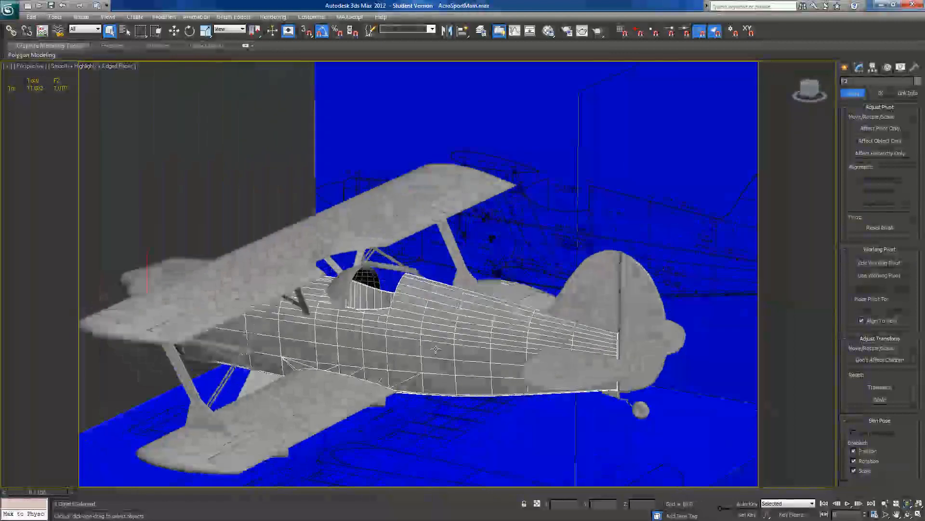
- Turn off safe frames in the perspective viewport
{"action": "scroll", "coordinate": [482, 328], "scroll_direction": "up", "scroll_amount": 3}
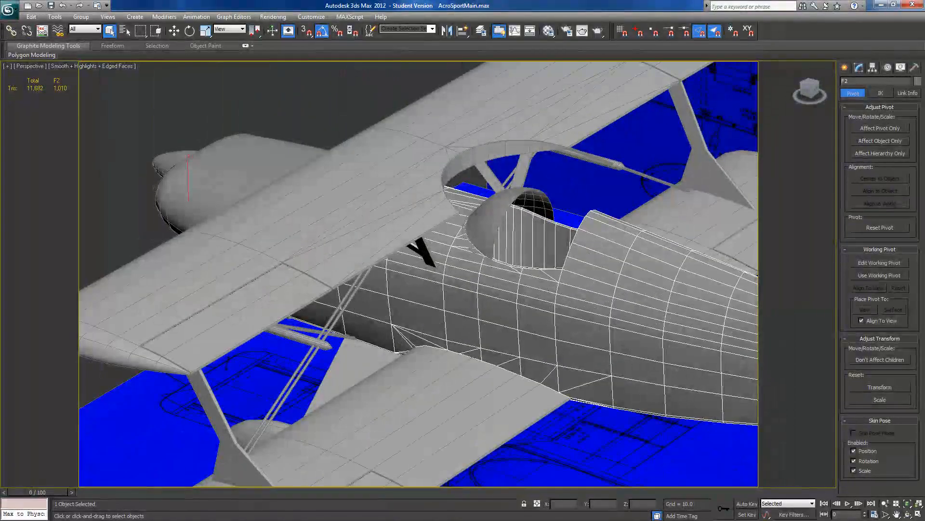
{"action": "left_click", "coordinate": [33, 67]}
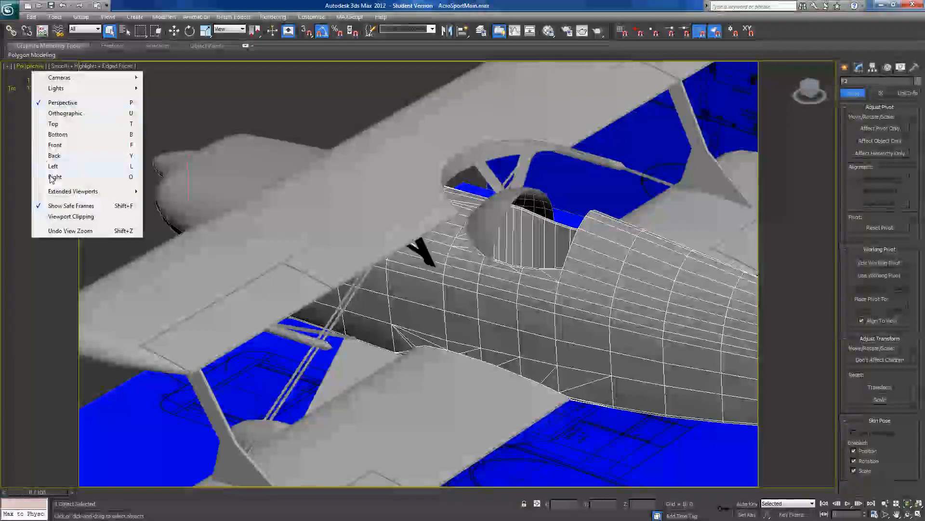
{"action": "left_click", "coordinate": [57, 206]}
- Examine the biplane in side view, and inspect the fuselage and cockpit opening up close
{"action": "middle_click_drag", "start_coordinate": [597, 267], "coordinate": [481, 231]}
{"action": "scroll", "coordinate": [428, 312], "scroll_direction": "down", "scroll_amount": 3}
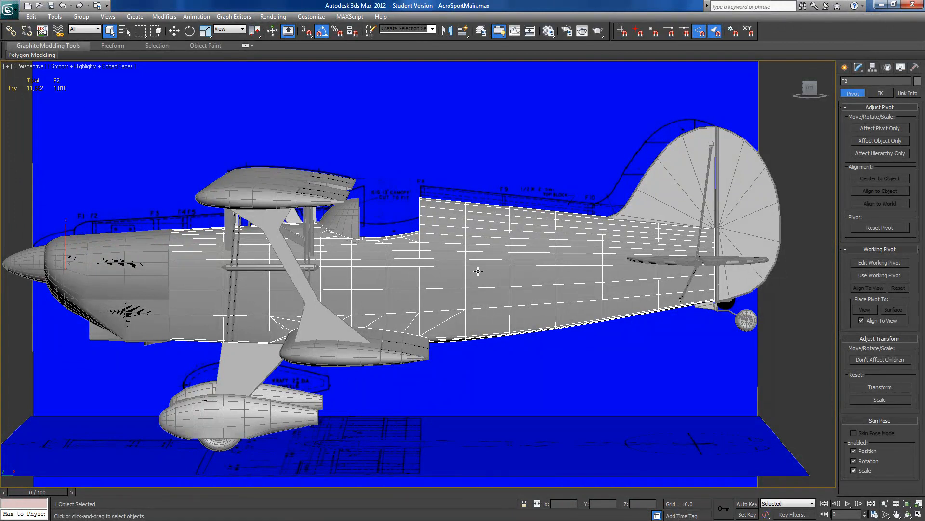
{"action": "middle_click_drag", "start_coordinate": [494, 289], "coordinate": [473, 306], "text": "alt"}
{"action": "middle_click_drag", "start_coordinate": [360, 293], "coordinate": [451, 286]}
{"action": "scroll", "coordinate": [459, 327], "scroll_direction": "up", "scroll_amount": 3}
{"action": "scroll", "coordinate": [483, 207], "scroll_direction": "down", "scroll_amount": 3}
{"action": "scroll", "coordinate": [446, 288], "scroll_direction": "up", "scroll_amount": 4}
{"action": "scroll", "coordinate": [463, 318], "scroll_direction": "down", "scroll_amount": 2}
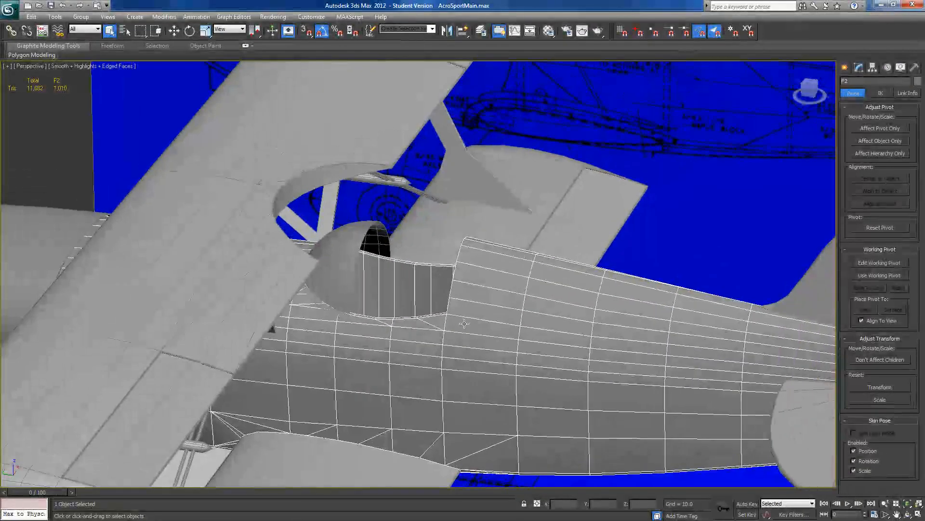
{"action": "middle_click_drag", "start_coordinate": [463, 320], "coordinate": [484, 332]}
{"action": "scroll", "coordinate": [493, 342], "scroll_direction": "down", "scroll_amount": 5}
{"action": "scroll", "coordinate": [482, 328], "scroll_direction": "up", "scroll_amount": 5}
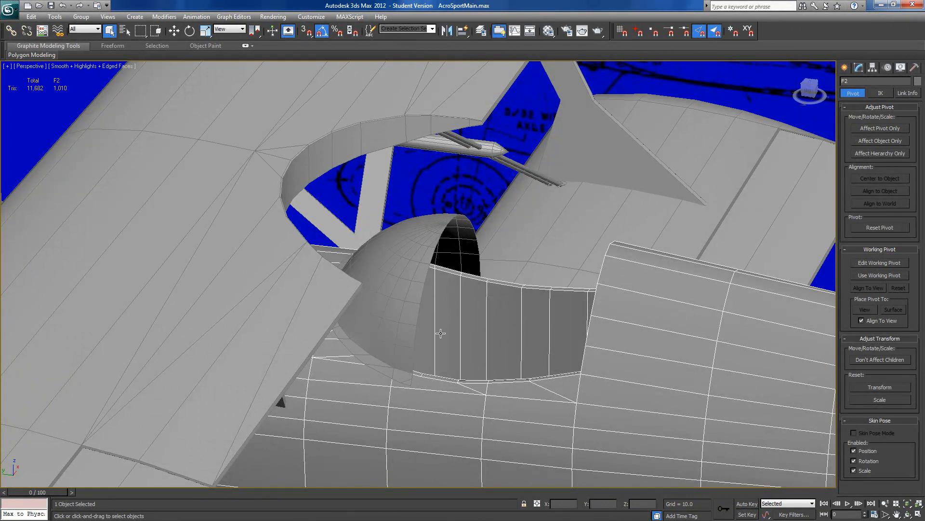
- Select the windscreen and examine its lower flange and open rear rim from several angles
{"action": "left_click", "coordinate": [394, 246]}
{"action": "middle_click_drag", "start_coordinate": [453, 279], "coordinate": [459, 234], "text": "alt"}
{"action": "middle_click_drag", "start_coordinate": [401, 285], "coordinate": [438, 279], "text": "alt"}
{"action": "scroll", "coordinate": [421, 315], "scroll_direction": "up", "scroll_amount": 3}
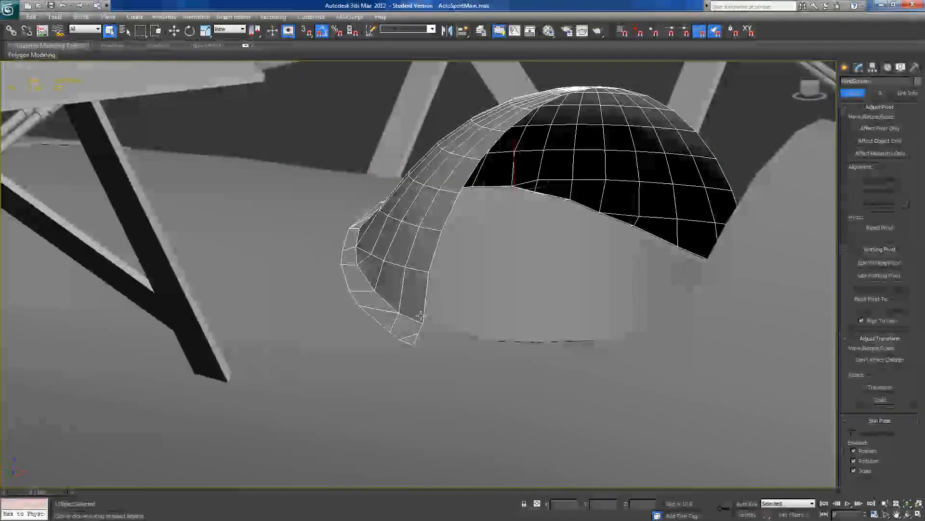
{"action": "middle_click_drag", "start_coordinate": [487, 165], "coordinate": [479, 227], "text": "alt"}
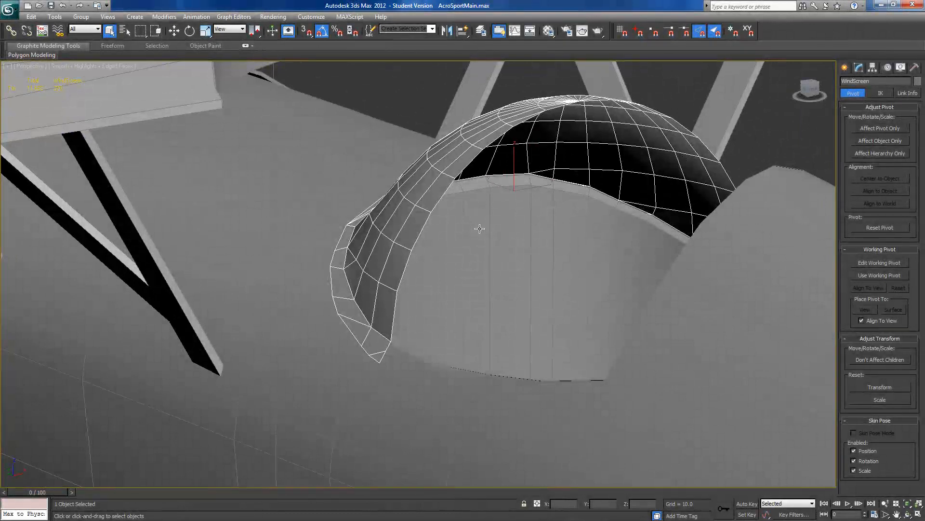
{"action": "middle_click_drag", "start_coordinate": [479, 304], "coordinate": [477, 351], "text": "alt"}
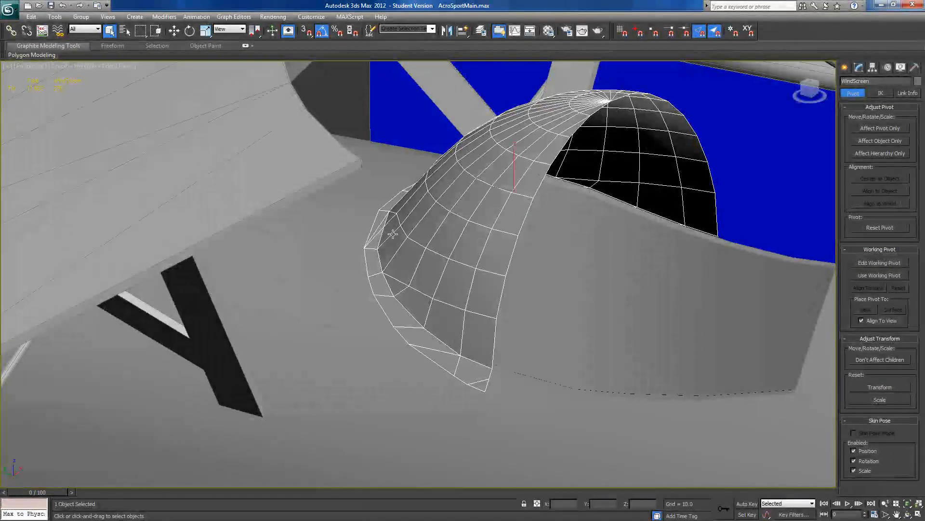
{"action": "scroll", "coordinate": [416, 247], "scroll_direction": "up", "scroll_amount": 3}
{"action": "middle_click_drag", "start_coordinate": [415, 247], "coordinate": [589, 295], "text": "alt"}
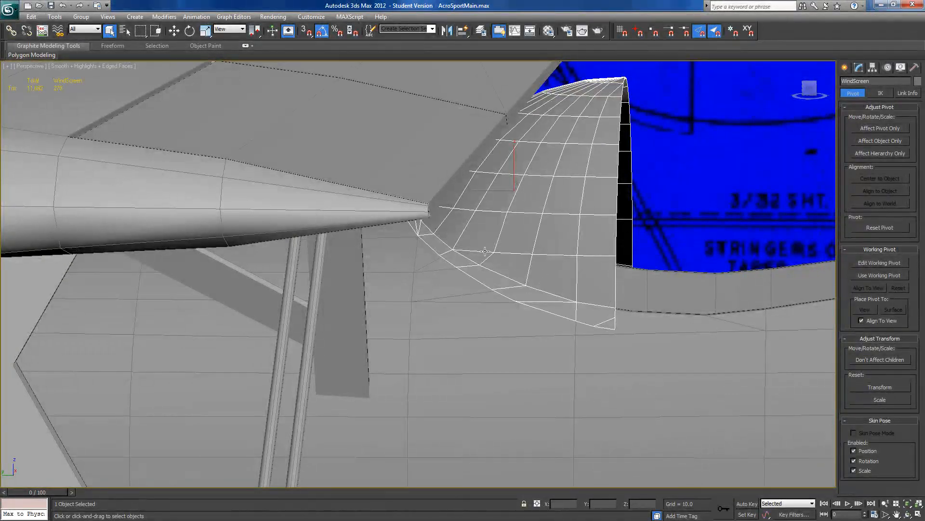
{"action": "middle_click_drag", "start_coordinate": [471, 274], "coordinate": [478, 323], "text": "alt"}
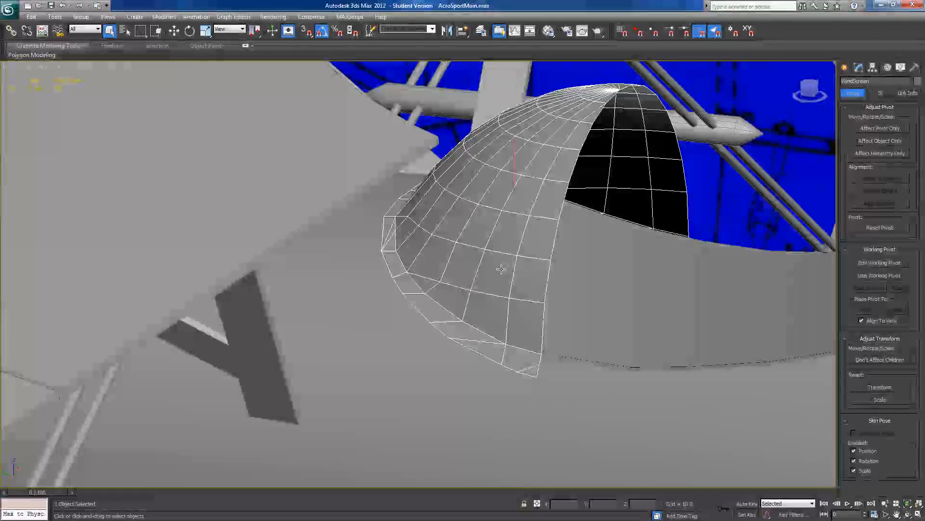
- Switch the windscreen to polygon editing with the flange strip around its base selected
{"action": "left_click", "coordinate": [860, 68]}
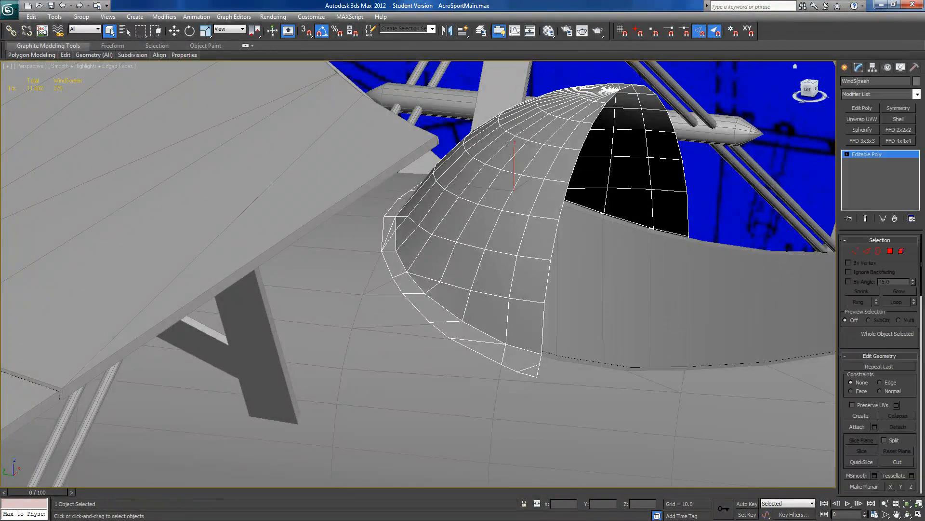
{"action": "left_click", "coordinate": [890, 251]}
{"action": "middle_click_drag", "start_coordinate": [581, 282], "coordinate": [598, 329], "text": "alt"}
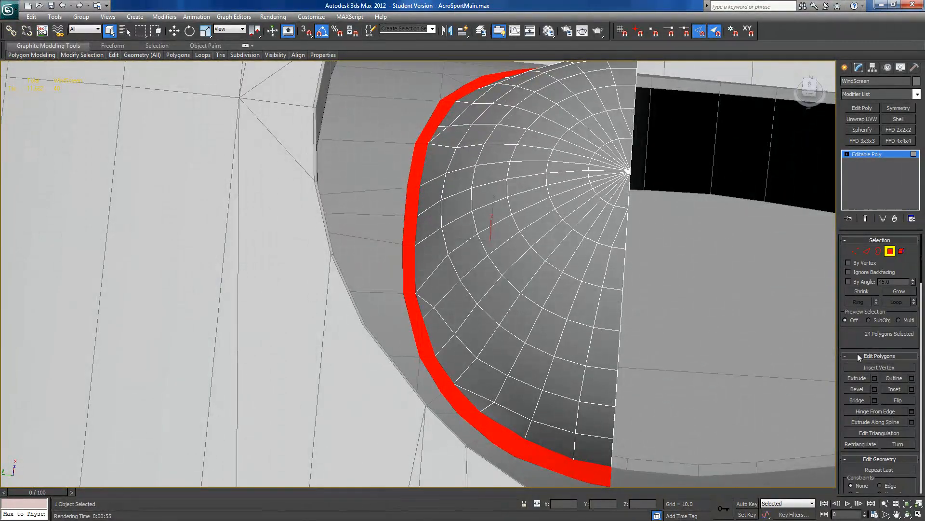
{"action": "left_click", "coordinate": [912, 378]}
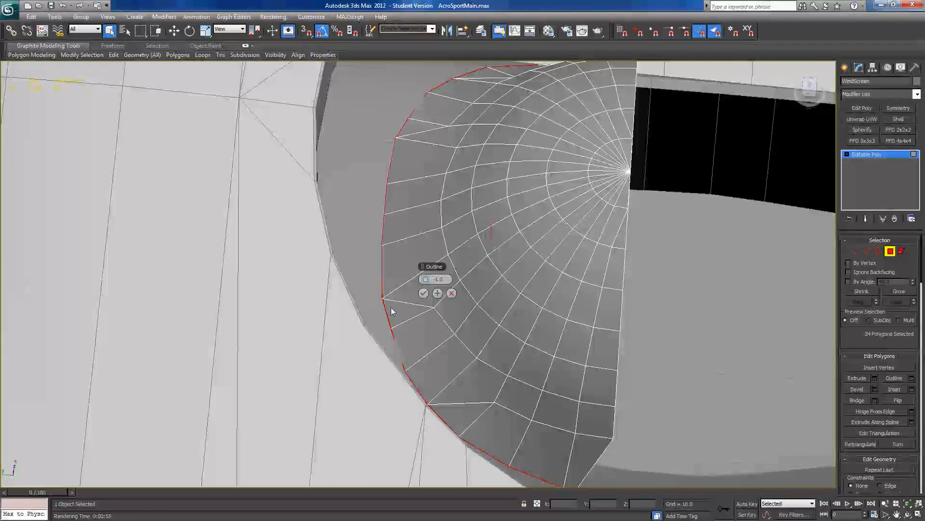
{"action": "left_click_drag", "start_coordinate": [423, 278], "coordinate": [429, 279]}
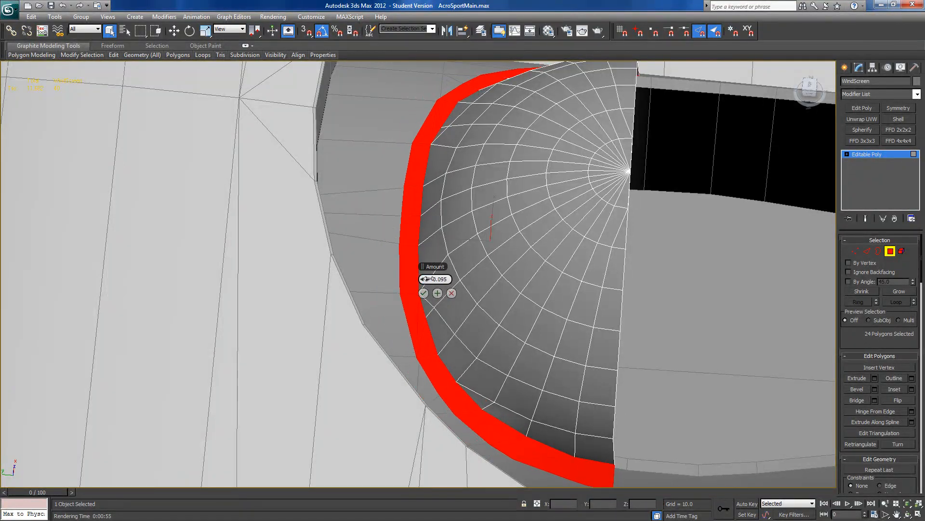
{"action": "left_click", "coordinate": [450, 292]}
- Switch to vertex editing and scale a mirrored pair of vertices along X near the sides of the windscreen's base
{"action": "middle_click_drag", "start_coordinate": [596, 328], "coordinate": [514, 329], "text": "alt"}
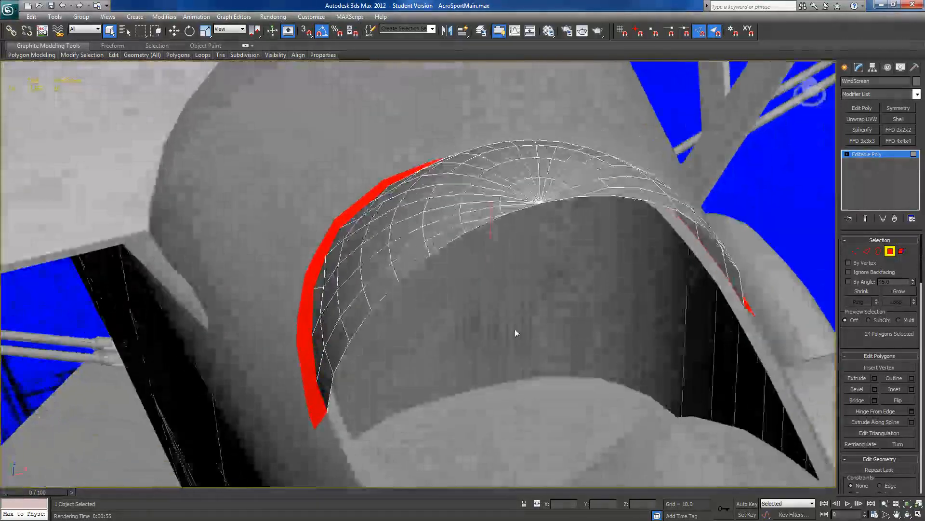
{"action": "left_click", "coordinate": [855, 251]}
{"action": "middle_click_drag", "start_coordinate": [392, 293], "coordinate": [516, 344], "text": "alt"}
{"action": "left_click", "coordinate": [690, 304]}
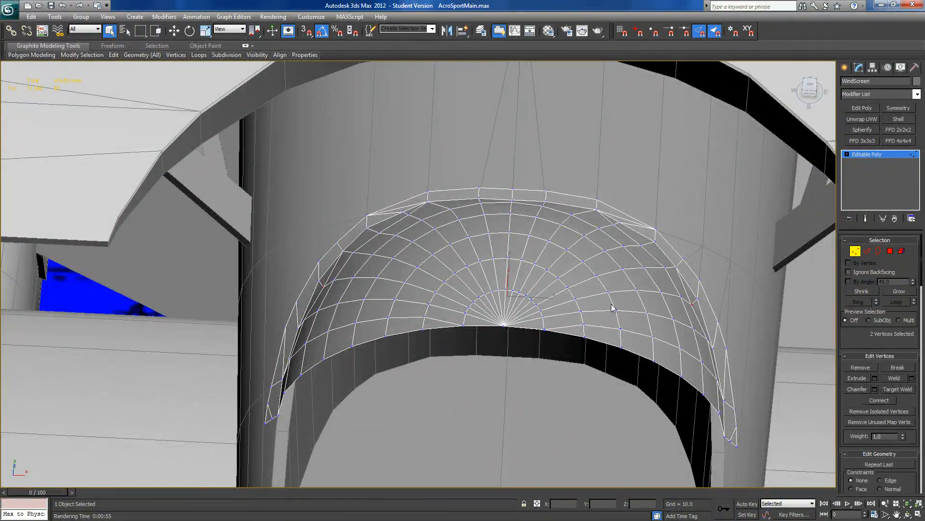
{"action": "key", "text": "r"}
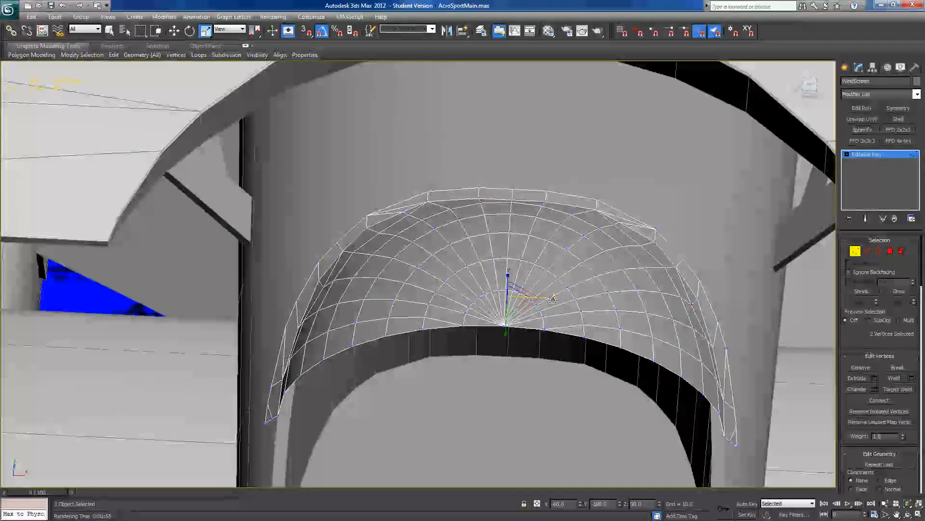
{"action": "left_click_drag", "start_coordinate": [553, 298], "coordinate": [553, 298]}
- Scale the next mirrored vertex pair slightly wider along X, and select the pair closer to the windscreen's front centre
{"action": "left_click", "coordinate": [614, 224]}
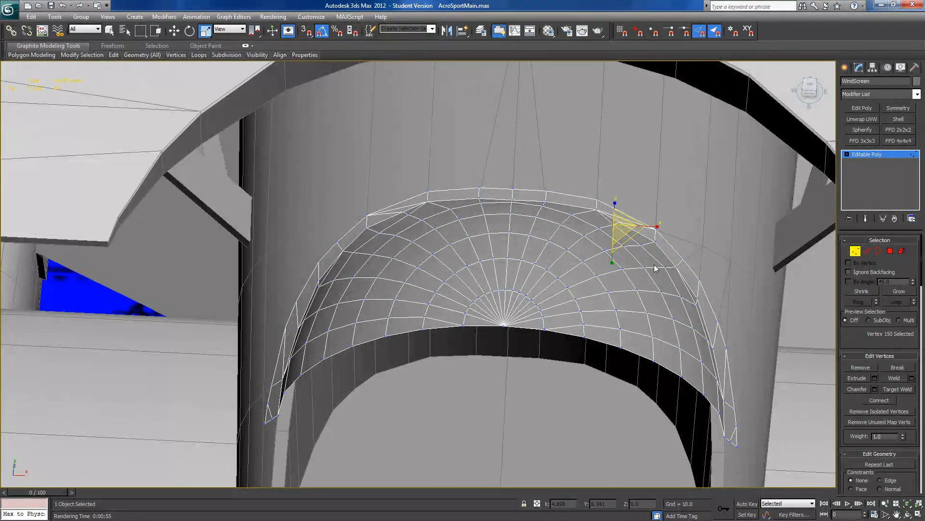
{"action": "left_click", "coordinate": [642, 247]}
{"action": "left_click", "coordinate": [380, 234], "text": "ctrl"}
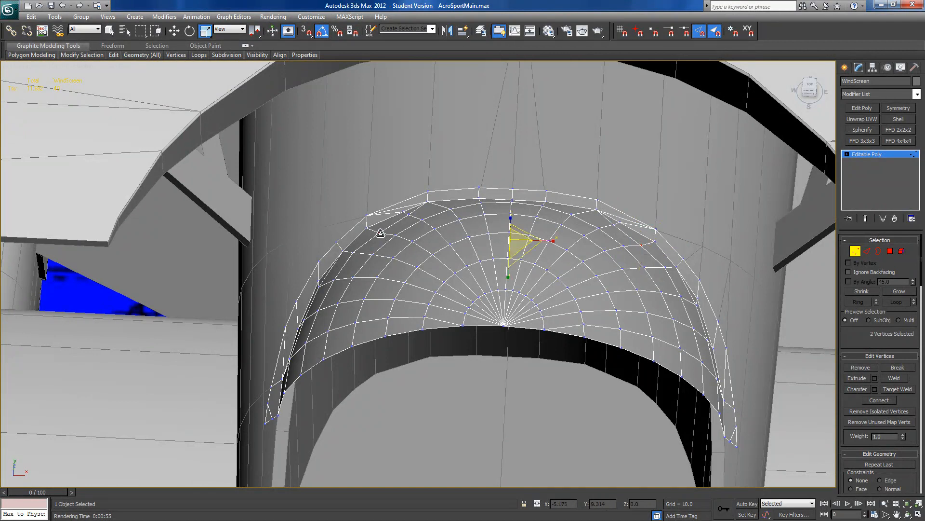
{"action": "left_click_drag", "start_coordinate": [550, 240], "coordinate": [554, 240]}
{"action": "left_click", "coordinate": [406, 212]}
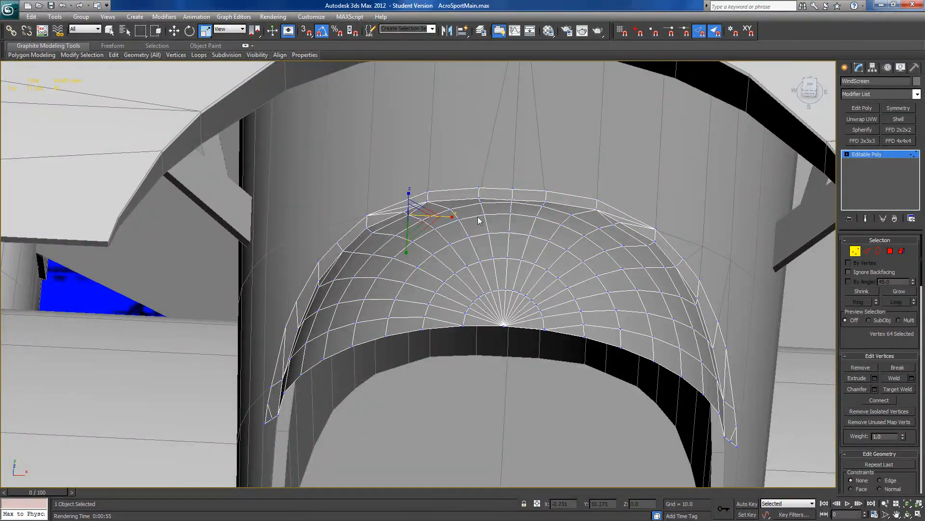
{"action": "left_click", "coordinate": [612, 222], "text": "ctrl"}
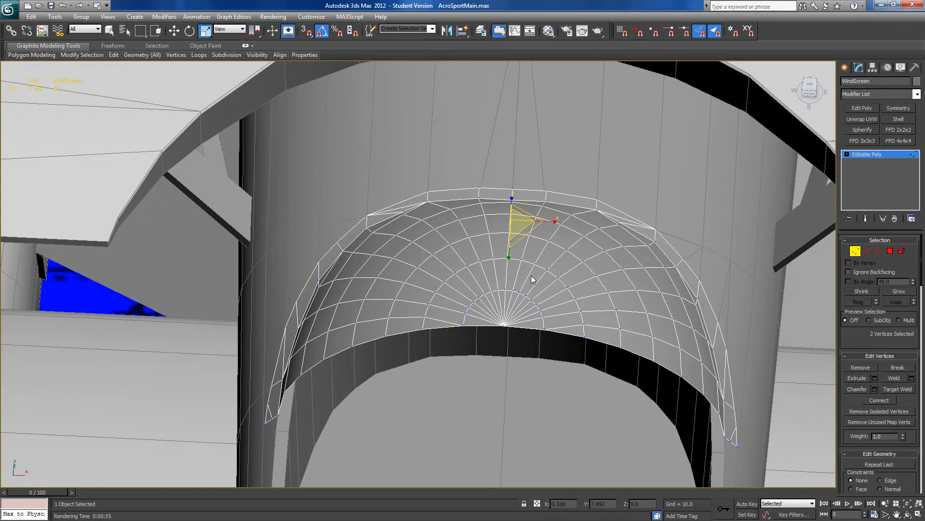
{"action": "middle_click_drag", "start_coordinate": [568, 297], "coordinate": [638, 263], "text": "alt"}
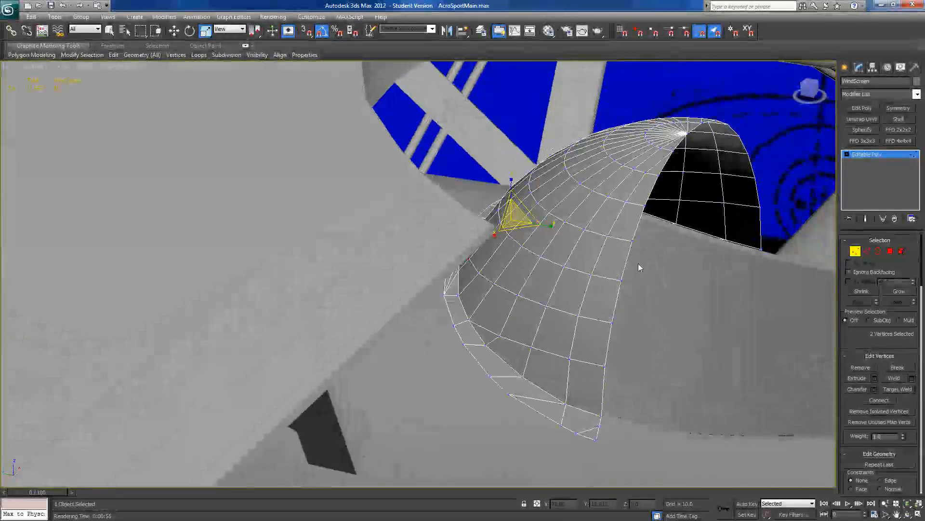
- Detach the selected flange polygons around the windscreen's base as a separate object
{"action": "left_click", "coordinate": [890, 250]}
{"action": "mouse_move", "coordinate": [617, 364]}
{"action": "middle_mouse_down", "text": "alt"}
{"action": "mouse_move", "coordinate": [622, 384]}
{"action": "mouse_move", "coordinate": [571, 388]}
{"action": "mouse_move", "coordinate": [518, 367]}
{"action": "mouse_move", "coordinate": [534, 377]}
{"action": "mouse_move", "coordinate": [622, 376]}
{"action": "middle_mouse_up", "text": "alt"}
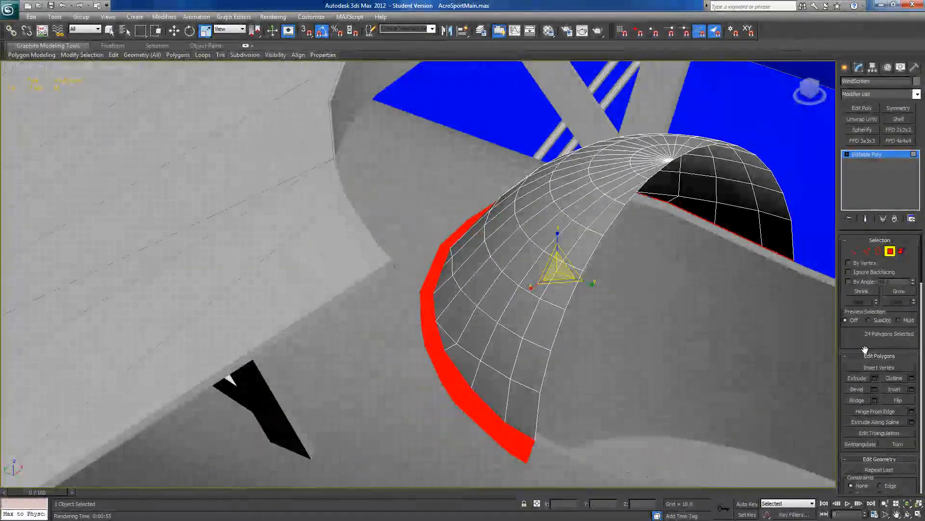
{"action": "scroll", "coordinate": [857, 341], "scroll_direction": "down", "scroll_amount": 3}
{"action": "left_click", "coordinate": [895, 442]}
{"action": "left_click", "coordinate": [492, 266]}
{"action": "middle_click_drag", "start_coordinate": [484, 330], "coordinate": [486, 330], "text": "alt"}
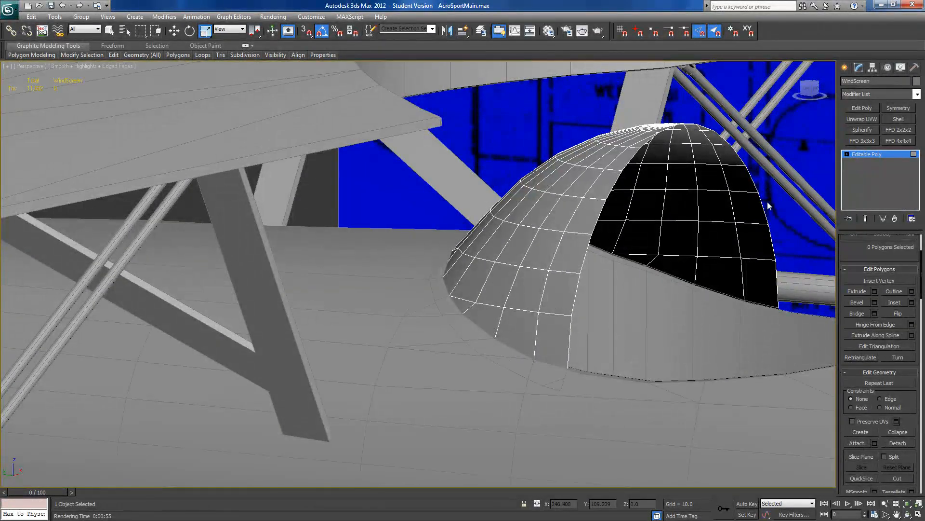
- In edge editing, select the edge loop along one half of the windscreen's open rear rim
{"action": "left_click", "coordinate": [847, 154]}
{"action": "left_click", "coordinate": [862, 170]}
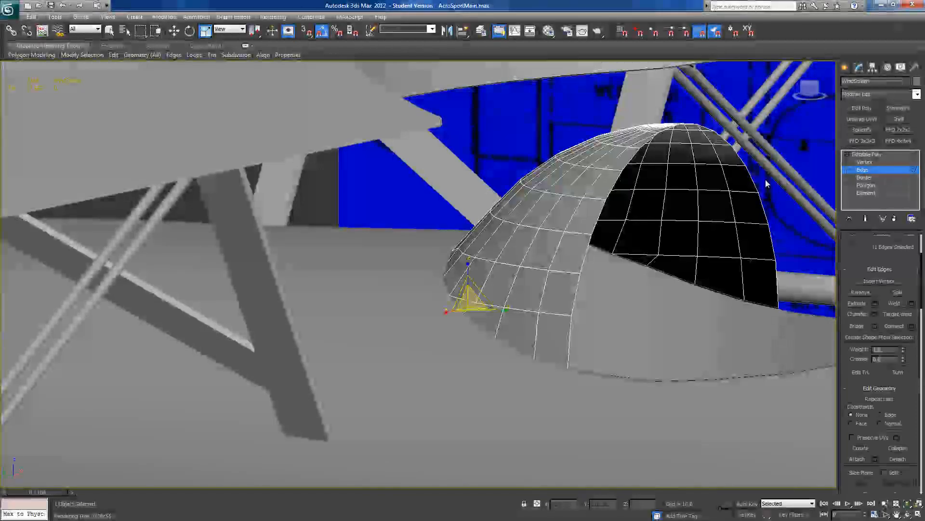
{"action": "left_click", "coordinate": [571, 348]}
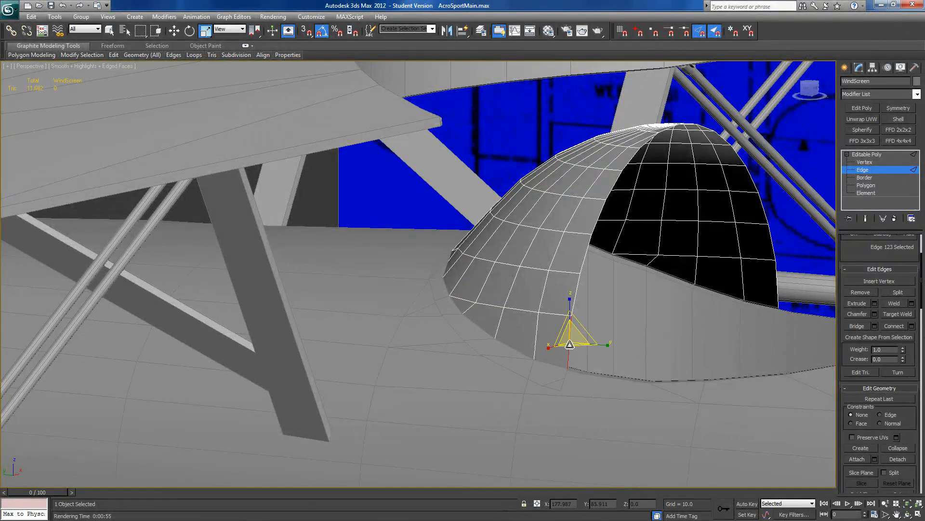
{"action": "scroll", "coordinate": [856, 254], "scroll_direction": "up", "scroll_amount": 3}
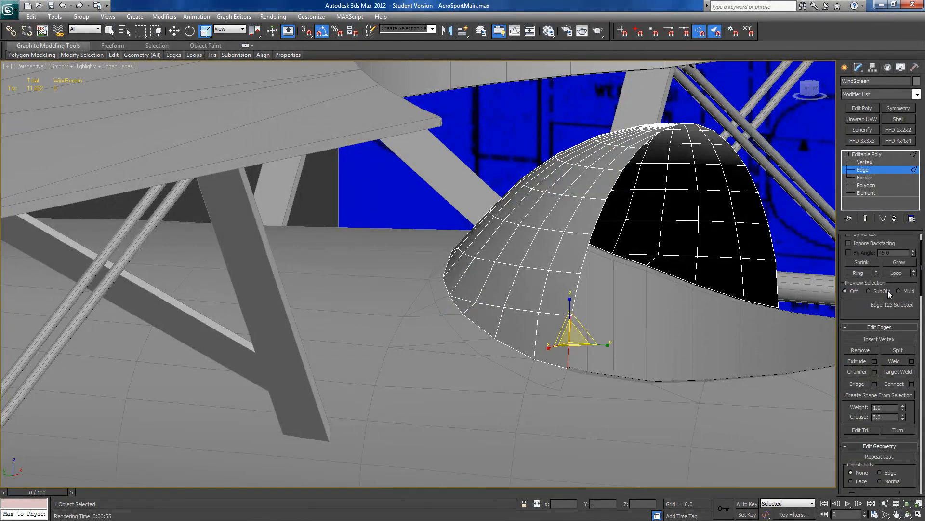
{"action": "left_click", "coordinate": [895, 273]}
- Add the edge loop on the opposite half of the rear rim to the selection
{"action": "middle_click_drag", "start_coordinate": [737, 319], "coordinate": [632, 346], "text": "alt"}
{"action": "scroll", "coordinate": [364, 108], "scroll_direction": "up", "scroll_amount": 5}
{"action": "middle_click_drag", "start_coordinate": [397, 151], "coordinate": [455, 286]}
{"action": "left_click", "coordinate": [482, 269], "text": "ctrl"}
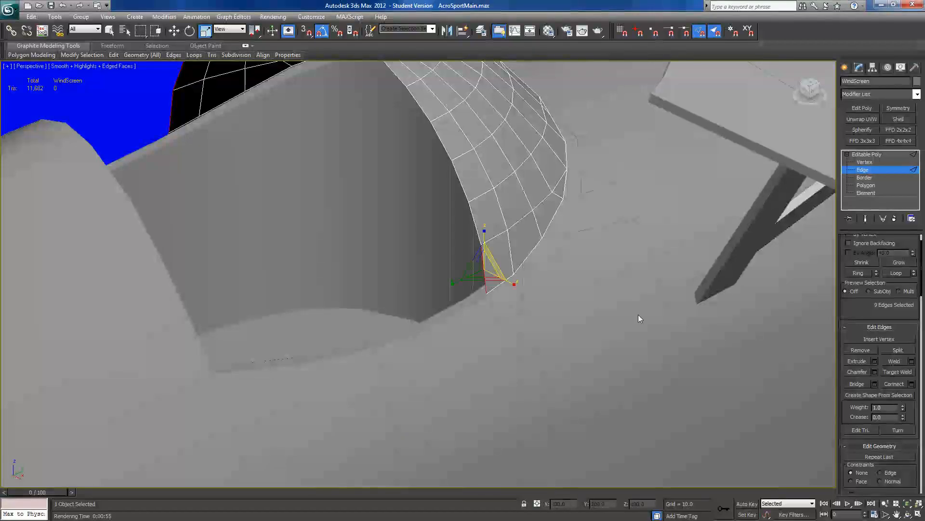
{"action": "left_click", "coordinate": [889, 273]}
{"action": "middle_click_drag", "start_coordinate": [454, 217], "coordinate": [607, 283], "text": "alt"}
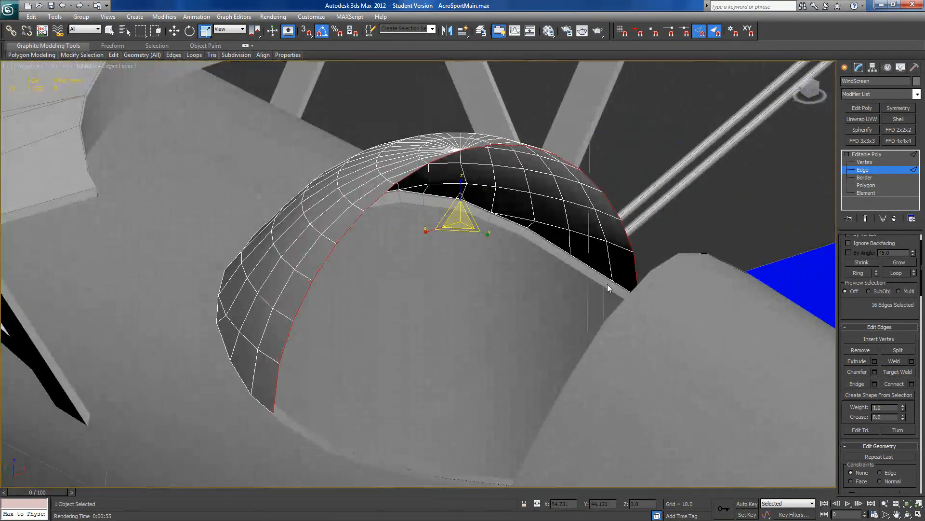
- Create a linear shape from the selected rim edges and leave edge editing
{"action": "left_click", "coordinate": [862, 395]}
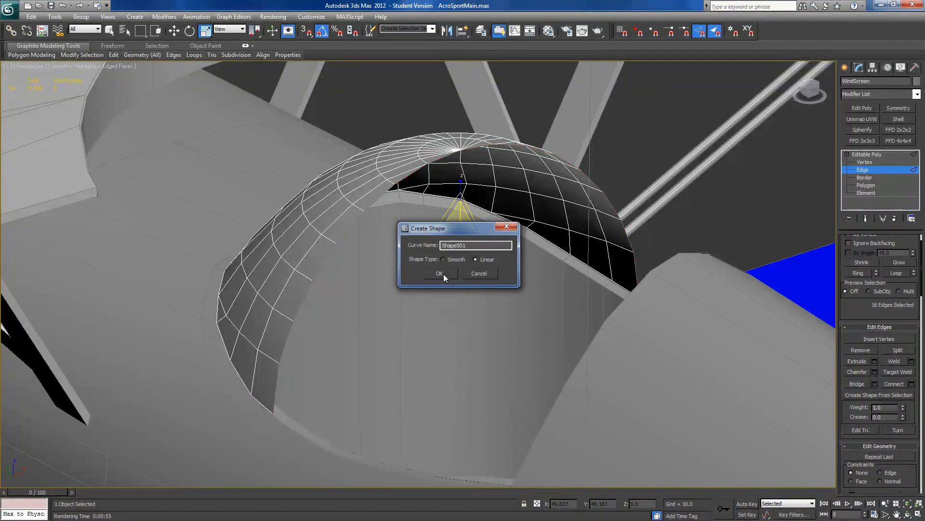
{"action": "left_click", "coordinate": [443, 274]}
{"action": "left_click", "coordinate": [868, 155]}
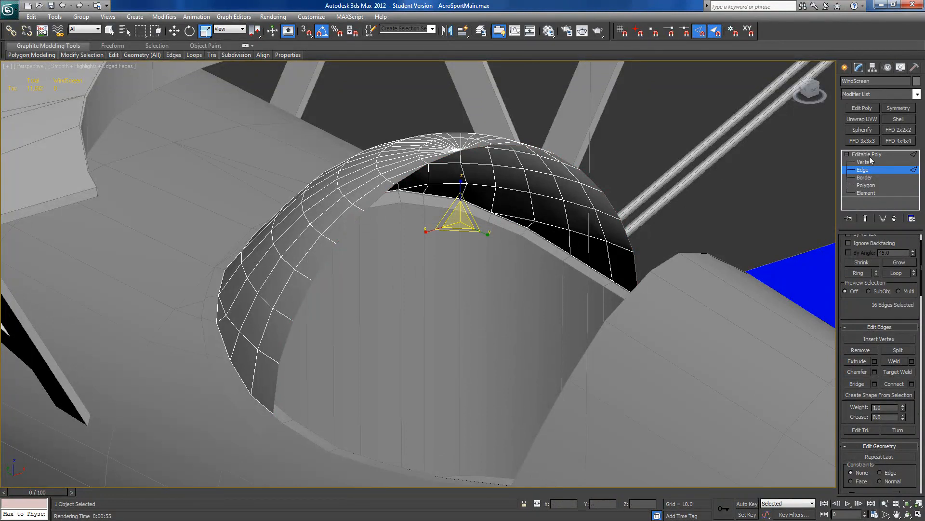
- Select the new rim spline, enable its rendering in the viewport and give it a rectangular cross-section
{"action": "left_click", "coordinate": [340, 228]}
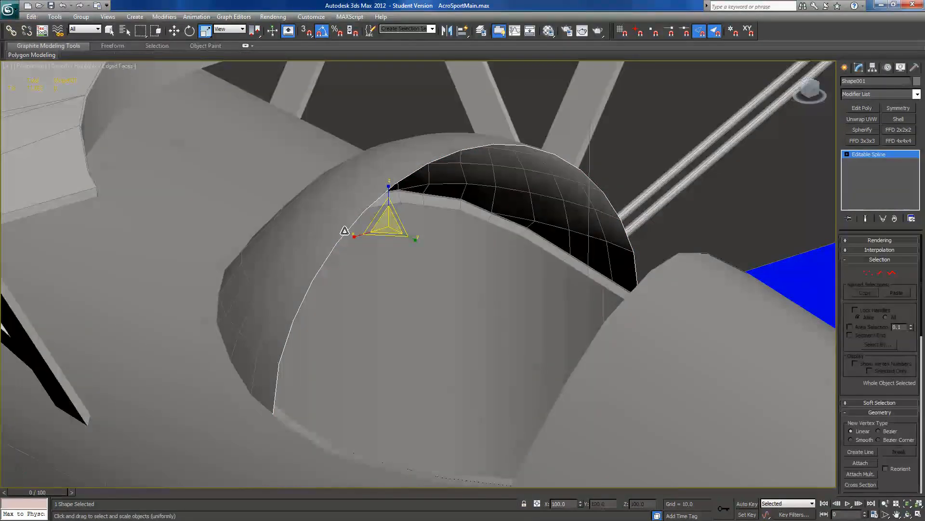
{"action": "middle_click_drag", "start_coordinate": [464, 251], "coordinate": [500, 244], "text": "alt"}
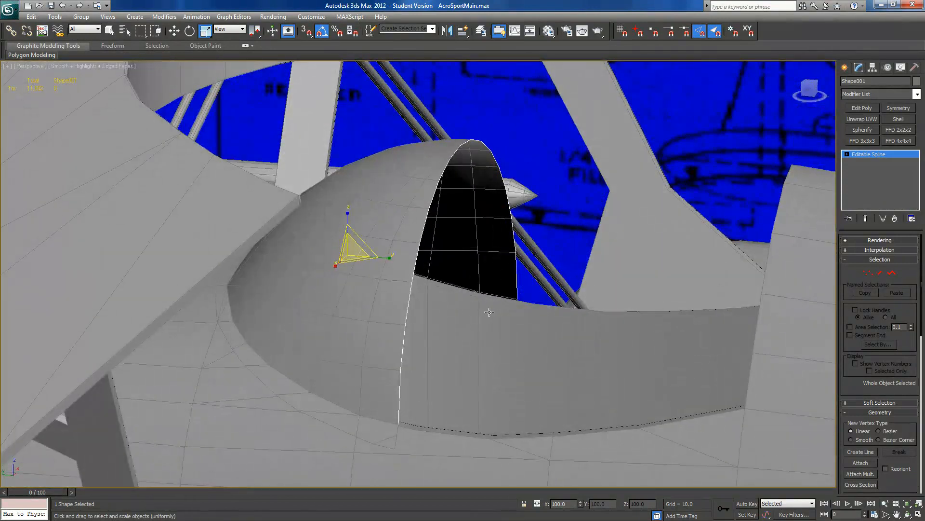
{"action": "middle_click_drag", "start_coordinate": [489, 312], "coordinate": [488, 283]}
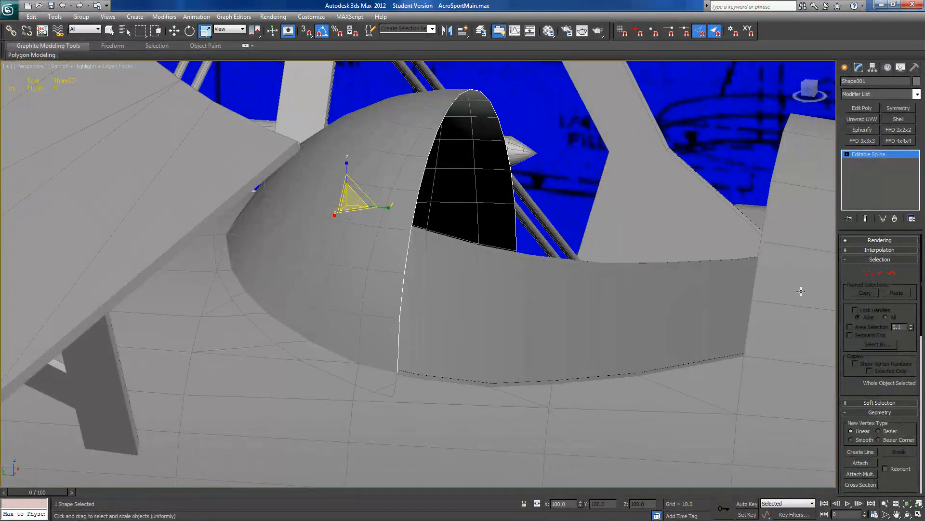
{"action": "left_click", "coordinate": [849, 241]}
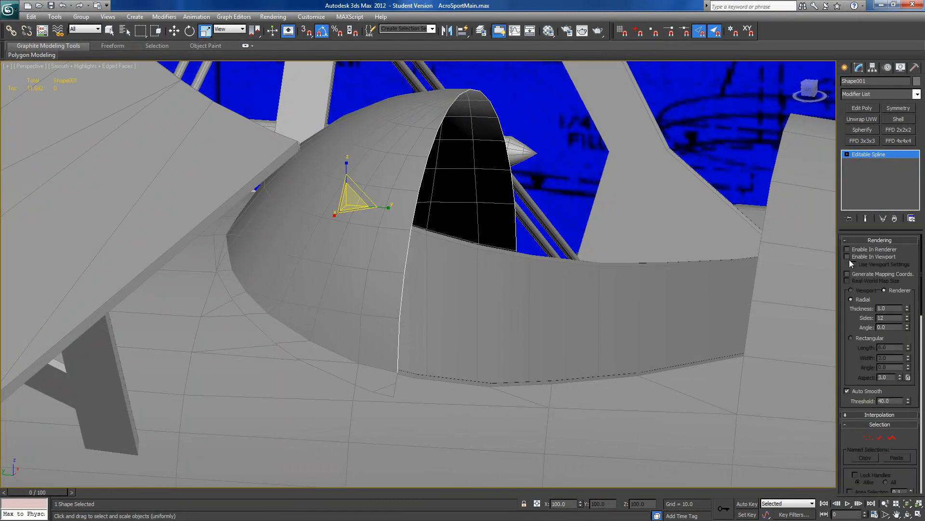
{"action": "left_click", "coordinate": [847, 256]}
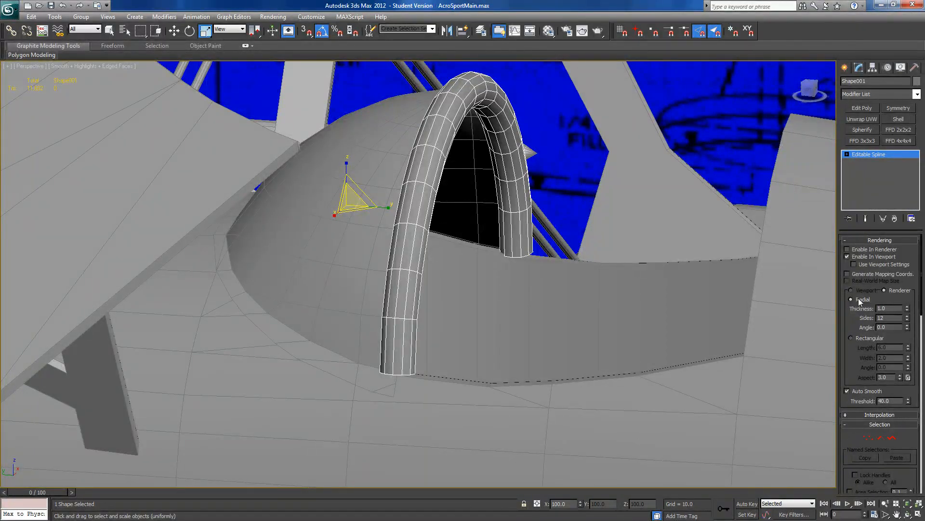
{"action": "left_click", "coordinate": [850, 337]}
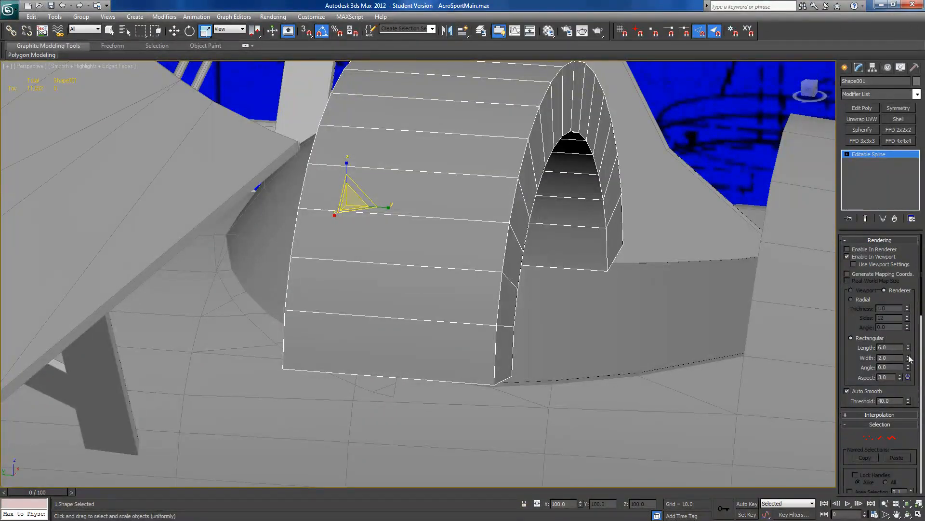
- Reduce the rim spline's rectangular cross-section to 0.1 in length and 0.1 in width
{"action": "left_click_drag", "start_coordinate": [910, 354], "coordinate": [910, 394]}
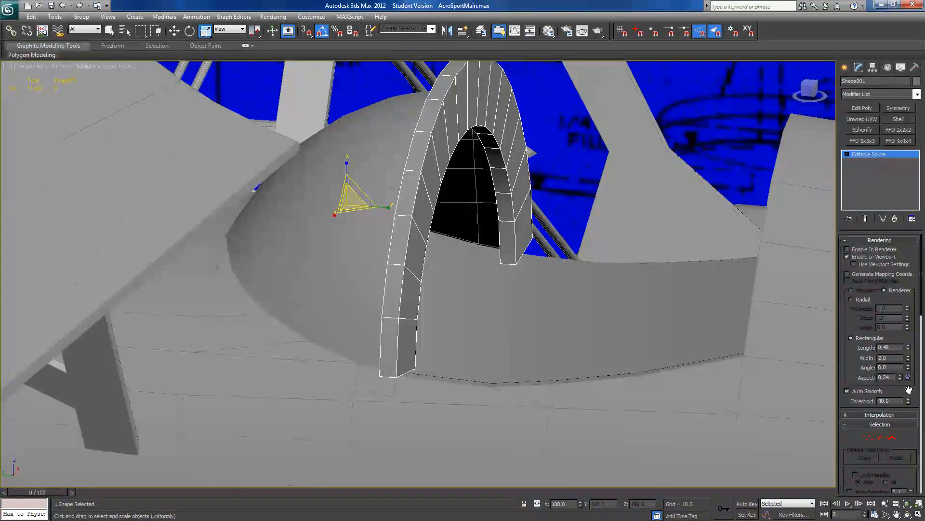
{"action": "left_click_drag", "start_coordinate": [909, 362], "coordinate": [909, 407]}
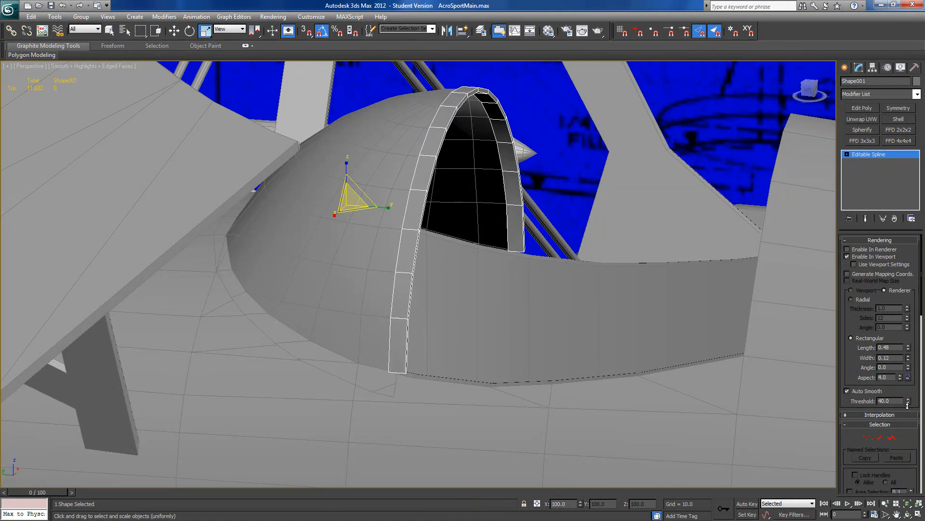
{"action": "left_click_drag", "start_coordinate": [910, 353], "coordinate": [910, 366]}
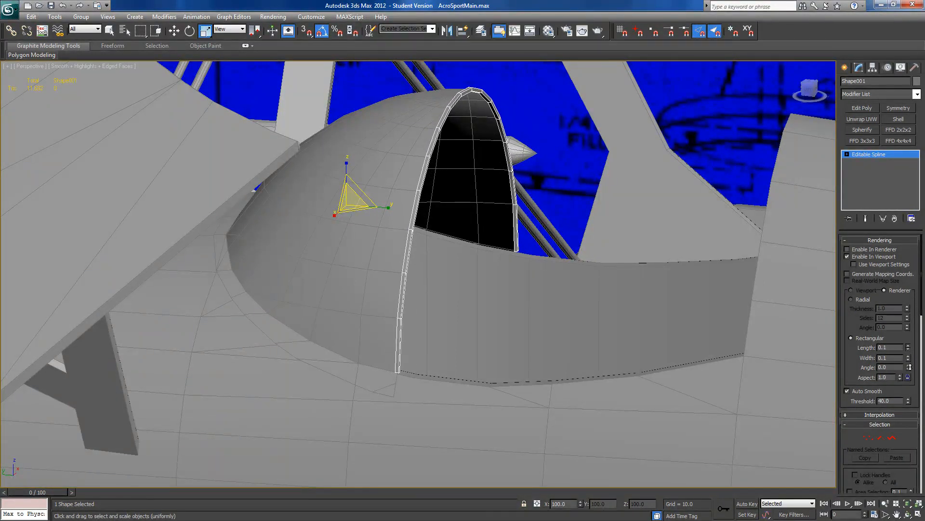
{"action": "mouse_move", "coordinate": [532, 393]}
{"action": "middle_mouse_down", "text": "alt"}
{"action": "mouse_move", "coordinate": [513, 365]}
{"action": "mouse_move", "coordinate": [530, 366]}
{"action": "mouse_move", "coordinate": [538, 383]}
{"action": "mouse_move", "coordinate": [515, 398]}
{"action": "mouse_move", "coordinate": [525, 383]}
{"action": "mouse_move", "coordinate": [508, 371]}
{"action": "mouse_move", "coordinate": [518, 391]}
{"action": "mouse_move", "coordinate": [499, 407]}
{"action": "mouse_move", "coordinate": [526, 383]}
{"action": "middle_mouse_up", "text": "alt"}
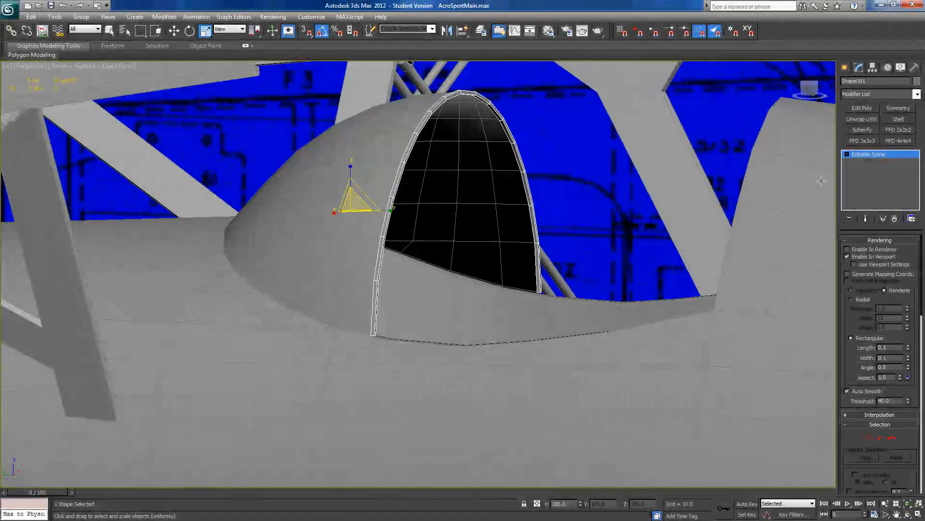
- Select the detached flange object around the windscreen's base
{"action": "key", "text": "1"}
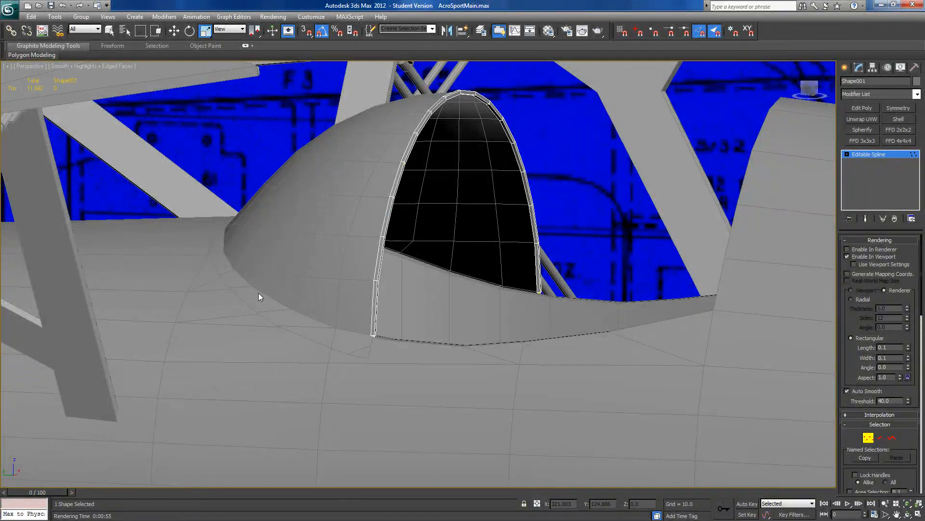
{"action": "left_click", "coordinate": [854, 154]}
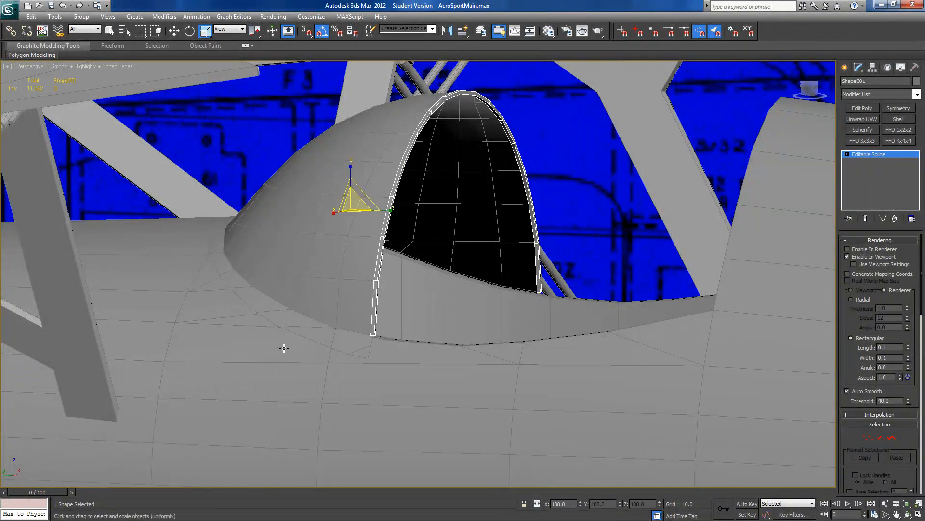
{"action": "left_click", "coordinate": [283, 317]}
{"action": "middle_click_drag", "start_coordinate": [283, 317], "coordinate": [553, 317], "text": "alt"}
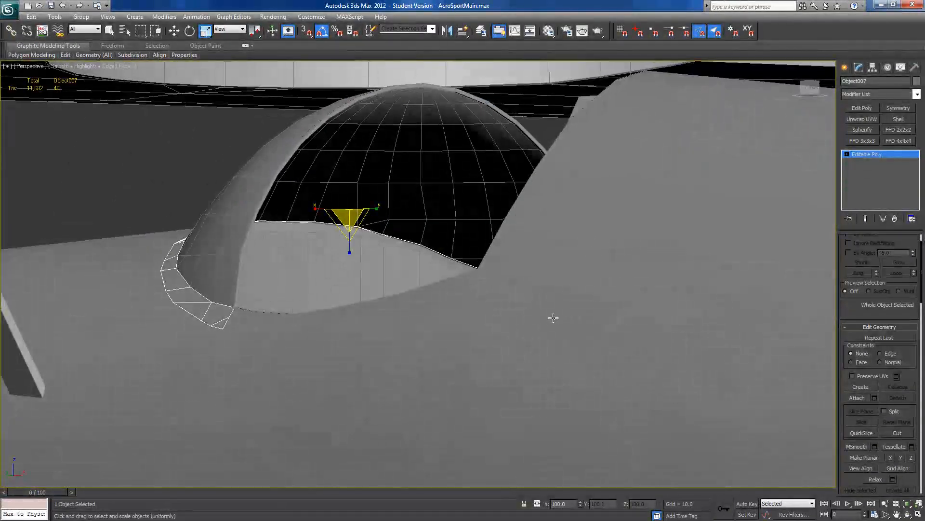
{"action": "left_click", "coordinate": [899, 120]}
{"action": "middle_click_drag", "start_coordinate": [255, 305], "coordinate": [315, 277], "text": "alt"}
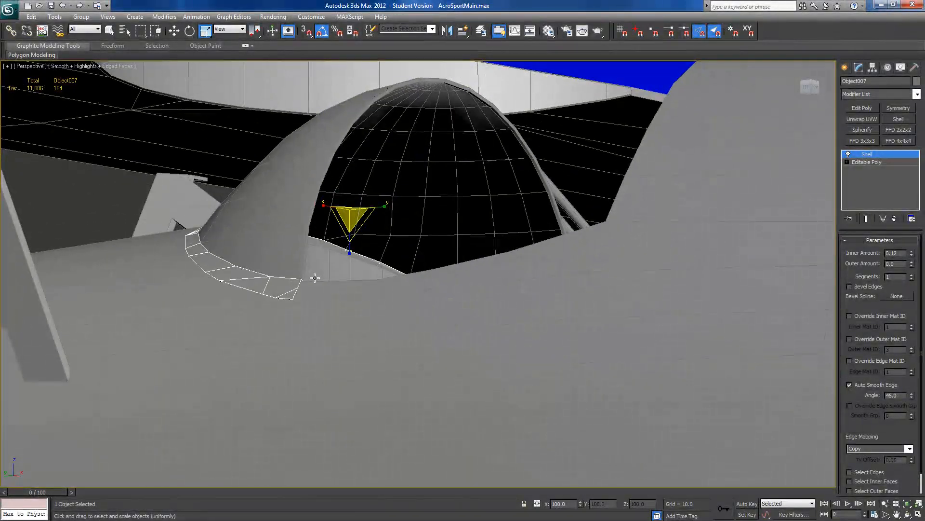
{"action": "key", "text": "ctrl+z"}
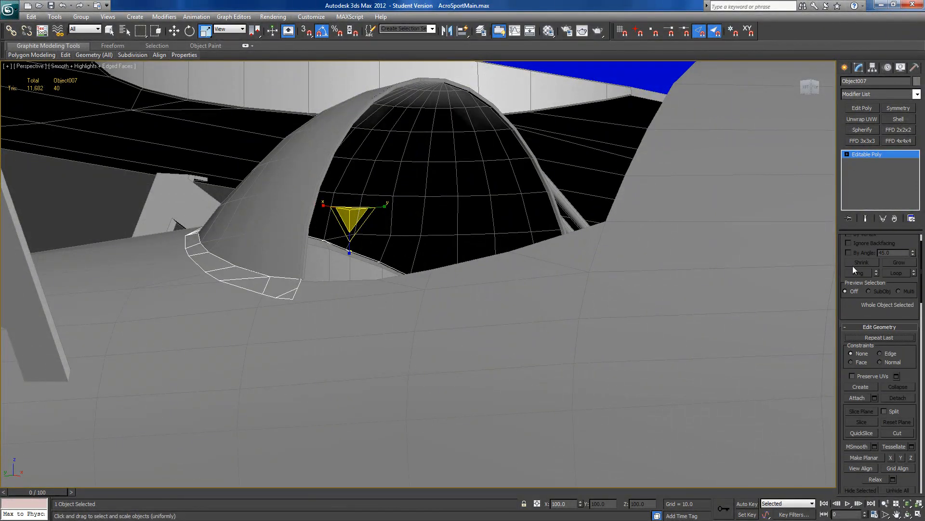
- In edge editing, select edges along the flange's inner rim and extend them to loops
{"action": "scroll", "coordinate": [852, 304], "scroll_direction": "up", "scroll_amount": 2}
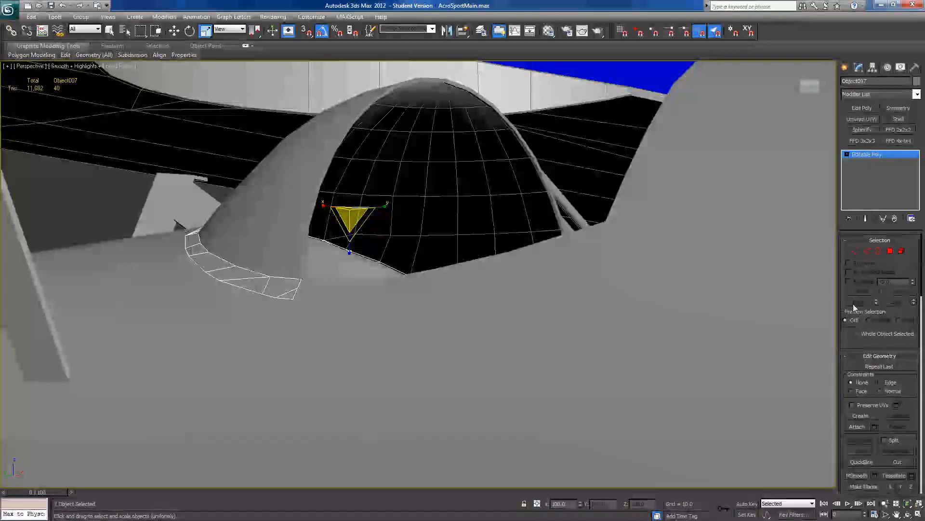
{"action": "left_click", "coordinate": [867, 251]}
{"action": "left_click", "coordinate": [280, 277]}
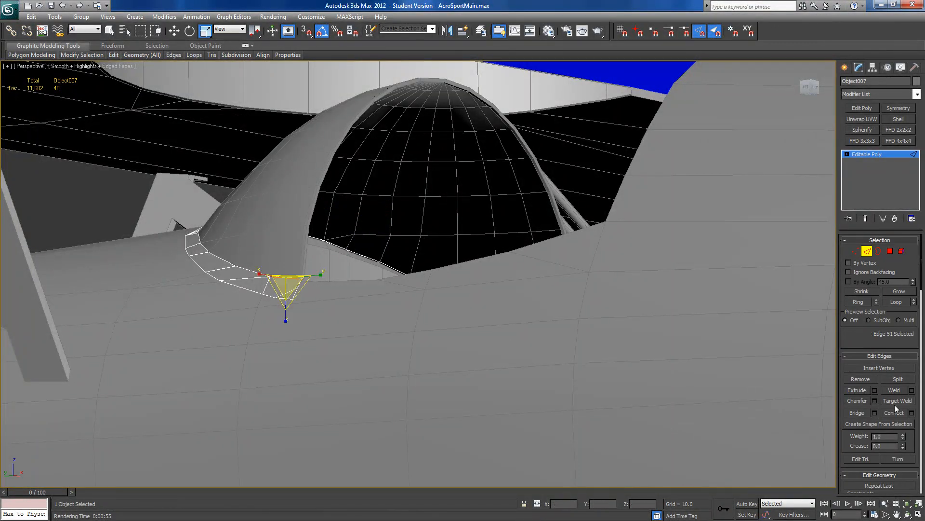
{"action": "left_click", "coordinate": [890, 304]}
{"action": "middle_click_drag", "start_coordinate": [300, 241], "coordinate": [230, 277], "text": "alt"}
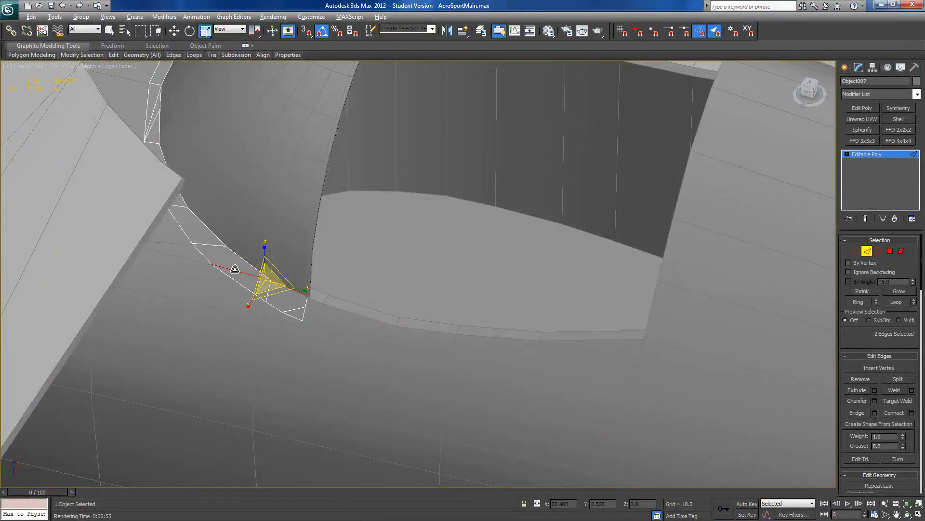
{"action": "left_click", "coordinate": [239, 259], "text": "ctrl"}
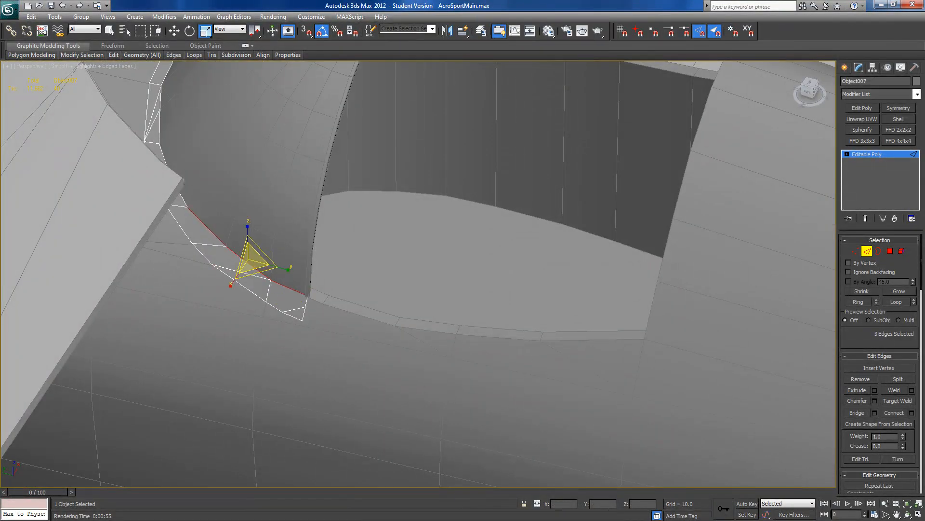
{"action": "left_click", "coordinate": [895, 303]}
- Hide every object except the flange
{"action": "right_click", "coordinate": [341, 208]}
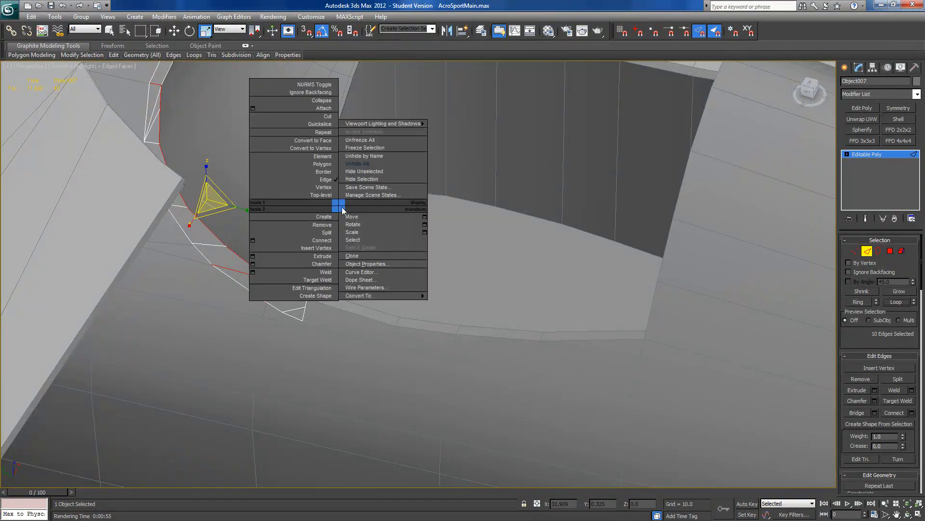
{"action": "left_click", "coordinate": [356, 175]}
{"action": "middle_click_drag", "start_coordinate": [273, 196], "coordinate": [244, 264], "text": "alt"}
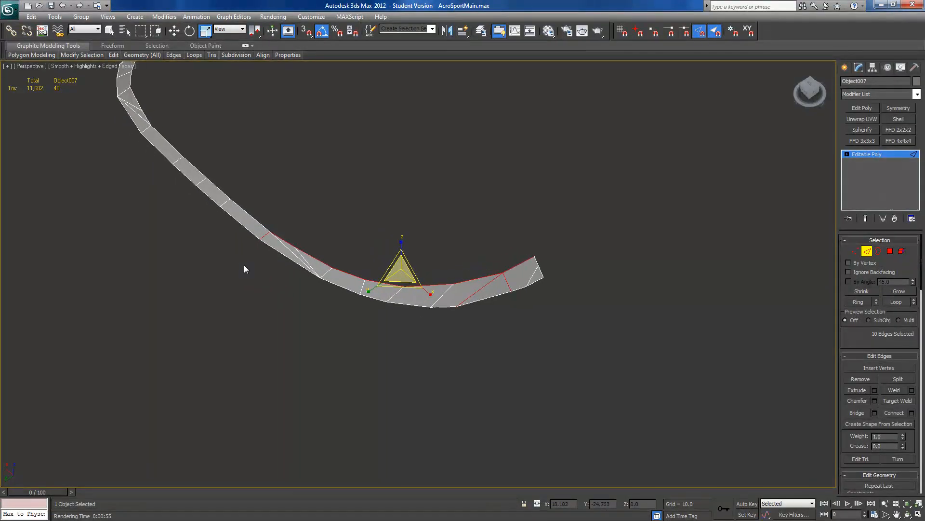
- Deselect the stray cross edge and add the adjoining inner-rim edges along the flange's straight side
{"action": "left_click", "coordinate": [265, 236], "text": "alt"}
{"action": "left_click", "coordinate": [260, 223], "text": "ctrl"}
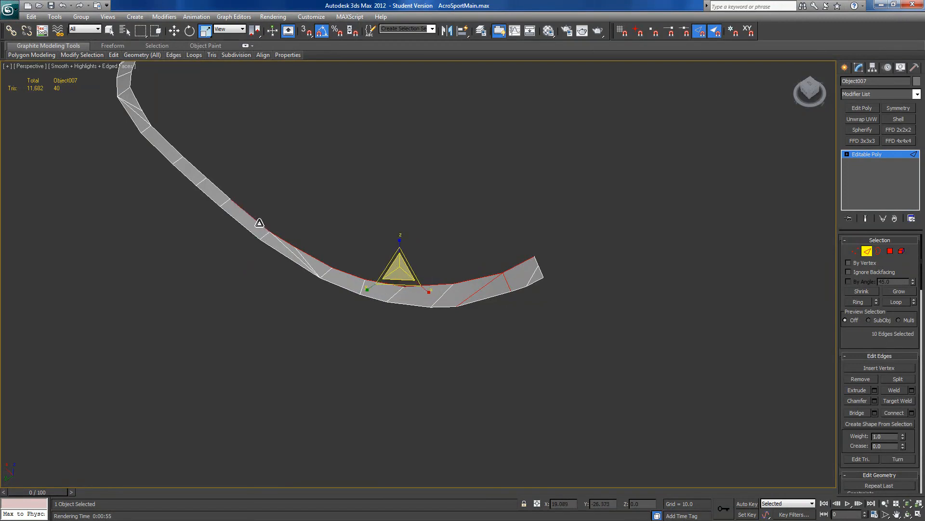
{"action": "left_click", "coordinate": [224, 192], "text": "ctrl"}
{"action": "left_click", "coordinate": [196, 169], "text": "ctrl"}
{"action": "left_click", "coordinate": [171, 144], "text": "ctrl"}
{"action": "middle_click_drag", "start_coordinate": [171, 144], "coordinate": [289, 281]}
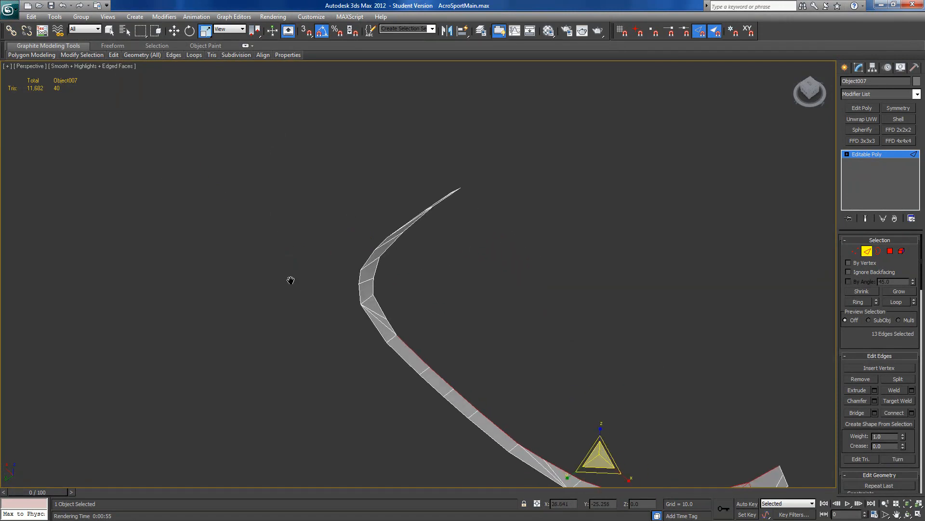
- Add the remaining inner-rim edges around the bend to the flange's far end to the selection
{"action": "left_click", "coordinate": [388, 323], "text": "ctrl"}
{"action": "left_click", "coordinate": [375, 302], "text": "ctrl"}
{"action": "left_click", "coordinate": [369, 282], "text": "ctrl"}
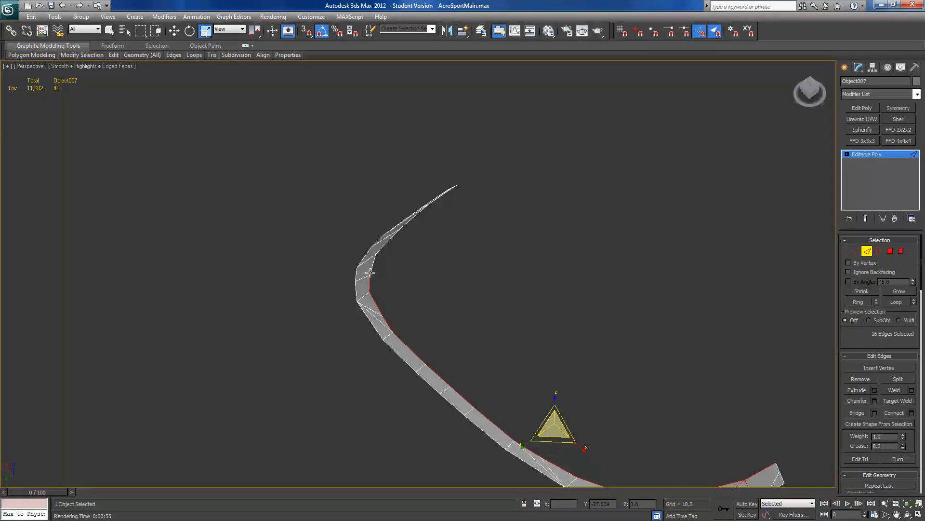
{"action": "left_click", "coordinate": [369, 268], "text": "ctrl"}
{"action": "left_click", "coordinate": [374, 246], "text": "ctrl"}
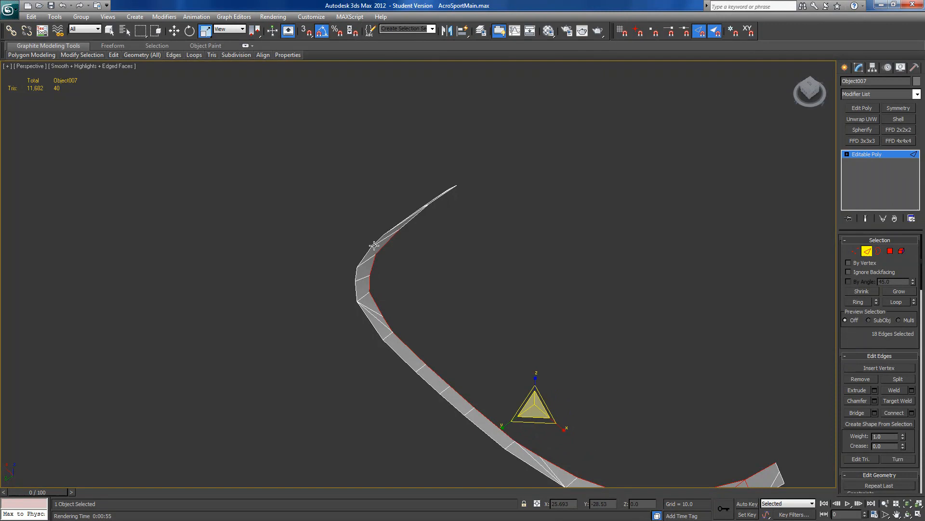
{"action": "left_click", "coordinate": [412, 217], "text": "ctrl"}
{"action": "left_click", "coordinate": [446, 202], "text": "ctrl"}
{"action": "middle_click_drag", "start_coordinate": [444, 205], "coordinate": [179, 94], "text": "alt"}
- Extrude the selected inner-rim edges upward along Z by copying them with Move, and unhide all objects
{"action": "left_click", "coordinate": [173, 31]}
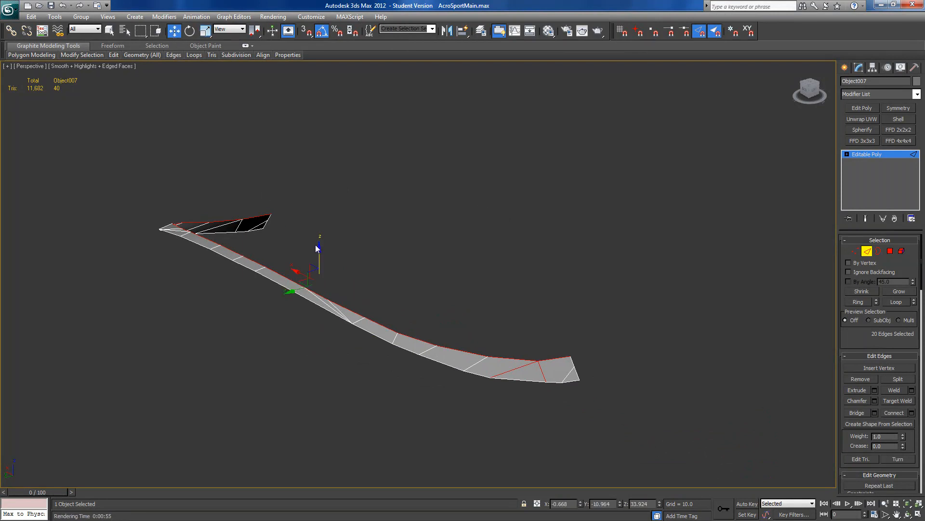
{"action": "left_click_drag", "start_coordinate": [320, 249], "coordinate": [318, 234], "text": "shift"}
{"action": "right_click", "coordinate": [337, 241]}
{"action": "left_click", "coordinate": [346, 196]}
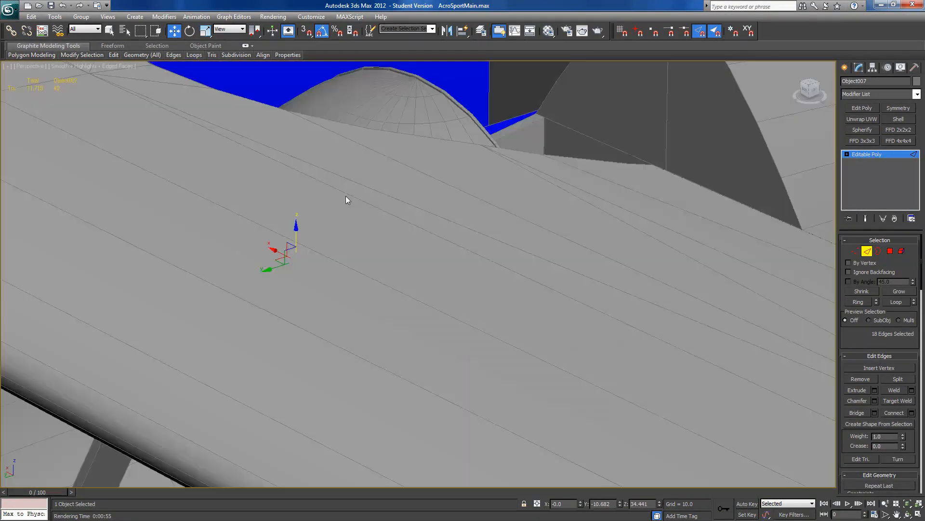
- Move the raised edges along Y so they sit against the windscreen's surface
{"action": "scroll", "coordinate": [363, 263], "scroll_direction": "down", "scroll_amount": 5}
{"action": "middle_click_drag", "start_coordinate": [322, 255], "coordinate": [325, 289], "text": "alt"}
{"action": "scroll", "coordinate": [322, 261], "scroll_direction": "up", "scroll_amount": 5}
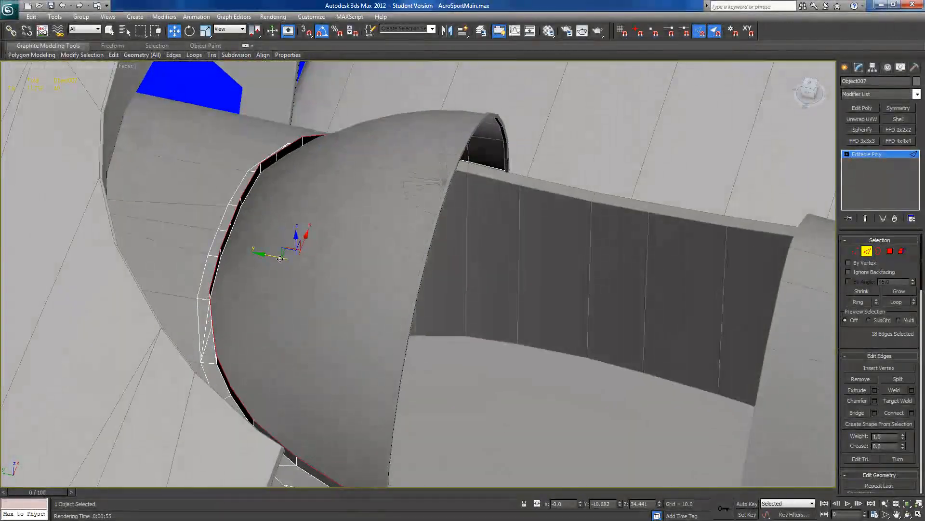
{"action": "left_click_drag", "start_coordinate": [270, 255], "coordinate": [276, 257]}
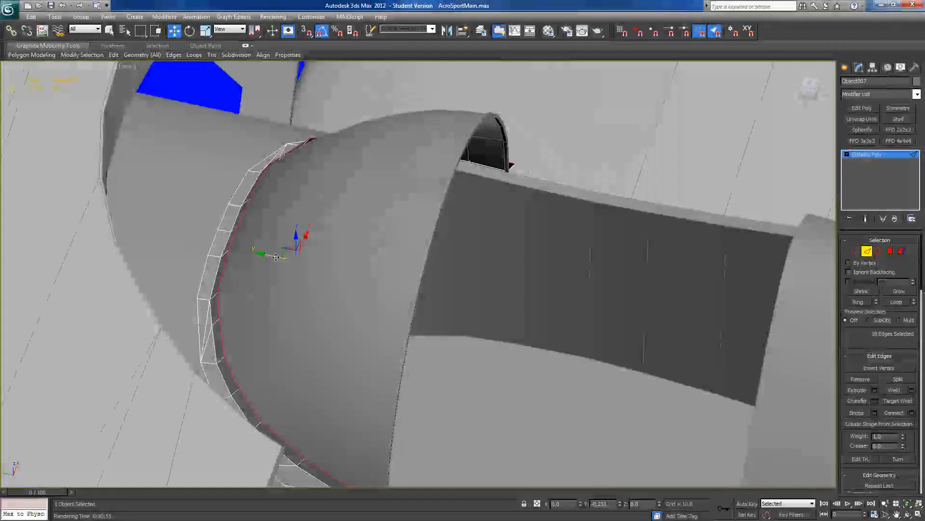
{"action": "mouse_move", "coordinate": [276, 251]}
{"action": "middle_mouse_down", "text": "alt"}
{"action": "mouse_move", "coordinate": [271, 245]}
{"action": "mouse_move", "coordinate": [277, 260]}
{"action": "middle_mouse_up", "text": "alt"}
{"action": "left_click_drag", "start_coordinate": [277, 257], "coordinate": [276, 256]}
- Scale the raised edges slightly along X to fit the windscreen's sides
{"action": "middle_click_drag", "start_coordinate": [276, 256], "coordinate": [207, 280], "text": "alt"}
{"action": "left_click", "coordinate": [202, 34]}
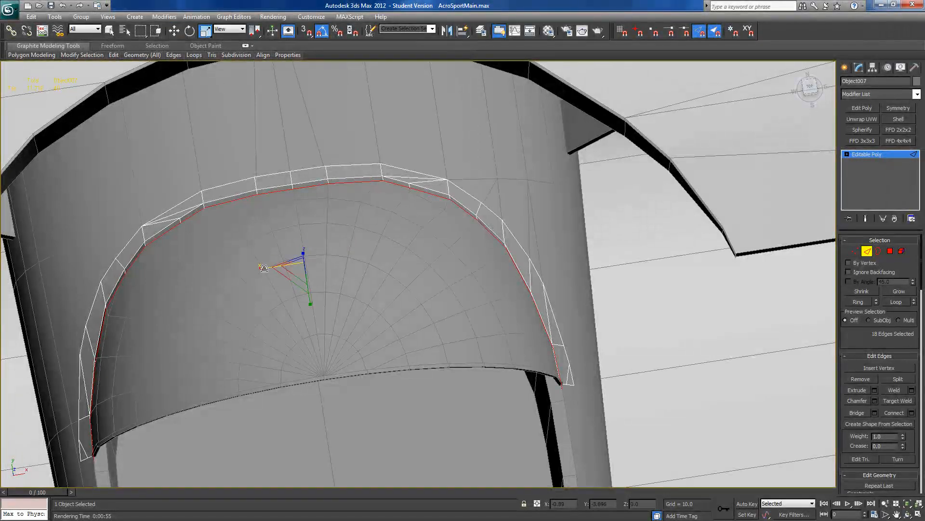
{"action": "left_click_drag", "start_coordinate": [263, 268], "coordinate": [263, 268]}
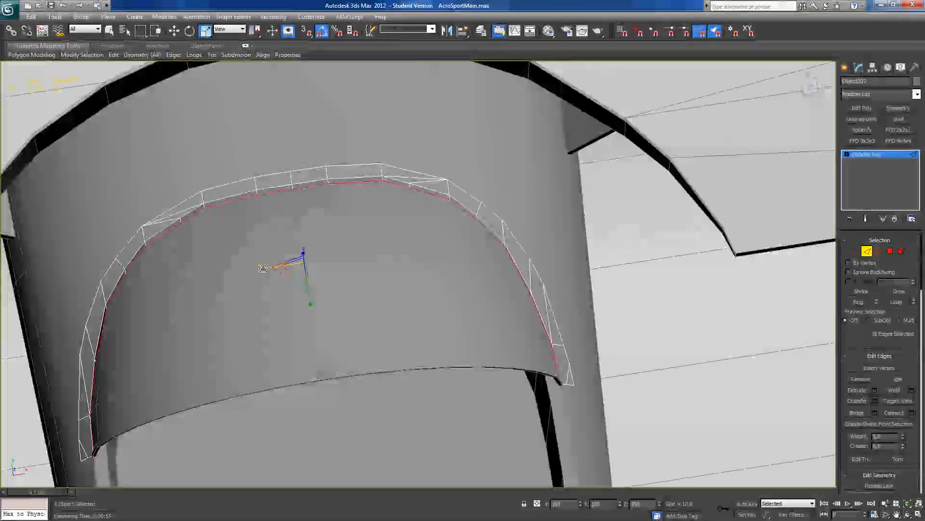
{"action": "middle_click_drag", "start_coordinate": [264, 271], "coordinate": [251, 210], "text": "alt"}
- In vertex editing, select the raised strip's two rear end vertices and scale them to about 102% along X
{"action": "left_click", "coordinate": [855, 250]}
{"action": "left_click", "coordinate": [504, 393]}
{"action": "middle_click_drag", "start_coordinate": [244, 363], "coordinate": [147, 372], "text": "alt"}
{"action": "left_click", "coordinate": [131, 374], "text": "ctrl"}
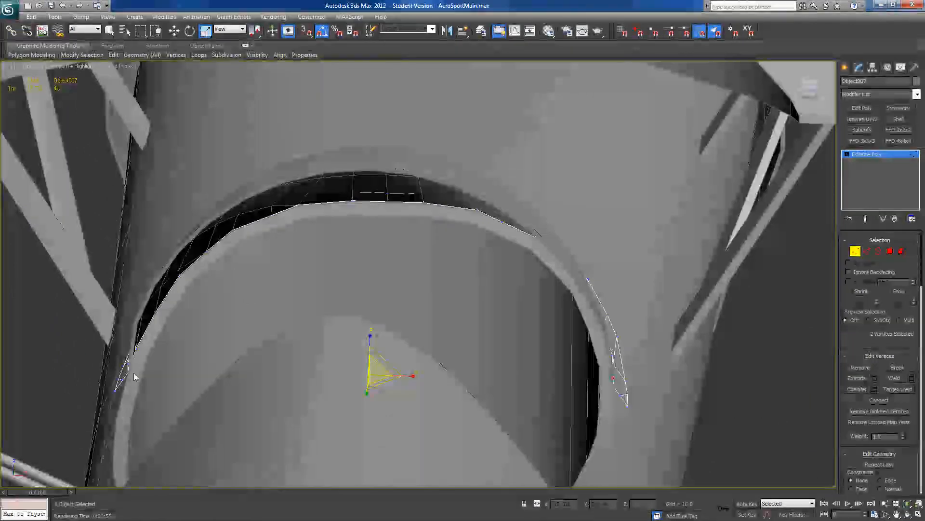
{"action": "left_click_drag", "start_coordinate": [414, 375], "coordinate": [415, 377]}
{"action": "middle_click_drag", "start_coordinate": [414, 378], "coordinate": [419, 392], "text": "alt"}
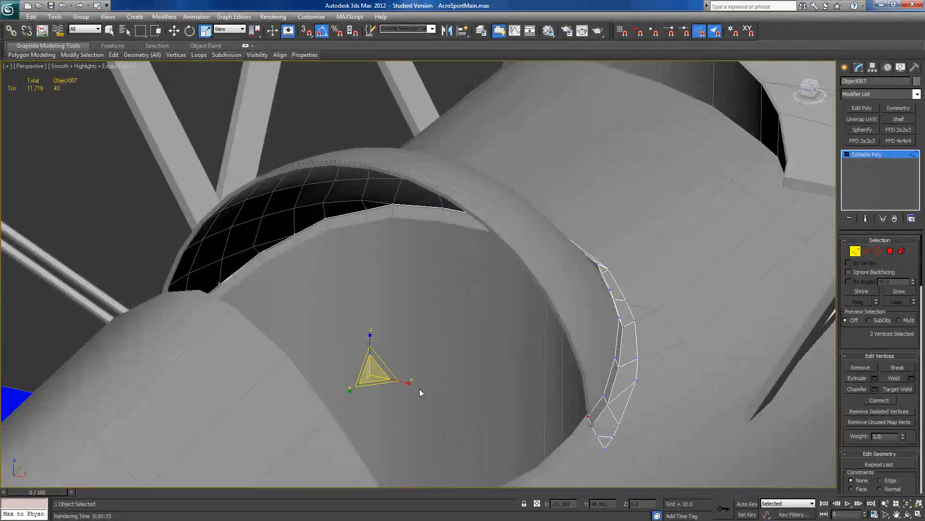
{"action": "left_click_drag", "start_coordinate": [411, 382], "coordinate": [409, 383]}
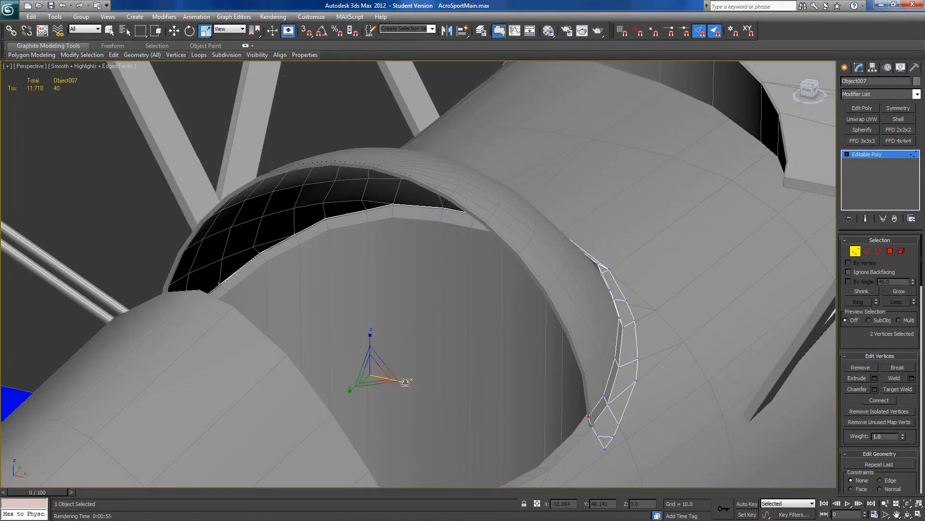
{"action": "left_click_drag", "start_coordinate": [410, 382], "coordinate": [412, 384]}
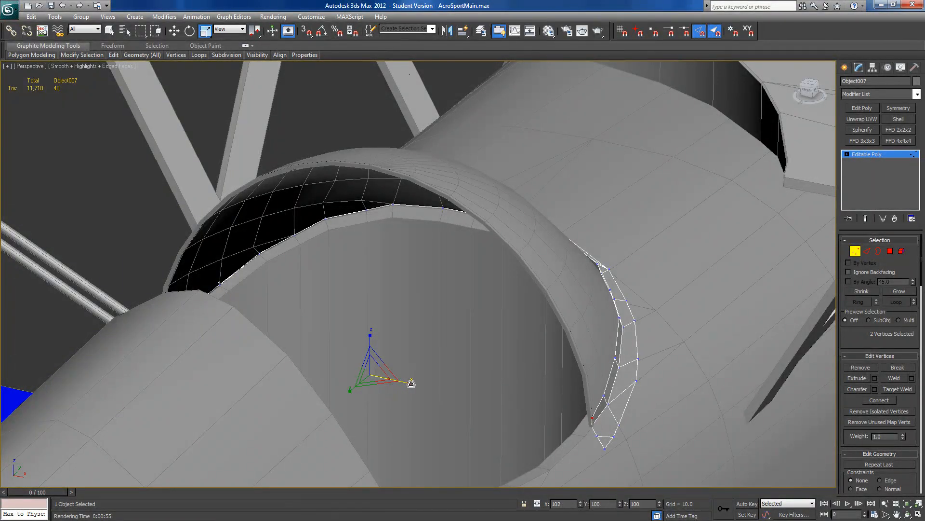
- Move the raised strip's rear end vertex slightly inward along X so it sits closer to the windscreen
{"action": "middle_click_drag", "start_coordinate": [512, 426], "coordinate": [586, 455], "text": "alt"}
{"action": "left_click", "coordinate": [577, 441]}
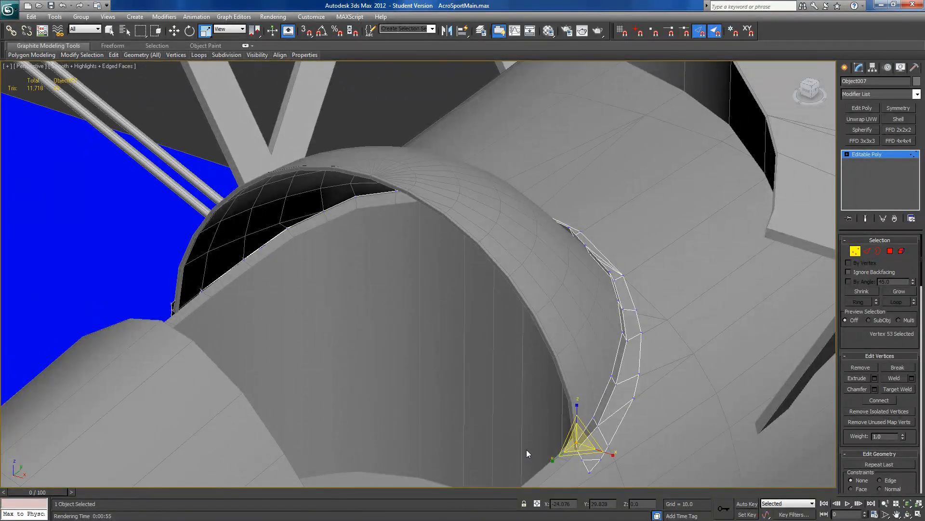
{"action": "key", "text": "w"}
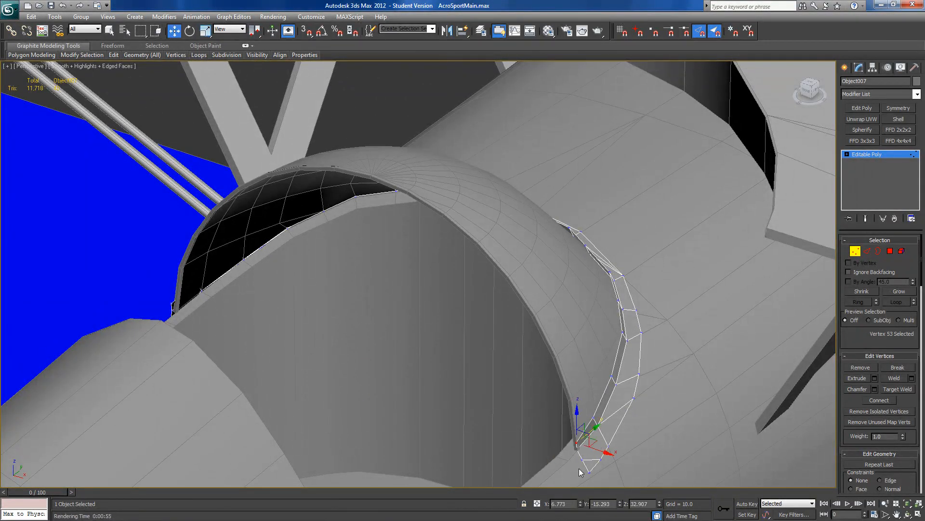
{"action": "left_click_drag", "start_coordinate": [599, 452], "coordinate": [599, 451]}
{"action": "middle_click_drag", "start_coordinate": [567, 442], "coordinate": [524, 452], "text": "alt"}
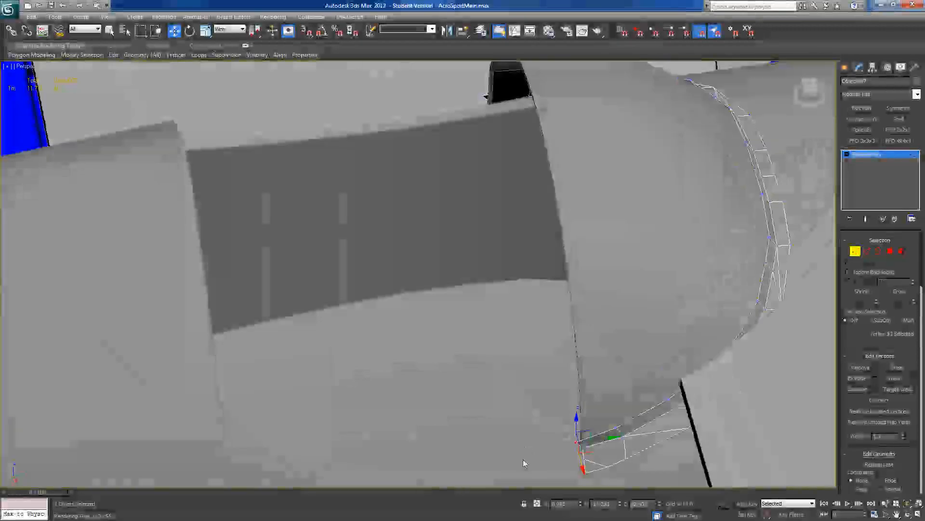
{"action": "middle_click_drag", "start_coordinate": [688, 307], "coordinate": [592, 321], "text": "alt"}
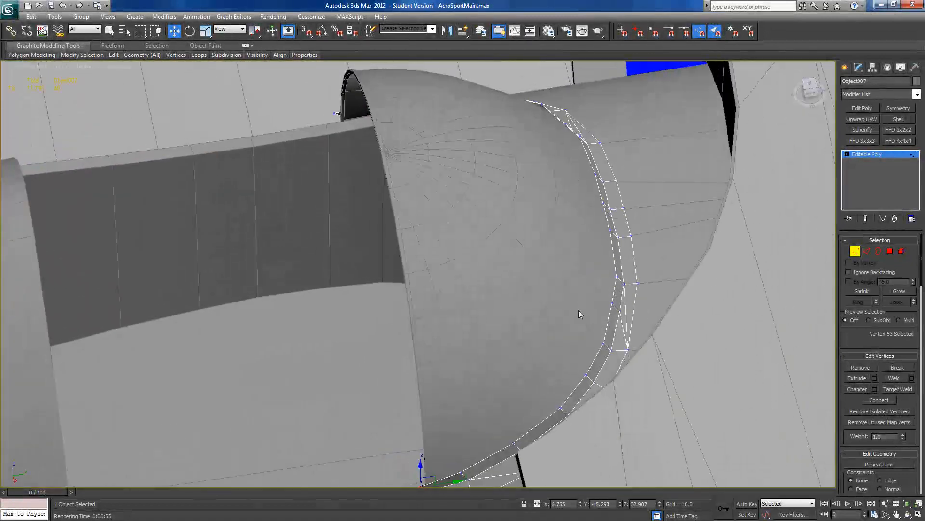
- Leave vertex editing, select the windscreen together with the base flange, and hide all unselected objects
{"action": "left_click", "coordinate": [856, 251]}
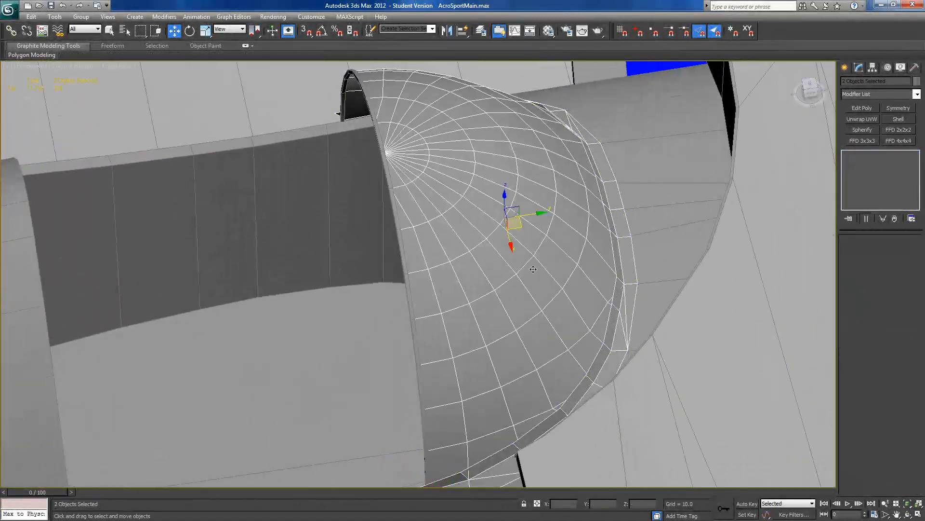
{"action": "right_click", "coordinate": [532, 268]}
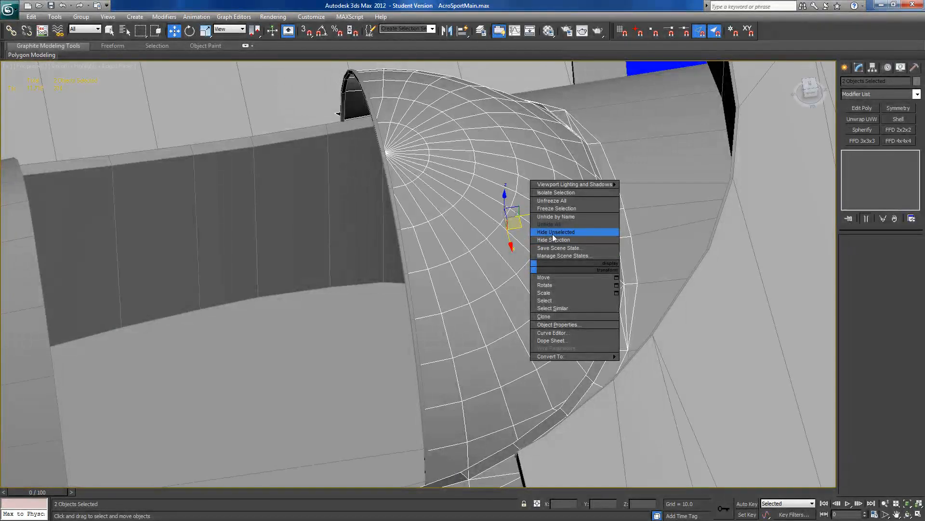
{"action": "left_click", "coordinate": [554, 232]}
{"action": "middle_click_drag", "start_coordinate": [604, 303], "coordinate": [659, 307], "text": "alt"}
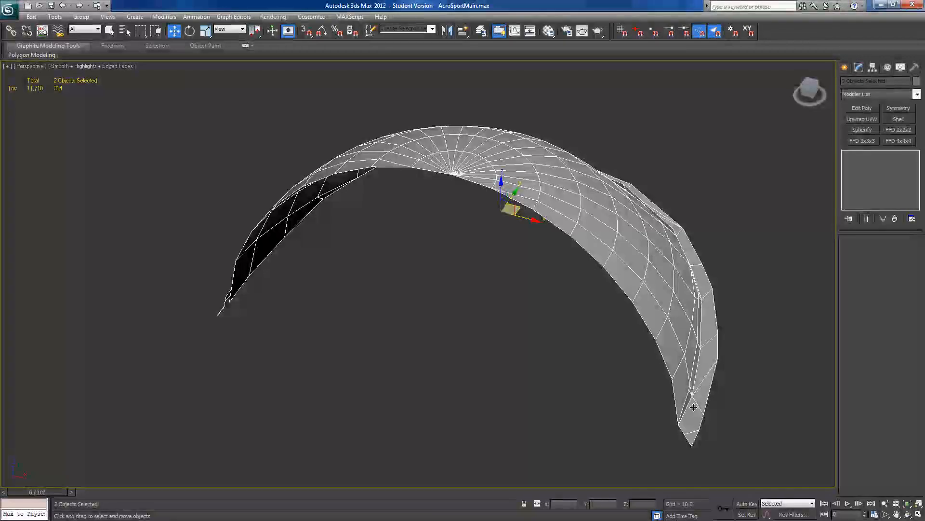
{"action": "middle_click_drag", "start_coordinate": [687, 373], "coordinate": [605, 387], "text": "alt"}
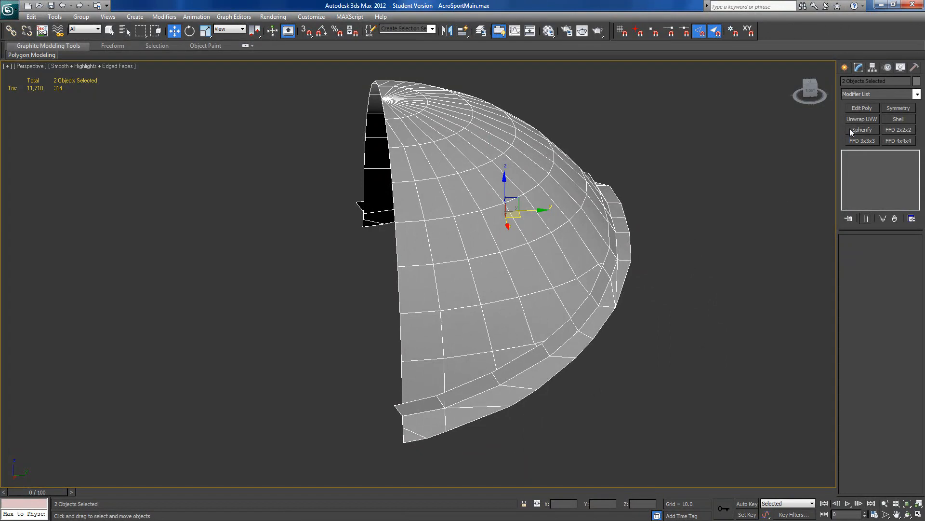
- Select only the base flange and move its raised strip's rear end vertex along Y toward the windscreen's rear edge
{"action": "left_click", "coordinate": [845, 67]}
{"action": "left_click", "coordinate": [859, 68]}
{"action": "left_click", "coordinate": [567, 352]}
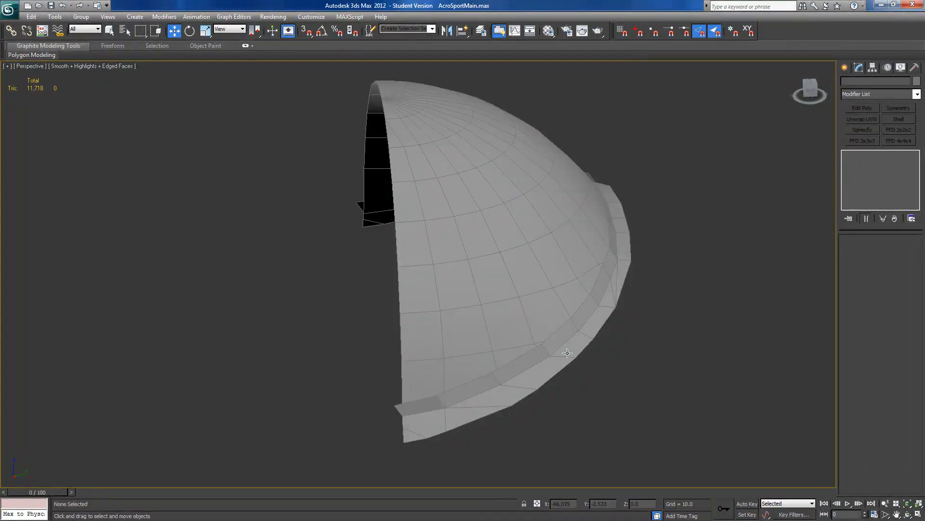
{"action": "left_click", "coordinate": [568, 352]}
{"action": "left_click", "coordinate": [855, 249]}
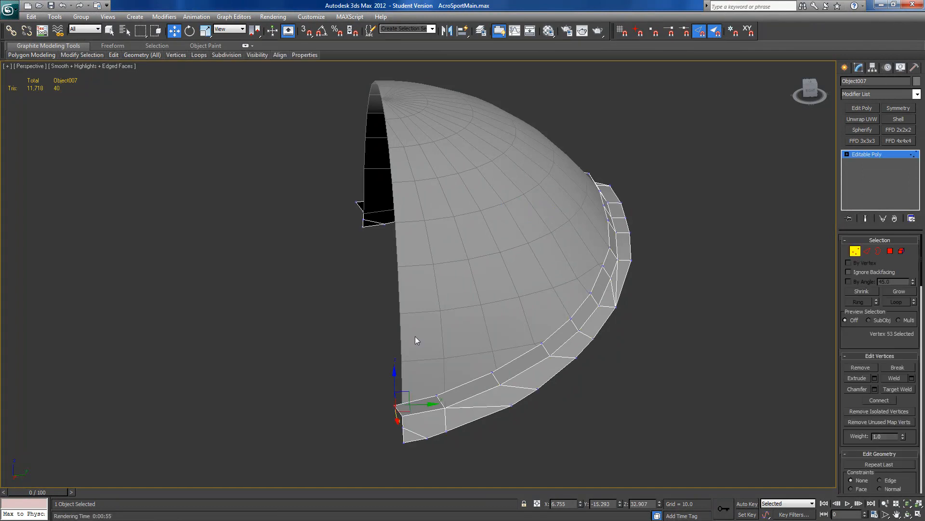
{"action": "middle_click_drag", "start_coordinate": [412, 408], "coordinate": [423, 406], "text": "alt"}
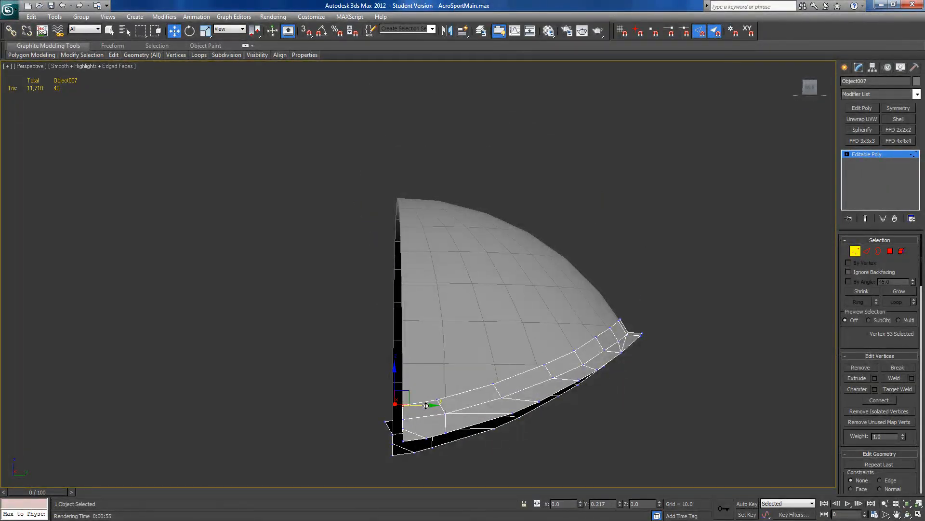
- Move the next two upper vertices of the raised strip closer to the windscreen's surface, shifting the second one along X
{"action": "left_click", "coordinate": [437, 398], "text": "ctrl"}
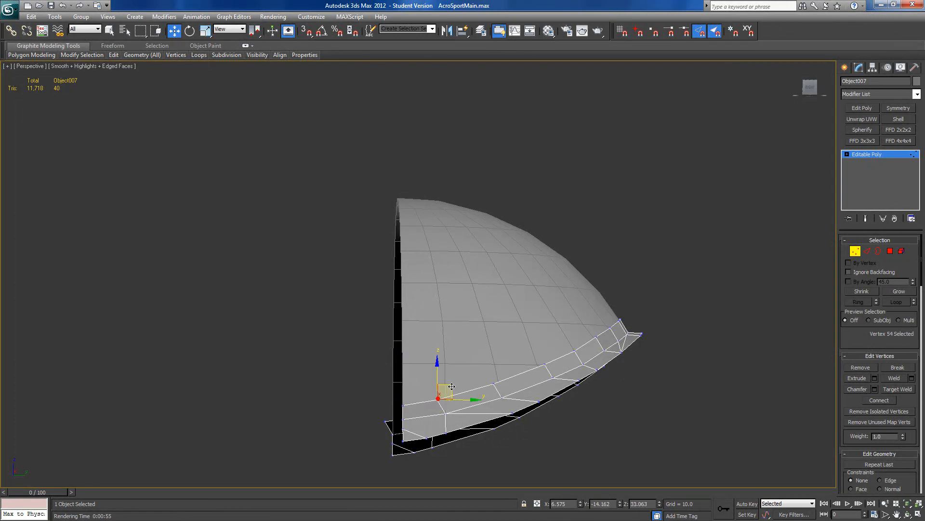
{"action": "left_click", "coordinate": [493, 384], "text": "ctrl"}
{"action": "middle_click_drag", "start_coordinate": [493, 383], "coordinate": [499, 434], "text": "alt"}
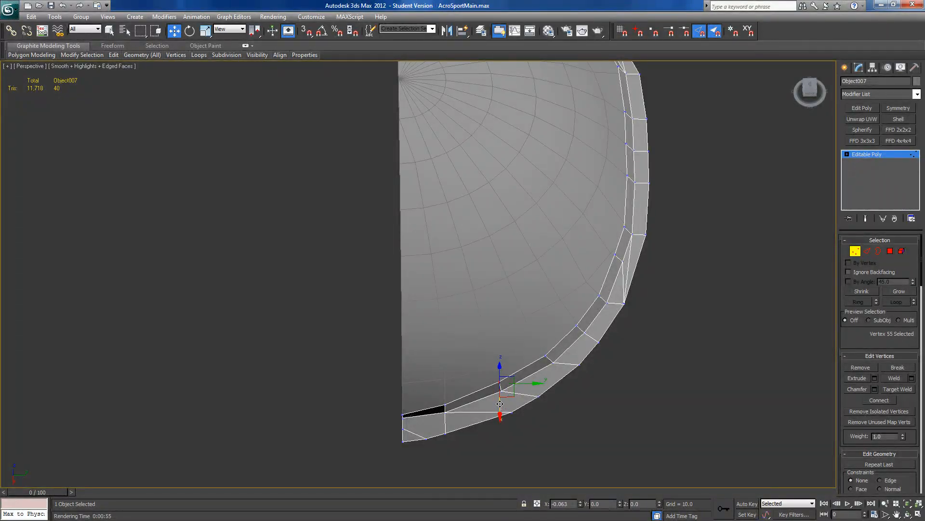
- Turn on 3D snapping and snap the raised strip's third upper vertex from the rear toward the windscreen's surface
{"action": "left_click", "coordinate": [699, 31]}
{"action": "left_click", "coordinate": [306, 31]}
{"action": "middle_click_drag", "start_coordinate": [610, 467], "coordinate": [529, 413], "text": "alt"}
{"action": "scroll", "coordinate": [613, 384], "scroll_direction": "up", "scroll_amount": 5}
{"action": "middle_click_drag", "start_coordinate": [614, 384], "coordinate": [579, 380]}
{"action": "scroll", "coordinate": [580, 381], "scroll_direction": "down", "scroll_amount": 4}
{"action": "left_click_drag", "start_coordinate": [612, 289], "coordinate": [613, 290]}
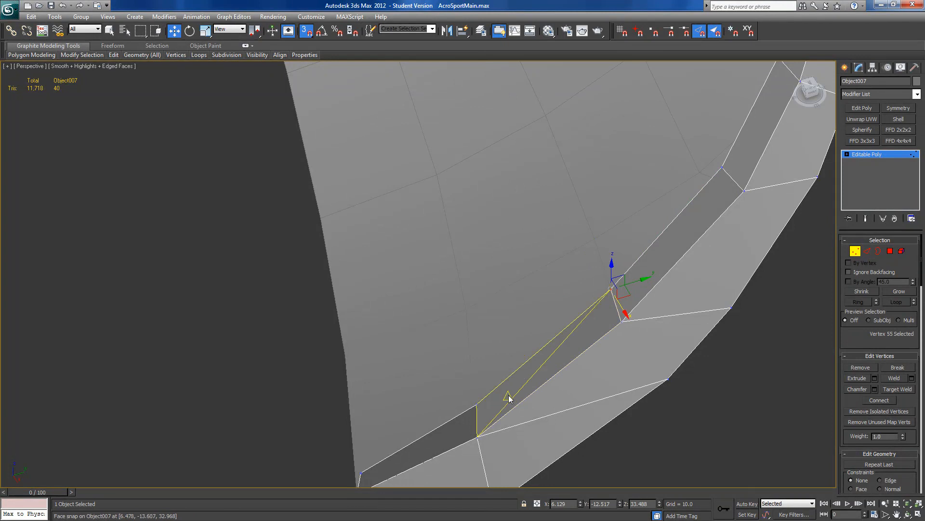
- Using only edge/segment snapping, snap the strip's second upper vertex and its rear end vertex against the windscreen's lower edge area
{"action": "left_click_drag", "start_coordinate": [478, 405], "coordinate": [475, 402]}
{"action": "middle_click_drag", "start_coordinate": [475, 402], "coordinate": [433, 369], "text": "alt"}
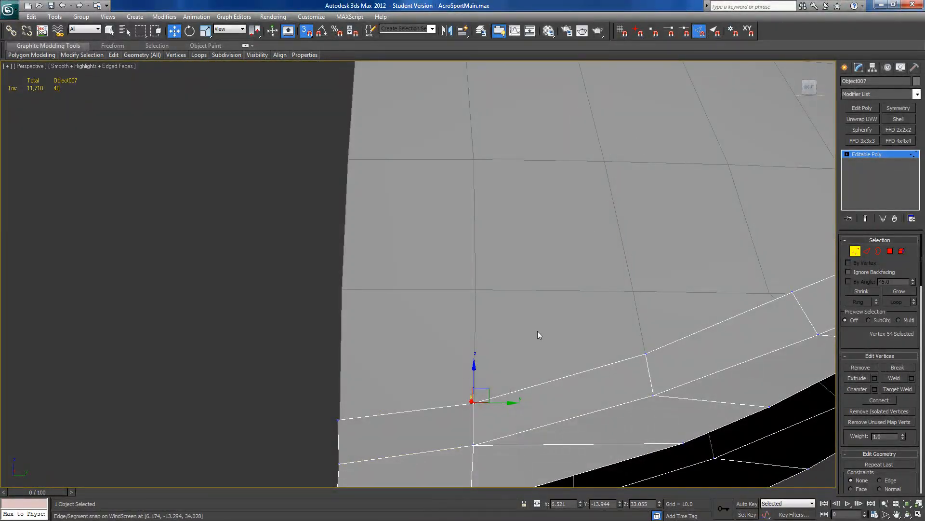
{"action": "mouse_move", "coordinate": [521, 422]}
{"action": "middle_mouse_down", "text": "alt"}
{"action": "mouse_move", "coordinate": [530, 439]}
{"action": "mouse_move", "coordinate": [511, 425]}
{"action": "middle_mouse_up", "text": "alt"}
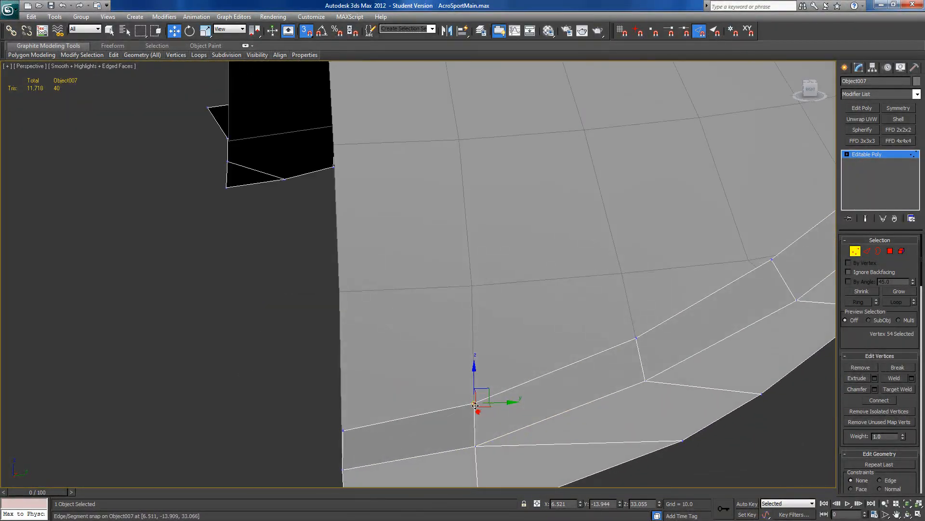
{"action": "left_click_drag", "start_coordinate": [474, 403], "coordinate": [342, 429]}
{"action": "left_click", "coordinate": [342, 430]}
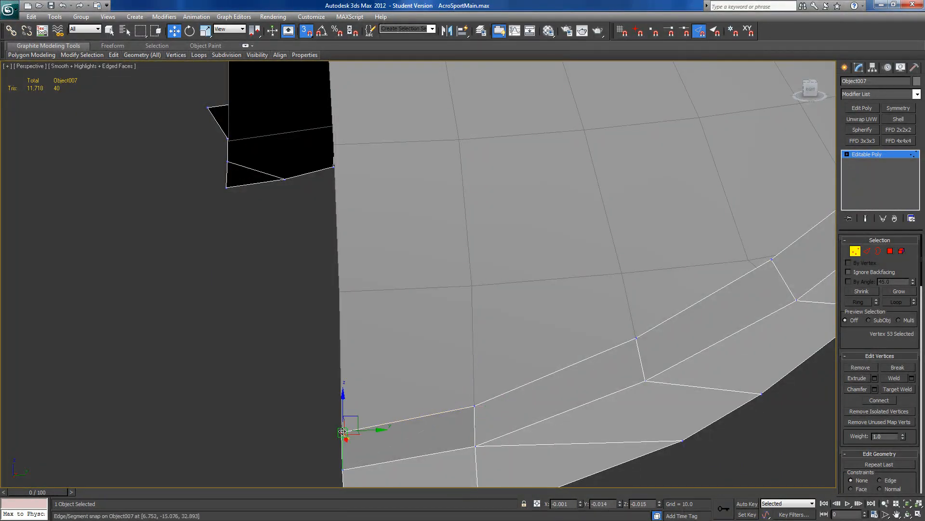
{"action": "left_click_drag", "start_coordinate": [342, 430], "coordinate": [570, 376]}
- Snap the fourth and fifth upper vertices of the raised strip onto the windscreen along the curved side
{"action": "middle_click_drag", "start_coordinate": [571, 376], "coordinate": [409, 348], "text": "alt"}
{"action": "left_click_drag", "start_coordinate": [554, 304], "coordinate": [542, 311]}
{"action": "mouse_move", "coordinate": [547, 337]}
{"action": "middle_mouse_down", "text": "alt"}
{"action": "mouse_move", "coordinate": [574, 359]}
{"action": "mouse_move", "coordinate": [564, 347]}
{"action": "mouse_move", "coordinate": [576, 338]}
{"action": "middle_mouse_up", "text": "alt"}
{"action": "scroll", "coordinate": [548, 356], "scroll_direction": "up", "scroll_amount": 3}
{"action": "middle_click_drag", "start_coordinate": [497, 372], "coordinate": [445, 371], "text": "alt"}
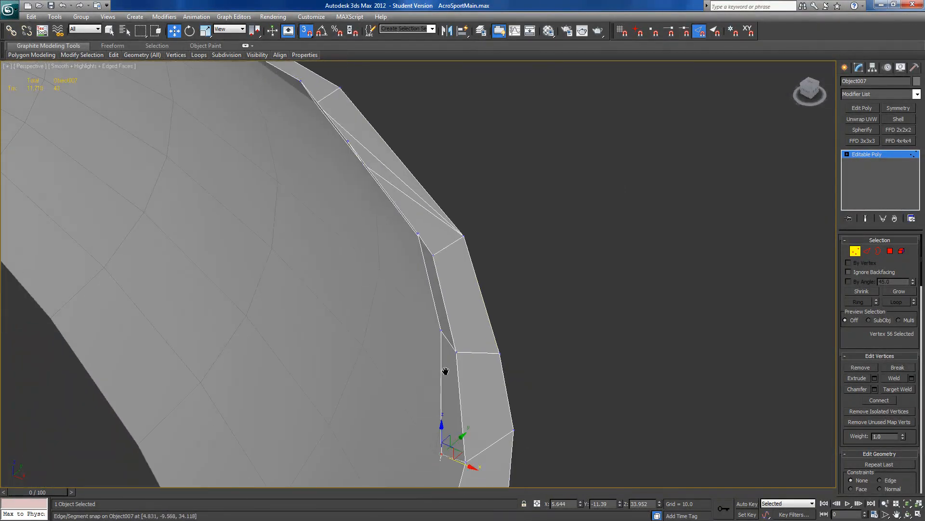
{"action": "left_click", "coordinate": [441, 332]}
{"action": "left_click_drag", "start_coordinate": [440, 335], "coordinate": [441, 336]}
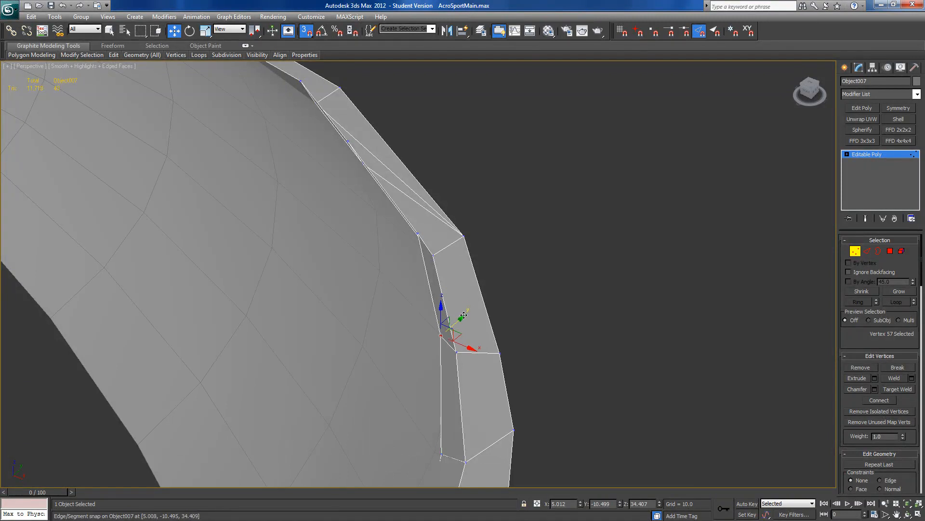
- Snap the following upper strip vertices around the front corner so they lie against the windscreen
{"action": "middle_click_drag", "start_coordinate": [420, 242], "coordinate": [416, 261], "text": "alt"}
{"action": "left_click", "coordinate": [425, 226]}
{"action": "middle_click_drag", "start_coordinate": [399, 169], "coordinate": [411, 210]}
{"action": "left_click", "coordinate": [411, 293]}
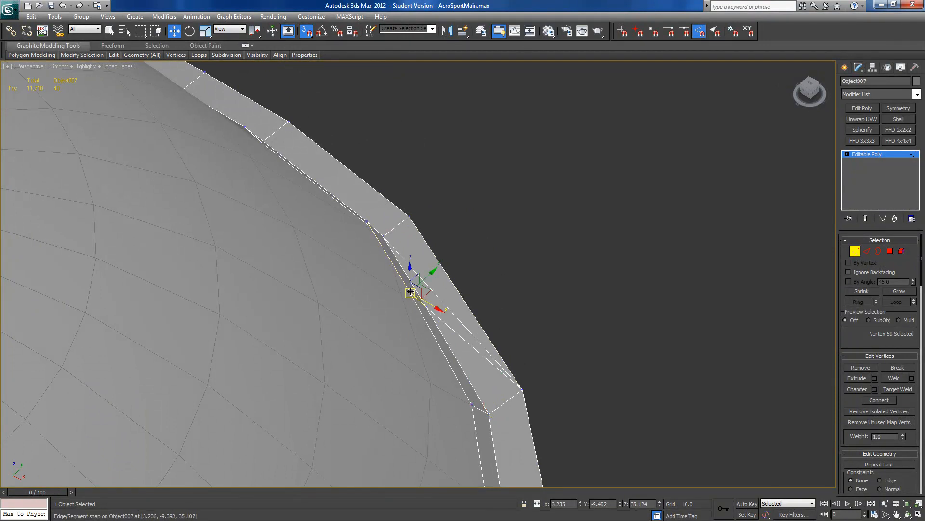
{"action": "middle_click_drag", "start_coordinate": [393, 291], "coordinate": [352, 296], "text": "alt"}
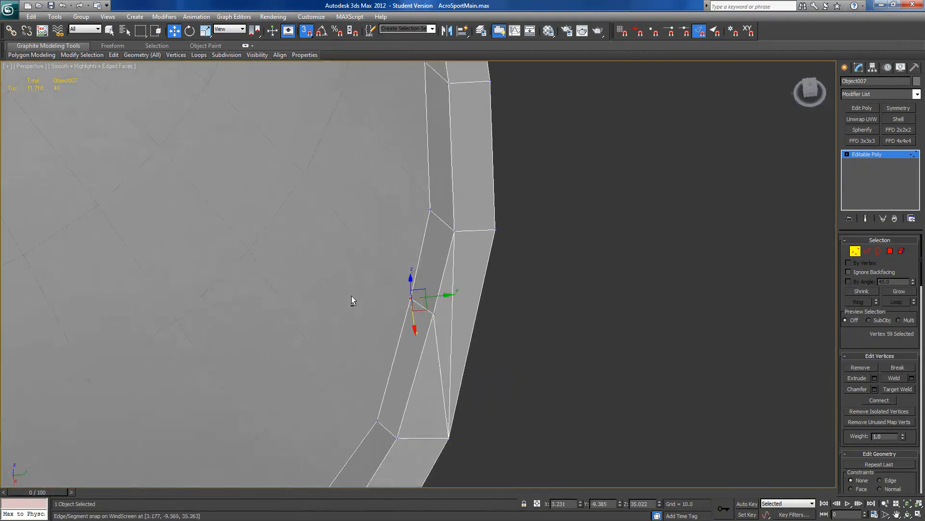
{"action": "middle_click_drag", "start_coordinate": [428, 221], "coordinate": [354, 233], "text": "alt"}
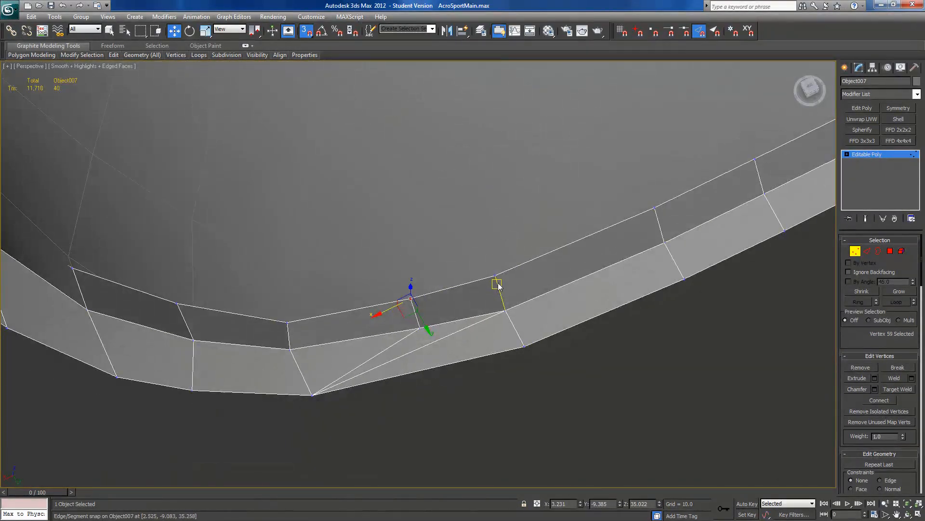
{"action": "middle_click_drag", "start_coordinate": [498, 285], "coordinate": [495, 264]}
{"action": "left_click_drag", "start_coordinate": [496, 268], "coordinate": [511, 273]}
- Check the flange's fit from the front and side, and snap another upper strip vertex near the front onto the windscreen
{"action": "middle_click_drag", "start_coordinate": [513, 282], "coordinate": [577, 249], "text": "alt"}
{"action": "middle_click_drag", "start_coordinate": [680, 233], "coordinate": [620, 262]}
{"action": "scroll", "coordinate": [620, 263], "scroll_direction": "down", "scroll_amount": 4}
{"action": "middle_click_drag", "start_coordinate": [504, 268], "coordinate": [471, 266], "text": "alt"}
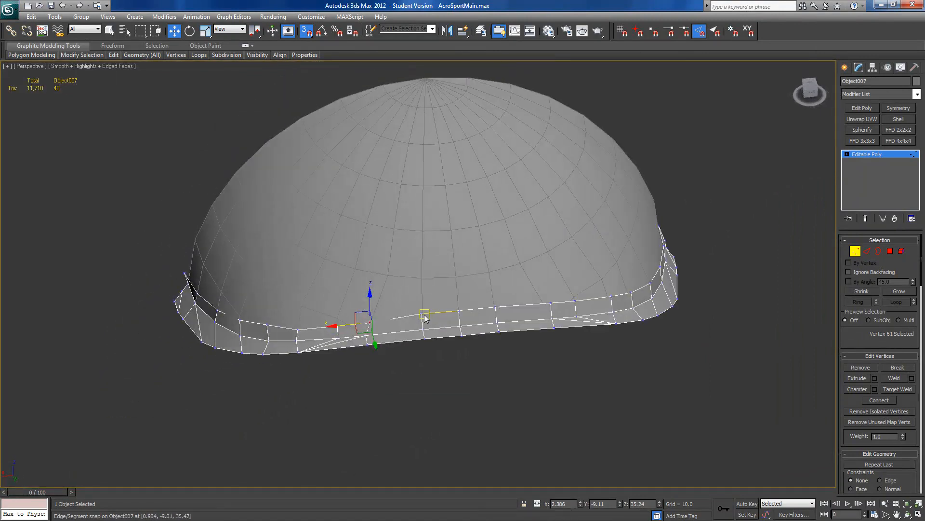
{"action": "middle_click_drag", "start_coordinate": [426, 318], "coordinate": [462, 338], "text": "alt"}
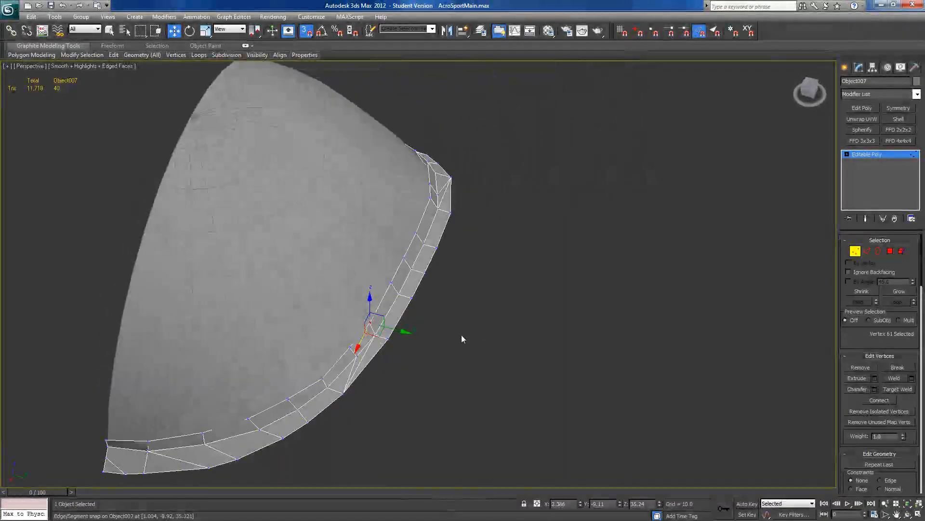
{"action": "scroll", "coordinate": [461, 334], "scroll_direction": "up", "scroll_amount": 5}
{"action": "left_click", "coordinate": [373, 225]}
{"action": "left_click_drag", "start_coordinate": [371, 224], "coordinate": [373, 223]}
- Snap the raised strip's rear end vertex again so it meets the windscreen's rear edge
{"action": "middle_click_drag", "start_coordinate": [376, 226], "coordinate": [354, 259], "text": "alt"}
{"action": "scroll", "coordinate": [361, 234], "scroll_direction": "down", "scroll_amount": 5}
{"action": "middle_click_drag", "start_coordinate": [285, 256], "coordinate": [393, 266]}
{"action": "scroll", "coordinate": [392, 266], "scroll_direction": "up", "scroll_amount": 4}
{"action": "left_click", "coordinate": [448, 236]}
{"action": "left_click_drag", "start_coordinate": [452, 235], "coordinate": [453, 234]}
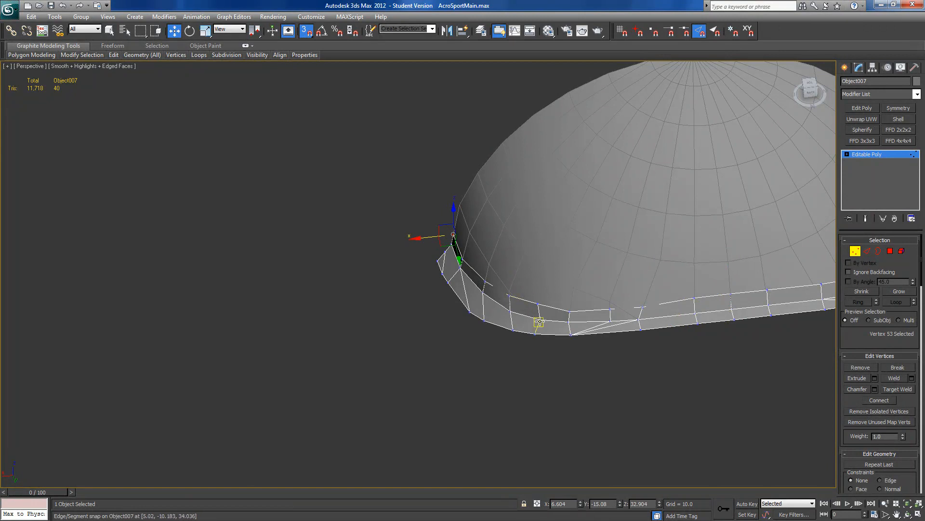
- Turn off snapping, set the vertex constraint to Edge, and lower the strip's rear end vertex along Z
{"action": "middle_click_drag", "start_coordinate": [629, 350], "coordinate": [501, 341]}
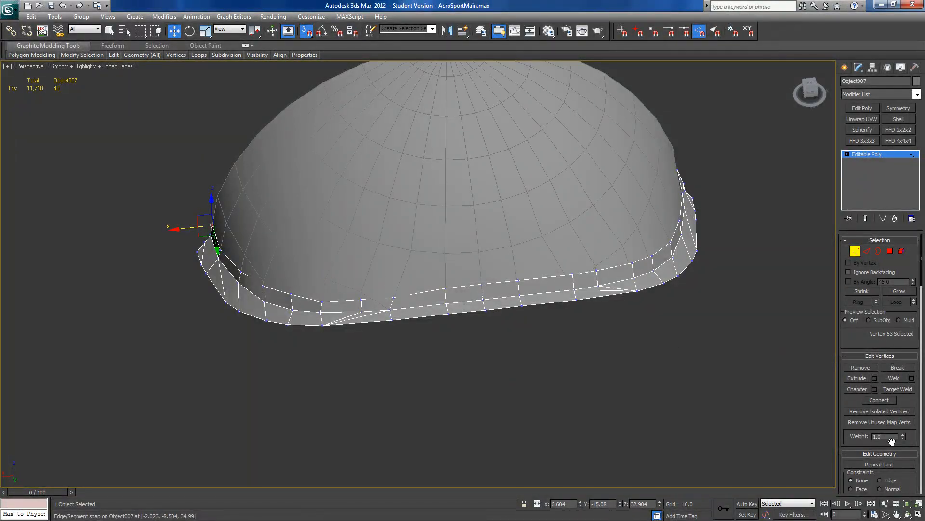
{"action": "middle_click_drag", "start_coordinate": [217, 136], "coordinate": [415, 211], "text": "alt"}
{"action": "left_click", "coordinate": [308, 31]}
{"action": "middle_click_drag", "start_coordinate": [299, 154], "coordinate": [365, 207]}
{"action": "middle_click_drag", "start_coordinate": [366, 275], "coordinate": [408, 280], "text": "alt"}
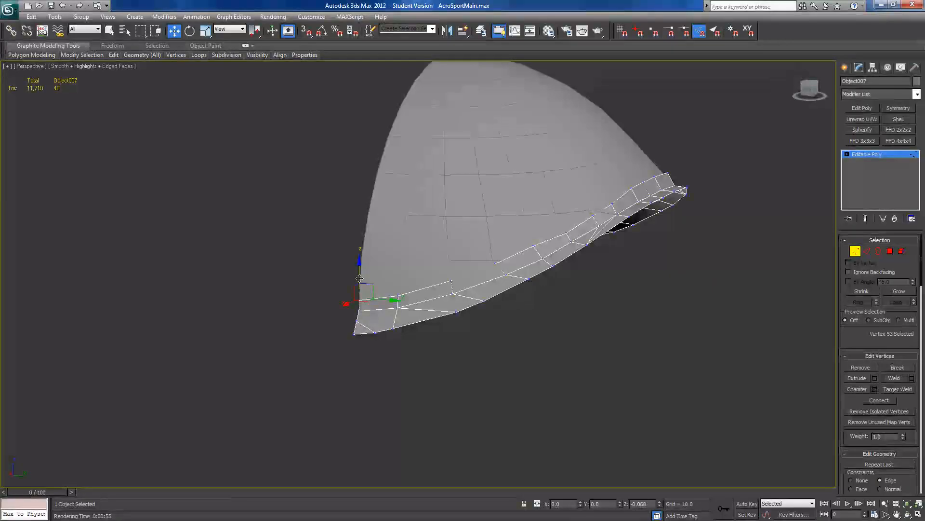
{"action": "left_click_drag", "start_coordinate": [361, 289], "coordinate": [410, 308]}
- With the Edge constraint, adjust the next upper strip vertices along Z to even out the strip's height along the side
{"action": "left_click", "coordinate": [452, 280]}
{"action": "left_click", "coordinate": [496, 265]}
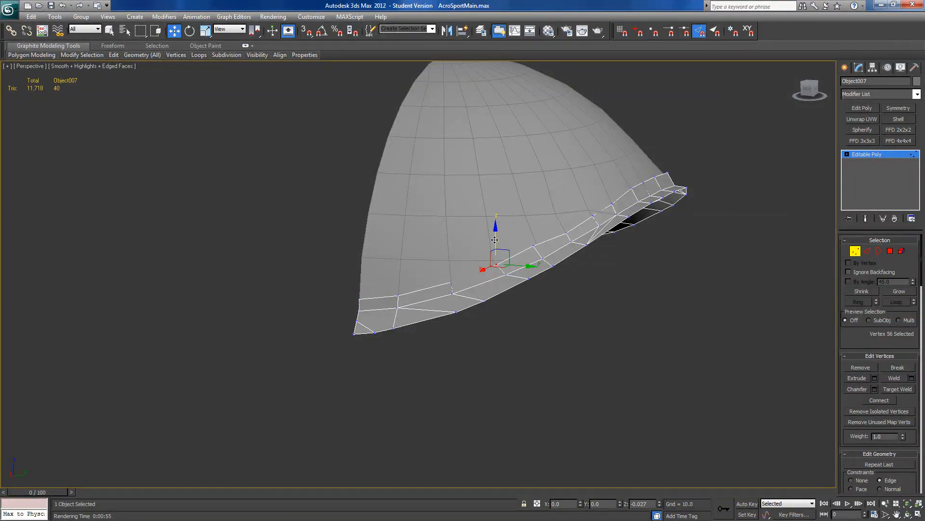
{"action": "left_click", "coordinate": [534, 246]}
{"action": "left_click_drag", "start_coordinate": [534, 224], "coordinate": [535, 228]}
{"action": "middle_click_drag", "start_coordinate": [534, 227], "coordinate": [504, 268], "text": "alt"}
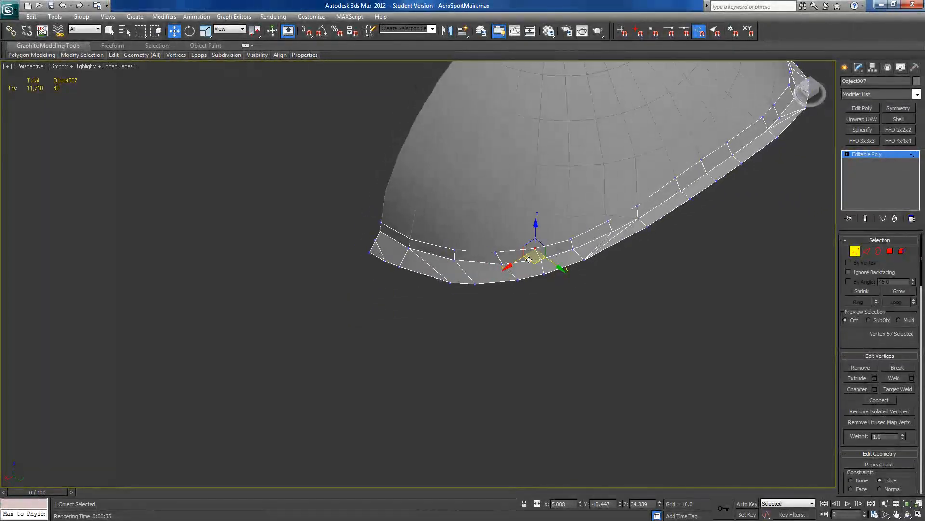
{"action": "left_click_drag", "start_coordinate": [535, 258], "coordinate": [535, 261]}
- Adjust the heights of the upper strip vertices at the front corner along Z to smooth the strip's top edge
{"action": "middle_click_drag", "start_coordinate": [535, 261], "coordinate": [554, 259], "text": "alt"}
{"action": "left_click", "coordinate": [571, 242], "text": "ctrl"}
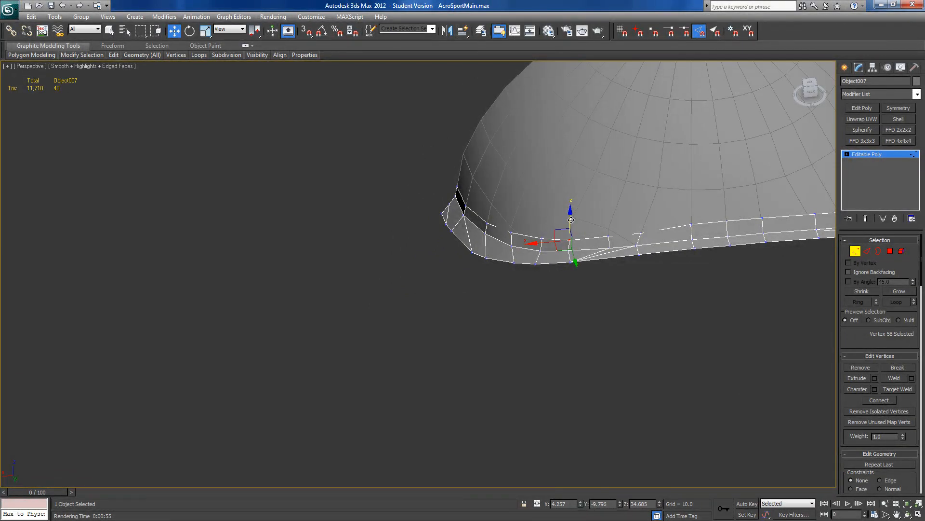
{"action": "left_click_drag", "start_coordinate": [571, 219], "coordinate": [571, 217]}
{"action": "left_click", "coordinate": [608, 237]}
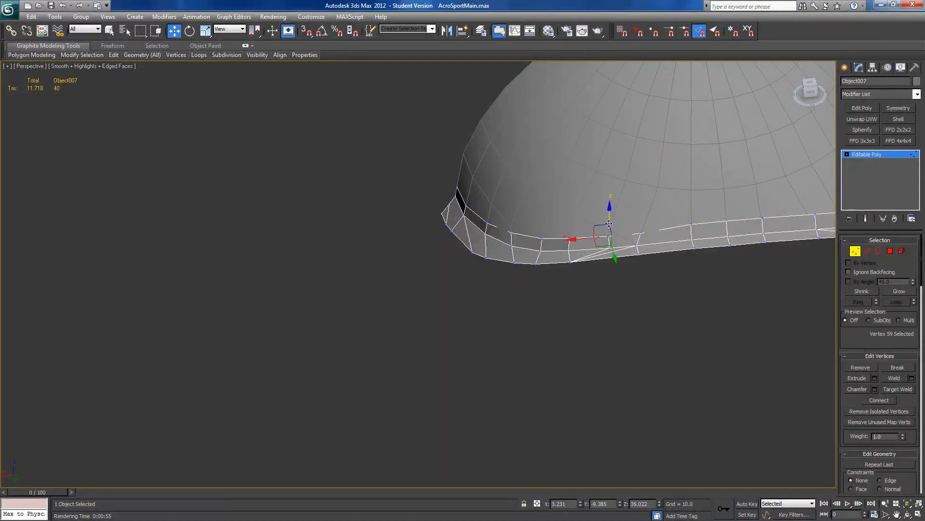
- Raise the upper strip vertex past the front corner by about 0.05 and lower its neighbour toward the centre by about 0.05 along Z
{"action": "left_click", "coordinate": [641, 234]}
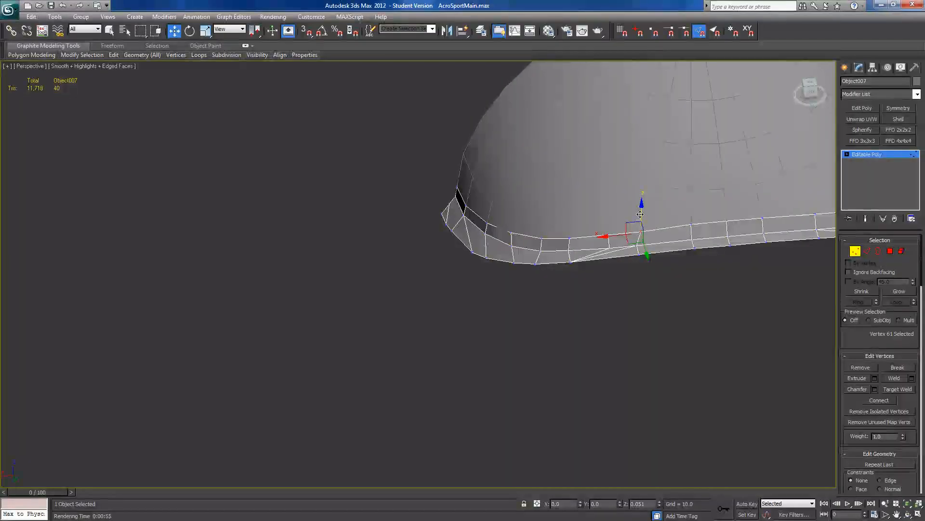
{"action": "left_click_drag", "start_coordinate": [640, 214], "coordinate": [640, 213]}
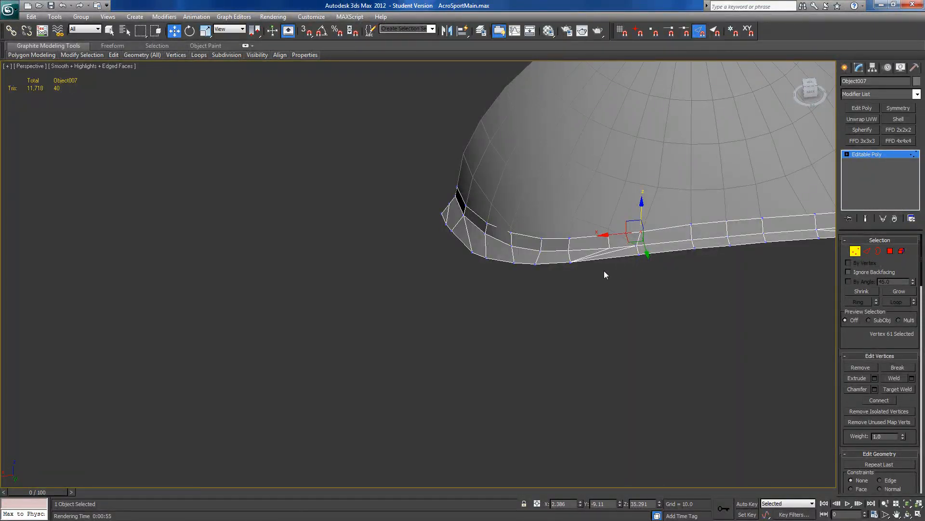
{"action": "mouse_move", "coordinate": [637, 278]}
{"action": "middle_mouse_down", "text": "alt"}
{"action": "mouse_move", "coordinate": [652, 259]}
{"action": "mouse_move", "coordinate": [643, 267]}
{"action": "middle_mouse_up", "text": "alt"}
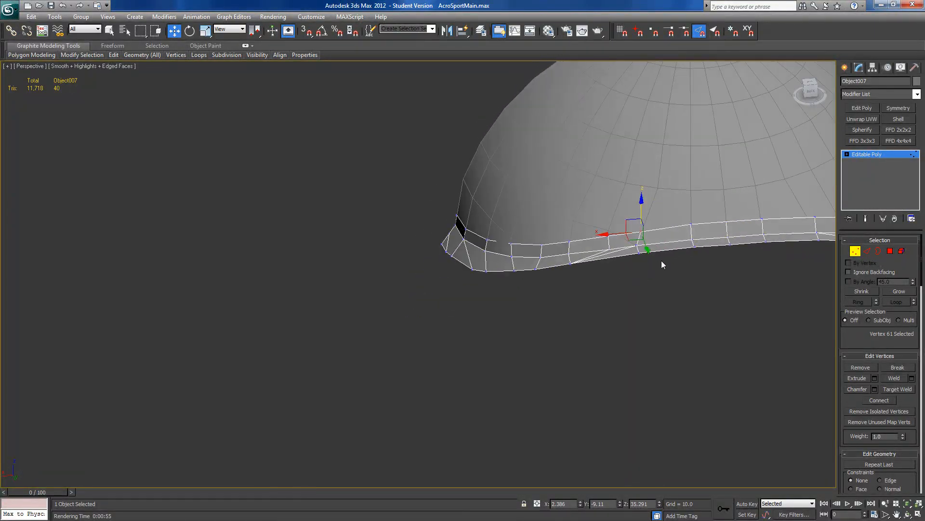
{"action": "left_click", "coordinate": [691, 224]}
{"action": "left_click_drag", "start_coordinate": [691, 201], "coordinate": [691, 203]}
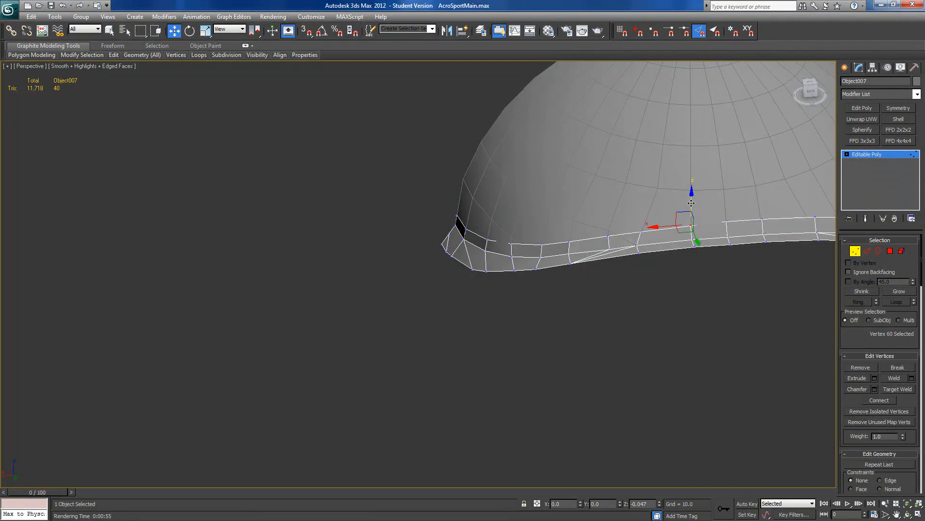
- Mirror the half flange across the X axis with a Symmetry modifier at 0.01 weld threshold and collapse the stack
{"action": "middle_click_drag", "start_coordinate": [691, 203], "coordinate": [673, 305]}
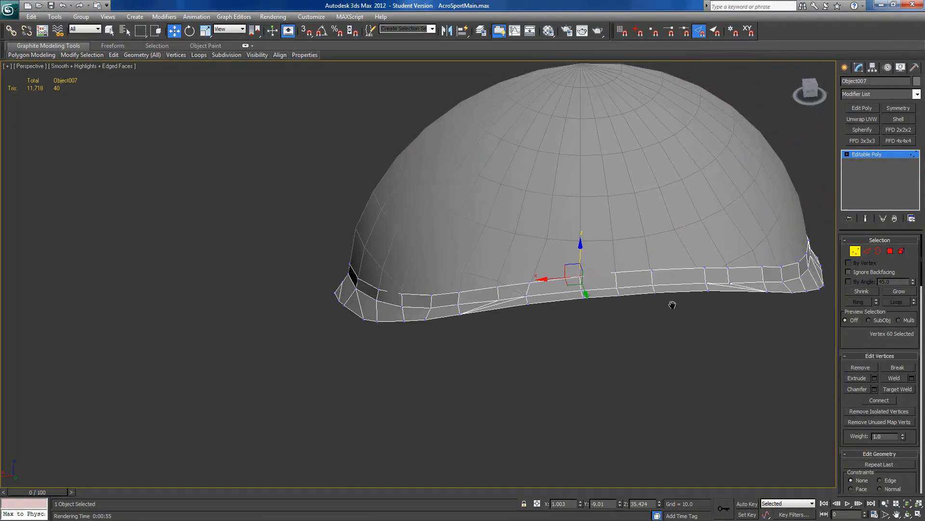
{"action": "left_click", "coordinate": [855, 254]}
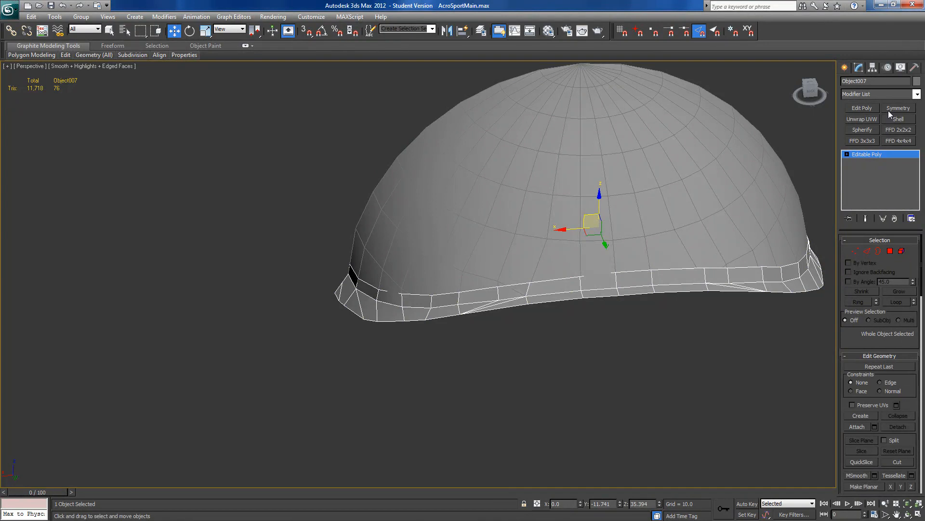
{"action": "left_click", "coordinate": [889, 109]}
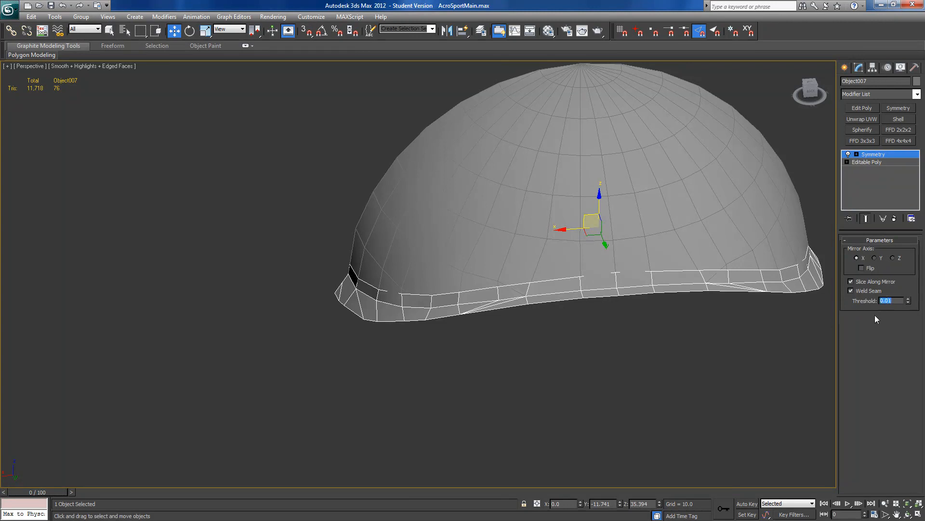
{"action": "right_click", "coordinate": [860, 156]}
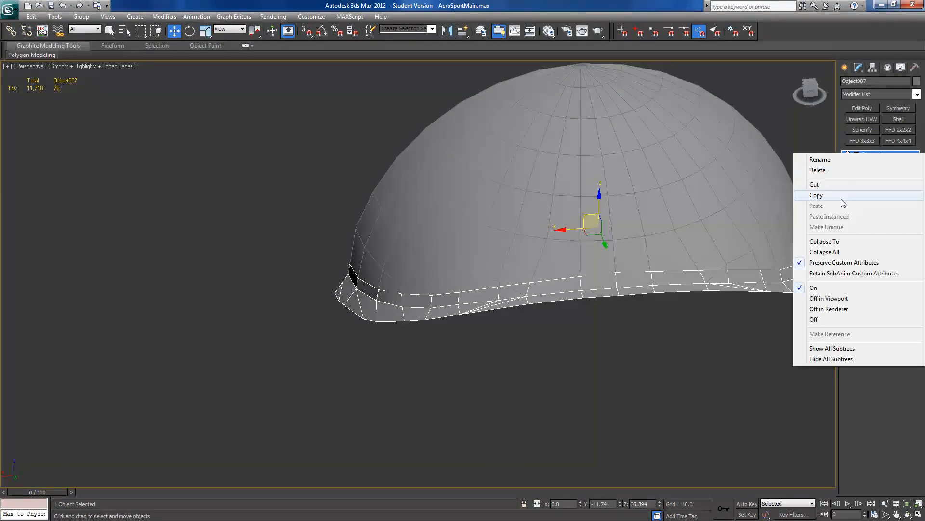
{"action": "left_click", "coordinate": [834, 249]}
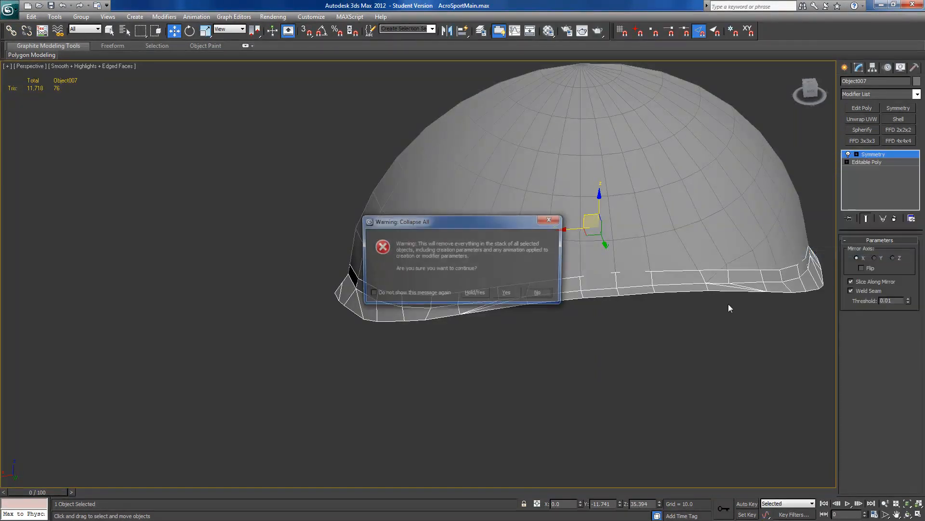
{"action": "left_click", "coordinate": [515, 293]}
- Give the flange thickness with a Shell modifier set to an inner amount of 0.0 and an outer amount of 0.05
{"action": "left_click", "coordinate": [897, 119]}
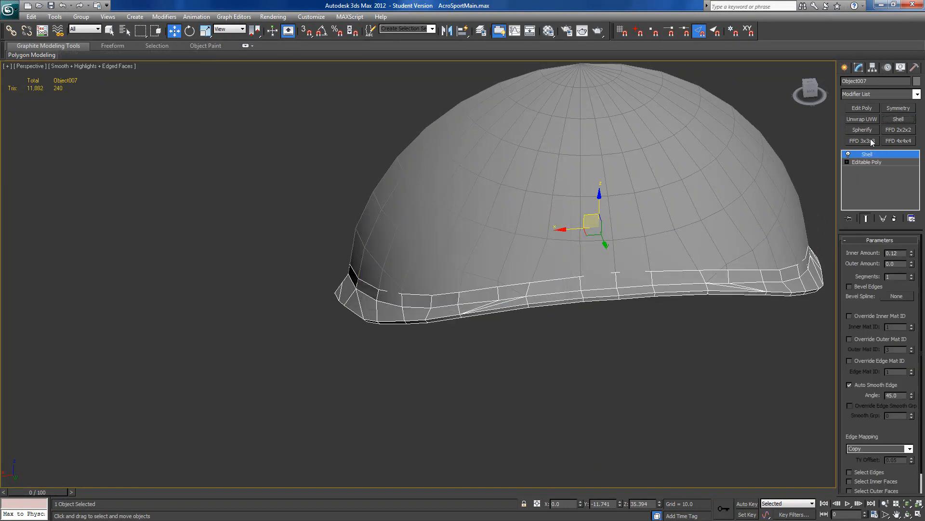
{"action": "middle_click_drag", "start_coordinate": [754, 260], "coordinate": [715, 261], "text": "alt"}
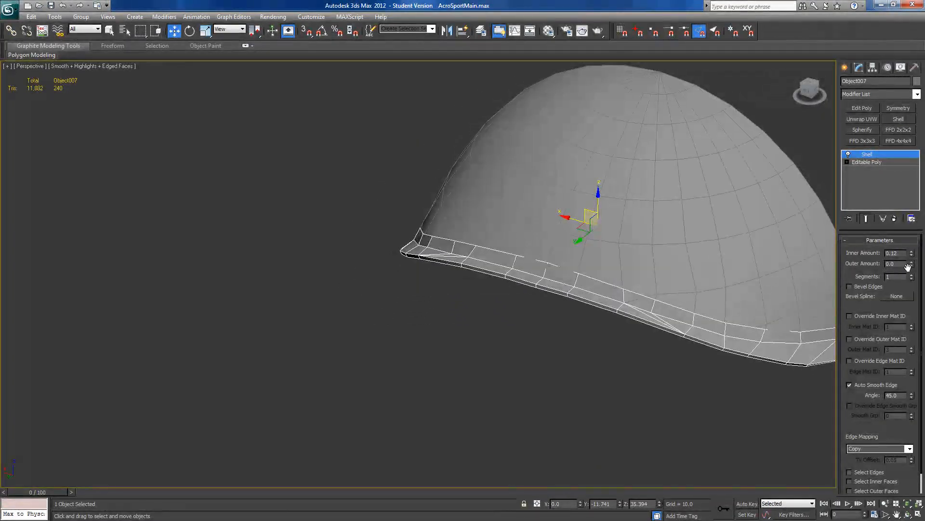
{"action": "left_click_drag", "start_coordinate": [911, 255], "coordinate": [913, 269]}
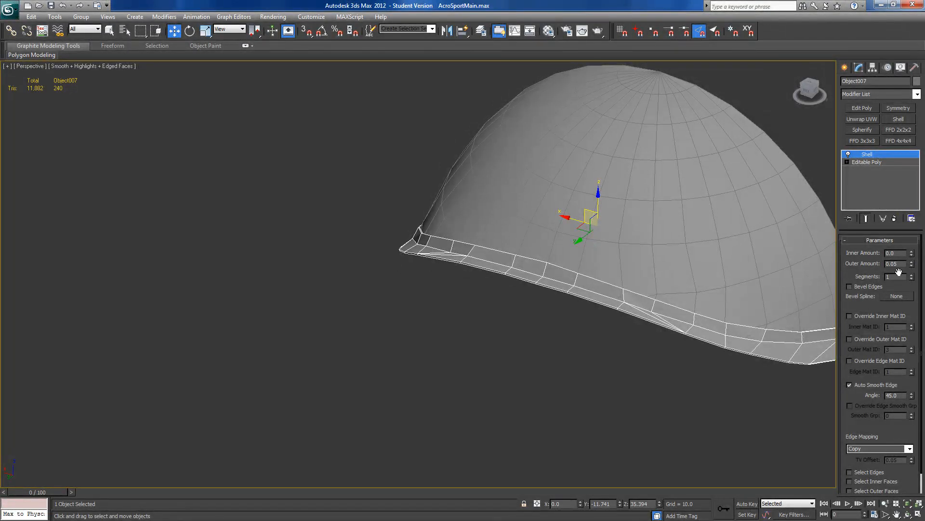
{"action": "middle_click_drag", "start_coordinate": [746, 307], "coordinate": [782, 283], "text": "alt"}
- Collapse the flange's modifier stack and convert the object back to Editable Poly
{"action": "right_click", "coordinate": [867, 156]}
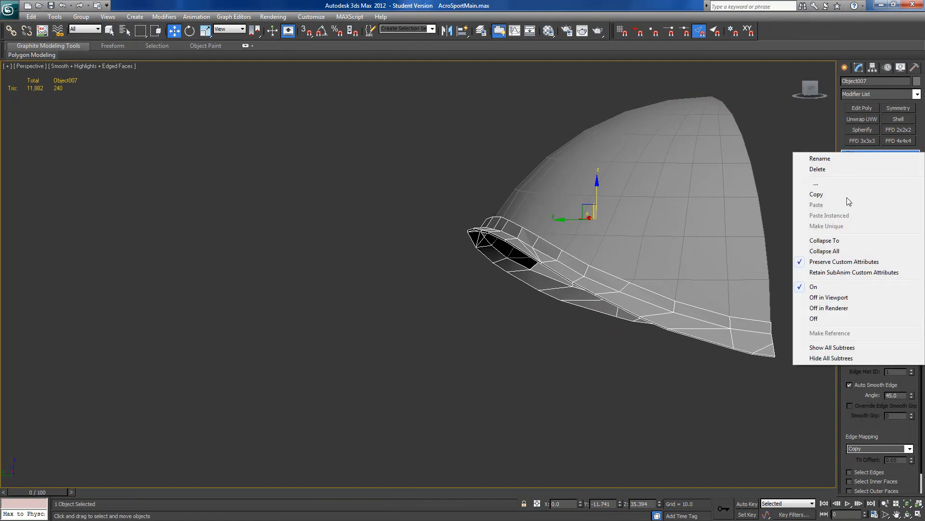
{"action": "left_click", "coordinate": [814, 251]}
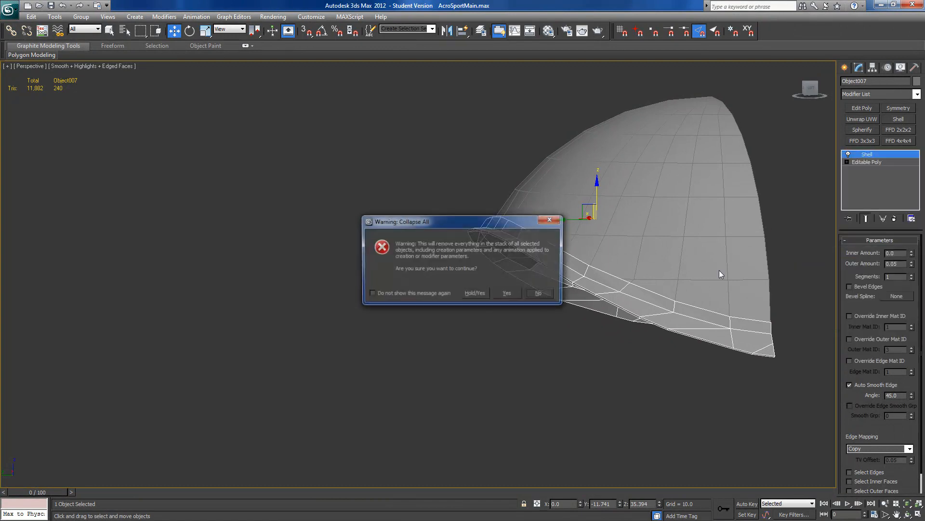
{"action": "left_click", "coordinate": [510, 294]}
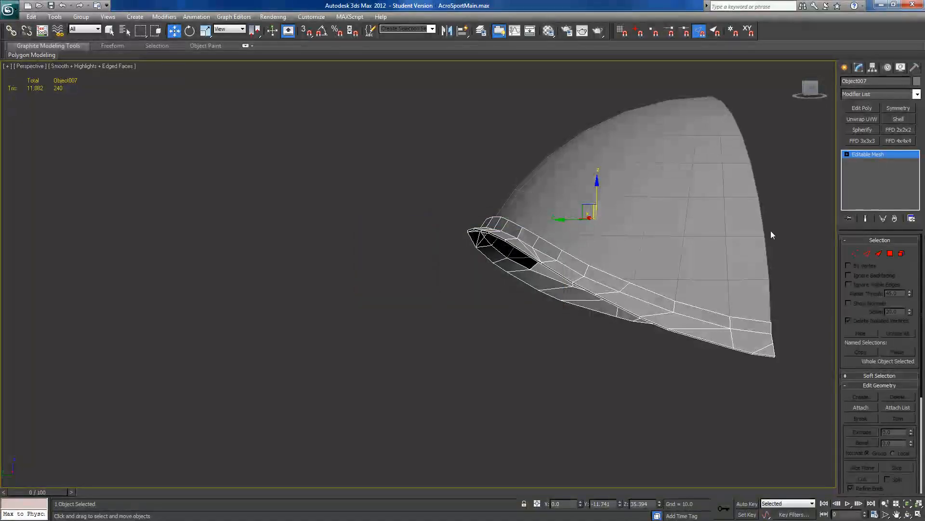
{"action": "right_click", "coordinate": [869, 158]}
{"action": "left_click", "coordinate": [882, 224]}
- Select the full ring of polygons on the flange's raised inner strip and assign them to smoothing group 2
{"action": "left_click", "coordinate": [890, 251]}
{"action": "left_click", "coordinate": [754, 326]}
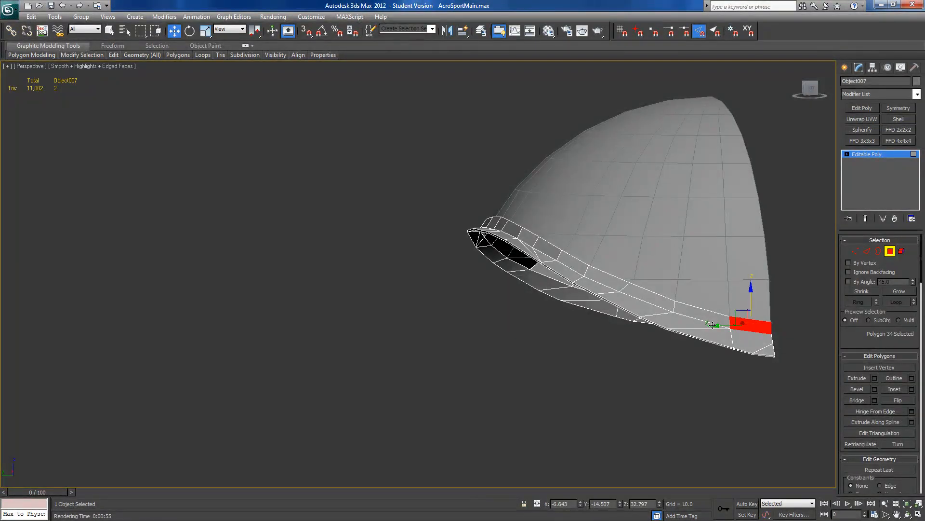
{"action": "left_click", "coordinate": [689, 310], "text": "shift"}
{"action": "middle_click_drag", "start_coordinate": [684, 311], "coordinate": [678, 337], "text": "alt"}
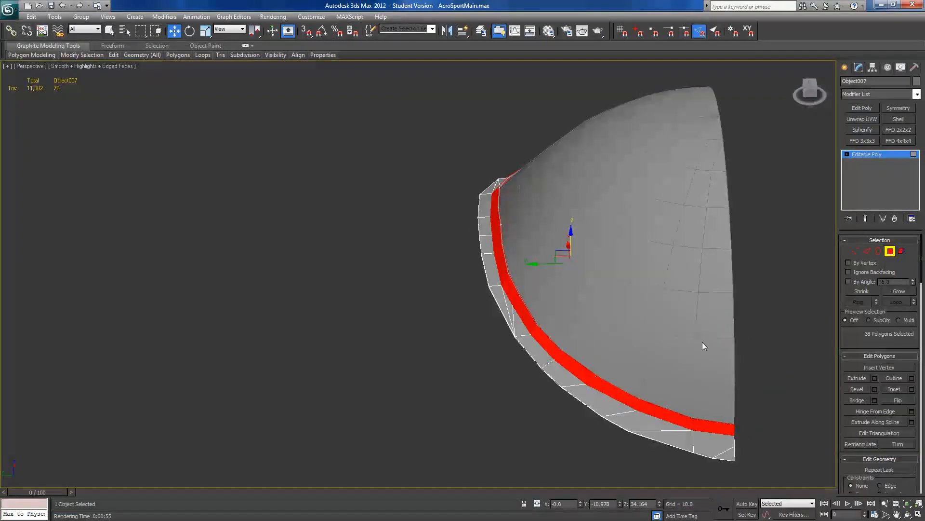
{"action": "scroll", "coordinate": [889, 422], "scroll_direction": "down", "scroll_amount": 10}
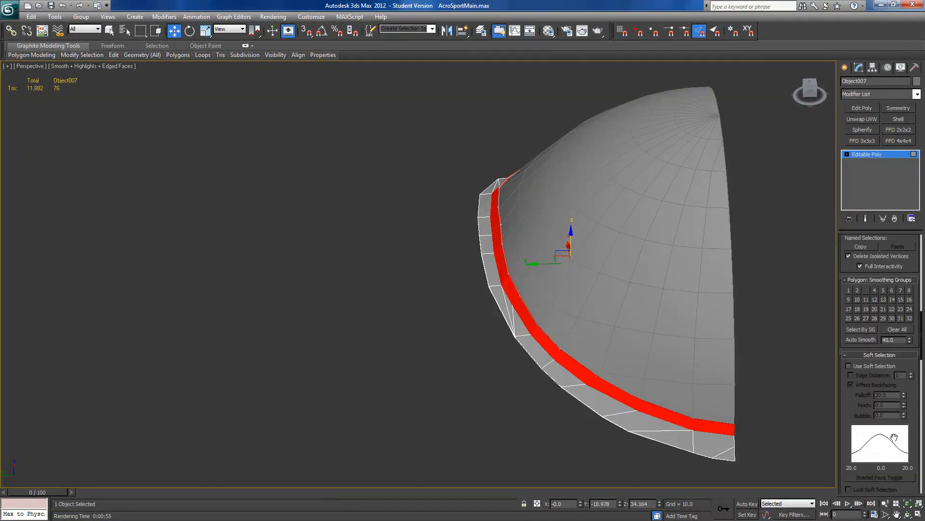
{"action": "left_click", "coordinate": [857, 290]}
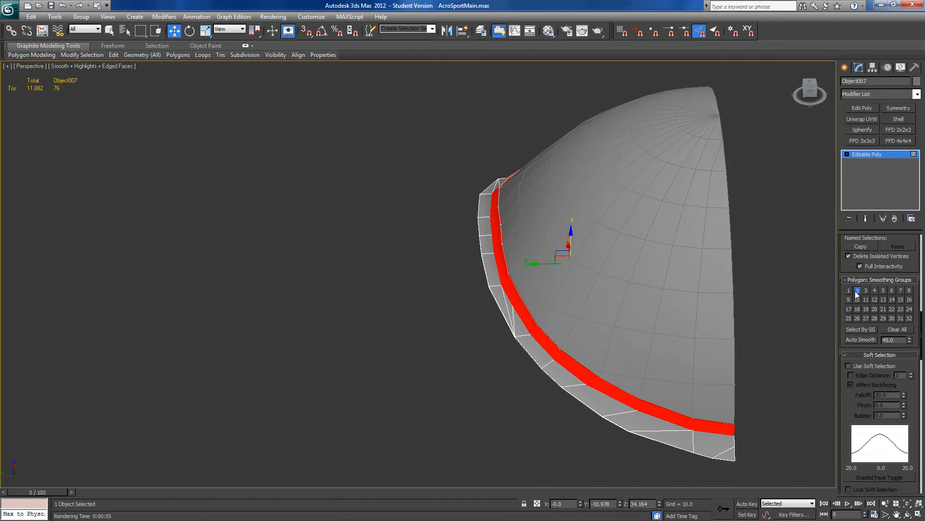
- Select all the polygons of the flange's outer lower band around the windscreen and assign them to smoothing group 1
{"action": "left_click", "coordinate": [716, 452]}
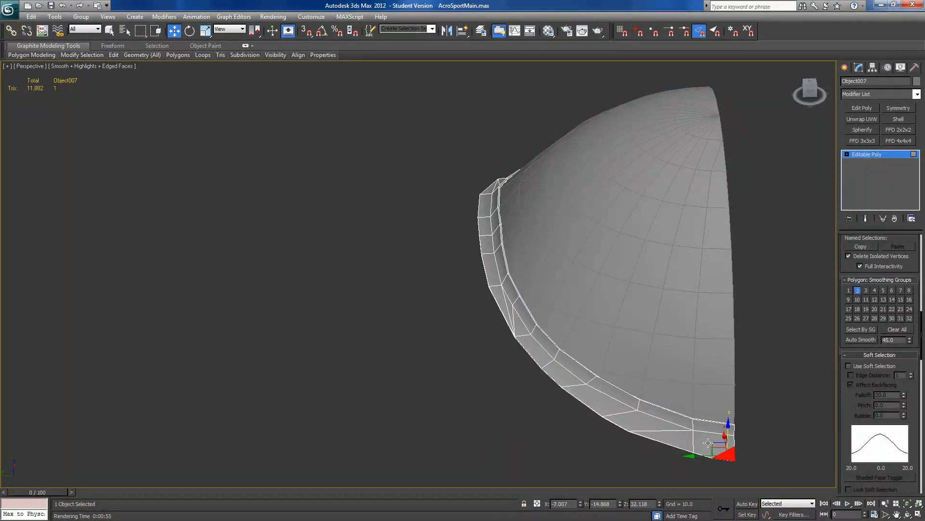
{"action": "left_click", "coordinate": [682, 442], "text": "ctrl"}
{"action": "left_click", "coordinate": [708, 443], "text": "ctrl"}
{"action": "left_click", "coordinate": [661, 426], "text": "ctrl"}
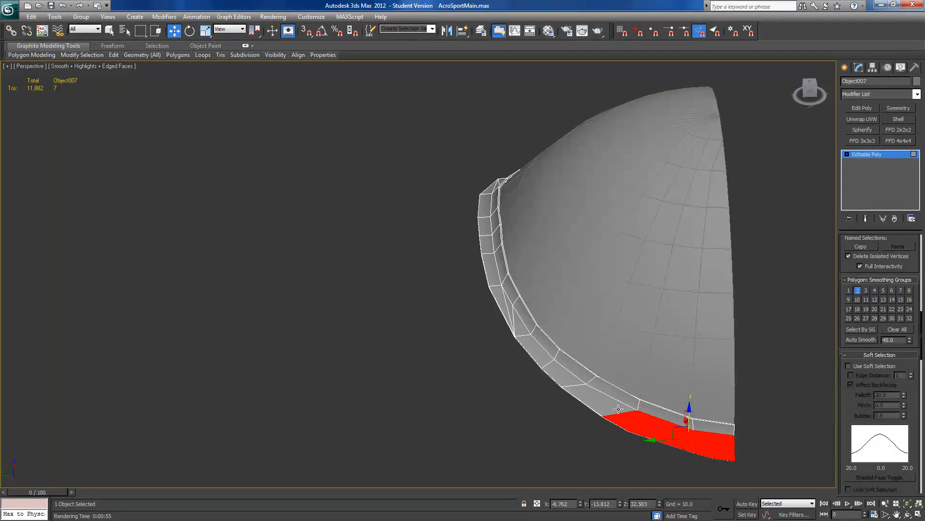
{"action": "left_click", "coordinate": [599, 402], "text": "shift"}
{"action": "left_click", "coordinate": [523, 330], "text": "ctrl"}
{"action": "left_click", "coordinate": [509, 309], "text": "ctrl"}
{"action": "left_click", "coordinate": [501, 301], "text": "ctrl"}
{"action": "left_click", "coordinate": [492, 285], "text": "ctrl"}
{"action": "middle_click_drag", "start_coordinate": [492, 286], "coordinate": [414, 318], "text": "alt"}
{"action": "left_click", "coordinate": [408, 322], "text": "ctrl"}
{"action": "left_click", "coordinate": [393, 318], "text": "ctrl"}
{"action": "left_click", "coordinate": [368, 301], "text": "ctrl"}
{"action": "left_click", "coordinate": [337, 286], "text": "ctrl"}
{"action": "left_click", "coordinate": [314, 267], "text": "ctrl"}
{"action": "left_click", "coordinate": [299, 255], "text": "ctrl"}
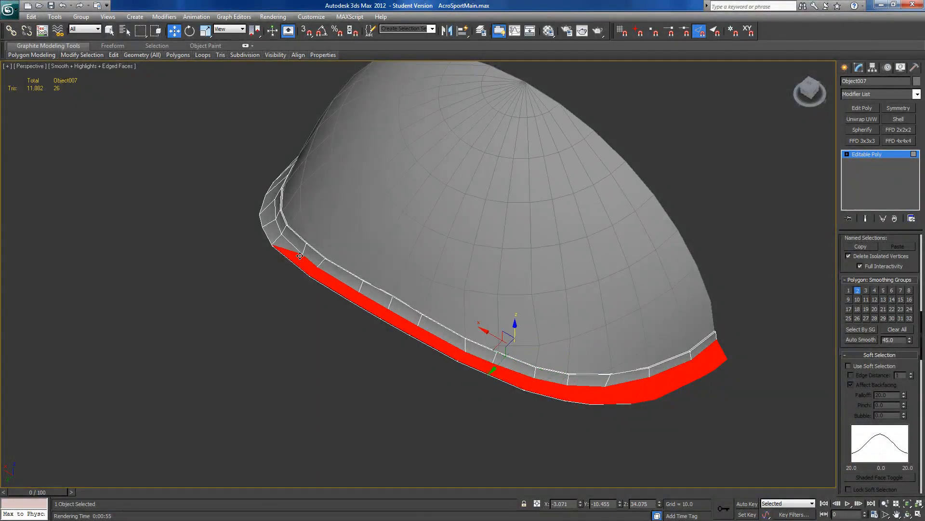
{"action": "left_click", "coordinate": [291, 248], "text": "ctrl"}
{"action": "middle_click_drag", "start_coordinate": [292, 248], "coordinate": [491, 323], "text": "alt"}
{"action": "left_click", "coordinate": [490, 324], "text": "ctrl"}
{"action": "left_click", "coordinate": [454, 318], "text": "ctrl"}
{"action": "left_click", "coordinate": [434, 307], "text": "ctrl"}
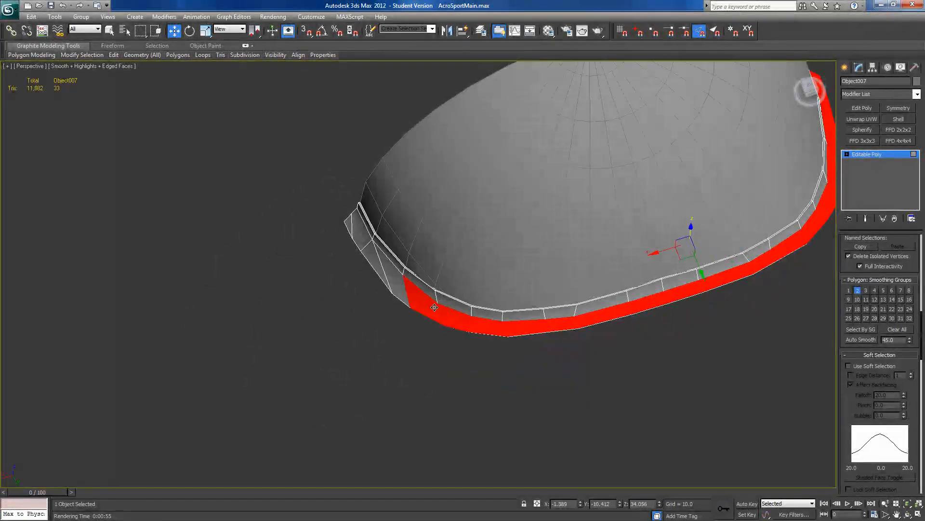
{"action": "left_click", "coordinate": [384, 275], "text": "ctrl"}
{"action": "left_click", "coordinate": [379, 260], "text": "ctrl"}
{"action": "left_click", "coordinate": [362, 238], "text": "ctrl"}
{"action": "left_click", "coordinate": [351, 228], "text": "ctrl"}
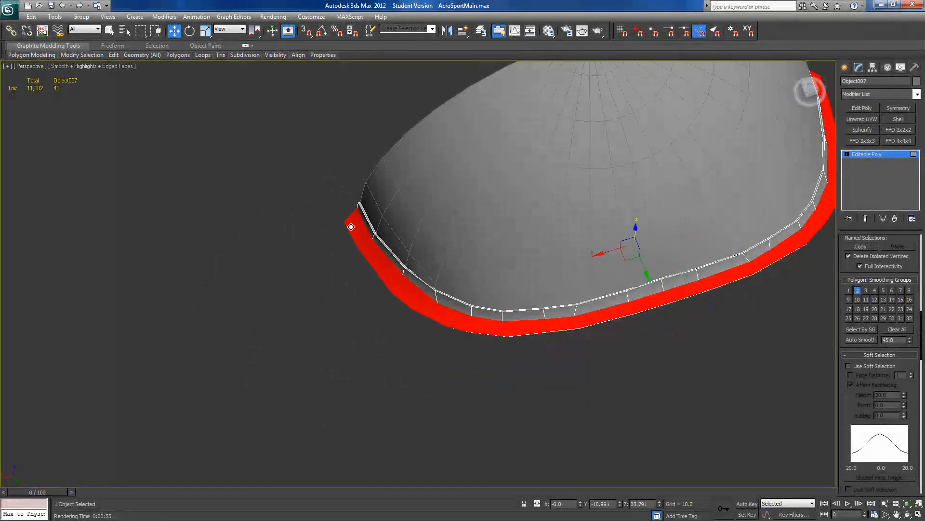
{"action": "left_click", "coordinate": [850, 291]}
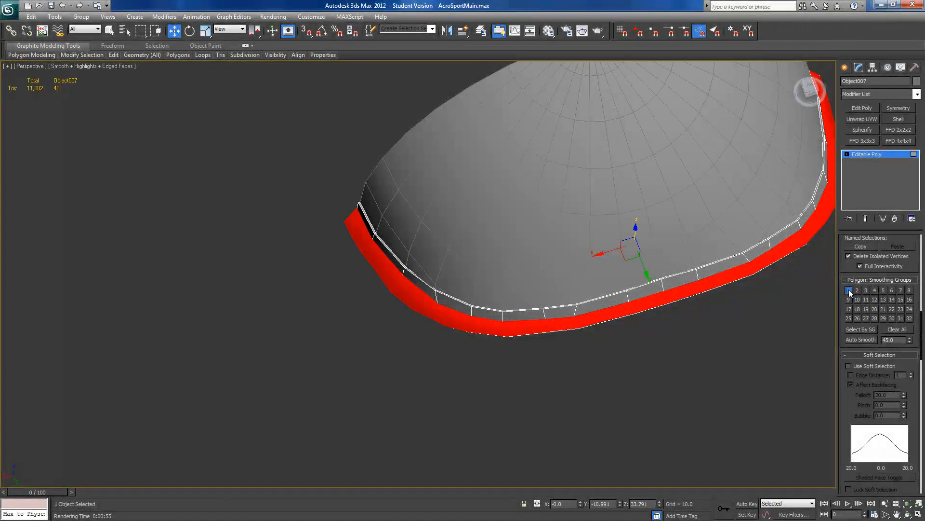
- Select the flange's thin rim polygons without the two end caps, clear their smoothing groups and assign group 3
{"action": "scroll", "coordinate": [678, 330], "scroll_direction": "down", "scroll_amount": 2}
{"action": "middle_click_drag", "start_coordinate": [659, 313], "coordinate": [438, 307], "text": "alt"}
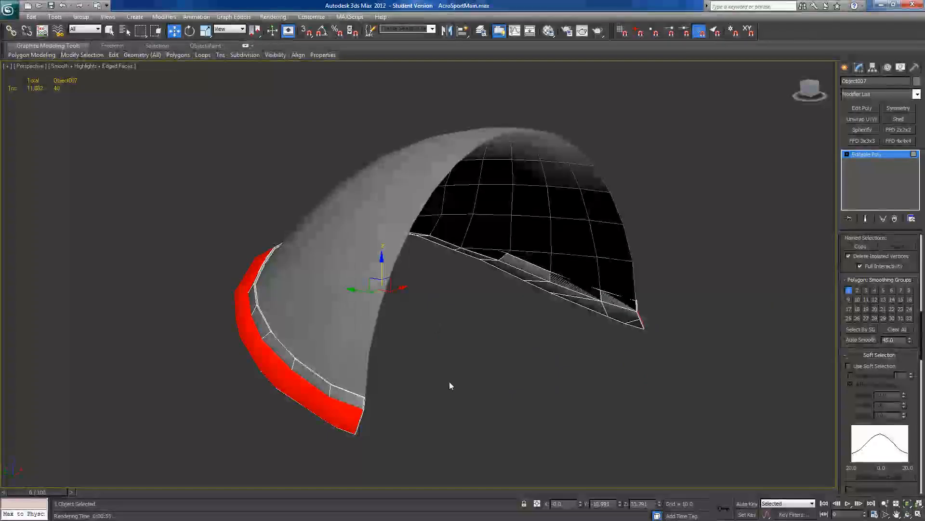
{"action": "middle_click_drag", "start_coordinate": [448, 384], "coordinate": [500, 344]}
{"action": "scroll", "coordinate": [500, 344], "scroll_direction": "up", "scroll_amount": 5}
{"action": "middle_click_drag", "start_coordinate": [570, 384], "coordinate": [568, 368]}
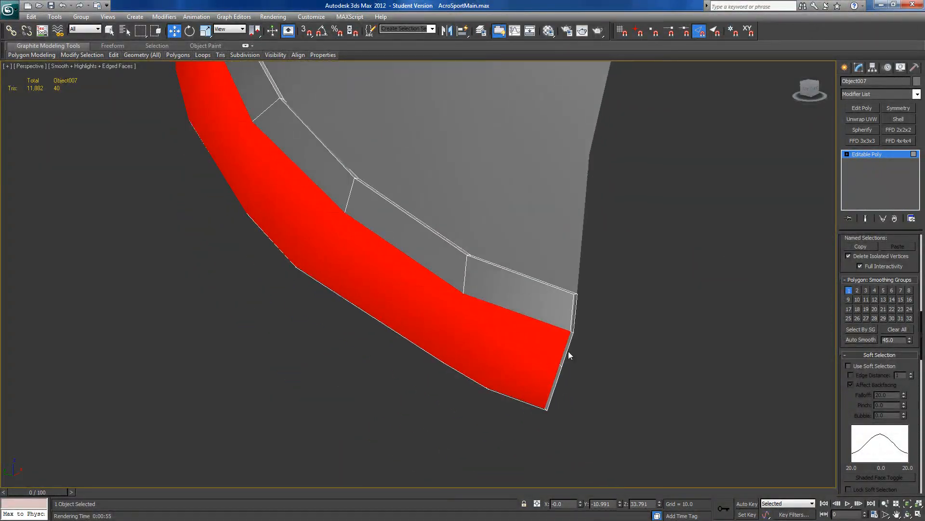
{"action": "left_click", "coordinate": [573, 310]}
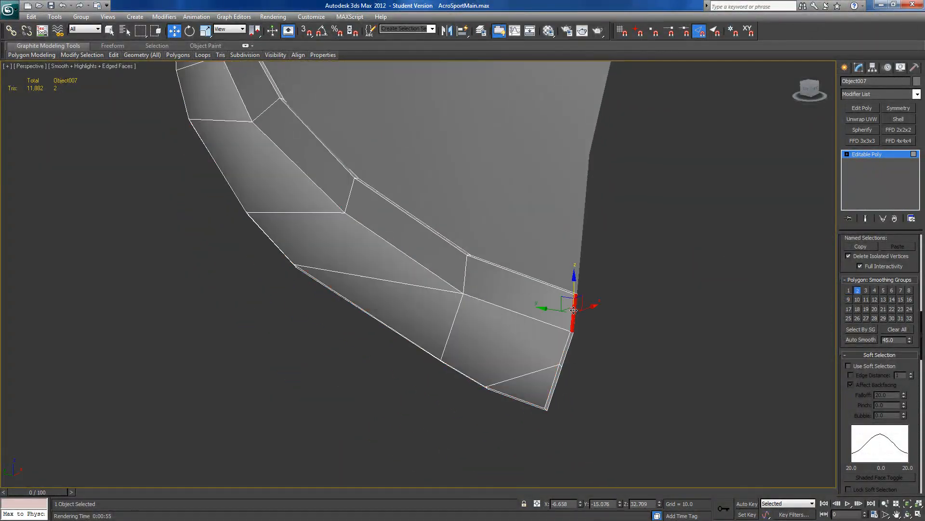
{"action": "left_click", "coordinate": [568, 344], "text": "shift"}
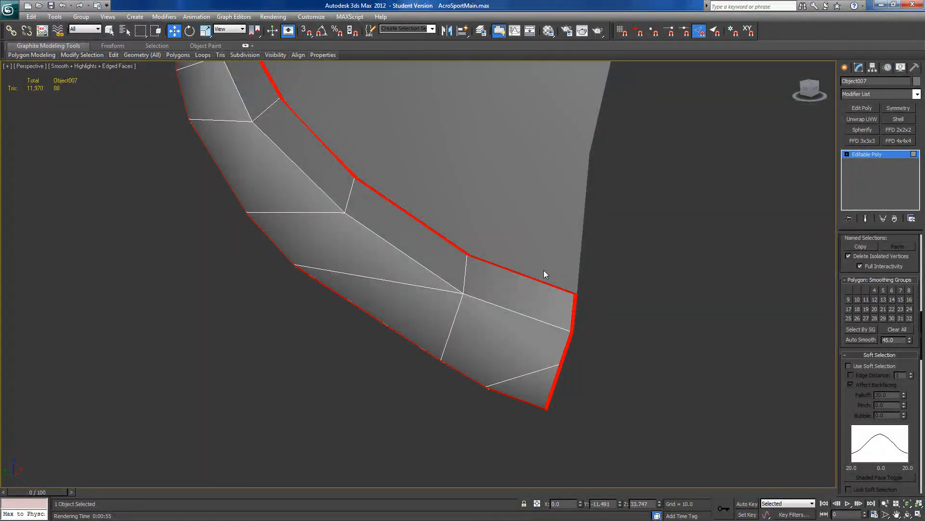
{"action": "left_click_drag", "start_coordinate": [564, 351], "coordinate": [554, 377], "text": "alt"}
{"action": "scroll", "coordinate": [614, 375], "scroll_direction": "down", "scroll_amount": 5}
{"action": "middle_click_drag", "start_coordinate": [614, 374], "coordinate": [502, 390]}
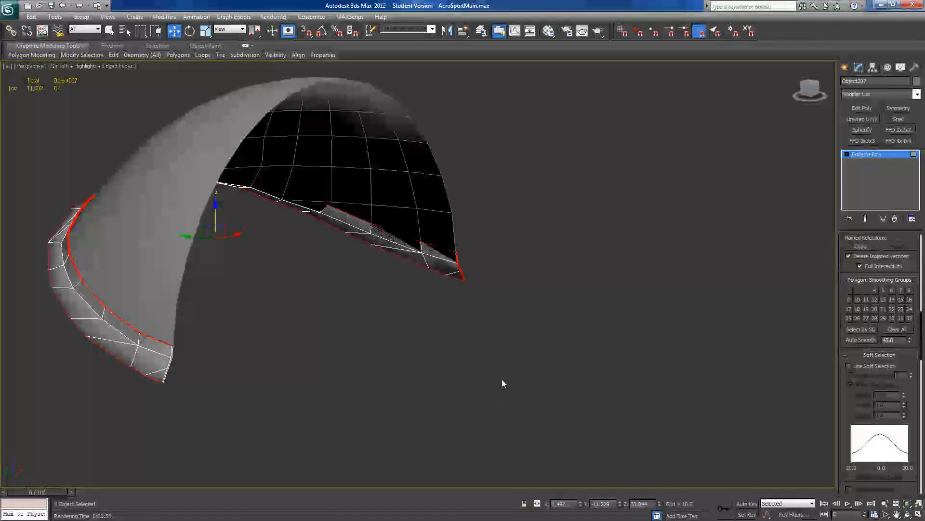
{"action": "left_click_drag", "start_coordinate": [474, 258], "coordinate": [456, 276]}
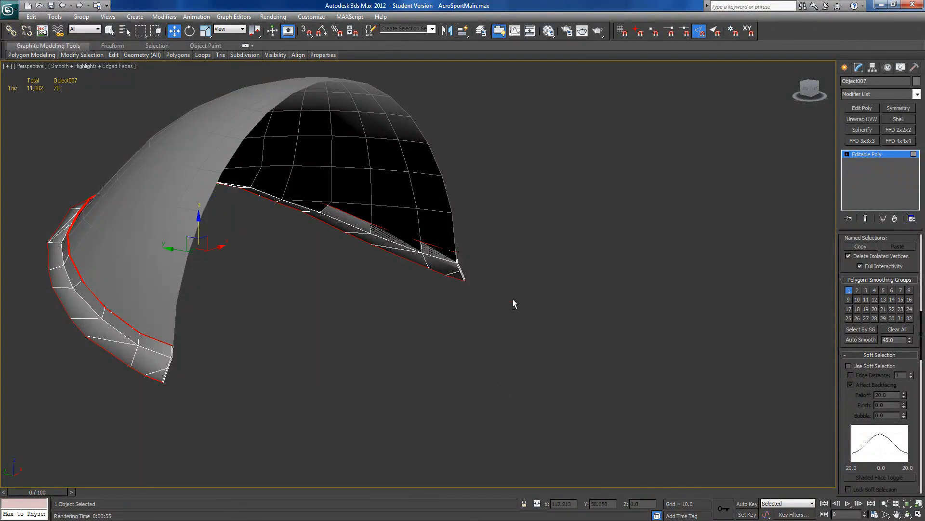
{"action": "left_click", "coordinate": [887, 328]}
{"action": "left_click", "coordinate": [866, 290]}
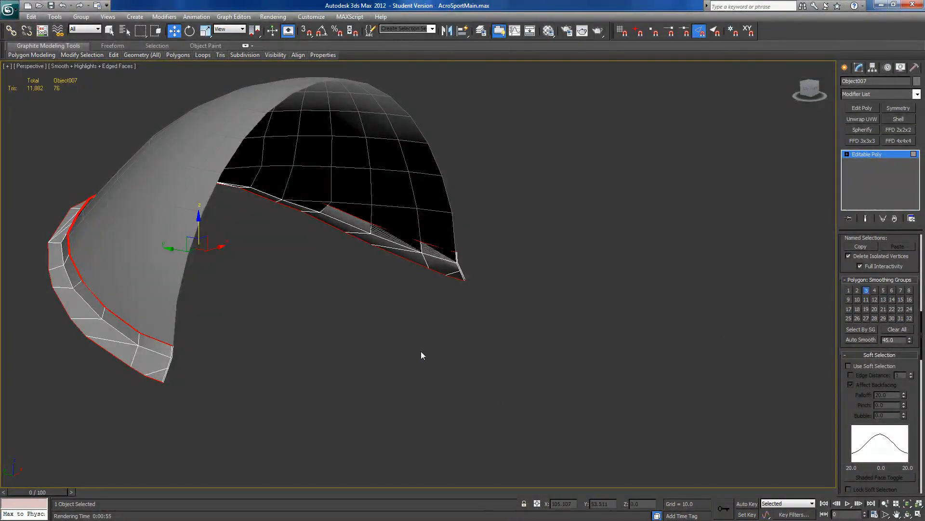
- Unhide all the biplane's parts and leave the flange's polygon sub-object level
{"action": "middle_click_drag", "start_coordinate": [417, 355], "coordinate": [439, 366], "text": "alt"}
{"action": "right_click", "coordinate": [438, 360]}
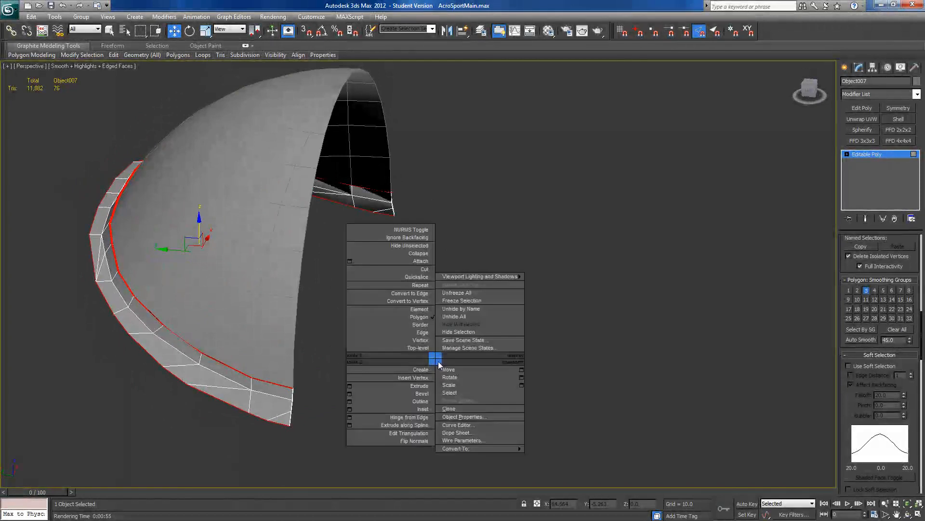
{"action": "left_click", "coordinate": [457, 318]}
{"action": "middle_click_drag", "start_coordinate": [394, 340], "coordinate": [449, 264], "text": "alt"}
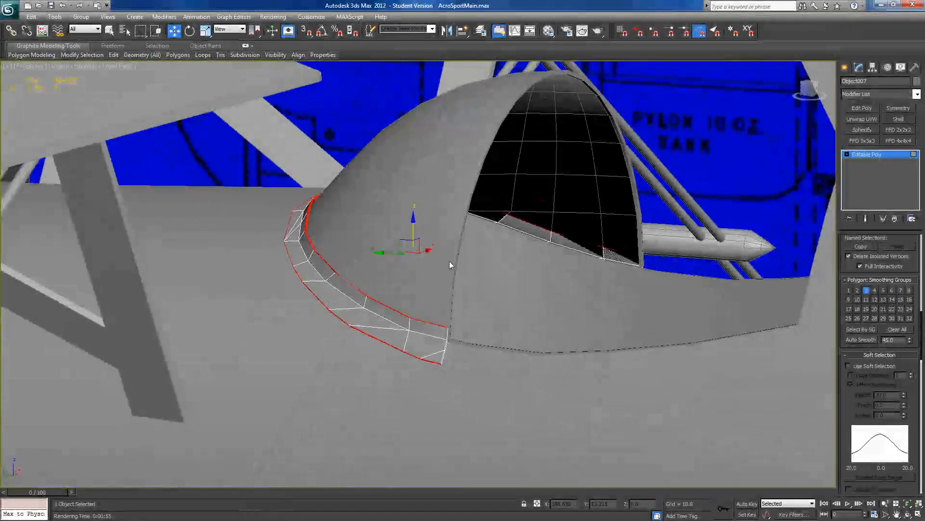
{"action": "left_click", "coordinate": [859, 155]}
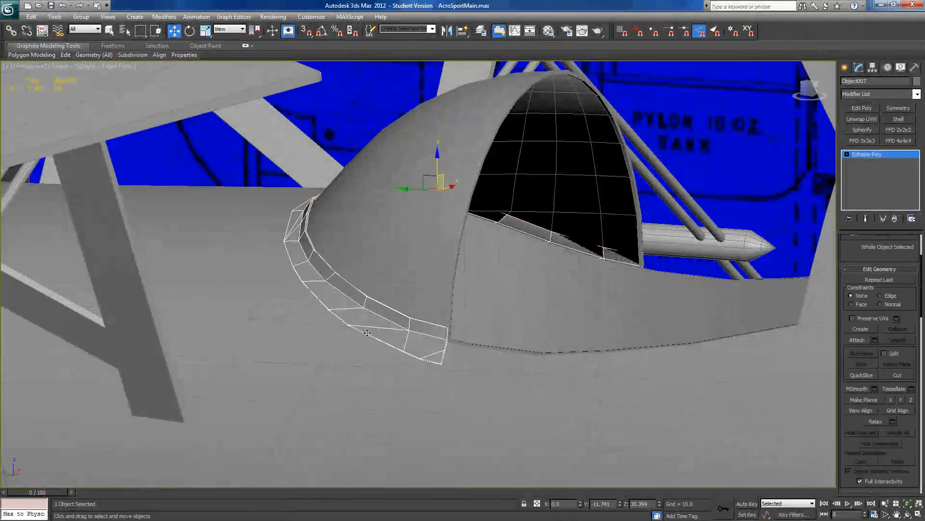
- Convert the arched spline frame on the windscreen's open edge to Editable Poly and switch to its vertex level
{"action": "left_click", "coordinate": [450, 275]}
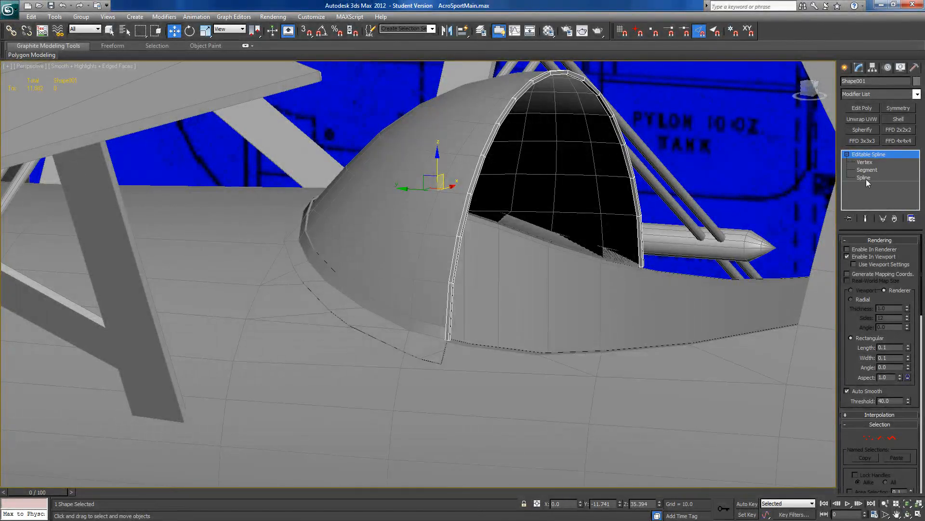
{"action": "right_click", "coordinate": [868, 154]}
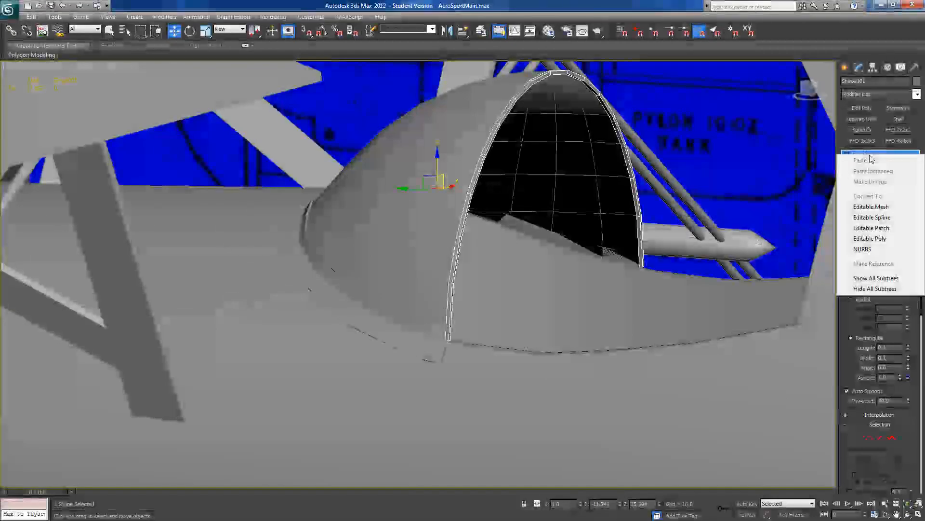
{"action": "left_click", "coordinate": [871, 238]}
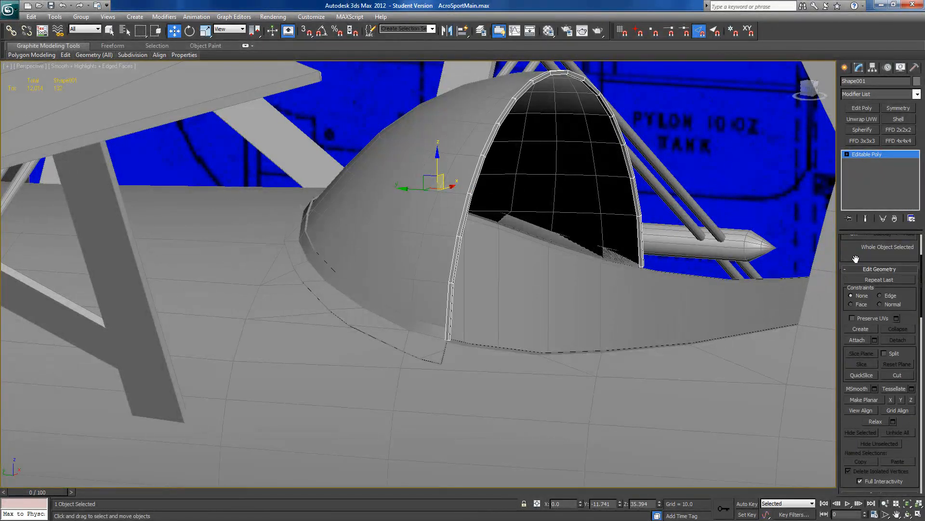
{"action": "scroll", "coordinate": [856, 259], "scroll_direction": "up", "scroll_amount": 3}
{"action": "left_click", "coordinate": [856, 239]}
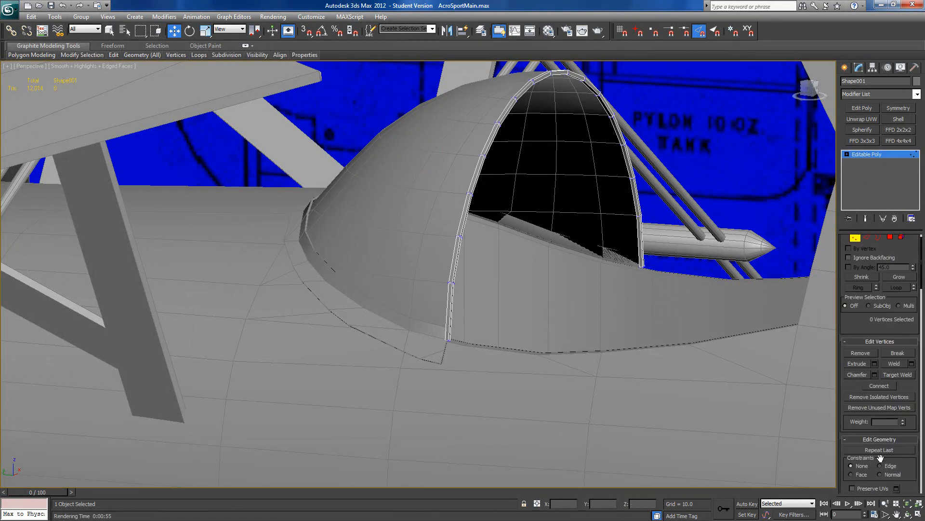
- Select the bottom vertices at both ends of the arched frame and slide them slightly upward with the Edge constraint
{"action": "left_click_drag", "start_coordinate": [455, 340], "coordinate": [464, 328]}
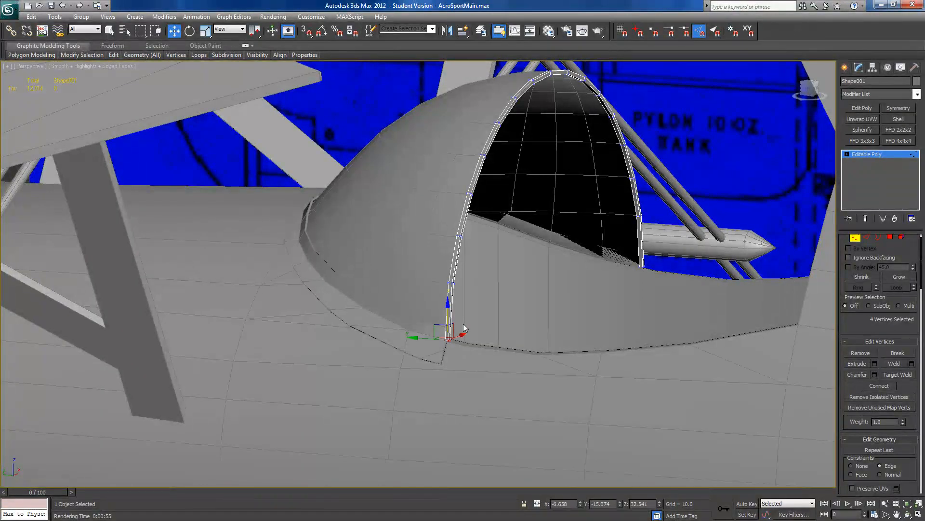
{"action": "left_click_drag", "start_coordinate": [650, 277], "coordinate": [661, 263], "text": "ctrl"}
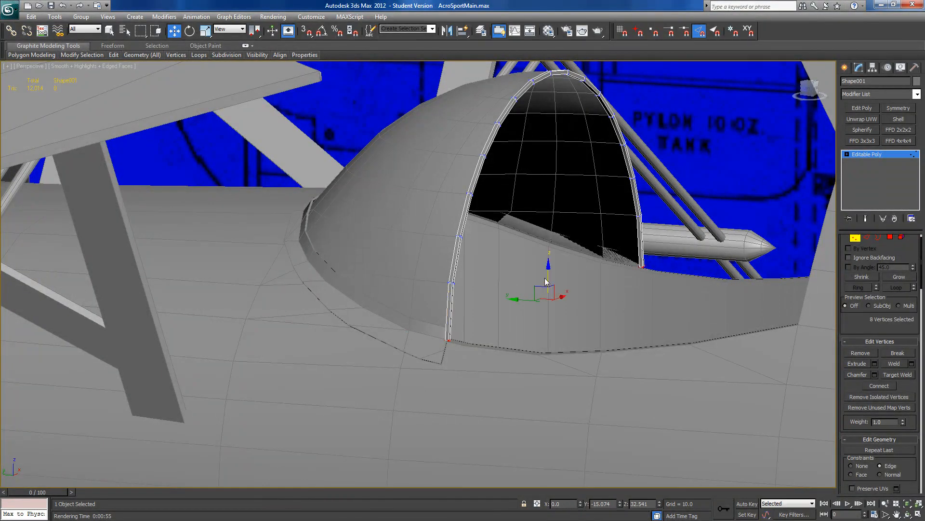
{"action": "left_click_drag", "start_coordinate": [548, 265], "coordinate": [549, 257]}
{"action": "middle_click_drag", "start_coordinate": [548, 258], "coordinate": [453, 260], "text": "alt"}
{"action": "scroll", "coordinate": [452, 261], "scroll_direction": "up", "scroll_amount": 3}
{"action": "middle_click_drag", "start_coordinate": [471, 229], "coordinate": [457, 294]}
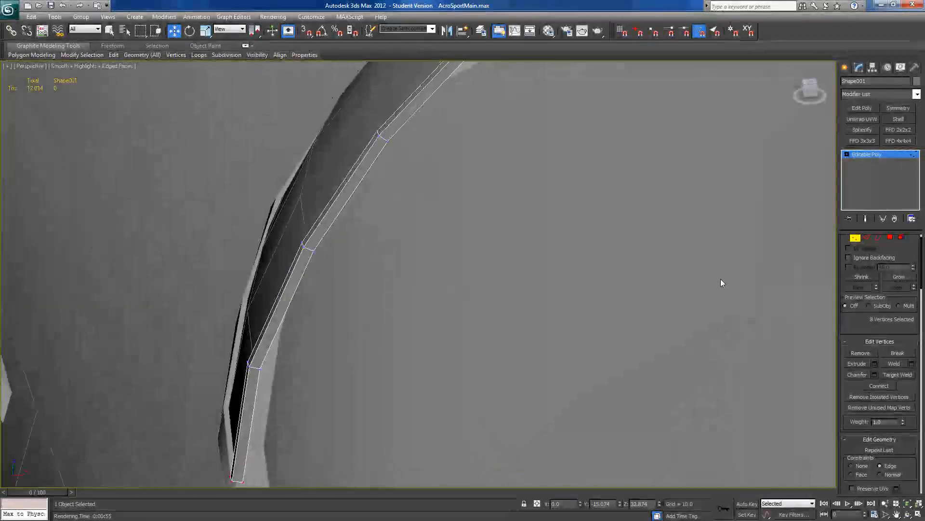
- Leave the frame's vertex level, select the windscreen's base flange and switch it to vertex editing
{"action": "left_click", "coordinate": [863, 238]}
{"action": "middle_click_drag", "start_coordinate": [634, 324], "coordinate": [407, 331], "text": "alt"}
{"action": "left_click", "coordinate": [407, 331]}
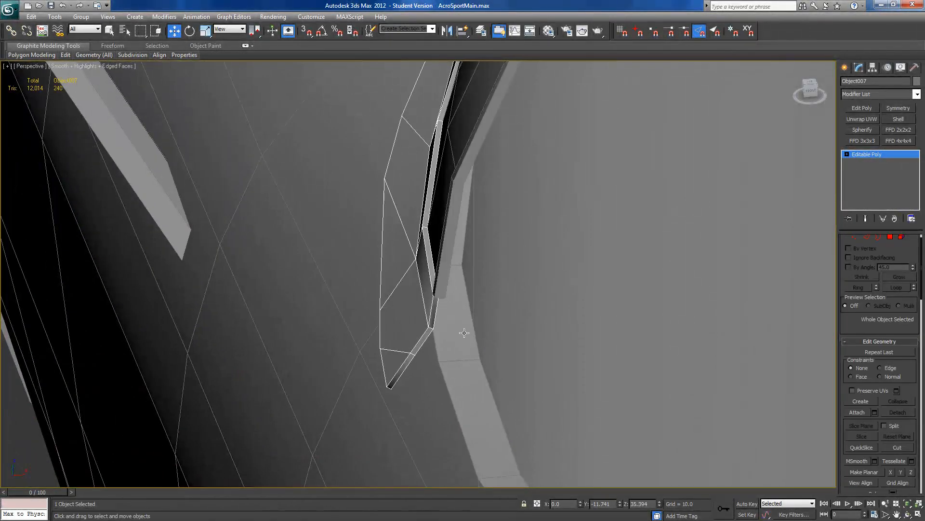
{"action": "middle_click_drag", "start_coordinate": [465, 334], "coordinate": [445, 327], "text": "alt"}
{"action": "middle_click_drag", "start_coordinate": [428, 208], "coordinate": [423, 244], "text": "alt"}
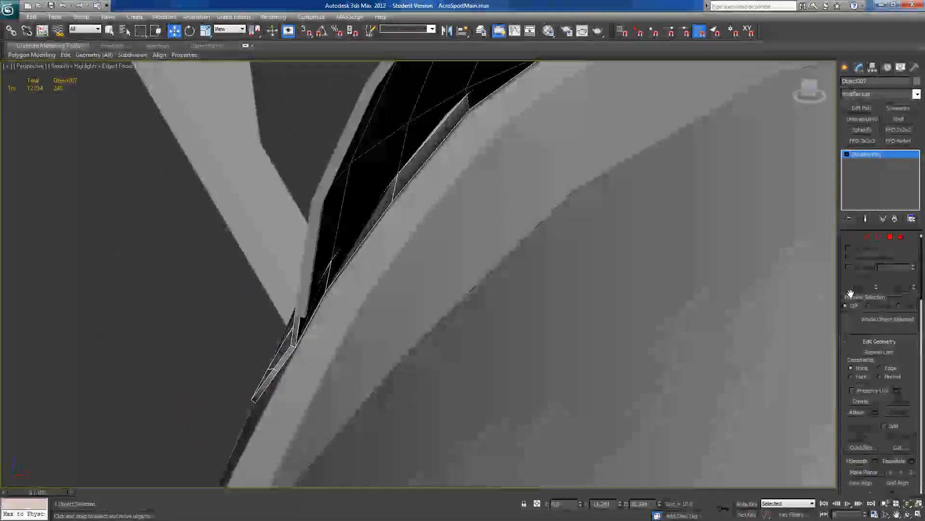
{"action": "left_click", "coordinate": [856, 238]}
- Nudge three inner-rim vertices near the rear end of the flange so its edge follows the windscreen
{"action": "left_click", "coordinate": [332, 260]}
{"action": "left_click_drag", "start_coordinate": [351, 261], "coordinate": [351, 261]}
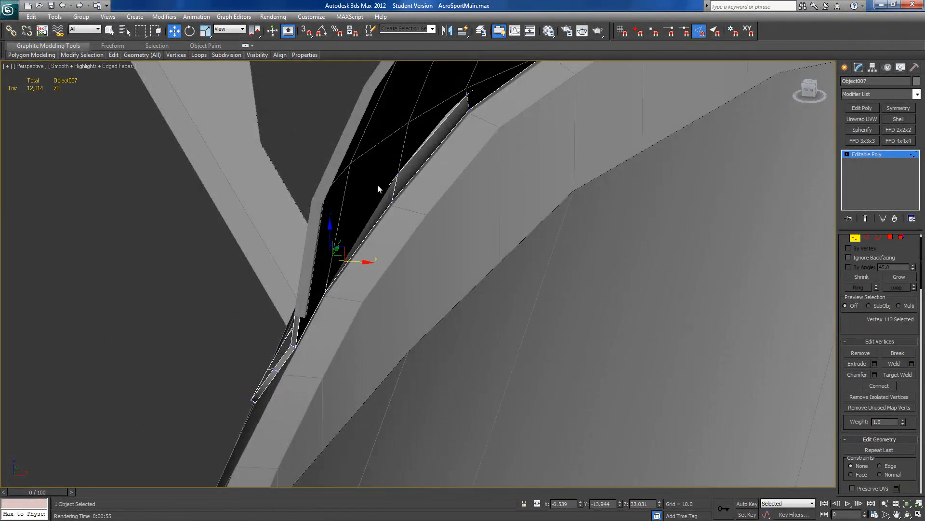
{"action": "left_click", "coordinate": [396, 178]}
{"action": "left_click_drag", "start_coordinate": [418, 175], "coordinate": [417, 174]}
{"action": "middle_click_drag", "start_coordinate": [419, 175], "coordinate": [419, 242], "text": "alt"}
{"action": "left_click", "coordinate": [400, 254]}
{"action": "left_click_drag", "start_coordinate": [412, 249], "coordinate": [415, 250]}
{"action": "middle_click_drag", "start_coordinate": [413, 249], "coordinate": [448, 271], "text": "alt"}
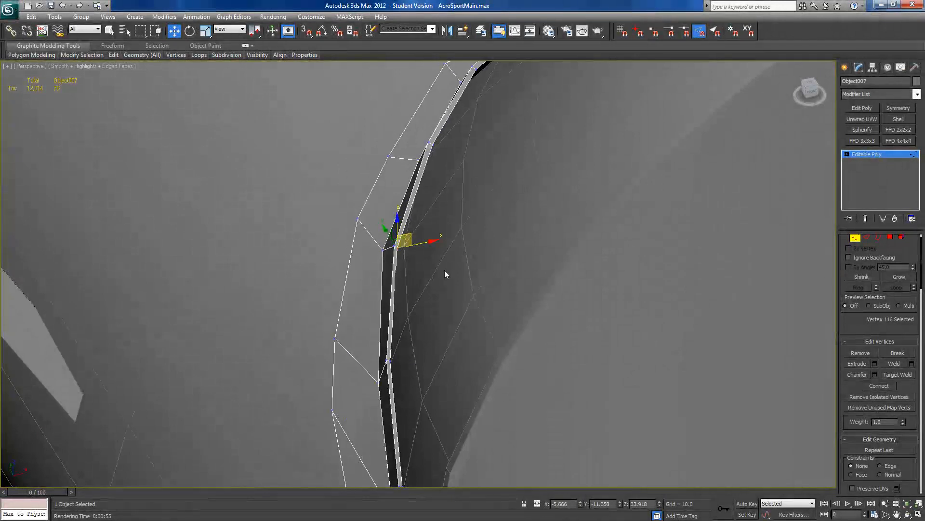
- Reposition the neighbouring inner-rim vertices along the flange's side to fit the windscreen's lower edge
{"action": "left_click", "coordinate": [395, 244]}
{"action": "left_click_drag", "start_coordinate": [398, 238], "coordinate": [416, 245]}
{"action": "left_click", "coordinate": [406, 237]}
{"action": "middle_click_drag", "start_coordinate": [416, 244], "coordinate": [393, 333], "text": "alt"}
{"action": "left_click", "coordinate": [374, 346]}
{"action": "left_click_drag", "start_coordinate": [392, 344], "coordinate": [394, 344]}
- Shift two more rim vertices on the flange's side slightly outward where it pokes through the windscreen's inside
{"action": "middle_click_drag", "start_coordinate": [393, 345], "coordinate": [366, 339], "text": "alt"}
{"action": "left_click", "coordinate": [457, 280]}
{"action": "left_click_drag", "start_coordinate": [477, 283], "coordinate": [478, 285]}
{"action": "left_click", "coordinate": [372, 373]}
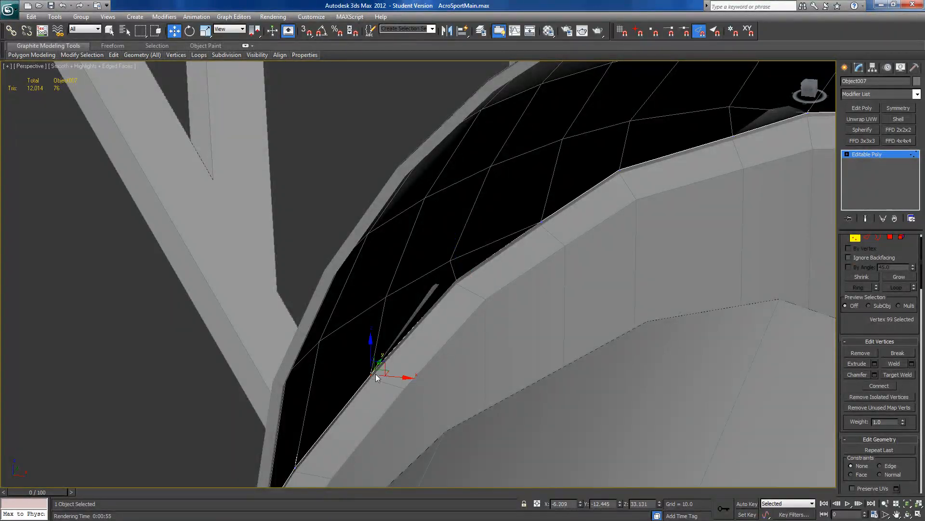
{"action": "left_click_drag", "start_coordinate": [392, 373], "coordinate": [391, 377]}
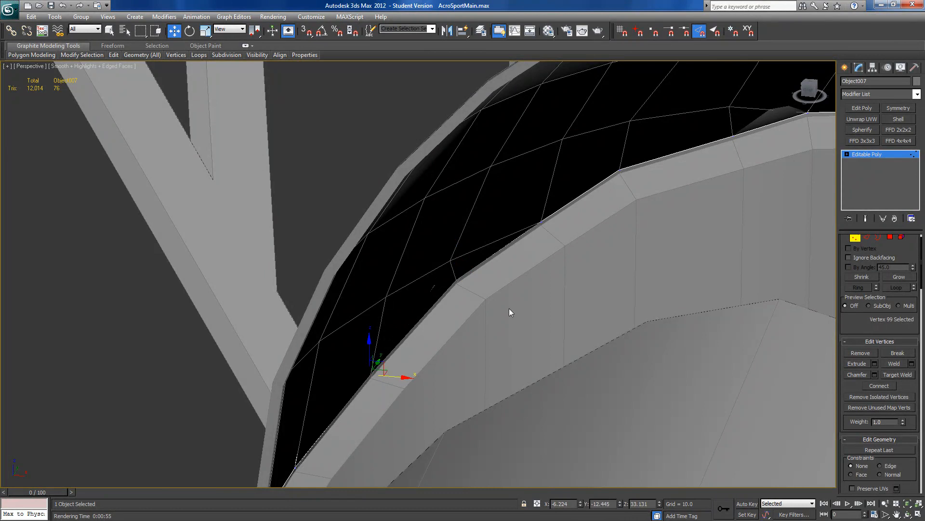
- Adjust the rim vertices along the flange's front curve slightly forward along Y to remove the protruding slivers inside the windscreen
{"action": "scroll", "coordinate": [510, 312], "scroll_direction": "up", "scroll_amount": 4}
{"action": "middle_click_drag", "start_coordinate": [481, 333], "coordinate": [653, 190], "text": "alt"}
{"action": "left_click", "coordinate": [631, 181]}
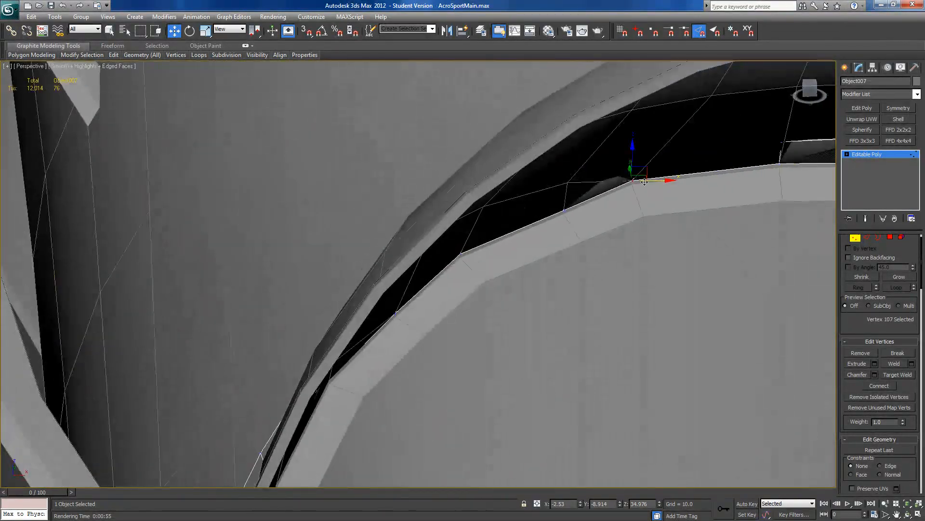
{"action": "left_click_drag", "start_coordinate": [628, 169], "coordinate": [628, 170]}
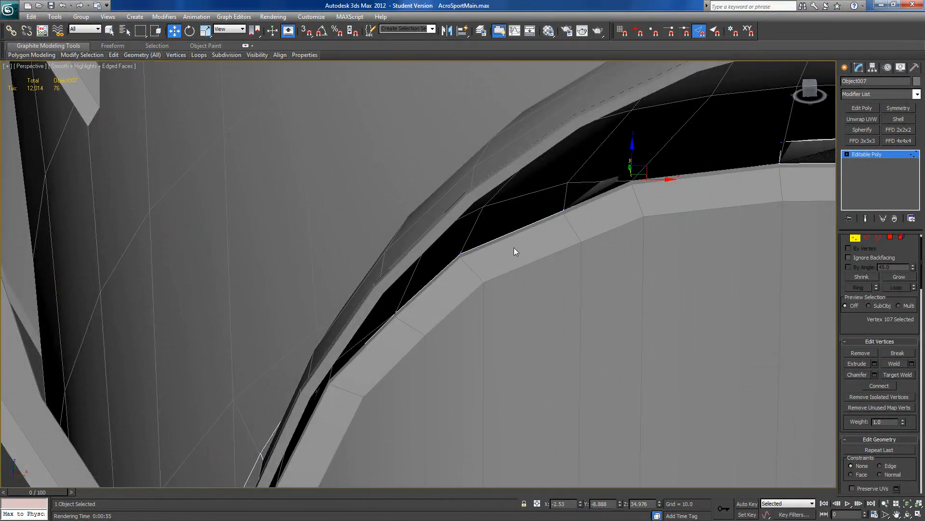
{"action": "left_click", "coordinate": [561, 207]}
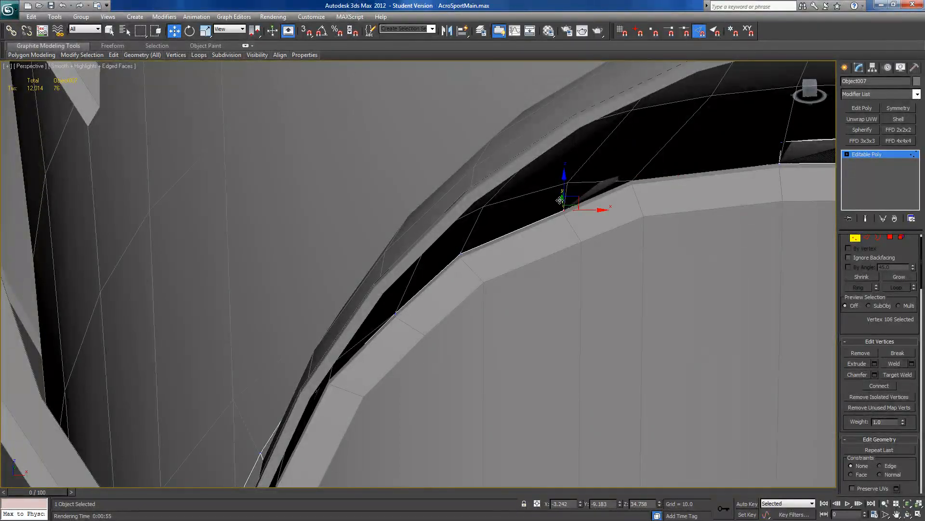
{"action": "left_click_drag", "start_coordinate": [561, 197], "coordinate": [561, 197]}
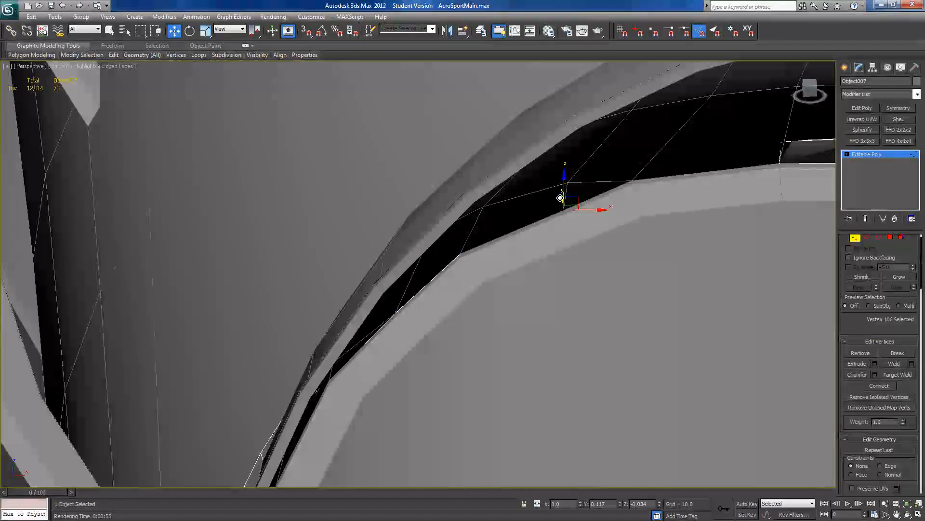
{"action": "left_click", "coordinate": [462, 258]}
{"action": "middle_click_drag", "start_coordinate": [462, 260], "coordinate": [487, 256], "text": "alt"}
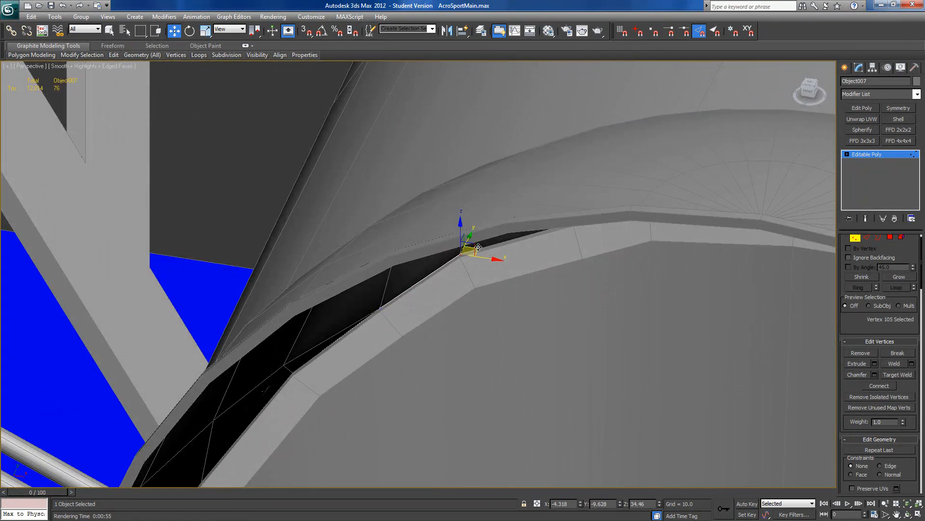
{"action": "left_click", "coordinate": [380, 307]}
{"action": "middle_click_drag", "start_coordinate": [399, 311], "coordinate": [481, 349], "text": "alt"}
{"action": "left_click", "coordinate": [573, 239]}
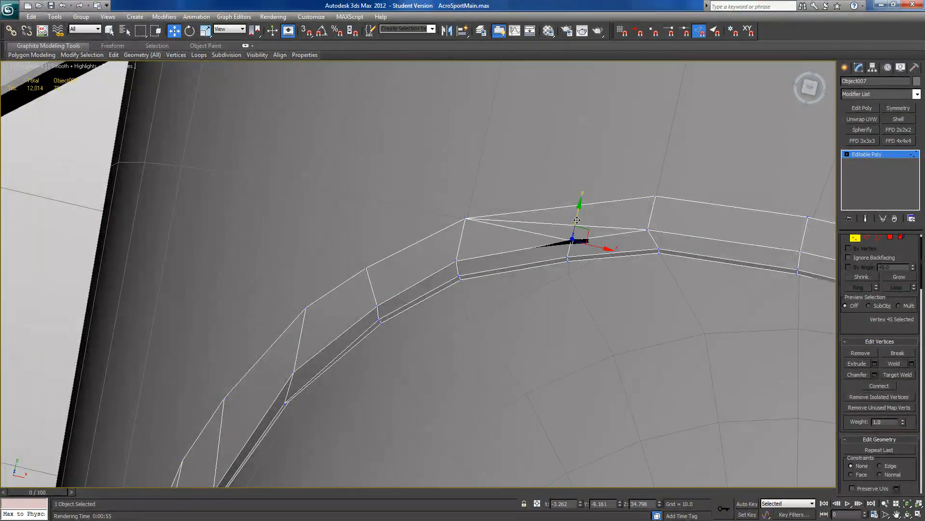
{"action": "middle_click_drag", "start_coordinate": [577, 241], "coordinate": [540, 252], "text": "alt"}
- Move three vertices at the flange's front centre slightly forward along Y, clear of the windscreen's interior
{"action": "left_click", "coordinate": [543, 249]}
{"action": "left_click_drag", "start_coordinate": [532, 239], "coordinate": [532, 238]}
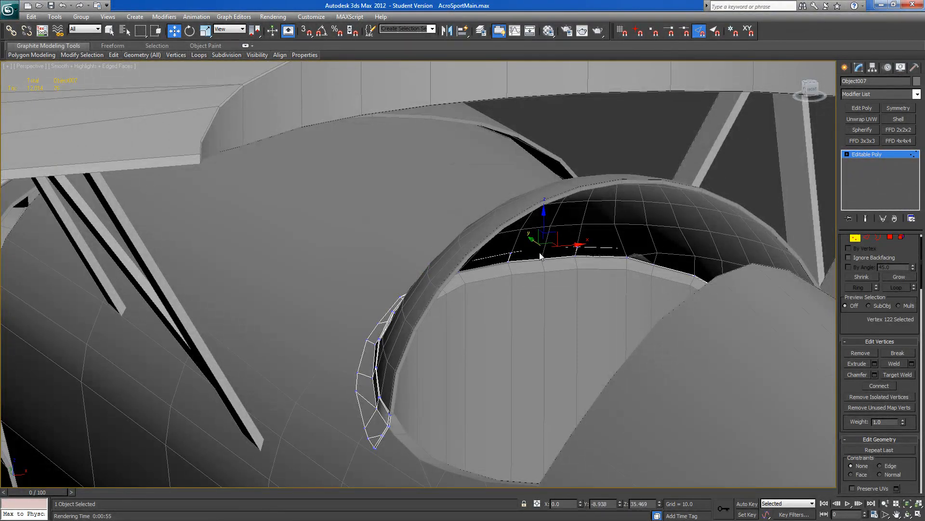
{"action": "left_click", "coordinate": [541, 258]}
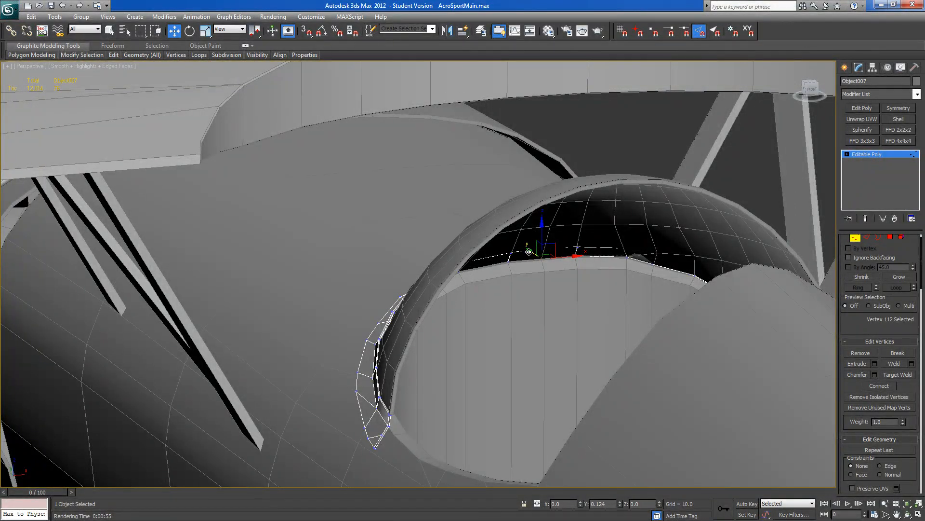
{"action": "left_click_drag", "start_coordinate": [530, 251], "coordinate": [529, 251]}
{"action": "left_click", "coordinate": [510, 255]}
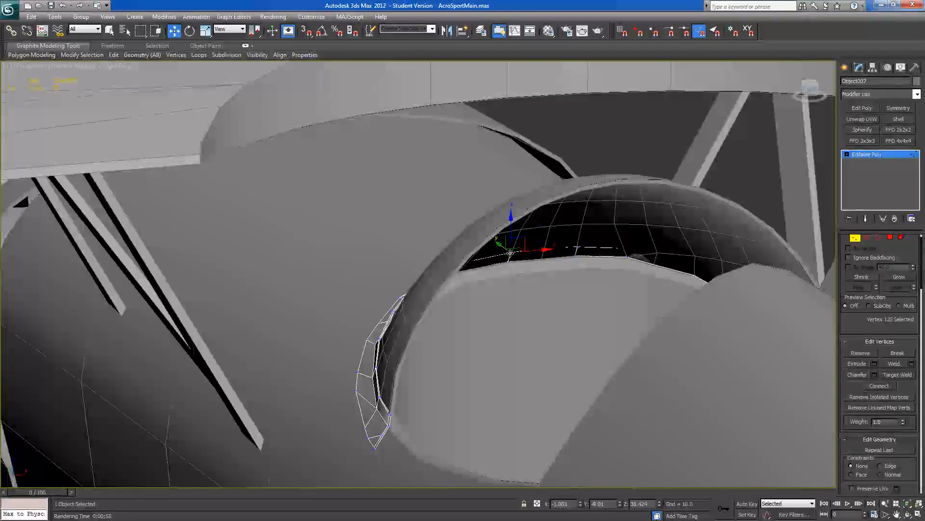
{"action": "left_click_drag", "start_coordinate": [501, 246], "coordinate": [499, 246]}
- Move the upper-rim vertices beside the flange's front centre forward along Y where the windscreen shows through
{"action": "middle_click_drag", "start_coordinate": [575, 246], "coordinate": [530, 319], "text": "alt"}
{"action": "scroll", "coordinate": [541, 314], "scroll_direction": "up", "scroll_amount": 5}
{"action": "left_click", "coordinate": [670, 210]}
{"action": "left_click_drag", "start_coordinate": [669, 197], "coordinate": [668, 188]}
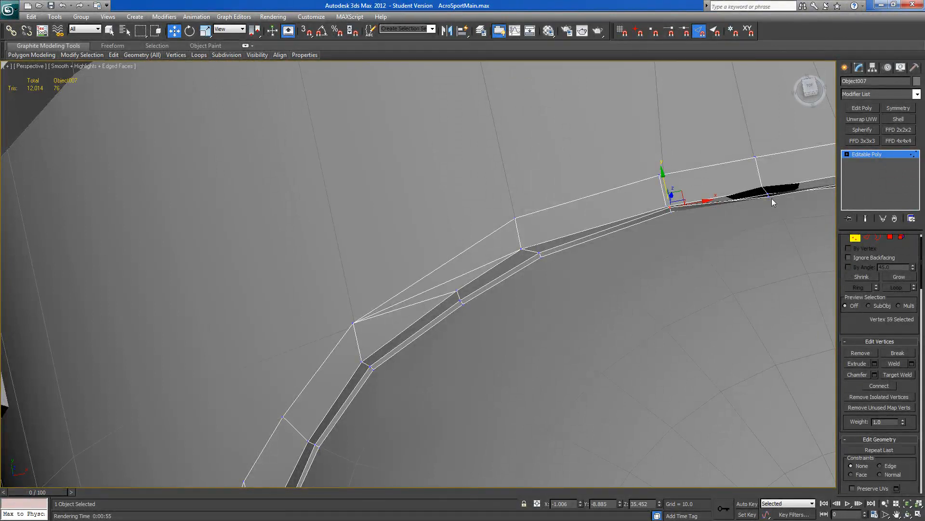
{"action": "left_click", "coordinate": [769, 196]}
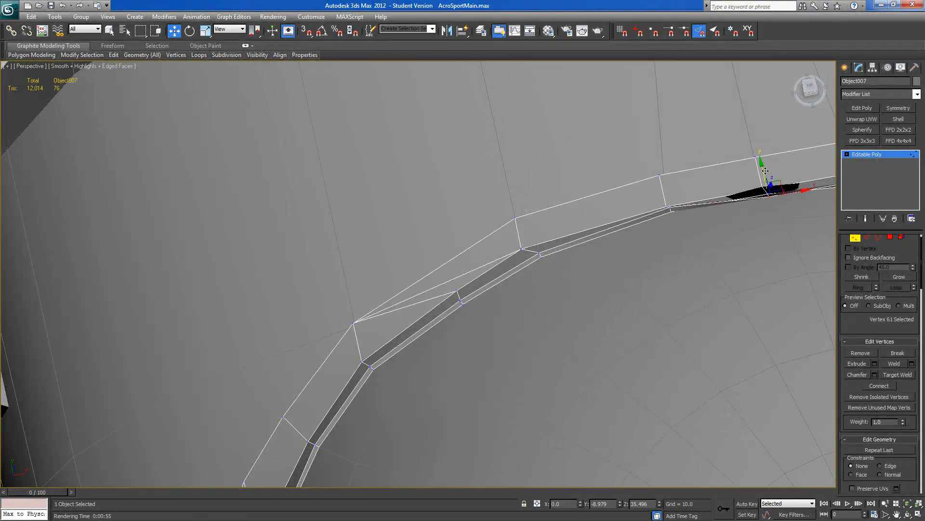
{"action": "left_click_drag", "start_coordinate": [763, 170], "coordinate": [756, 162]}
{"action": "left_click", "coordinate": [762, 188]}
{"action": "left_click", "coordinate": [668, 206]}
{"action": "left_click_drag", "start_coordinate": [664, 187], "coordinate": [661, 186]}
- Mirror the flange with a Symmetry modifier on X with Flip and threshold 0.01, and collapse it to Editable Poly
{"action": "scroll", "coordinate": [653, 246], "scroll_direction": "down", "scroll_amount": 10}
{"action": "middle_click_drag", "start_coordinate": [660, 242], "coordinate": [664, 197], "text": "alt"}
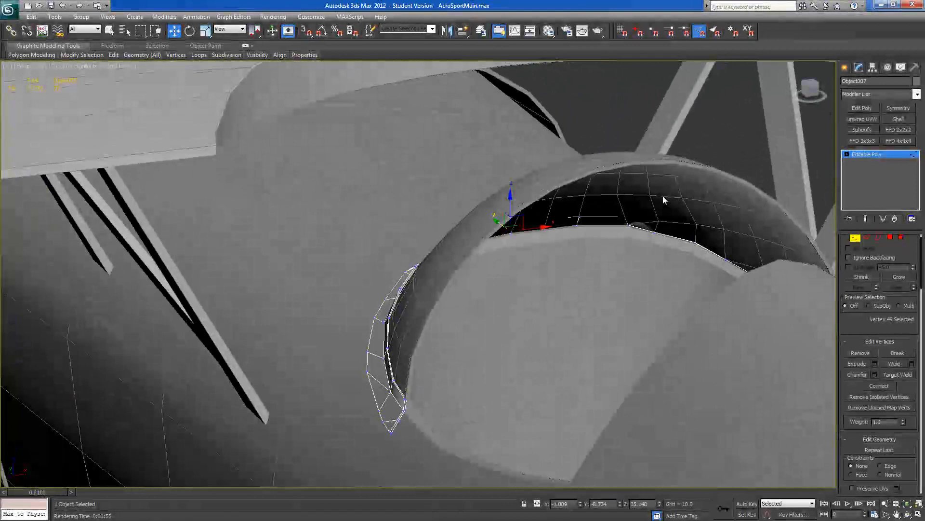
{"action": "left_click", "coordinate": [856, 238]}
{"action": "scroll", "coordinate": [846, 247], "scroll_direction": "up", "scroll_amount": 2}
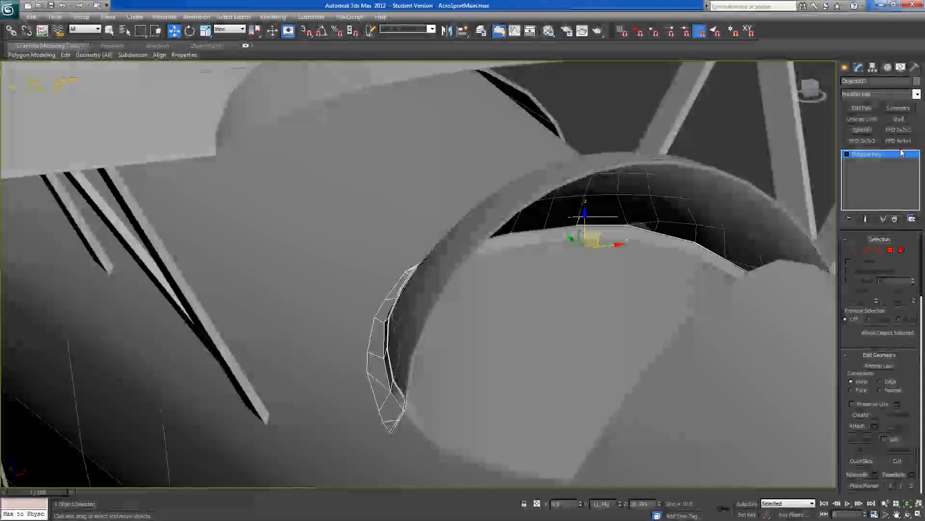
{"action": "left_click", "coordinate": [890, 109]}
{"action": "middle_click_drag", "start_coordinate": [832, 270], "coordinate": [725, 269], "text": "alt"}
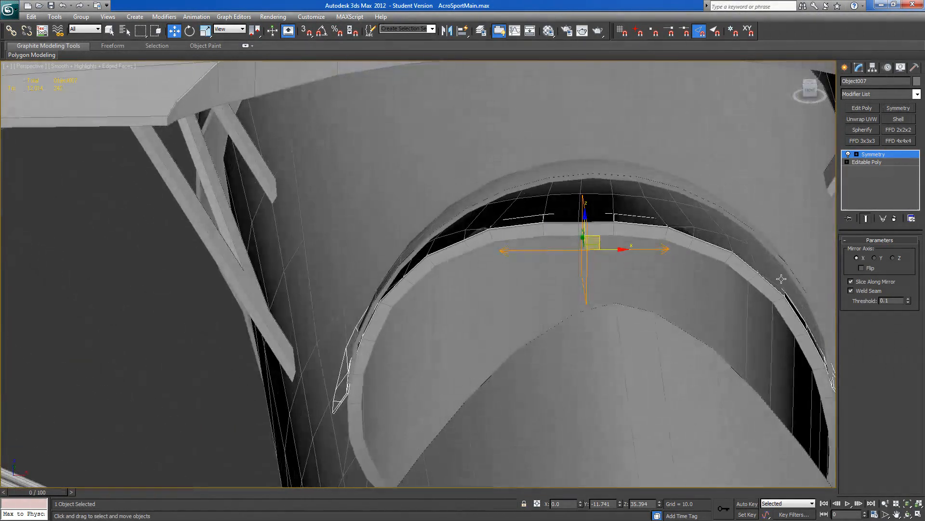
{"action": "left_click", "coordinate": [862, 268]}
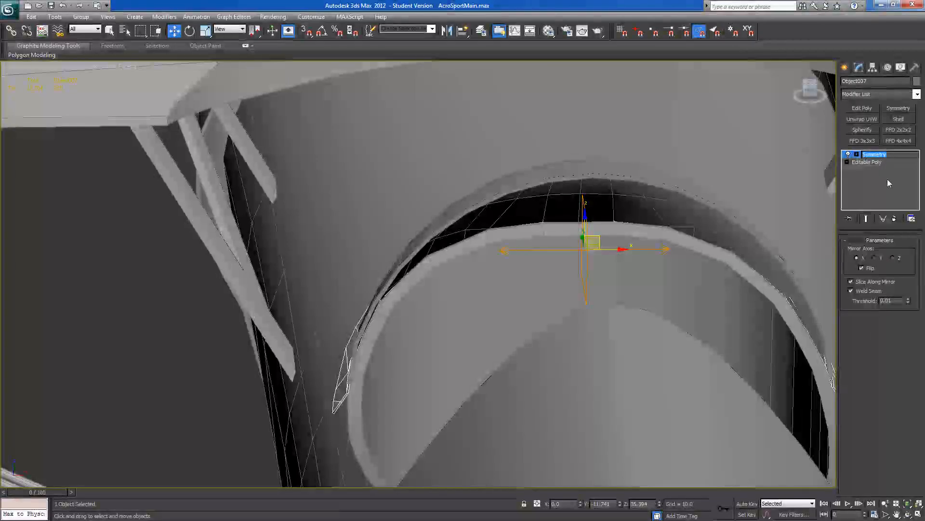
{"action": "right_click", "coordinate": [881, 156]}
{"action": "left_click", "coordinate": [825, 250]}
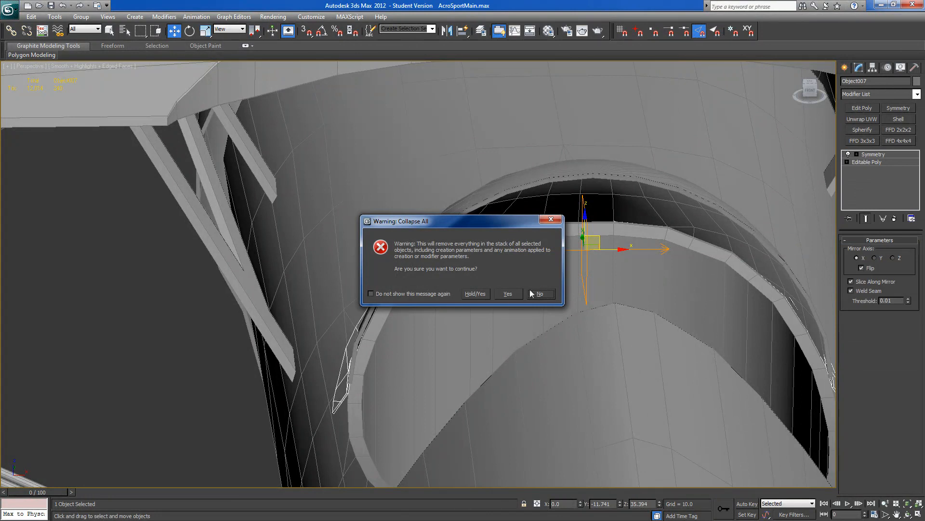
{"action": "left_click", "coordinate": [509, 294]}
- Examine the windscreen and the whole biplane from several angles, finishing with a top view
{"action": "middle_click_drag", "start_coordinate": [512, 296], "coordinate": [530, 231], "text": "alt"}
{"action": "left_click", "coordinate": [467, 207]}
{"action": "scroll", "coordinate": [467, 208], "scroll_direction": "down", "scroll_amount": 2}
{"action": "middle_click_drag", "start_coordinate": [467, 208], "coordinate": [491, 206], "text": "alt"}
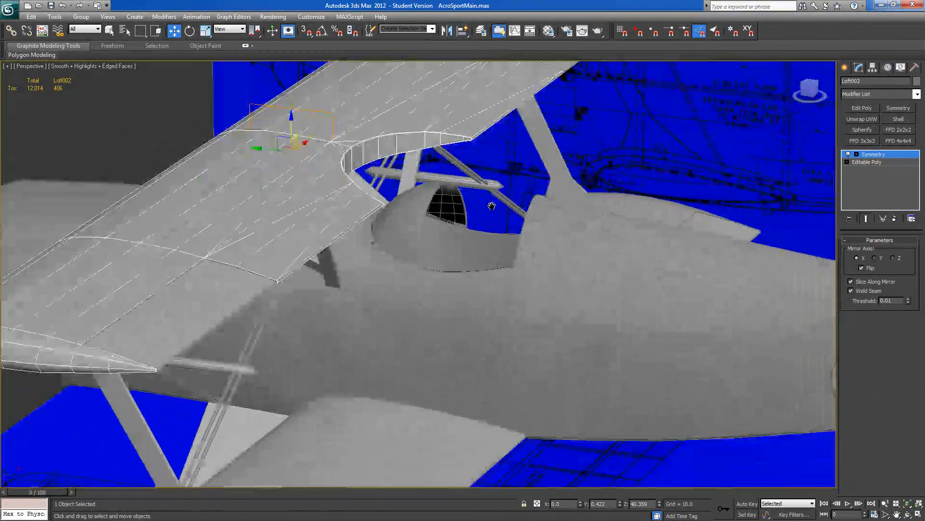
{"action": "scroll", "coordinate": [491, 206], "scroll_direction": "down", "scroll_amount": 5}
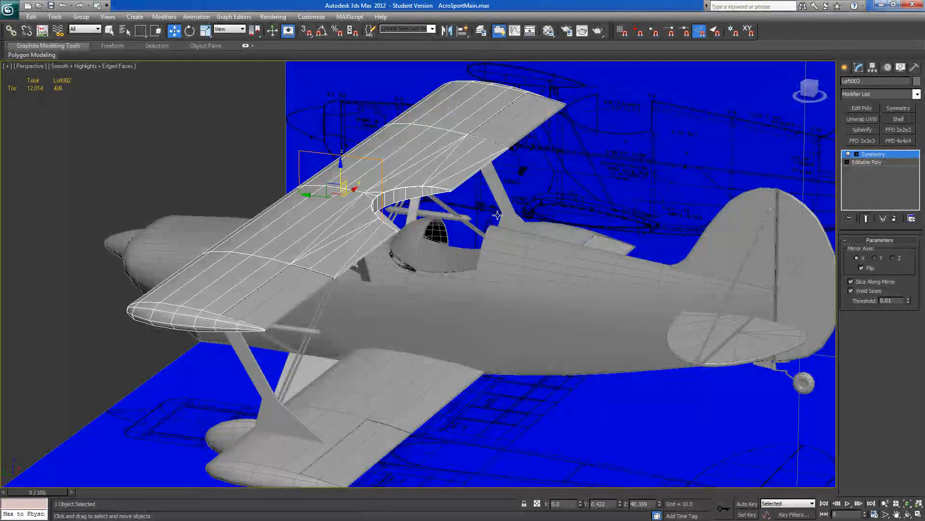
{"action": "middle_click_drag", "start_coordinate": [613, 257], "coordinate": [532, 316], "text": "alt"}
{"action": "scroll", "coordinate": [532, 315], "scroll_direction": "down", "scroll_amount": 8}
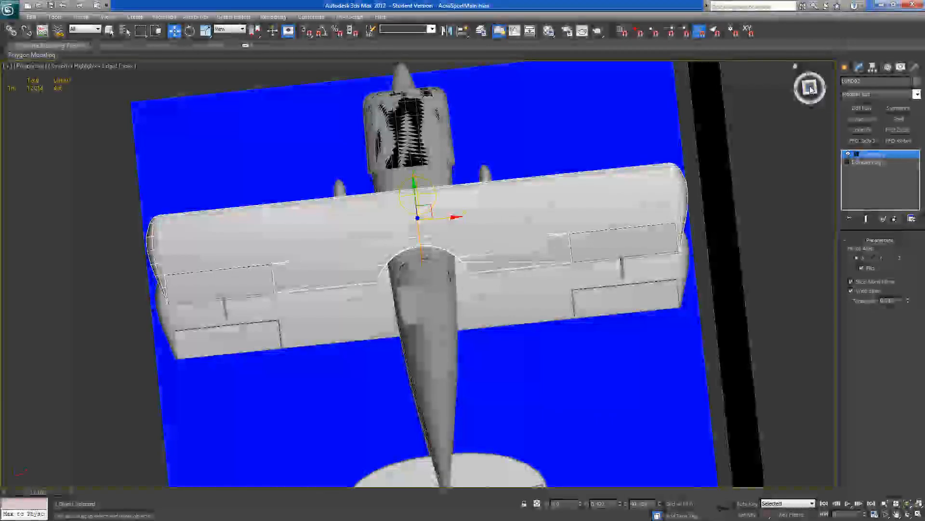
{"action": "left_click", "coordinate": [810, 87]}
- Select the biplane's lower wing and hide all the other objects
{"action": "left_click", "coordinate": [384, 270]}
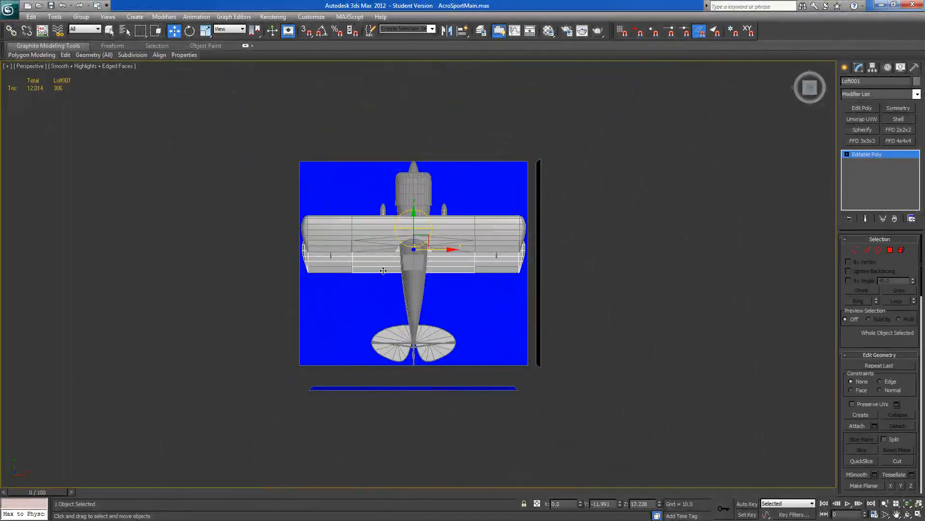
{"action": "middle_click_drag", "start_coordinate": [468, 277], "coordinate": [470, 275]}
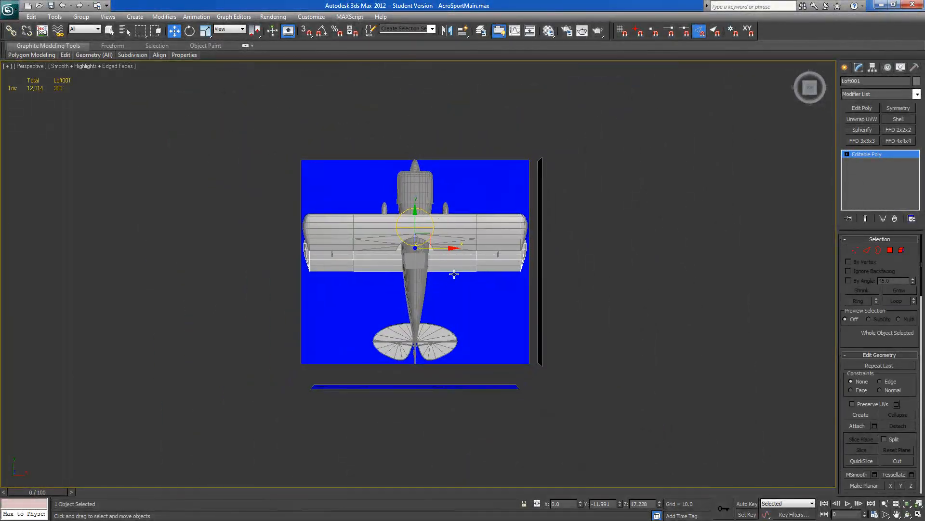
{"action": "right_click", "coordinate": [455, 274]}
{"action": "left_click", "coordinate": [465, 237]}
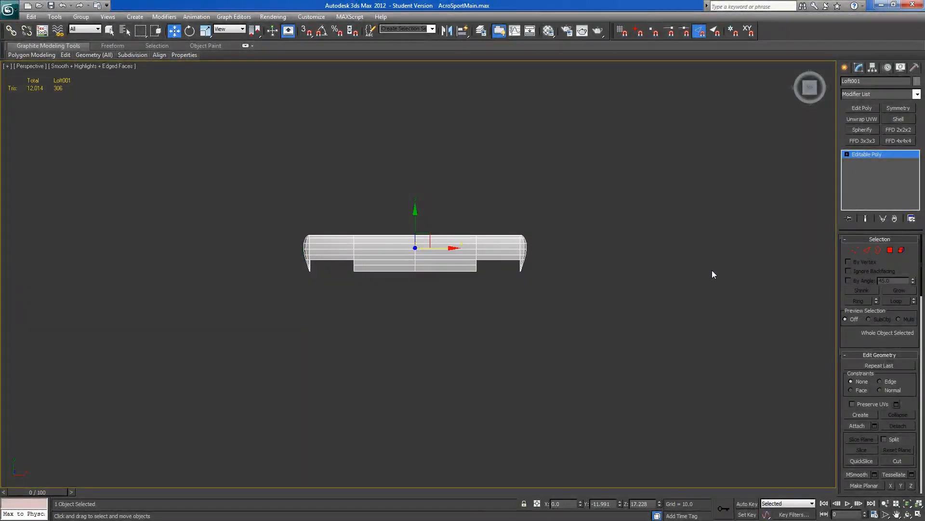
- Detach all polygons of the lower wing's right half as a separate object and unhide the other parts
{"action": "left_click", "coordinate": [891, 250]}
{"action": "left_click_drag", "start_coordinate": [538, 232], "coordinate": [424, 289]}
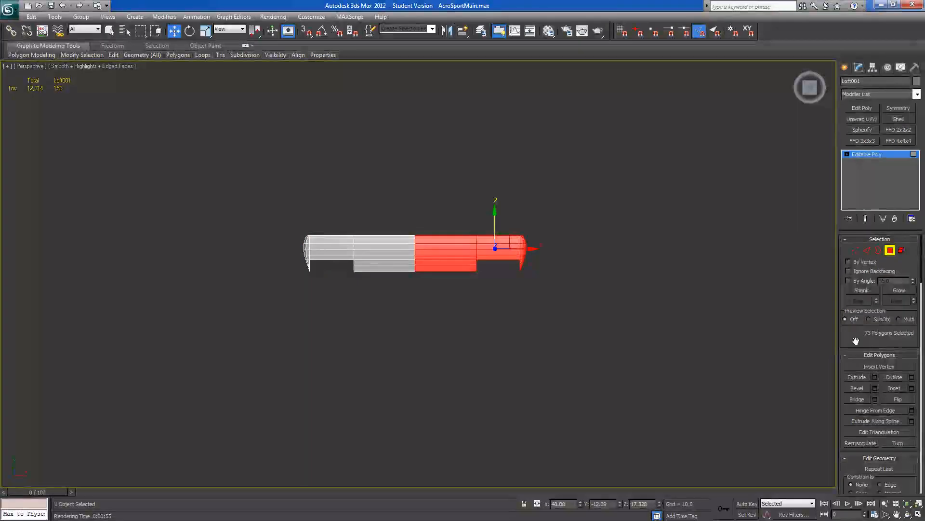
{"action": "scroll", "coordinate": [868, 405], "scroll_direction": "down", "scroll_amount": 3}
{"action": "left_click", "coordinate": [901, 457]}
{"action": "left_click", "coordinate": [491, 264]}
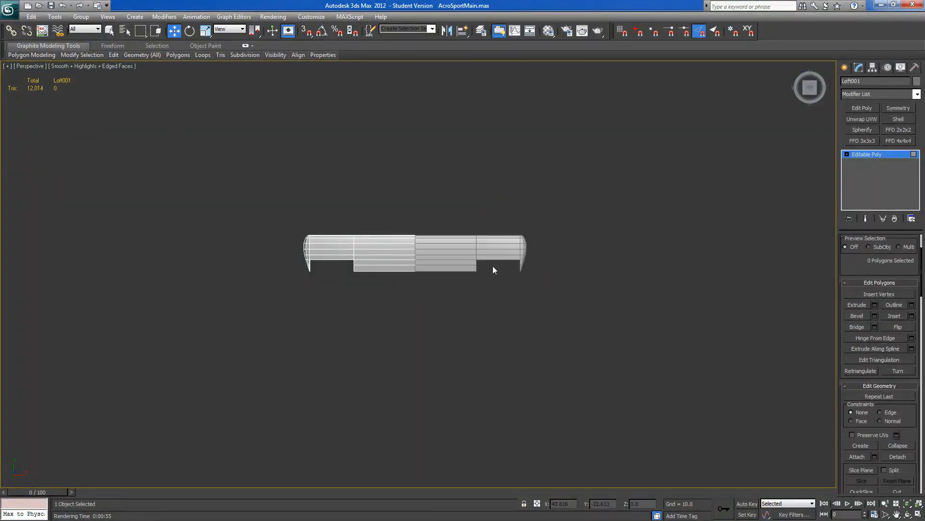
{"action": "right_click", "coordinate": [505, 298]}
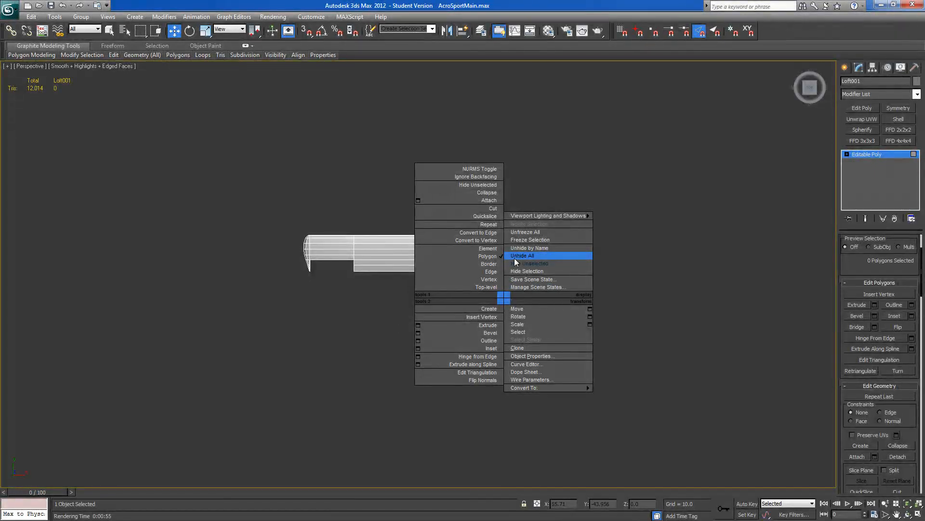
{"action": "left_click", "coordinate": [513, 258]}
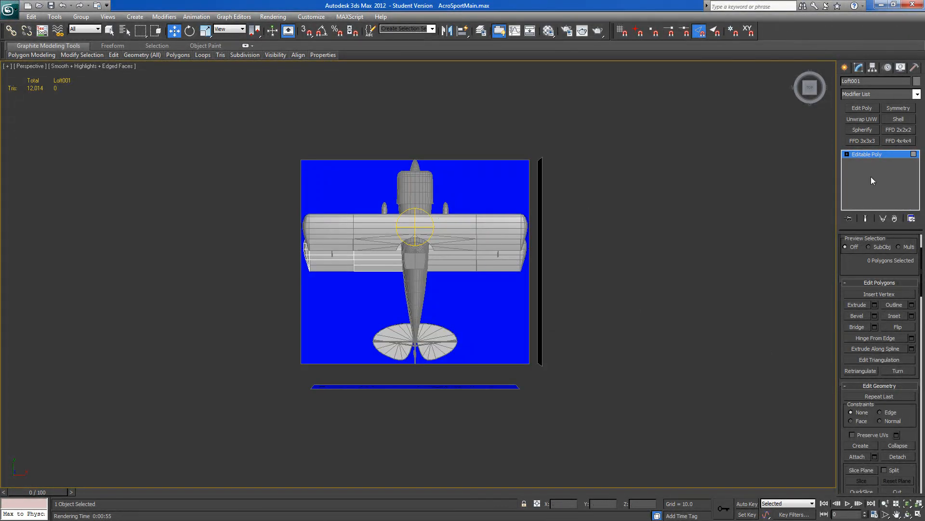
- Collapse the upper wing's Symmetry modifier to an Editable Poly
{"action": "left_click", "coordinate": [865, 154]}
{"action": "left_click", "coordinate": [497, 224]}
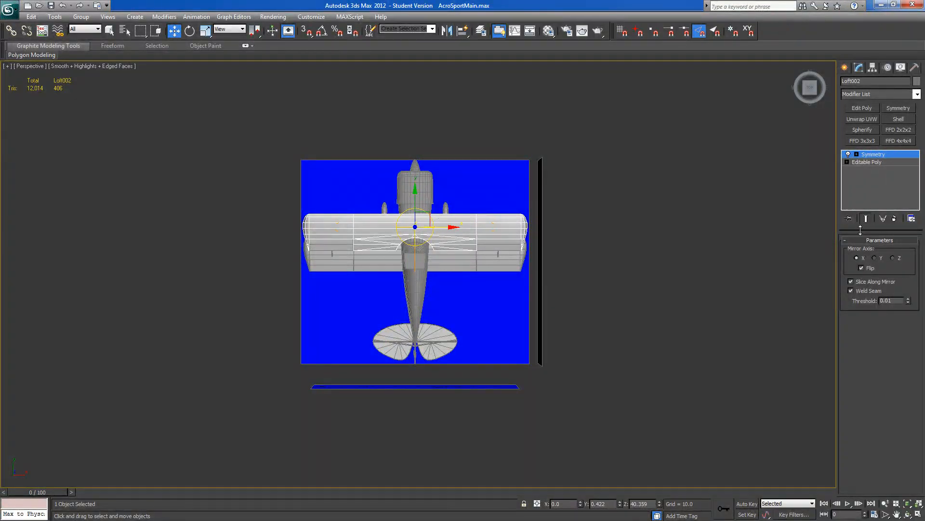
{"action": "right_click", "coordinate": [866, 156]}
{"action": "left_click", "coordinate": [827, 253]}
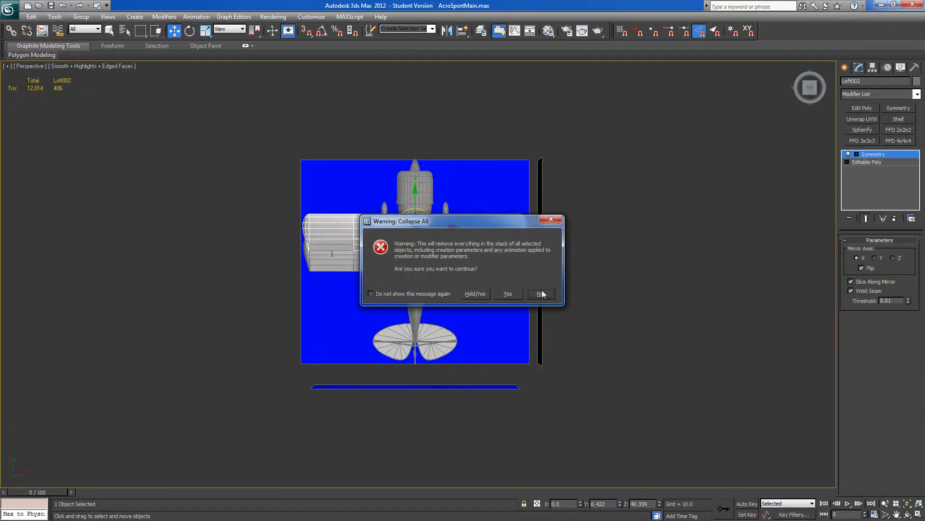
{"action": "left_click", "coordinate": [507, 294]}
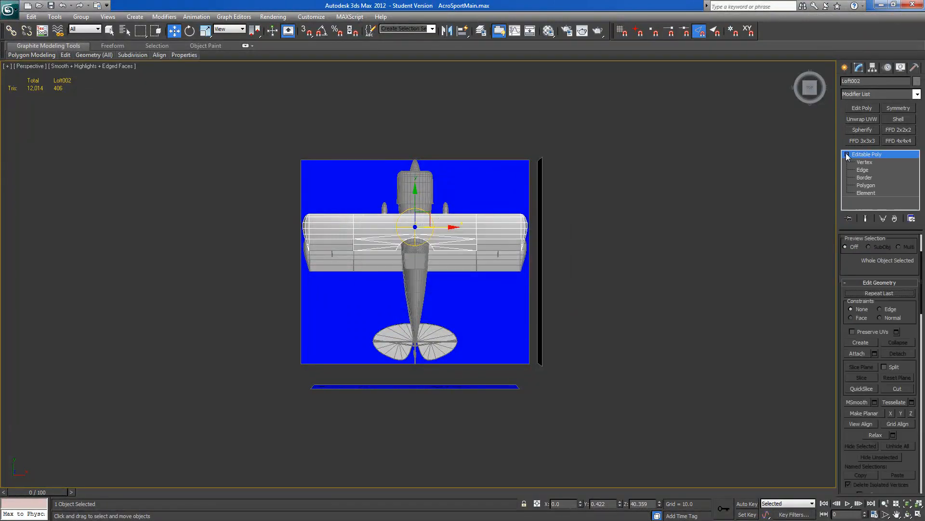
- Detach all polygons of the upper wing's right half as a separate object
{"action": "left_click", "coordinate": [863, 185]}
{"action": "left_click_drag", "start_coordinate": [593, 178], "coordinate": [417, 271]}
{"action": "mouse_move", "coordinate": [499, 249]}
{"action": "middle_mouse_down", "text": "alt"}
{"action": "mouse_move", "coordinate": [493, 146]}
{"action": "mouse_move", "coordinate": [500, 217]}
{"action": "mouse_move", "coordinate": [366, 122]}
{"action": "mouse_move", "coordinate": [377, 117]}
{"action": "mouse_move", "coordinate": [492, 210]}
{"action": "mouse_move", "coordinate": [502, 249]}
{"action": "middle_mouse_up", "text": "alt"}
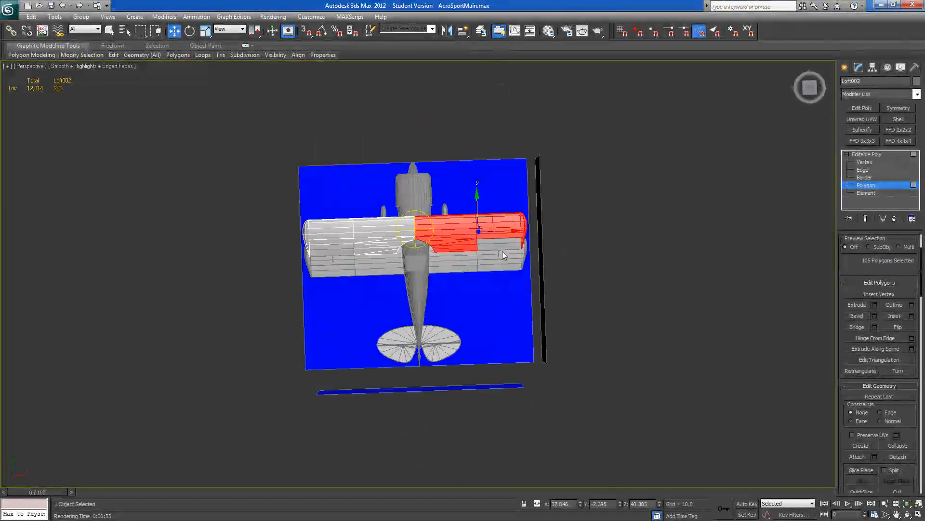
{"action": "left_click", "coordinate": [899, 457]}
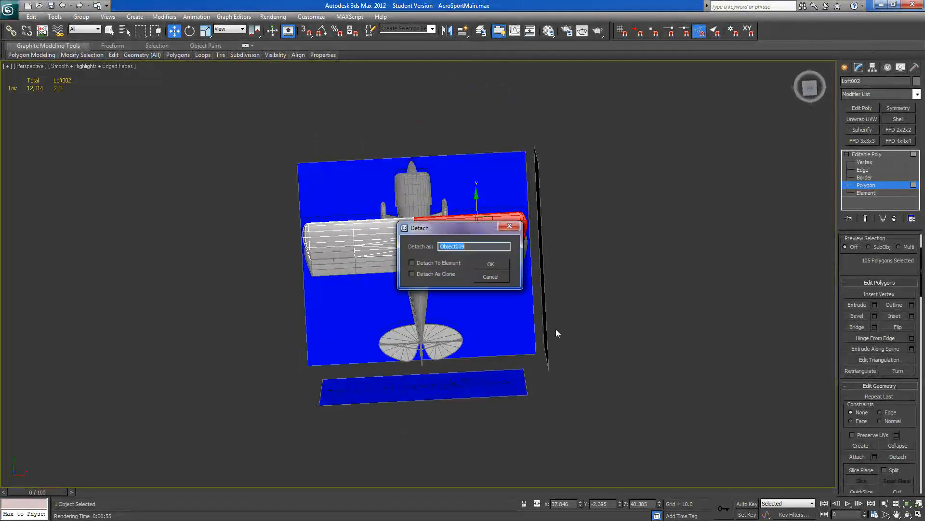
{"action": "left_click", "coordinate": [492, 264]}
- Examine the whole biplane from several angles, finishing with a close view of the open cockpit behind the upper wing
{"action": "middle_click_drag", "start_coordinate": [554, 237], "coordinate": [486, 221], "text": "alt"}
{"action": "scroll", "coordinate": [485, 222], "scroll_direction": "up", "scroll_amount": 5}
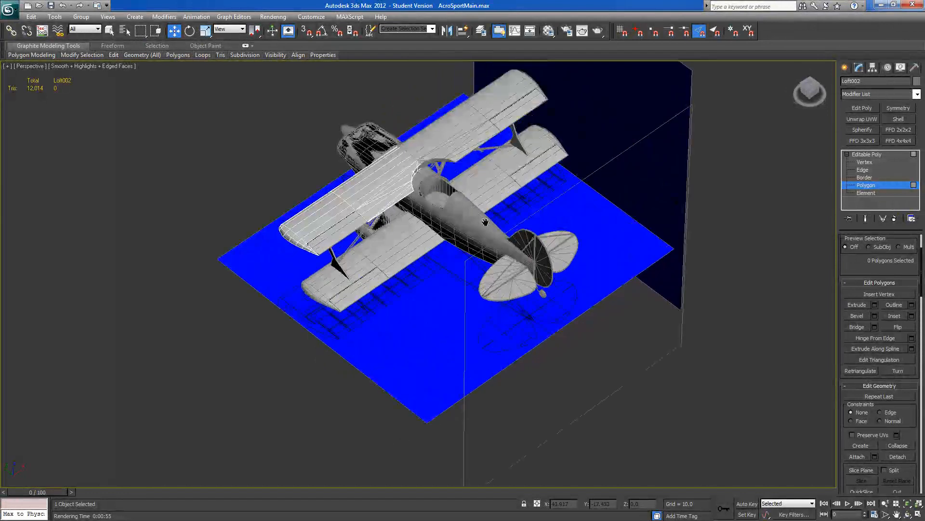
{"action": "middle_click_drag", "start_coordinate": [471, 183], "coordinate": [536, 181]}
{"action": "middle_click_drag", "start_coordinate": [364, 272], "coordinate": [496, 312]}
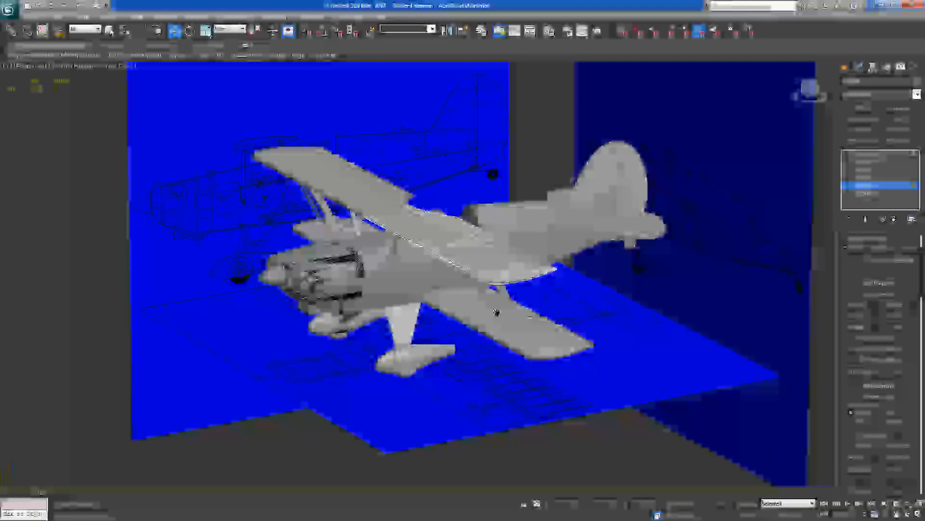
{"action": "scroll", "coordinate": [322, 318], "scroll_direction": "down", "scroll_amount": 4}
{"action": "scroll", "coordinate": [378, 279], "scroll_direction": "up", "scroll_amount": 2}
{"action": "scroll", "coordinate": [364, 284], "scroll_direction": "down", "scroll_amount": 2}
{"action": "scroll", "coordinate": [364, 286], "scroll_direction": "down", "scroll_amount": 3}
{"action": "scroll", "coordinate": [365, 286], "scroll_direction": "up", "scroll_amount": 8}
{"action": "scroll", "coordinate": [364, 286], "scroll_direction": "up", "scroll_amount": 3}
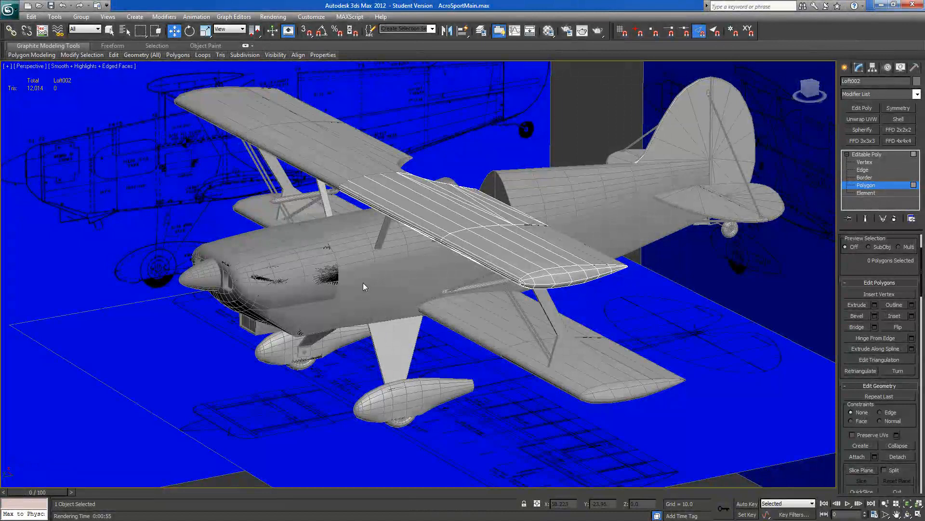
{"action": "middle_click_drag", "start_coordinate": [363, 283], "coordinate": [324, 245], "text": "alt"}
{"action": "scroll", "coordinate": [325, 245], "scroll_direction": "down", "scroll_amount": 3}
{"action": "middle_click_drag", "start_coordinate": [420, 289], "coordinate": [515, 286], "text": "alt"}
{"action": "middle_click_drag", "start_coordinate": [314, 205], "coordinate": [385, 257], "text": "alt"}
{"action": "scroll", "coordinate": [385, 258], "scroll_direction": "up", "scroll_amount": 3}
{"action": "scroll", "coordinate": [385, 258], "scroll_direction": "up", "scroll_amount": 6}
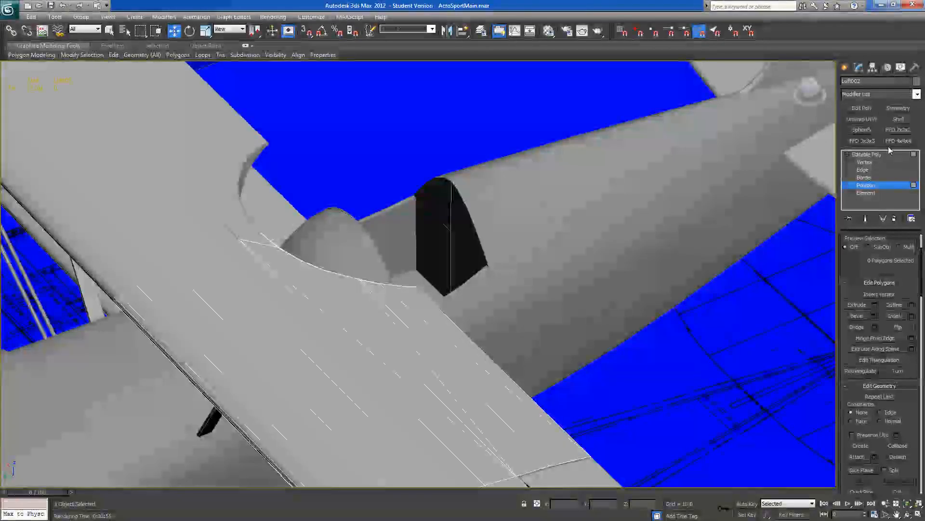
- Select the four fuselage polygons that form the cockpit's rear wall
{"action": "left_click", "coordinate": [867, 154]}
{"action": "left_click", "coordinate": [486, 215]}
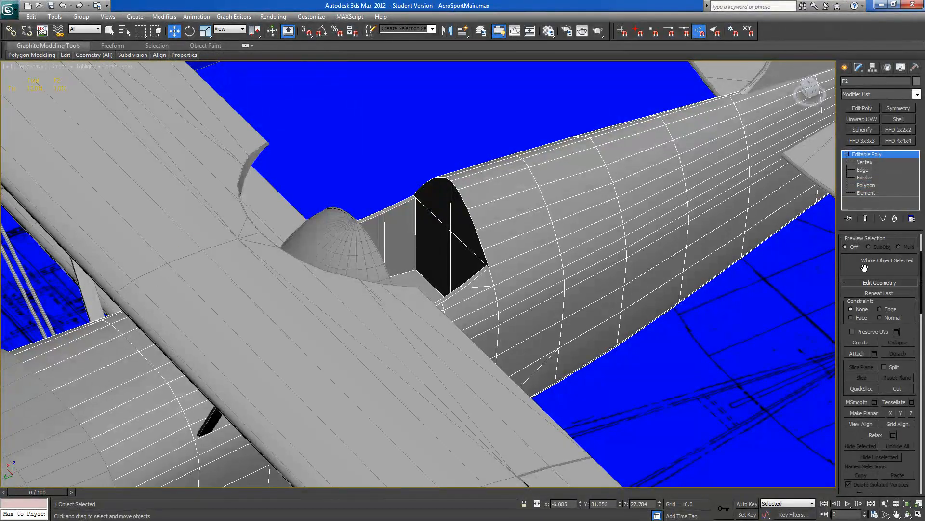
{"action": "left_click", "coordinate": [866, 186]}
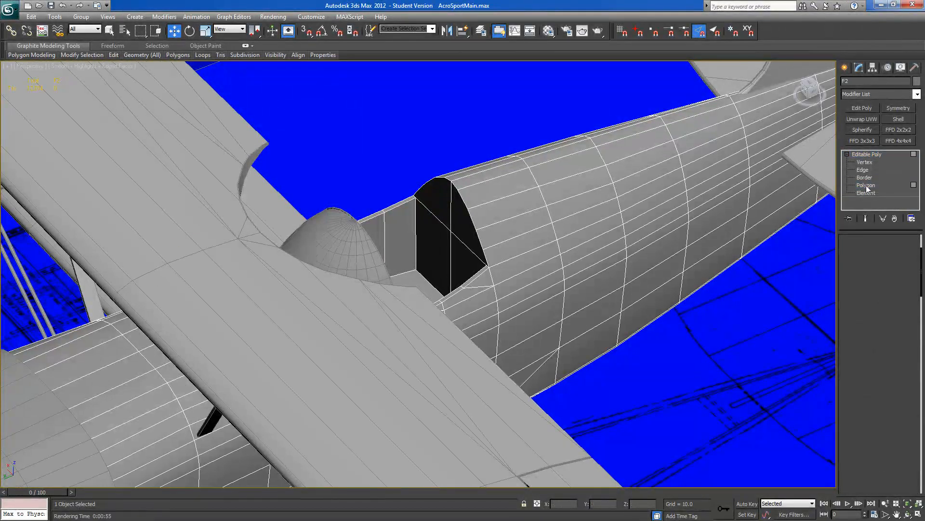
{"action": "left_click", "coordinate": [446, 250]}
{"action": "left_click", "coordinate": [466, 227], "text": "ctrl"}
{"action": "left_click", "coordinate": [434, 203], "text": "ctrl"}
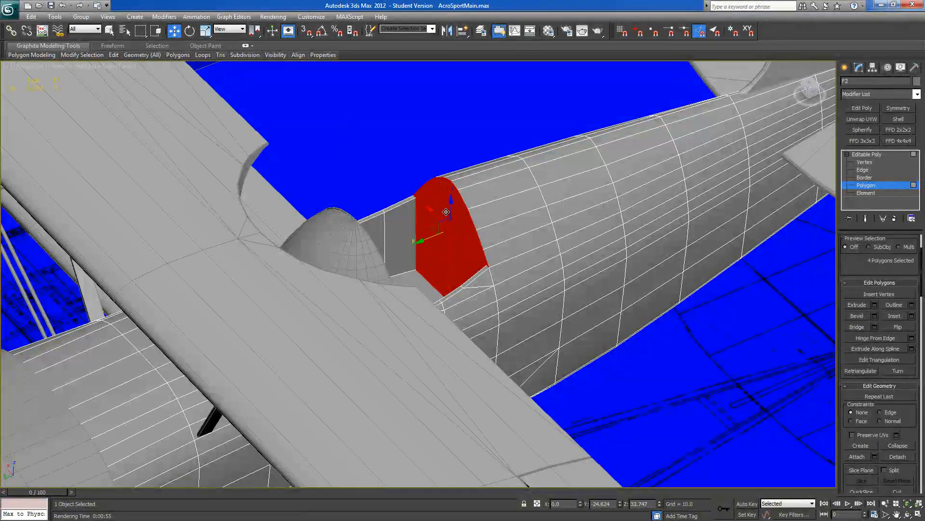
{"action": "scroll", "coordinate": [471, 208], "scroll_direction": "up", "scroll_amount": 3}
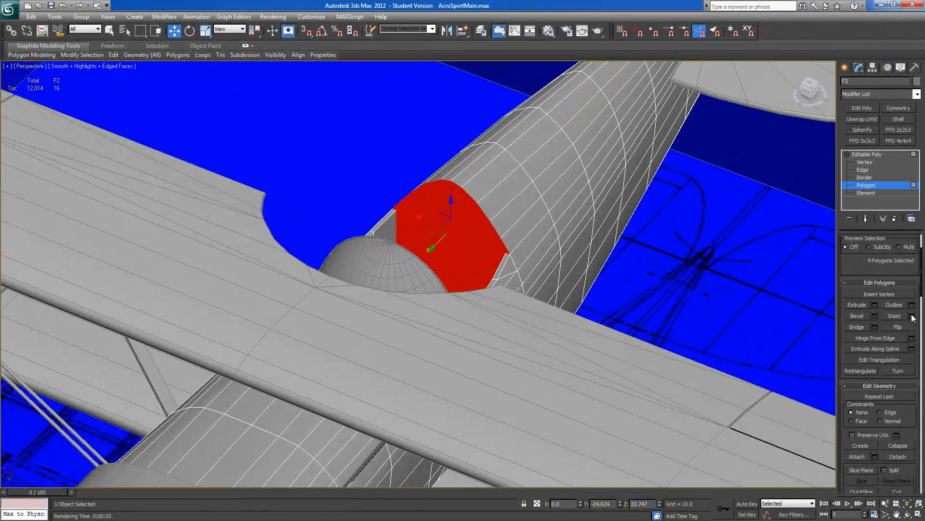
{"action": "left_click", "coordinate": [912, 316]}
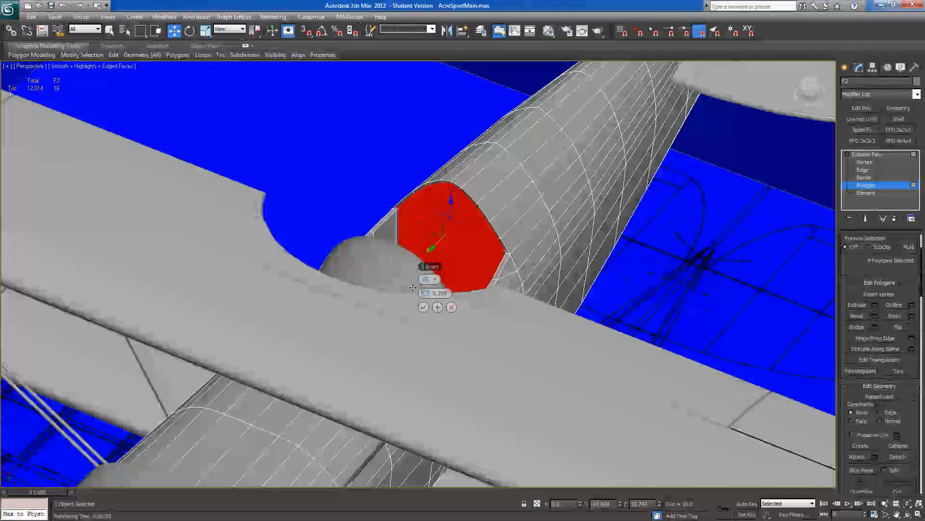
{"action": "left_click", "coordinate": [452, 307]}
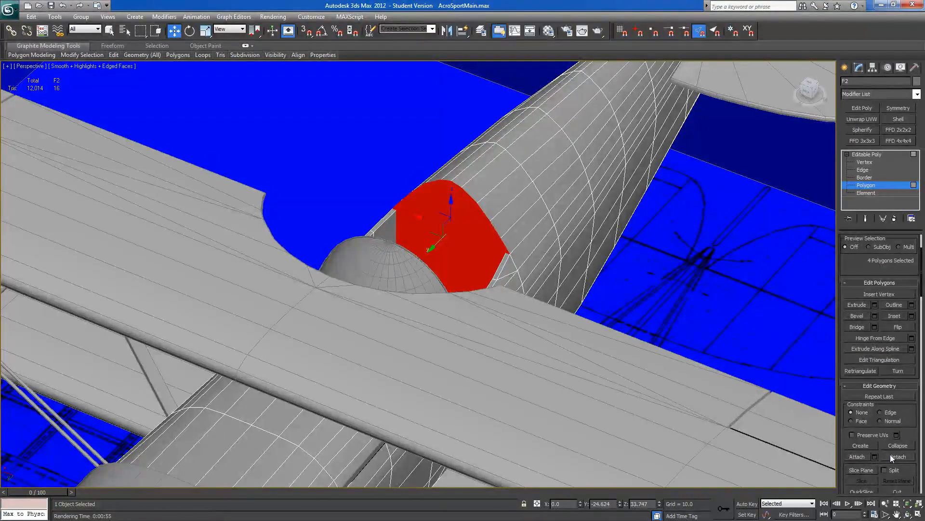
{"action": "key", "text": "ctrl+v"}
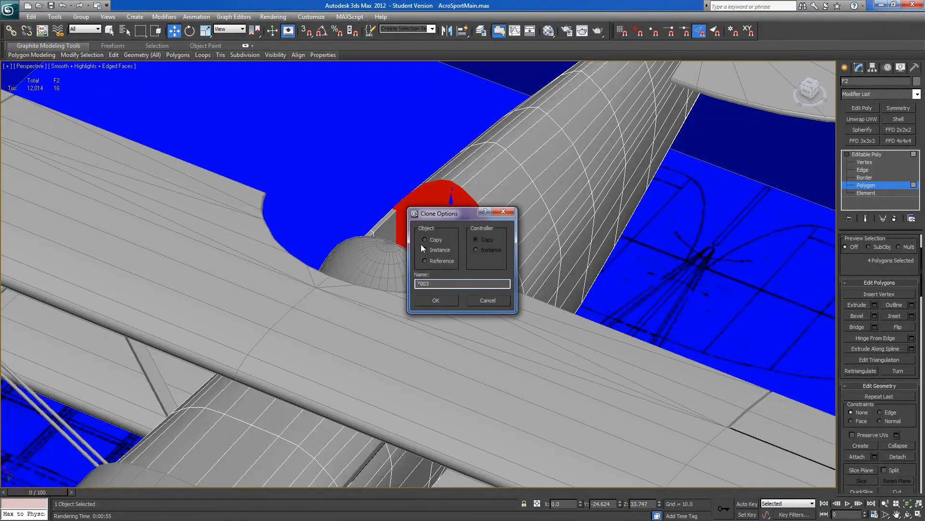
{"action": "left_click", "coordinate": [435, 300]}
{"action": "left_click", "coordinate": [444, 241]}
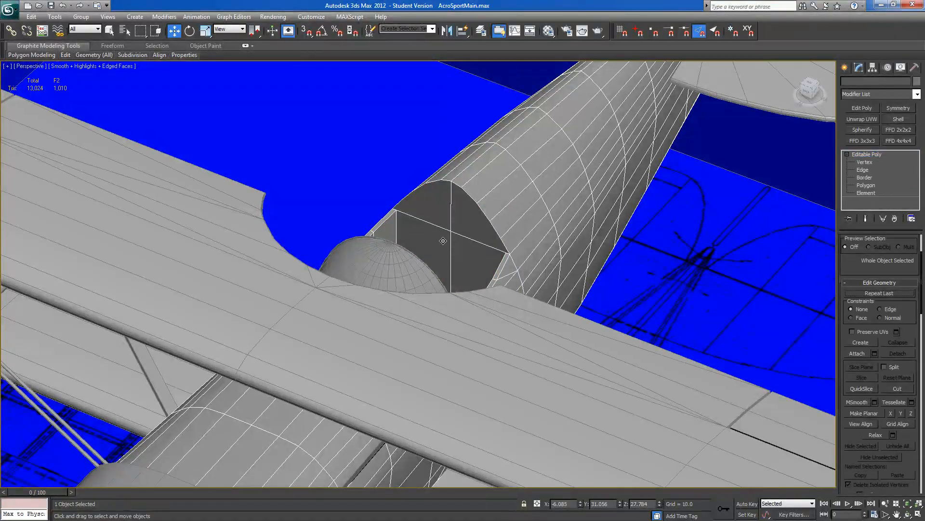
{"action": "left_click", "coordinate": [467, 244]}
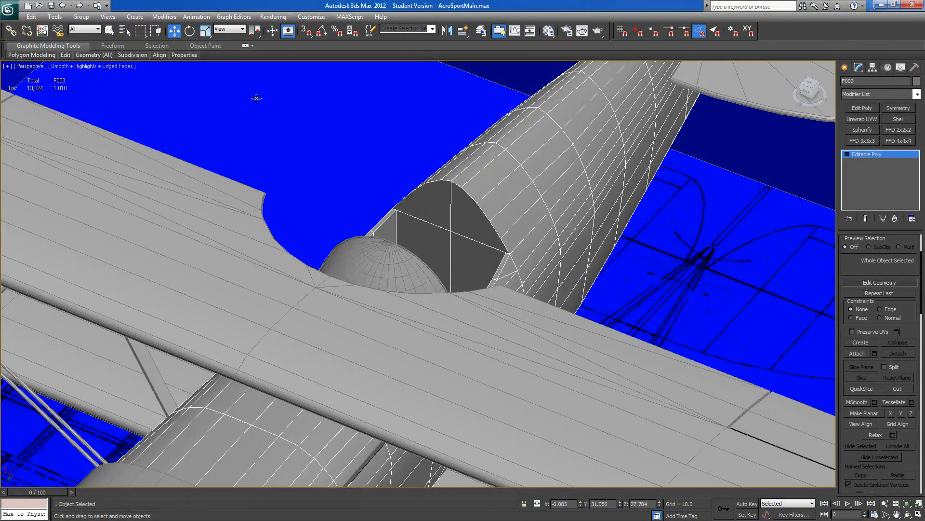
{"action": "scroll", "coordinate": [354, 209], "scroll_direction": "down", "scroll_amount": 10}
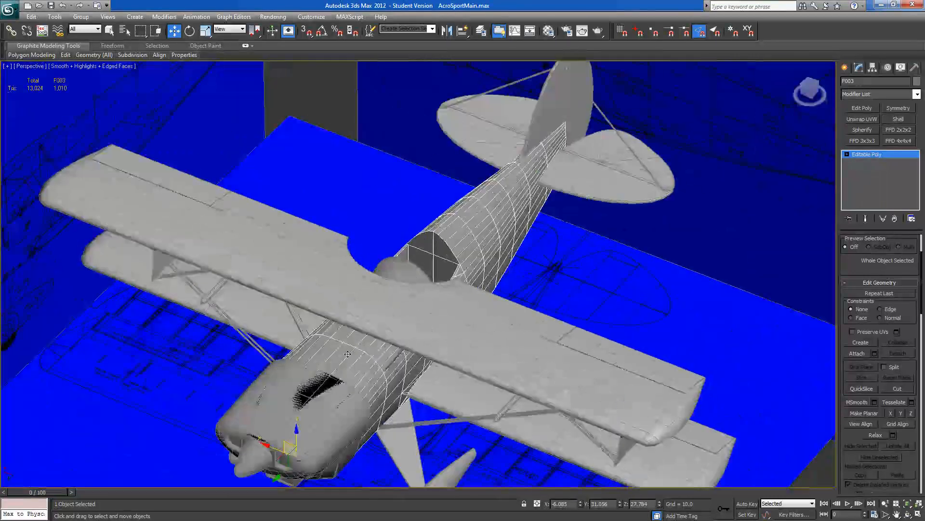
{"action": "left_click_drag", "start_coordinate": [298, 428], "coordinate": [281, 290]}
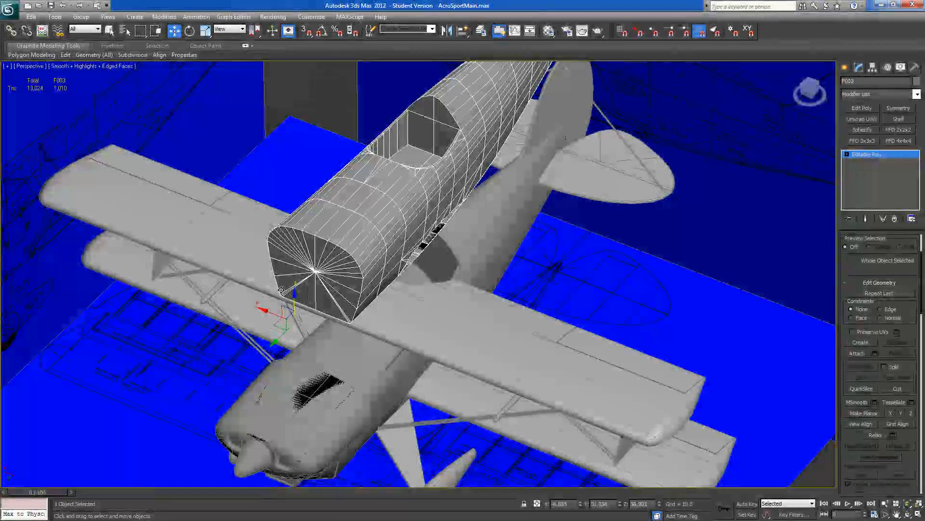
{"action": "key", "text": "Delete"}
- Detach the fuselage's four cockpit rear-wall polygons as a clone, leaving the originals in place
{"action": "left_click", "coordinate": [448, 288]}
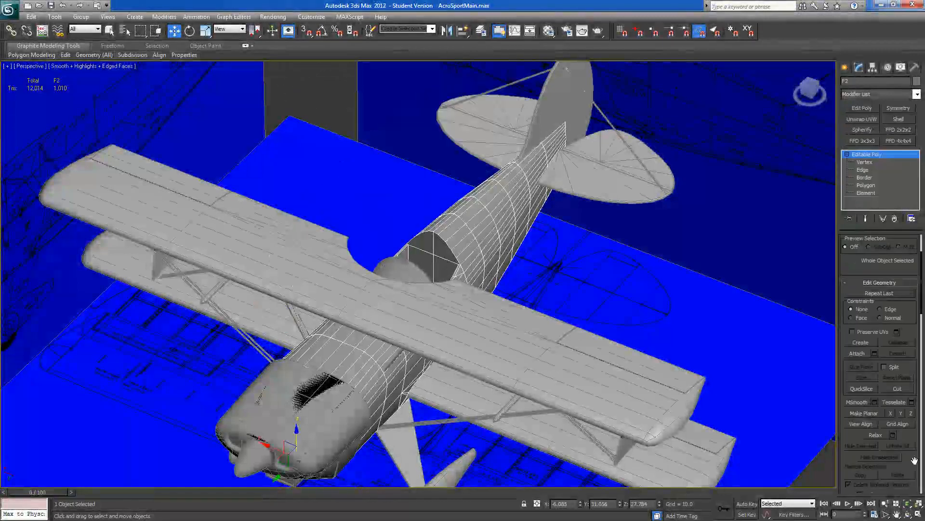
{"action": "scroll", "coordinate": [878, 231], "scroll_direction": "up", "scroll_amount": 3}
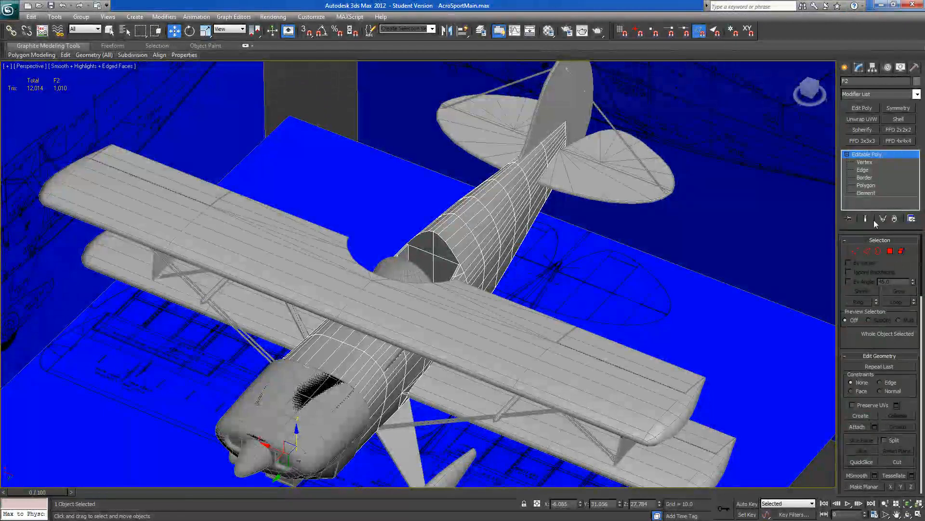
{"action": "left_click", "coordinate": [890, 251]}
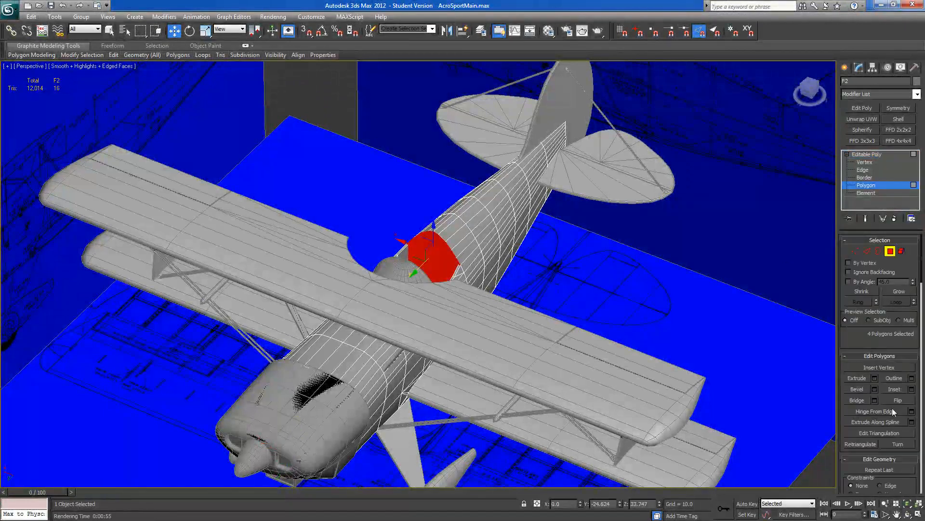
{"action": "scroll", "coordinate": [852, 346], "scroll_direction": "down", "scroll_amount": 3}
{"action": "left_click", "coordinate": [897, 428]}
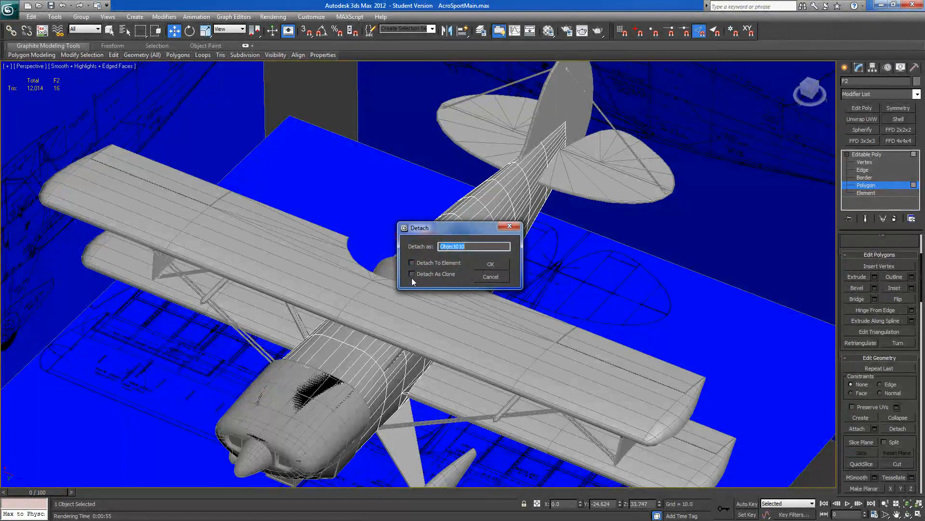
{"action": "left_click", "coordinate": [412, 274]}
{"action": "left_click", "coordinate": [491, 264]}
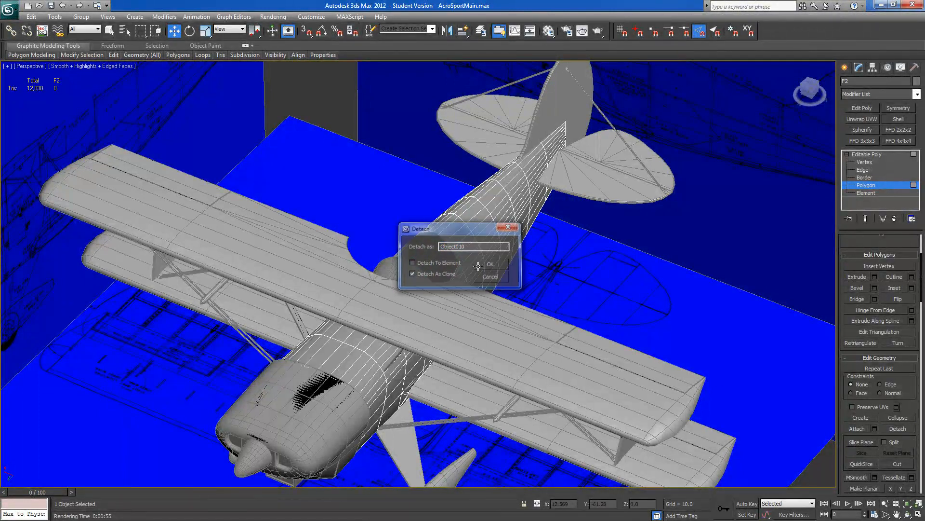
{"action": "middle_click_drag", "start_coordinate": [482, 270], "coordinate": [428, 260], "text": "alt"}
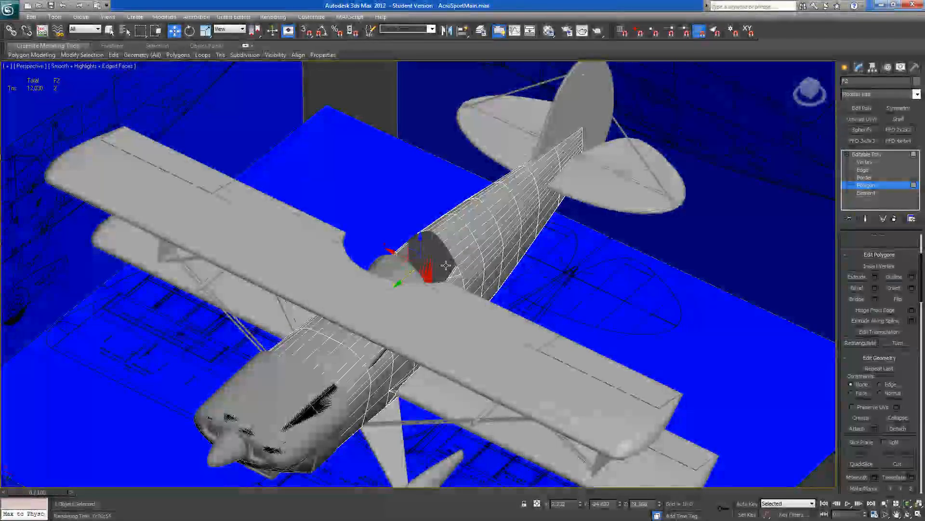
{"action": "left_click_drag", "start_coordinate": [412, 275], "coordinate": [423, 245]}
{"action": "key", "text": "ctrl+z"}
{"action": "key", "text": "ctrl+z"}
- Leave the fuselage's polygon editing and select the cloned cockpit rear-wall panel
{"action": "left_click", "coordinate": [859, 155]}
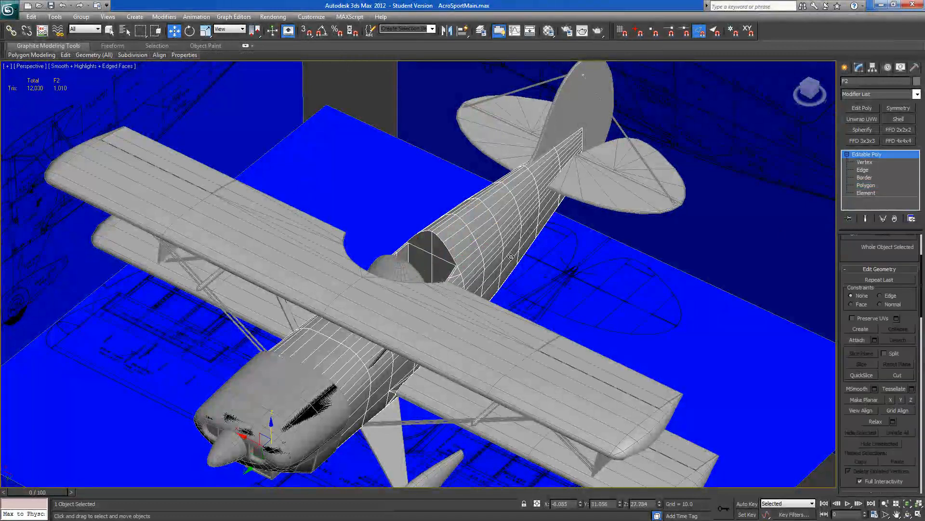
{"action": "left_click", "coordinate": [422, 247]}
{"action": "scroll", "coordinate": [425, 255], "scroll_direction": "up", "scroll_amount": 3}
{"action": "scroll", "coordinate": [427, 258], "scroll_direction": "down", "scroll_amount": 2}
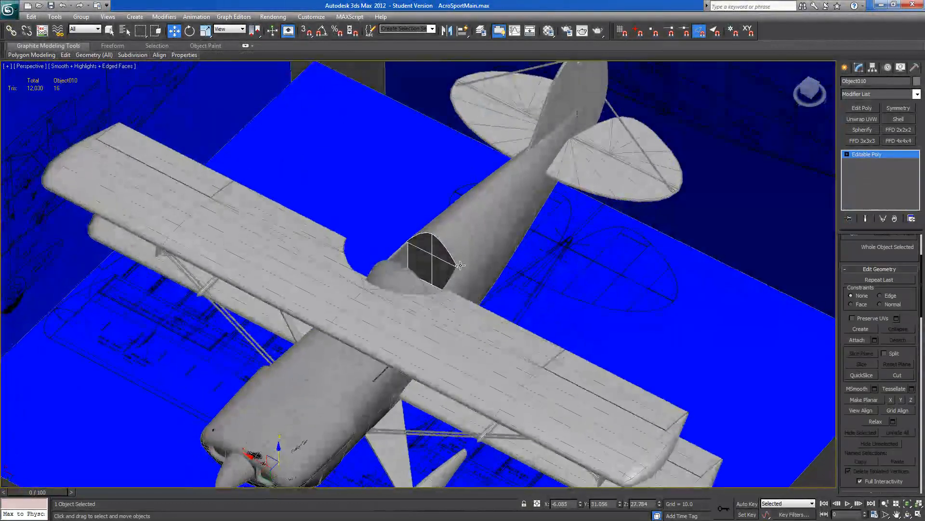
{"action": "middle_click_drag", "start_coordinate": [458, 263], "coordinate": [474, 268]}
{"action": "scroll", "coordinate": [482, 268], "scroll_direction": "up", "scroll_amount": 5}
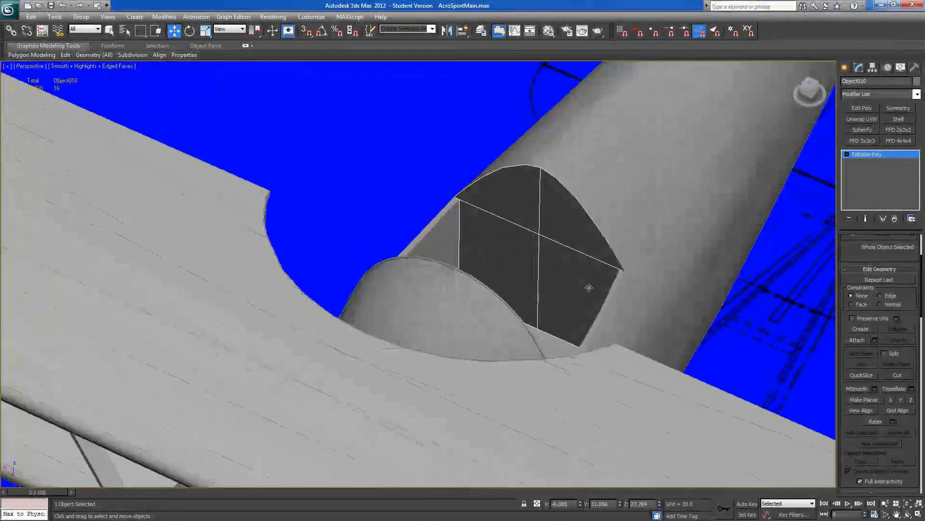
{"action": "middle_click_drag", "start_coordinate": [600, 281], "coordinate": [603, 288], "text": "alt"}
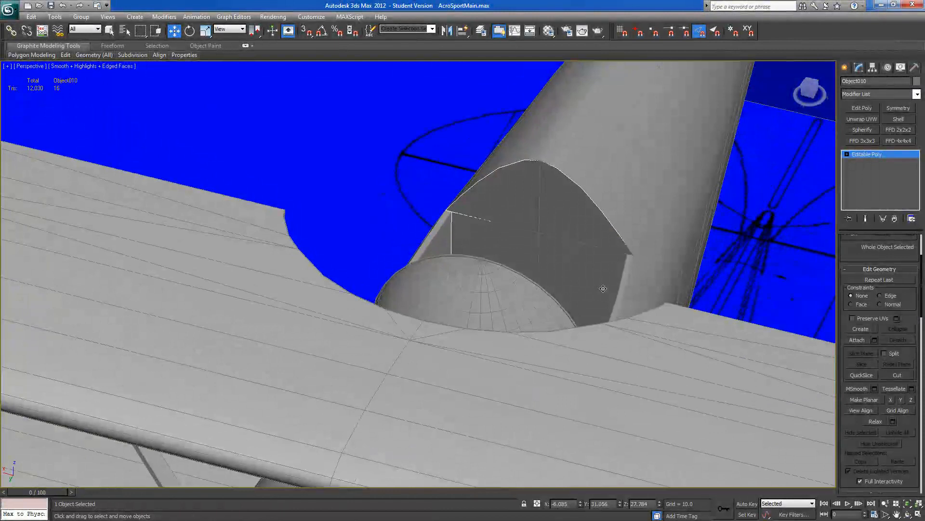
- Target-weld the closely spaced corner vertices at the sides of the cloned cockpit panel
{"action": "scroll", "coordinate": [847, 252], "scroll_direction": "up", "scroll_amount": 3}
{"action": "left_click", "coordinate": [854, 251]}
{"action": "left_click", "coordinate": [898, 389]}
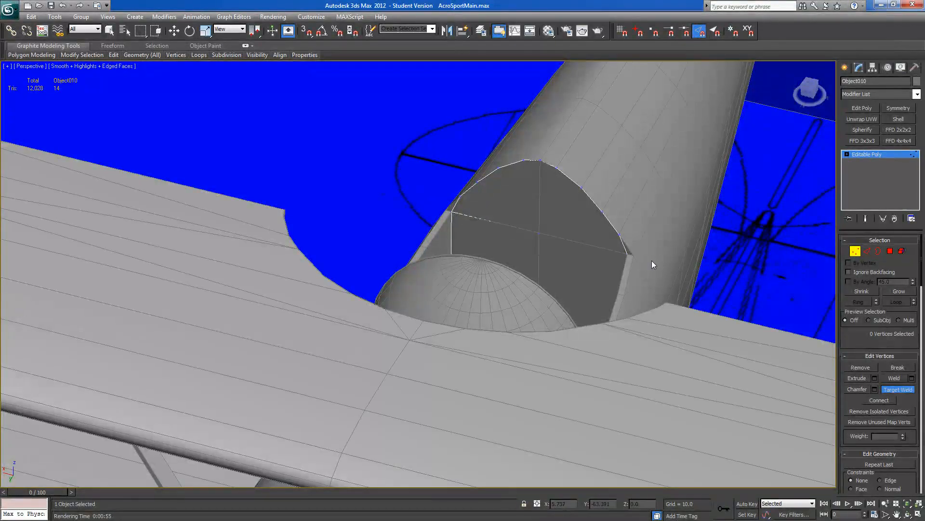
- Lower the peak vertex of the cloned cockpit panel's arch together with its two neighbouring vertices slightly along Z
{"action": "middle_click_drag", "start_coordinate": [698, 204], "coordinate": [722, 208], "text": "alt"}
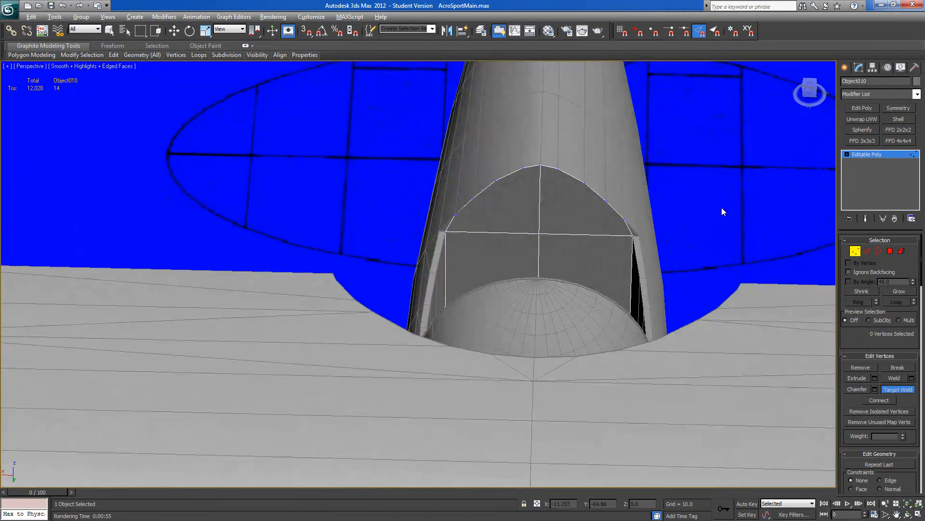
{"action": "key", "text": "w"}
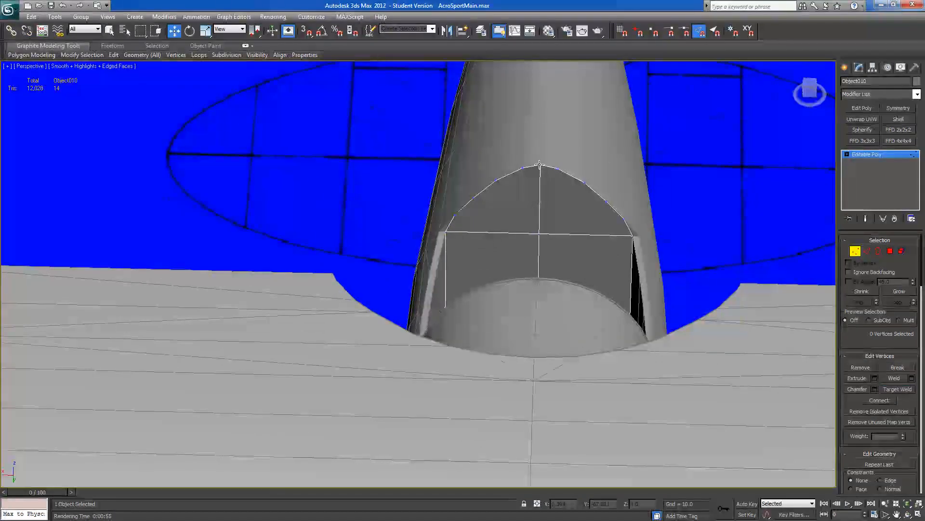
{"action": "left_click", "coordinate": [541, 166]}
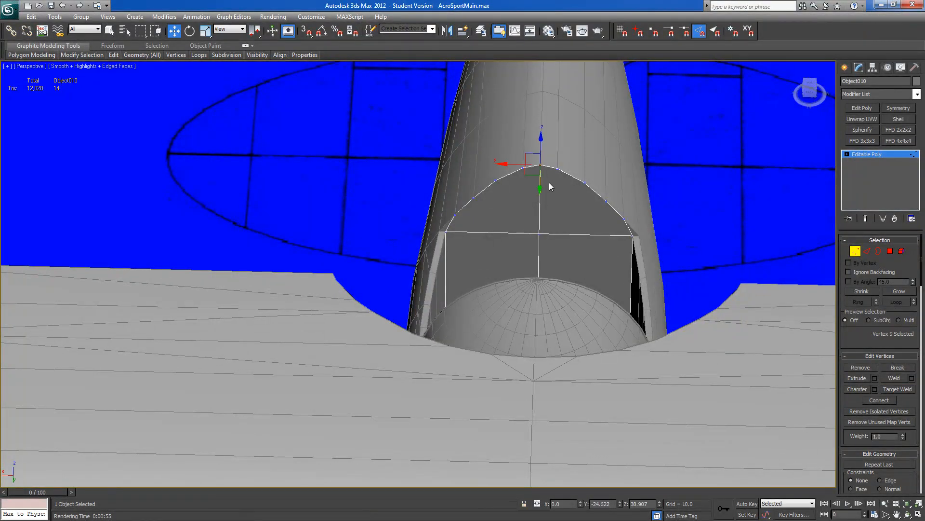
{"action": "scroll", "coordinate": [538, 165], "scroll_direction": "down", "scroll_amount": 3}
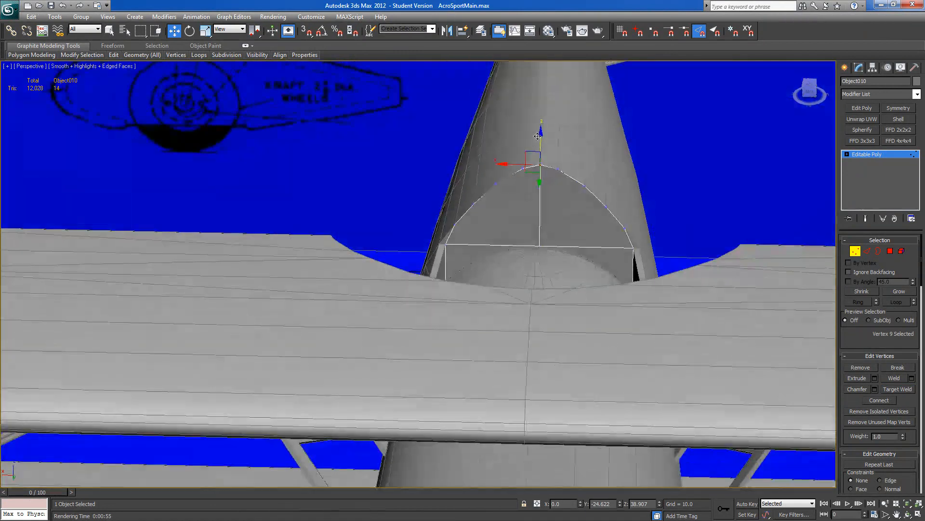
{"action": "left_click", "coordinate": [523, 168], "text": "ctrl"}
{"action": "left_click", "coordinate": [556, 169], "text": "ctrl"}
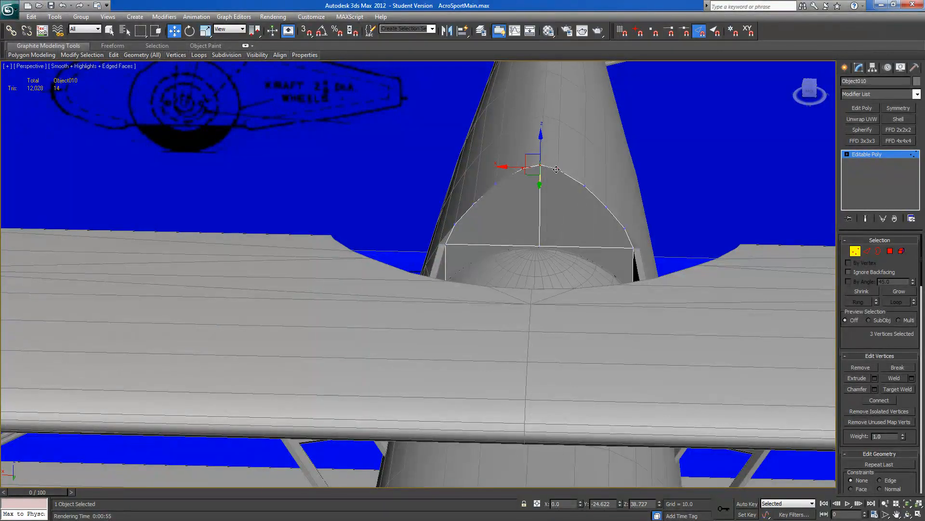
{"action": "left_click_drag", "start_coordinate": [541, 139], "coordinate": [541, 144]}
- Scale the two vertex pairs on the arch's upper and middle flanks inward along X, one symmetric pair at a time
{"action": "left_click", "coordinate": [584, 186]}
{"action": "left_click", "coordinate": [497, 184], "text": "ctrl"}
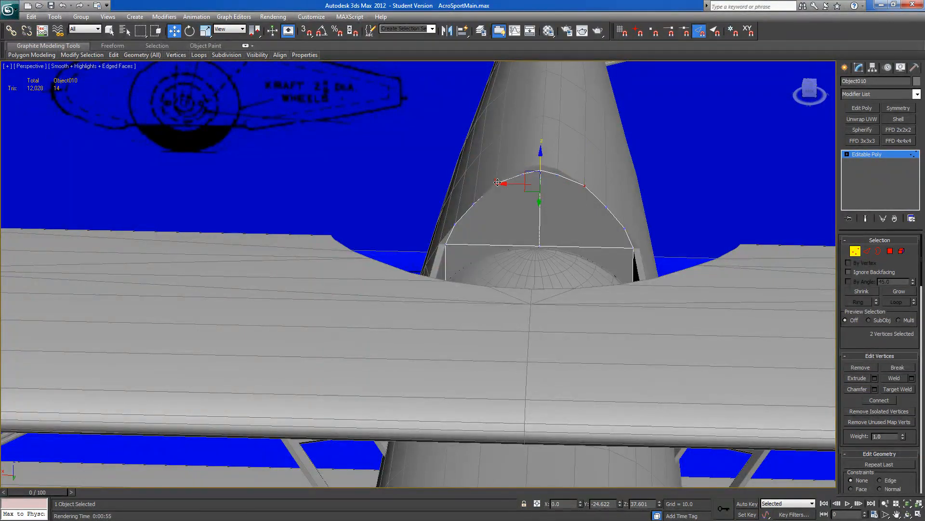
{"action": "left_click", "coordinate": [204, 31]}
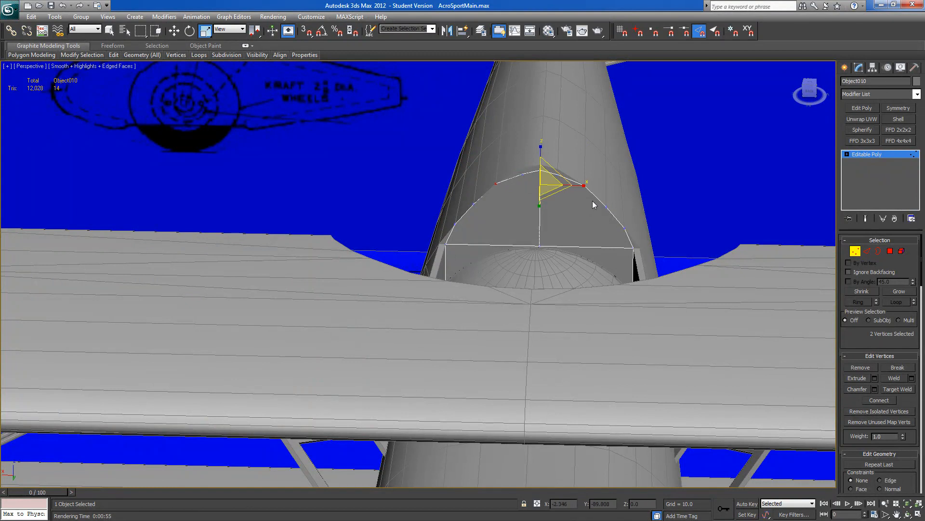
{"action": "left_click_drag", "start_coordinate": [586, 185], "coordinate": [576, 188]}
{"action": "left_click", "coordinate": [606, 207]}
{"action": "left_click", "coordinate": [474, 205], "text": "ctrl"}
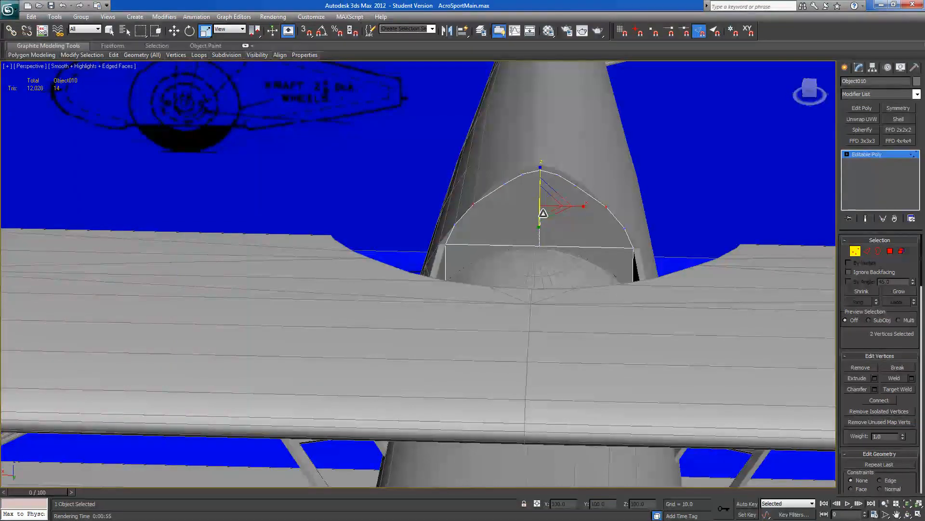
{"action": "left_click_drag", "start_coordinate": [585, 207], "coordinate": [577, 211]}
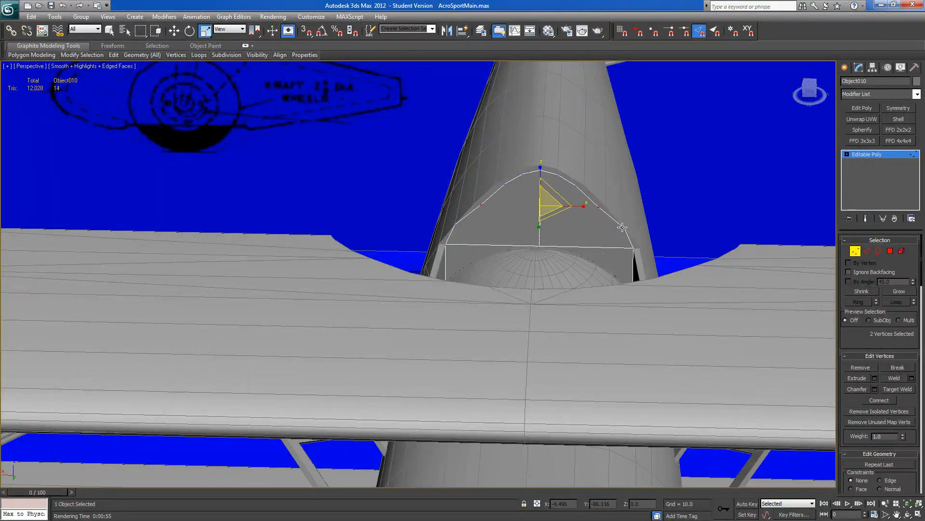
- Scale the arch's lowest vertex pair and the side corner pair below it inward along X, leaving a narrow gap to the fuselage
{"action": "left_click", "coordinate": [622, 227]}
{"action": "left_click", "coordinate": [455, 225], "text": "ctrl"}
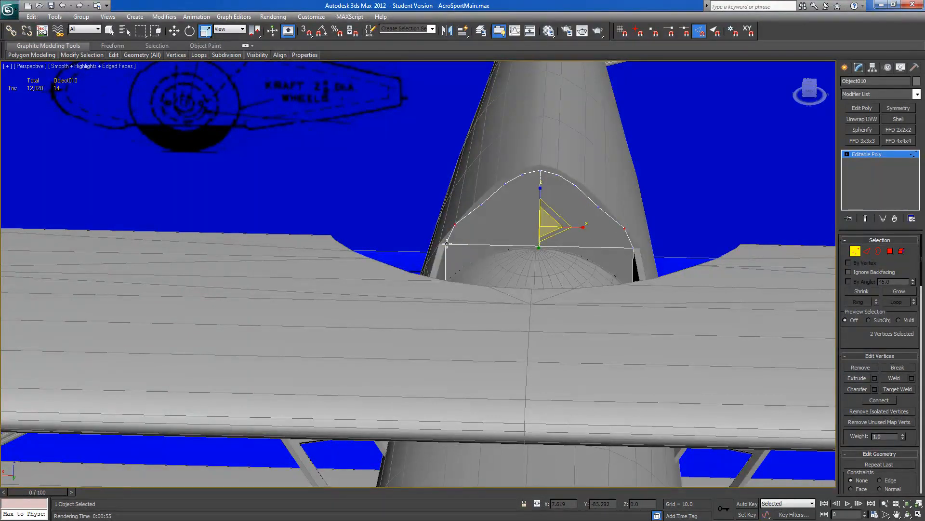
{"action": "left_click", "coordinate": [447, 244], "text": "ctrl"}
{"action": "left_click", "coordinate": [633, 246], "text": "ctrl"}
{"action": "left_click_drag", "start_coordinate": [585, 238], "coordinate": [454, 222]}
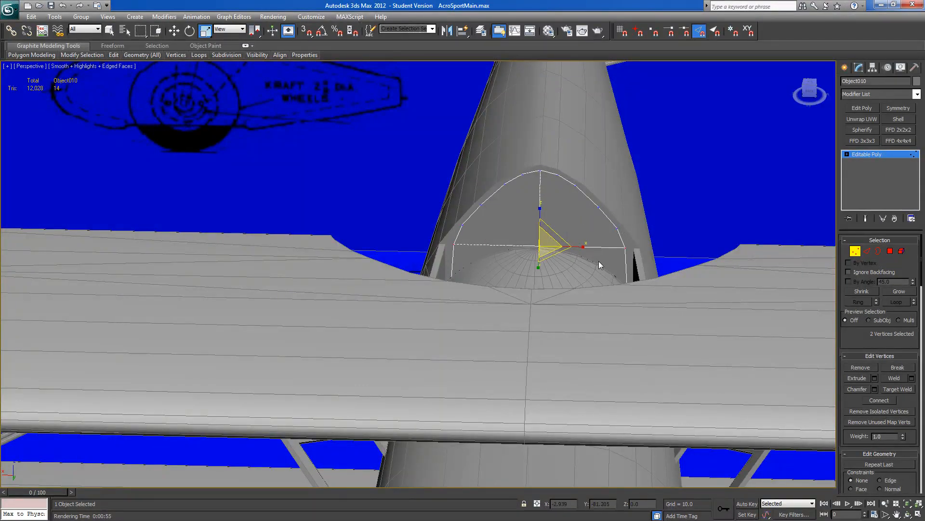
{"action": "left_click_drag", "start_coordinate": [586, 246], "coordinate": [587, 246]}
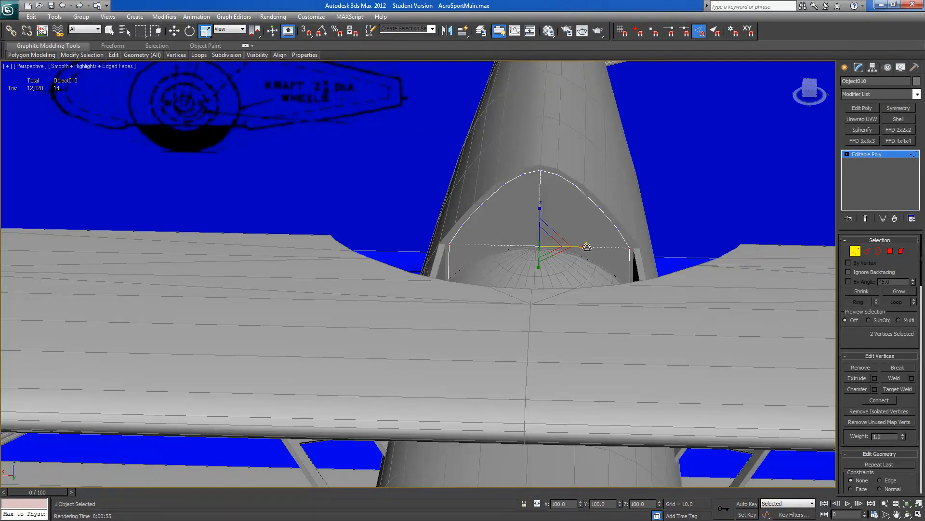
- Scale the panel's two bottom corner vertices inward along X to about 98%
{"action": "middle_click_drag", "start_coordinate": [587, 248], "coordinate": [609, 303], "text": "alt"}
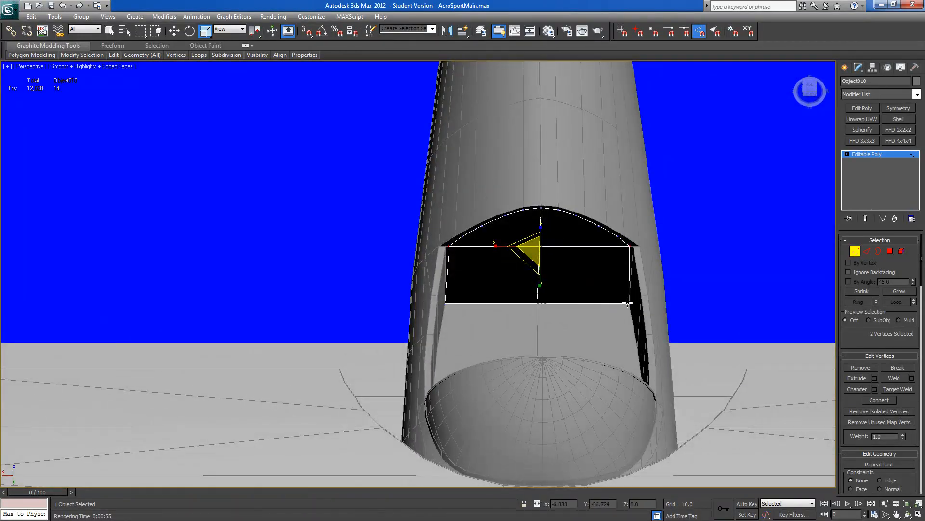
{"action": "left_click", "coordinate": [627, 305]}
{"action": "left_click", "coordinate": [445, 302], "text": "ctrl"}
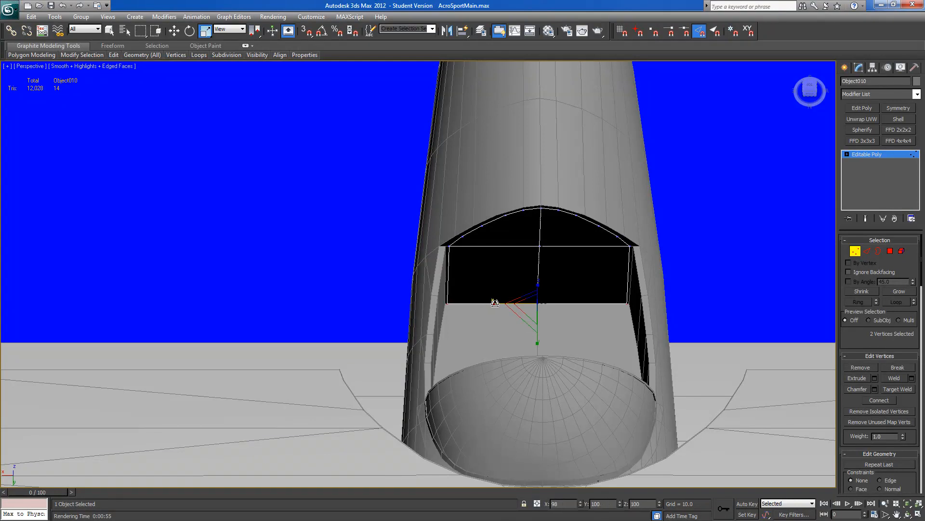
{"action": "middle_click_drag", "start_coordinate": [495, 302], "coordinate": [516, 277], "text": "alt"}
- Select the panel's four polygons and extrude them with a height of 0.129
{"action": "left_click", "coordinate": [890, 251], "text": "ctrl"}
{"action": "middle_click_drag", "start_coordinate": [798, 254], "coordinate": [626, 236], "text": "alt"}
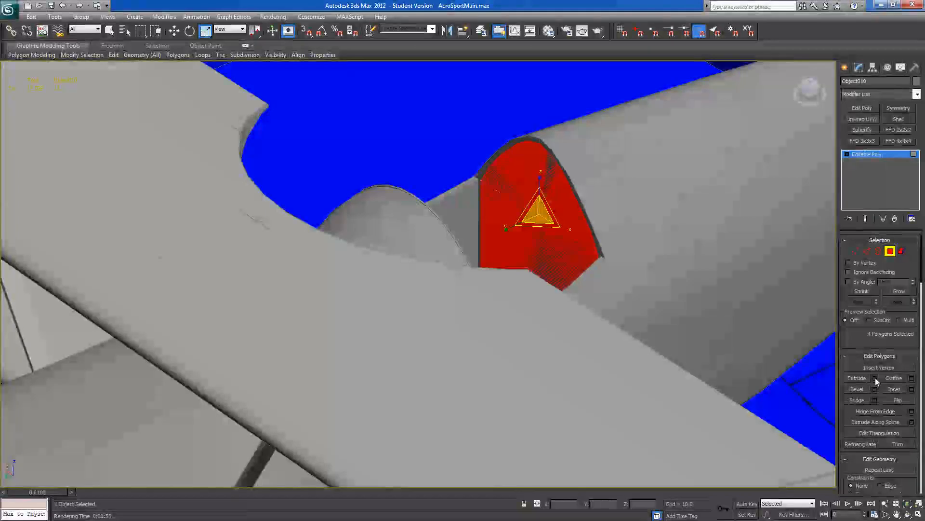
{"action": "left_click", "coordinate": [876, 377]}
{"action": "middle_click_drag", "start_coordinate": [617, 314], "coordinate": [606, 328], "text": "alt"}
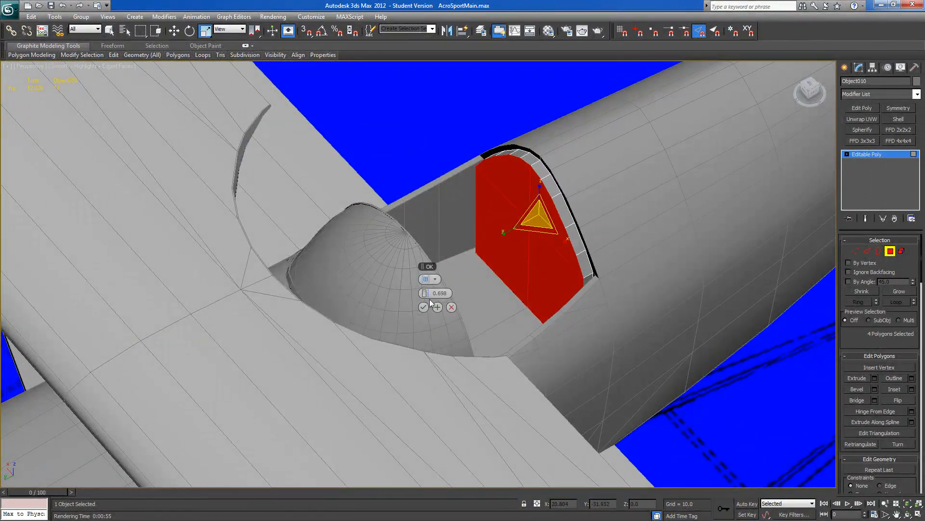
{"action": "left_click_drag", "start_coordinate": [427, 296], "coordinate": [410, 295]}
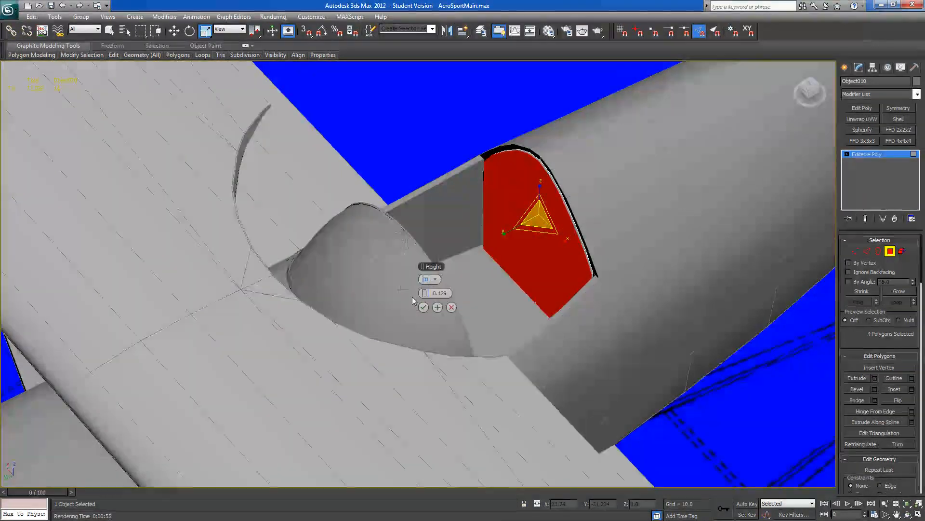
{"action": "left_click", "coordinate": [424, 307]}
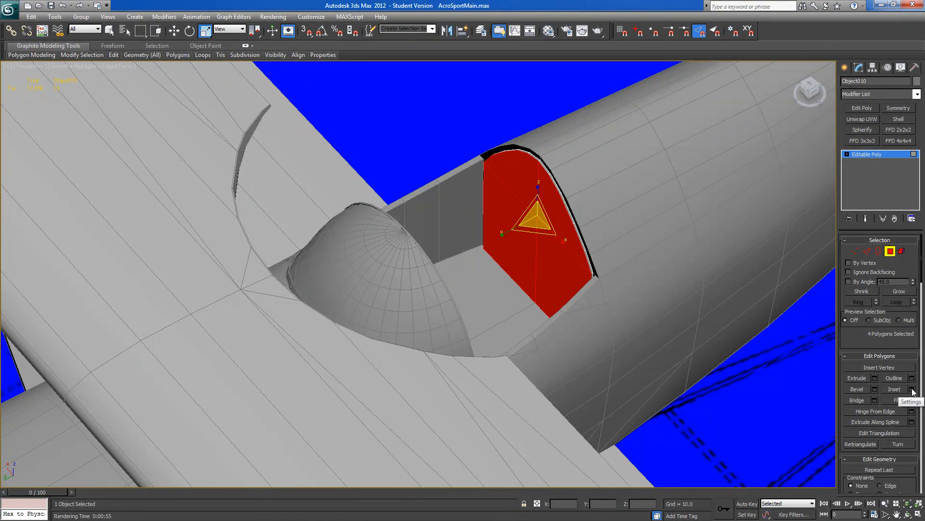
- Bevel the panel's front polygons inward with height 0.042 and outline -0.042, applying it so that another bevel can follow
{"action": "left_click", "coordinate": [875, 389]}
{"action": "scroll", "coordinate": [584, 295], "scroll_direction": "up", "scroll_amount": 5}
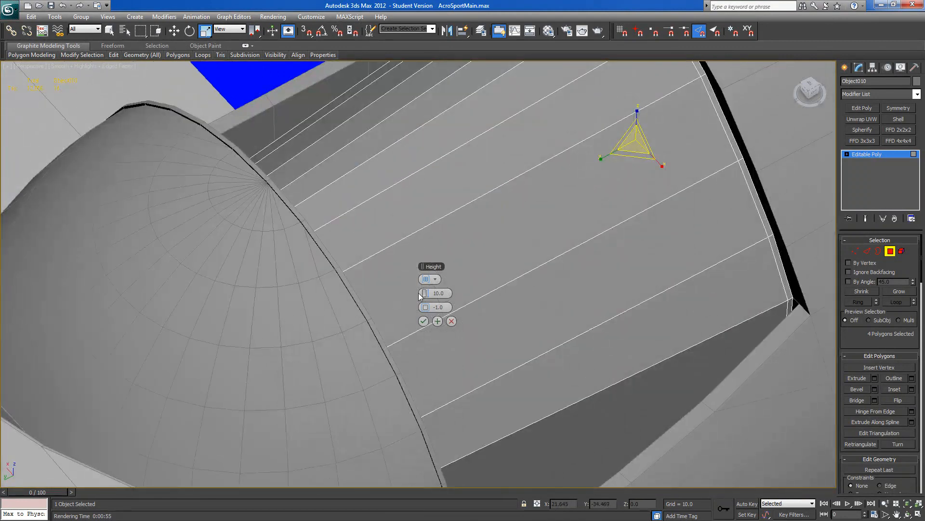
{"action": "left_click_drag", "start_coordinate": [415, 293], "coordinate": [415, 308]}
{"action": "scroll", "coordinate": [584, 289], "scroll_direction": "down", "scroll_amount": 5}
{"action": "middle_click_drag", "start_coordinate": [584, 289], "coordinate": [492, 303], "text": "alt"}
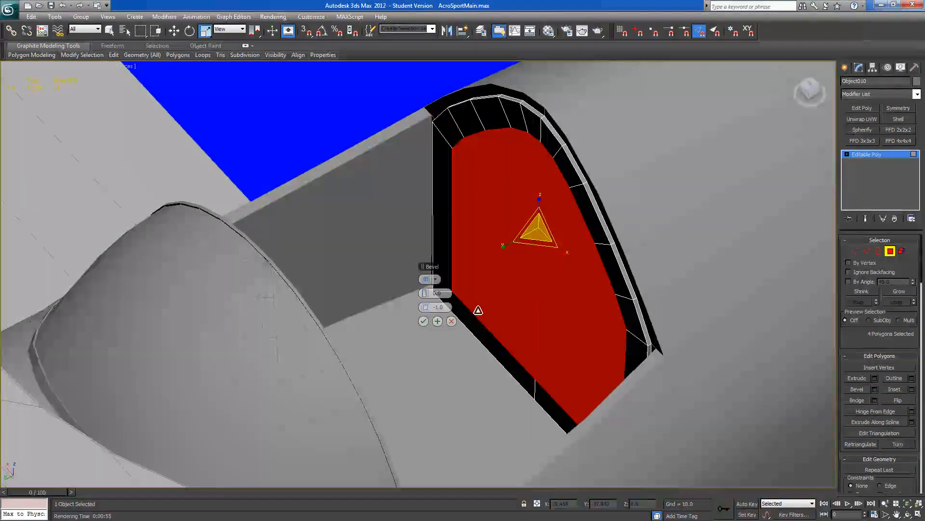
{"action": "mouse_move", "coordinate": [425, 307]}
{"action": "left_mouse_down"}
{"action": "mouse_move", "coordinate": [424, 291]}
{"action": "mouse_move", "coordinate": [424, 323]}
{"action": "left_mouse_up"}
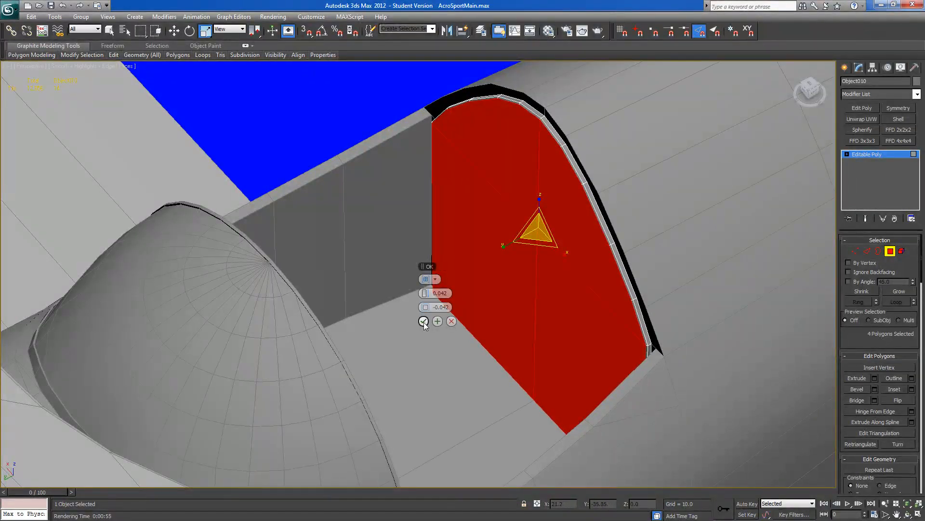
{"action": "left_click", "coordinate": [437, 321]}
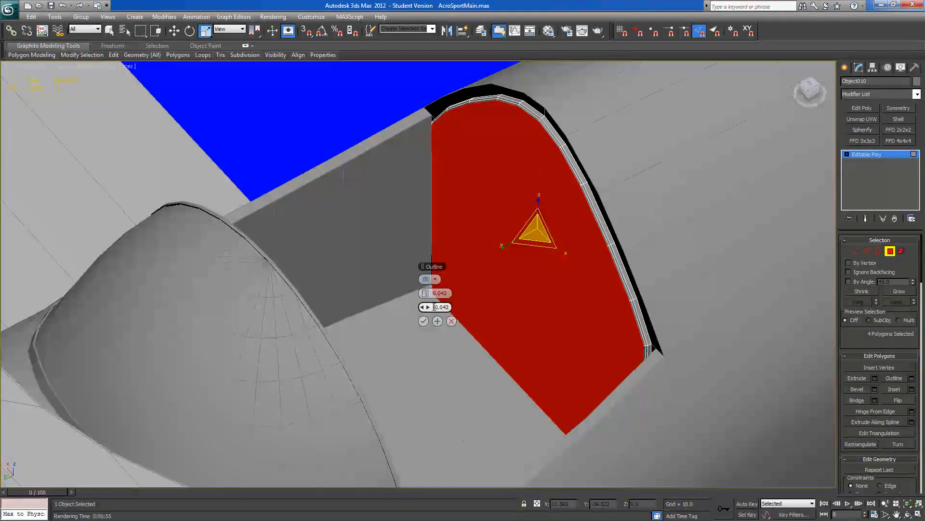
- Bevel the front polygons outward with height 0.042 and outline 0.053, applying it so that another bevel can follow
{"action": "left_click_drag", "start_coordinate": [426, 309], "coordinate": [428, 306]}
{"action": "middle_click_drag", "start_coordinate": [434, 332], "coordinate": [429, 352], "text": "alt"}
{"action": "middle_click_drag", "start_coordinate": [410, 341], "coordinate": [410, 332], "text": "alt"}
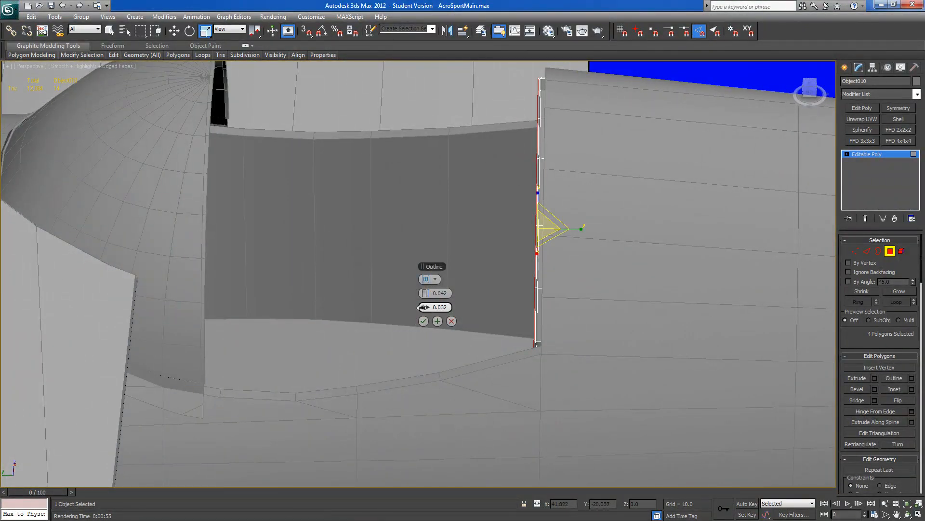
{"action": "left_click_drag", "start_coordinate": [423, 307], "coordinate": [420, 307]}
{"action": "middle_click_drag", "start_coordinate": [426, 319], "coordinate": [465, 337], "text": "alt"}
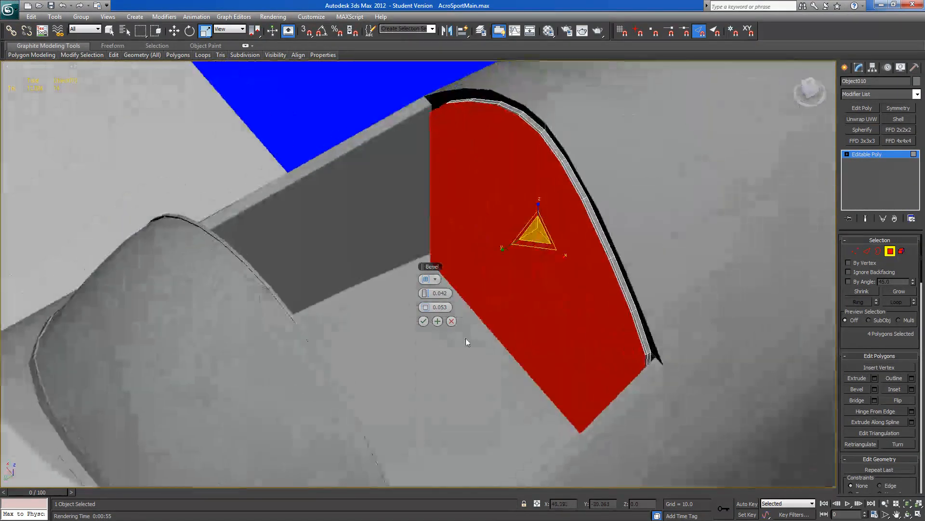
{"action": "left_click", "coordinate": [437, 322]}
- Push the front polygons forward with a final bevel of about 0.5 height and an outline of 0
{"action": "middle_click_drag", "start_coordinate": [521, 271], "coordinate": [478, 271], "text": "alt"}
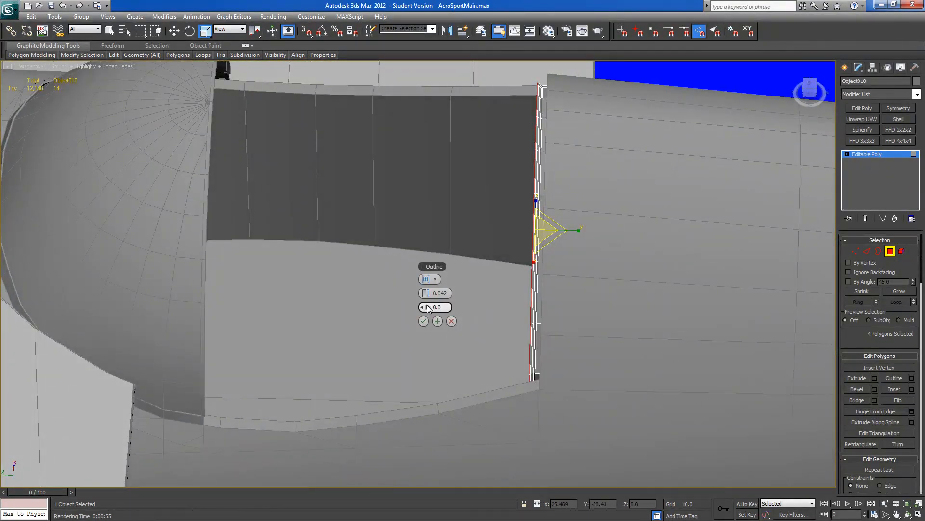
{"action": "left_click_drag", "start_coordinate": [427, 294], "coordinate": [443, 293]}
{"action": "middle_click_drag", "start_coordinate": [495, 313], "coordinate": [449, 332], "text": "alt"}
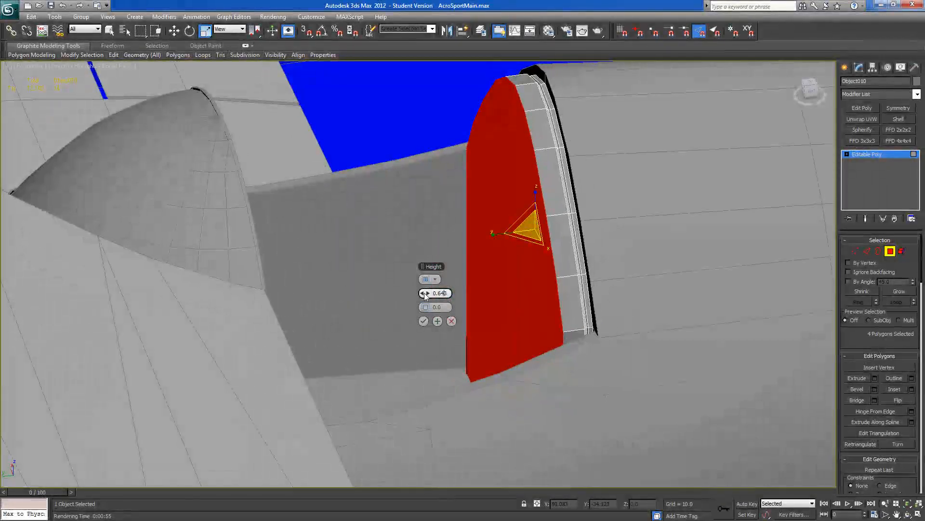
{"action": "left_click_drag", "start_coordinate": [423, 292], "coordinate": [415, 293]}
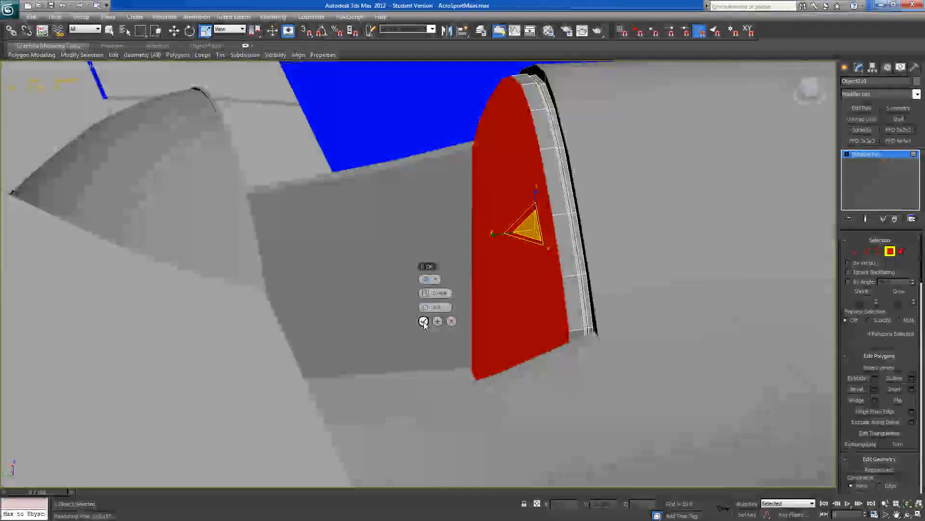
{"action": "left_click", "coordinate": [424, 321]}
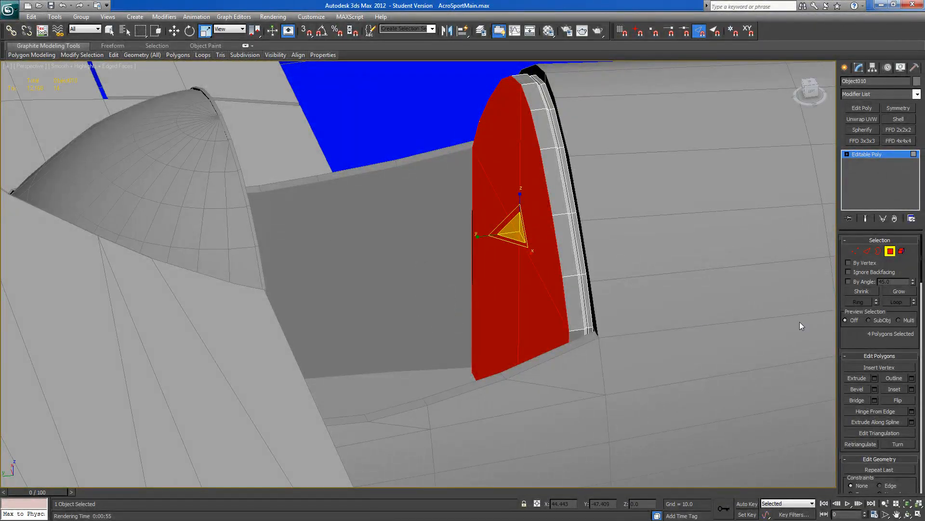
- Chamfer only the outline edges of the panel's front face by about 0.288 with multiple segments, excluding the four inner edges
{"action": "left_click", "coordinate": [867, 251]}
{"action": "middle_click_drag", "start_coordinate": [560, 320], "coordinate": [589, 335], "text": "alt"}
{"action": "left_click", "coordinate": [518, 299], "text": "alt"}
{"action": "left_click", "coordinate": [530, 242], "text": "alt"}
{"action": "left_click", "coordinate": [521, 183], "text": "alt"}
{"action": "left_click", "coordinate": [502, 227], "text": "alt"}
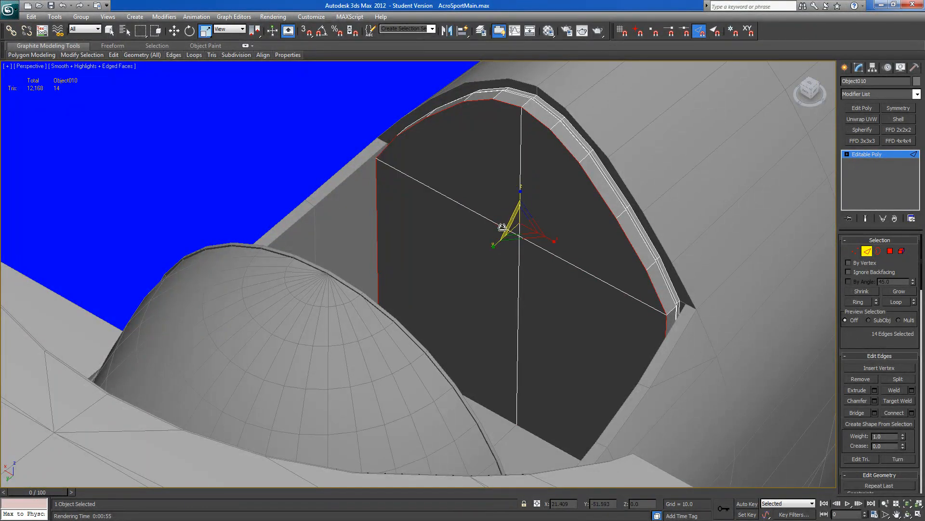
{"action": "middle_click_drag", "start_coordinate": [708, 339], "coordinate": [728, 349], "text": "alt"}
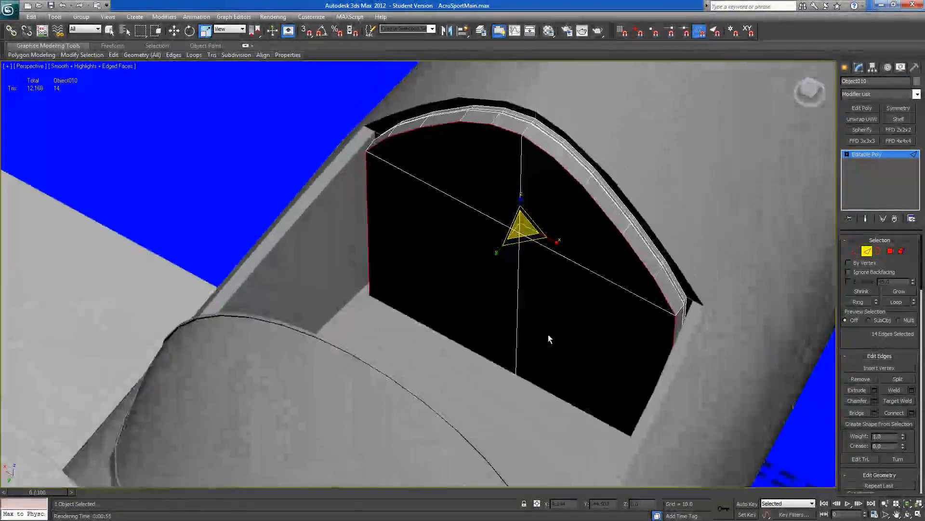
{"action": "middle_click_drag", "start_coordinate": [548, 334], "coordinate": [551, 331], "text": "alt"}
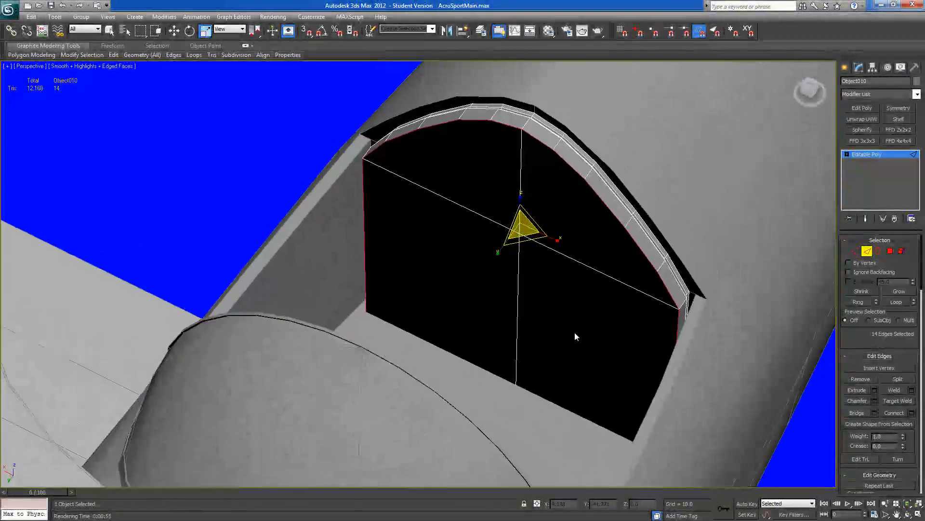
{"action": "left_click", "coordinate": [874, 401]}
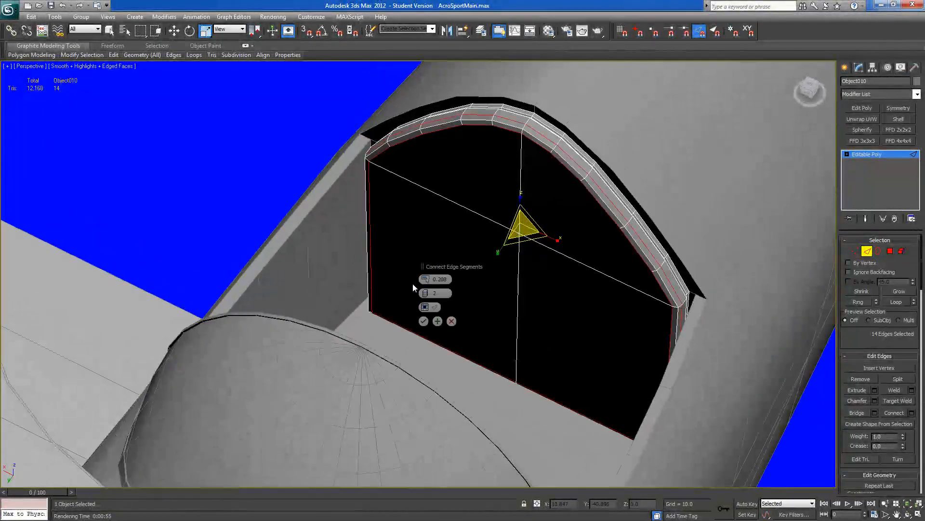
{"action": "left_click_drag", "start_coordinate": [431, 297], "coordinate": [432, 284]}
{"action": "left_click", "coordinate": [424, 321]}
- Select the panel's four front polygons, grow the selection over the rounded rim, and clear the smoothing groups of these polygons
{"action": "middle_click_drag", "start_coordinate": [548, 324], "coordinate": [514, 309], "text": "alt"}
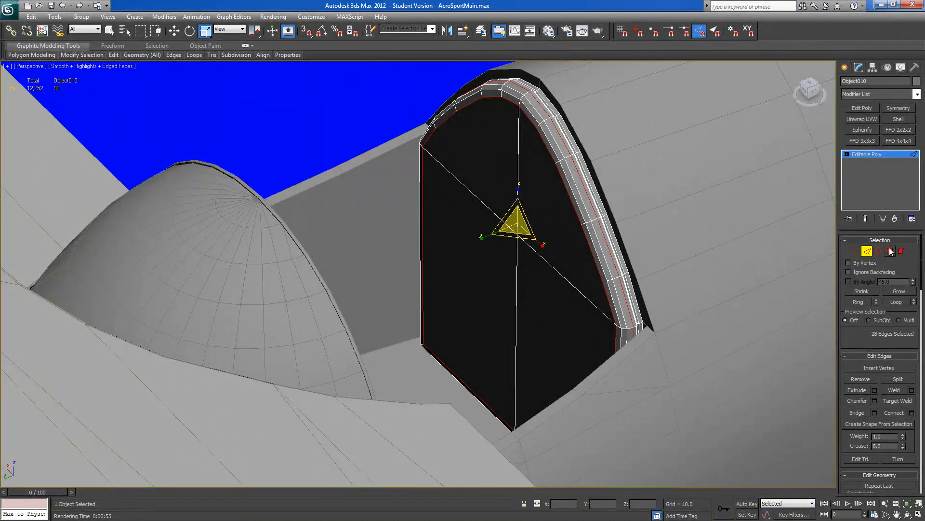
{"action": "left_click", "coordinate": [891, 251]}
{"action": "left_click", "coordinate": [504, 291]}
{"action": "left_click", "coordinate": [521, 221], "text": "ctrl"}
{"action": "left_click", "coordinate": [463, 159], "text": "ctrl"}
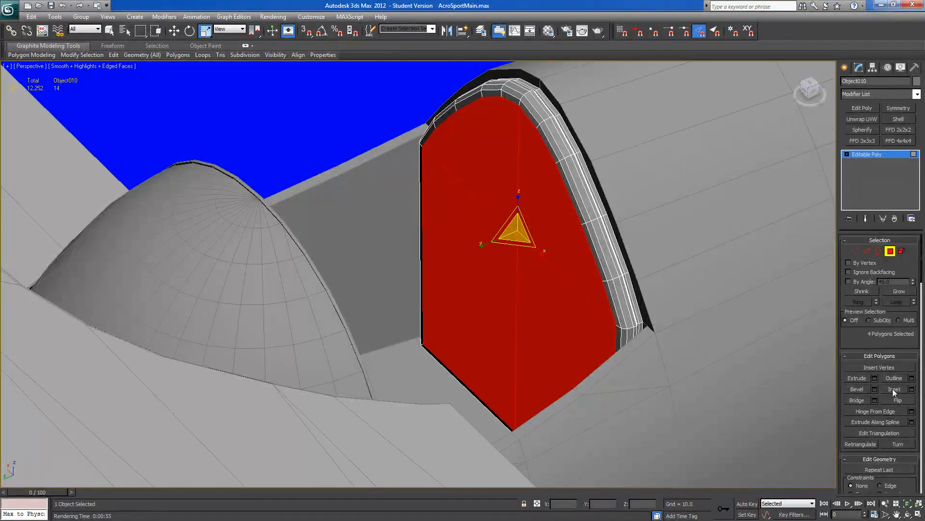
{"action": "left_click", "coordinate": [893, 292]}
{"action": "left_click", "coordinate": [893, 291]}
{"action": "left_click", "coordinate": [894, 291]}
{"action": "left_click", "coordinate": [893, 292]}
{"action": "left_click", "coordinate": [893, 292]}
{"action": "middle_click_drag", "start_coordinate": [557, 314], "coordinate": [533, 320], "text": "alt"}
{"action": "left_click", "coordinate": [900, 292]}
{"action": "middle_click_drag", "start_coordinate": [475, 323], "coordinate": [501, 337], "text": "alt"}
{"action": "scroll", "coordinate": [848, 356], "scroll_direction": "down", "scroll_amount": 10}
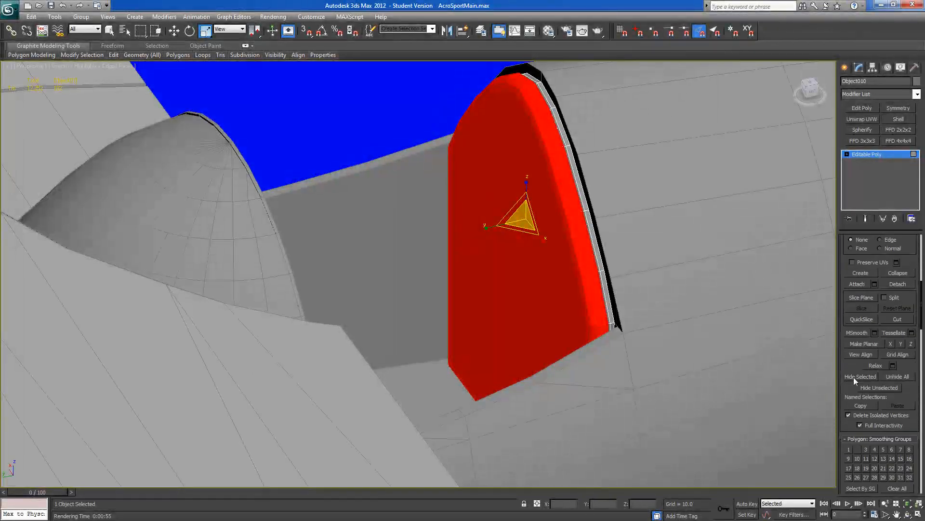
{"action": "scroll", "coordinate": [854, 374], "scroll_direction": "down", "scroll_amount": 4}
{"action": "left_click", "coordinate": [895, 402]}
- Select the panel's outermost rim polygon loop and assign it to smoothing group 2
{"action": "mouse_move", "coordinate": [581, 268]}
{"action": "middle_mouse_down", "text": "alt"}
{"action": "mouse_move", "coordinate": [567, 274]}
{"action": "mouse_move", "coordinate": [574, 279]}
{"action": "middle_mouse_up", "text": "alt"}
{"action": "left_click", "coordinate": [610, 358]}
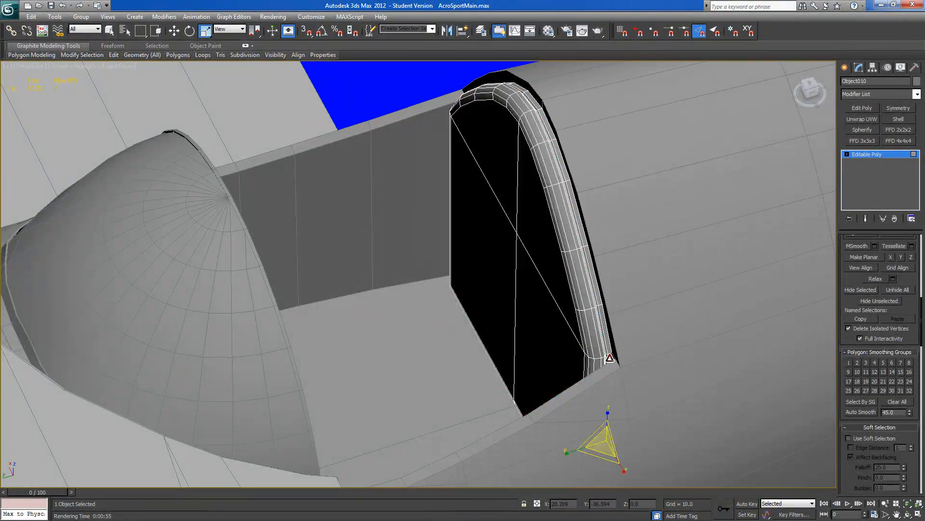
{"action": "left_click", "coordinate": [608, 343], "text": "shift"}
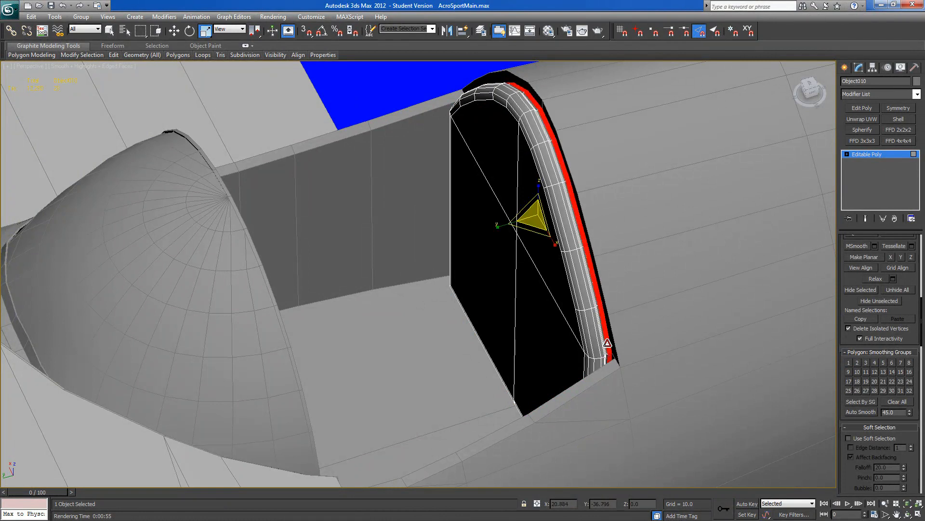
{"action": "left_click", "coordinate": [857, 363]}
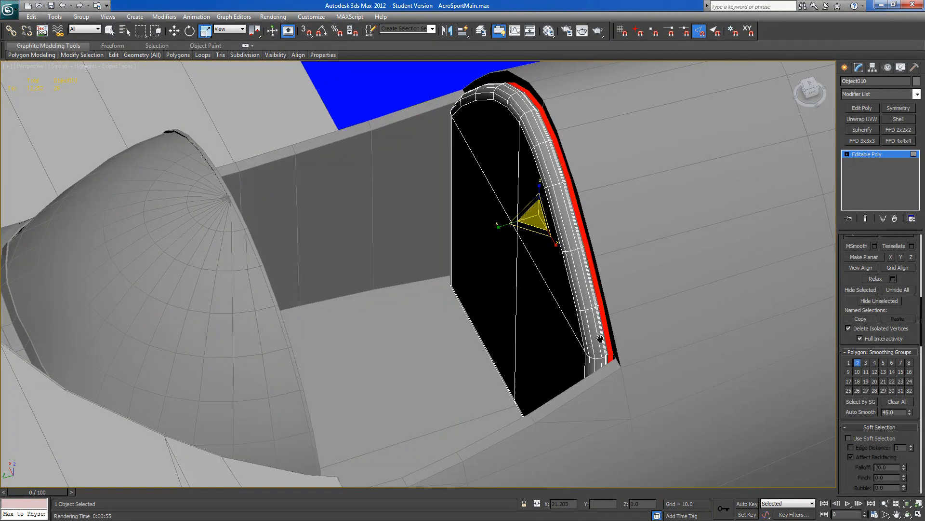
- Select the next polygon loop inward on the panel's rim and assign it to smoothing group 3
{"action": "scroll", "coordinate": [597, 339], "scroll_direction": "up", "scroll_amount": 2}
{"action": "left_click", "coordinate": [679, 327]}
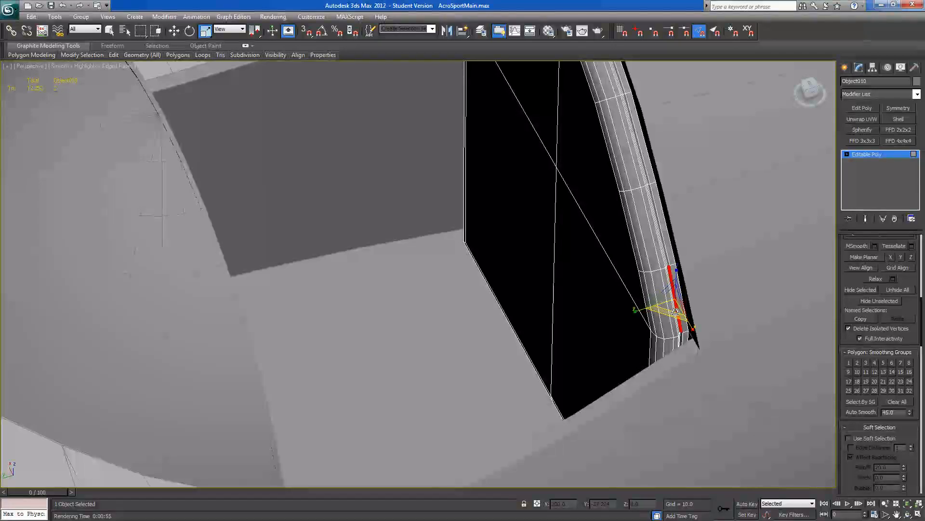
{"action": "left_click", "coordinate": [665, 249], "text": "shift"}
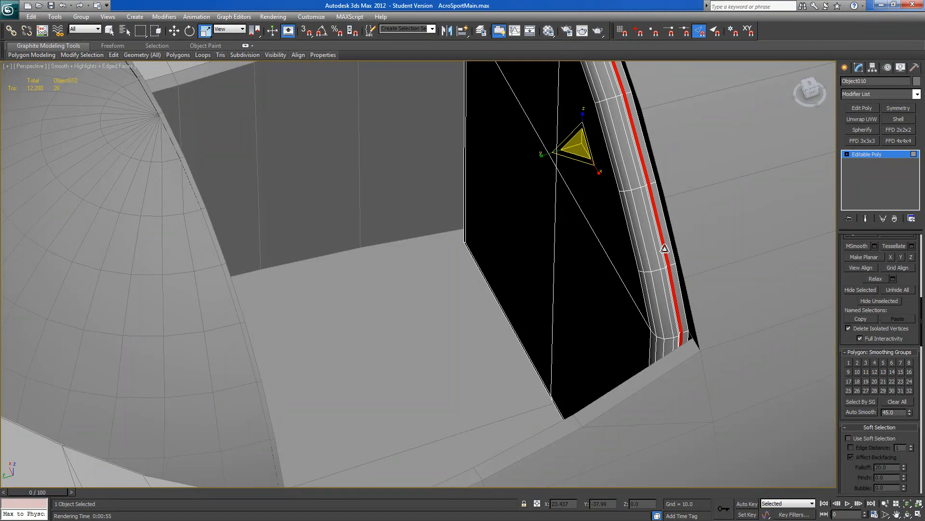
{"action": "left_click", "coordinate": [866, 362]}
- Hide all unselected objects so only the cockpit panel is shown, viewed from its flat side
{"action": "scroll", "coordinate": [596, 371], "scroll_direction": "down", "scroll_amount": 4}
{"action": "right_click", "coordinate": [595, 368]}
{"action": "left_click", "coordinate": [612, 336]}
{"action": "middle_click_drag", "start_coordinate": [602, 335], "coordinate": [649, 258], "text": "alt"}
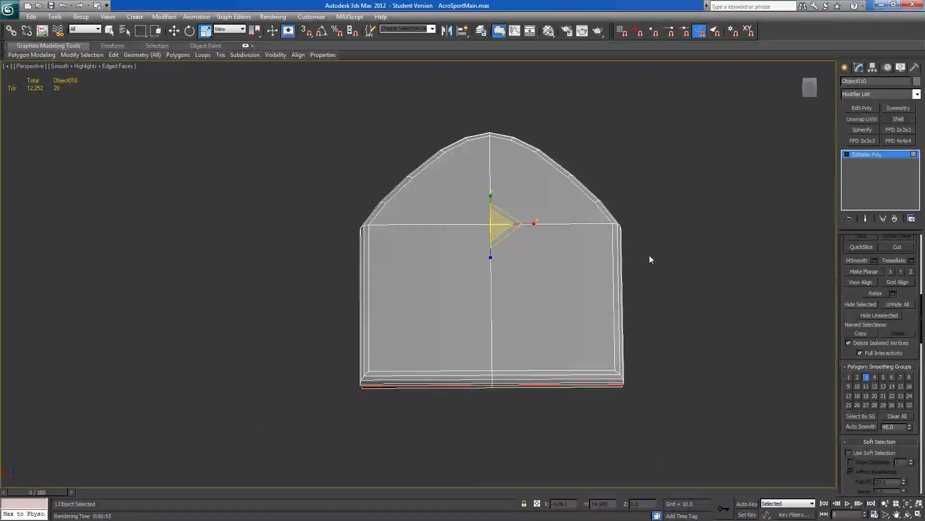
- Delete the polygons along the panel's bottom edge, leaving its large front and back faces out of the selection
{"action": "left_click_drag", "start_coordinate": [556, 432], "coordinate": [429, 372]}
{"action": "left_click", "coordinate": [506, 320], "text": "alt"}
{"action": "left_click", "coordinate": [483, 329], "text": "alt"}
{"action": "middle_click_drag", "start_coordinate": [483, 329], "coordinate": [406, 391], "text": "alt"}
{"action": "key", "text": "Delete"}
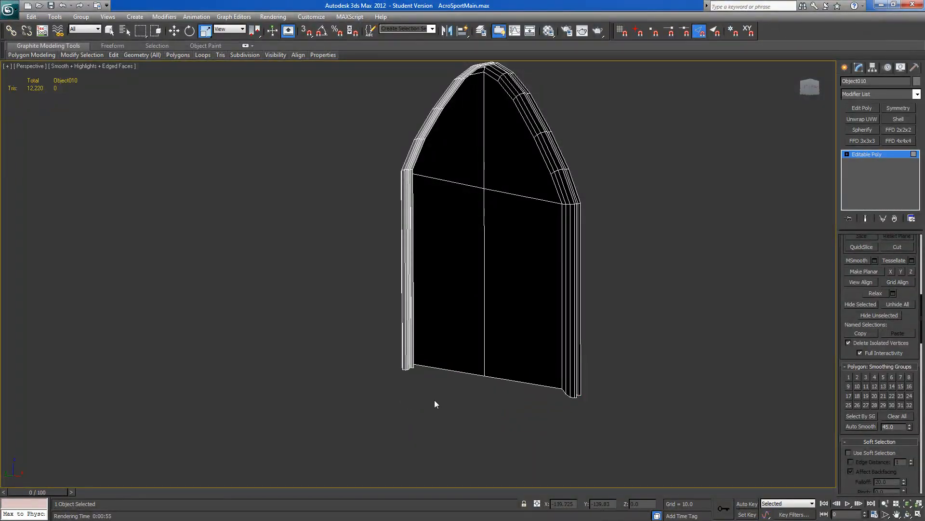
{"action": "middle_click_drag", "start_coordinate": [481, 400], "coordinate": [588, 406], "text": "alt"}
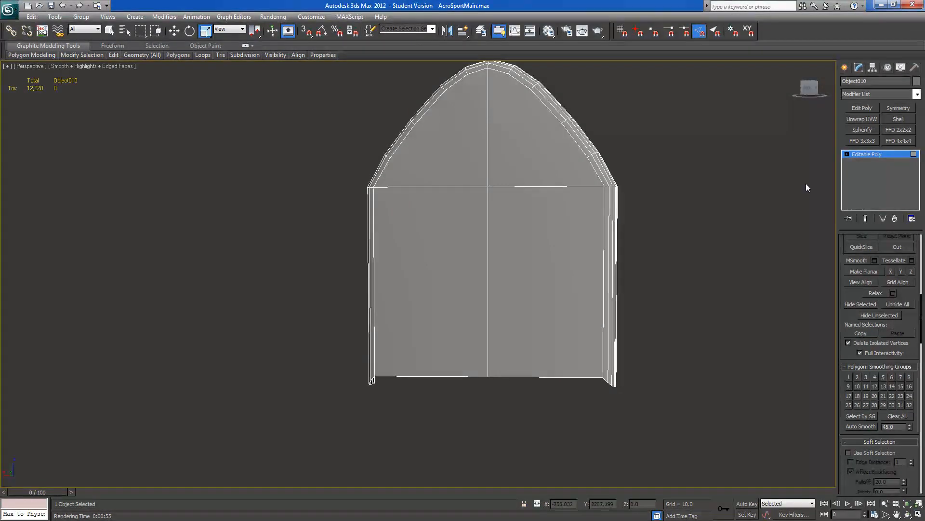
- Select all vertices along the panel's bottom edge and scale them along Z into one flat line
{"action": "left_click", "coordinate": [846, 155]}
{"action": "left_click", "coordinate": [860, 161]}
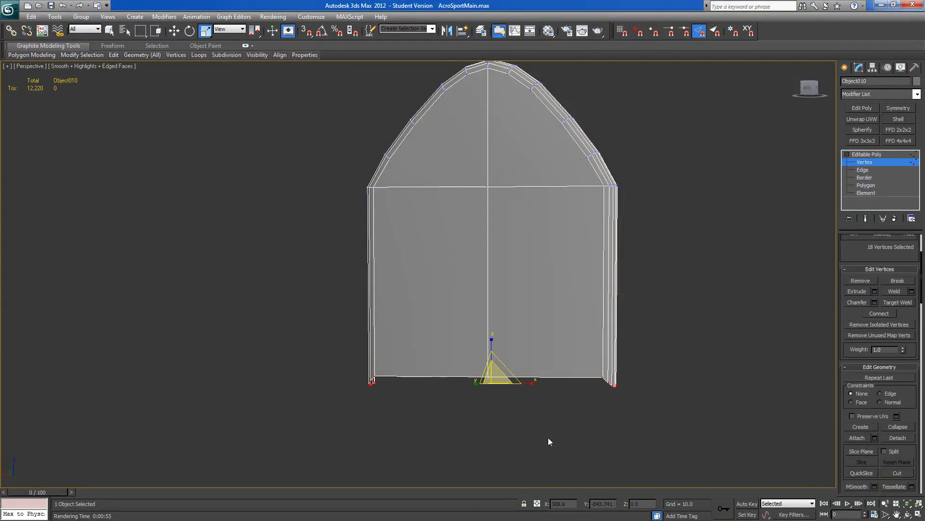
{"action": "left_click_drag", "start_coordinate": [305, 451], "coordinate": [673, 352]}
{"action": "left_click_drag", "start_coordinate": [491, 341], "coordinate": [389, 166]}
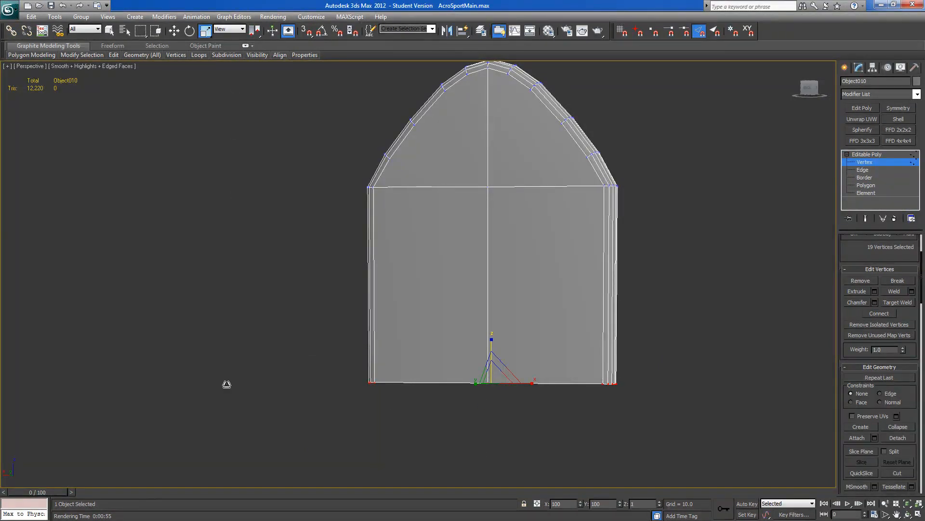
- Unhide all objects and move the panel's bottom vertices slightly down to a Z of about 25.63
{"action": "right_click", "coordinate": [92, 271]}
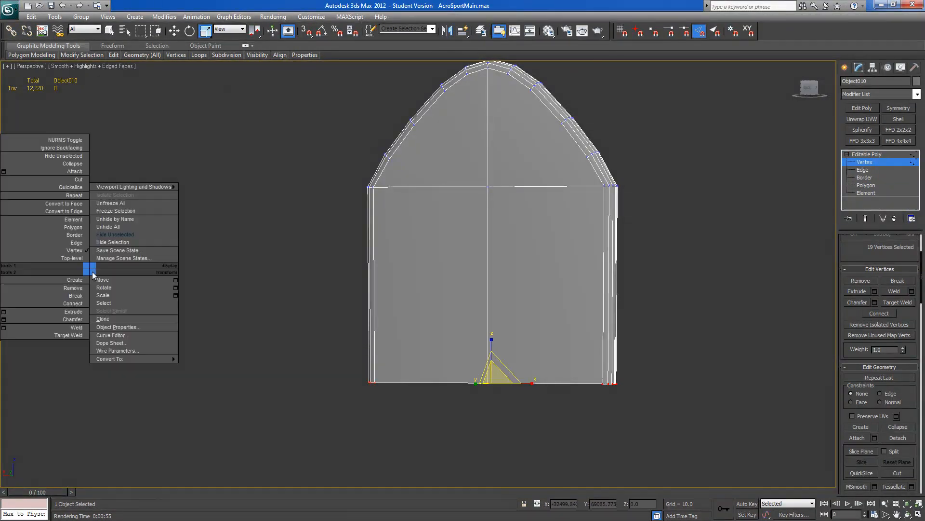
{"action": "left_click", "coordinate": [111, 223]}
{"action": "middle_click_drag", "start_coordinate": [464, 397], "coordinate": [398, 393], "text": "alt"}
{"action": "left_click", "coordinate": [174, 30]}
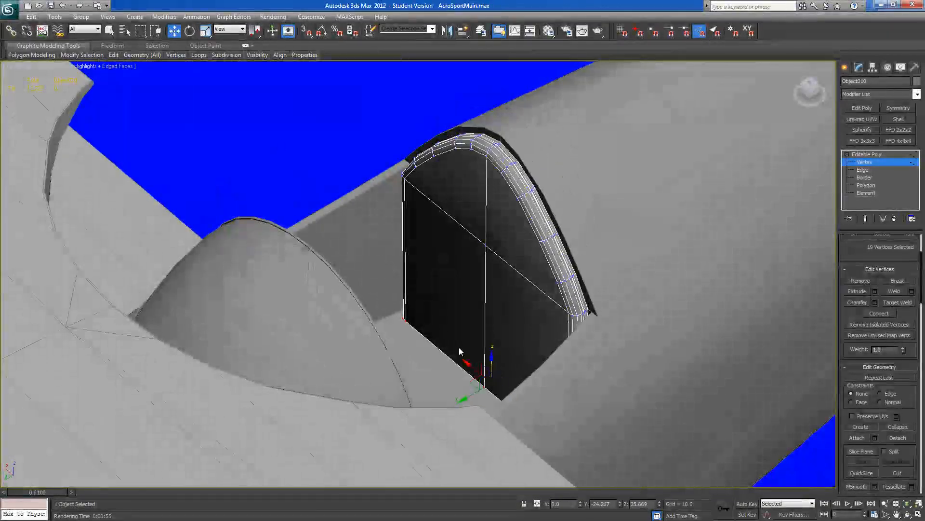
{"action": "left_click_drag", "start_coordinate": [492, 362], "coordinate": [491, 362]}
- Inspect the finished cockpit panel from several angles, render the perspective view, and look over the whole biplane
{"action": "middle_click_drag", "start_coordinate": [492, 361], "coordinate": [437, 284], "text": "alt"}
{"action": "scroll", "coordinate": [491, 310], "scroll_direction": "down", "scroll_amount": 4}
{"action": "scroll", "coordinate": [491, 311], "scroll_direction": "up", "scroll_amount": 2}
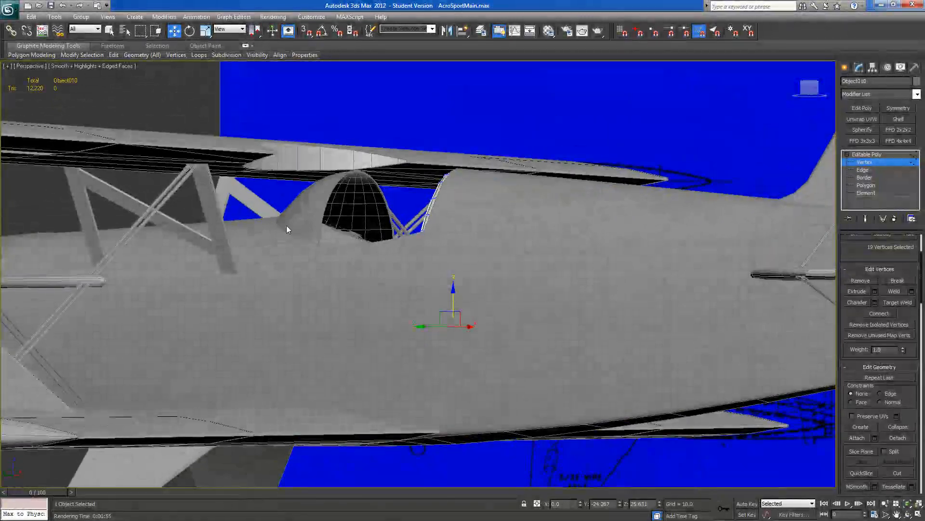
{"action": "middle_click_drag", "start_coordinate": [391, 255], "coordinate": [361, 264], "text": "alt"}
{"action": "middle_click_drag", "start_coordinate": [457, 256], "coordinate": [475, 312], "text": "alt"}
{"action": "scroll", "coordinate": [484, 283], "scroll_direction": "down", "scroll_amount": 3}
{"action": "scroll", "coordinate": [499, 282], "scroll_direction": "down", "scroll_amount": 2}
{"action": "scroll", "coordinate": [451, 286], "scroll_direction": "up", "scroll_amount": 3}
{"action": "scroll", "coordinate": [475, 312], "scroll_direction": "up", "scroll_amount": 2}
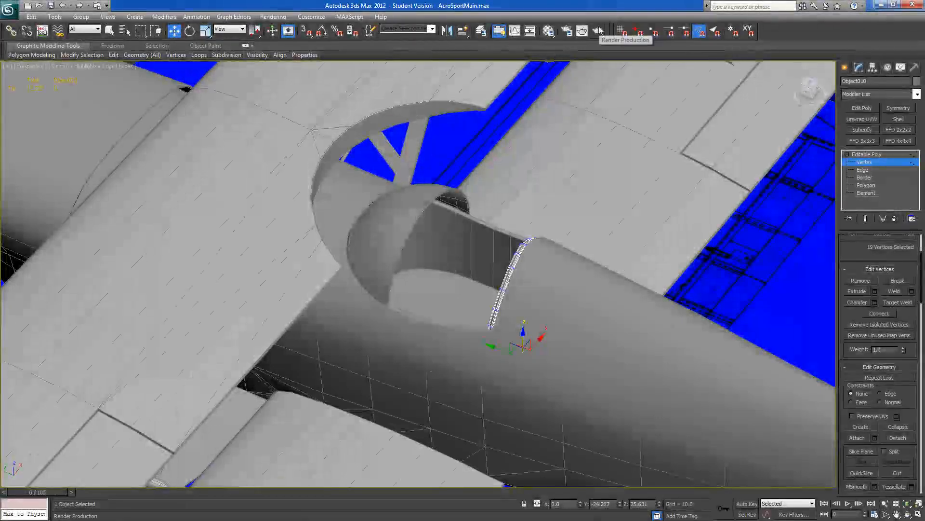
{"action": "left_click", "coordinate": [582, 30]}
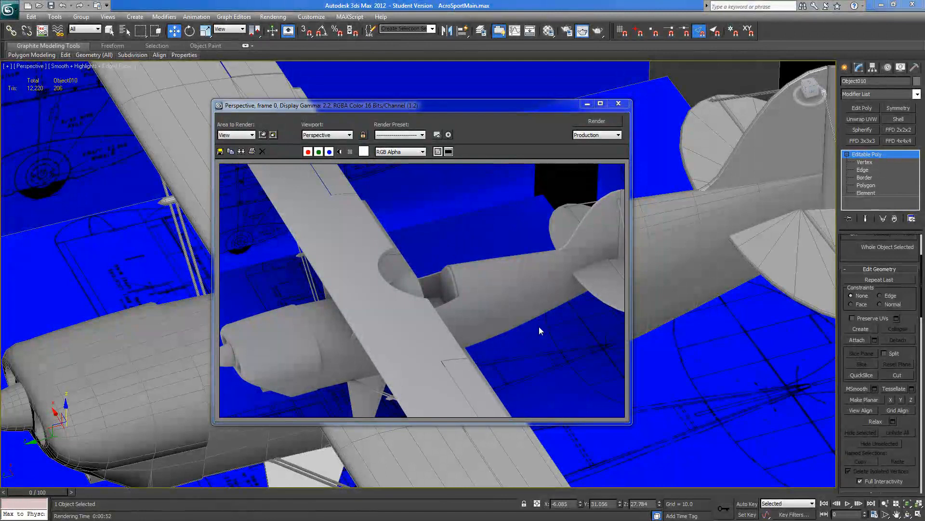
{"action": "left_click", "coordinate": [618, 103]}
{"action": "middle_click_drag", "start_coordinate": [631, 263], "coordinate": [435, 299]}
{"action": "scroll", "coordinate": [508, 268], "scroll_direction": "up", "scroll_amount": 5}
{"action": "scroll", "coordinate": [508, 268], "scroll_direction": "down", "scroll_amount": 5}
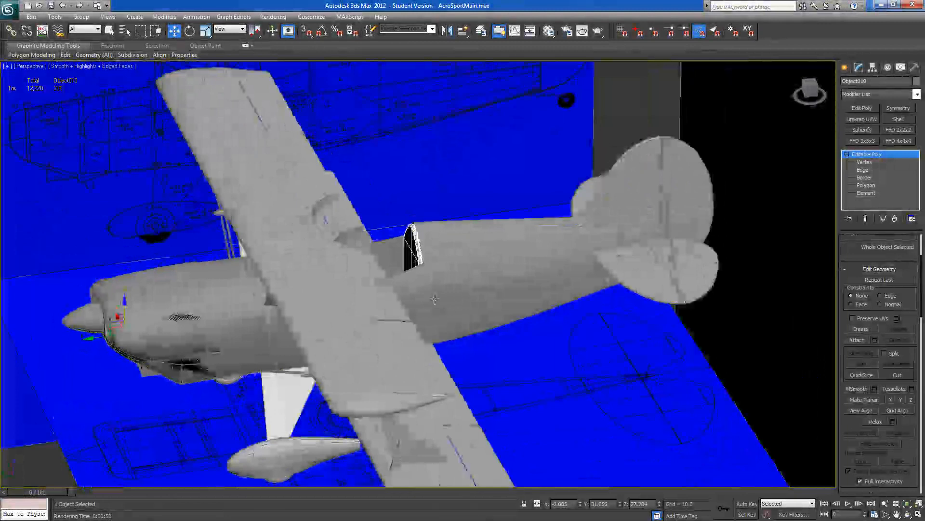
{"action": "middle_click_drag", "start_coordinate": [434, 299], "coordinate": [510, 327], "text": "alt"}
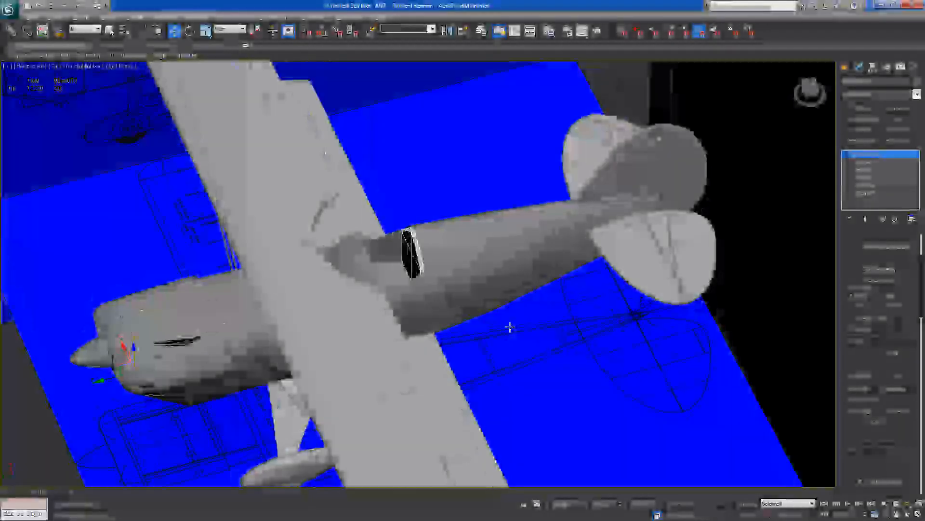
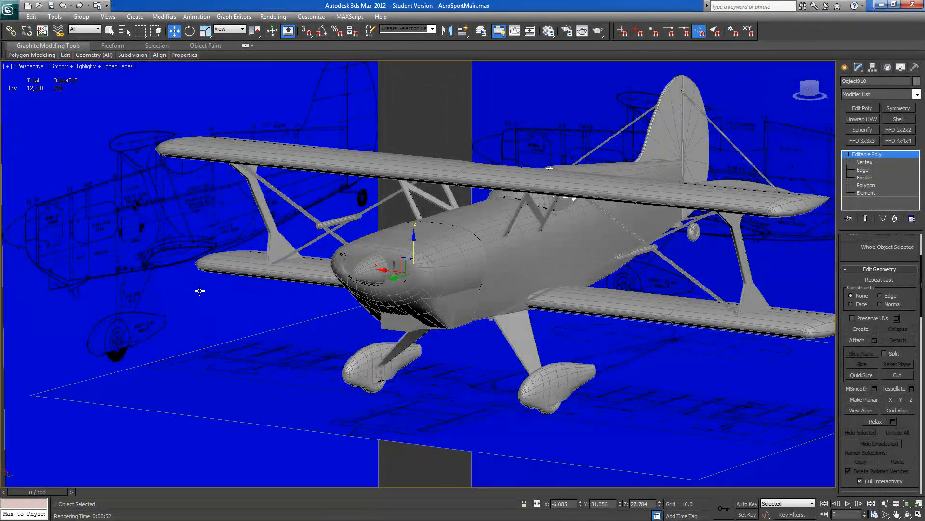
{"action": "scroll", "coordinate": [278, 333], "scroll_direction": "down", "scroll_amount": 3}
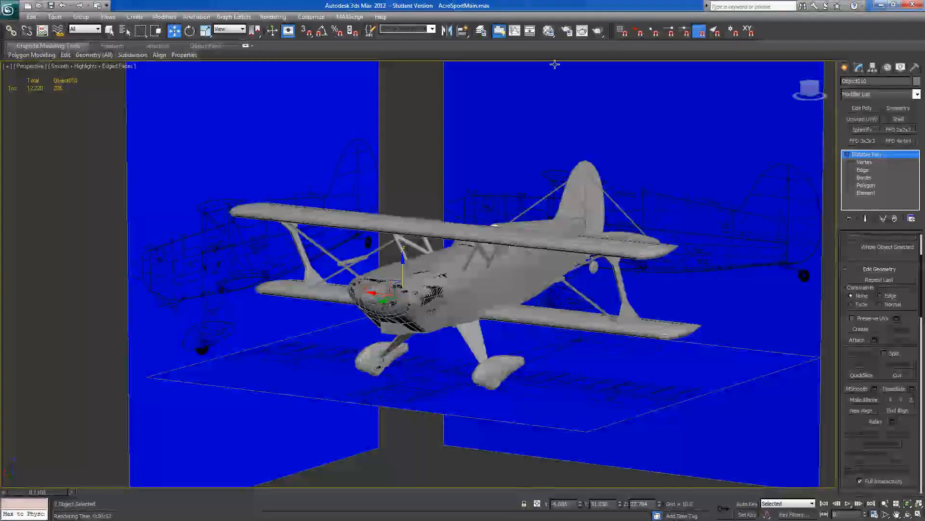
- Clear the Side and Top sub-materials of the 01 - Default material and copy 07 - Default into its sample slot
{"action": "left_click", "coordinate": [548, 31]}
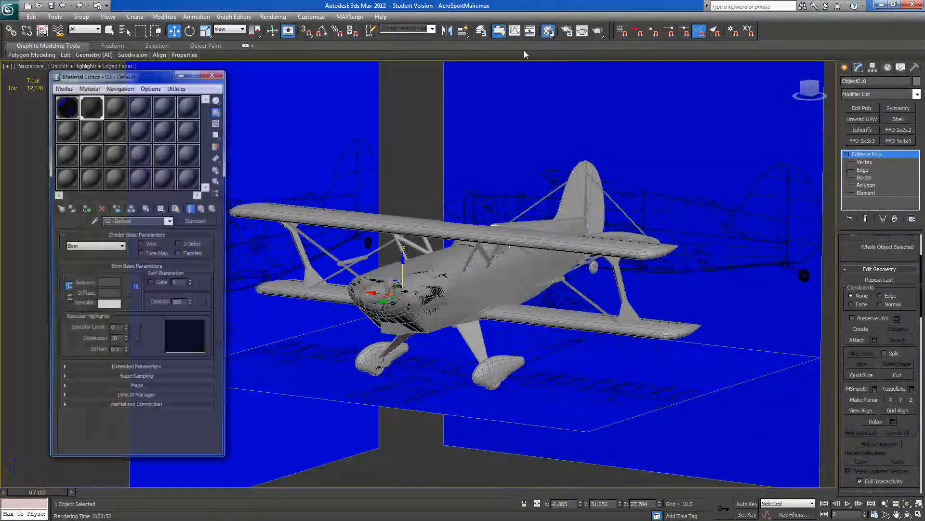
{"action": "left_click", "coordinate": [69, 106]}
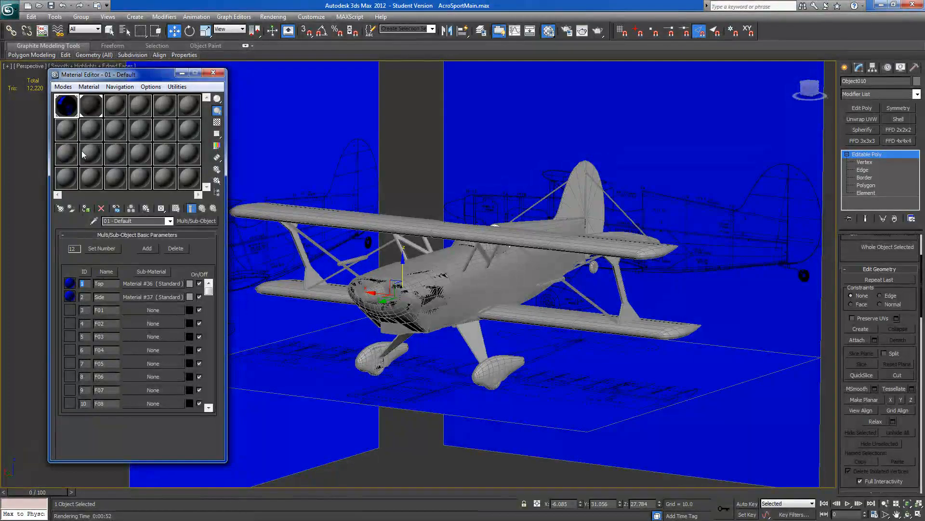
{"action": "right_click", "coordinate": [129, 297]}
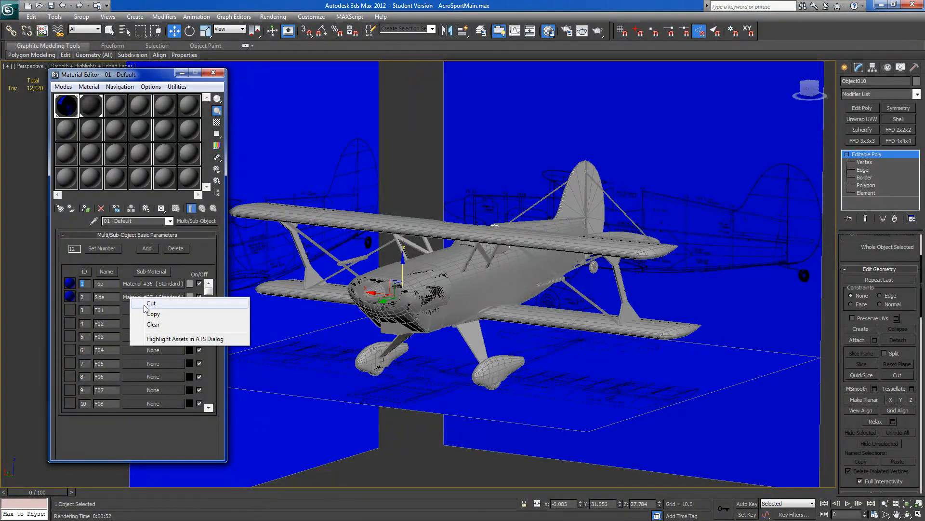
{"action": "left_click", "coordinate": [154, 327]}
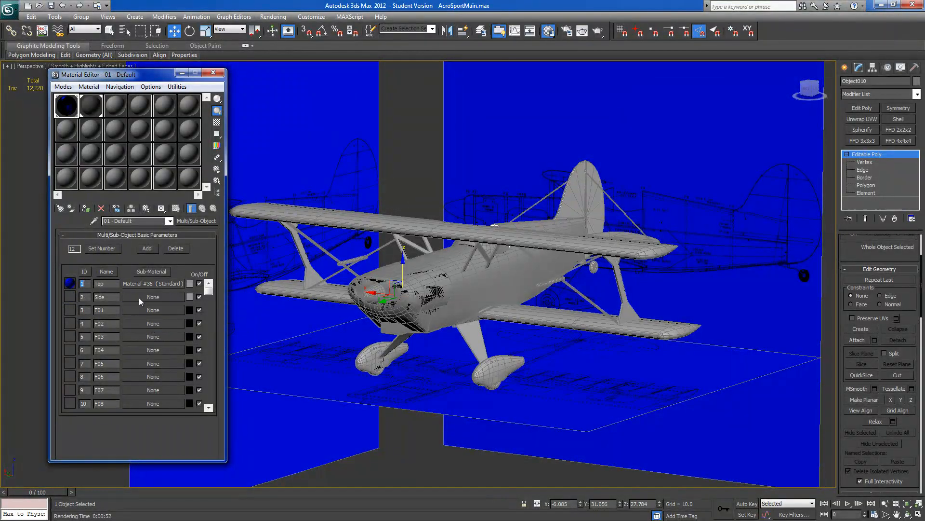
{"action": "right_click", "coordinate": [138, 285]}
{"action": "left_click", "coordinate": [155, 313]}
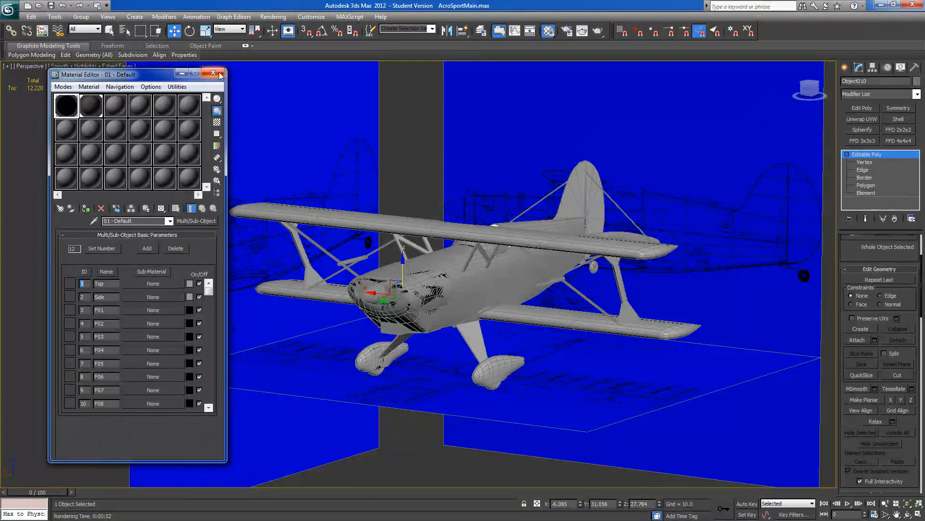
{"action": "left_click_drag", "start_coordinate": [72, 137], "coordinate": [68, 114]}
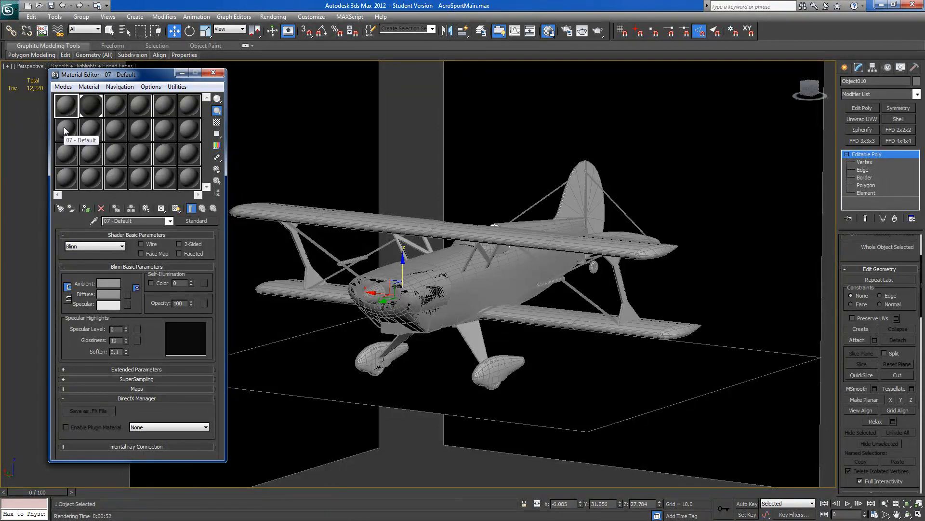
{"action": "left_click", "coordinate": [214, 72]}
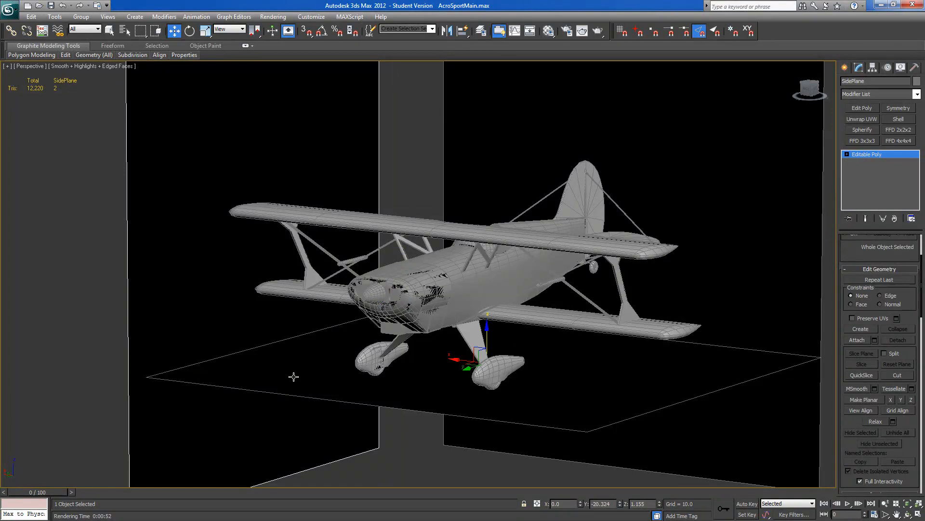
- Delete the two upright blueprint planes, select the ground plane, and render the perspective view
{"action": "left_click", "coordinate": [452, 115], "text": "ctrl"}
{"action": "key", "text": "Delete"}
{"action": "left_click", "coordinate": [462, 367]}
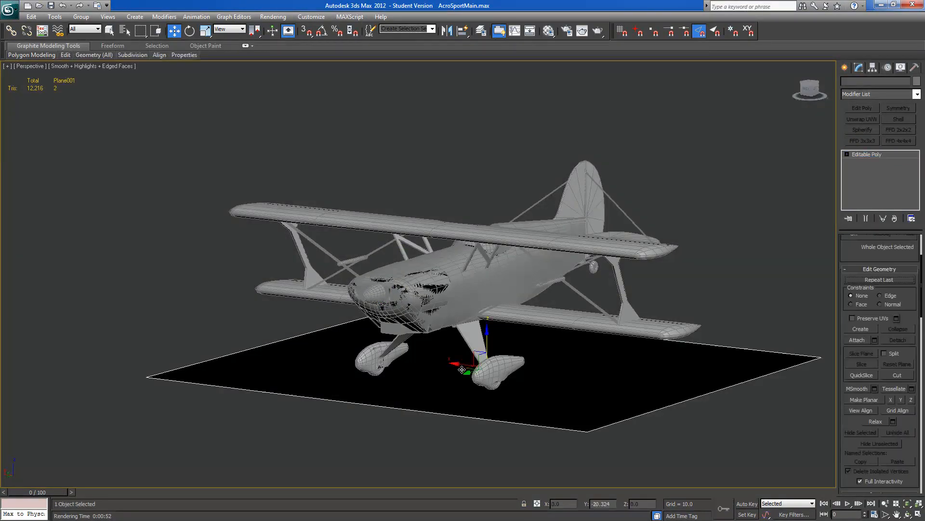
{"action": "left_click", "coordinate": [583, 31]}
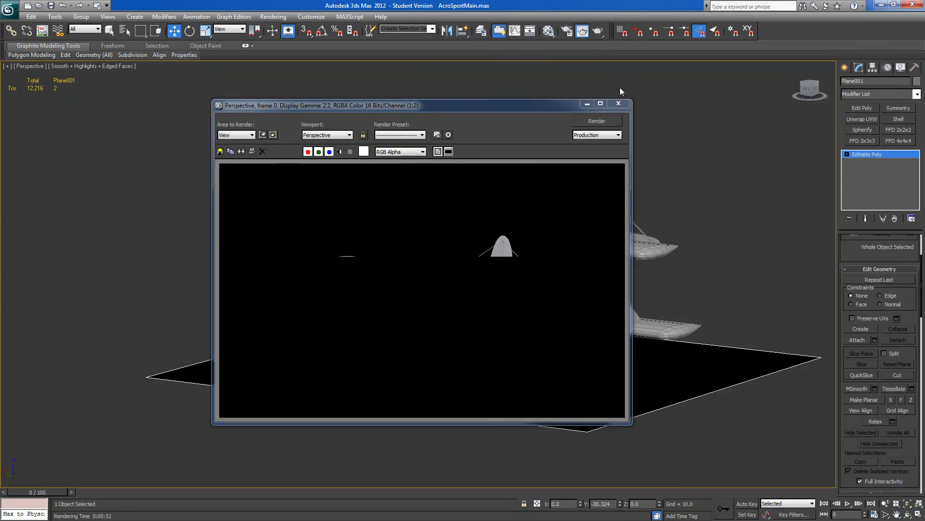
{"action": "left_click", "coordinate": [619, 104]}
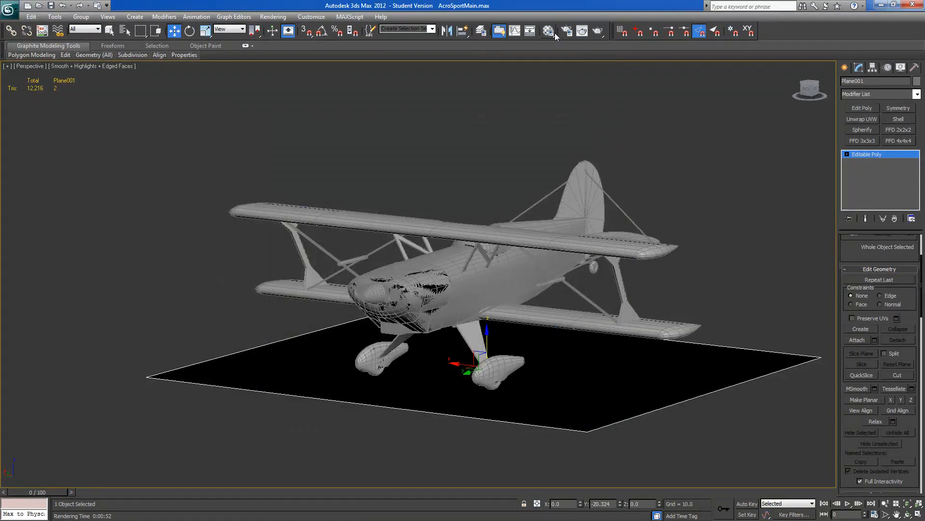
- Assign the 03 - Default material to the ground plane and set its diffuse colour to olive green (RGB 152, 167, 70)
{"action": "key", "text": "m"}
{"action": "left_click_drag", "start_coordinate": [114, 108], "coordinate": [313, 386]}
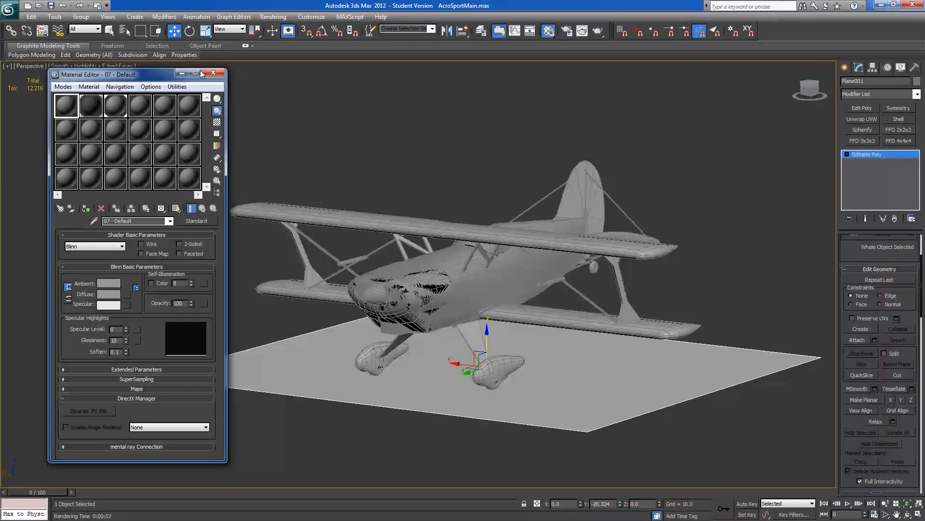
{"action": "left_click", "coordinate": [114, 108]}
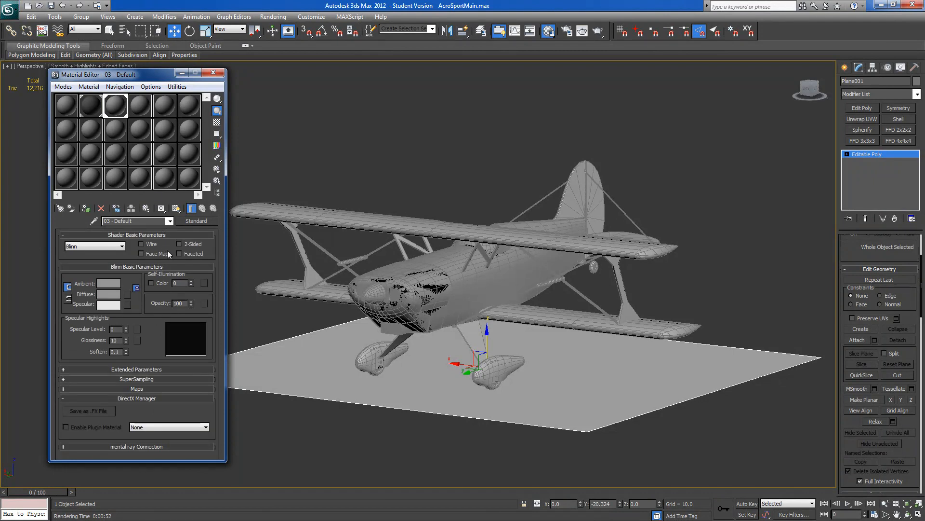
{"action": "left_click", "coordinate": [108, 294]}
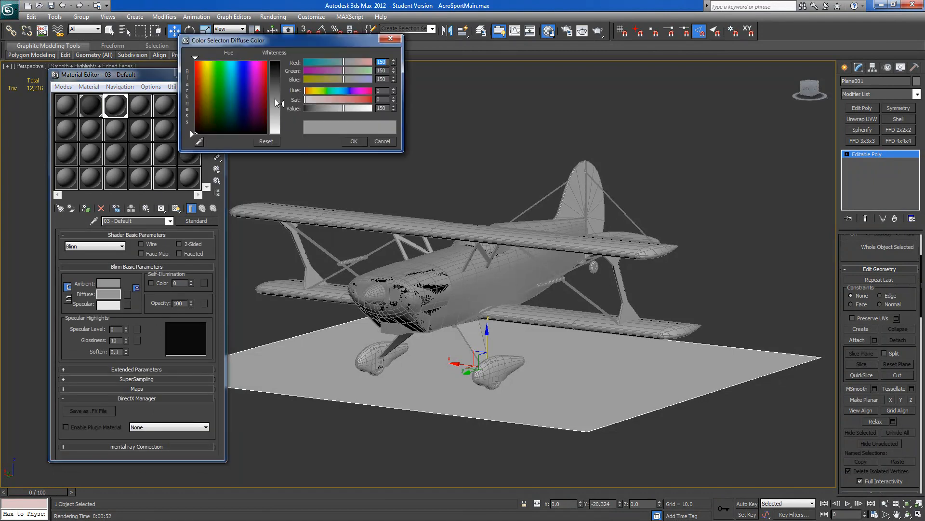
{"action": "left_click_drag", "start_coordinate": [253, 92], "coordinate": [209, 95]}
{"action": "left_click_drag", "start_coordinate": [283, 106], "coordinate": [282, 81]}
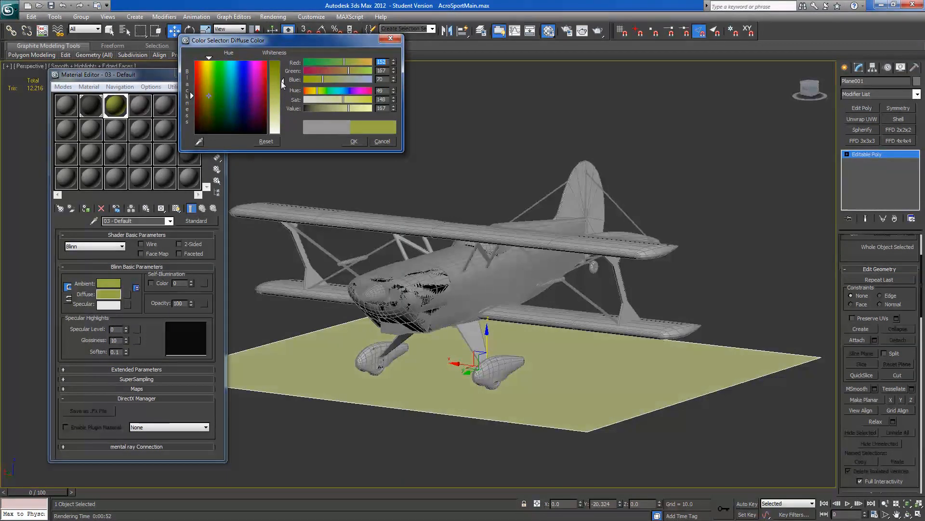
{"action": "left_click", "coordinate": [354, 142]}
- Scale the ground plane up uniformly to about 321 % and close the Material Editor
{"action": "mouse_move", "coordinate": [364, 196]}
{"action": "middle_mouse_down", "text": "alt"}
{"action": "mouse_move", "coordinate": [370, 207]}
{"action": "mouse_move", "coordinate": [372, 199]}
{"action": "middle_mouse_up", "text": "alt"}
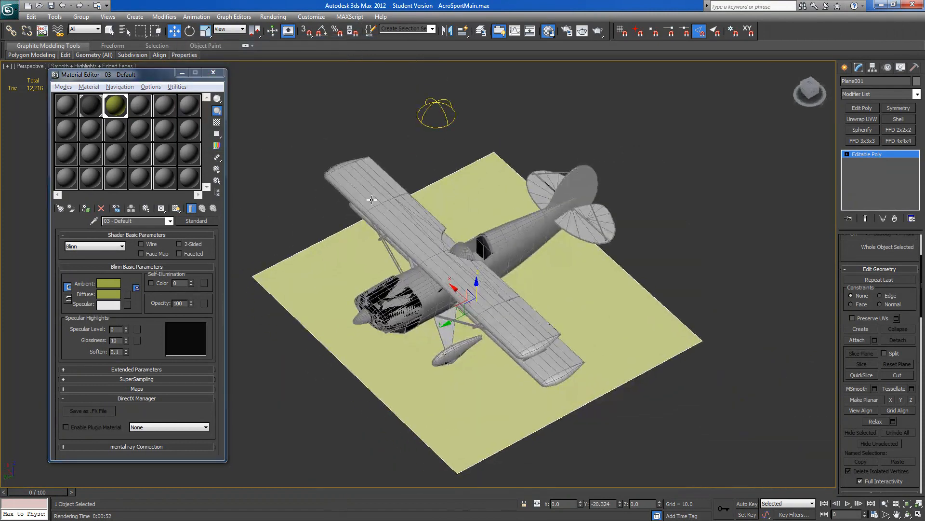
{"action": "left_click", "coordinate": [205, 30]}
{"action": "left_click_drag", "start_coordinate": [474, 313], "coordinate": [562, 165]}
{"action": "scroll", "coordinate": [585, 215], "scroll_direction": "down", "scroll_amount": 3}
{"action": "left_click_drag", "start_coordinate": [425, 282], "coordinate": [523, 147]}
{"action": "scroll", "coordinate": [487, 223], "scroll_direction": "up", "scroll_amount": 8}
{"action": "middle_click_drag", "start_coordinate": [462, 289], "coordinate": [439, 264], "text": "alt"}
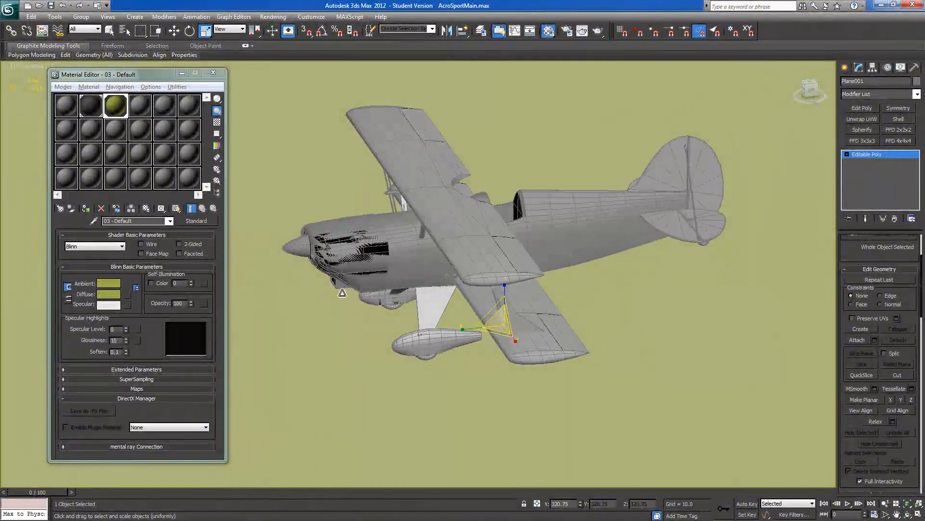
{"action": "left_click", "coordinate": [213, 73]}
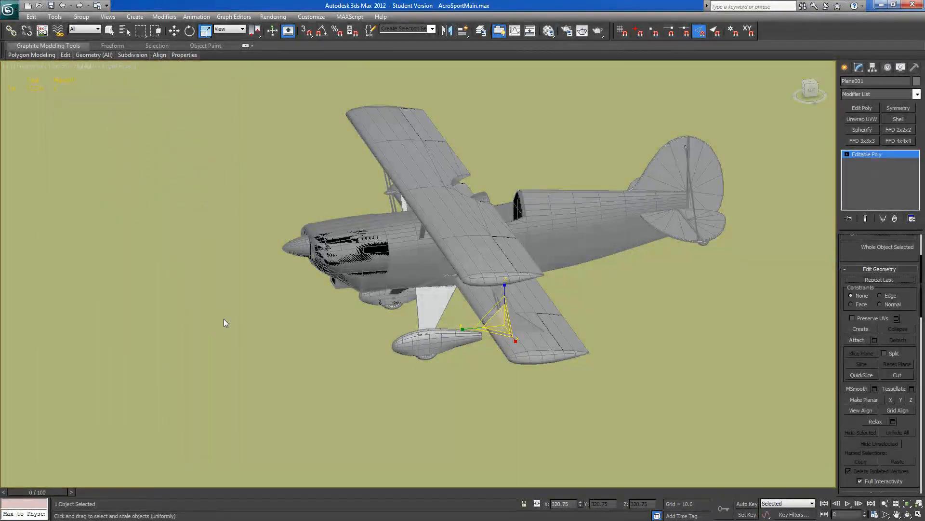
- Hide the ground plane, select the landing-gear leg frame and hide all unselected objects
{"action": "right_click", "coordinate": [223, 316]}
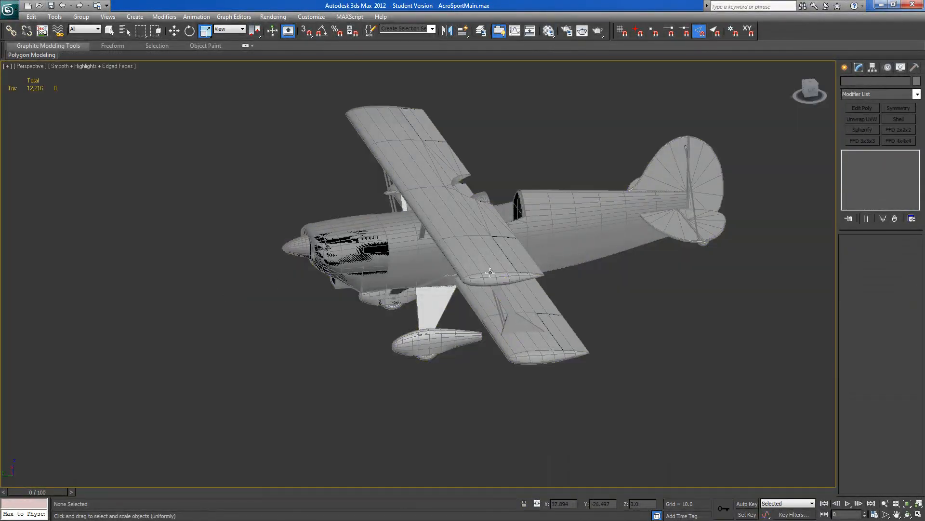
{"action": "middle_click_drag", "start_coordinate": [487, 241], "coordinate": [545, 260], "text": "alt"}
{"action": "middle_click_drag", "start_coordinate": [429, 393], "coordinate": [413, 320], "text": "alt"}
{"action": "scroll", "coordinate": [437, 370], "scroll_direction": "up", "scroll_amount": 5}
{"action": "scroll", "coordinate": [445, 358], "scroll_direction": "up", "scroll_amount": 3}
{"action": "left_click", "coordinate": [395, 400]}
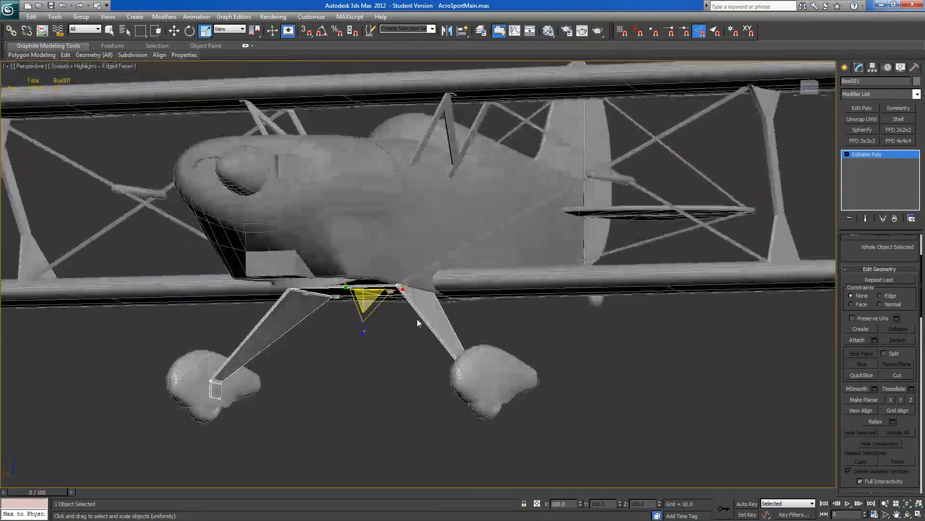
{"action": "right_click", "coordinate": [414, 318]}
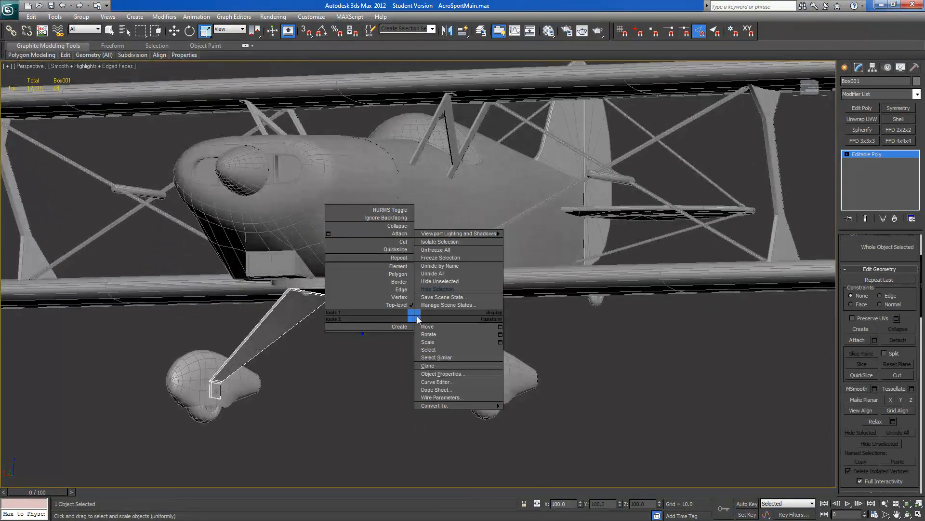
{"action": "left_click", "coordinate": [430, 284]}
{"action": "middle_click_drag", "start_coordinate": [433, 320], "coordinate": [459, 376], "text": "alt"}
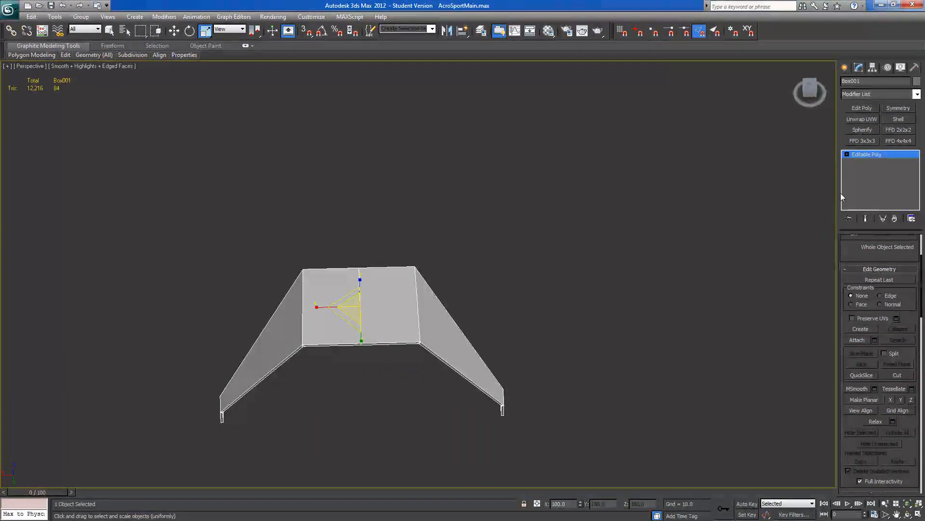
- Delete all polygons on one half of the landing-gear leg frame
{"action": "left_click", "coordinate": [847, 154]}
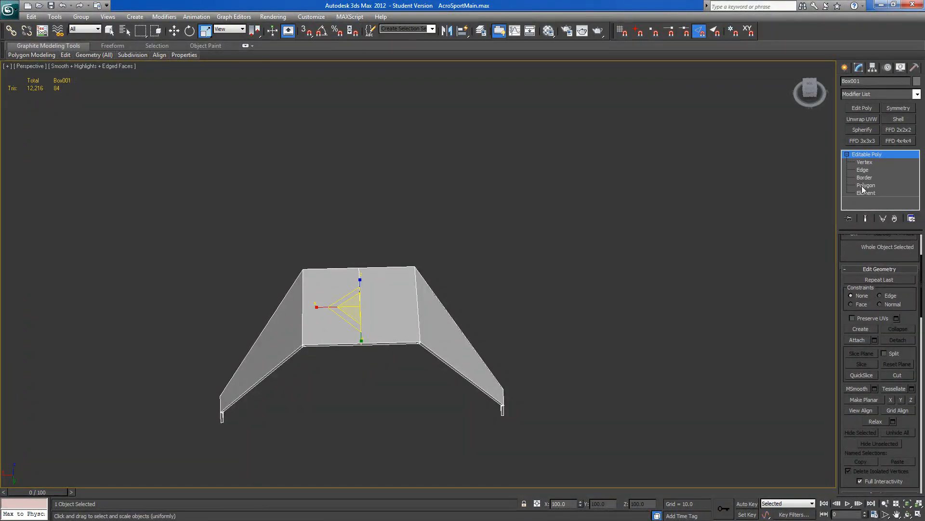
{"action": "left_click", "coordinate": [866, 186]}
{"action": "left_click_drag", "start_coordinate": [335, 425], "coordinate": [191, 244]}
{"action": "key", "text": "Delete"}
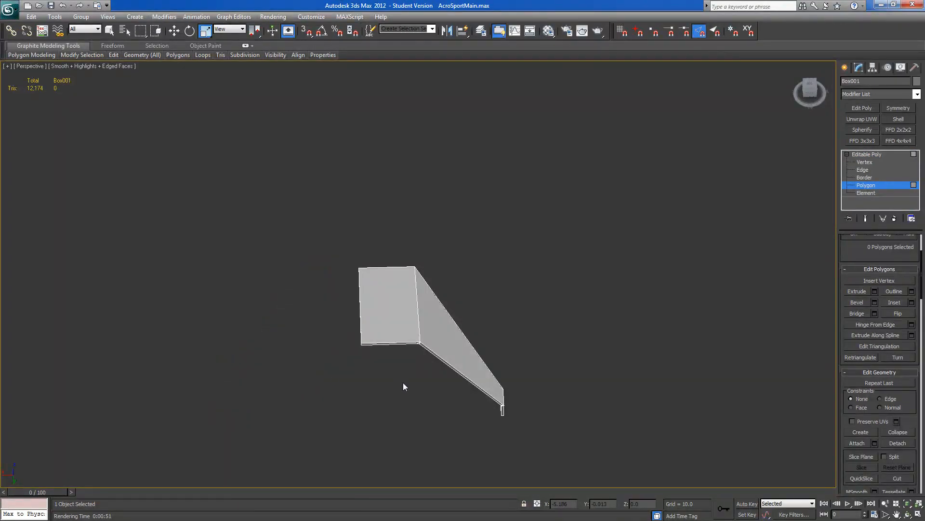
- Select the polygons of the remaining flat mounting section, including the small corner faces where it meets the leg
{"action": "left_click_drag", "start_coordinate": [403, 383], "coordinate": [341, 265]}
{"action": "middle_click_drag", "start_coordinate": [483, 379], "coordinate": [490, 302], "text": "alt"}
{"action": "scroll", "coordinate": [489, 299], "scroll_direction": "up", "scroll_amount": 5}
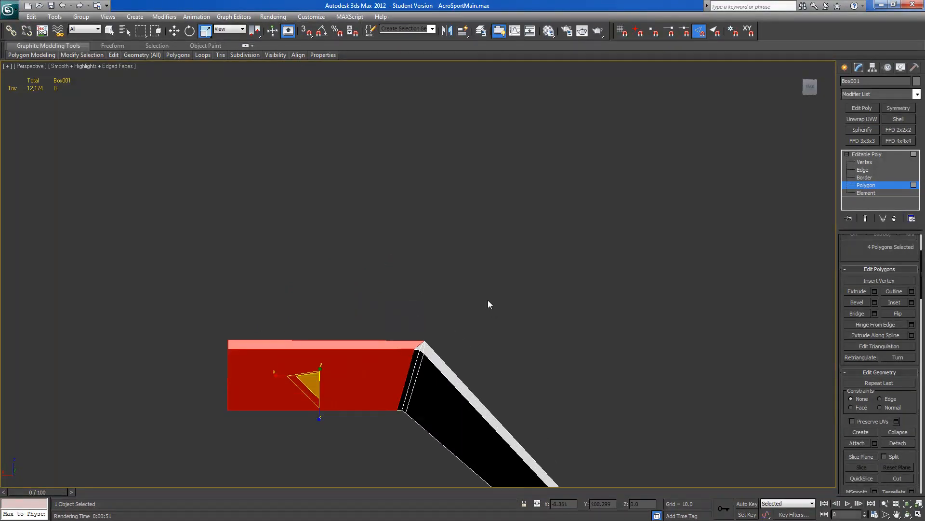
{"action": "left_click", "coordinate": [415, 351], "text": "ctrl"}
{"action": "middle_click_drag", "start_coordinate": [416, 351], "coordinate": [386, 415], "text": "alt"}
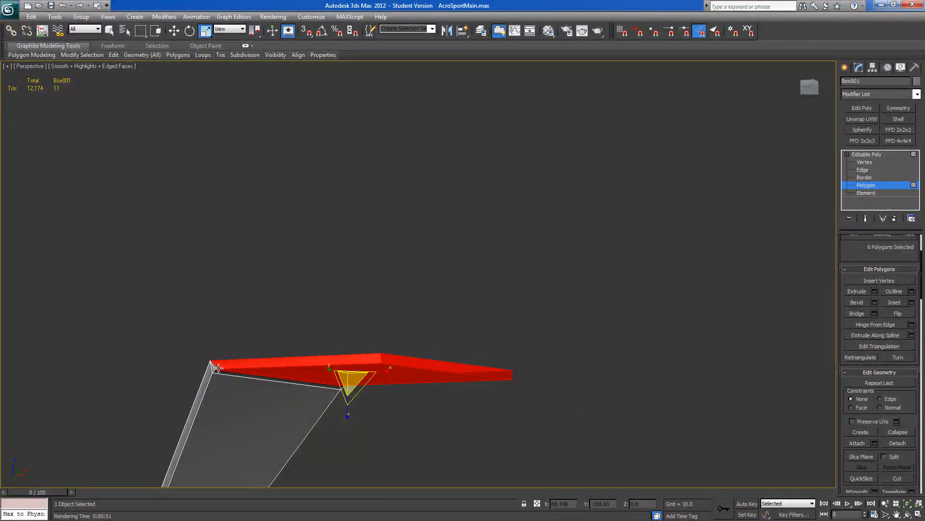
{"action": "left_click", "coordinate": [375, 374], "text": "ctrl"}
{"action": "middle_click_drag", "start_coordinate": [375, 374], "coordinate": [721, 489], "text": "alt"}
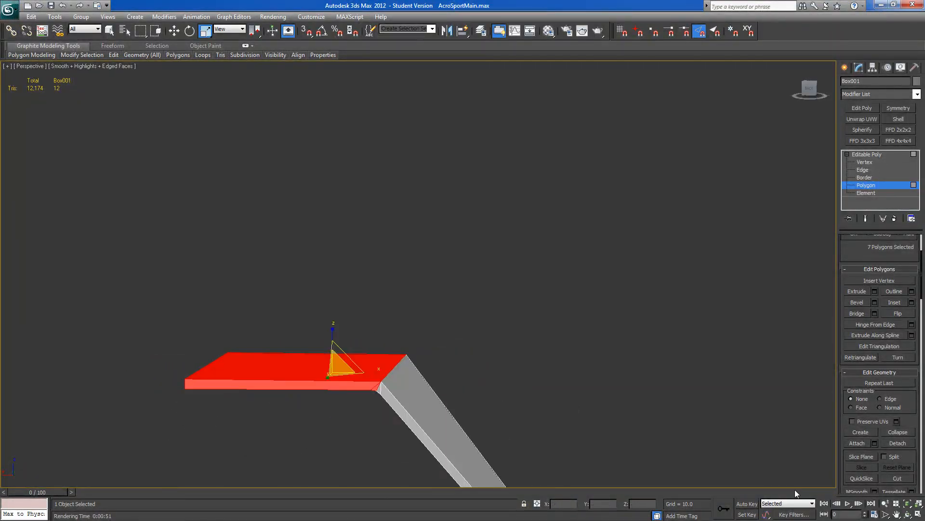
- Detach the selected flat-section polygons as a cloned object
{"action": "left_click", "coordinate": [886, 441]}
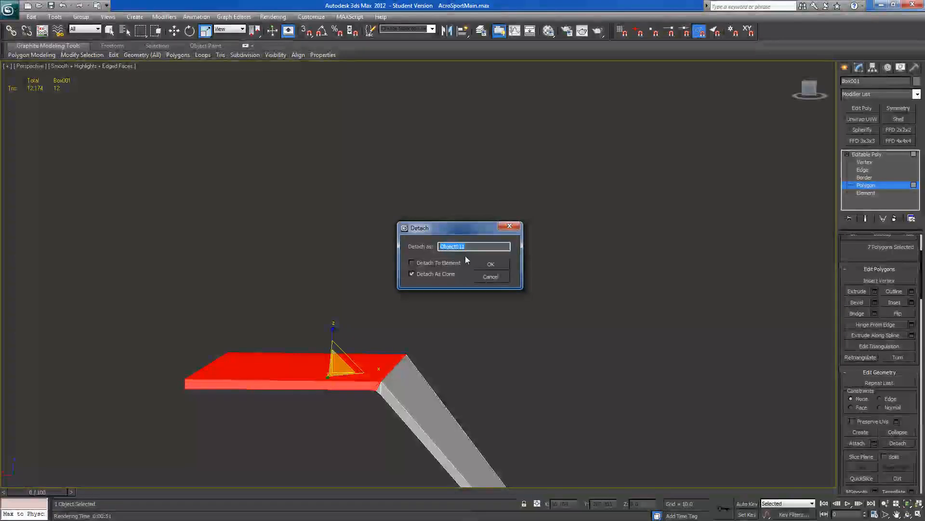
{"action": "left_click", "coordinate": [478, 259]}
{"action": "middle_click_drag", "start_coordinate": [436, 410], "coordinate": [465, 343]}
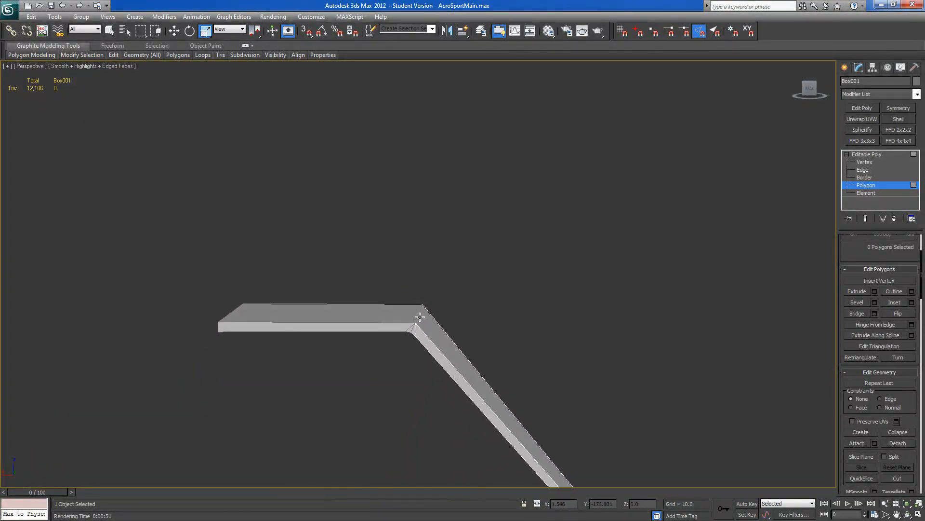
- Select the open borders at both ends of the detached flat section and cap them
{"action": "key", "text": "3"}
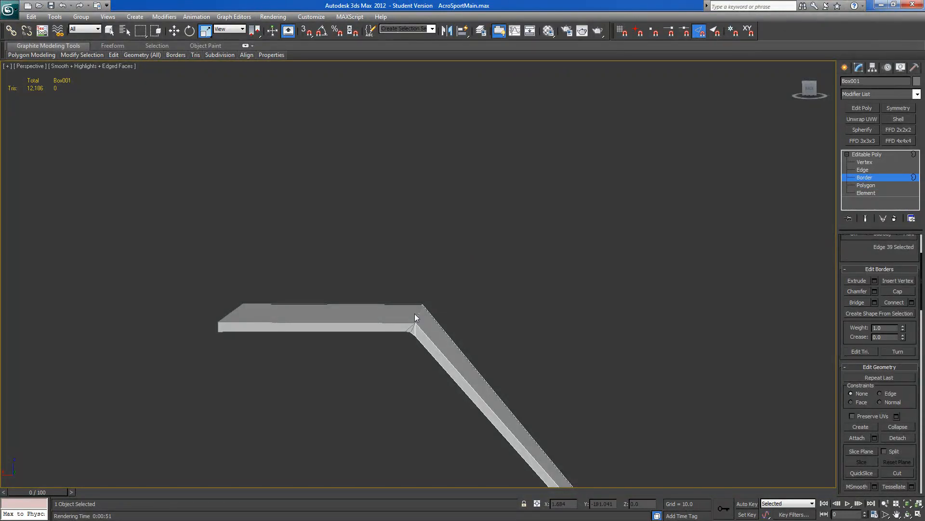
{"action": "left_click", "coordinate": [236, 308]}
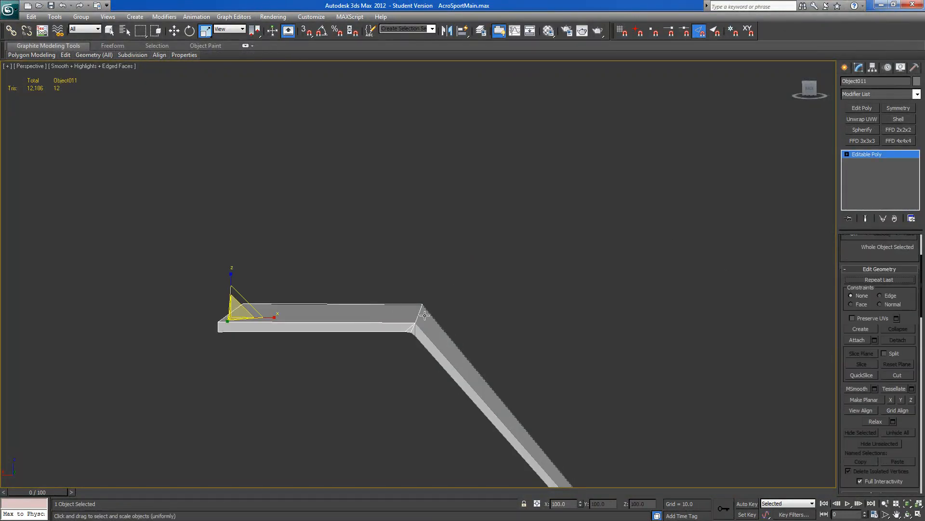
{"action": "left_click", "coordinate": [847, 154]}
{"action": "left_click", "coordinate": [864, 177]}
{"action": "left_click_drag", "start_coordinate": [343, 262], "coordinate": [146, 360]}
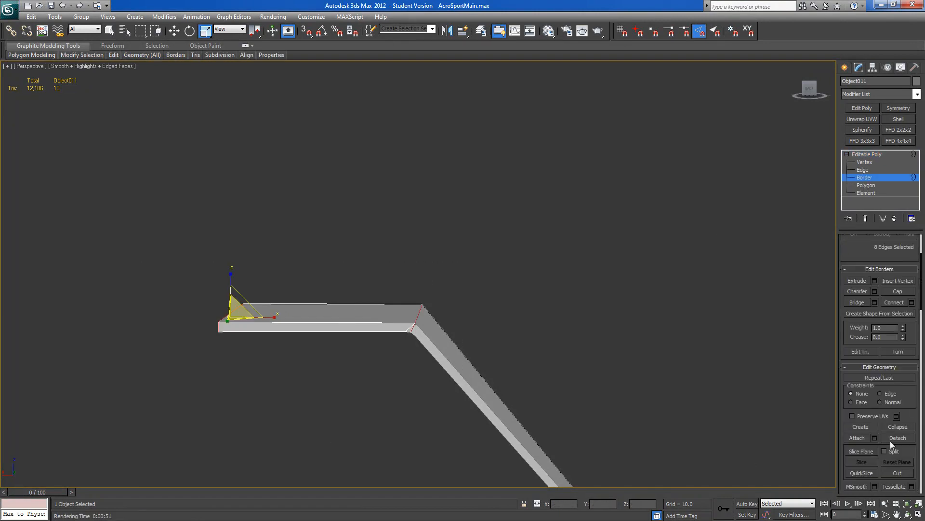
{"action": "scroll", "coordinate": [883, 269], "scroll_direction": "down", "scroll_amount": 3}
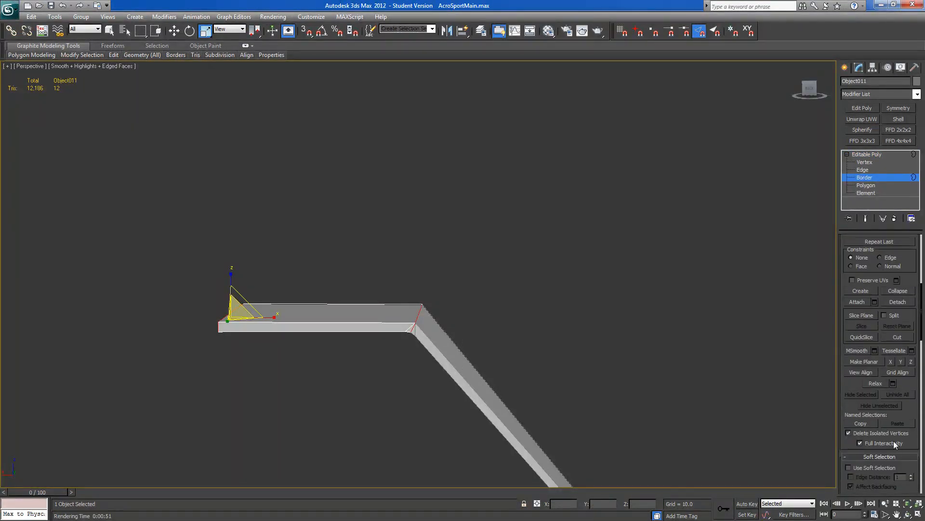
{"action": "scroll", "coordinate": [899, 455], "scroll_direction": "down", "scroll_amount": 8}
{"action": "scroll", "coordinate": [899, 455], "scroll_direction": "up", "scroll_amount": 10}
{"action": "scroll", "coordinate": [898, 429], "scroll_direction": "up", "scroll_amount": 3}
{"action": "left_click", "coordinate": [900, 313]}
{"action": "middle_click_drag", "start_coordinate": [462, 334], "coordinate": [414, 342], "text": "alt"}
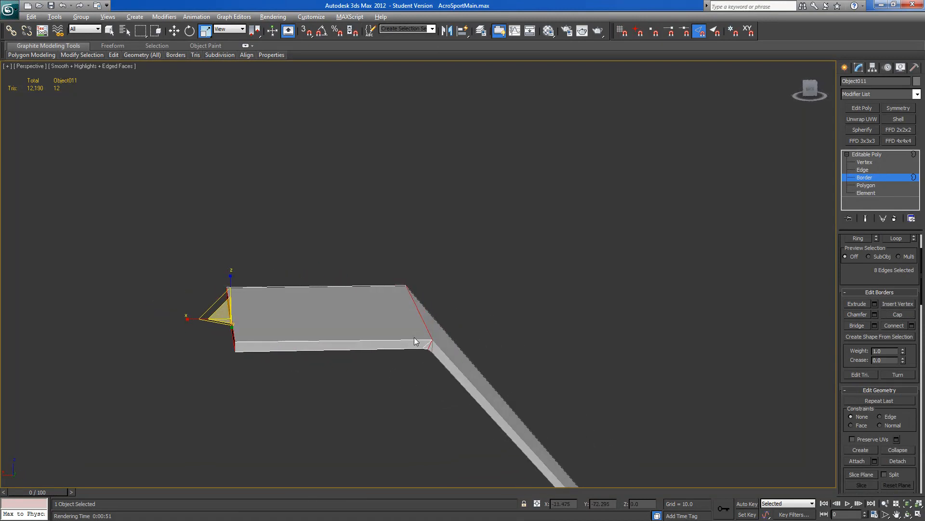
- Select the original leg object and examine its polygons around the bend, including the narrow edge face
{"action": "left_click", "coordinate": [878, 154]}
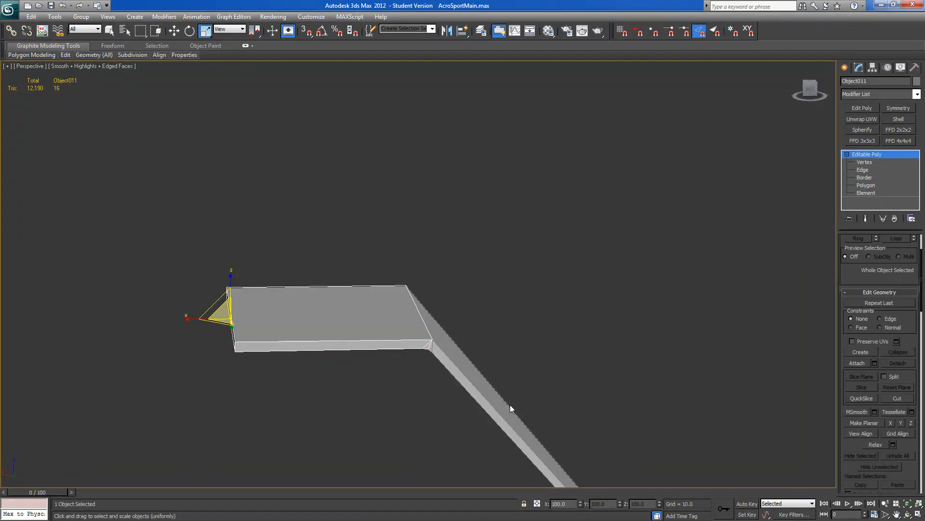
{"action": "left_click", "coordinate": [498, 407]}
{"action": "right_click", "coordinate": [496, 407]}
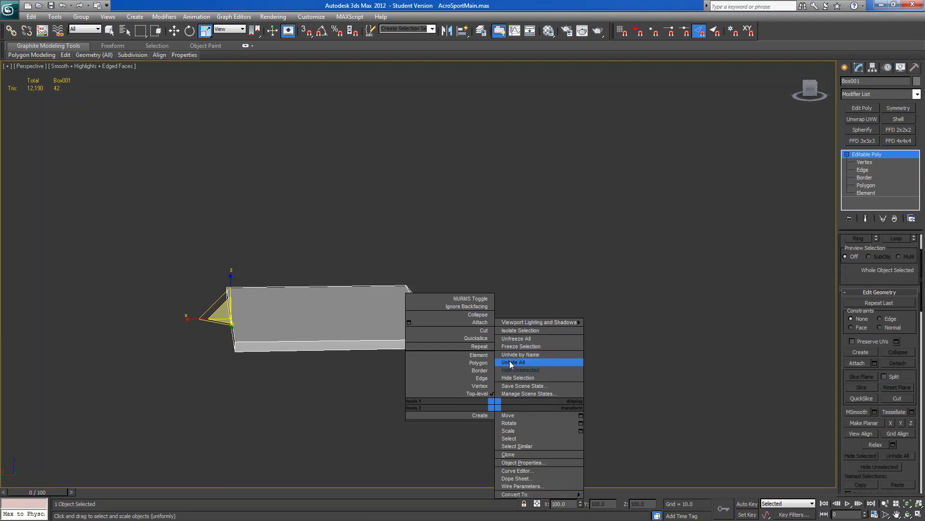
{"action": "left_click", "coordinate": [515, 363]}
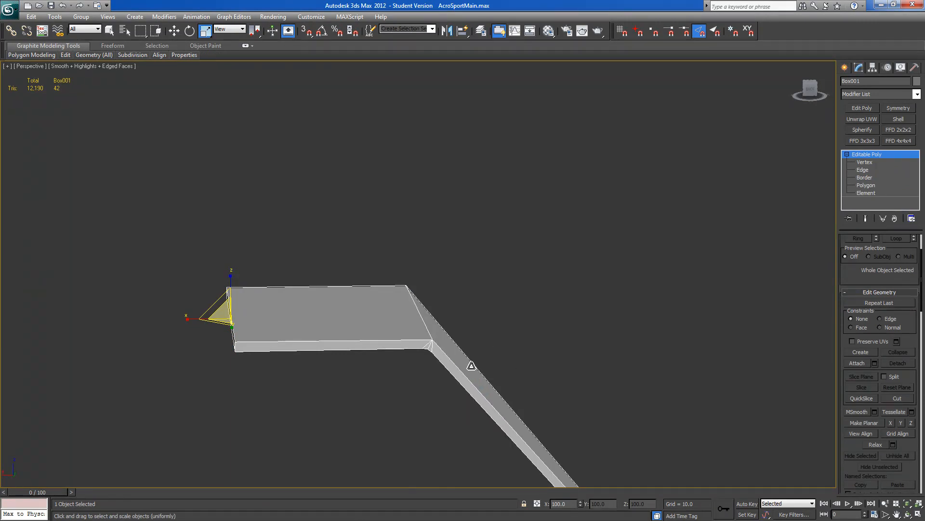
{"action": "left_click", "coordinate": [863, 161]}
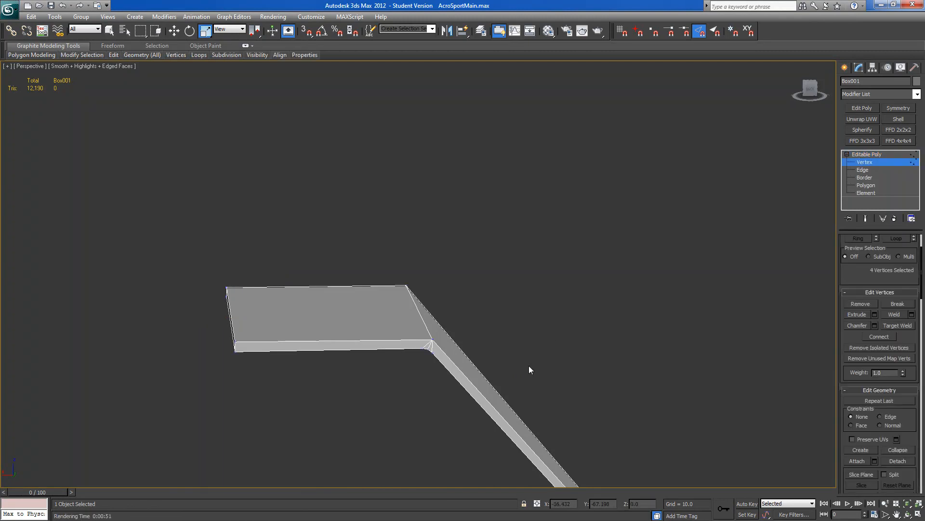
{"action": "left_click", "coordinate": [861, 185]}
{"action": "middle_click_drag", "start_coordinate": [511, 363], "coordinate": [492, 365], "text": "alt"}
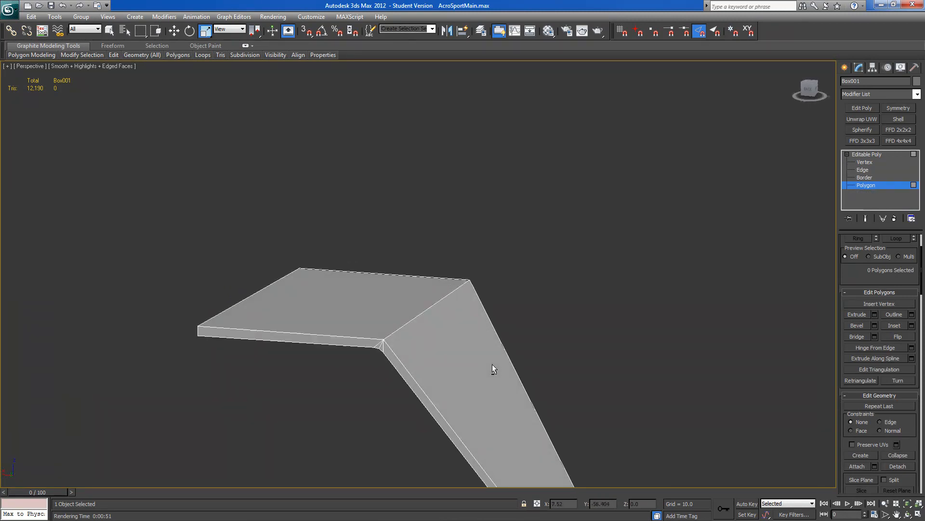
{"action": "left_click", "coordinate": [441, 368]}
{"action": "left_click", "coordinate": [418, 391]}
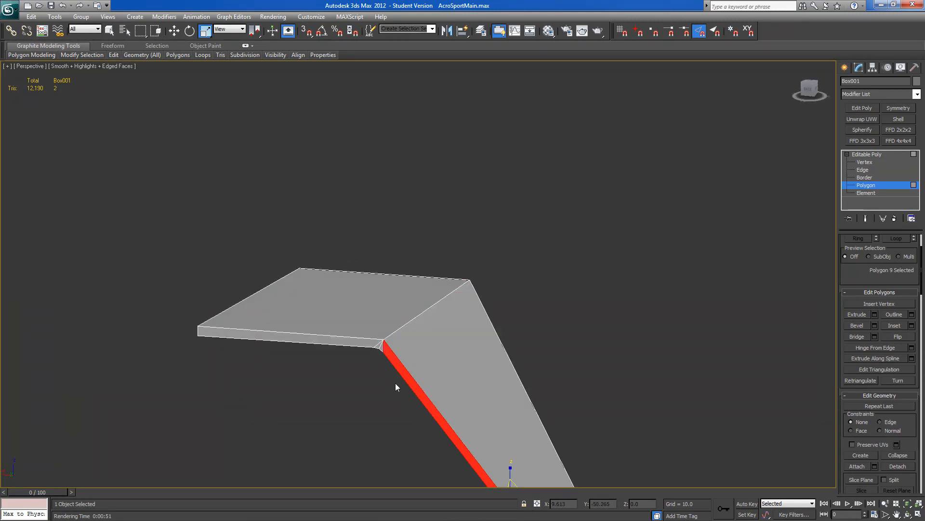
{"action": "middle_click_drag", "start_coordinate": [442, 365], "coordinate": [481, 304]}
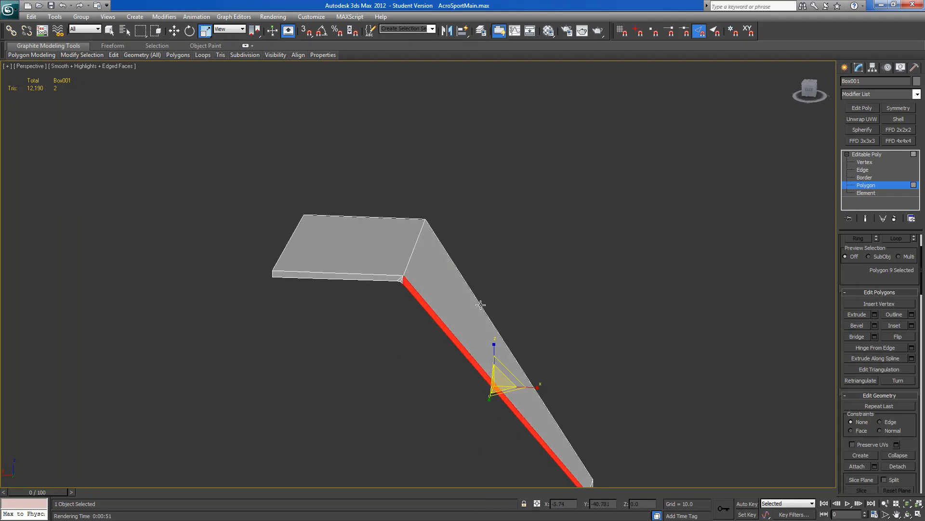
{"action": "left_click", "coordinate": [487, 316]}
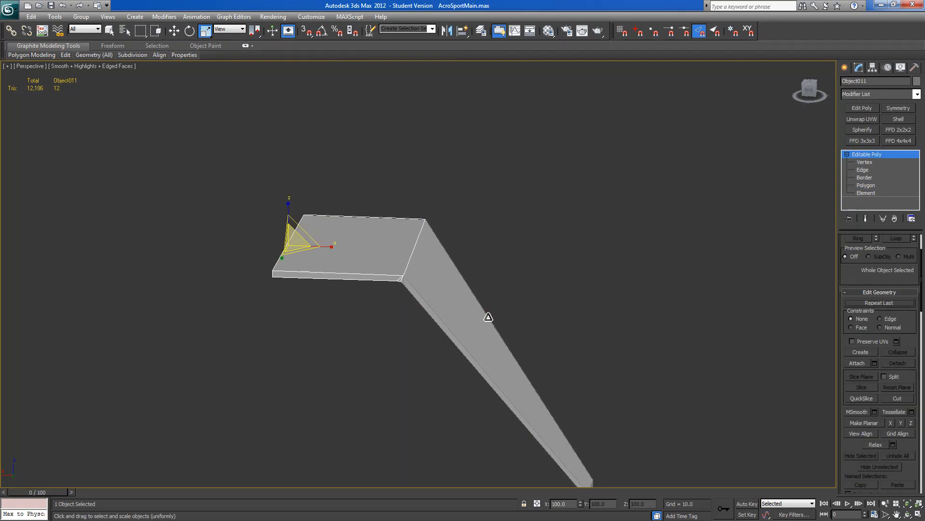
- Undo the border capping and the cloned detach, returning to the flat-section polygon selection
{"action": "key", "text": "ctrl+z"}
{"action": "key", "text": "ctrl+z"}
{"action": "key", "text": "ctrl+z"}
{"action": "key", "text": "ctrl+z"}
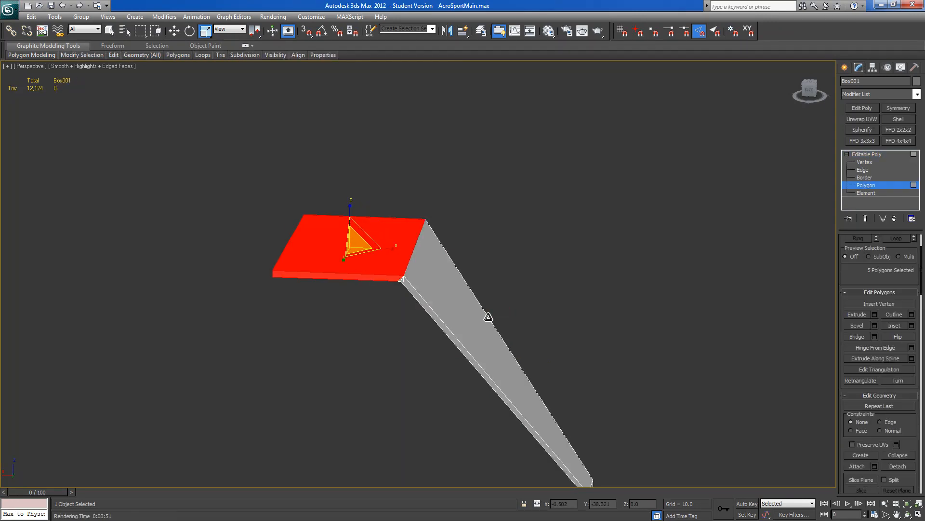
{"action": "key", "text": "ctrl+y"}
{"action": "middle_click_drag", "start_coordinate": [402, 280], "coordinate": [431, 211], "text": "alt"}
{"action": "key", "text": "ctrl+y"}
- Complete the flat-section selection with the corner polygon at the bend and detach it as a separate object with Detach As Clone off
{"action": "middle_click_drag", "start_coordinate": [414, 179], "coordinate": [277, 273], "text": "alt"}
{"action": "scroll", "coordinate": [289, 277], "scroll_direction": "up", "scroll_amount": 5}
{"action": "left_click", "coordinate": [206, 243], "text": "ctrl"}
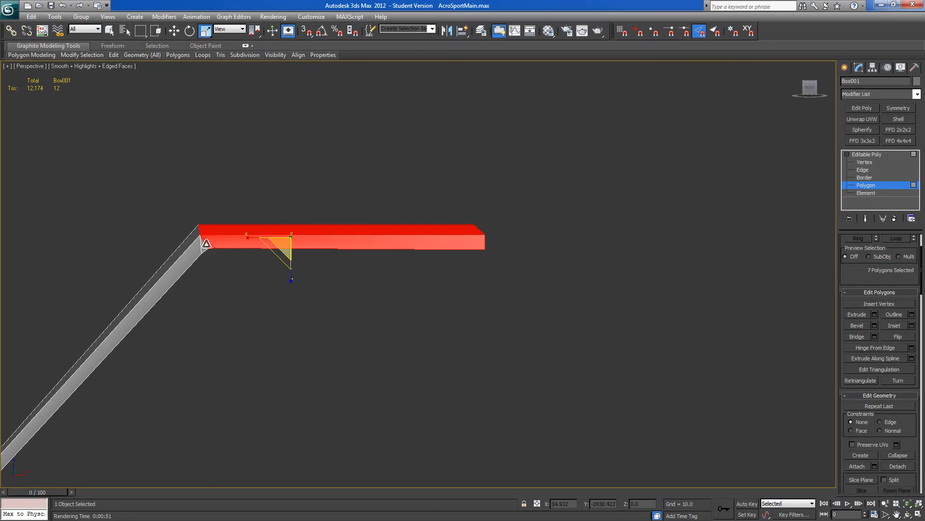
{"action": "left_click", "coordinate": [898, 466]}
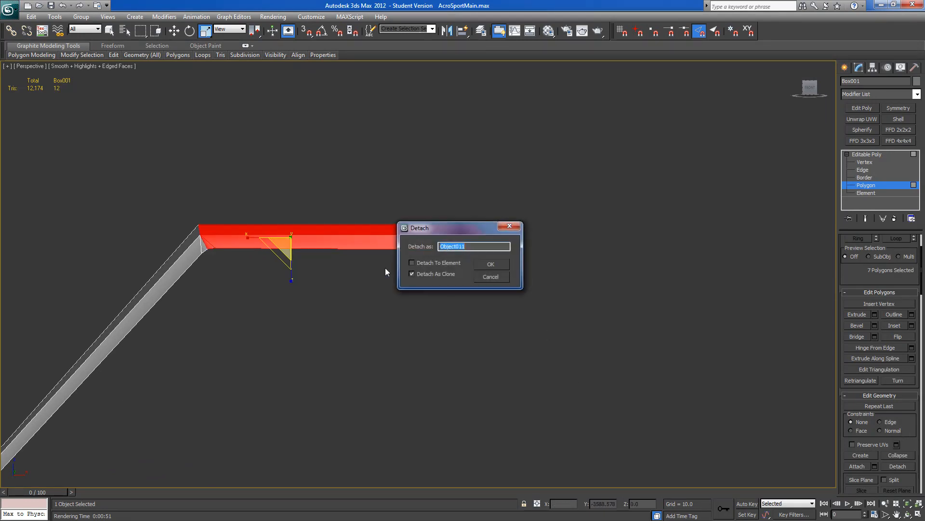
{"action": "left_click", "coordinate": [484, 265]}
{"action": "middle_click_drag", "start_coordinate": [479, 275], "coordinate": [441, 297], "text": "alt"}
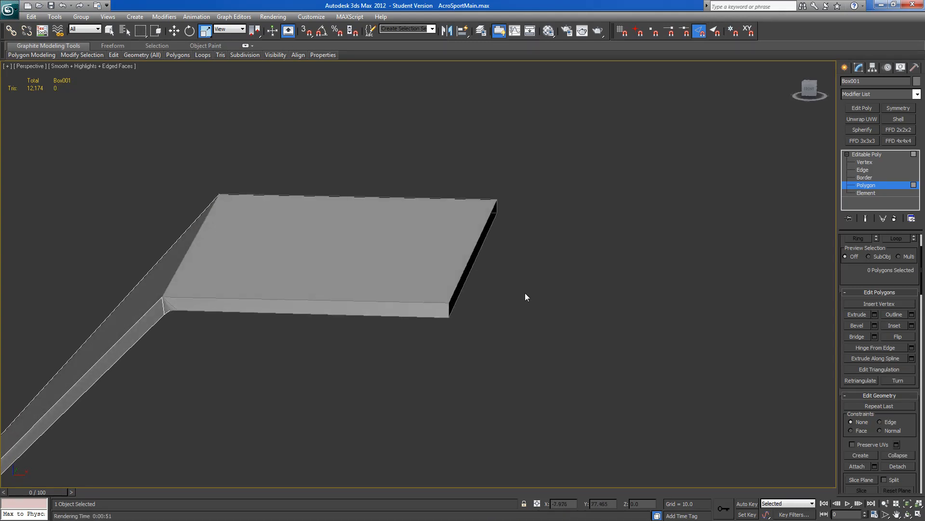
{"action": "left_click", "coordinate": [872, 177]}
{"action": "left_click_drag", "start_coordinate": [531, 140], "coordinate": [134, 383]}
{"action": "left_click", "coordinate": [867, 155]}
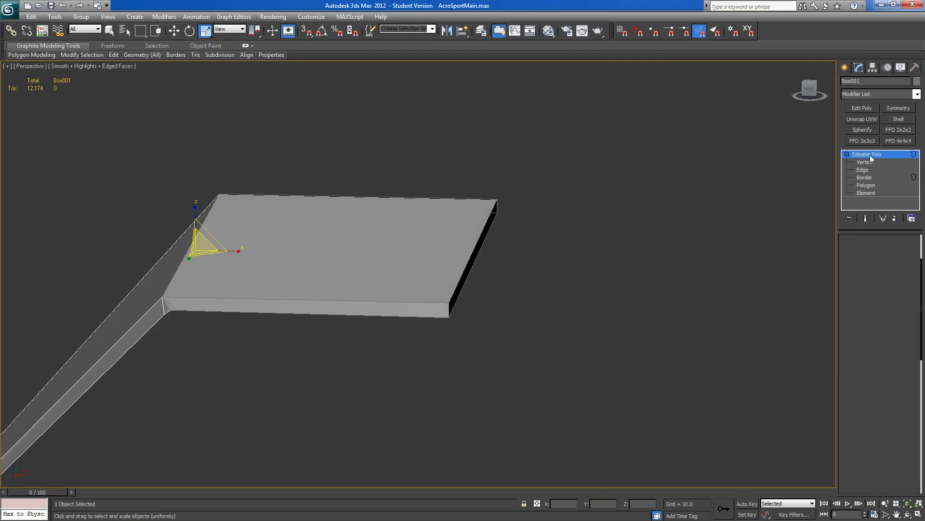
- Select the detached flat section and cap the open borders at both of its ends
{"action": "left_click", "coordinate": [422, 197]}
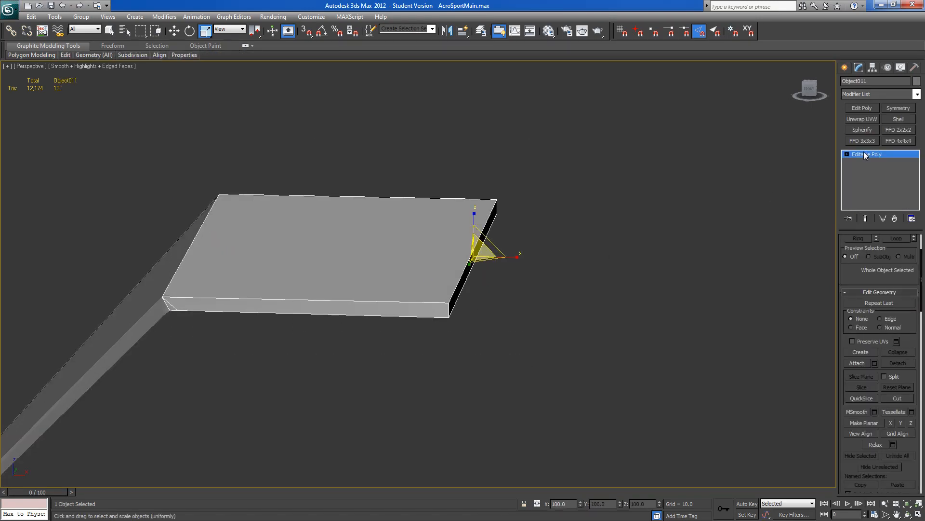
{"action": "left_click", "coordinate": [847, 154]}
{"action": "left_click", "coordinate": [863, 177]}
{"action": "left_click_drag", "start_coordinate": [593, 153], "coordinate": [109, 389]}
{"action": "left_click", "coordinate": [897, 314]}
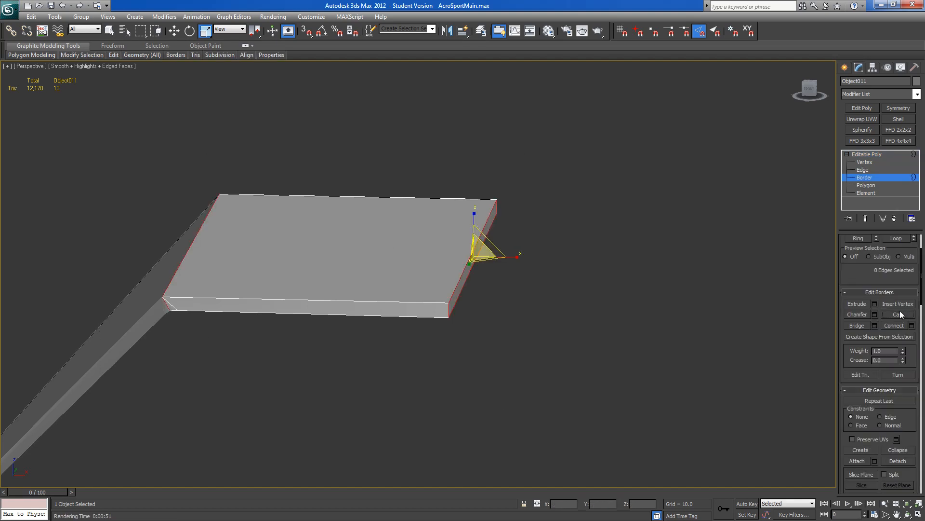
{"action": "middle_click_drag", "start_coordinate": [551, 276], "coordinate": [772, 217], "text": "alt"}
{"action": "left_click", "coordinate": [866, 156]}
- Show only the leg and cap its open border along the bend
{"action": "left_click", "coordinate": [302, 300]}
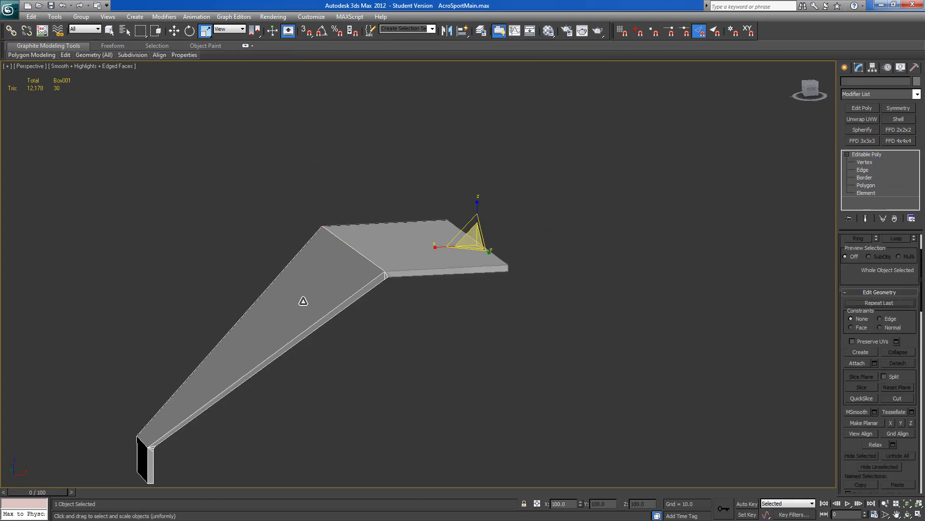
{"action": "right_click", "coordinate": [434, 325]}
{"action": "middle_click_drag", "start_coordinate": [450, 288], "coordinate": [420, 314], "text": "alt"}
{"action": "scroll", "coordinate": [503, 305], "scroll_direction": "up", "scroll_amount": 3}
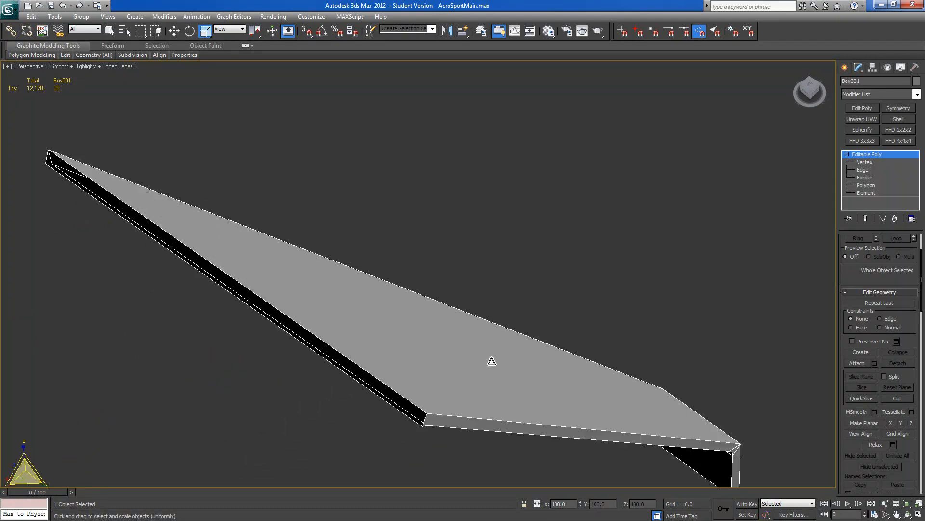
{"action": "middle_click_drag", "start_coordinate": [488, 361], "coordinate": [570, 342]}
{"action": "left_click", "coordinate": [865, 177]}
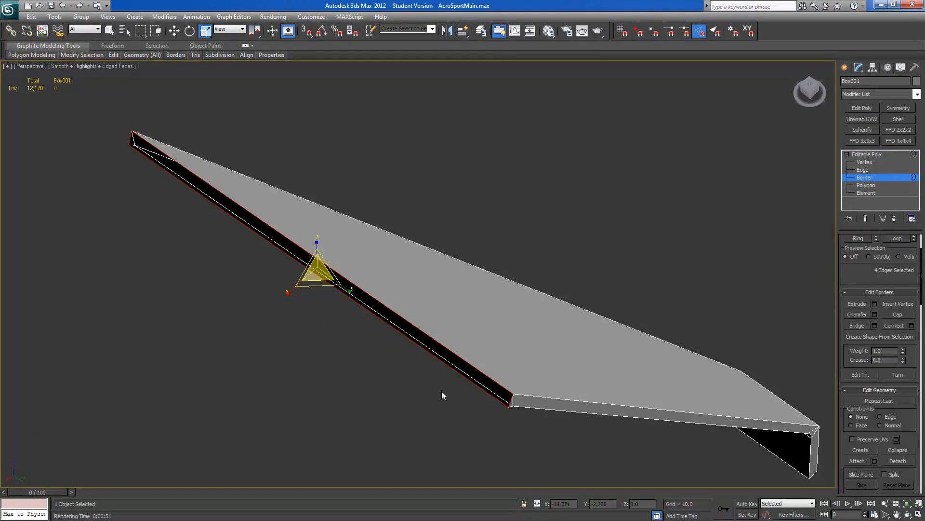
{"action": "left_click", "coordinate": [895, 315]}
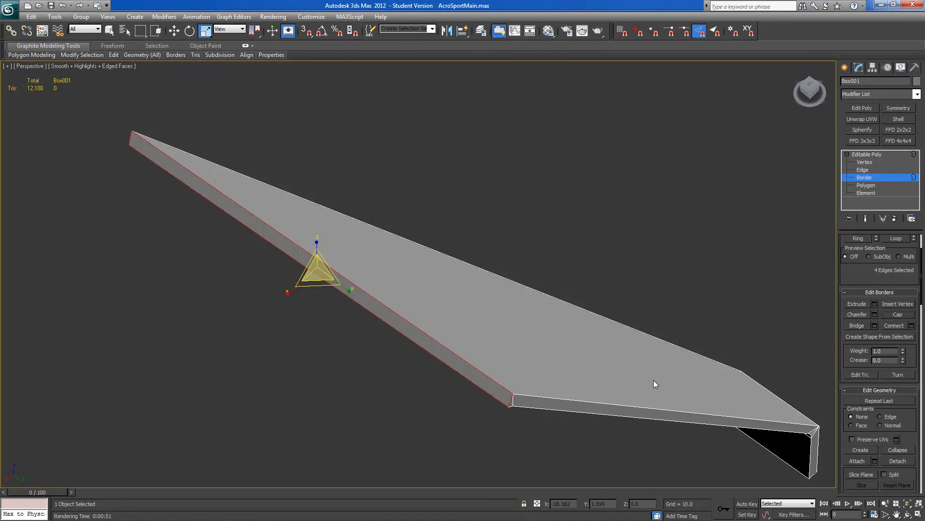
- Select the two short side edges of the capped face and connect them with 3 segments
{"action": "scroll", "coordinate": [858, 279], "scroll_direction": "up", "scroll_amount": 3}
{"action": "left_click", "coordinate": [867, 250]}
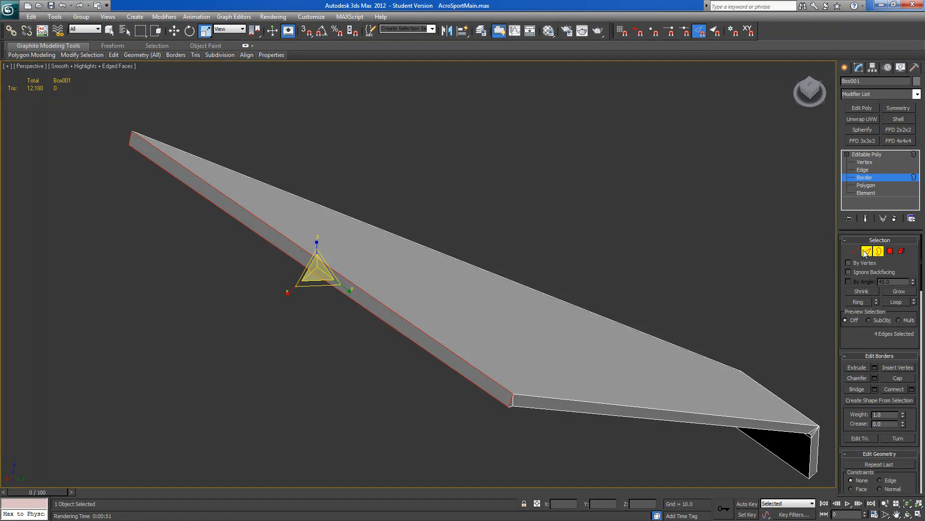
{"action": "left_click", "coordinate": [510, 401], "text": "alt"}
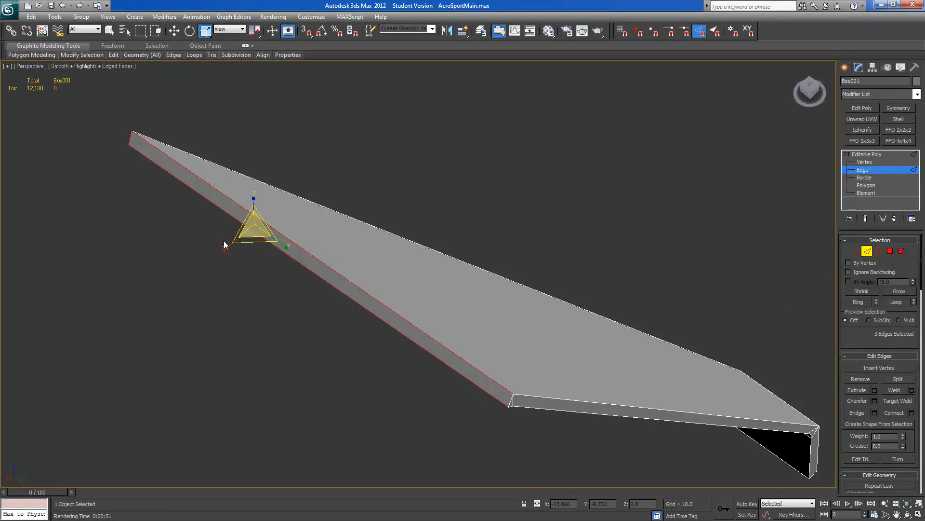
{"action": "key", "text": "ctrl+z"}
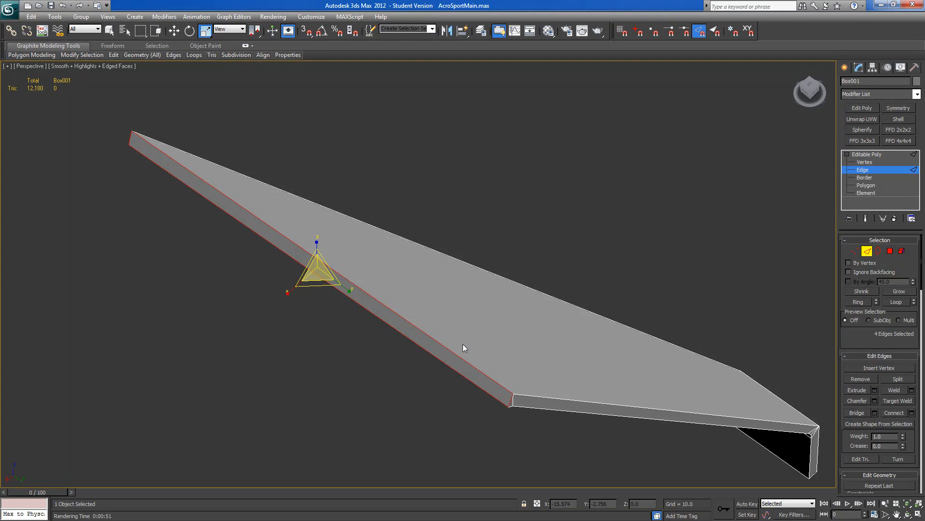
{"action": "left_click_drag", "start_coordinate": [451, 313], "coordinate": [410, 402], "text": "alt"}
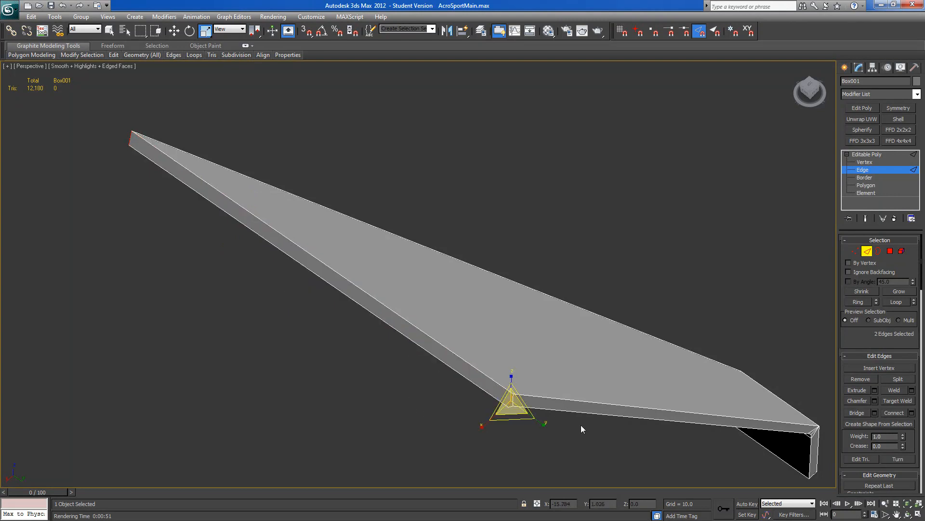
{"action": "left_click", "coordinate": [911, 413]}
{"action": "left_click", "coordinate": [427, 279]}
{"action": "left_click", "coordinate": [427, 279]}
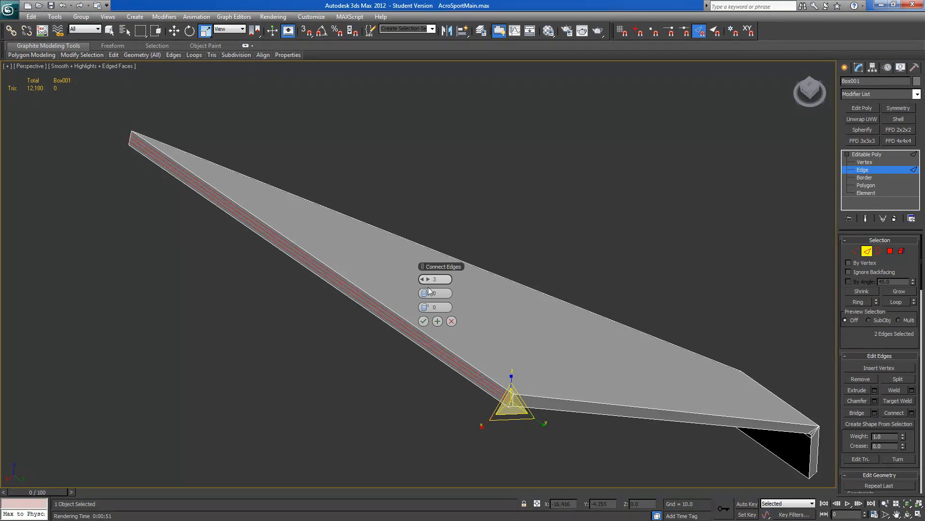
{"action": "left_click", "coordinate": [423, 321]}
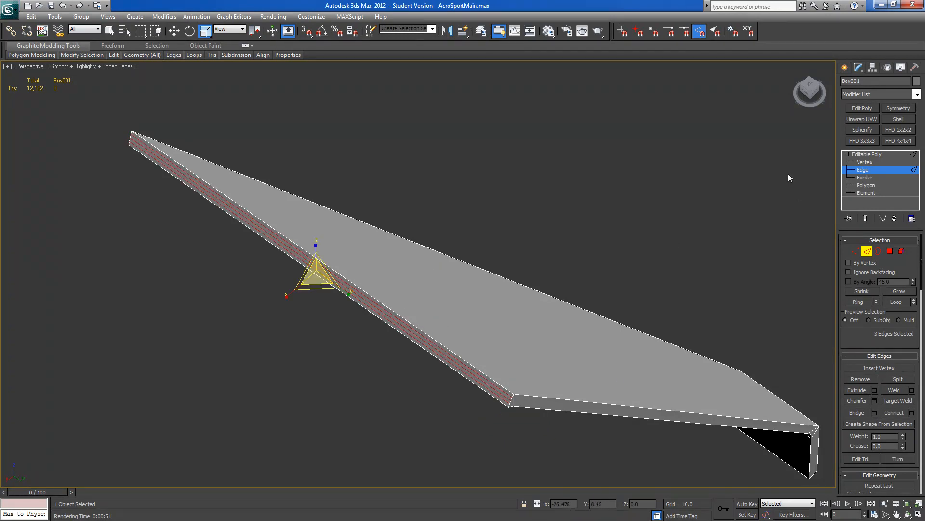
- In the back view, move the three new edges slightly outward from the leg's bend end
{"action": "left_click", "coordinate": [815, 96]}
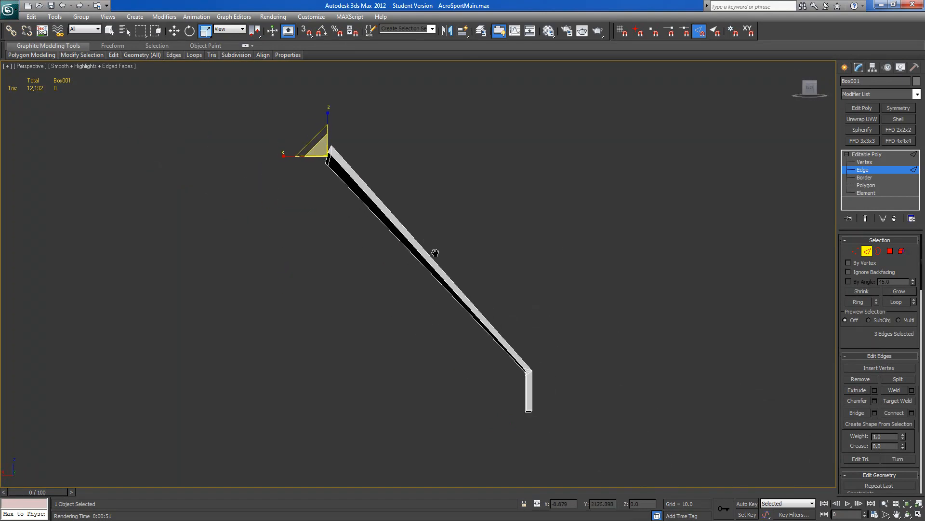
{"action": "middle_click_drag", "start_coordinate": [422, 233], "coordinate": [464, 298]}
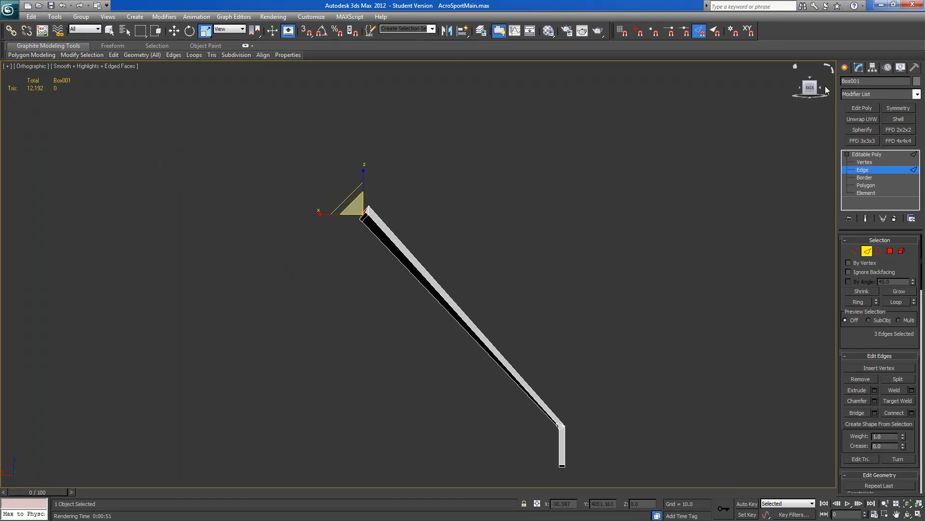
{"action": "left_click", "coordinate": [811, 89]}
{"action": "left_click", "coordinate": [812, 92]}
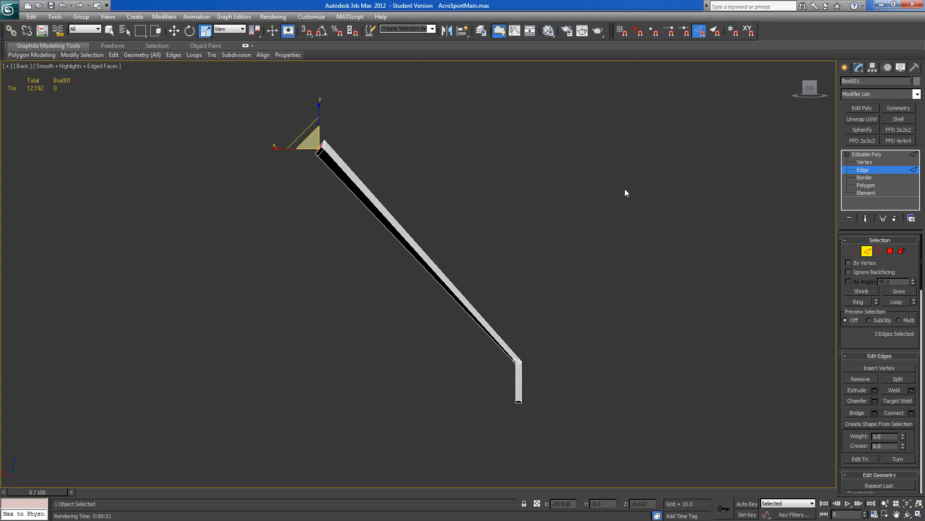
{"action": "middle_click_drag", "start_coordinate": [499, 195], "coordinate": [520, 231]}
{"action": "scroll", "coordinate": [610, 297], "scroll_direction": "up", "scroll_amount": 6}
{"action": "middle_click_drag", "start_coordinate": [609, 297], "coordinate": [586, 190]}
{"action": "scroll", "coordinate": [450, 99], "scroll_direction": "down", "scroll_amount": 5}
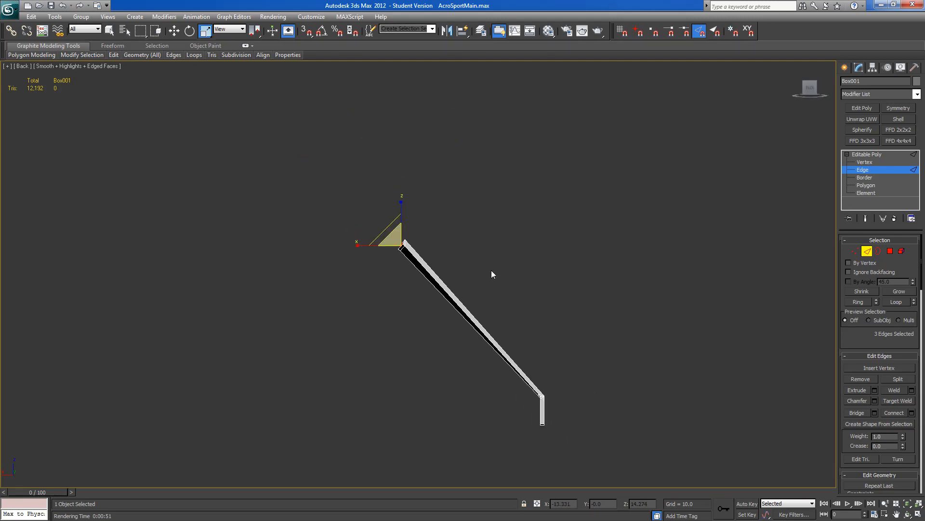
{"action": "scroll", "coordinate": [548, 301], "scroll_direction": "up", "scroll_amount": 3}
{"action": "middle_click_drag", "start_coordinate": [548, 302], "coordinate": [472, 301]}
{"action": "left_click", "coordinate": [174, 30]}
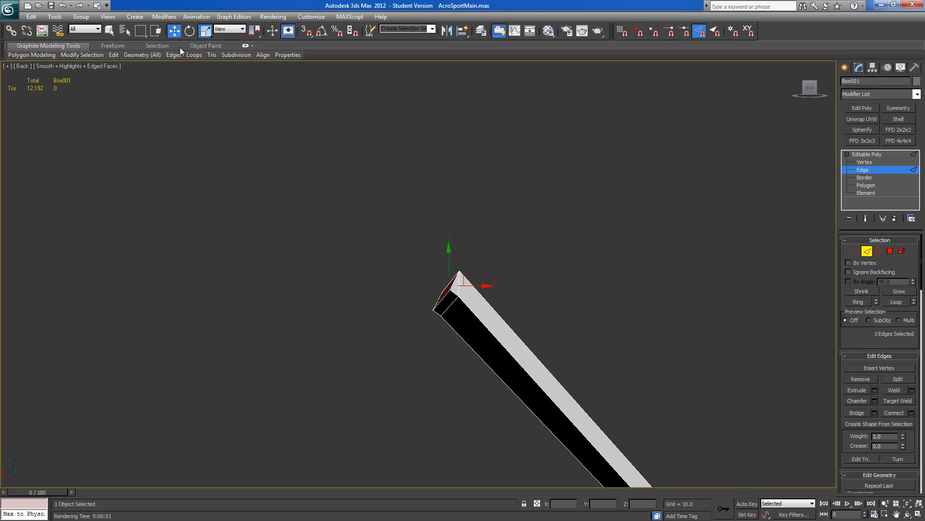
{"action": "left_click_drag", "start_coordinate": [461, 272], "coordinate": [459, 273]}
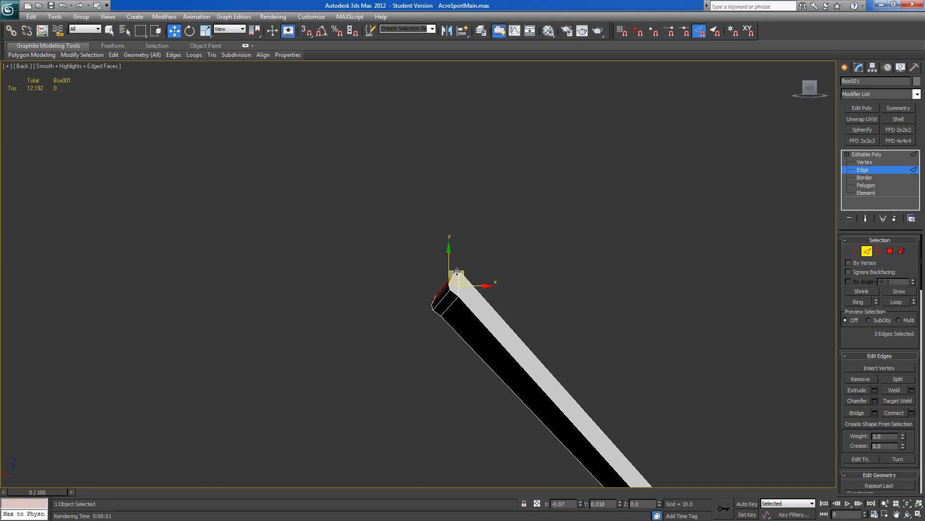
- Move the middle one of the new edges slightly further outward to round the leg's end, and leave edge editing
{"action": "middle_click_drag", "start_coordinate": [457, 271], "coordinate": [438, 286], "text": "alt"}
{"action": "left_click", "coordinate": [454, 299]}
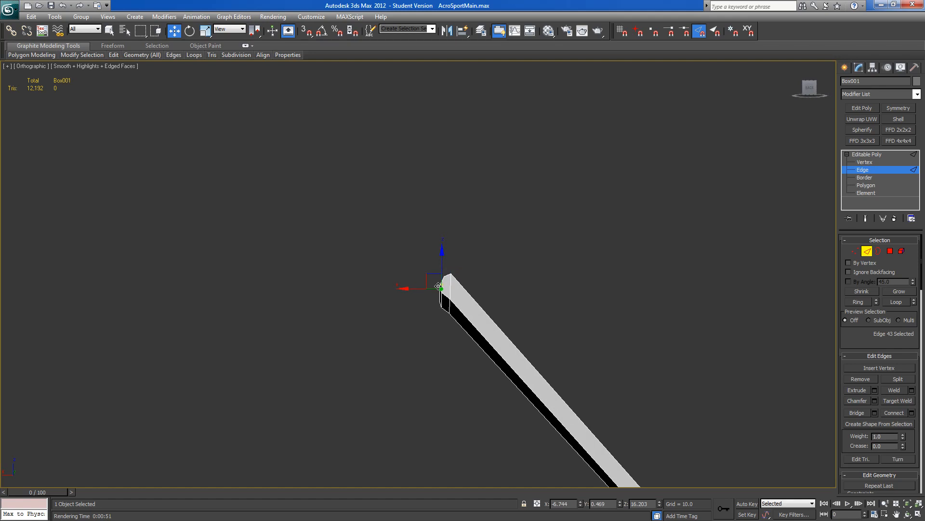
{"action": "left_click_drag", "start_coordinate": [426, 274], "coordinate": [425, 273]}
{"action": "middle_click_drag", "start_coordinate": [424, 273], "coordinate": [442, 255], "text": "alt"}
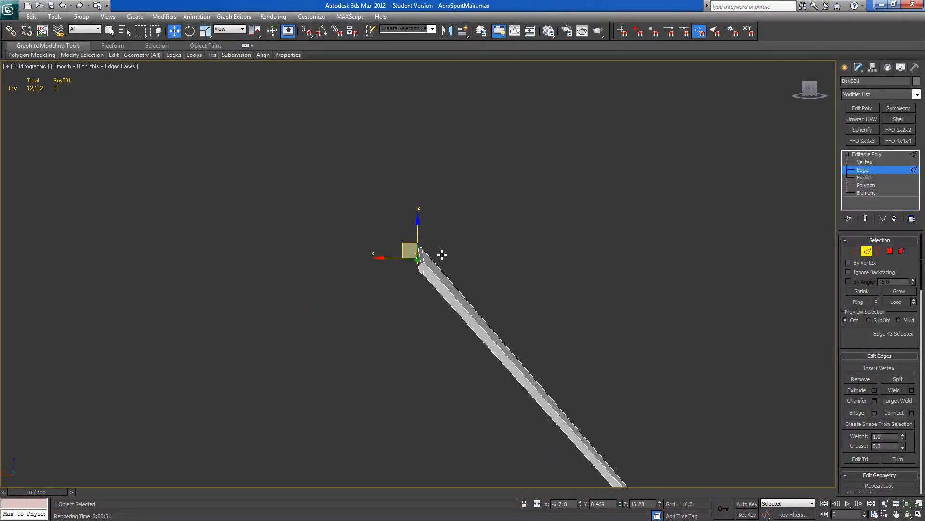
{"action": "key", "text": "e"}
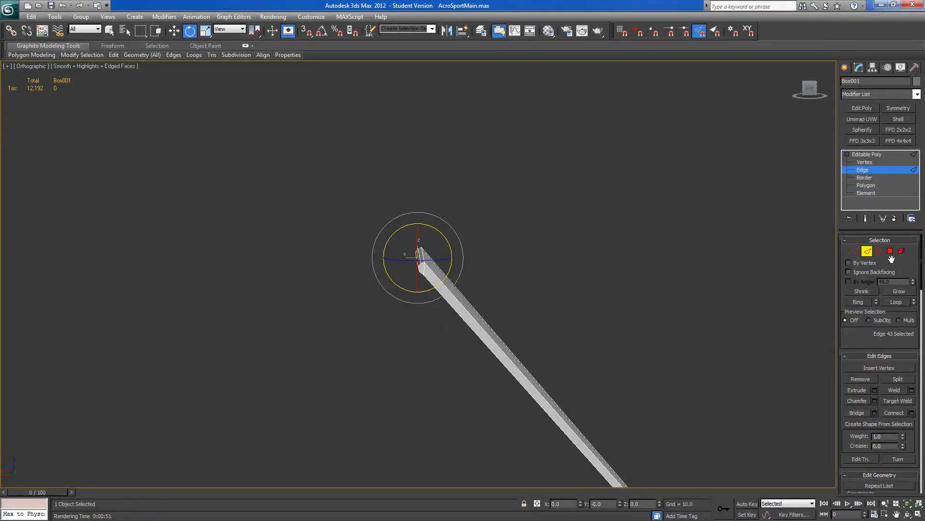
{"action": "left_click", "coordinate": [867, 251]}
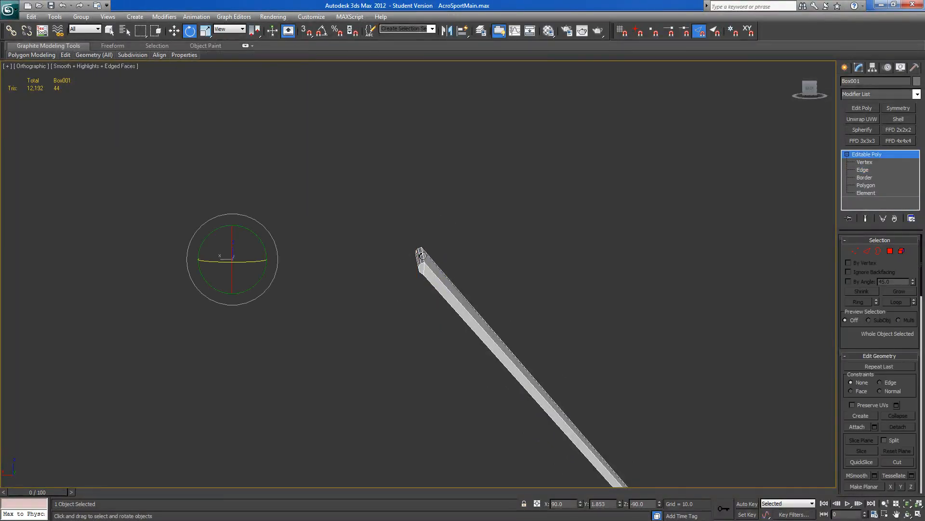
- With 3D snapping on, move only the leg's pivot onto its rounded end at the bend
{"action": "left_click", "coordinate": [873, 67]}
{"action": "left_click", "coordinate": [875, 129]}
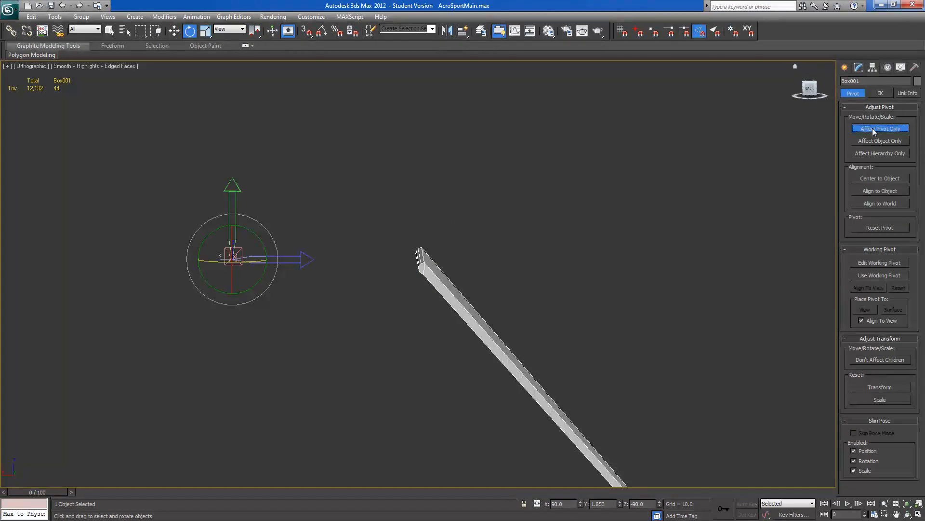
{"action": "left_click", "coordinate": [306, 31]}
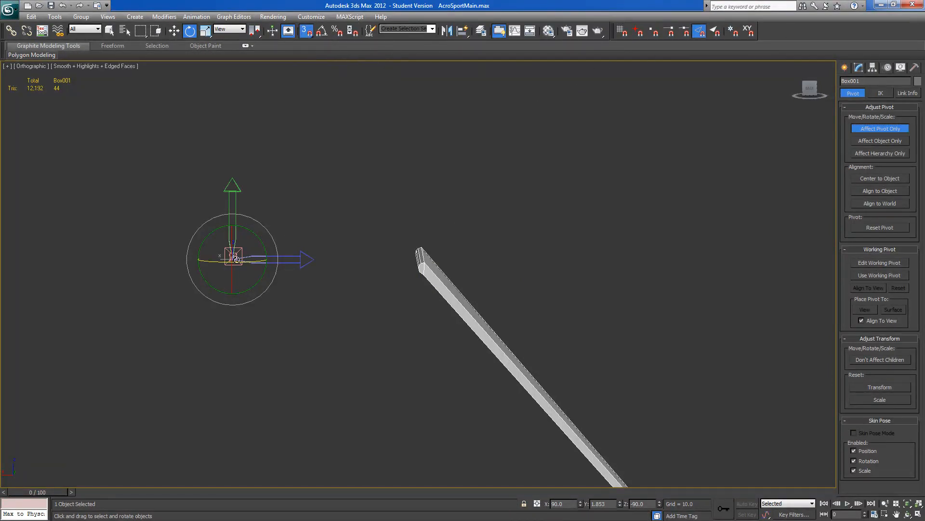
{"action": "left_click_drag", "start_coordinate": [234, 260], "coordinate": [337, 259]}
{"action": "right_click", "coordinate": [336, 260]}
{"action": "key", "text": "w"}
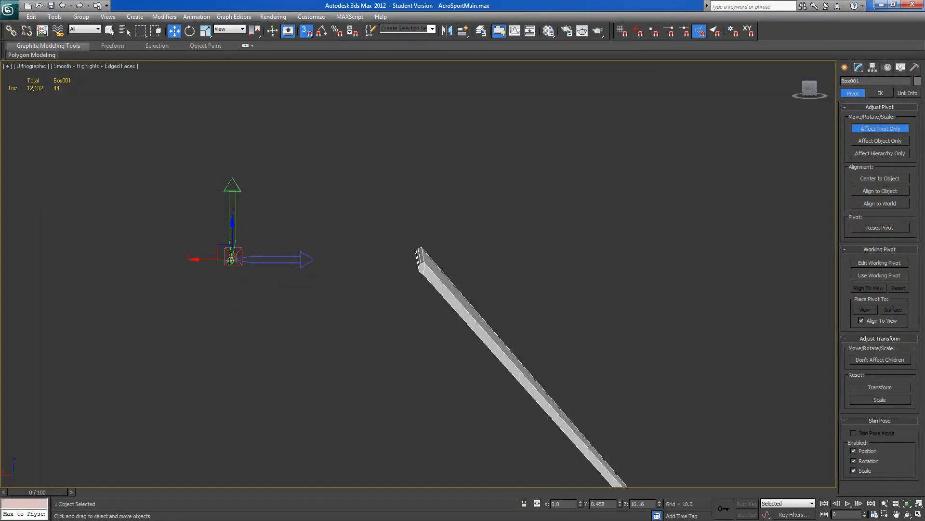
{"action": "left_click_drag", "start_coordinate": [231, 261], "coordinate": [413, 263]}
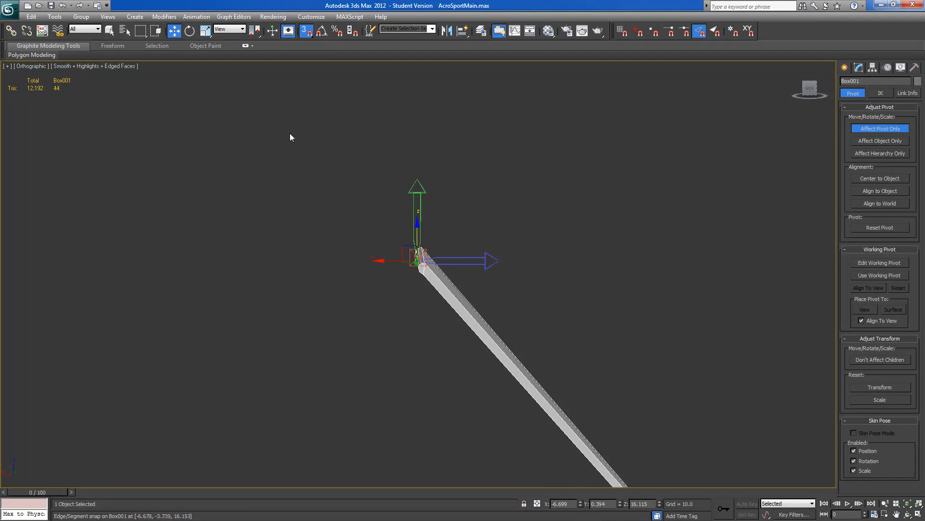
{"action": "left_click", "coordinate": [883, 131]}
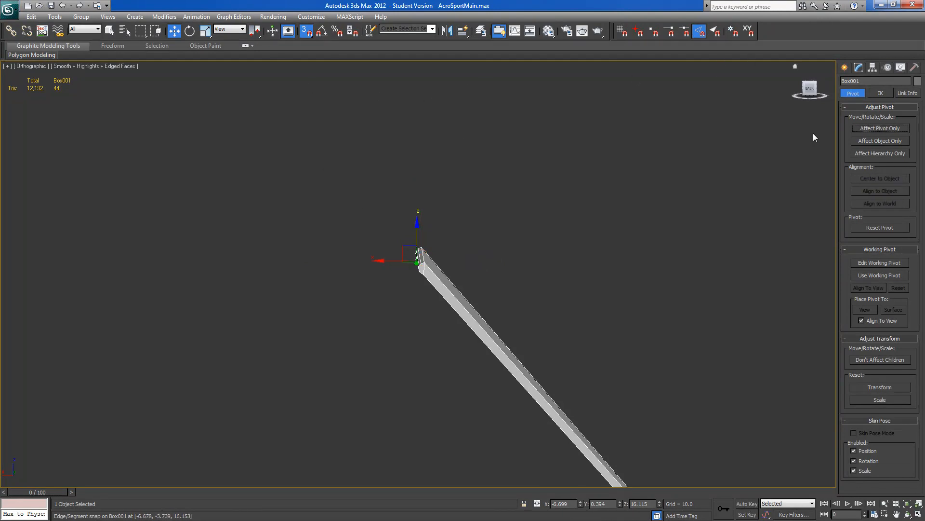
- Try to rotate the leg slightly about its relocated pivot
{"action": "left_click", "coordinate": [189, 30]}
{"action": "left_click_drag", "start_coordinate": [390, 235], "coordinate": [385, 254]}
{"action": "middle_click_drag", "start_coordinate": [384, 254], "coordinate": [432, 256], "text": "alt"}
{"action": "scroll", "coordinate": [361, 327], "scroll_direction": "down", "scroll_amount": 3}
{"action": "left_click_drag", "start_coordinate": [437, 251], "coordinate": [450, 255]}
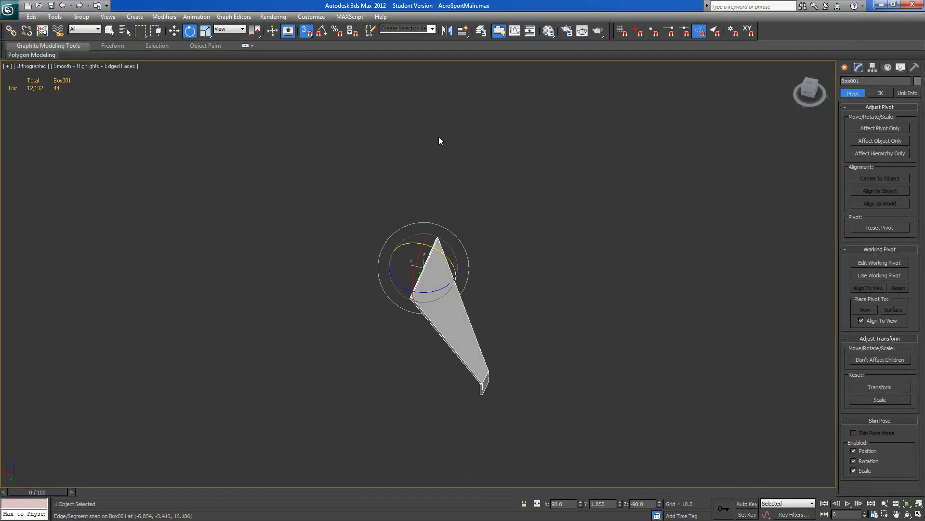
- Turn off snapping and unhide the rest of the biplane around the leg
{"action": "left_click", "coordinate": [307, 30]}
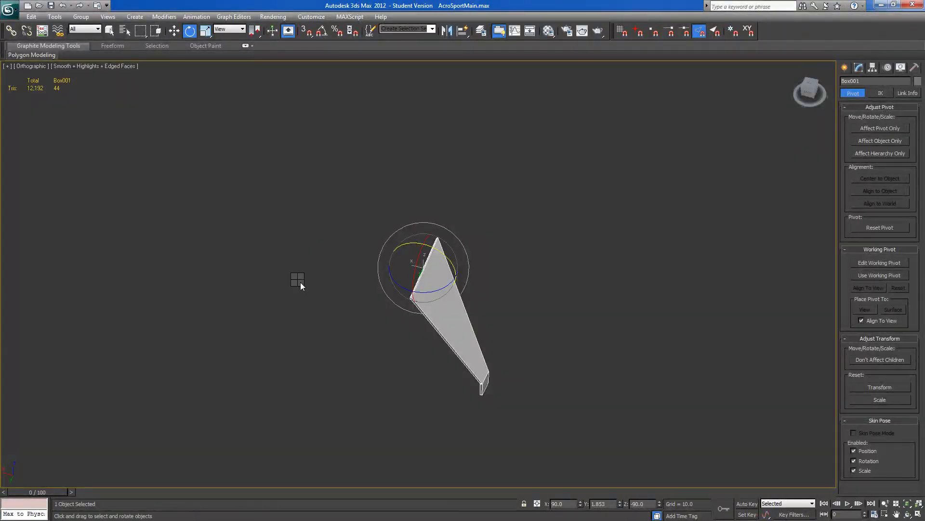
{"action": "right_click", "coordinate": [298, 279]}
{"action": "left_click", "coordinate": [308, 237]}
{"action": "middle_click_drag", "start_coordinate": [308, 237], "coordinate": [424, 282], "text": "alt"}
{"action": "scroll", "coordinate": [413, 231], "scroll_direction": "up", "scroll_amount": 10}
{"action": "mouse_move", "coordinate": [441, 302]}
{"action": "left_mouse_down"}
{"action": "mouse_move", "coordinate": [430, 309]}
{"action": "mouse_move", "coordinate": [440, 303]}
{"action": "left_mouse_up"}
{"action": "middle_click_drag", "start_coordinate": [439, 303], "coordinate": [641, 281], "text": "alt"}
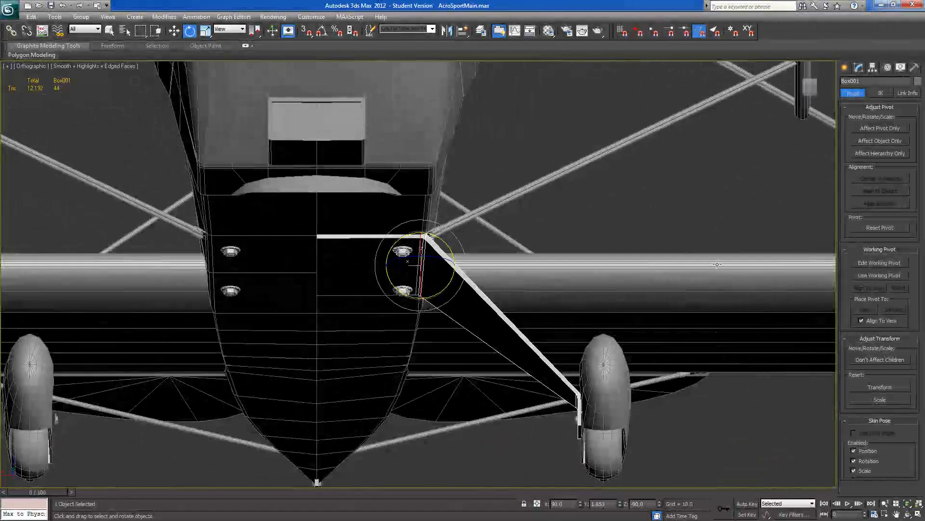
- Select the leg and flat section together and mirror a duplicate of both to the opposite side about the working pivot
{"action": "left_click", "coordinate": [421, 277], "text": "ctrl"}
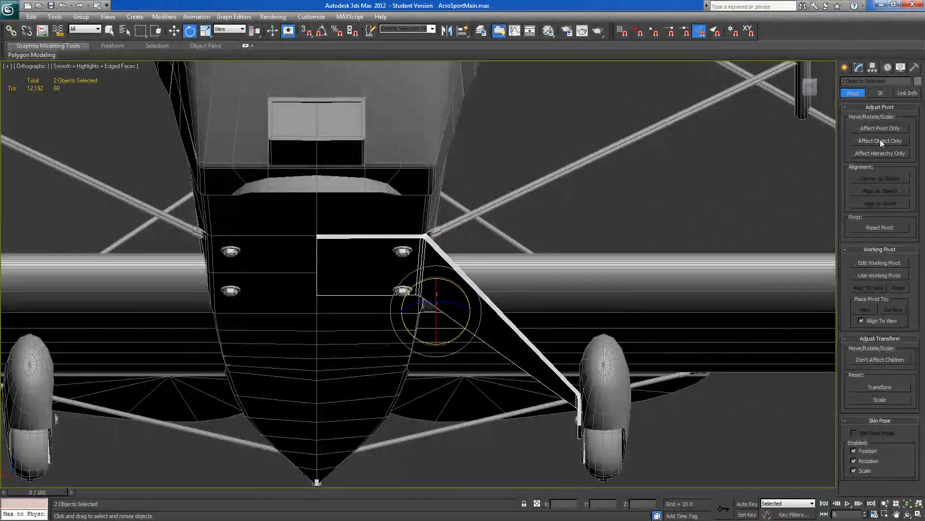
{"action": "left_click", "coordinate": [864, 276]}
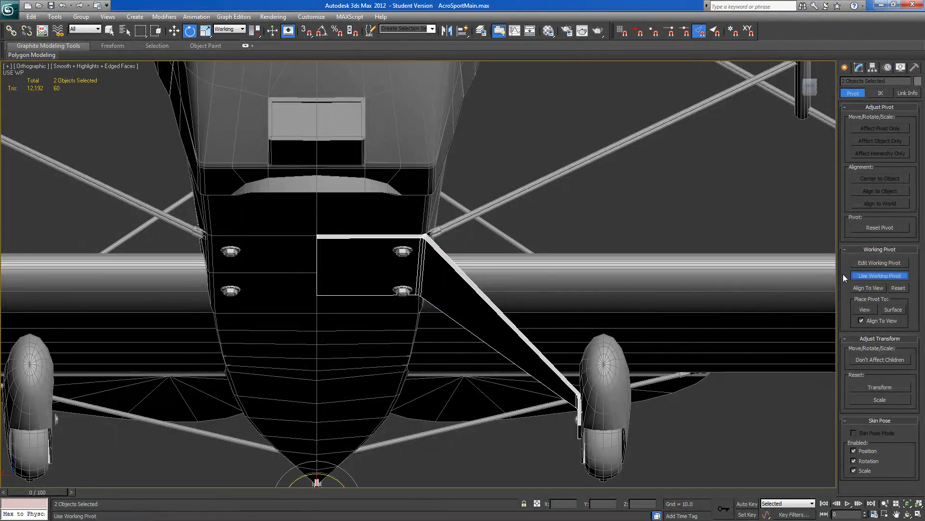
{"action": "left_click", "coordinate": [451, 31]}
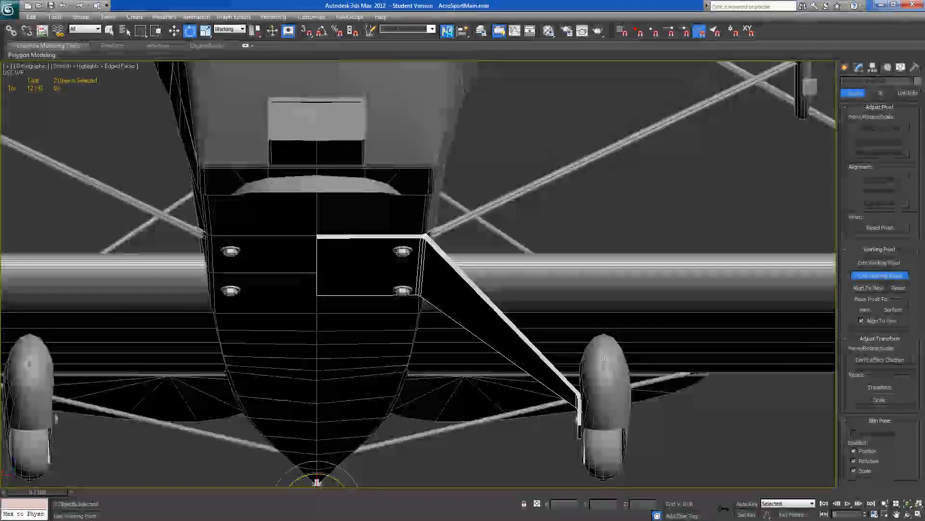
{"action": "left_click", "coordinate": [450, 334]}
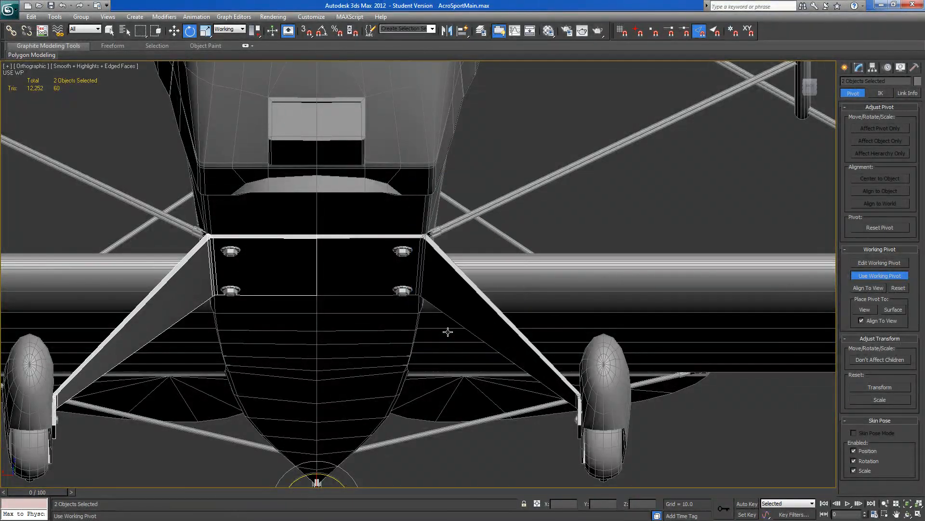
- Stop using the working pivot and deselect the mirrored landing-gear parts
{"action": "left_click", "coordinate": [878, 276]}
{"action": "middle_click_drag", "start_coordinate": [481, 304], "coordinate": [578, 270], "text": "alt"}
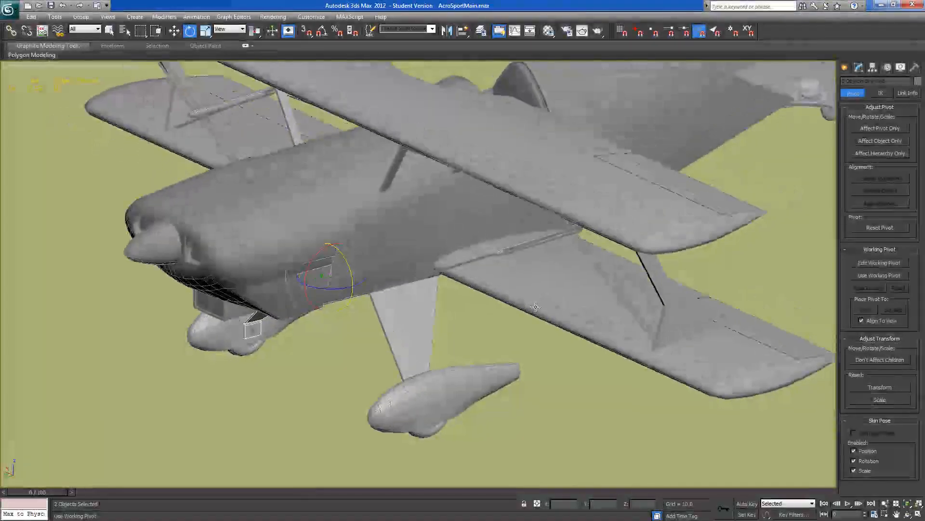
{"action": "middle_click_drag", "start_coordinate": [511, 308], "coordinate": [485, 326], "text": "alt"}
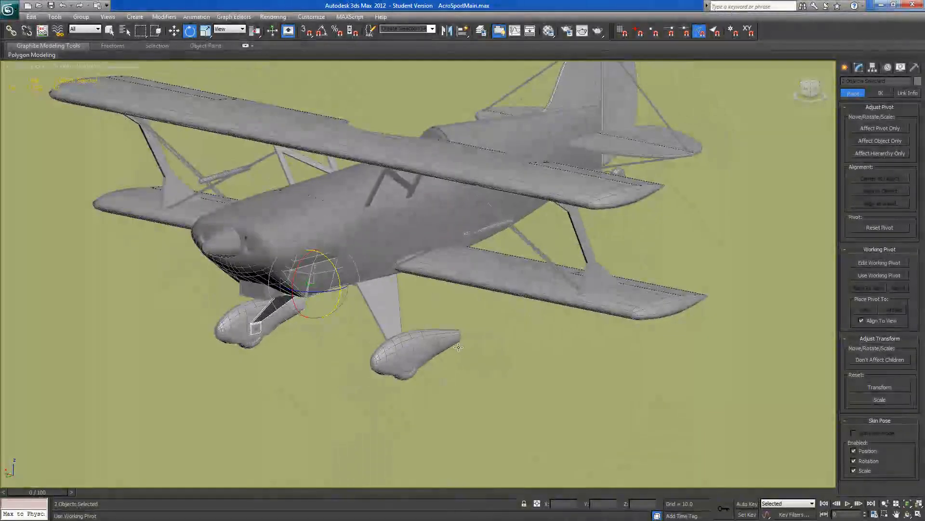
{"action": "left_click", "coordinate": [457, 346]}
{"action": "right_click", "coordinate": [505, 382]}
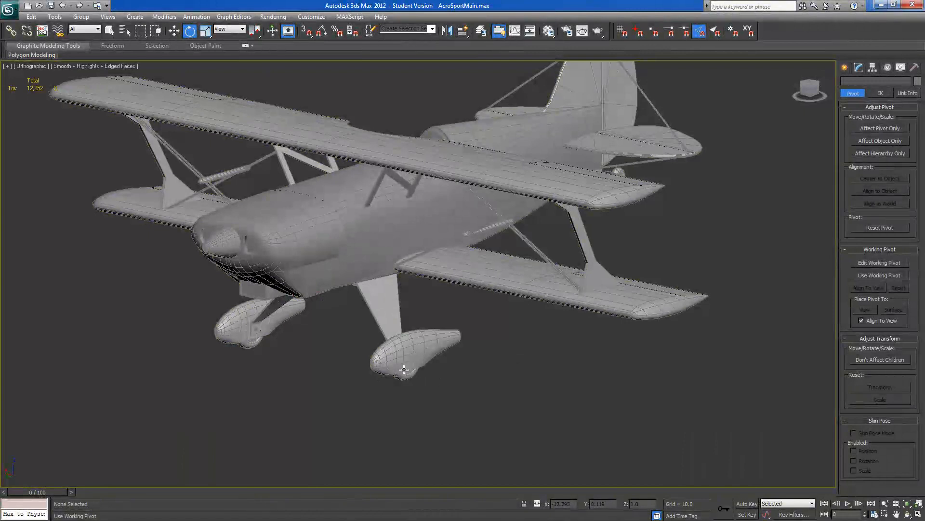
- Select the near main wheel beneath its fairing and hide all unselected objects
{"action": "left_click", "coordinate": [407, 376]}
{"action": "right_click", "coordinate": [454, 372]}
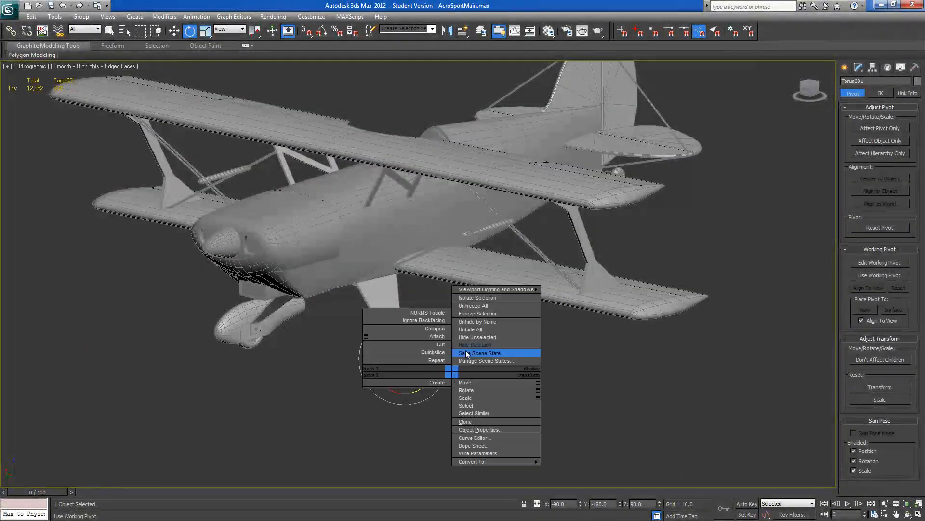
{"action": "left_click", "coordinate": [472, 338]}
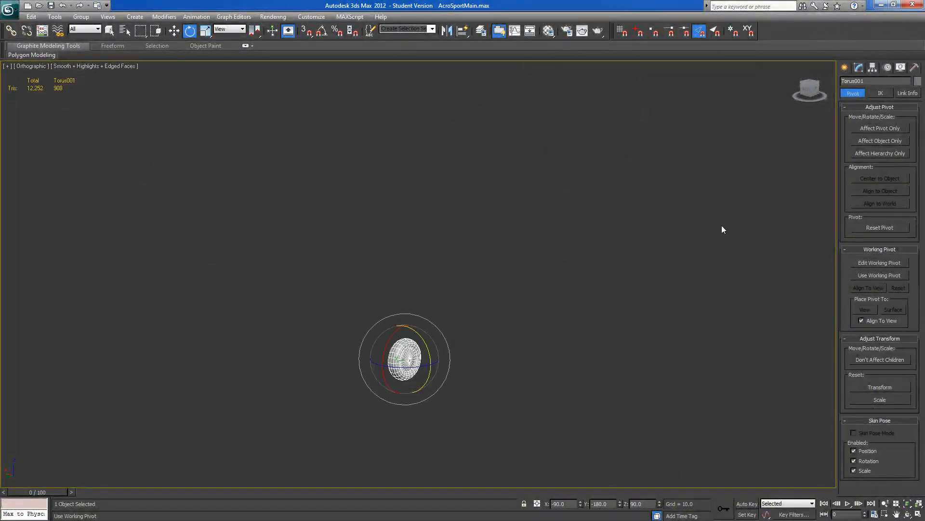
- In the left view, create a cylinder from the wheel's centre with a radius of about 4 and a height of about 0.39
{"action": "left_click", "coordinate": [818, 89]}
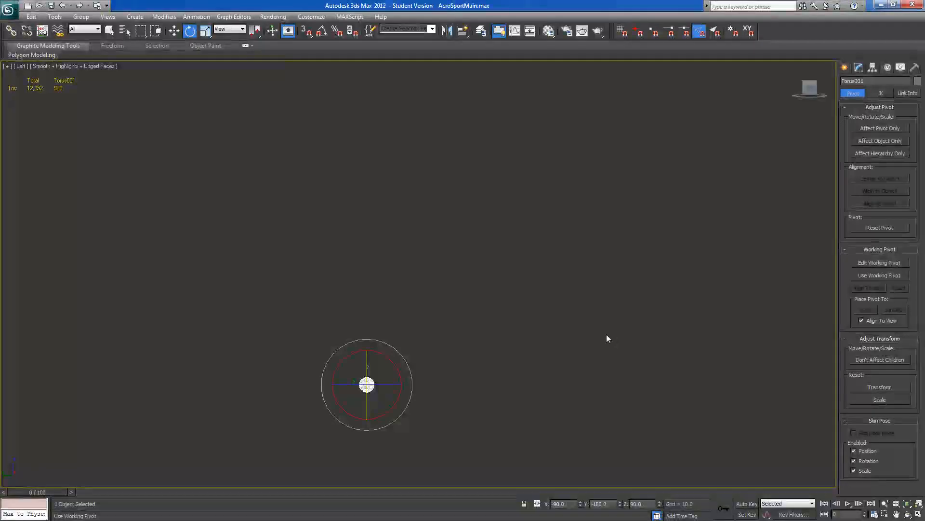
{"action": "key", "text": "z"}
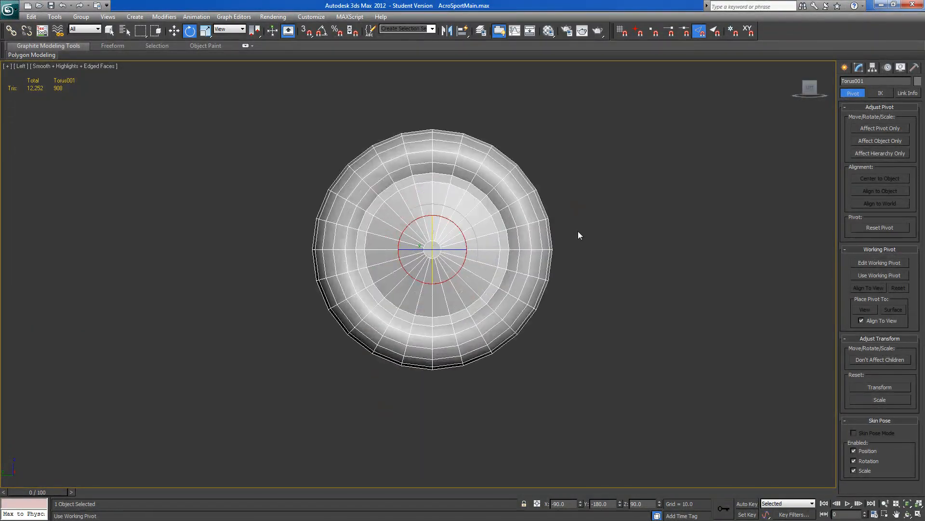
{"action": "key", "text": "v"}
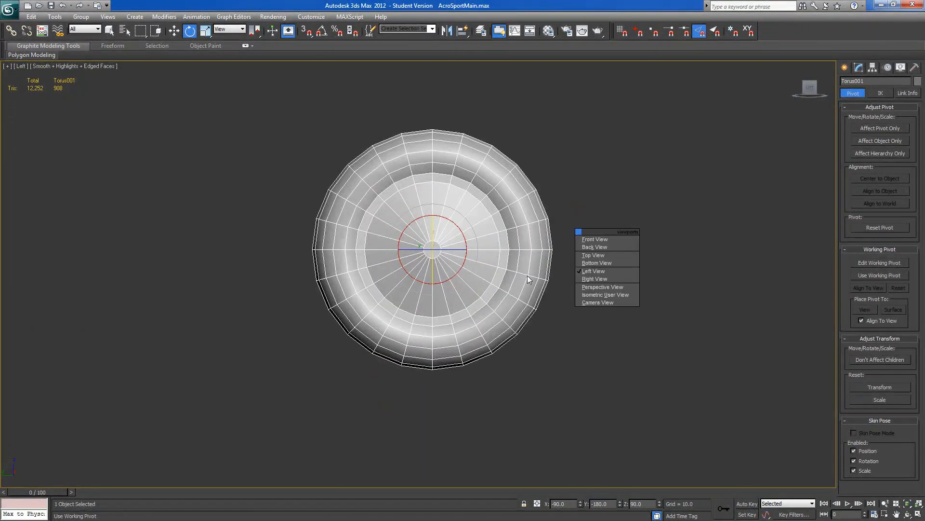
{"action": "left_click", "coordinate": [594, 271]}
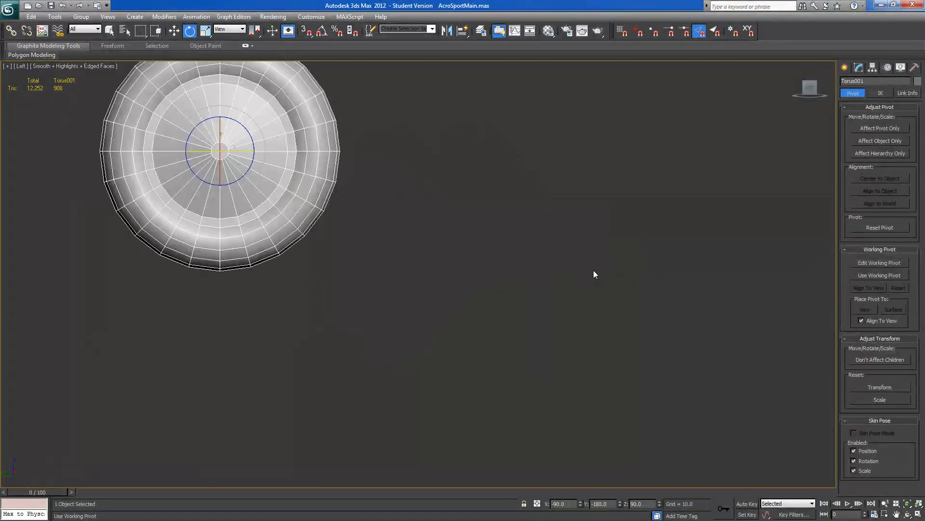
{"action": "middle_click_drag", "start_coordinate": [412, 238], "coordinate": [613, 353]}
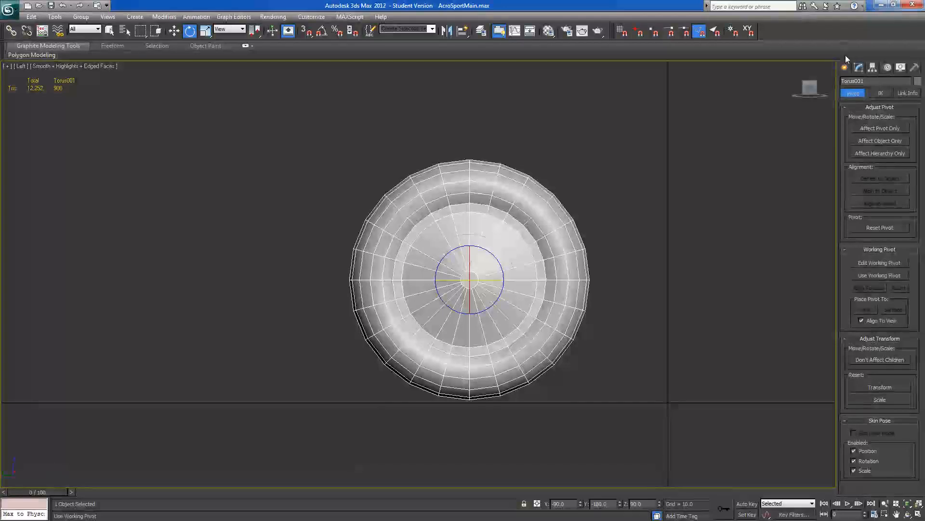
{"action": "left_click", "coordinate": [845, 68]}
{"action": "left_click", "coordinate": [862, 149]}
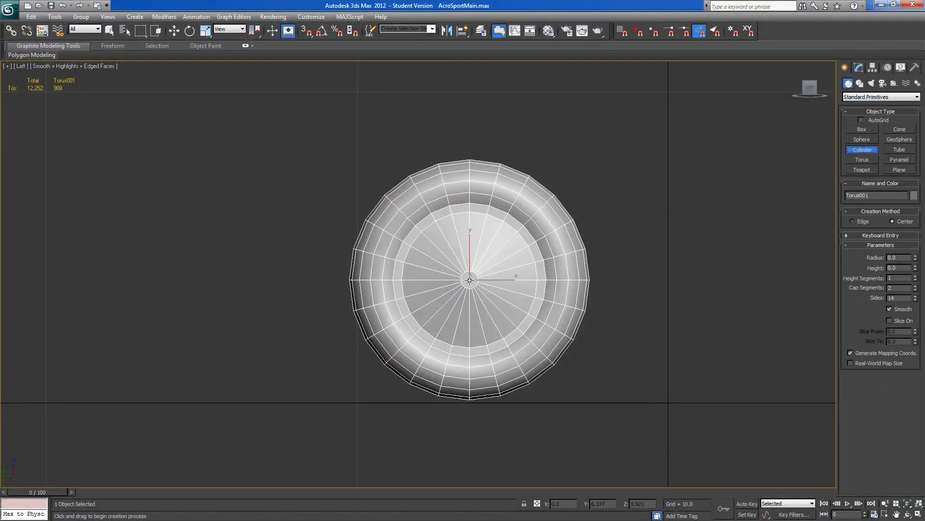
{"action": "left_click_drag", "start_coordinate": [470, 279], "coordinate": [539, 176]}
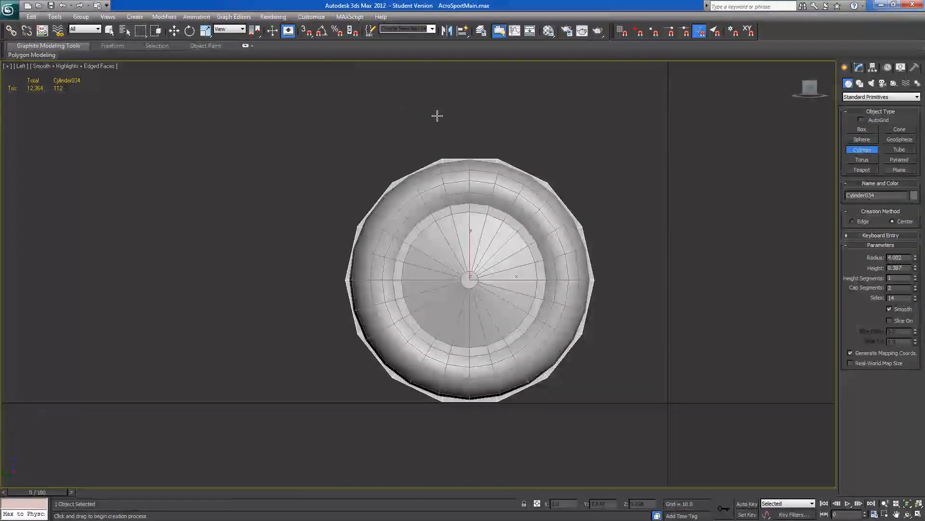
- Align the cylinder to the wheel and move it along X to about -17.24, against the wheel's side
{"action": "left_click", "coordinate": [463, 32]}
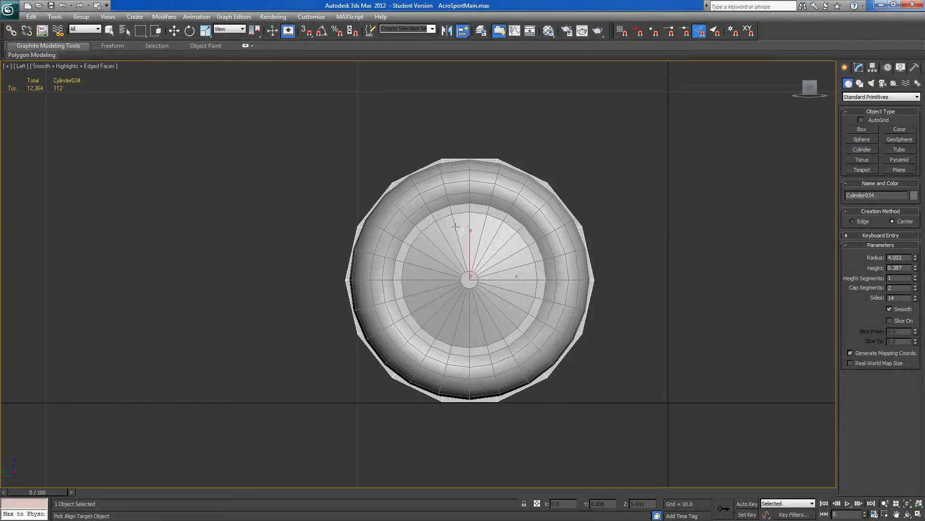
{"action": "key", "text": "w"}
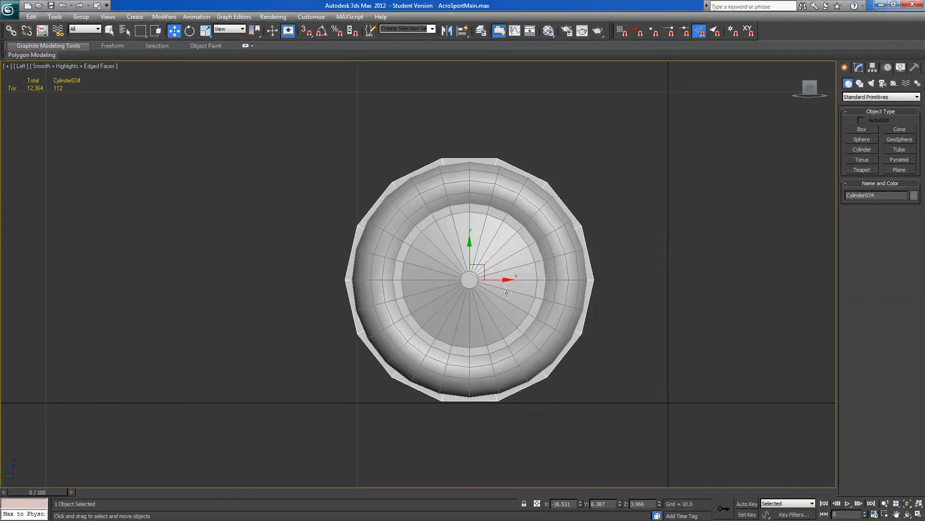
{"action": "mouse_move", "coordinate": [511, 291]}
{"action": "middle_mouse_down", "text": "alt"}
{"action": "mouse_move", "coordinate": [597, 310]}
{"action": "mouse_move", "coordinate": [503, 295]}
{"action": "mouse_move", "coordinate": [507, 284]}
{"action": "middle_mouse_up", "text": "alt"}
{"action": "left_click_drag", "start_coordinate": [436, 279], "coordinate": [399, 277]}
{"action": "middle_click_drag", "start_coordinate": [399, 277], "coordinate": [416, 278], "text": "alt"}
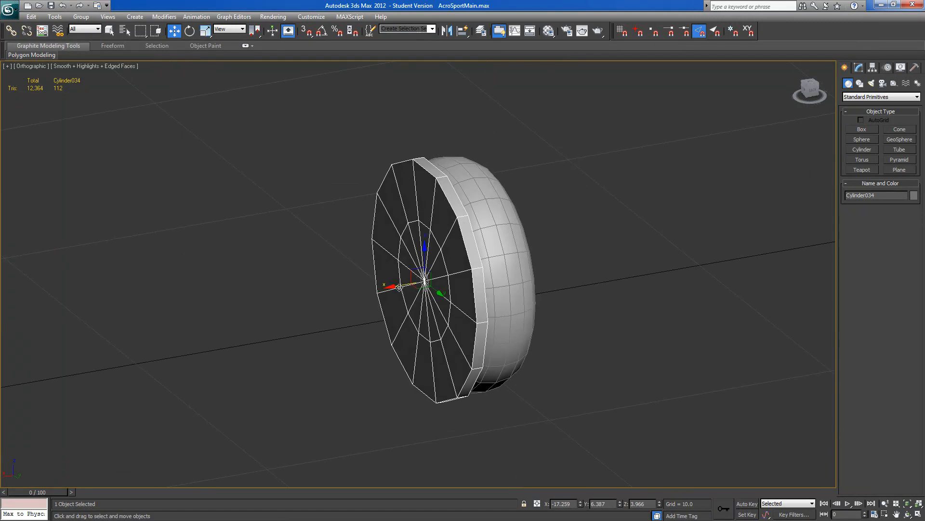
{"action": "left_click_drag", "start_coordinate": [401, 286], "coordinate": [399, 286]}
- Set the cylinder to 1 cap segment, a height of about 2.58 and 19 sides
{"action": "left_click", "coordinate": [860, 68]}
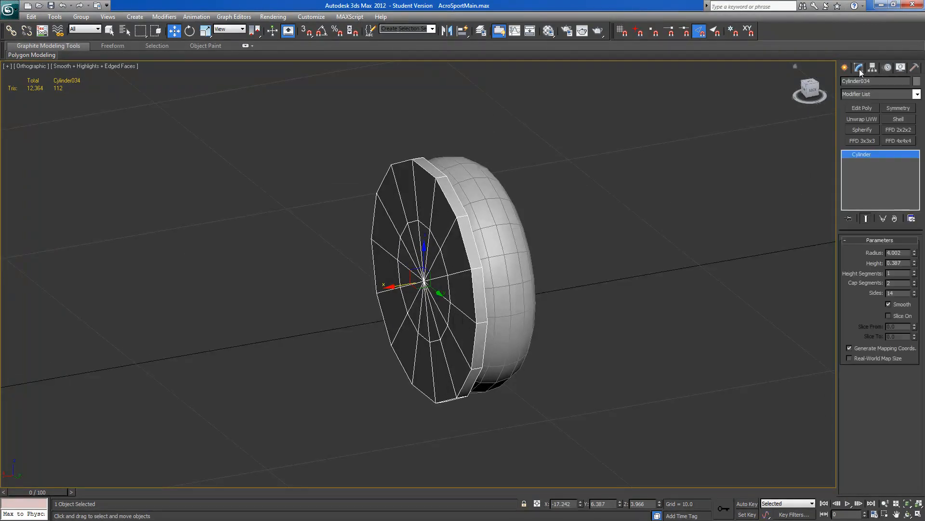
{"action": "left_click", "coordinate": [914, 285]}
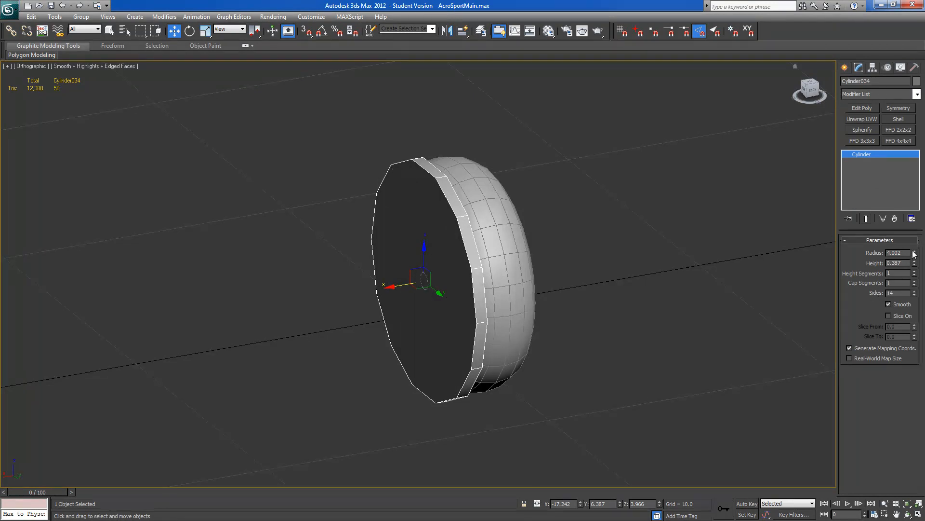
{"action": "left_click_drag", "start_coordinate": [914, 264], "coordinate": [915, 246]}
{"action": "middle_click_drag", "start_coordinate": [677, 243], "coordinate": [626, 234], "text": "alt"}
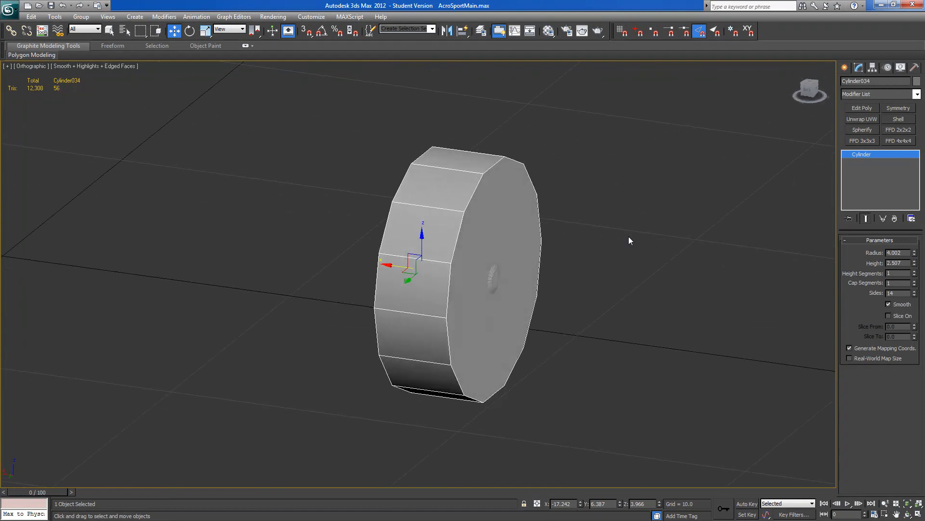
{"action": "left_click_drag", "start_coordinate": [915, 264], "coordinate": [915, 259]}
{"action": "middle_click_drag", "start_coordinate": [675, 289], "coordinate": [739, 311], "text": "alt"}
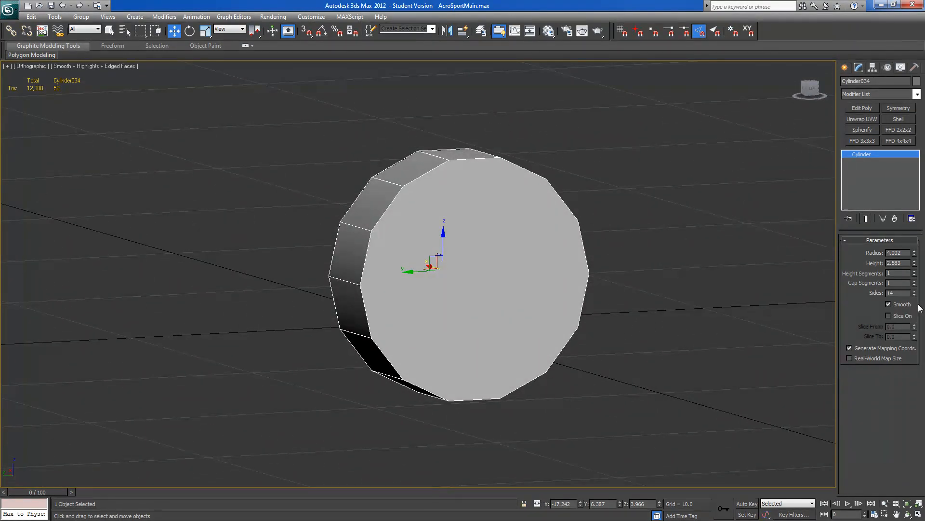
{"action": "left_click_drag", "start_coordinate": [915, 293], "coordinate": [915, 288]}
{"action": "middle_click_drag", "start_coordinate": [548, 323], "coordinate": [523, 315], "text": "alt"}
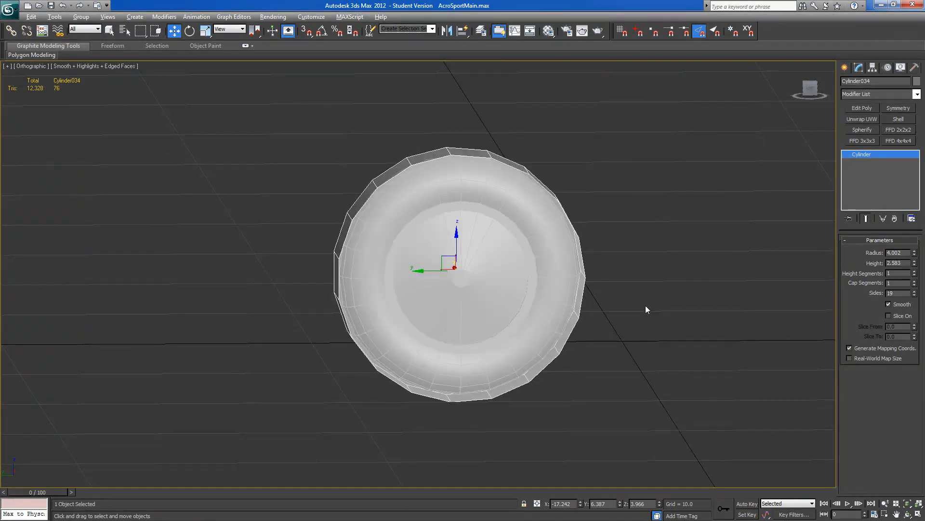
- Try moving the cylinder sideways off the wheel and bring it back onto the wheel's centre
{"action": "left_click", "coordinate": [808, 94]}
{"action": "scroll", "coordinate": [538, 283], "scroll_direction": "up", "scroll_amount": 2}
{"action": "scroll", "coordinate": [558, 281], "scroll_direction": "up", "scroll_amount": 2}
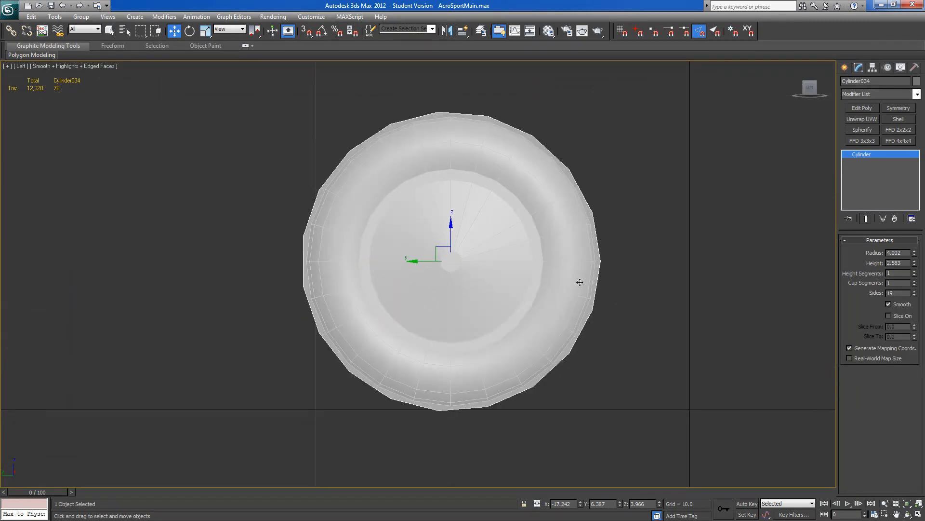
{"action": "left_click_drag", "start_coordinate": [473, 262], "coordinate": [670, 285]}
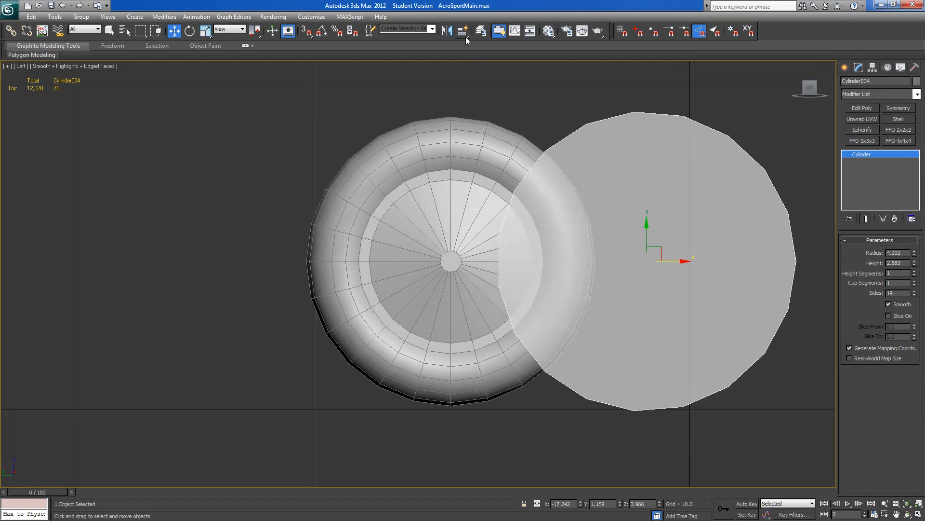
{"action": "key", "text": "ctrl+z"}
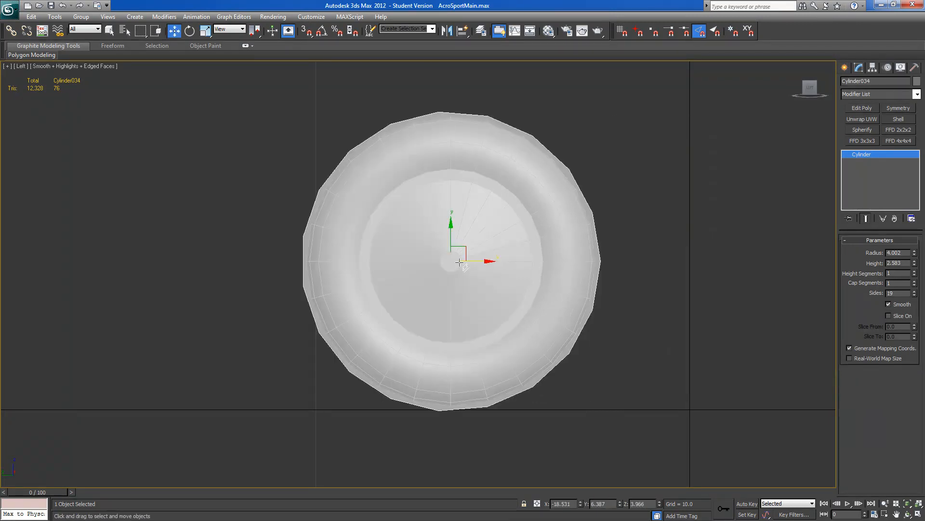
- Centre the cylinder's pivot on its own geometry and align the cylinder to the wheel so it encloses it
{"action": "middle_click_drag", "start_coordinate": [616, 305], "coordinate": [693, 347], "text": "alt"}
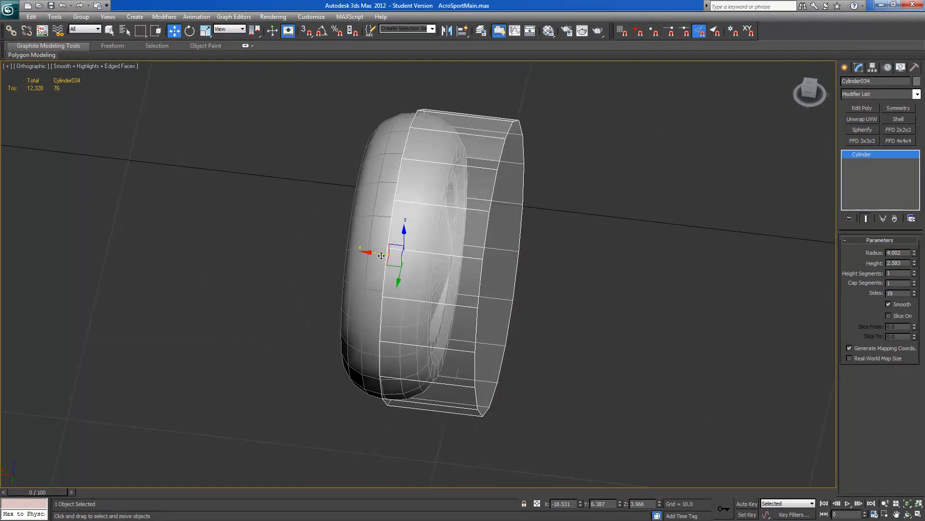
{"action": "left_click_drag", "start_coordinate": [381, 254], "coordinate": [374, 251]}
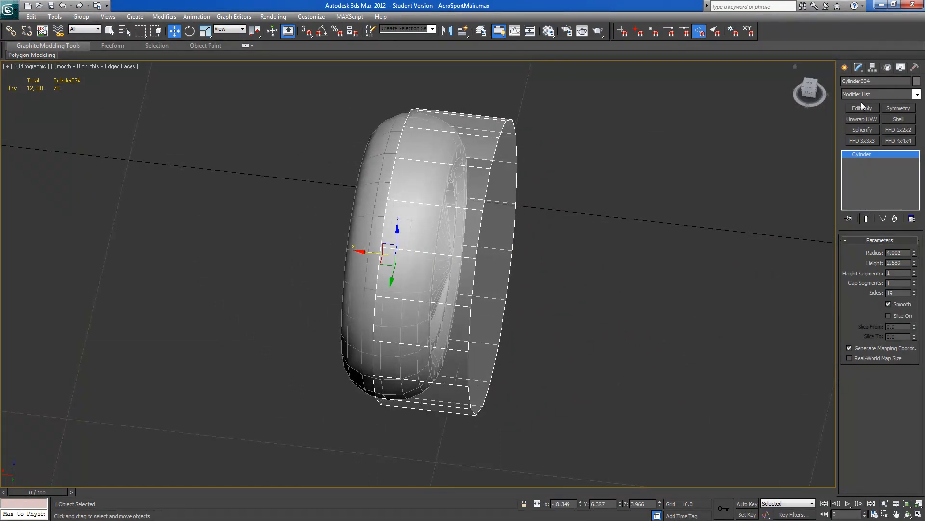
{"action": "left_click", "coordinate": [873, 67]}
{"action": "left_click", "coordinate": [872, 128]}
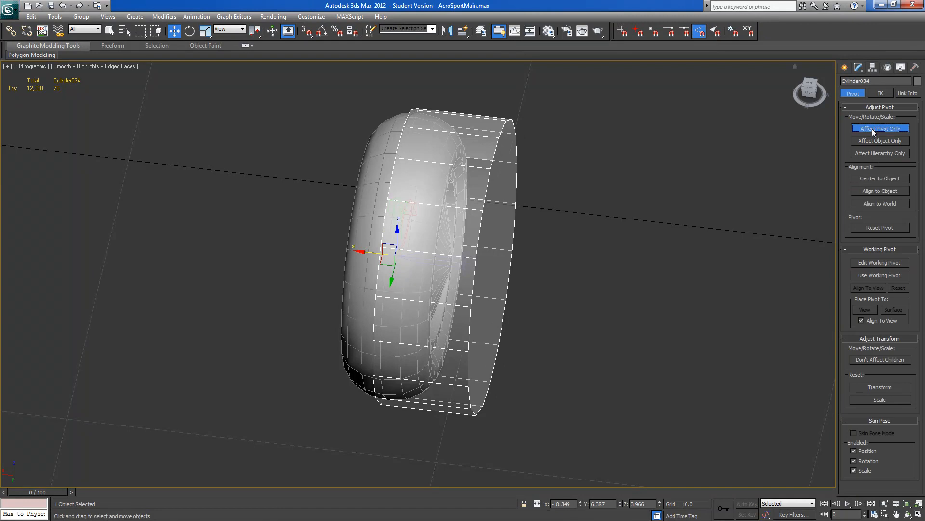
{"action": "left_click", "coordinate": [872, 177]}
{"action": "left_click", "coordinate": [870, 127]}
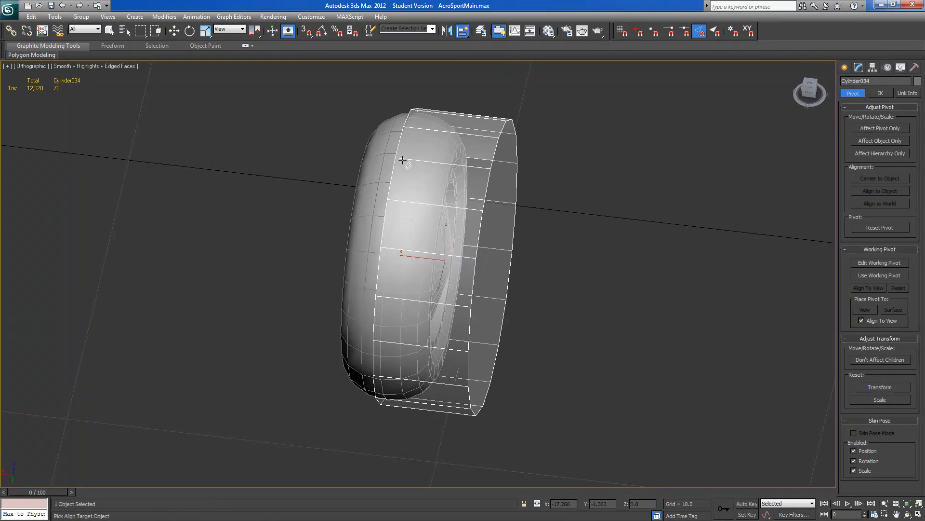
{"action": "middle_click_drag", "start_coordinate": [381, 241], "coordinate": [398, 250], "text": "alt"}
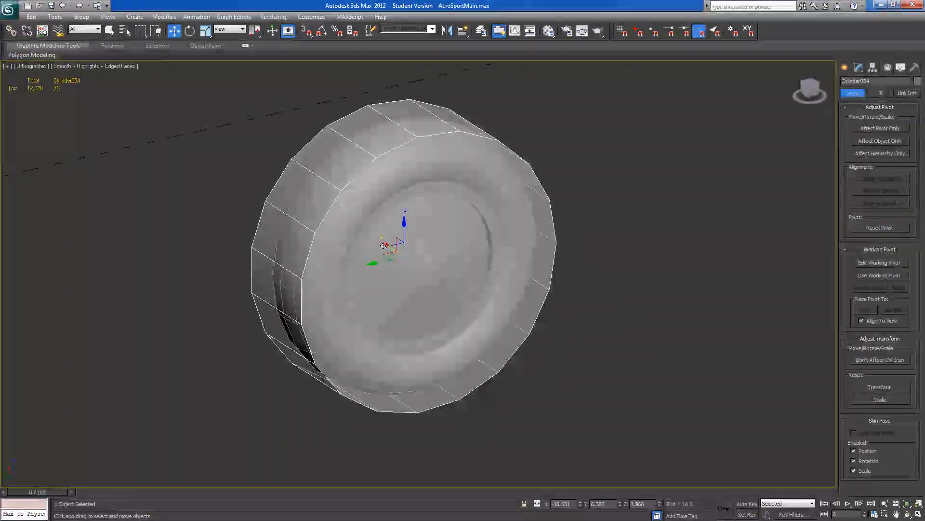
{"action": "scroll", "coordinate": [398, 251], "scroll_direction": "down", "scroll_amount": 5}
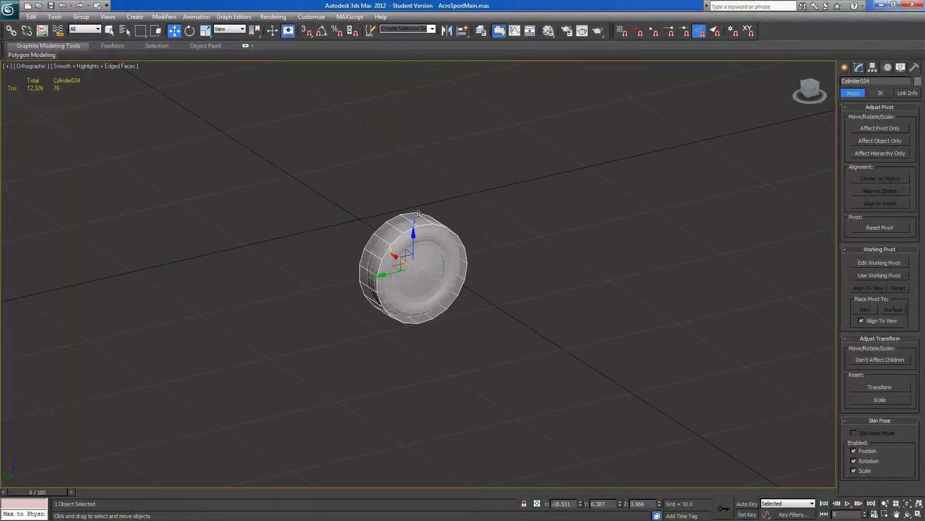
- Add a bright red custom colour and assign it to the cylinder as its object colour
{"action": "left_click", "coordinate": [916, 83]}
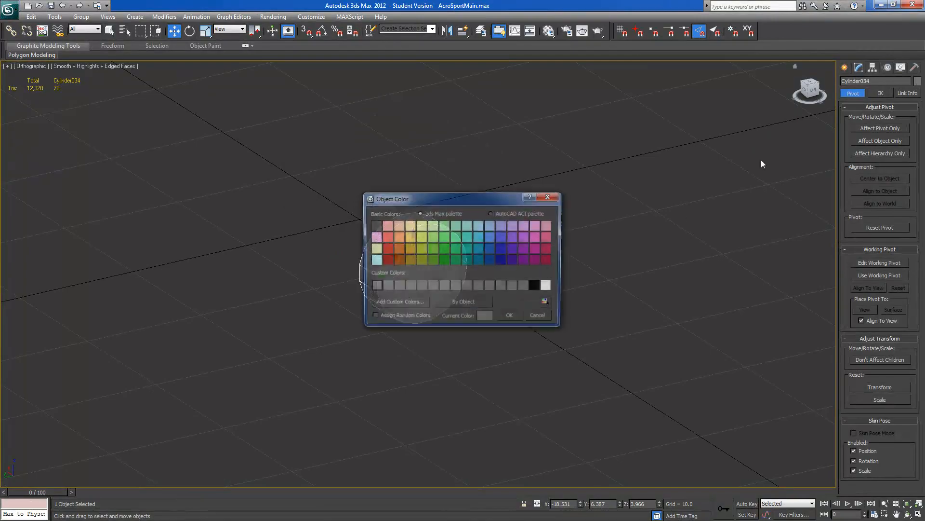
{"action": "left_click", "coordinate": [479, 261]}
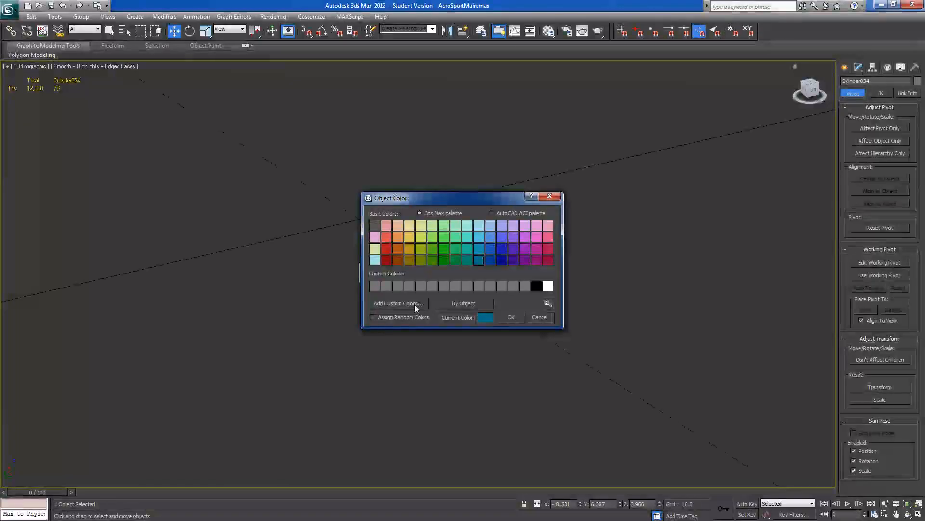
{"action": "left_click", "coordinate": [400, 304]}
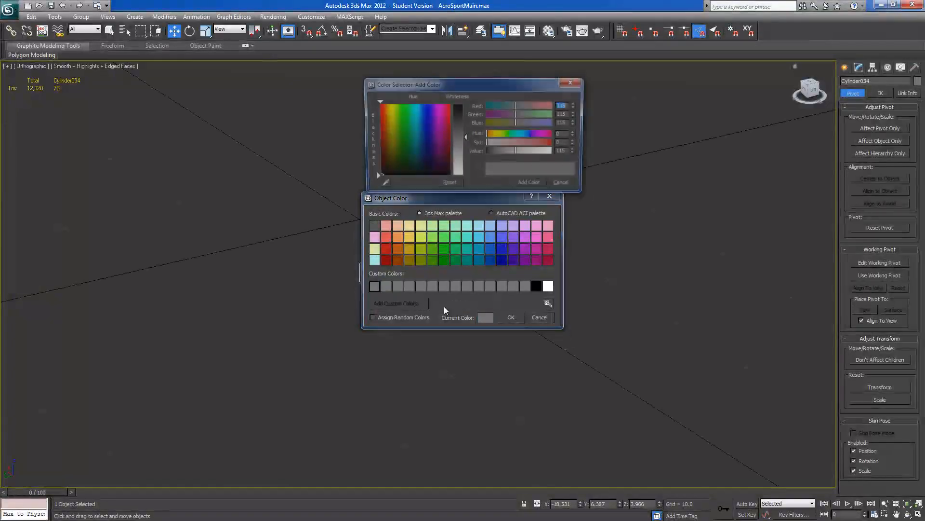
{"action": "left_click_drag", "start_coordinate": [434, 126], "coordinate": [466, 104]}
{"action": "left_click", "coordinate": [527, 187]}
{"action": "left_click", "coordinate": [511, 317]}
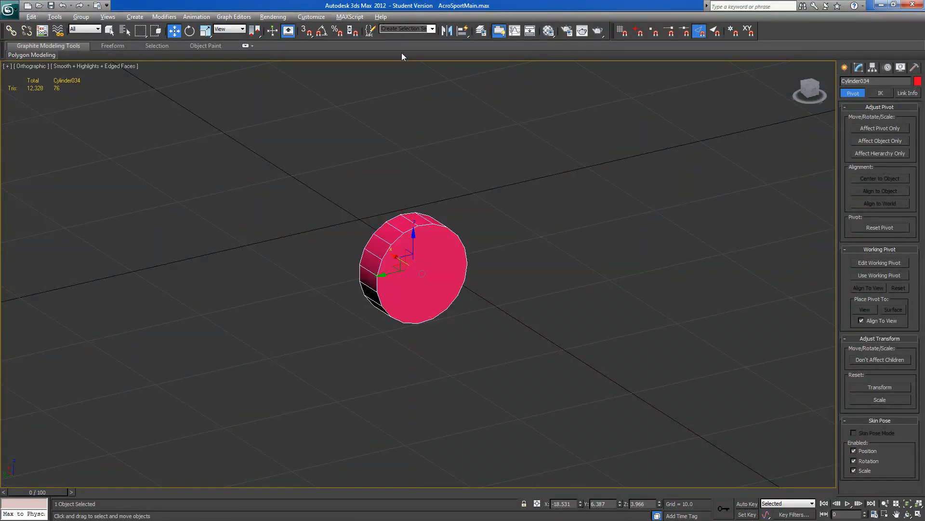
- Create a named selection set called CollisionMesh that contains the red wheel cylinder
{"action": "left_click", "coordinate": [372, 32]}
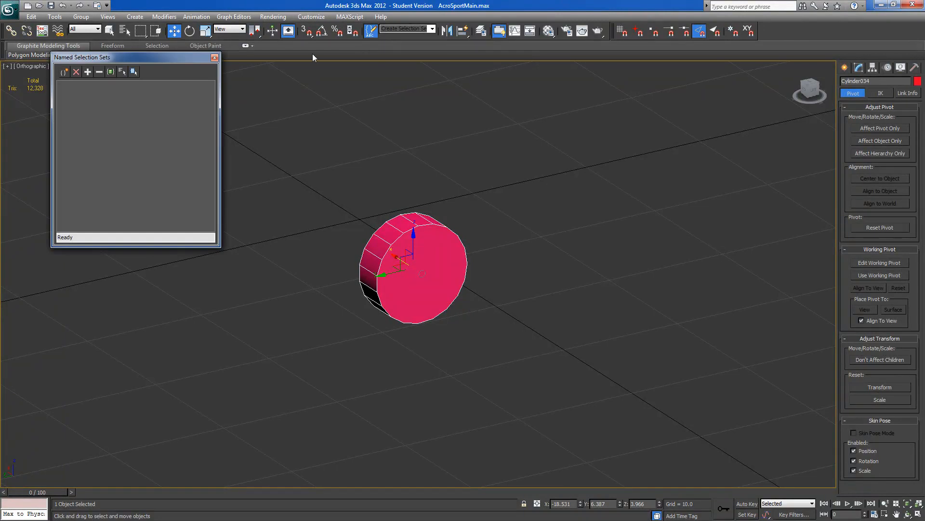
{"action": "left_click_drag", "start_coordinate": [206, 58], "coordinate": [251, 159]}
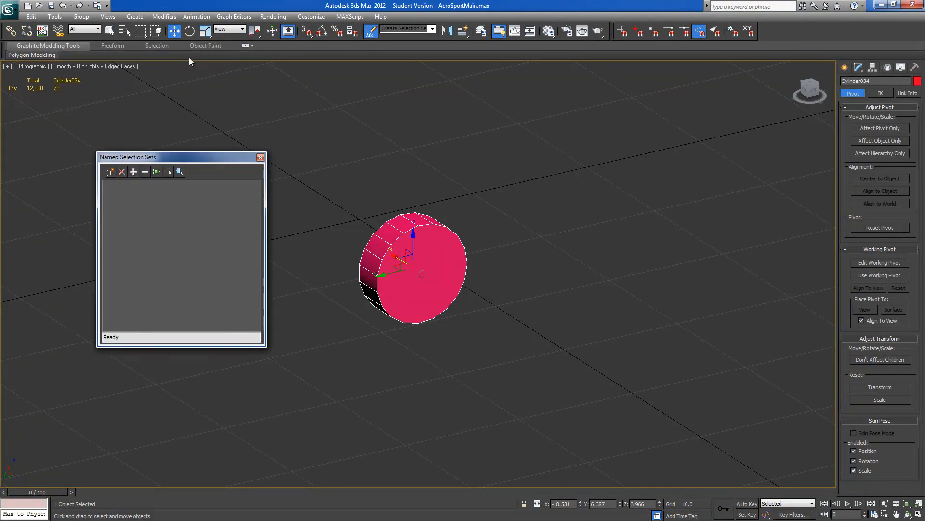
{"action": "left_click", "coordinate": [108, 172]}
{"action": "type", "text": "Collision"}
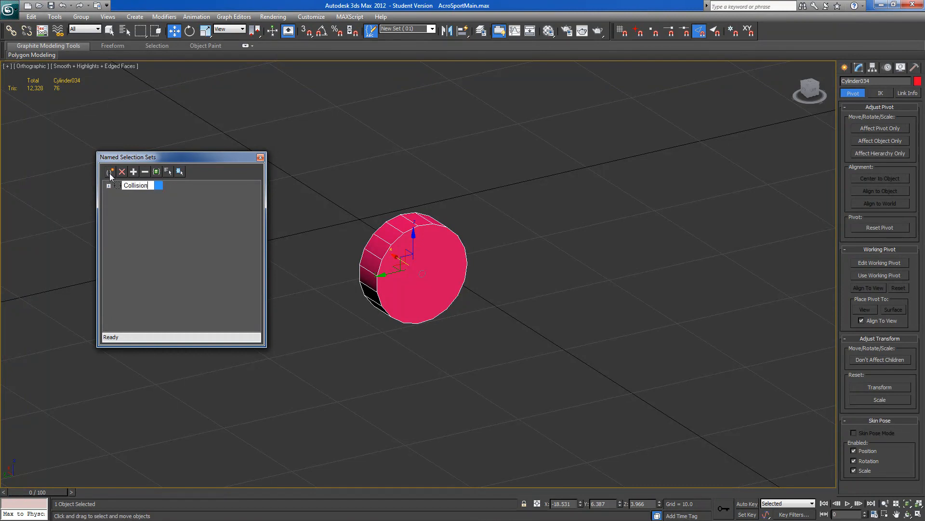
{"action": "type", "text": "Mesh"}
{"action": "key", "text": "Return"}
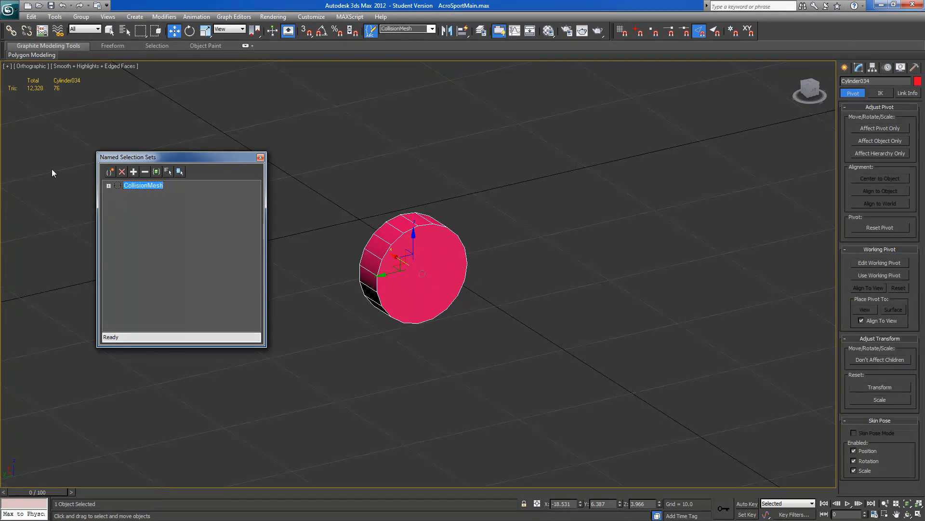
{"action": "left_click", "coordinate": [132, 172]}
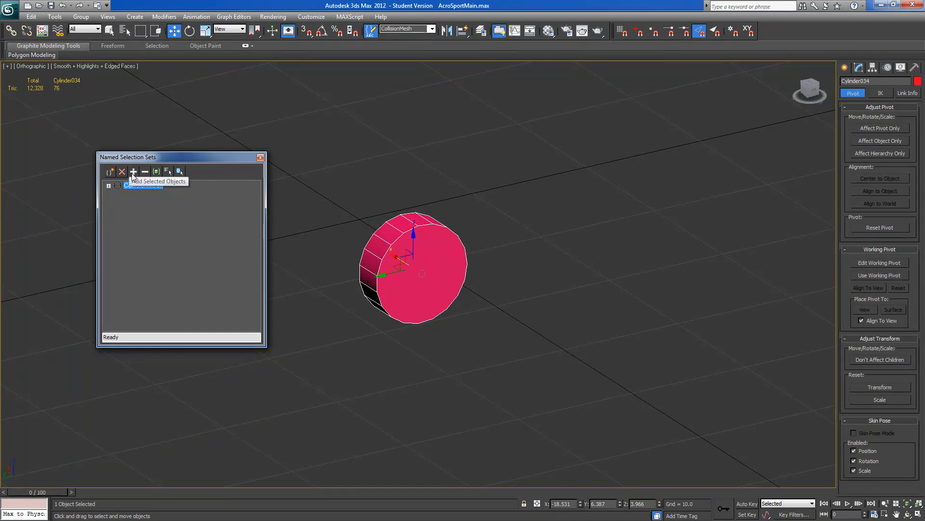
{"action": "left_click", "coordinate": [106, 185]}
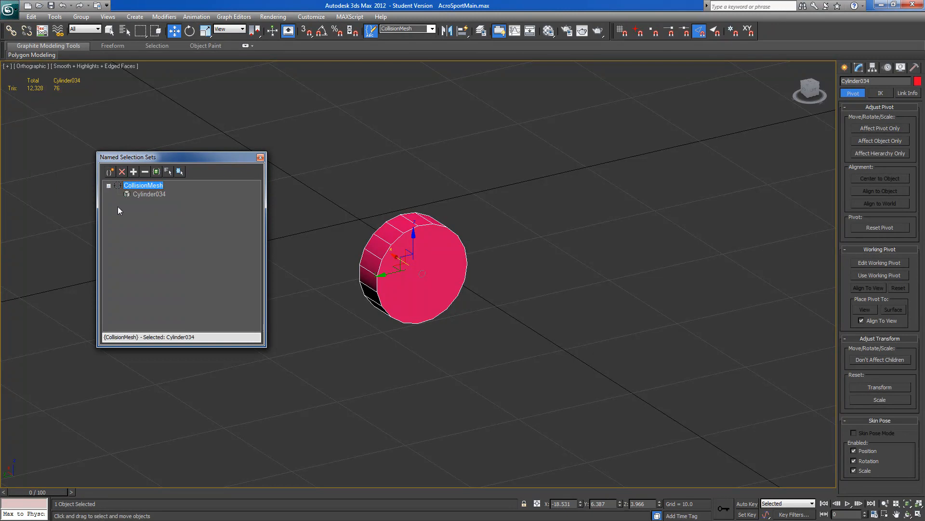
{"action": "left_click", "coordinate": [260, 158]}
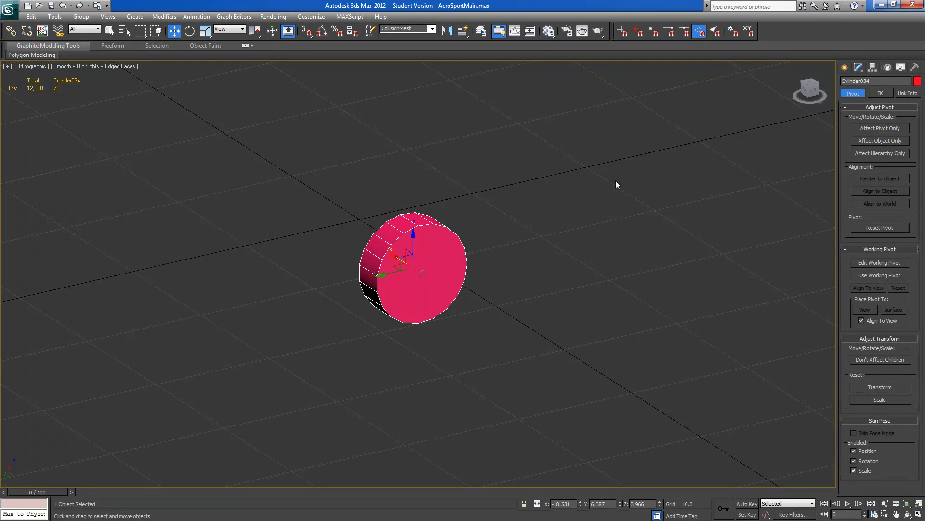
- Clear the selection and reselect the cylinder through the CollisionMesh selection set
{"action": "left_click", "coordinate": [396, 174]}
{"action": "left_click", "coordinate": [433, 30]}
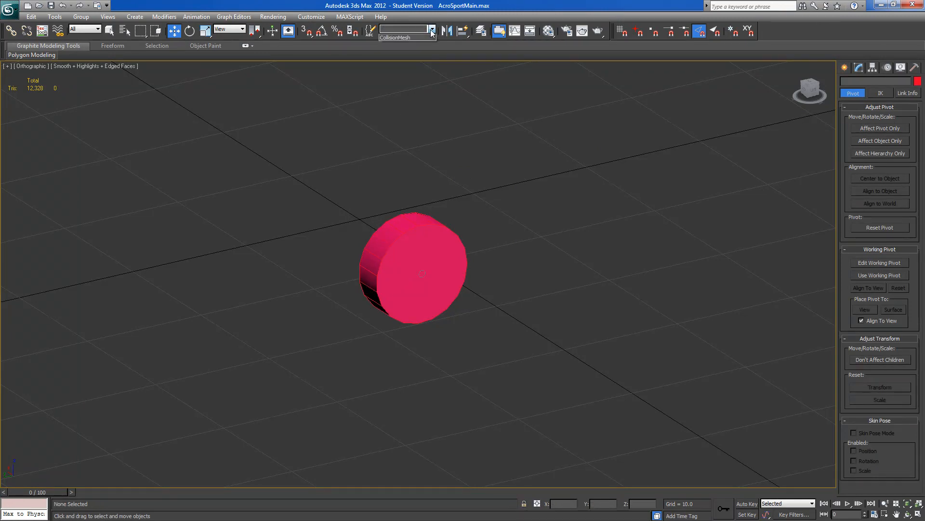
{"action": "left_click", "coordinate": [397, 37]}
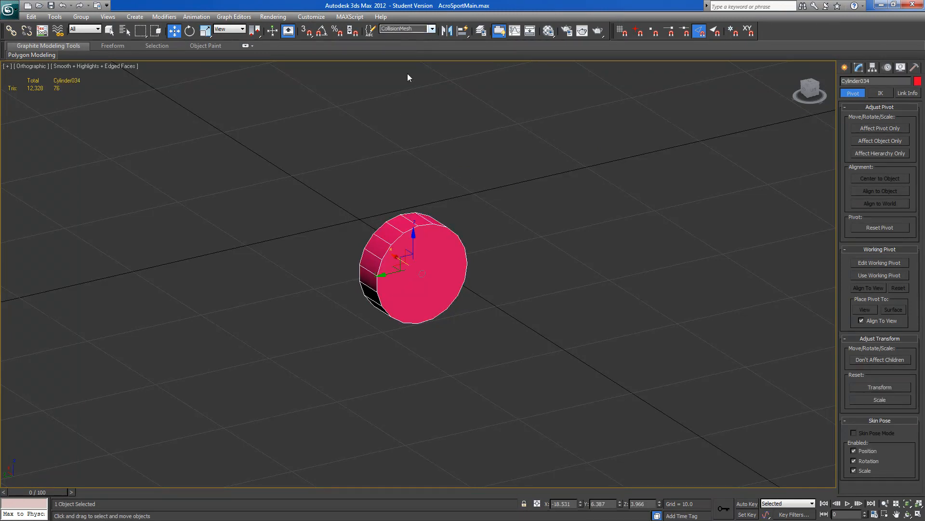
- Rename the red wheel cylinder as ~CS_COLL_LW
{"action": "middle_click_drag", "start_coordinate": [520, 243], "coordinate": [572, 319], "text": "alt"}
{"action": "scroll", "coordinate": [565, 313], "scroll_direction": "down", "scroll_amount": 2}
{"action": "left_click_drag", "start_coordinate": [872, 82], "coordinate": [778, 85]}
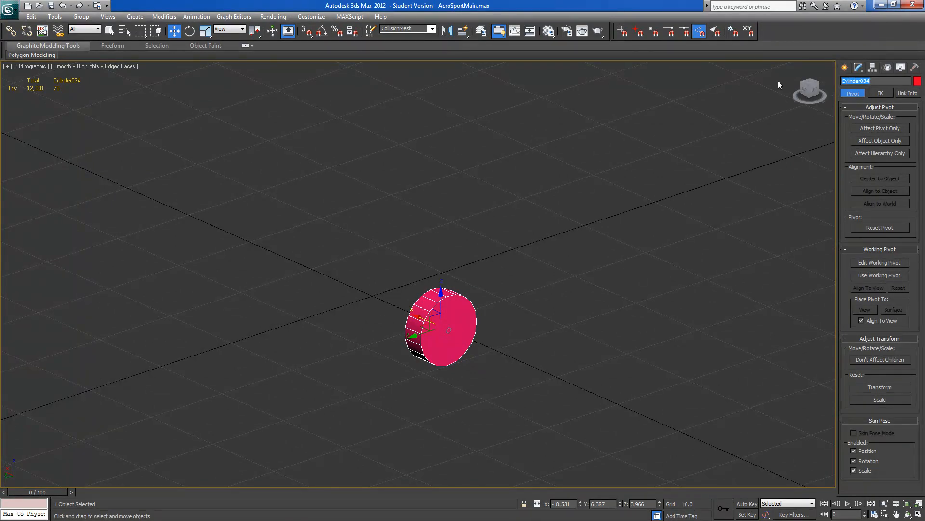
{"action": "type", "text": "~"}
- Unhide all objects to bring the whole biplane back around the red cylinder
{"action": "right_click", "coordinate": [453, 247]}
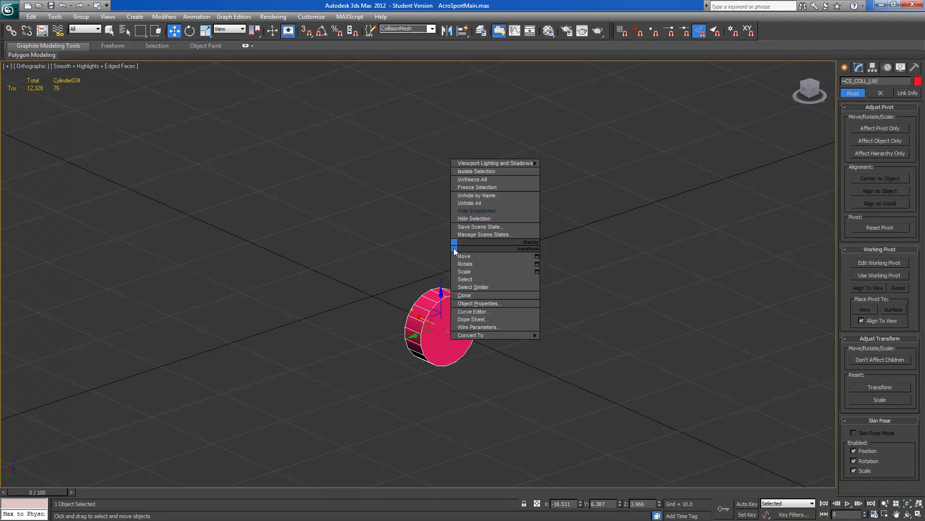
{"action": "left_click", "coordinate": [469, 209]}
{"action": "scroll", "coordinate": [480, 290], "scroll_direction": "down", "scroll_amount": 2}
{"action": "middle_click_drag", "start_coordinate": [480, 290], "coordinate": [578, 319], "text": "alt"}
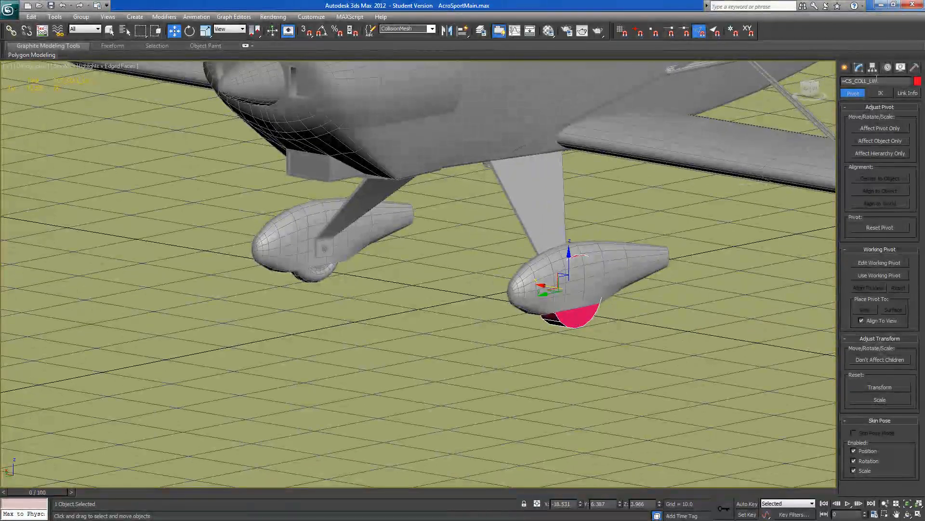
- Mirror a copy of the red cylinder across X about the working pivot onto the opposite wheel and rename it ~CS_COLL_RW
{"action": "left_click", "coordinate": [873, 276]}
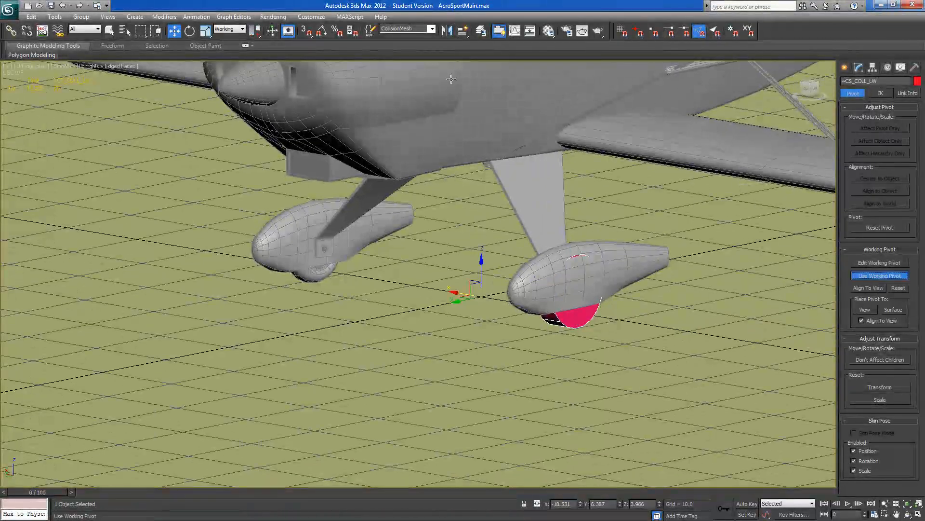
{"action": "left_click", "coordinate": [448, 30]}
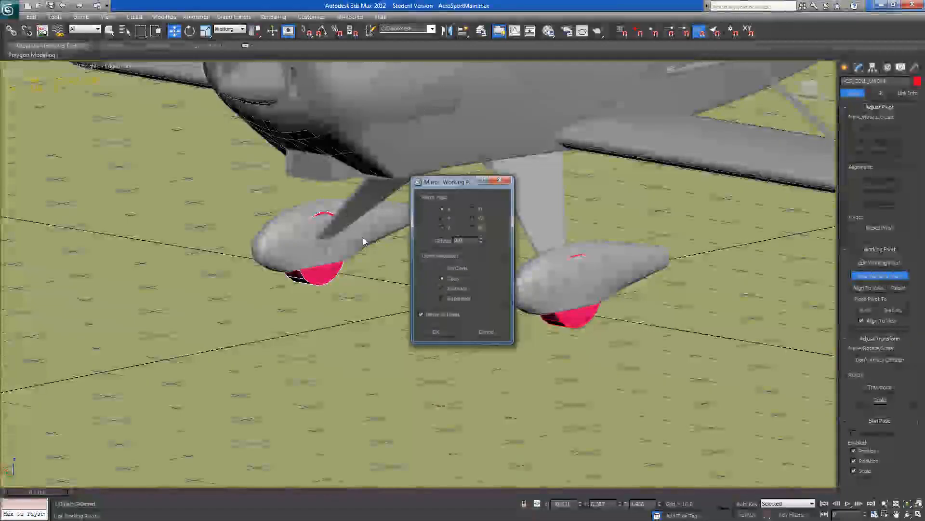
{"action": "left_click", "coordinate": [436, 333]}
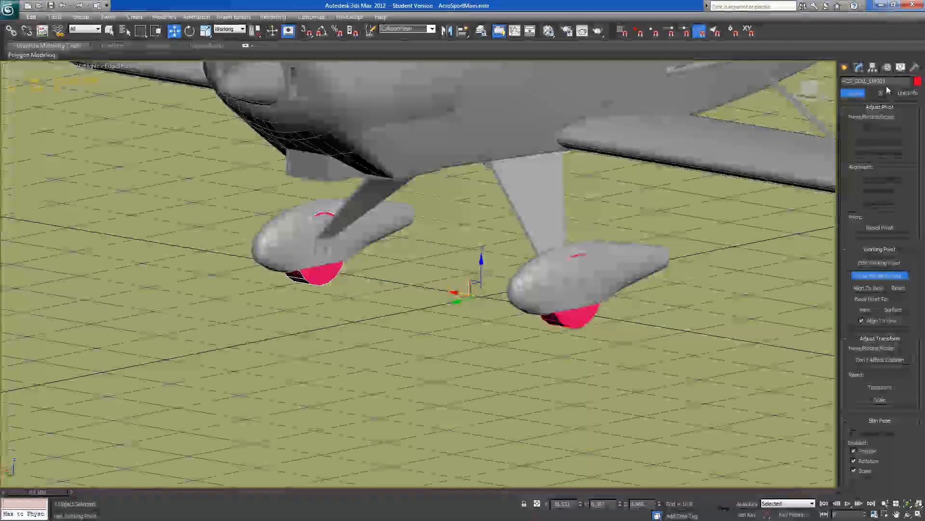
{"action": "left_click_drag", "start_coordinate": [887, 81], "coordinate": [870, 81]}
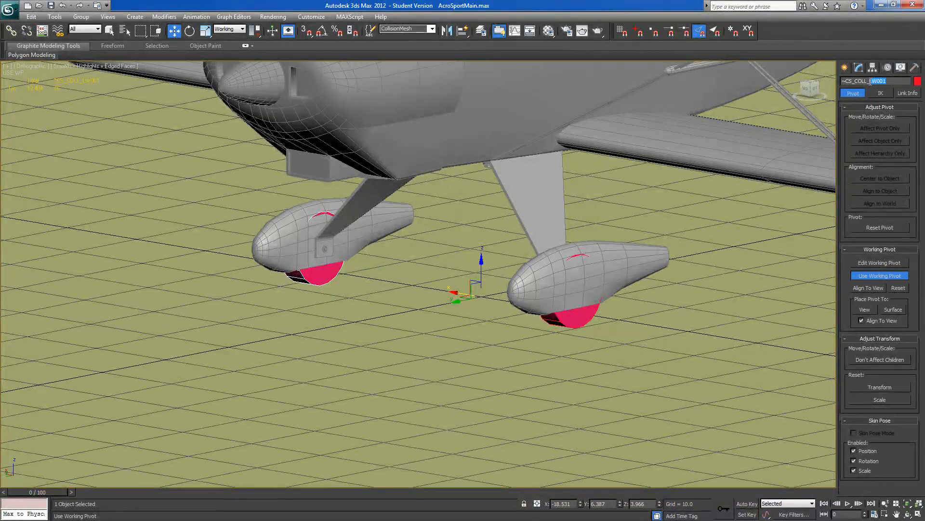
{"action": "type", "text": "R"}
- Open the named selection sets with the mirrored cylinder still selected
{"action": "left_click", "coordinate": [370, 31]}
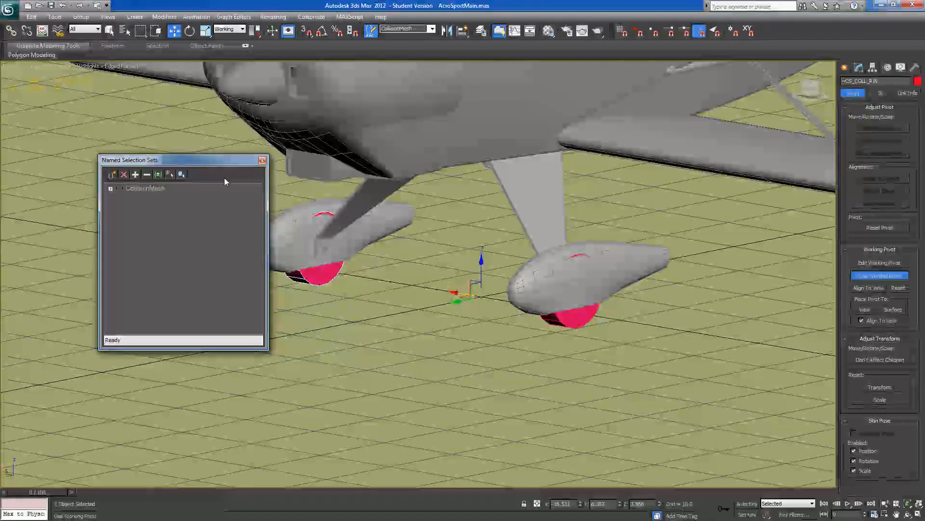
- Close the named selection sets manager and turn off the working pivot
{"action": "left_click", "coordinate": [263, 160]}
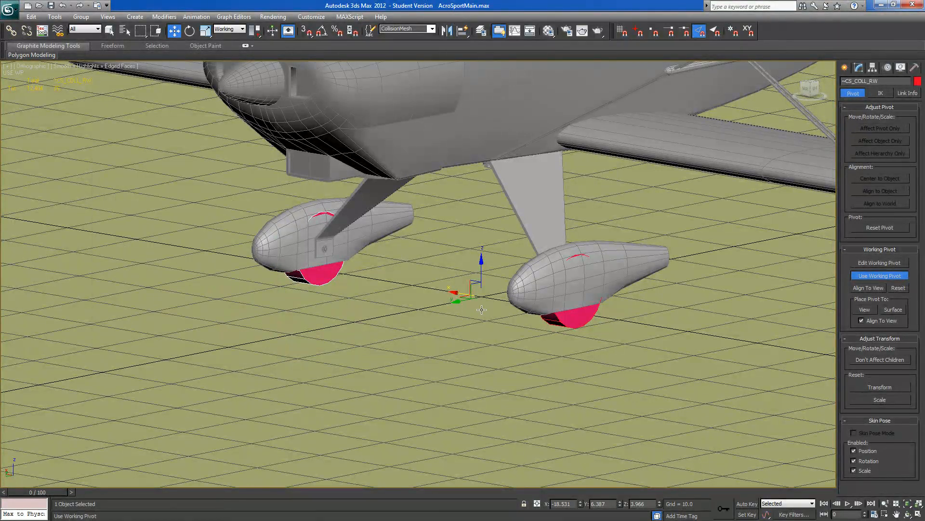
{"action": "scroll", "coordinate": [479, 311], "scroll_direction": "down", "scroll_amount": 4}
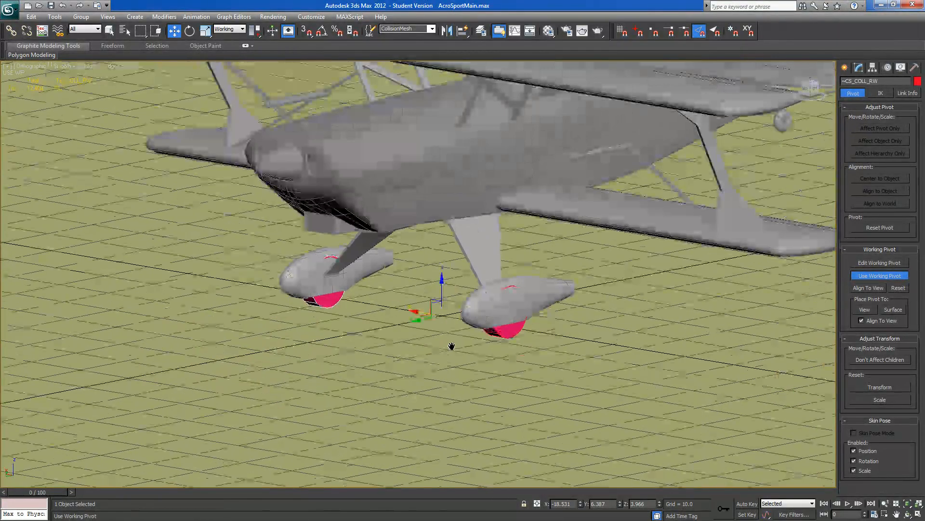
{"action": "left_click", "coordinate": [859, 275]}
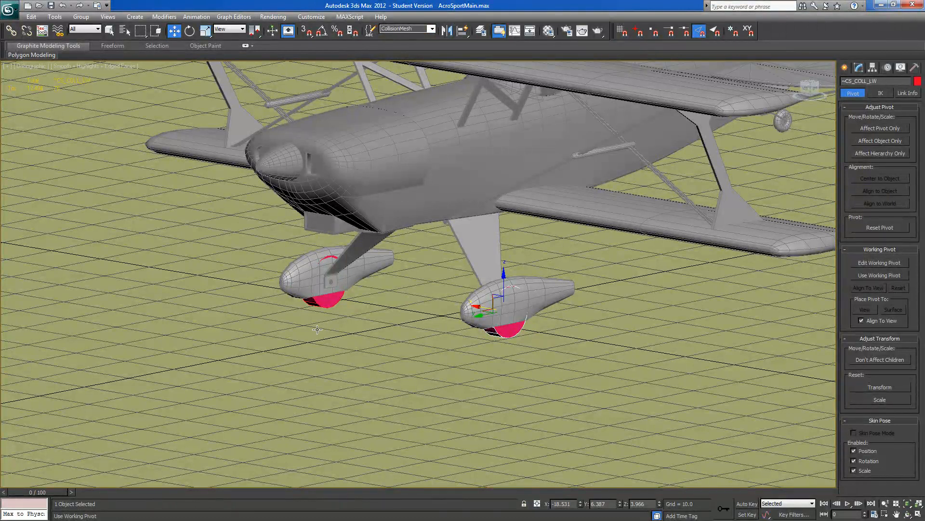
- Add the ~CS_COLL_RW wheel collision object to the CollisionMesh named selection set and close the set manager
{"action": "left_click", "coordinate": [326, 304]}
{"action": "left_click", "coordinate": [370, 31]}
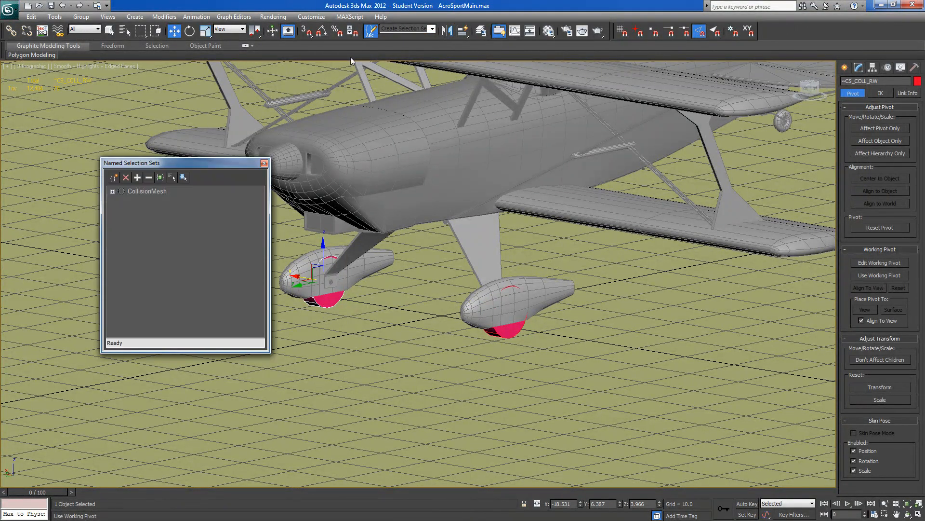
{"action": "left_click", "coordinate": [138, 189]}
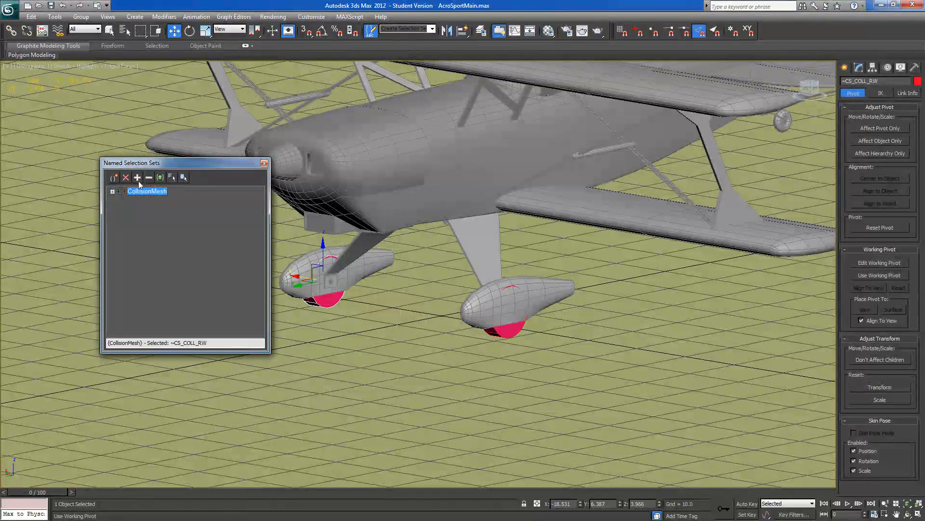
{"action": "left_click", "coordinate": [138, 177]}
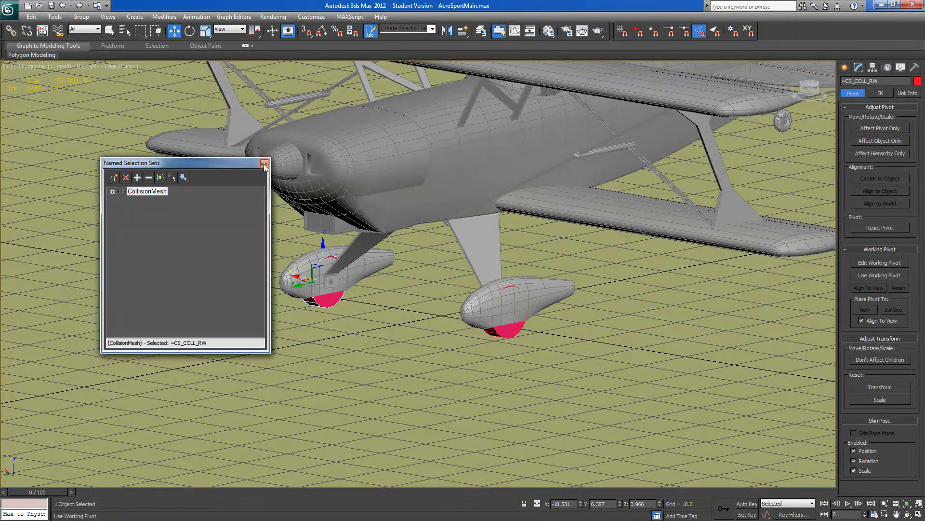
{"action": "left_click", "coordinate": [264, 164]}
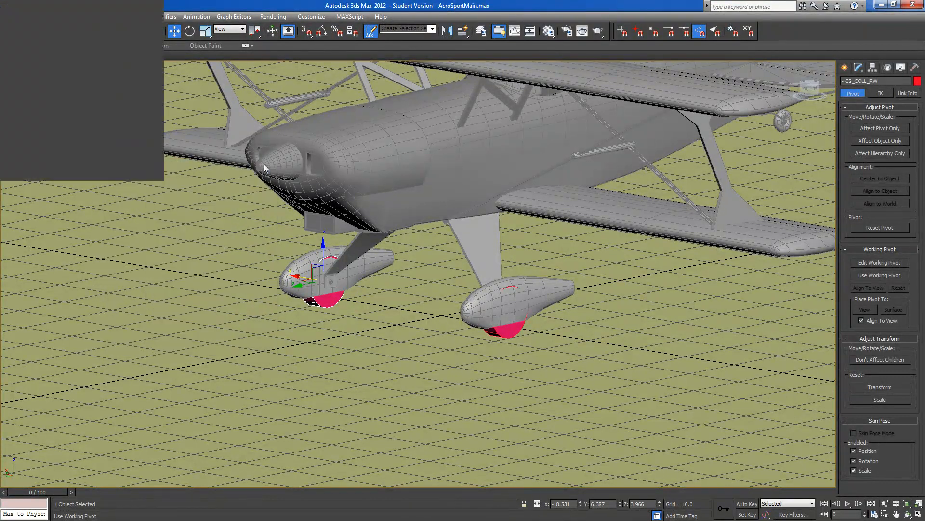
- Select the objects of the CollisionMesh selection set and hide them
{"action": "left_click", "coordinate": [432, 28]}
{"action": "left_click", "coordinate": [425, 39]}
{"action": "right_click", "coordinate": [384, 195]}
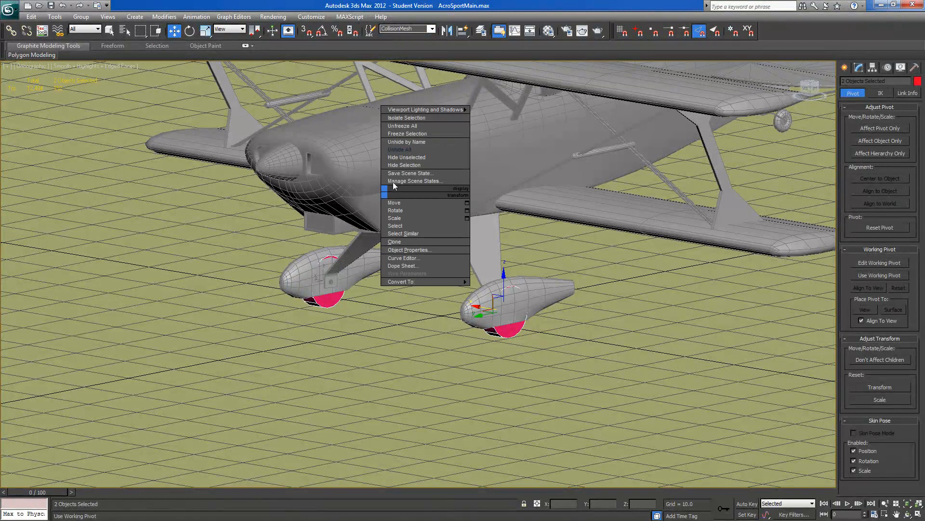
{"action": "left_click", "coordinate": [395, 166]}
- Select the Sphere001 wheel fairing and hide every other object
{"action": "left_click", "coordinate": [474, 314]}
{"action": "right_click", "coordinate": [638, 315]}
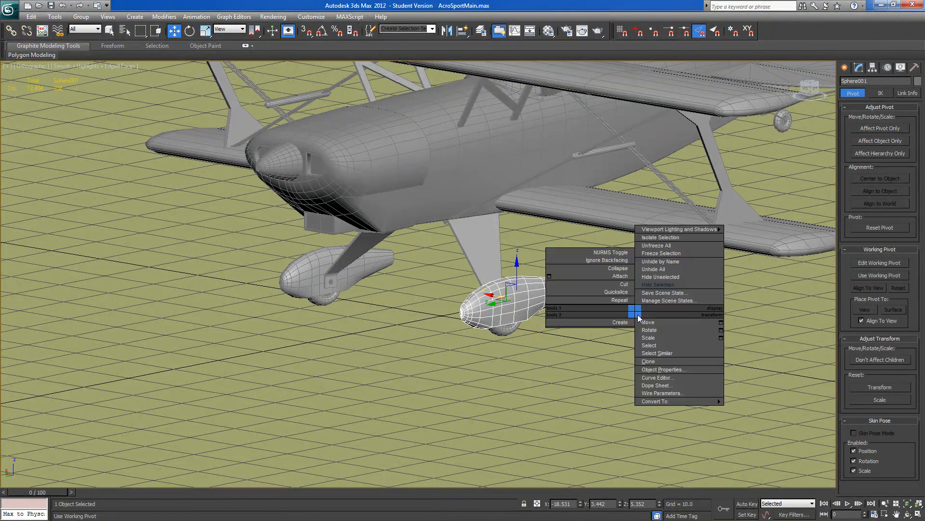
{"action": "left_click", "coordinate": [649, 278]}
{"action": "middle_click_drag", "start_coordinate": [635, 297], "coordinate": [638, 321], "text": "alt"}
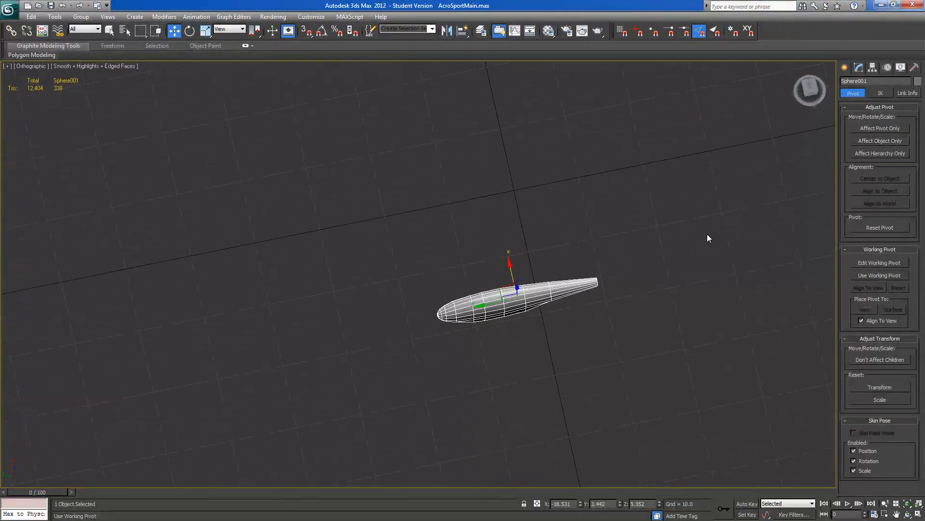
- Create a thin box around the fairing's outline in the top view and shift it sideways to line up with the fairing
{"action": "left_click", "coordinate": [813, 92]}
{"action": "left_click", "coordinate": [845, 67]}
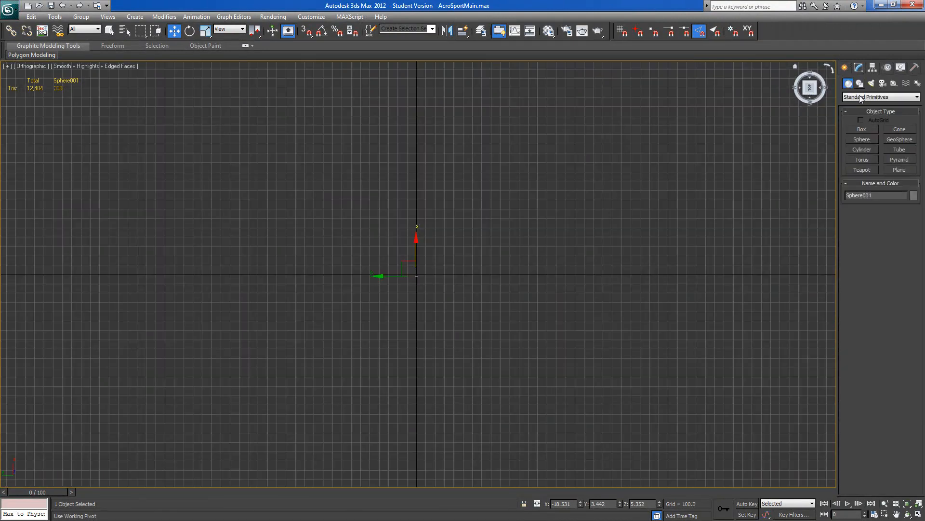
{"action": "left_click", "coordinate": [862, 129]}
{"action": "scroll", "coordinate": [376, 265], "scroll_direction": "up", "scroll_amount": 10}
{"action": "middle_click_drag", "start_coordinate": [506, 200], "coordinate": [458, 311]}
{"action": "scroll", "coordinate": [458, 312], "scroll_direction": "up", "scroll_amount": 2}
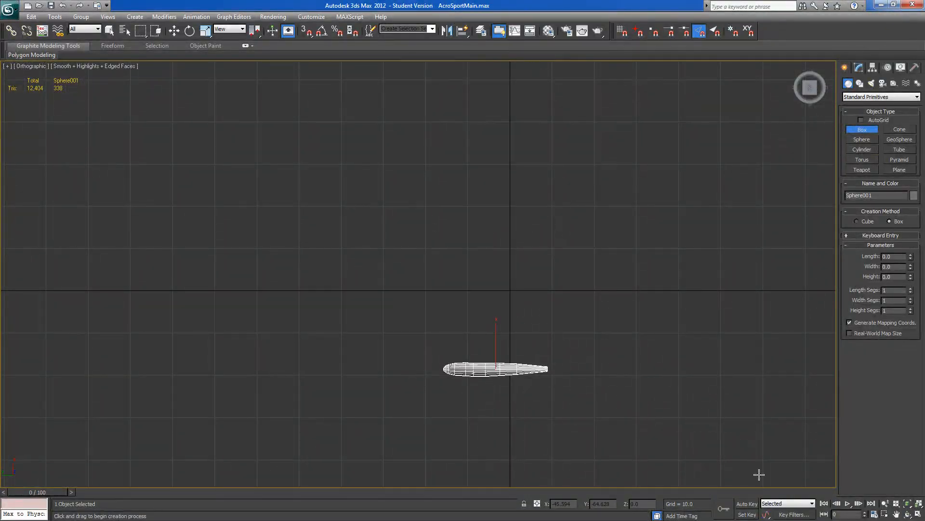
{"action": "left_click", "coordinate": [908, 504]}
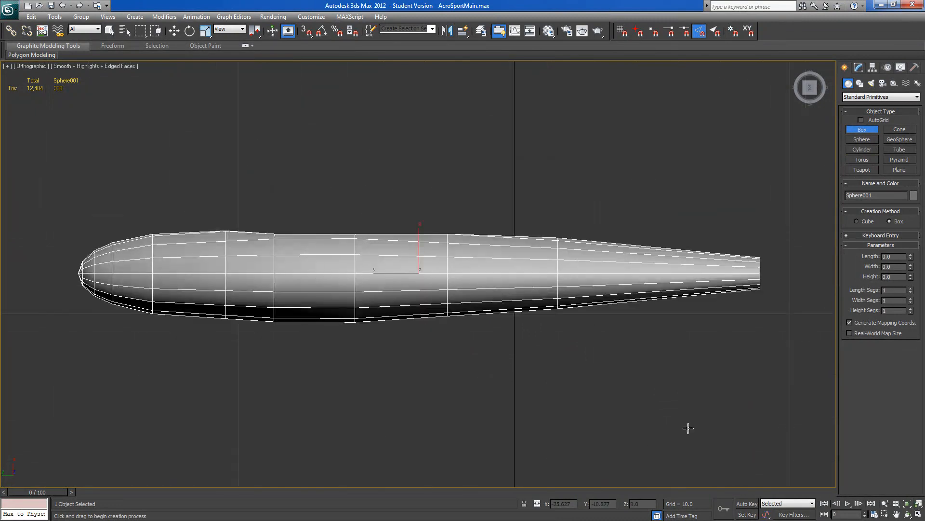
{"action": "left_click_drag", "start_coordinate": [164, 240], "coordinate": [659, 311]}
{"action": "left_click", "coordinate": [660, 285]}
{"action": "left_click", "coordinate": [174, 31]}
{"action": "left_click_drag", "start_coordinate": [412, 246], "coordinate": [412, 250]}
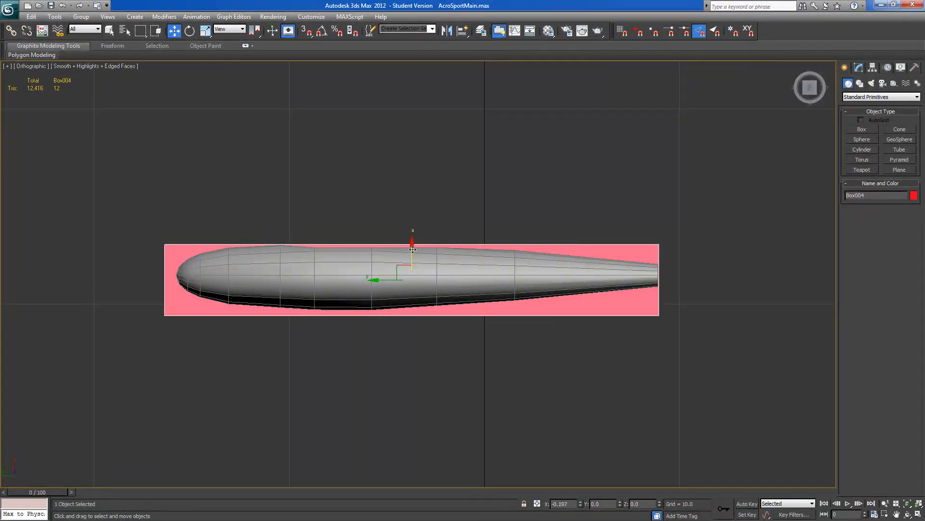
- Convert the new box to an Editable Poly
{"action": "left_click", "coordinate": [859, 68]}
{"action": "right_click", "coordinate": [863, 159]}
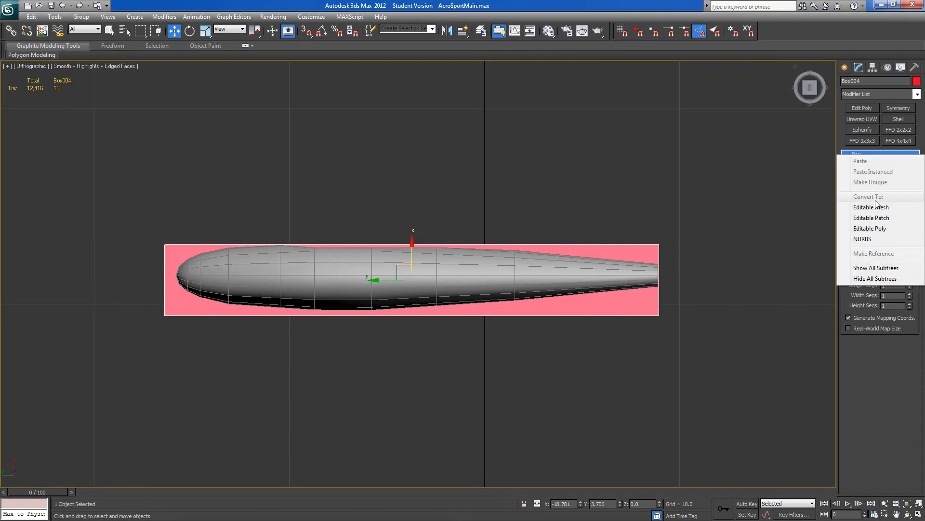
{"action": "left_click", "coordinate": [874, 230]}
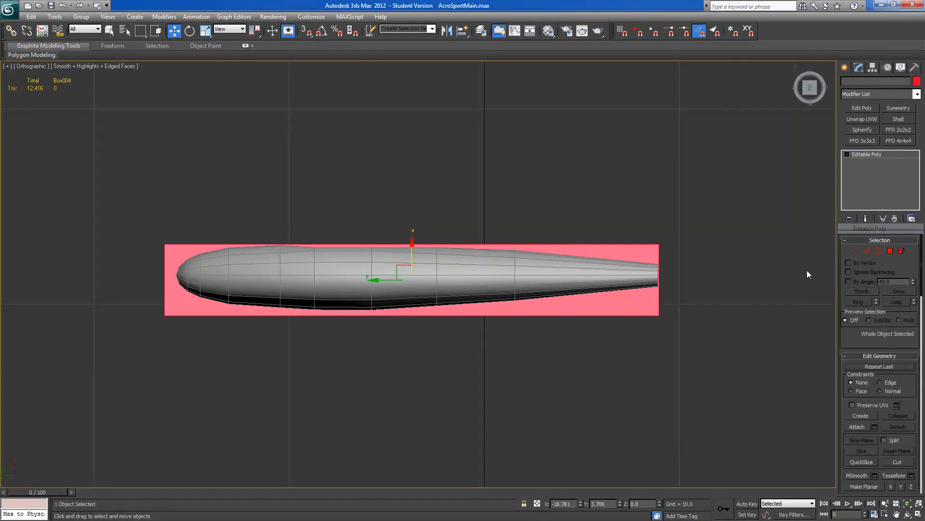
- Move the box's side, tail and nose vertices in the top view to fit closely around the fairing's outline
{"action": "left_click", "coordinate": [855, 250]}
{"action": "left_click_drag", "start_coordinate": [131, 393], "coordinate": [700, 292]}
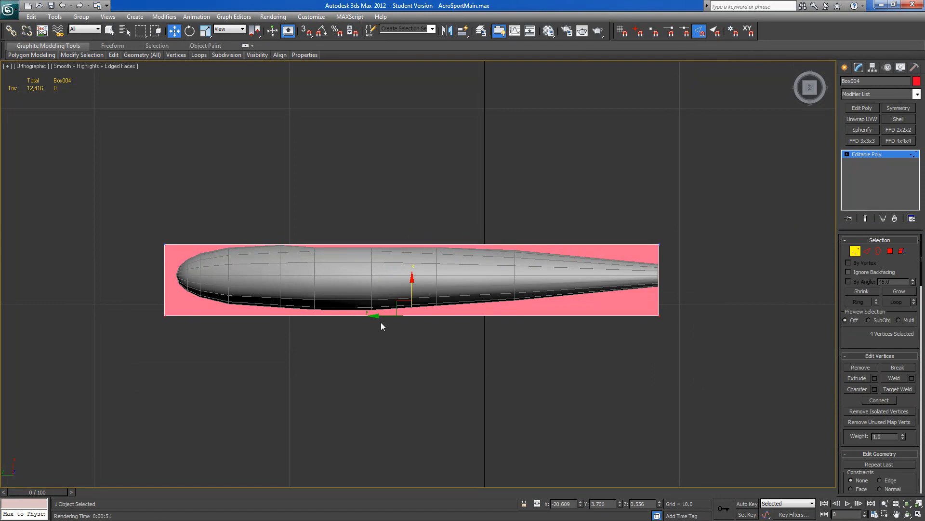
{"action": "left_click_drag", "start_coordinate": [412, 283], "coordinate": [411, 279]}
{"action": "left_click_drag", "start_coordinate": [679, 221], "coordinate": [648, 334]}
{"action": "left_click_drag", "start_coordinate": [626, 279], "coordinate": [626, 279]}
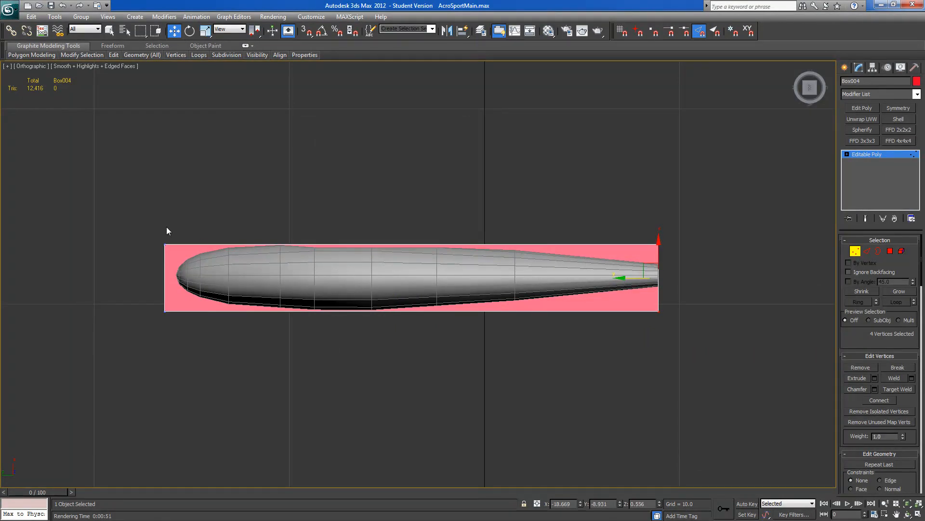
{"action": "left_click_drag", "start_coordinate": [151, 277], "coordinate": [177, 310]}
{"action": "left_click_drag", "start_coordinate": [139, 277], "coordinate": [150, 278]}
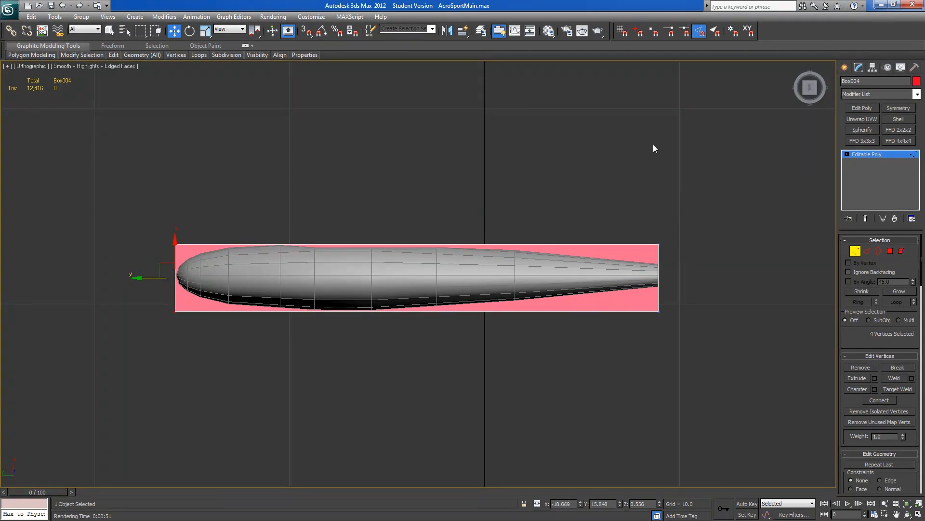
- Raise the whole box in the left view until its base sits just below the fairing's underside
{"action": "left_click", "coordinate": [806, 99]}
{"action": "key", "text": "l"}
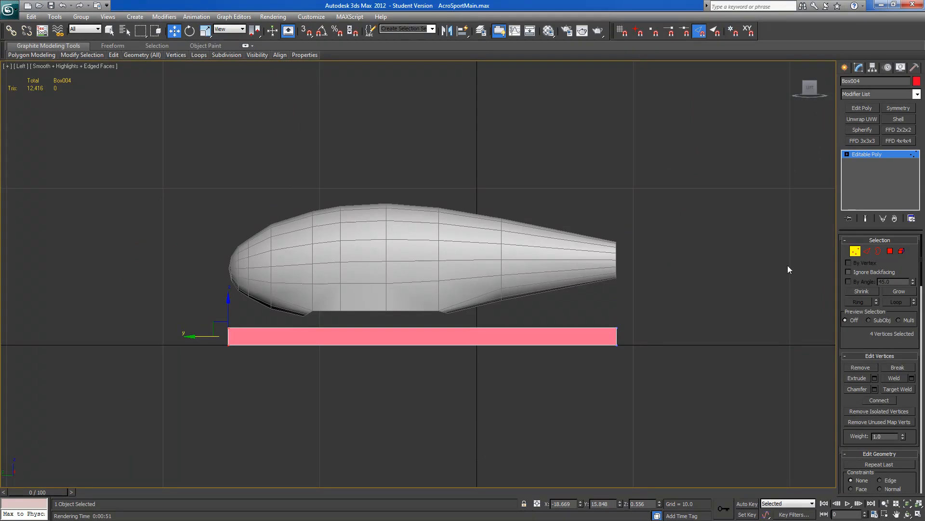
{"action": "left_click", "coordinate": [855, 250]}
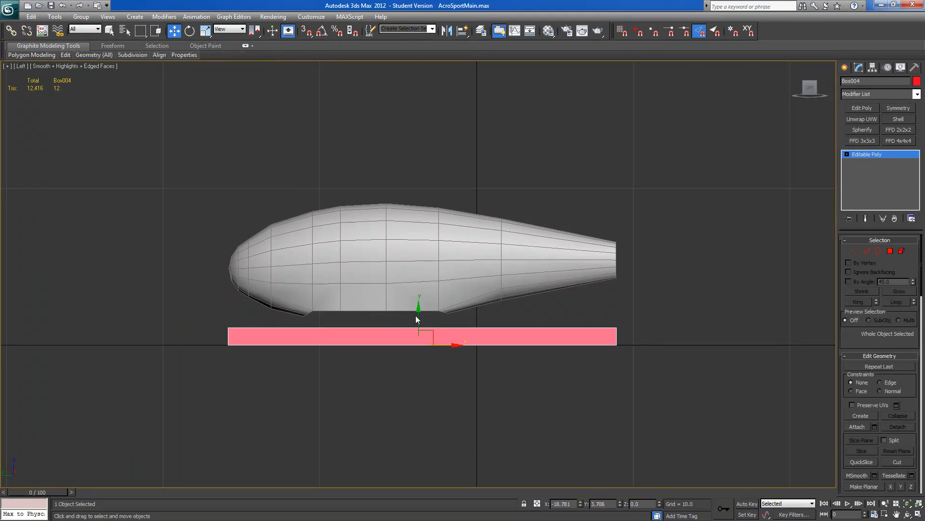
{"action": "left_click_drag", "start_coordinate": [415, 314], "coordinate": [415, 287]}
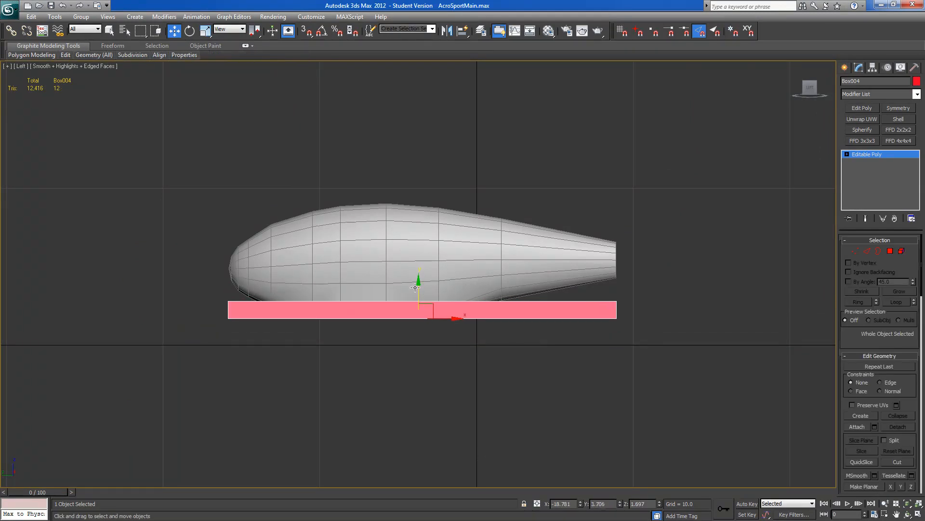
- Raise the box's upper vertices to the top of the fairing and make the box see-through
{"action": "left_click", "coordinate": [854, 250]}
{"action": "left_click_drag", "start_coordinate": [154, 251], "coordinate": [669, 310]}
{"action": "left_click_drag", "start_coordinate": [420, 273], "coordinate": [420, 173]}
{"action": "key", "text": "alt+x"}
- Connect the box's lengthwise edges with 2 segments, pinch 7 and slide 34
{"action": "left_click", "coordinate": [870, 251]}
{"action": "left_click_drag", "start_coordinate": [429, 362], "coordinate": [311, 89]}
{"action": "left_click", "coordinate": [912, 413]}
{"action": "scroll", "coordinate": [429, 278], "scroll_direction": "up", "scroll_amount": 1}
{"action": "left_click_drag", "start_coordinate": [424, 307], "coordinate": [490, 325]}
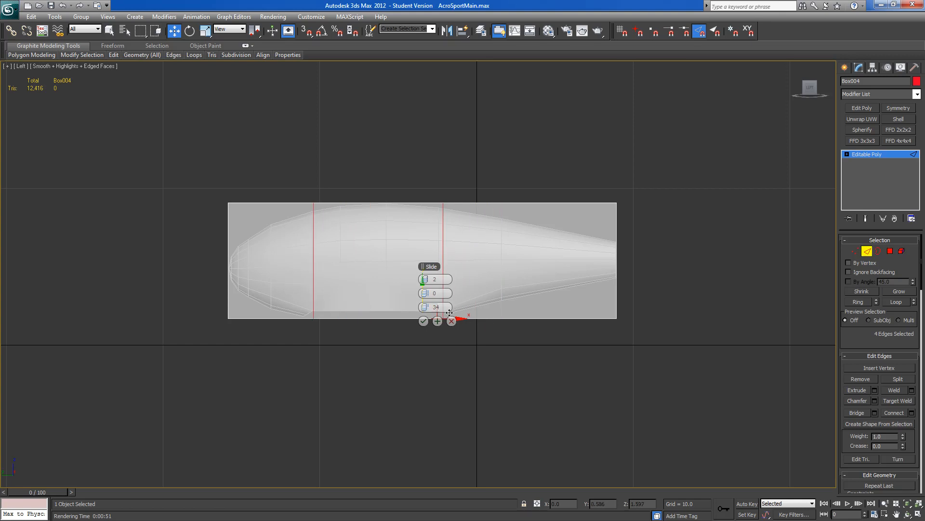
{"action": "left_click_drag", "start_coordinate": [428, 291], "coordinate": [442, 290]}
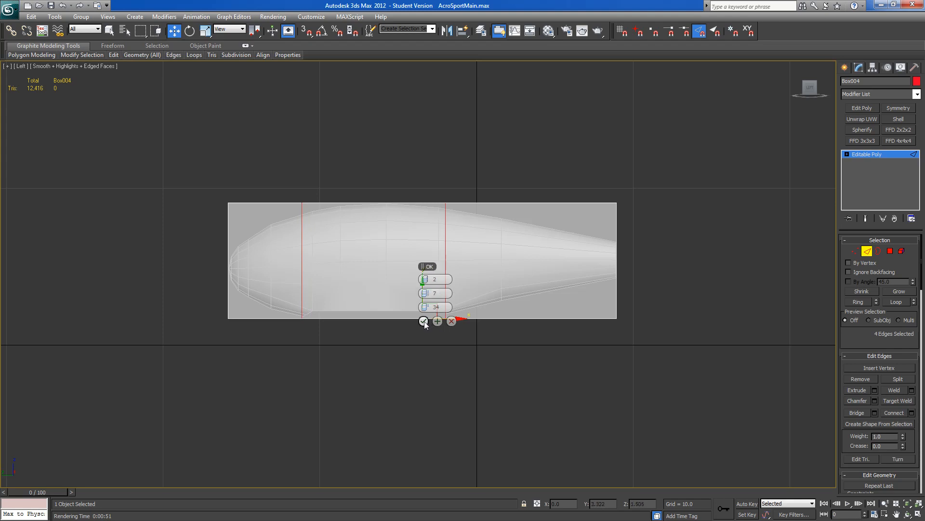
{"action": "left_click", "coordinate": [423, 321]}
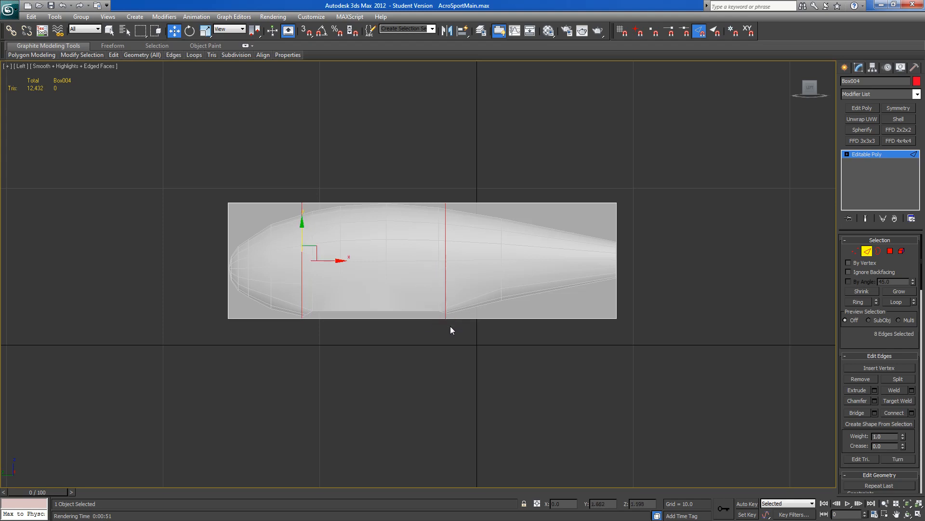
- Scale the box's tail-end vertices vertically to match the height of the fairing's tail
{"action": "left_click", "coordinate": [855, 251]}
{"action": "left_click_drag", "start_coordinate": [666, 155], "coordinate": [613, 362]}
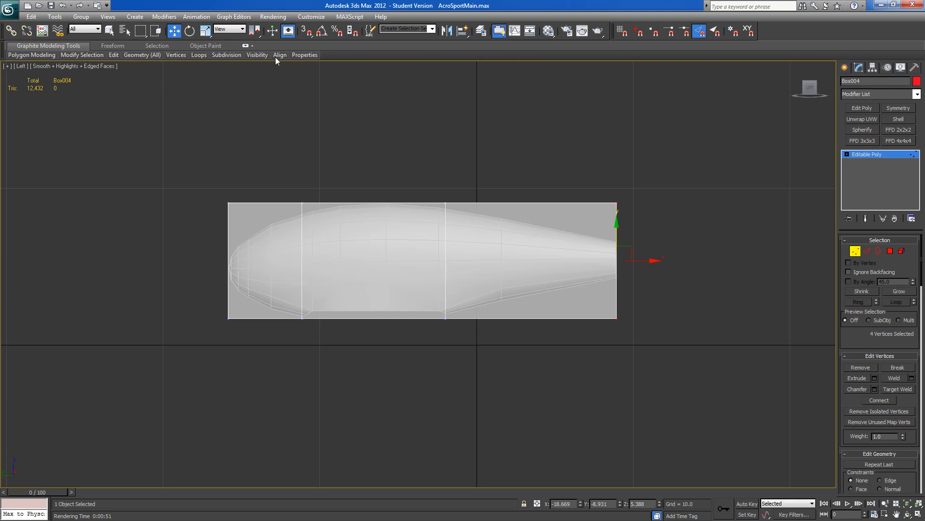
{"action": "left_click", "coordinate": [205, 33]}
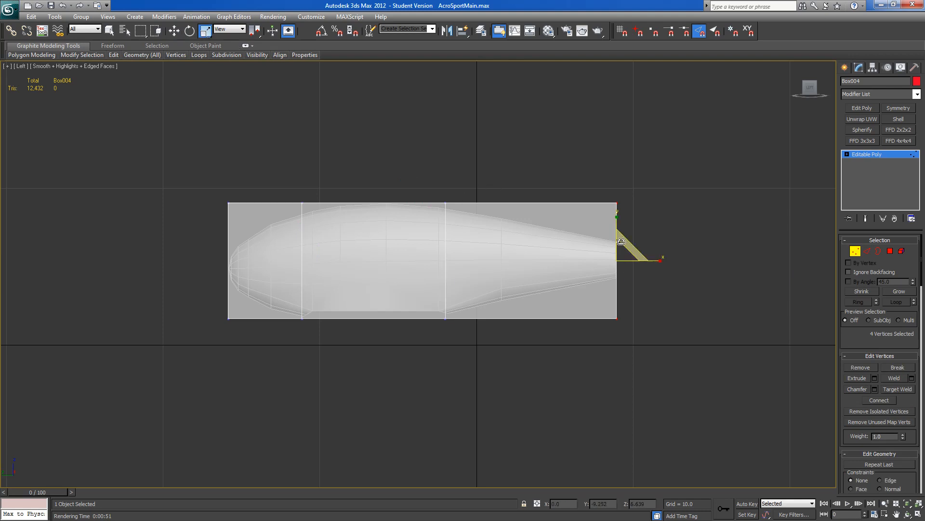
{"action": "left_click_drag", "start_coordinate": [615, 212], "coordinate": [616, 286]}
{"action": "key", "text": "w"}
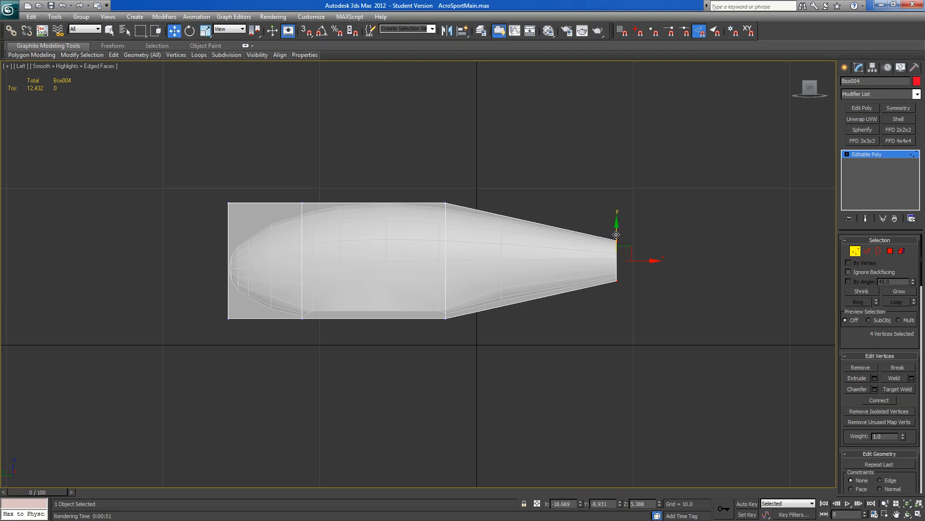
- Scale the box's nose-end vertices vertically to taper the front towards the fairing's nose
{"action": "left_click_drag", "start_coordinate": [217, 178], "coordinate": [242, 337]}
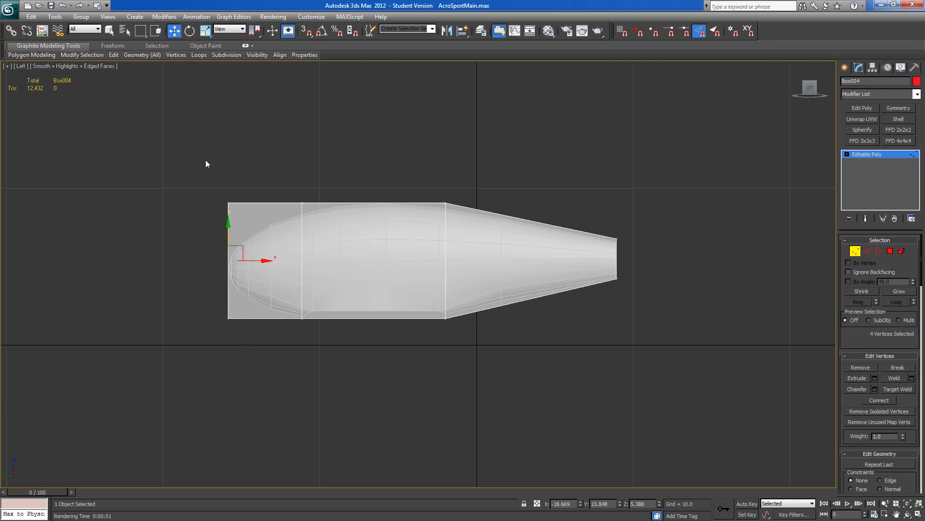
{"action": "left_click", "coordinate": [205, 31]}
{"action": "left_click_drag", "start_coordinate": [227, 222], "coordinate": [229, 246]}
{"action": "key", "text": "w"}
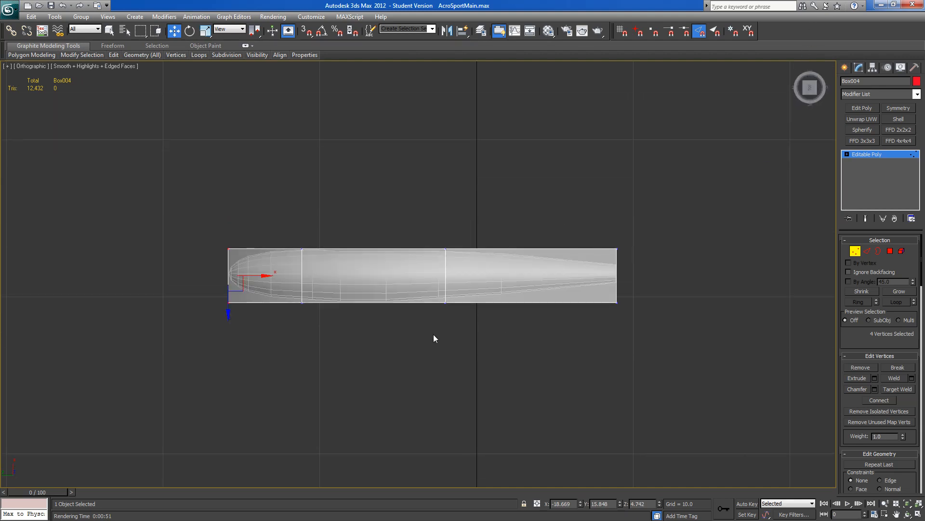
- Narrow the box's tail-end vertices to 38 percent width in the top view and shift them into line with the fairing's tail
{"action": "left_click_drag", "start_coordinate": [224, 336], "coordinate": [635, 288]}
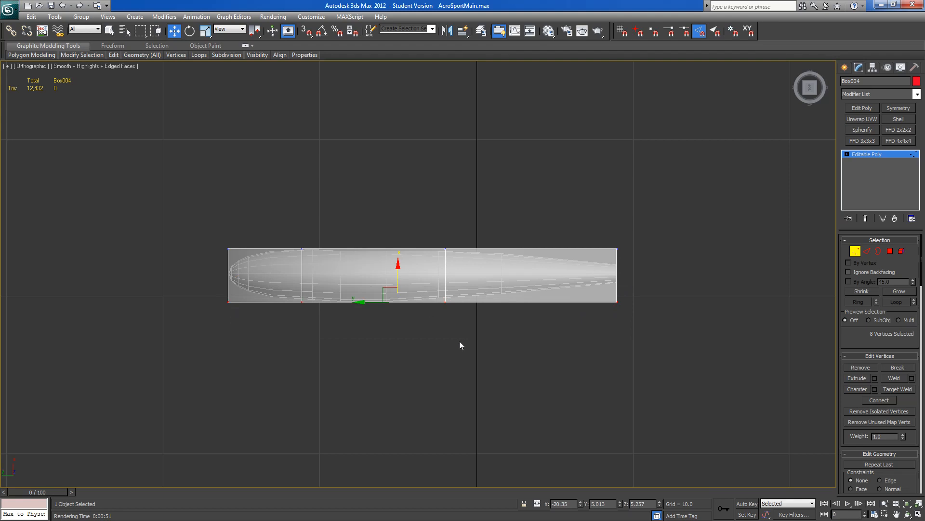
{"action": "left_click_drag", "start_coordinate": [582, 346], "coordinate": [616, 292]}
{"action": "key", "text": "r"}
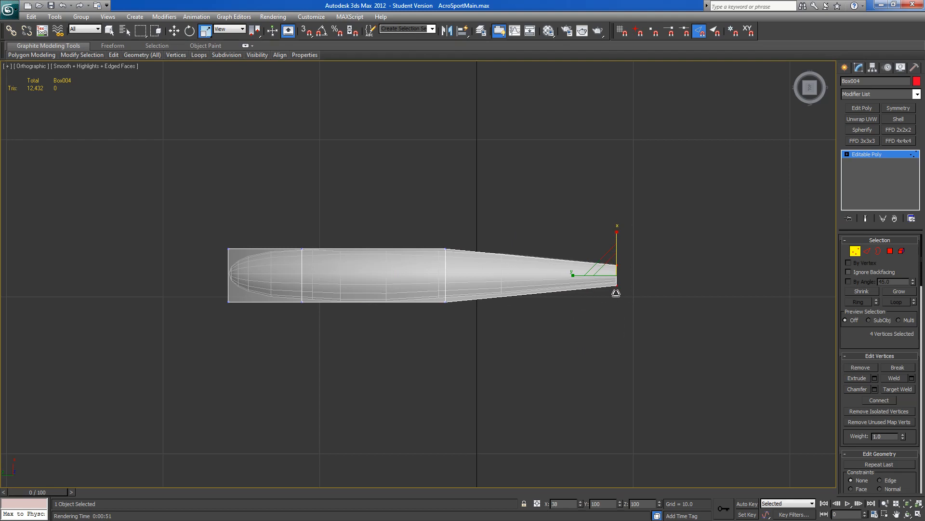
{"action": "key", "text": "w"}
{"action": "left_click_drag", "start_coordinate": [618, 249], "coordinate": [617, 245]}
- Narrow the box's nose-end vertices in the top view to follow the fairing's nose, and leave vertex editing
{"action": "left_click_drag", "start_coordinate": [222, 242], "coordinate": [240, 326]}
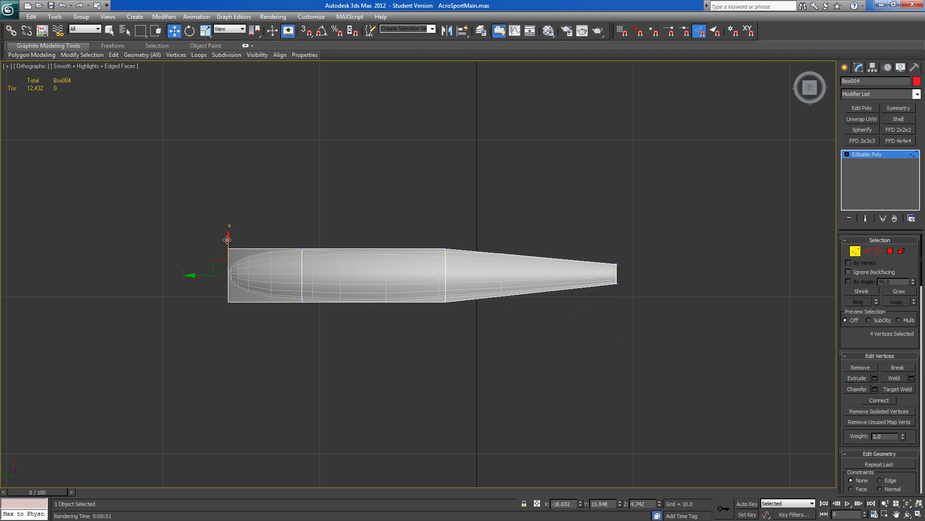
{"action": "key", "text": "r"}
{"action": "left_click_drag", "start_coordinate": [228, 231], "coordinate": [228, 234]}
{"action": "key", "text": "w"}
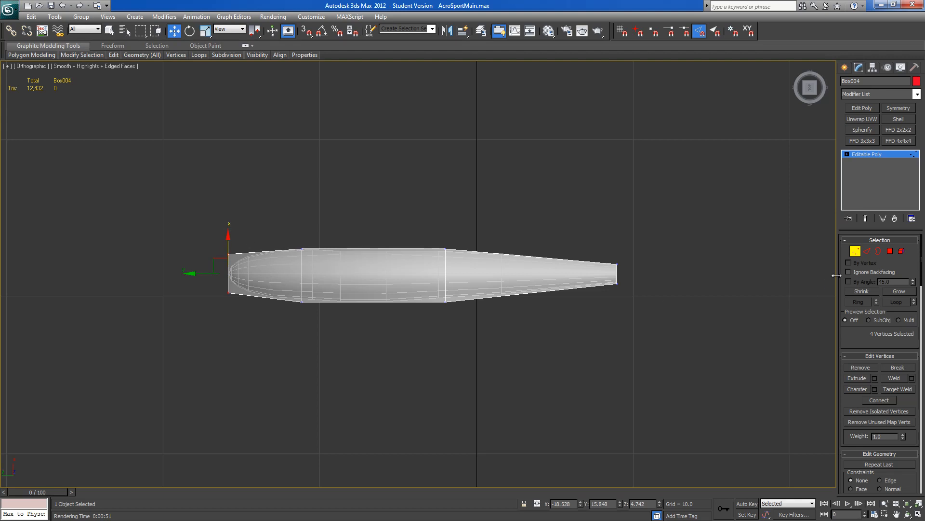
{"action": "left_click", "coordinate": [854, 252]}
{"action": "middle_click_drag", "start_coordinate": [680, 270], "coordinate": [775, 193], "text": "alt"}
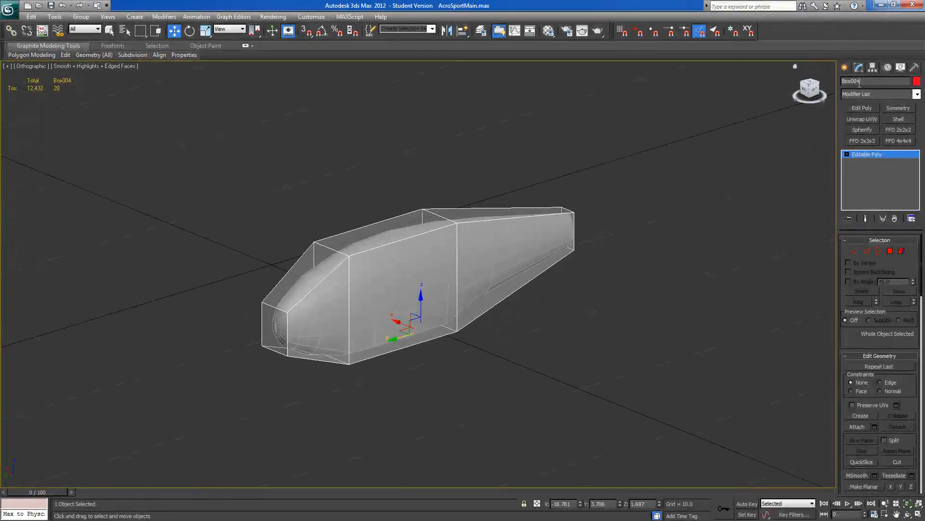
- Rename the fairing box as ~CS_COLL_LWP and add it to the CollisionMesh selection set
{"action": "type", "text": "~CS_COLL_LWP"}
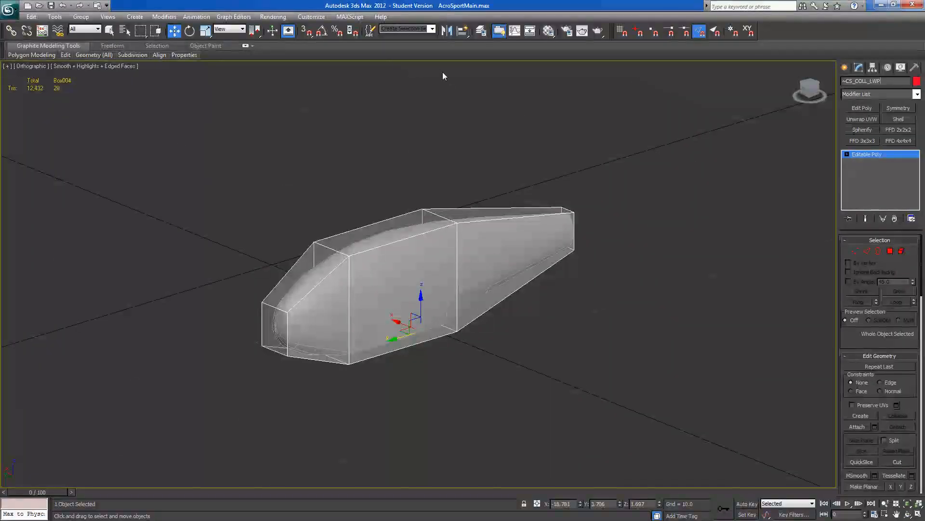
{"action": "left_click", "coordinate": [371, 32]}
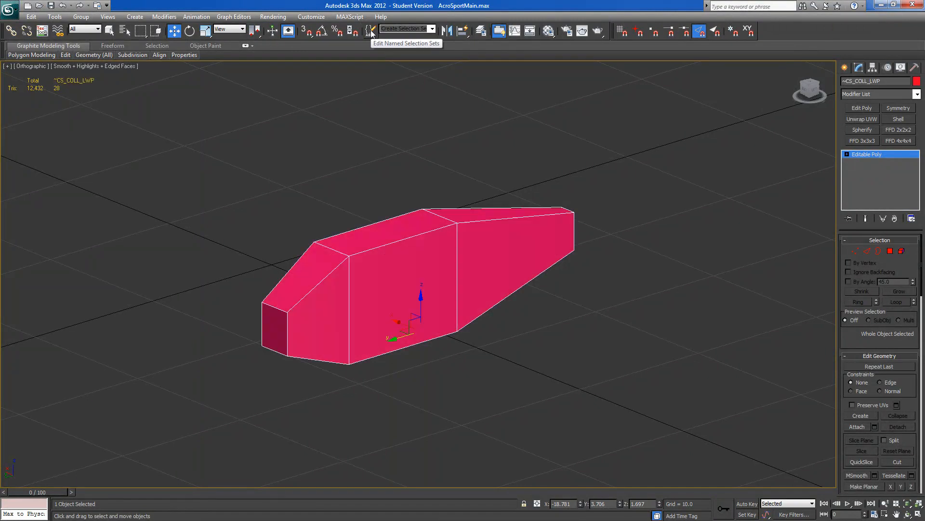
{"action": "left_click", "coordinate": [154, 195]}
{"action": "left_click", "coordinate": [155, 195]}
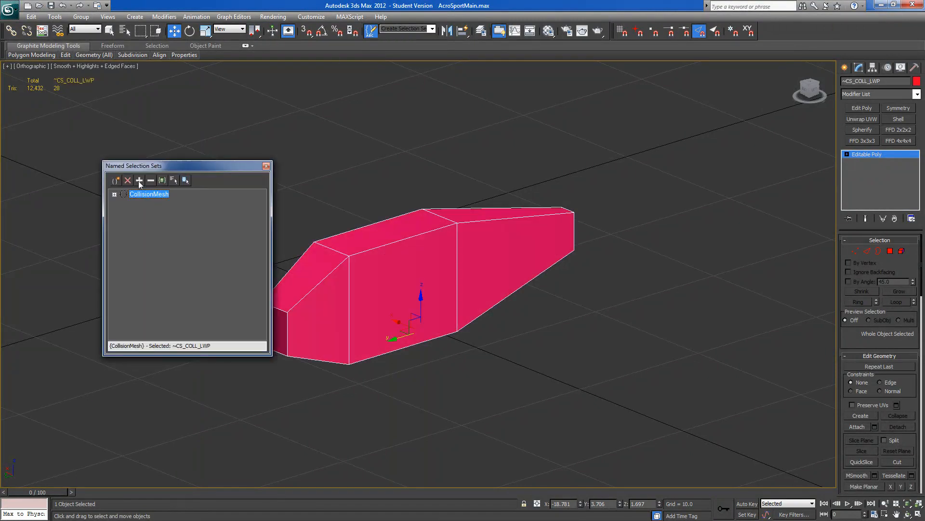
{"action": "left_click", "coordinate": [266, 166]}
- Mirror the fairing collision mesh as a copy on the X axis about the working pivot
{"action": "left_click", "coordinate": [873, 68]}
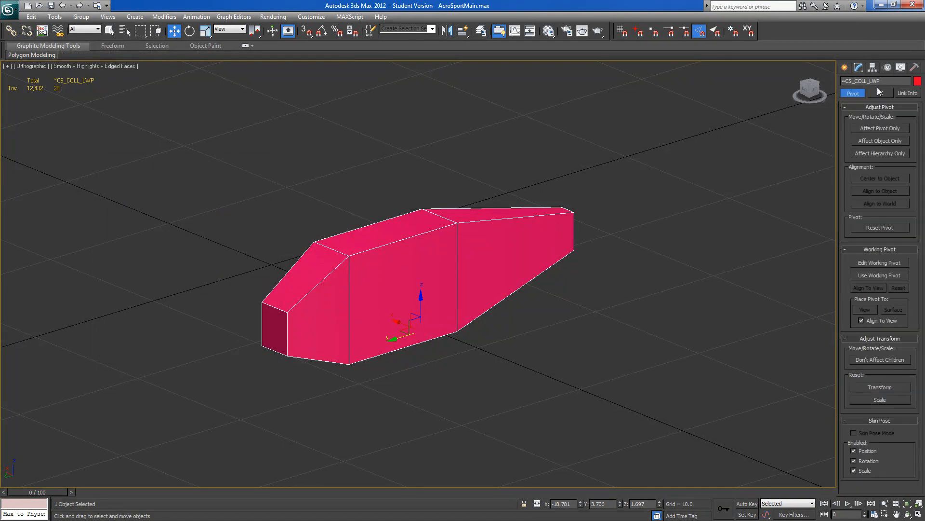
{"action": "left_click", "coordinate": [872, 275]}
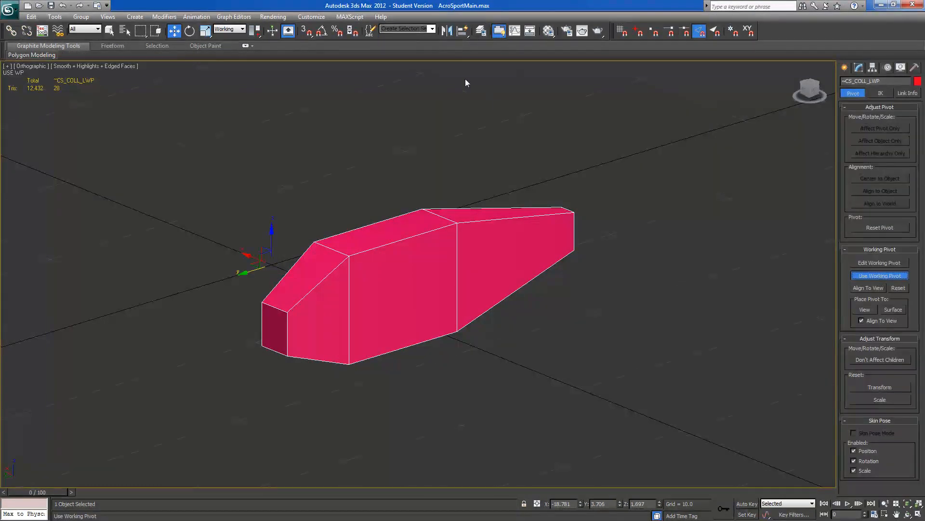
{"action": "left_click", "coordinate": [446, 32]}
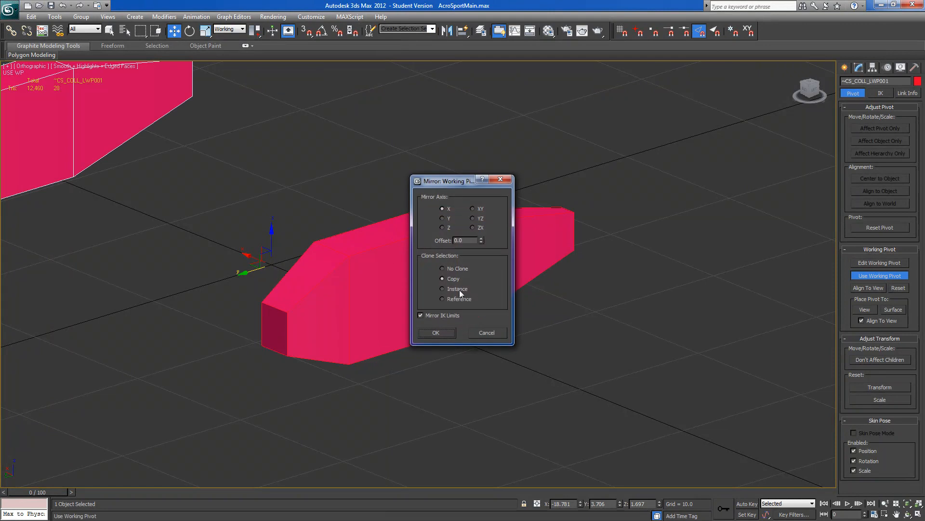
{"action": "left_click", "coordinate": [436, 332]}
{"action": "middle_click_drag", "start_coordinate": [326, 320], "coordinate": [685, 461]}
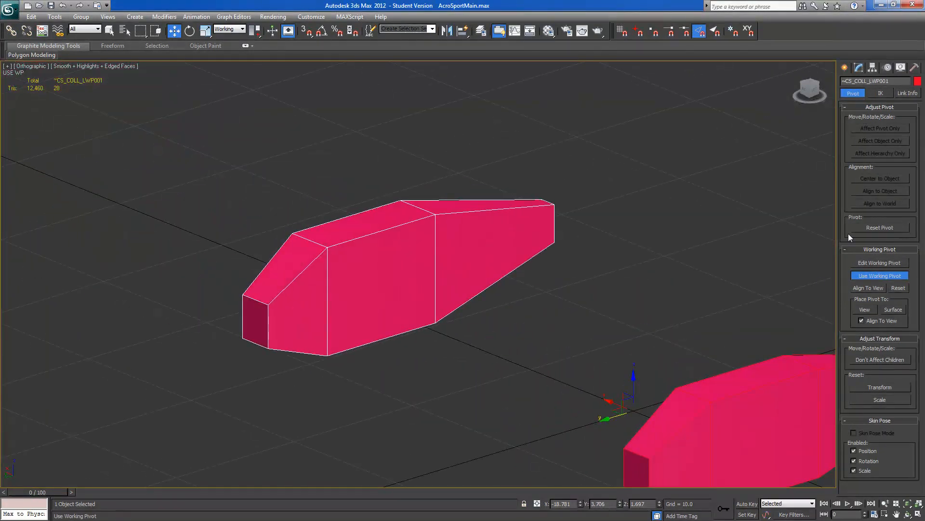
- Rename the mirrored copy as ~CS_COLL_RWP and stop using the working pivot
{"action": "left_click_drag", "start_coordinate": [890, 81], "coordinate": [870, 83]}
{"action": "left_click", "coordinate": [867, 274]}
{"action": "scroll", "coordinate": [473, 206], "scroll_direction": "down", "scroll_amount": 2}
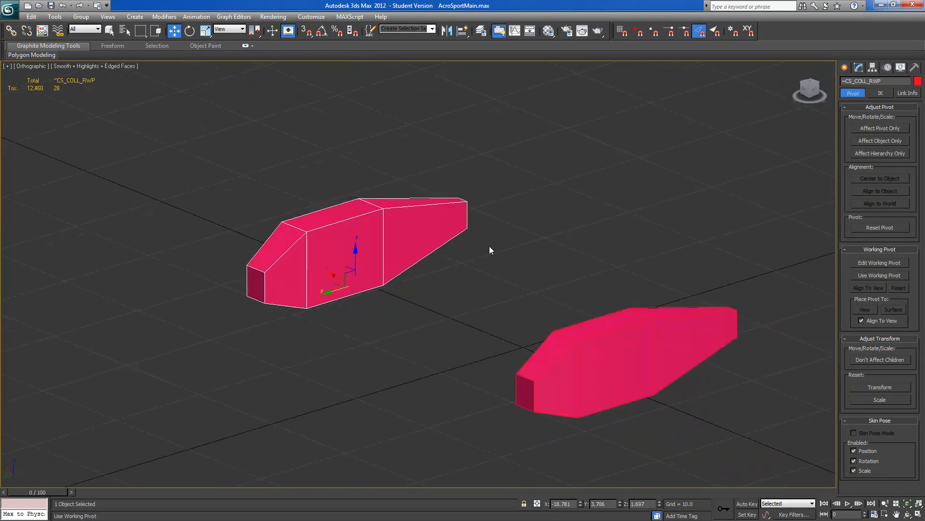
- Add ~CS_COLL_RWP to the CollisionMesh selection set
{"action": "left_click", "coordinate": [369, 31]}
{"action": "left_click", "coordinate": [140, 183]}
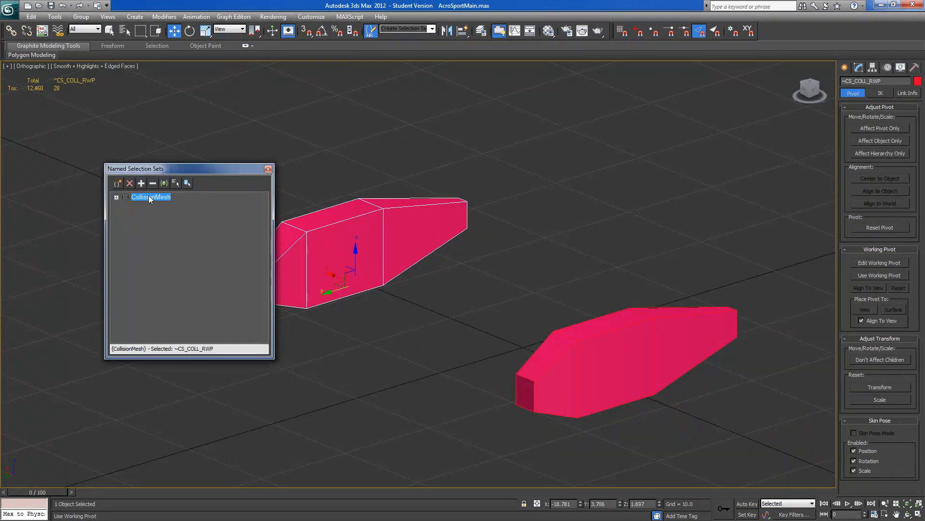
{"action": "left_click", "coordinate": [268, 169]}
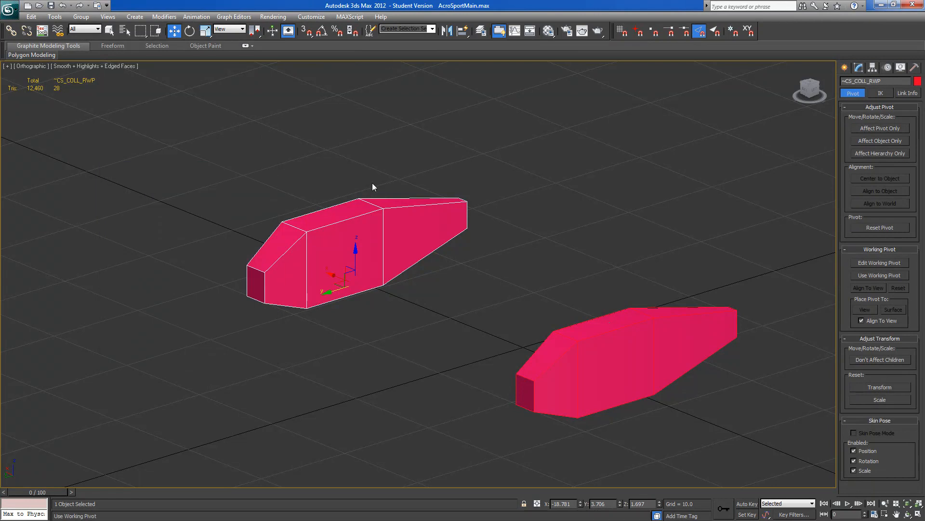
- Unhide all objects and hide everything except the landing gear leg
{"action": "right_click", "coordinate": [369, 182]}
{"action": "left_click", "coordinate": [386, 128]}
{"action": "middle_click_drag", "start_coordinate": [545, 268], "coordinate": [505, 233], "text": "alt"}
{"action": "left_click", "coordinate": [511, 221]}
{"action": "right_click", "coordinate": [505, 233]}
{"action": "left_click", "coordinate": [513, 198]}
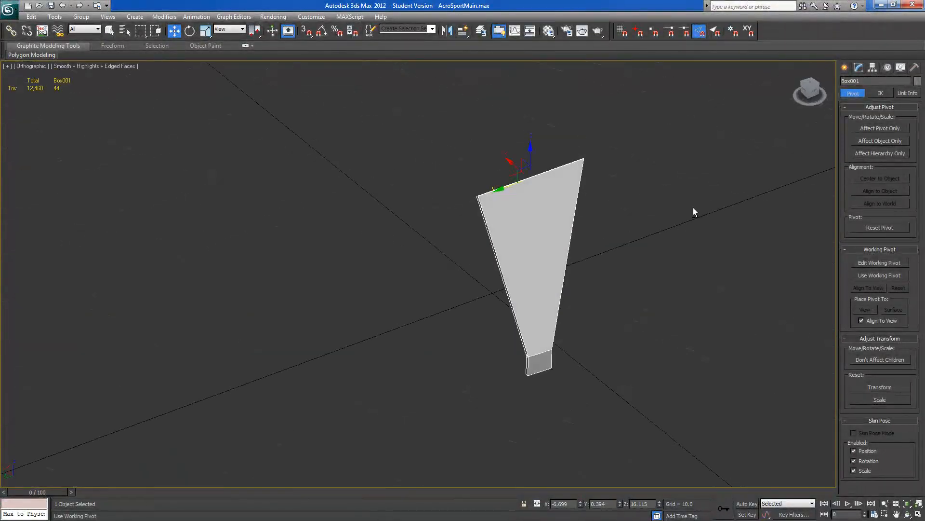
- Create a box over the landing gear leg in the top view, about 13.3 long, 11.1 wide and 4.2 high
{"action": "left_click", "coordinate": [810, 86]}
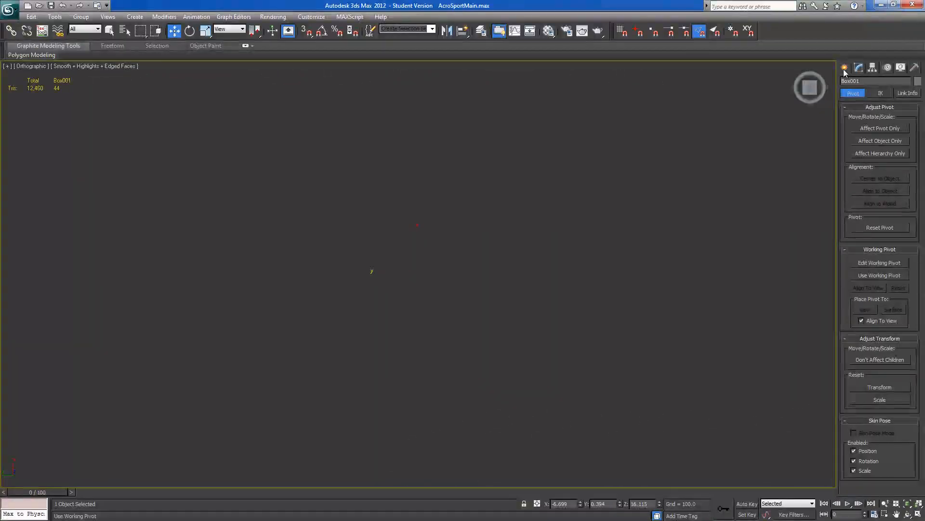
{"action": "left_click", "coordinate": [845, 68]}
{"action": "left_click", "coordinate": [861, 129]}
{"action": "middle_click_drag", "start_coordinate": [460, 181], "coordinate": [407, 403]}
{"action": "scroll", "coordinate": [511, 275], "scroll_direction": "up", "scroll_amount": 7}
{"action": "middle_click_drag", "start_coordinate": [554, 255], "coordinate": [463, 314]}
{"action": "scroll", "coordinate": [470, 314], "scroll_direction": "up", "scroll_amount": 3}
{"action": "scroll", "coordinate": [428, 283], "scroll_direction": "up", "scroll_amount": 3}
{"action": "middle_click_drag", "start_coordinate": [349, 469], "coordinate": [307, 395]}
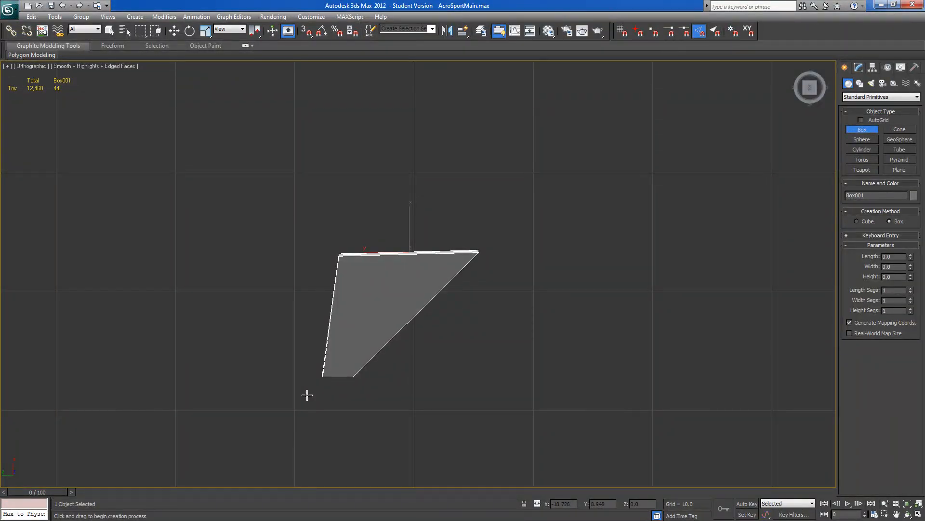
{"action": "left_click_drag", "start_coordinate": [320, 380], "coordinate": [480, 248]}
{"action": "left_click", "coordinate": [484, 199]}
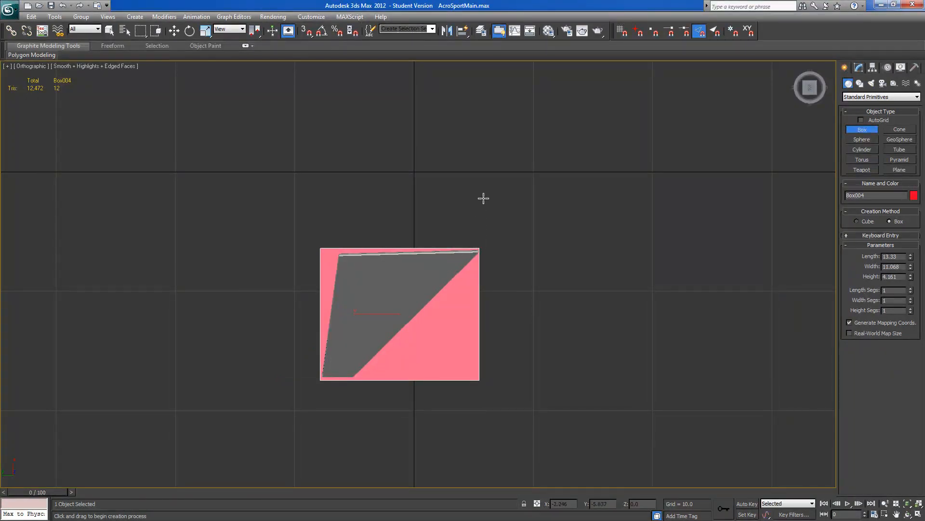
- Convert the new box to an Editable Poly and start vertex editing
{"action": "left_click", "coordinate": [859, 70]}
{"action": "right_click", "coordinate": [863, 155]}
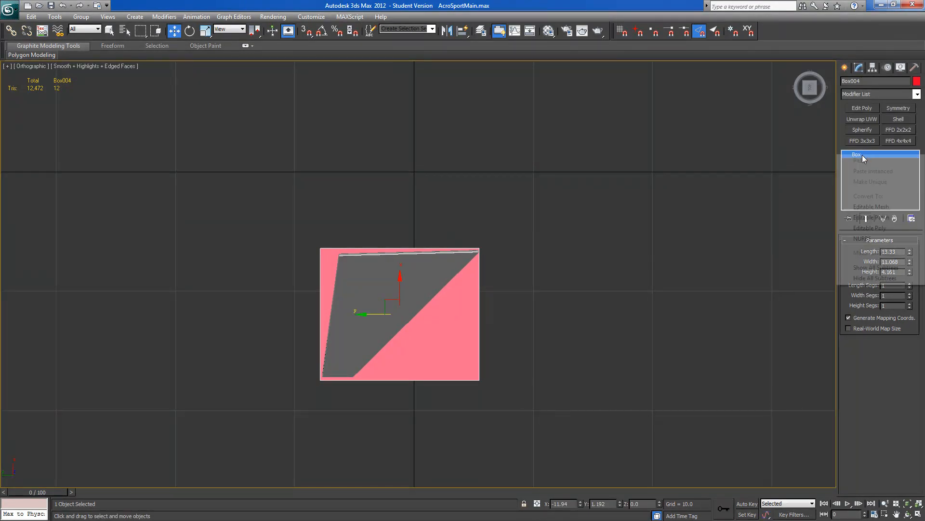
{"action": "left_click", "coordinate": [870, 228]}
{"action": "left_click", "coordinate": [855, 251]}
- Move the box's corner vertices in the top view to match the tapered outline of the landing gear leg
{"action": "left_click_drag", "start_coordinate": [551, 214], "coordinate": [309, 261]}
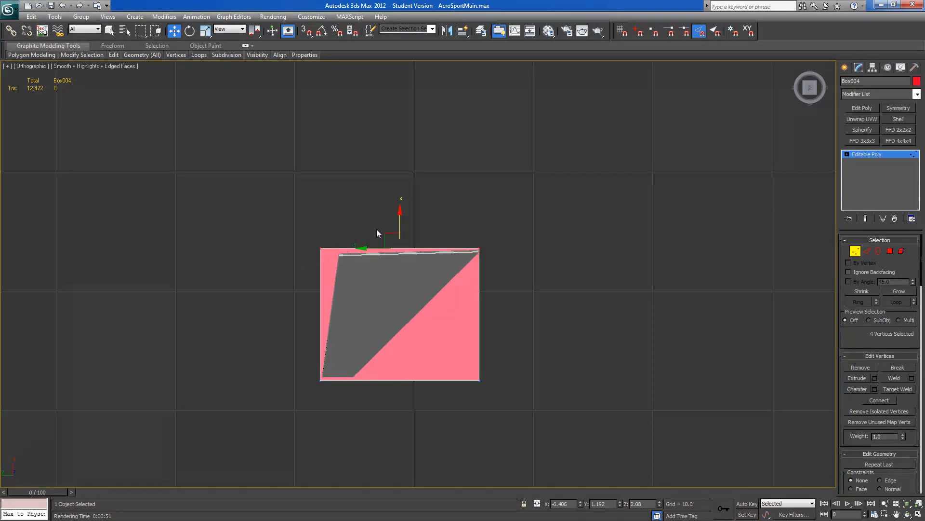
{"action": "left_click_drag", "start_coordinate": [398, 218], "coordinate": [399, 217]}
{"action": "left_click_drag", "start_coordinate": [314, 247], "coordinate": [334, 252]}
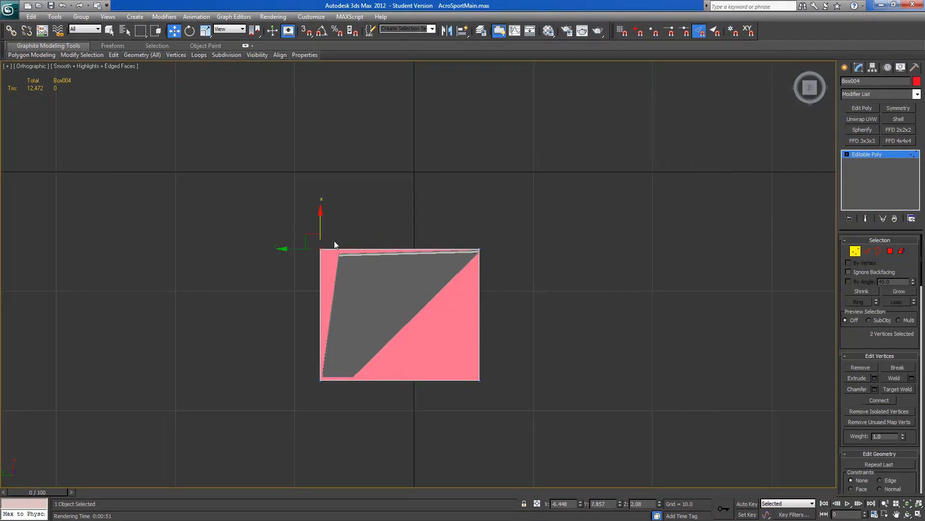
{"action": "left_click_drag", "start_coordinate": [319, 214], "coordinate": [320, 218]}
{"action": "left_click_drag", "start_coordinate": [314, 397], "coordinate": [318, 345]}
{"action": "left_click_drag", "start_coordinate": [300, 378], "coordinate": [302, 378]}
{"action": "left_click_drag", "start_coordinate": [311, 238], "coordinate": [332, 253]}
{"action": "mouse_move", "coordinate": [473, 245]}
{"action": "left_mouse_down"}
{"action": "mouse_move", "coordinate": [490, 259]}
{"action": "mouse_move", "coordinate": [459, 251]}
{"action": "left_mouse_up"}
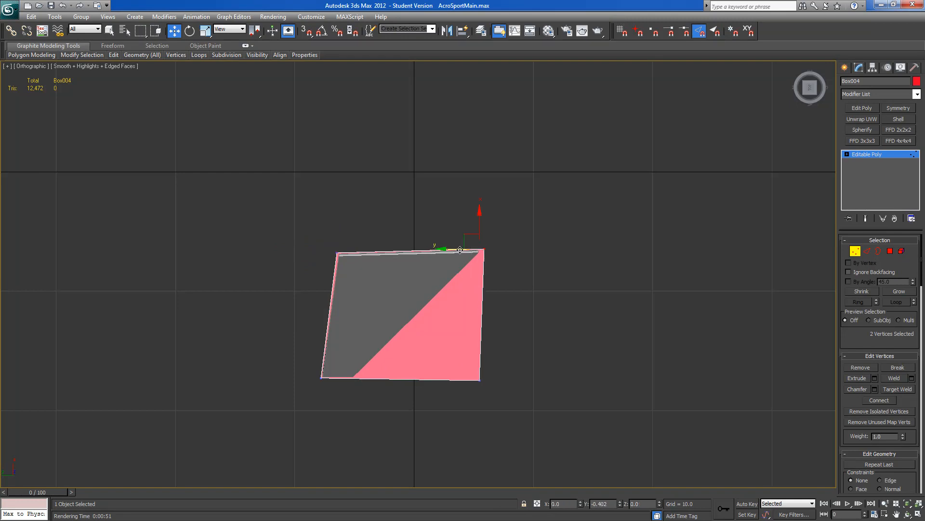
{"action": "left_click_drag", "start_coordinate": [472, 395], "coordinate": [326, 371]}
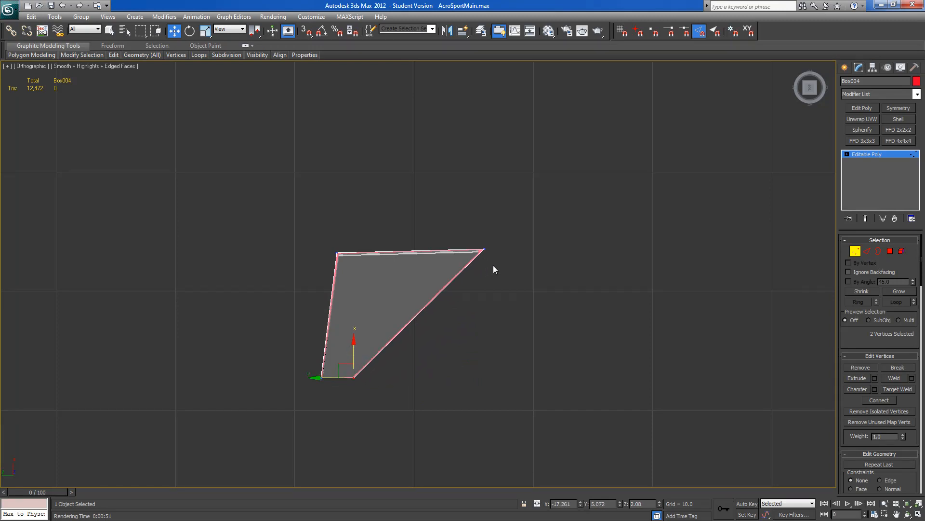
- Raise the box's top vertices in the left view to the leg's highest edge and make the box see-through
{"action": "left_click", "coordinate": [809, 97]}
{"action": "left_click_drag", "start_coordinate": [270, 453], "coordinate": [562, 419]}
{"action": "left_click_drag", "start_coordinate": [244, 296], "coordinate": [620, 378]}
{"action": "left_click_drag", "start_coordinate": [387, 320], "coordinate": [384, 94]}
{"action": "key", "text": "alt+x"}
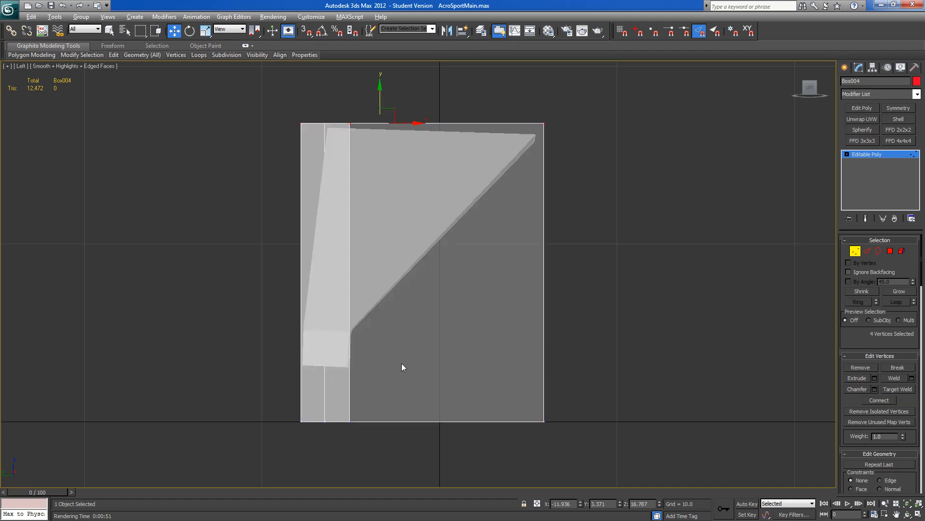
{"action": "middle_click_drag", "start_coordinate": [421, 366], "coordinate": [466, 333]}
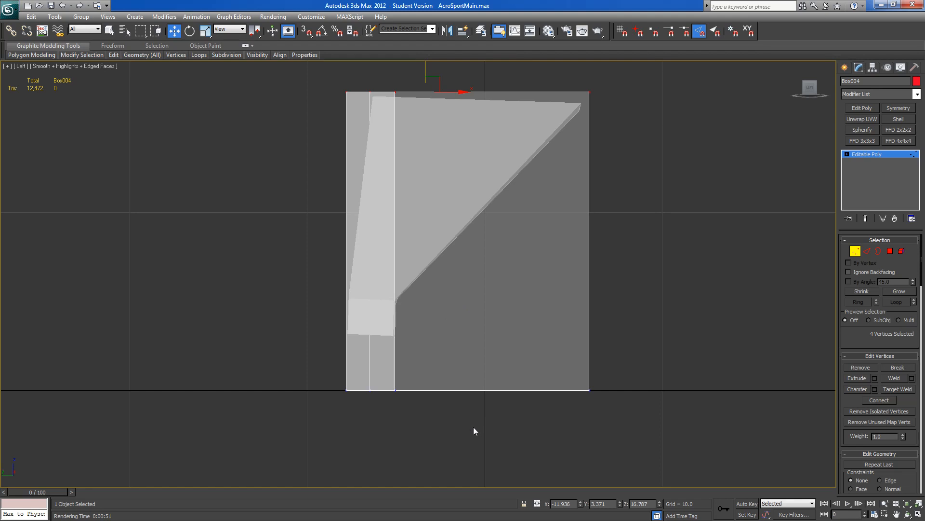
{"action": "left_click_drag", "start_coordinate": [328, 79], "coordinate": [609, 107]}
{"action": "left_click_drag", "start_coordinate": [425, 65], "coordinate": [425, 69]}
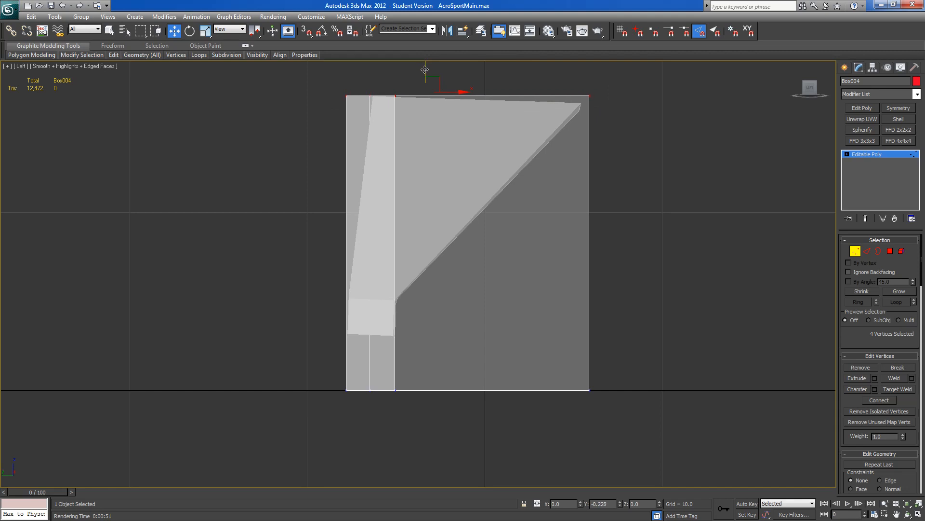
- Lower the box's rear inboard top vertex to follow the slope of the leg's upper edge
{"action": "left_click_drag", "start_coordinate": [575, 87], "coordinate": [612, 101]}
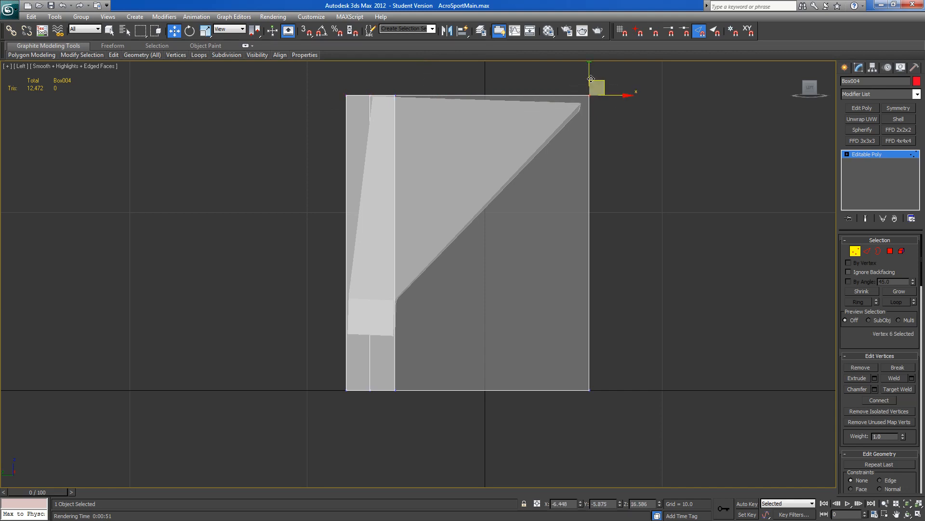
{"action": "left_click_drag", "start_coordinate": [587, 71], "coordinate": [609, 100]}
{"action": "middle_click_drag", "start_coordinate": [609, 100], "coordinate": [523, 167], "text": "alt"}
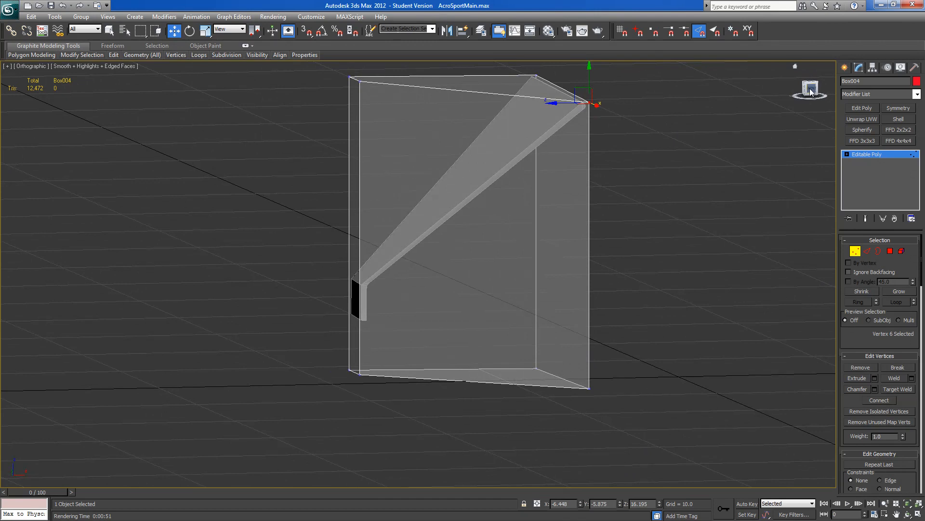
- In the front view, lower the outboard top vertices to the leg's bend and raise the bottom vertices to the leg's lower end
{"action": "left_click", "coordinate": [811, 92]}
{"action": "left_click_drag", "start_coordinate": [297, 114], "coordinate": [339, 139]}
{"action": "left_click_drag", "start_coordinate": [505, 108], "coordinate": [534, 150]}
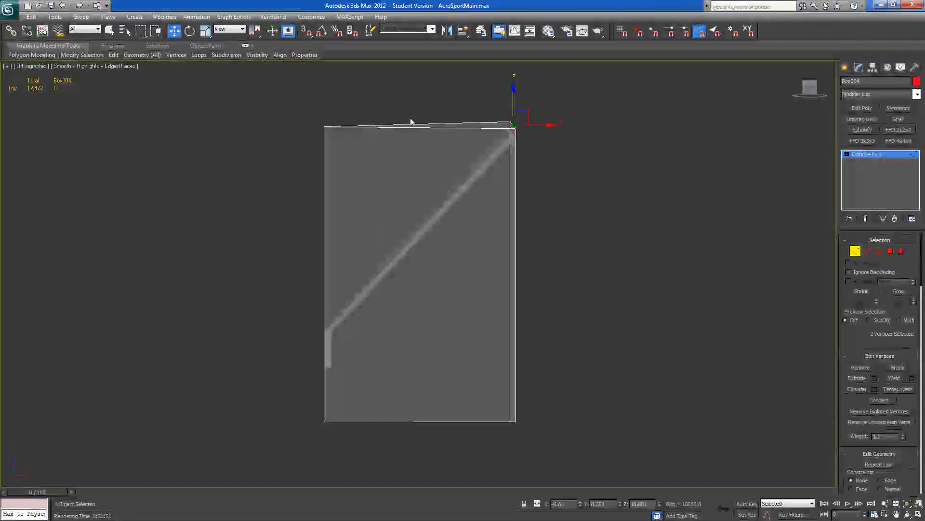
{"action": "left_click_drag", "start_coordinate": [314, 110], "coordinate": [336, 138]}
{"action": "left_click_drag", "start_coordinate": [323, 94], "coordinate": [311, 294]}
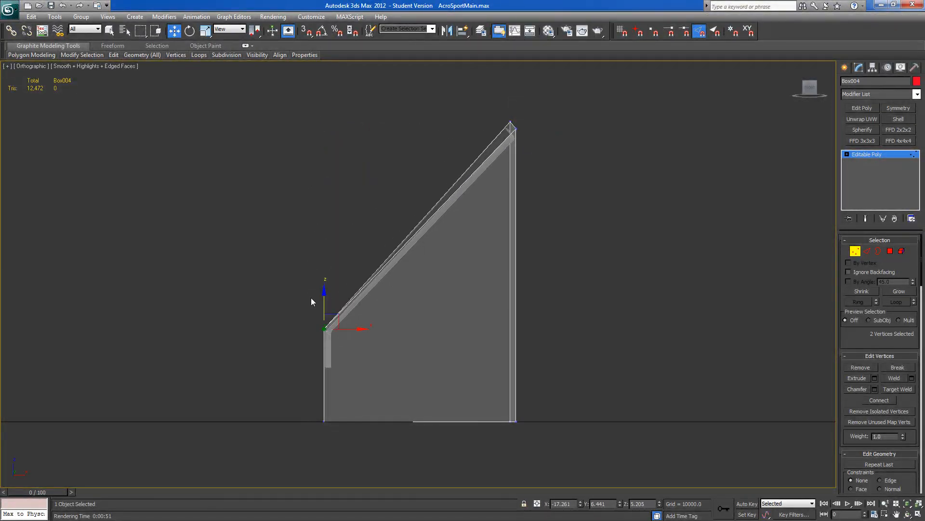
{"action": "left_click_drag", "start_coordinate": [304, 457], "coordinate": [571, 400]}
{"action": "left_click_drag", "start_coordinate": [418, 396], "coordinate": [417, 344]}
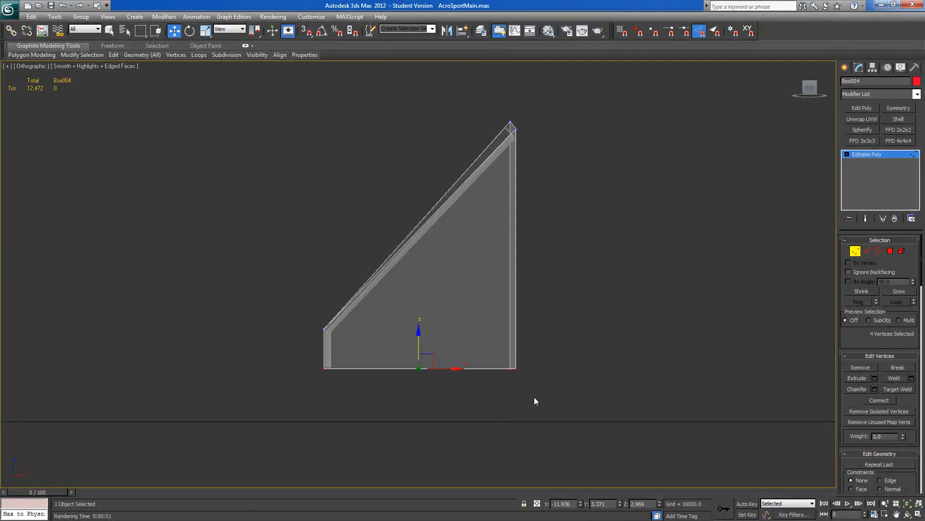
- Connect the box's vertical edges with one segment to add an edge loop around its sides
{"action": "left_click", "coordinate": [868, 251]}
{"action": "left_click_drag", "start_coordinate": [558, 337], "coordinate": [259, 351]}
{"action": "left_click", "coordinate": [912, 412]}
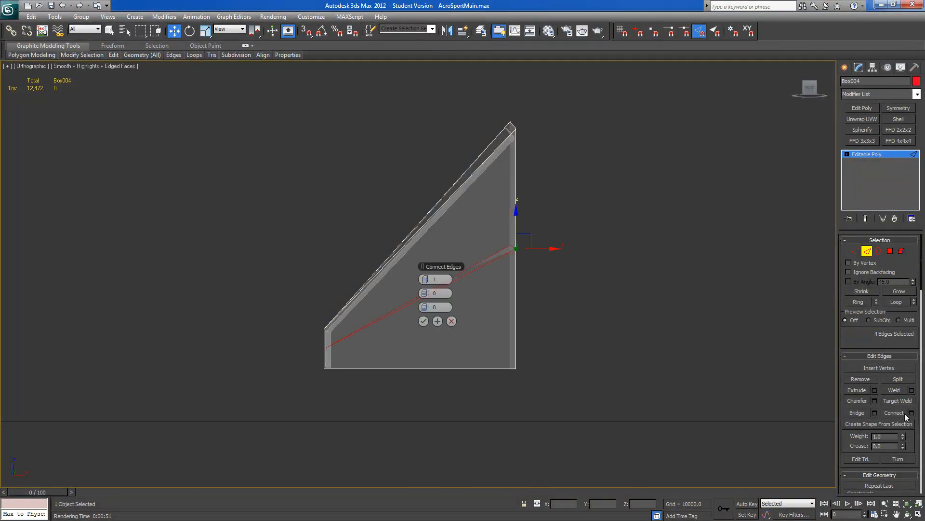
{"action": "left_click", "coordinate": [423, 321]}
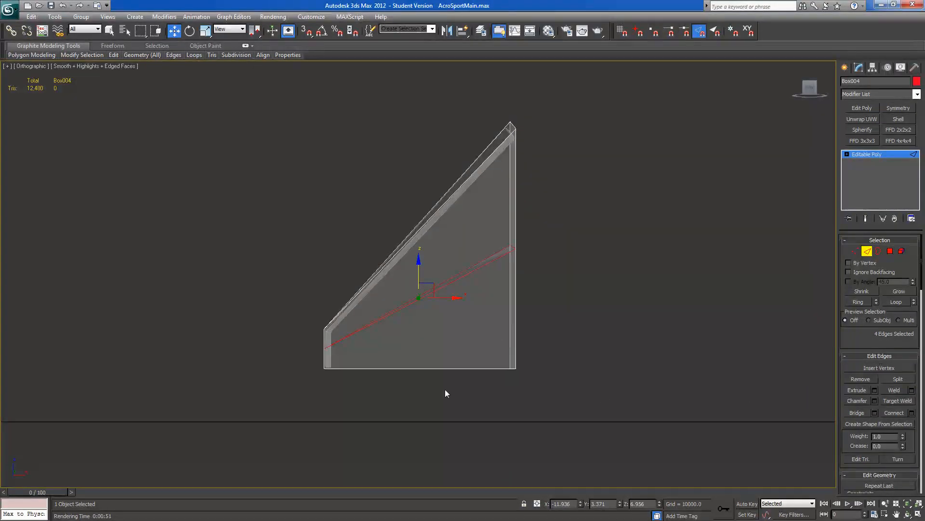
- Raise the new loop's inboard vertices close below the top edge to follow the underside of the sloping leg
{"action": "left_click", "coordinate": [856, 251]}
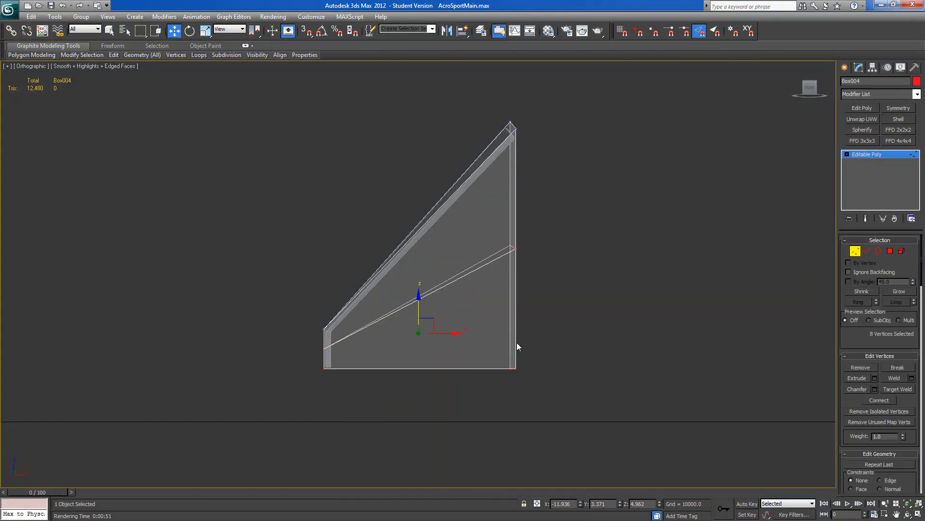
{"action": "left_click_drag", "start_coordinate": [533, 227], "coordinate": [497, 269]}
{"action": "left_click_drag", "start_coordinate": [522, 240], "coordinate": [522, 184]}
{"action": "left_click_drag", "start_coordinate": [532, 129], "coordinate": [529, 126]}
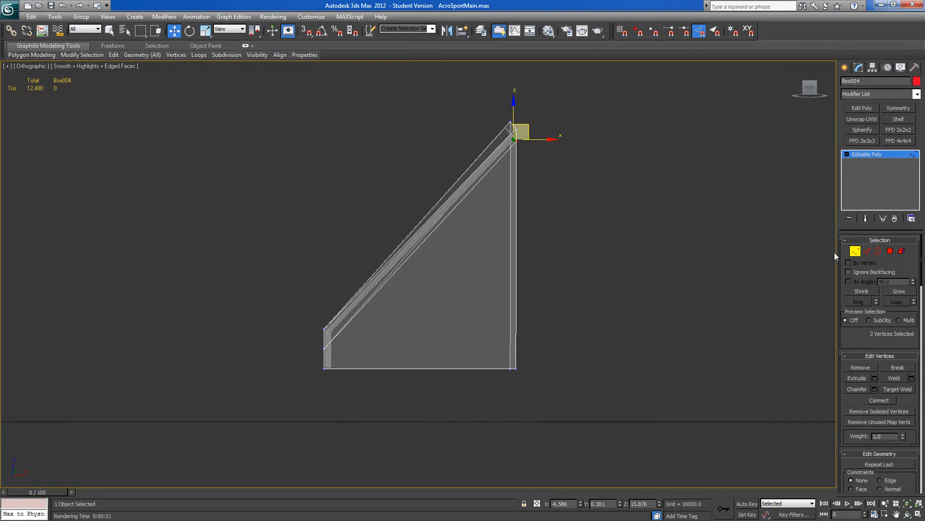
- Connect the box's lengthwise edges with one segment and a slide of -90, adding a loop at the leg's outboard bend
{"action": "left_click", "coordinate": [867, 252]}
{"action": "left_click_drag", "start_coordinate": [368, 372], "coordinate": [348, 246]}
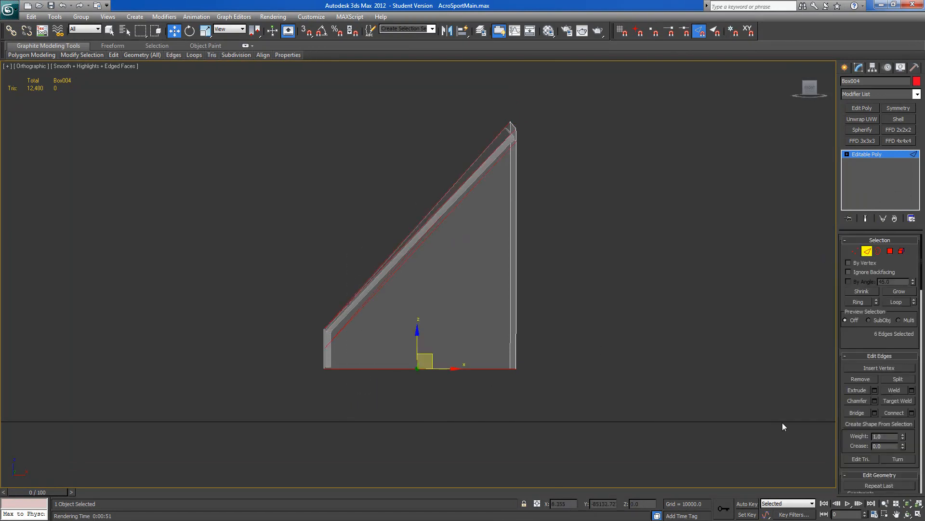
{"action": "left_click", "coordinate": [895, 413]}
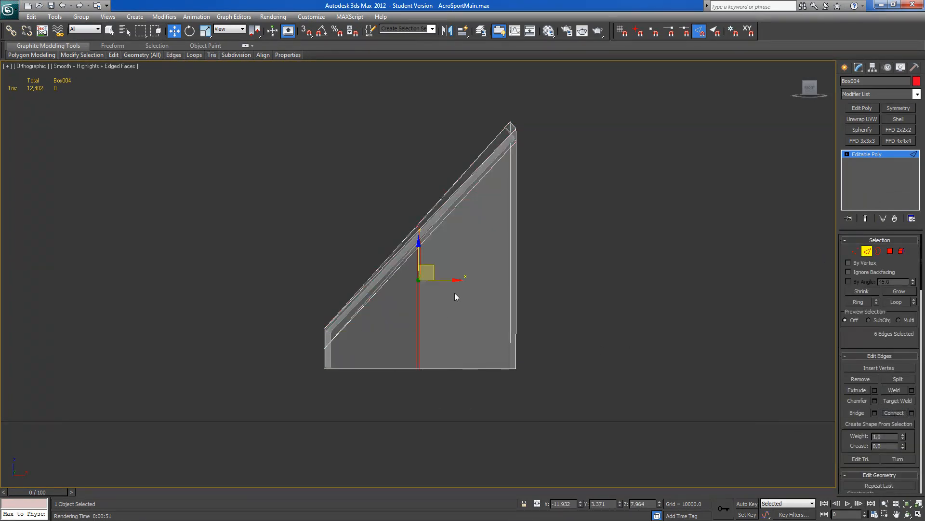
{"action": "key", "text": "ctrl+z"}
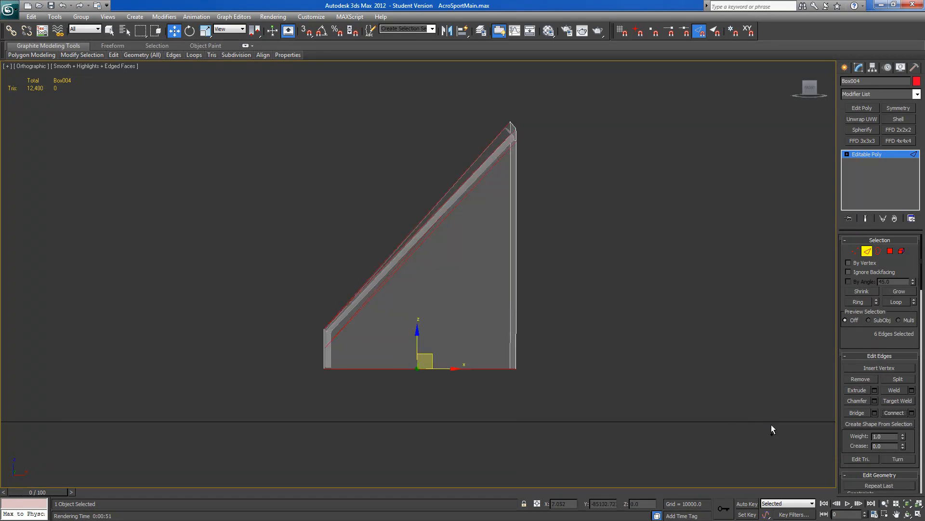
{"action": "left_click", "coordinate": [912, 413]}
{"action": "left_click_drag", "start_coordinate": [427, 308], "coordinate": [252, 311]}
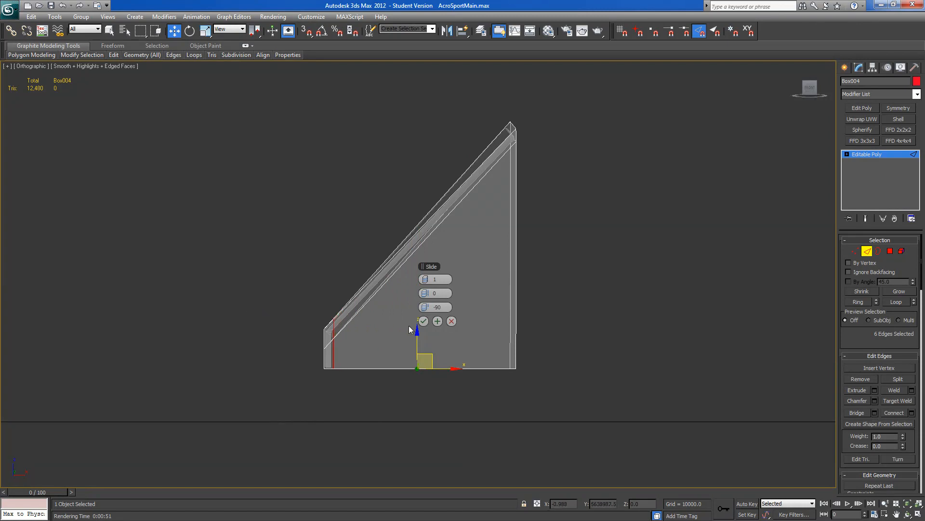
{"action": "left_click", "coordinate": [423, 321]}
- Delete the box's lower inboard end, side and bottom polygons, leaving the sloping slab and the outboard foot
{"action": "middle_click_drag", "start_coordinate": [395, 374], "coordinate": [277, 354], "text": "alt"}
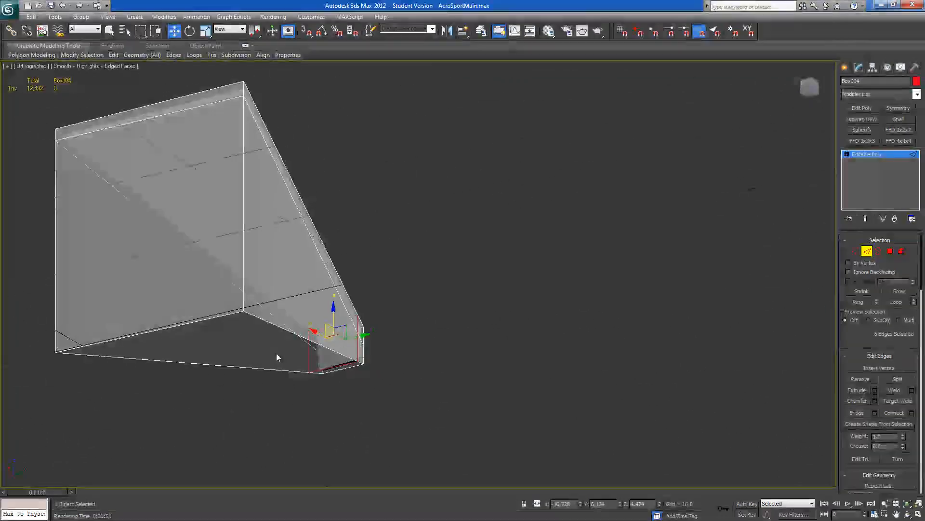
{"action": "key", "text": "4"}
{"action": "left_click", "coordinate": [224, 274]}
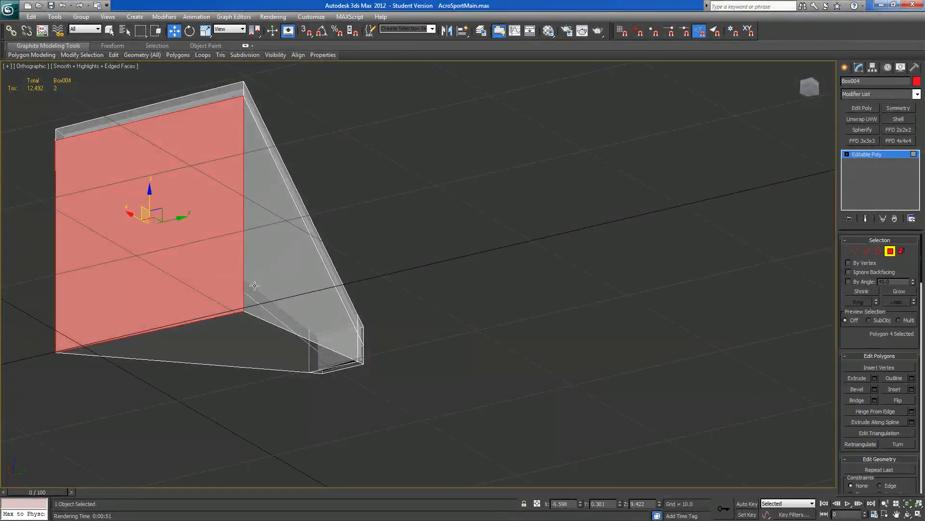
{"action": "left_click", "coordinate": [254, 285], "text": "ctrl"}
{"action": "left_click", "coordinate": [252, 357], "text": "ctrl"}
{"action": "middle_click_drag", "start_coordinate": [252, 356], "coordinate": [242, 317], "text": "alt"}
{"action": "key", "text": "Delete"}
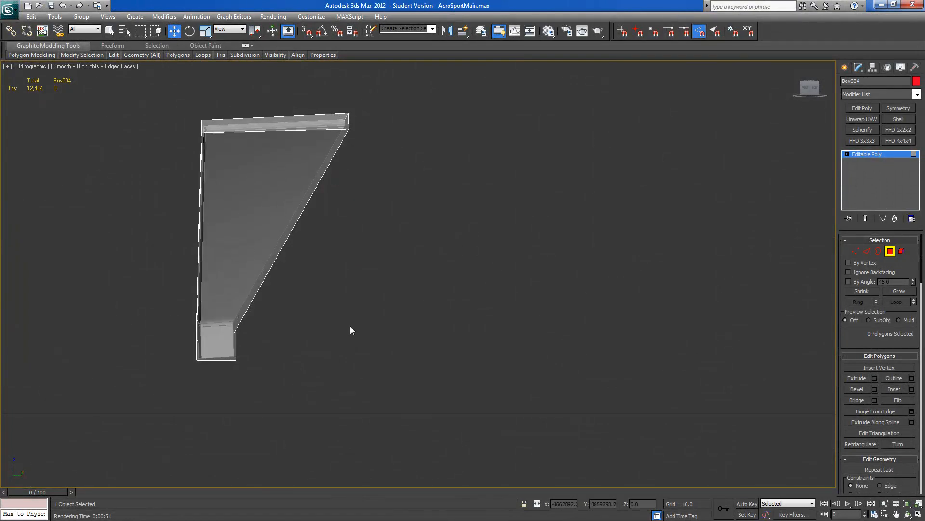
- Select the open border around the leg's underside and cap it
{"action": "left_click", "coordinate": [878, 250]}
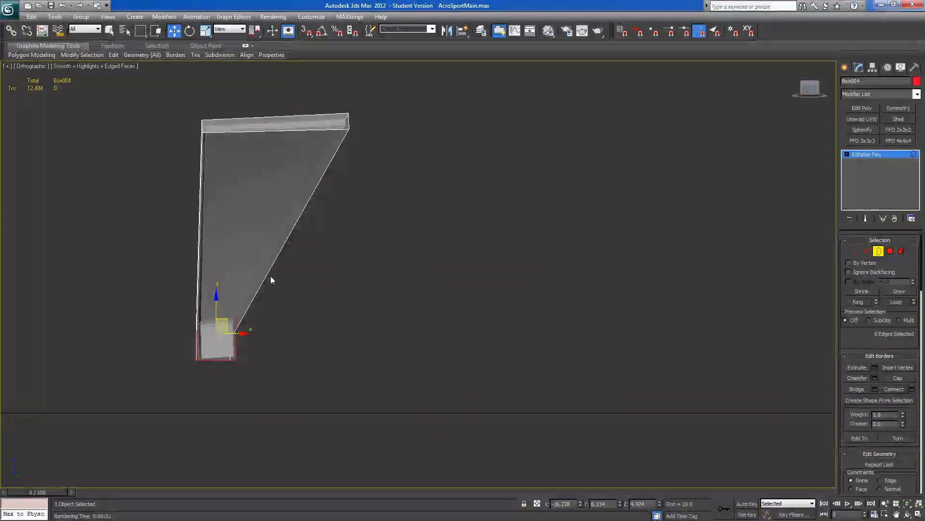
{"action": "left_click", "coordinate": [269, 274]}
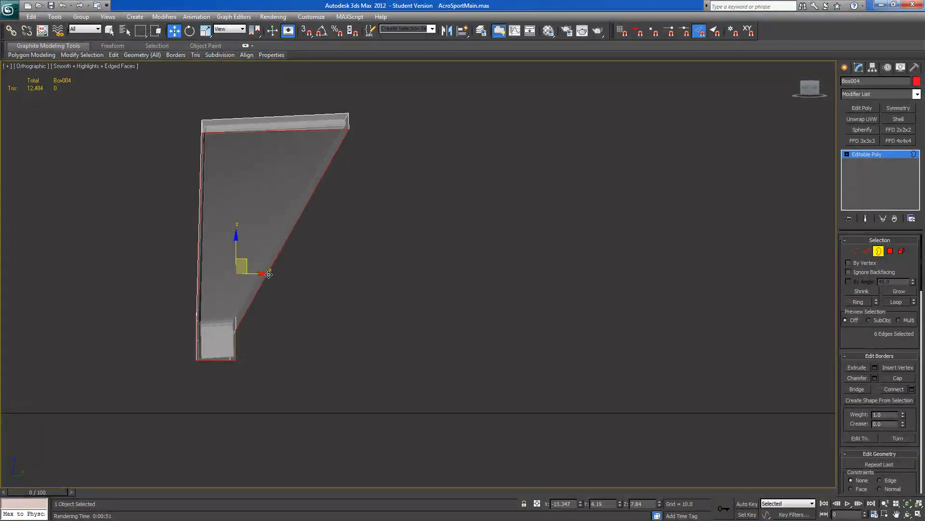
{"action": "left_click", "coordinate": [898, 379]}
- Connect the two inner vertices at the outboard bend with an edge across the new cap
{"action": "left_click", "coordinate": [855, 250]}
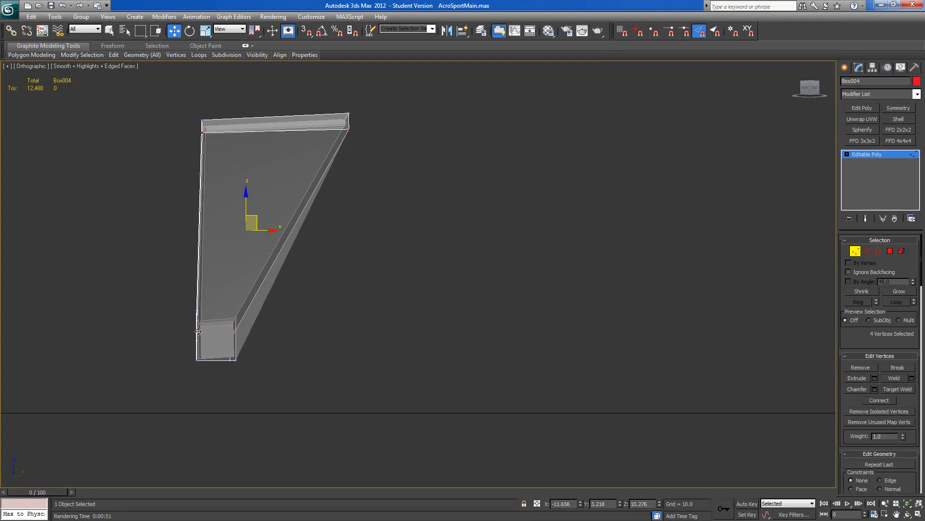
{"action": "middle_click_drag", "start_coordinate": [198, 331], "coordinate": [238, 349], "text": "alt"}
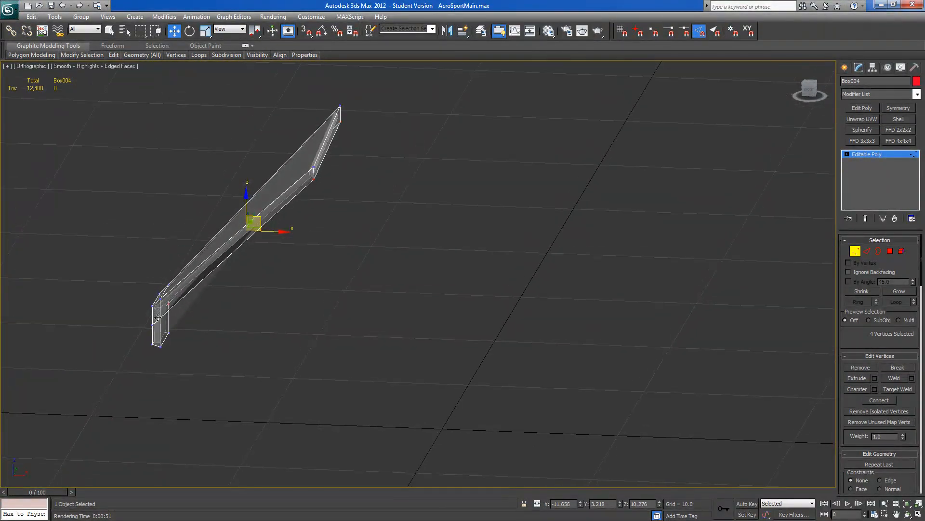
{"action": "left_click_drag", "start_coordinate": [145, 288], "coordinate": [273, 294]}
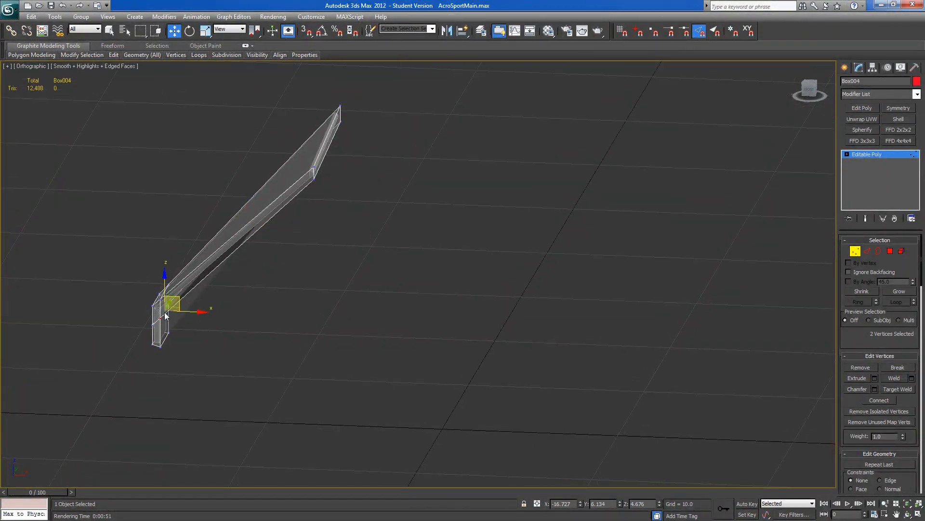
{"action": "middle_click_drag", "start_coordinate": [169, 312], "coordinate": [191, 302], "text": "alt"}
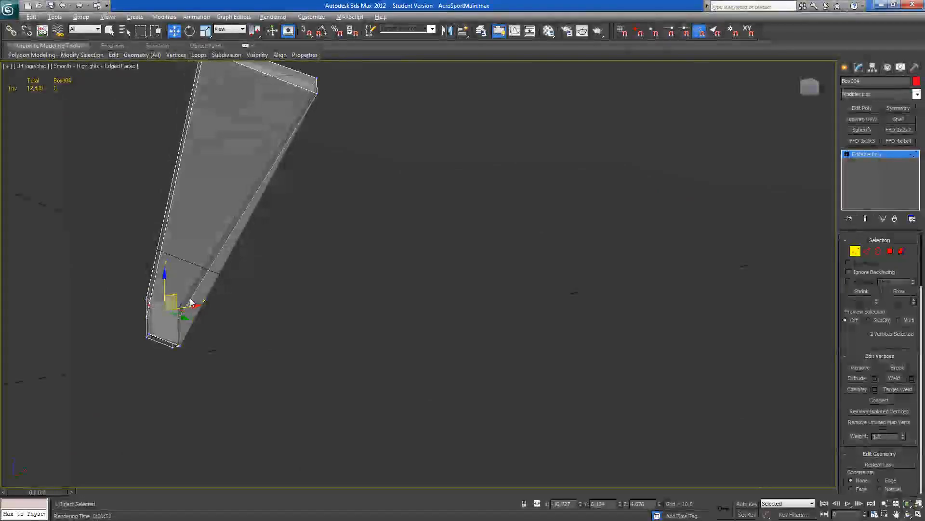
{"action": "left_click", "coordinate": [884, 402]}
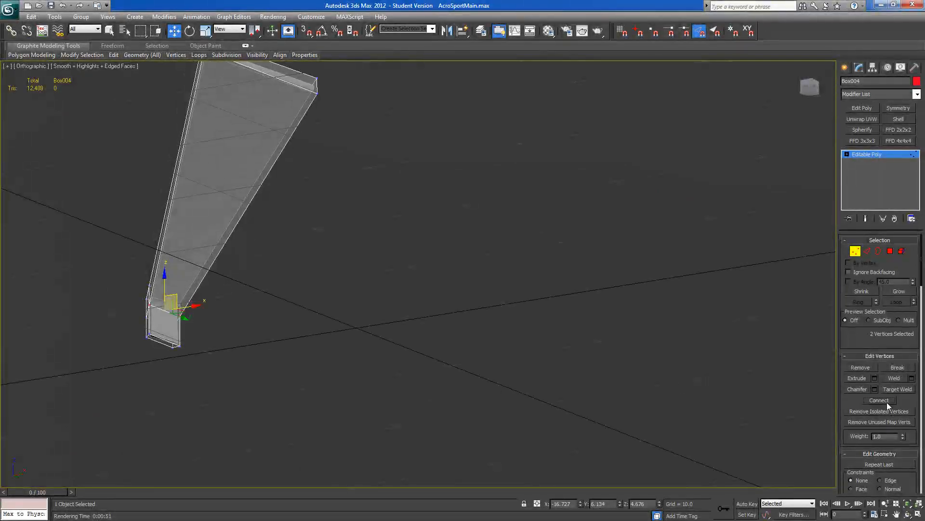
- Rename the finished leg mesh as ~CS_COLL_LG and leave vertex editing
{"action": "middle_click_drag", "start_coordinate": [330, 330], "coordinate": [399, 355], "text": "alt"}
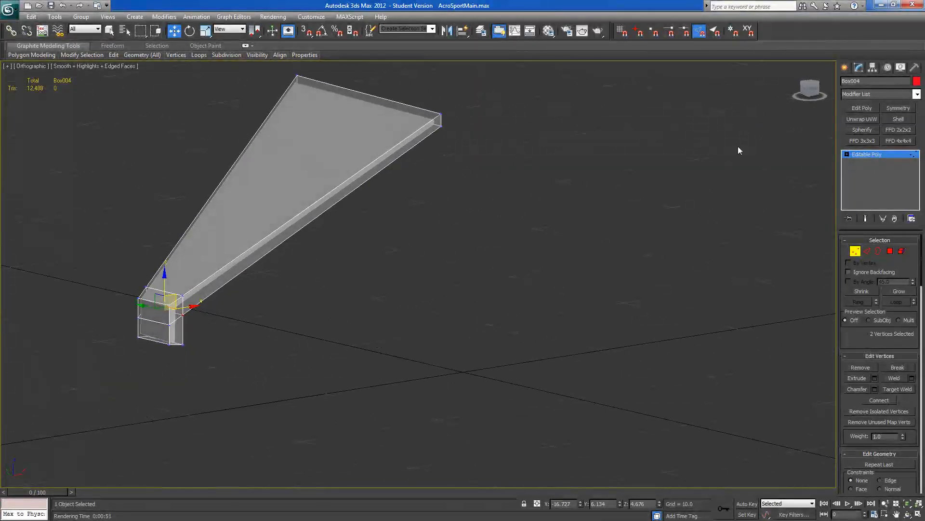
{"action": "double_click", "coordinate": [863, 81]}
{"action": "type", "text": "wC"}
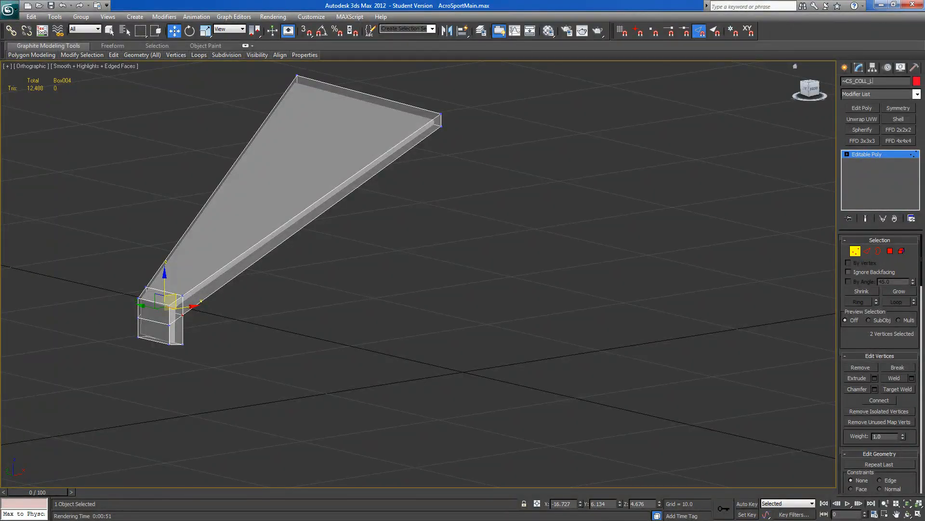
{"action": "middle_click_drag", "start_coordinate": [620, 190], "coordinate": [652, 401], "text": "alt"}
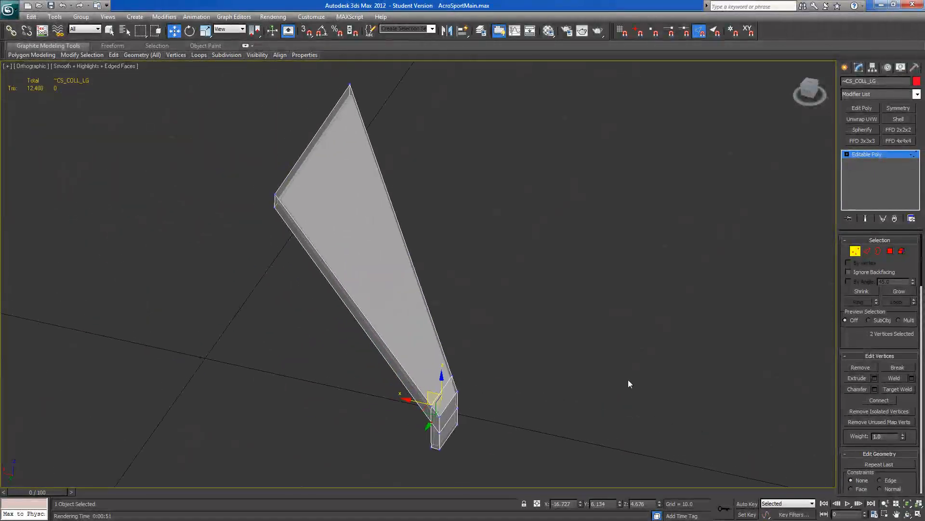
{"action": "left_click", "coordinate": [855, 251]}
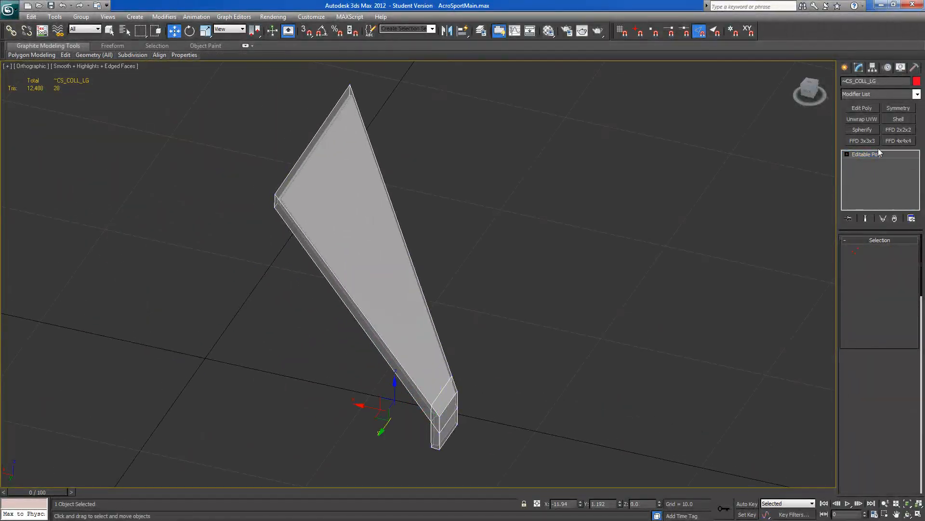
- Mirror a copy of the leg mesh to the opposite side of the aircraft using the working pivot
{"action": "left_click", "coordinate": [873, 67]}
{"action": "left_click", "coordinate": [869, 276]}
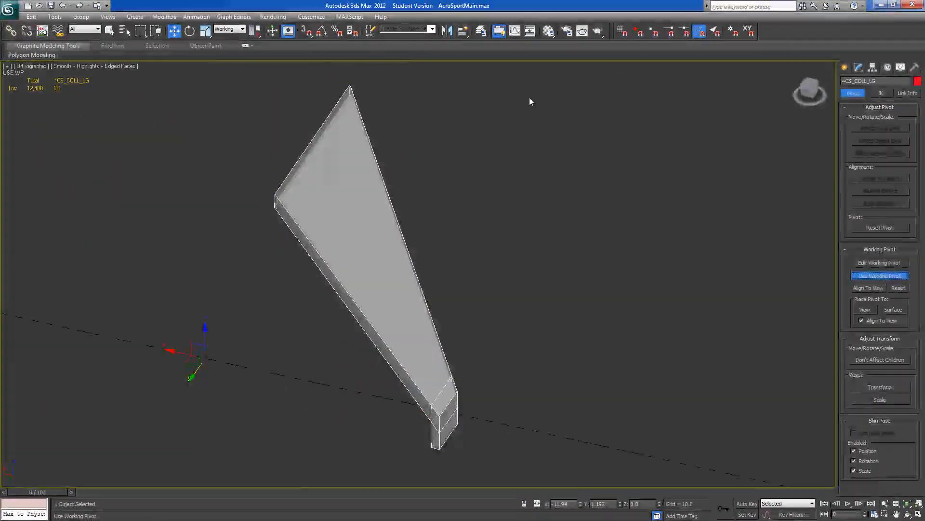
{"action": "left_click", "coordinate": [448, 32]}
{"action": "left_click", "coordinate": [436, 332]}
- Rename the mirrored leg mesh as ~CS_COLL_RG and turn off the working pivot
{"action": "left_click_drag", "start_coordinate": [888, 80], "coordinate": [871, 81]}
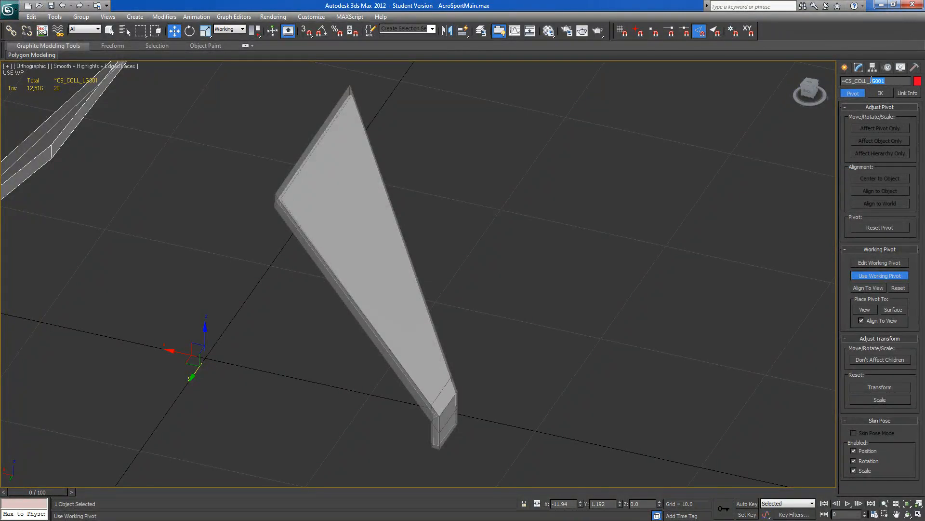
{"action": "type", "text": "R"}
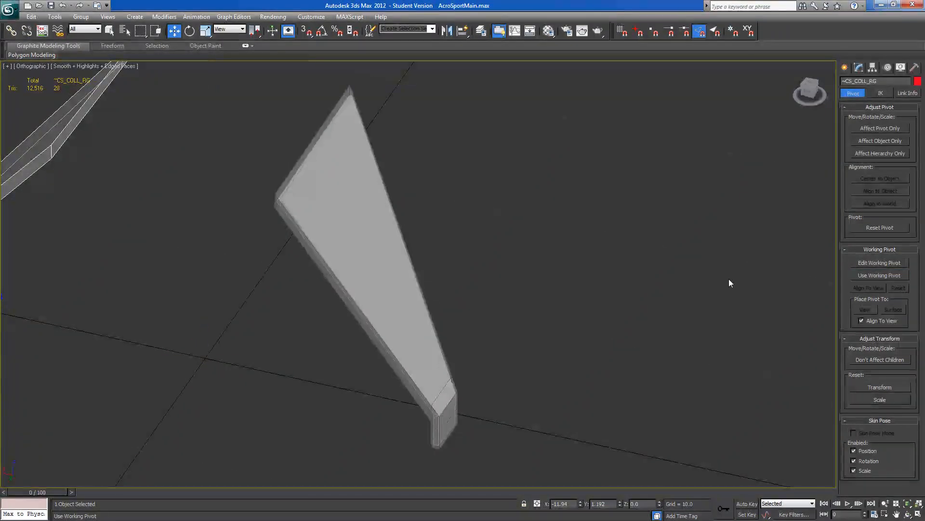
{"action": "left_click", "coordinate": [868, 277]}
- Add both leg collision meshes to the CollisionMesh named selection set
{"action": "scroll", "coordinate": [535, 283], "scroll_direction": "down", "scroll_amount": 4}
{"action": "left_click", "coordinate": [393, 254], "text": "ctrl"}
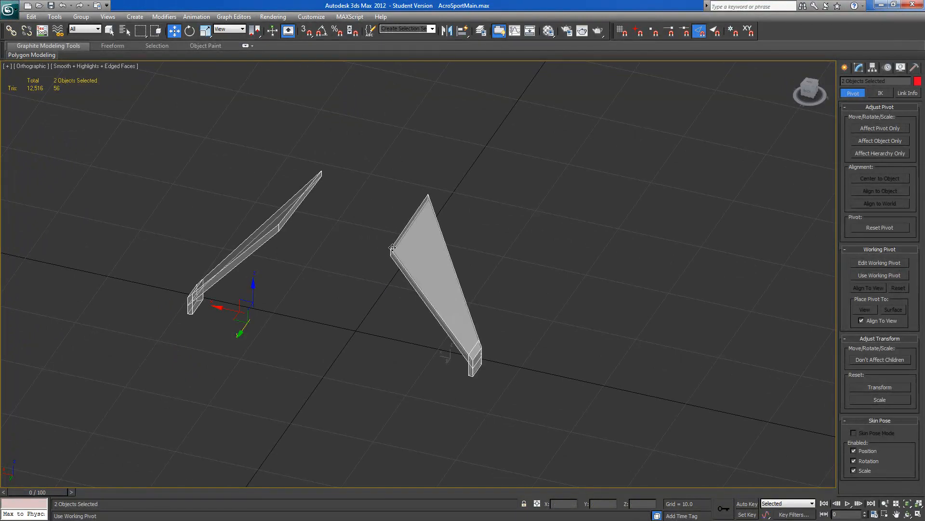
{"action": "left_click", "coordinate": [371, 31]}
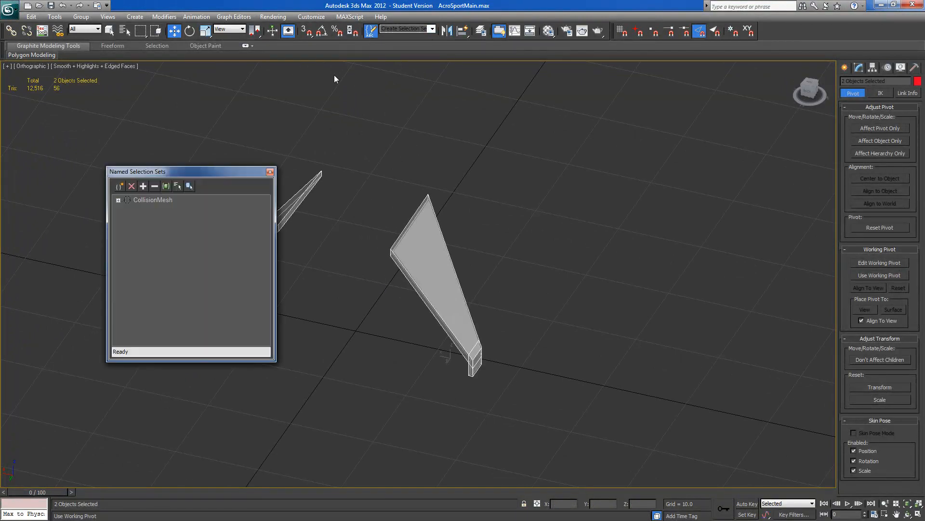
{"action": "left_click", "coordinate": [138, 201]}
{"action": "left_click", "coordinate": [143, 188]}
{"action": "left_click", "coordinate": [270, 172]}
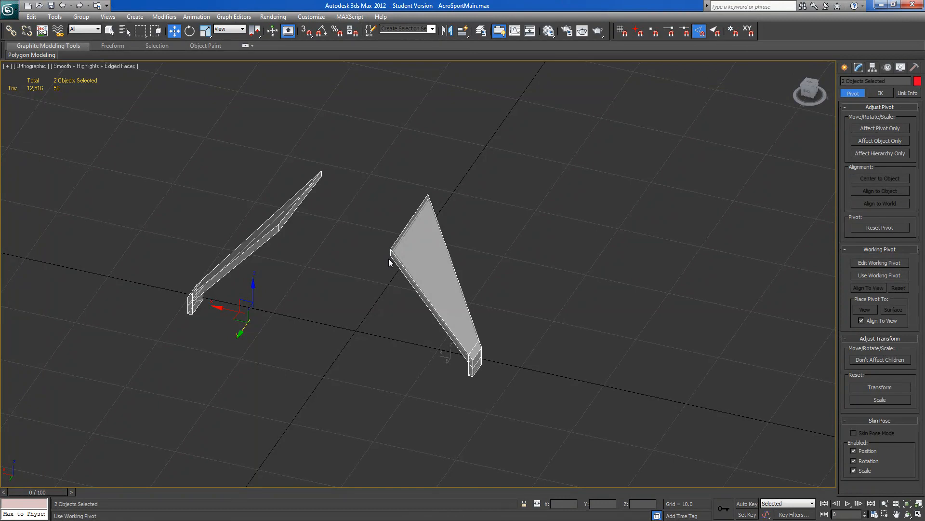
- Unhide all objects to bring back the complete aircraft around the collision meshes
{"action": "left_click", "coordinate": [246, 246], "text": "alt"}
{"action": "left_click", "coordinate": [274, 229]}
{"action": "middle_click_drag", "start_coordinate": [405, 190], "coordinate": [405, 154], "text": "alt"}
{"action": "right_click", "coordinate": [405, 153]}
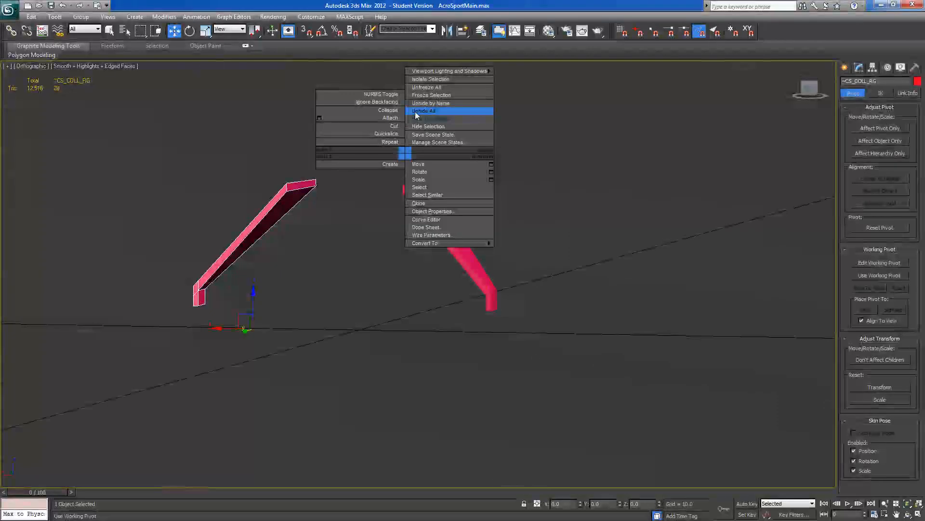
{"action": "left_click", "coordinate": [425, 111]}
{"action": "middle_click_drag", "start_coordinate": [444, 216], "coordinate": [378, 288], "text": "alt"}
{"action": "scroll", "coordinate": [394, 213], "scroll_direction": "down", "scroll_amount": 2}
- Select the fuselage and engine cowling and hide every other object
{"action": "left_click", "coordinate": [361, 226]}
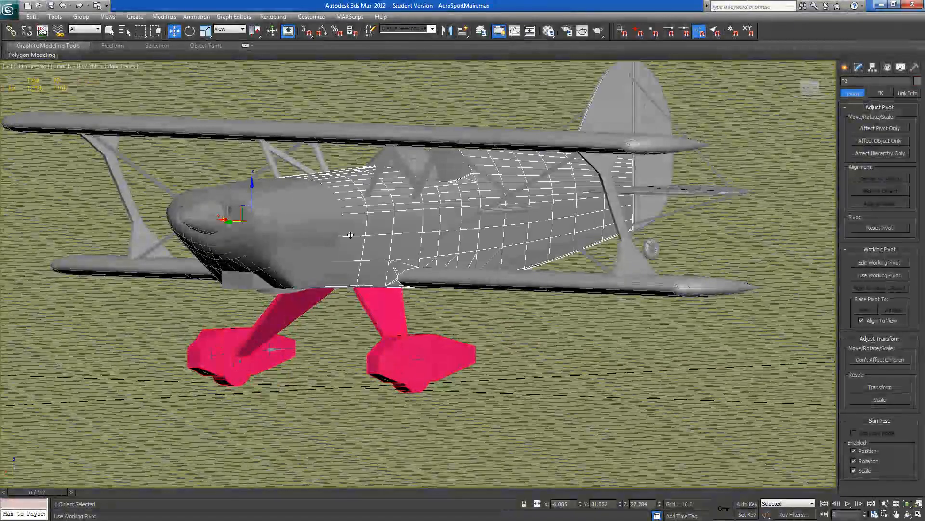
{"action": "left_click", "coordinate": [289, 237], "text": "ctrl"}
{"action": "right_click", "coordinate": [470, 233]}
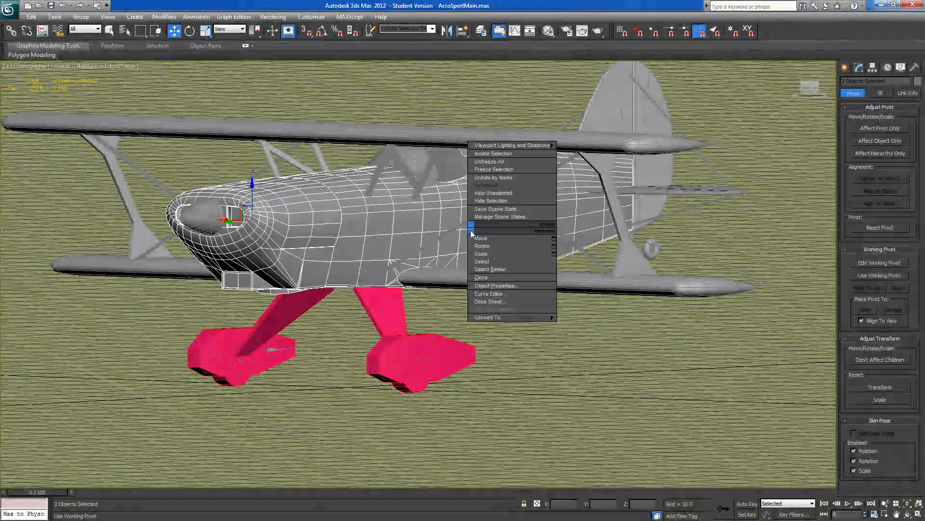
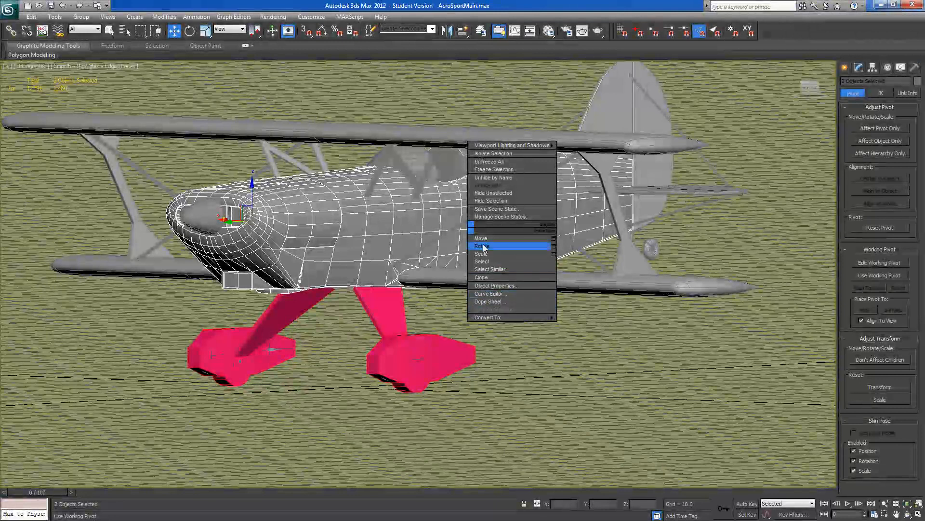
{"action": "left_click", "coordinate": [493, 193]}
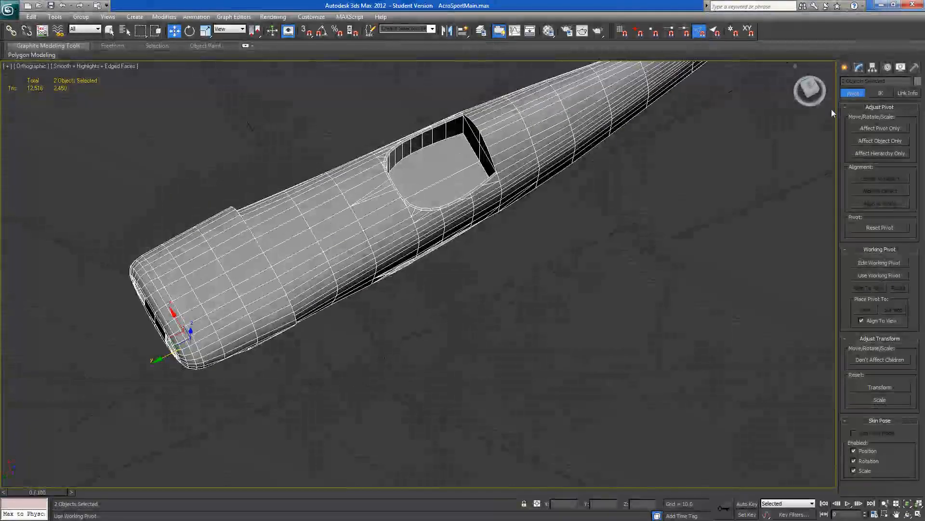
- In the top view, create a box covering the fuselage and cowling, about 106.8 long, 22.1 wide and 67.5 high
{"action": "left_click", "coordinate": [810, 89]}
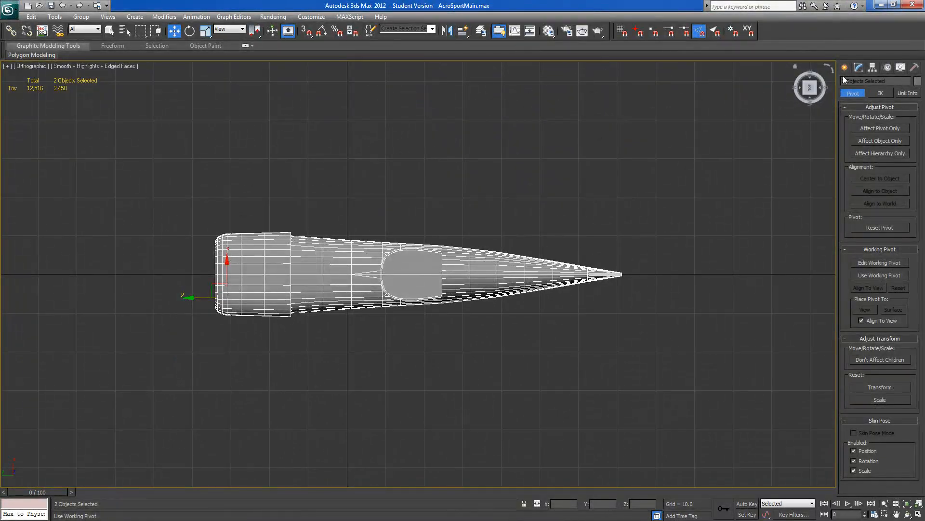
{"action": "left_click", "coordinate": [845, 68]}
{"action": "left_click", "coordinate": [862, 128]}
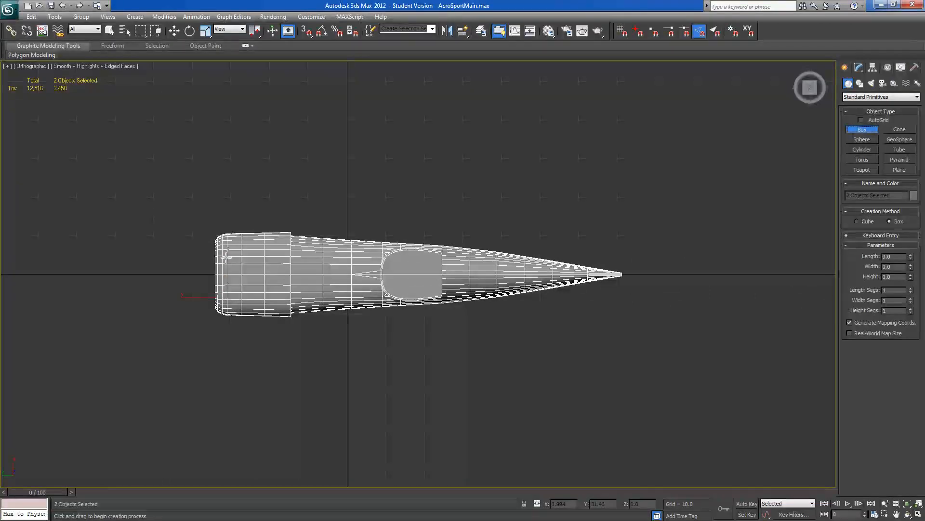
{"action": "mouse_move", "coordinate": [210, 229]}
{"action": "left_mouse_down"}
{"action": "mouse_move", "coordinate": [221, 262]}
{"action": "mouse_move", "coordinate": [500, 316]}
{"action": "mouse_move", "coordinate": [612, 325]}
{"action": "mouse_move", "coordinate": [623, 315]}
{"action": "left_mouse_up"}
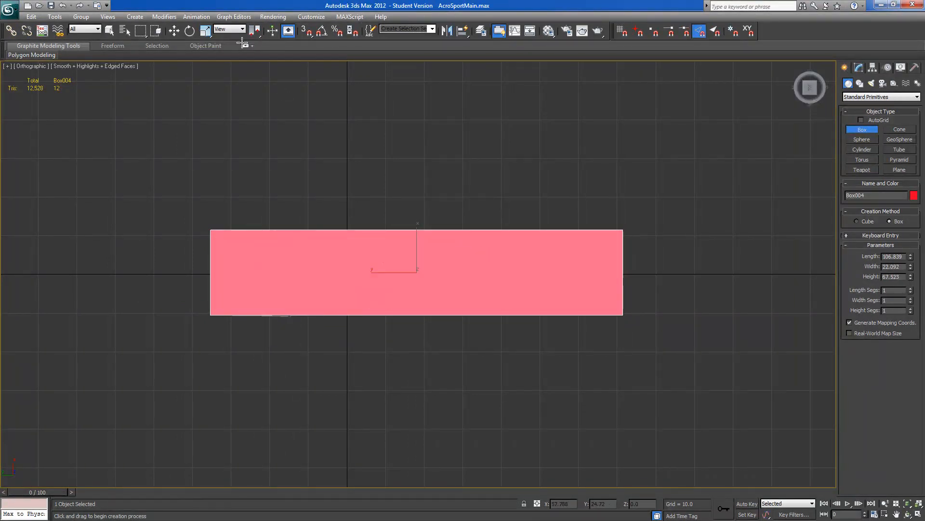
{"action": "left_click", "coordinate": [304, 117]}
- Center the box at X 0, make it see-through, and shift it to about Y -18.97 to align with the cowling's nose
{"action": "key", "text": "w"}
{"action": "right_click", "coordinate": [581, 504]}
{"action": "key", "text": "alt+x"}
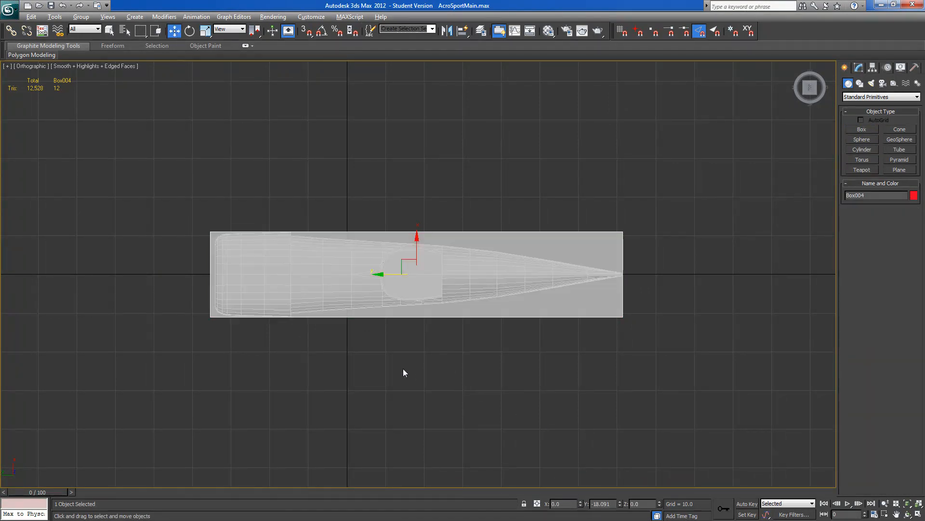
{"action": "left_click_drag", "start_coordinate": [392, 274], "coordinate": [396, 275]}
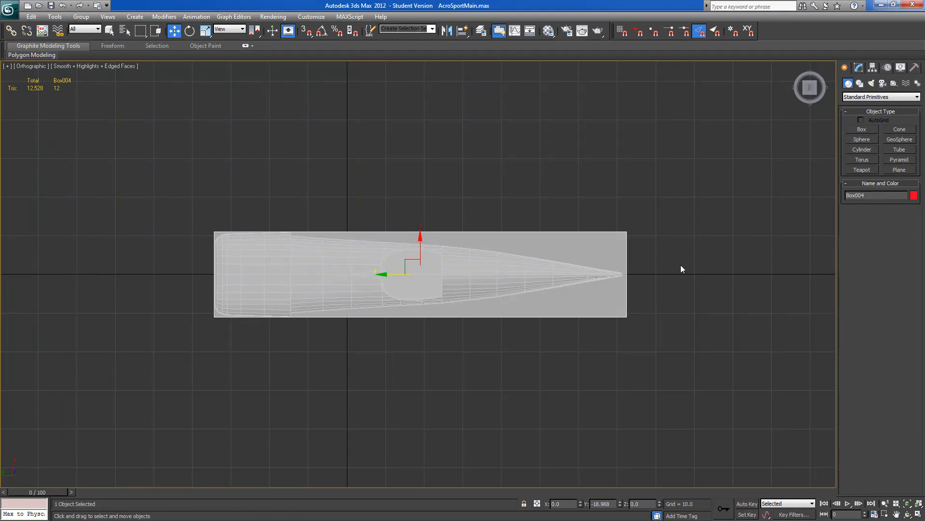
- Convert the fuselage box to an editable poly and move its rear vertices to the tail end, at Y about -71.7
{"action": "left_click", "coordinate": [859, 68]}
{"action": "right_click", "coordinate": [862, 169]}
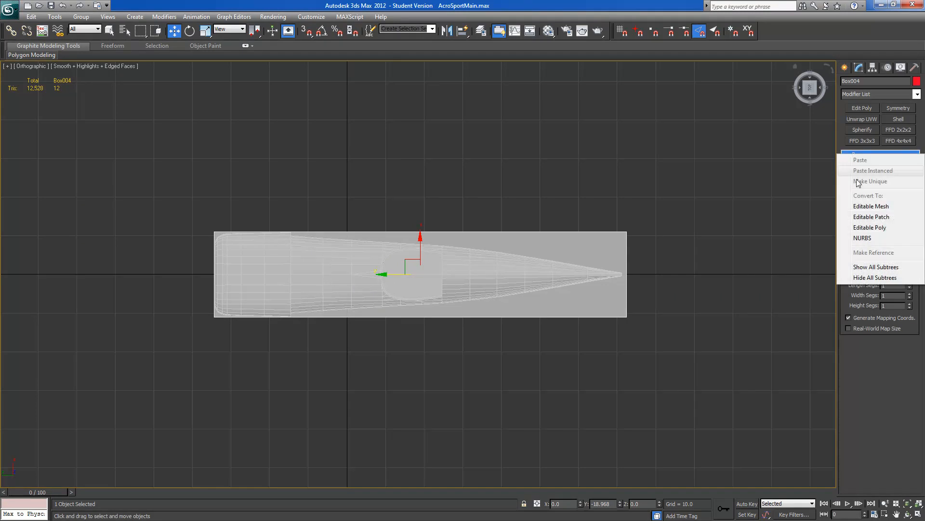
{"action": "left_click", "coordinate": [857, 289]}
{"action": "left_click_drag", "start_coordinate": [674, 212], "coordinate": [609, 336]}
{"action": "left_click", "coordinate": [624, 263]}
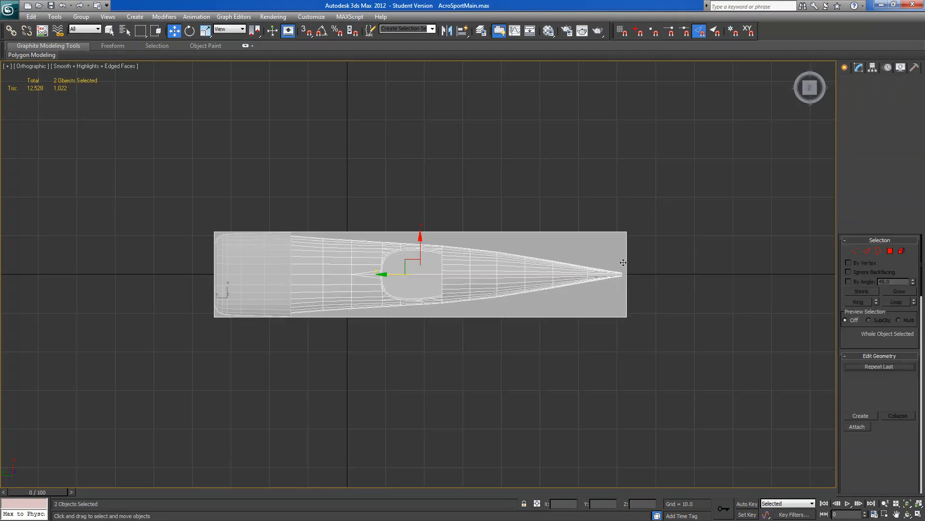
{"action": "left_click", "coordinate": [852, 250]}
{"action": "left_click_drag", "start_coordinate": [687, 209], "coordinate": [618, 357]}
{"action": "left_click_drag", "start_coordinate": [615, 213], "coordinate": [639, 357]}
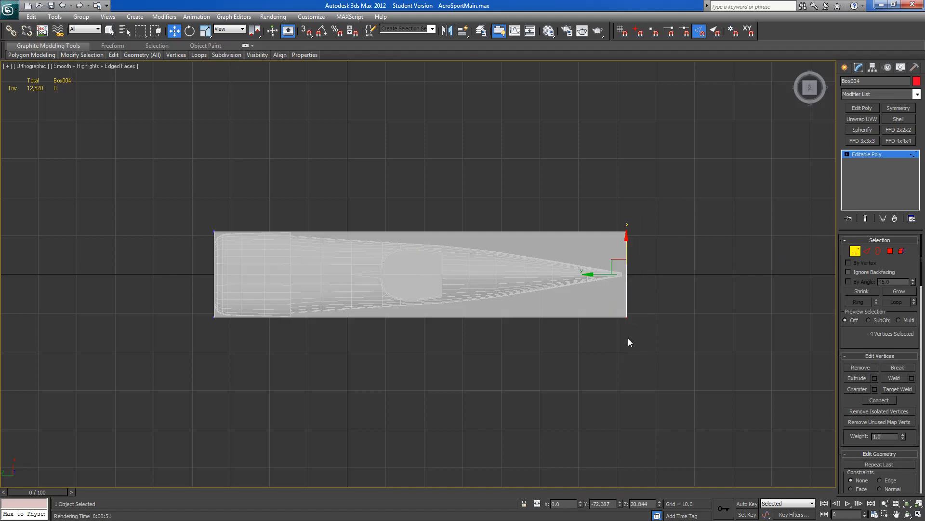
{"action": "left_click_drag", "start_coordinate": [601, 276], "coordinate": [599, 275]}
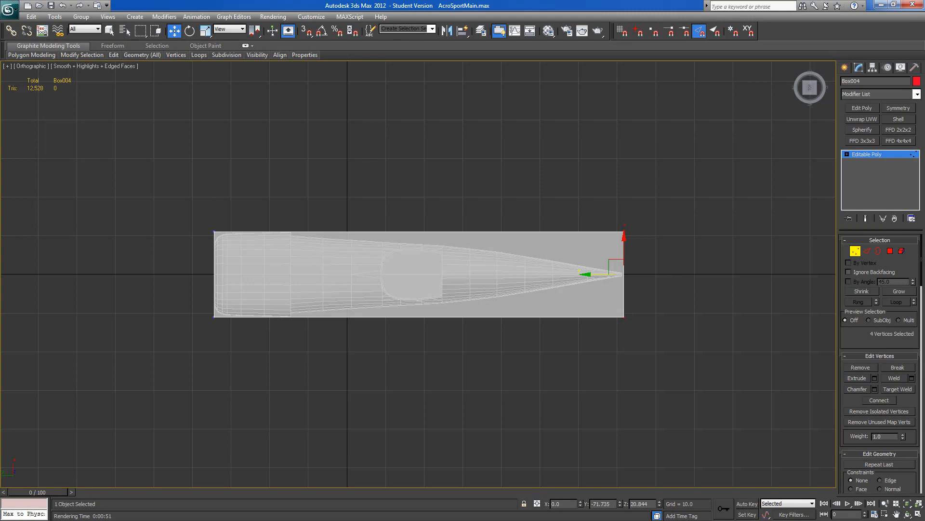
- Connect the box's four lengthwise edges with one segment and a slide of 62, at the cowling's rear edge
{"action": "left_click", "coordinate": [868, 252]}
{"action": "left_click_drag", "start_coordinate": [336, 348], "coordinate": [349, 242]}
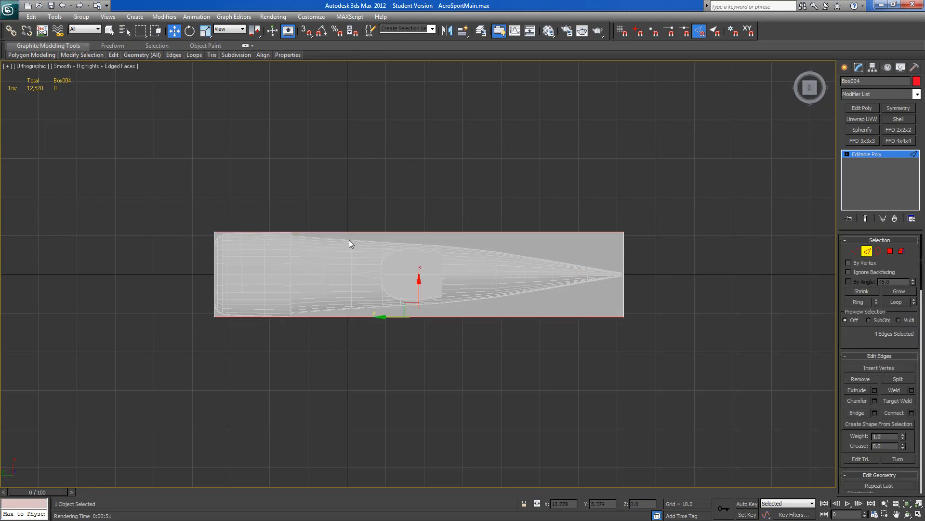
{"action": "left_click", "coordinate": [911, 412]}
{"action": "left_click_drag", "start_coordinate": [436, 307], "coordinate": [548, 311]}
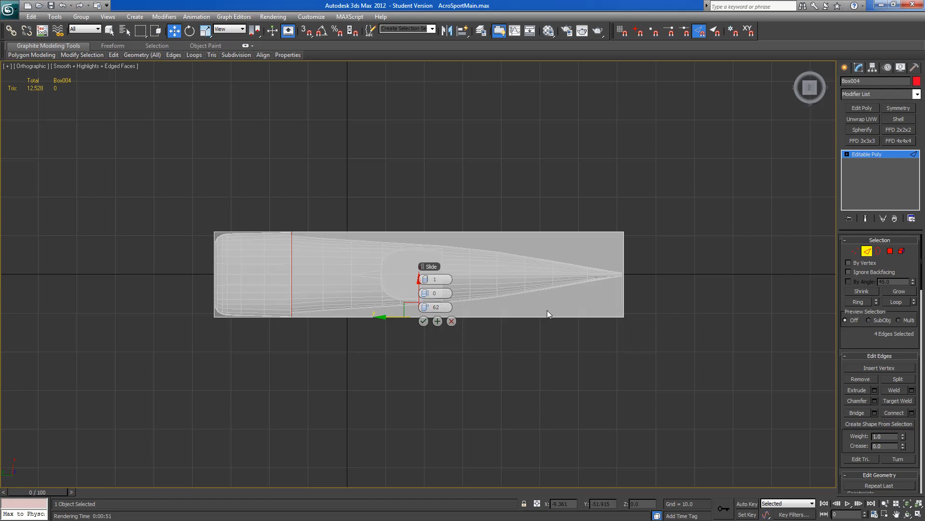
{"action": "left_click", "coordinate": [423, 321]}
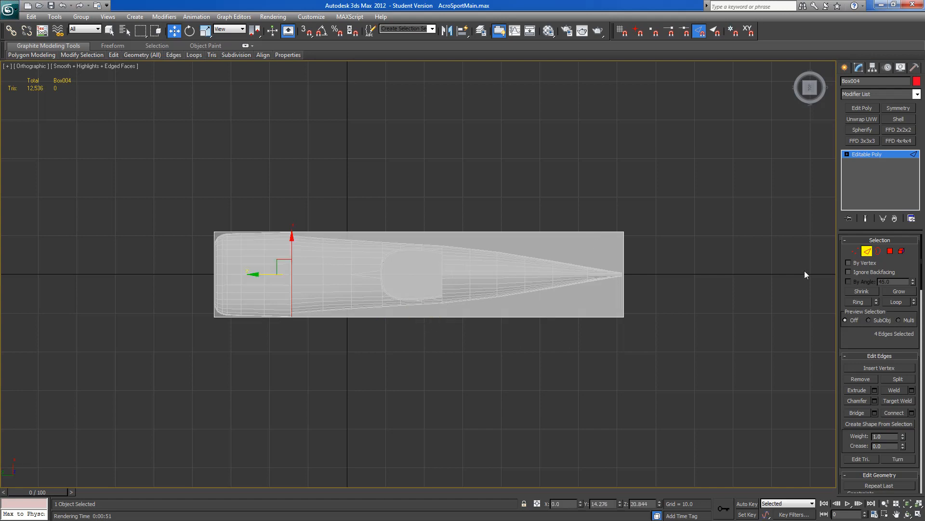
- Scale the box's rear vertices narrower along X so the sides follow the fuselage's taper
{"action": "key", "text": "ctrl+b"}
{"action": "key", "text": "1"}
{"action": "left_click_drag", "start_coordinate": [603, 200], "coordinate": [633, 292]}
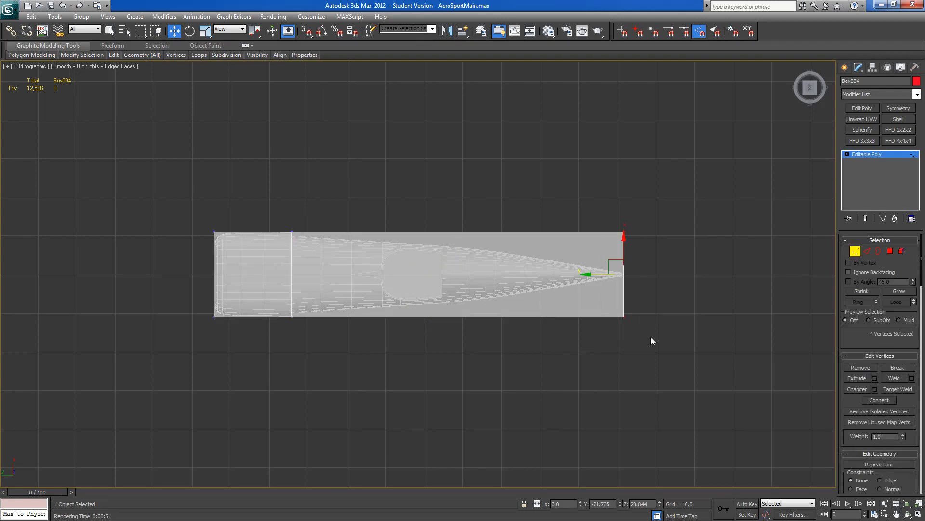
{"action": "left_click", "coordinate": [205, 30]}
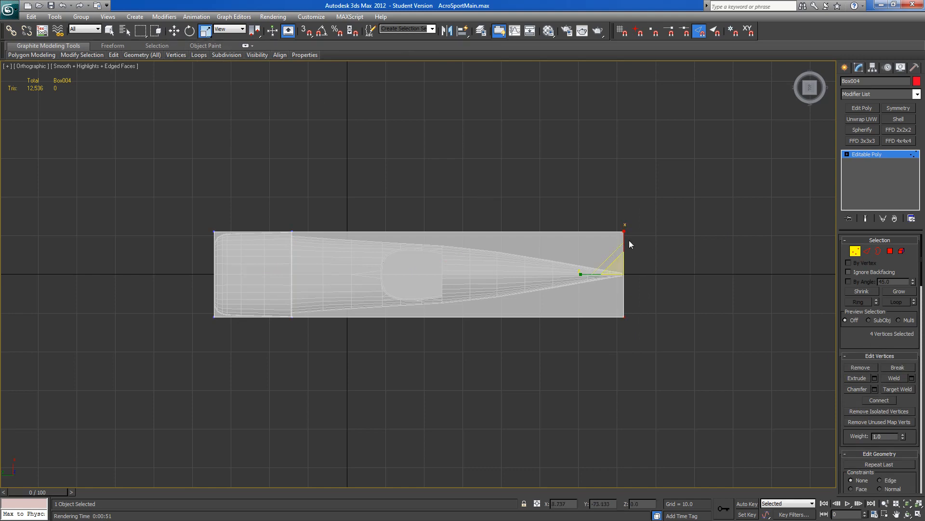
{"action": "left_click_drag", "start_coordinate": [621, 230], "coordinate": [629, 300]}
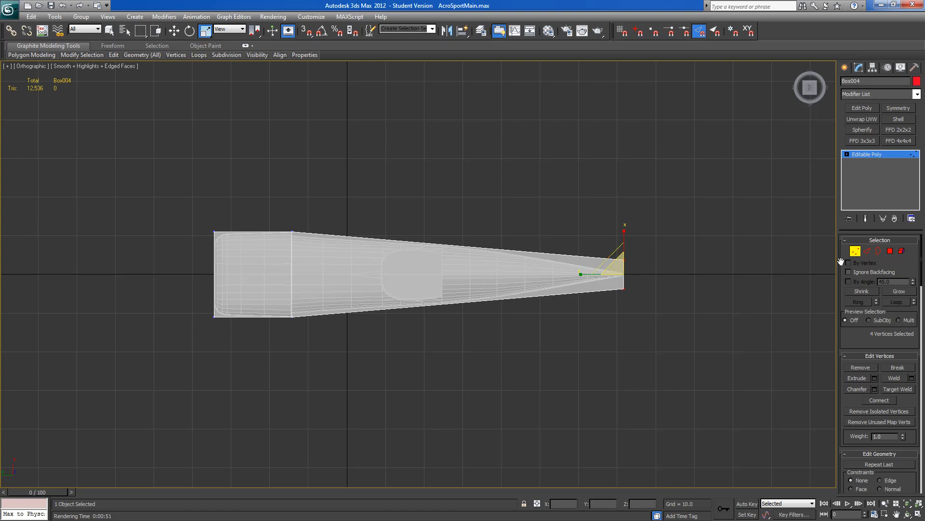
- Connect the four tapering lengthwise edges with one segment, slid back to just behind the cockpit
{"action": "left_click", "coordinate": [867, 251]}
{"action": "left_click_drag", "start_coordinate": [544, 322], "coordinate": [497, 144]}
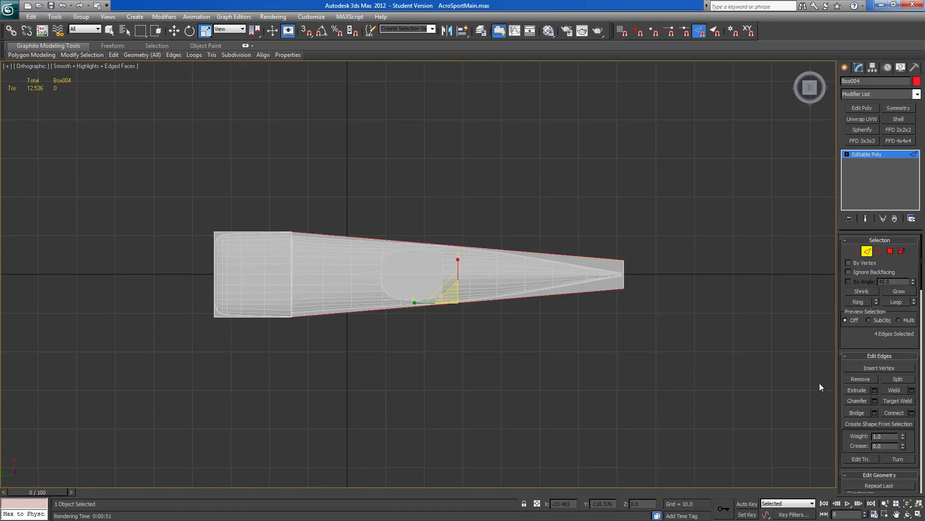
{"action": "left_click", "coordinate": [911, 412]}
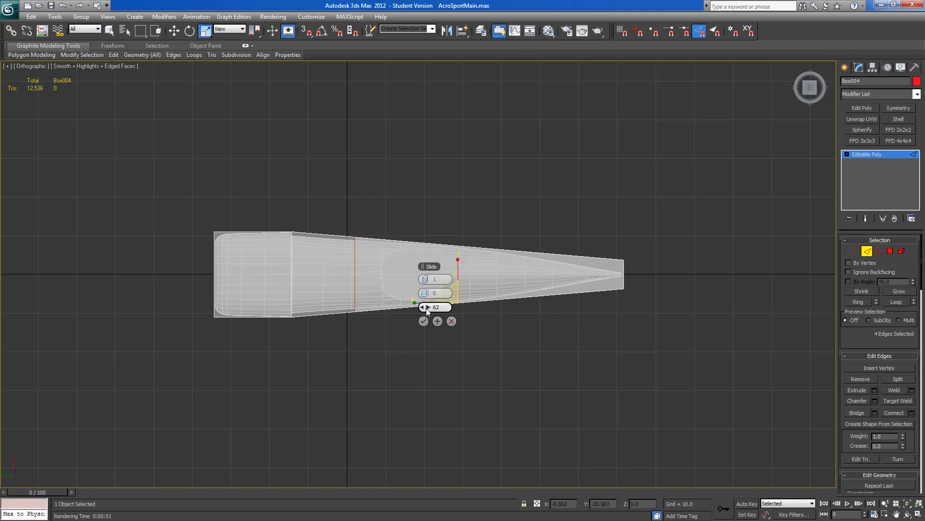
{"action": "left_click_drag", "start_coordinate": [426, 307], "coordinate": [378, 307]}
{"action": "left_click", "coordinate": [424, 321]}
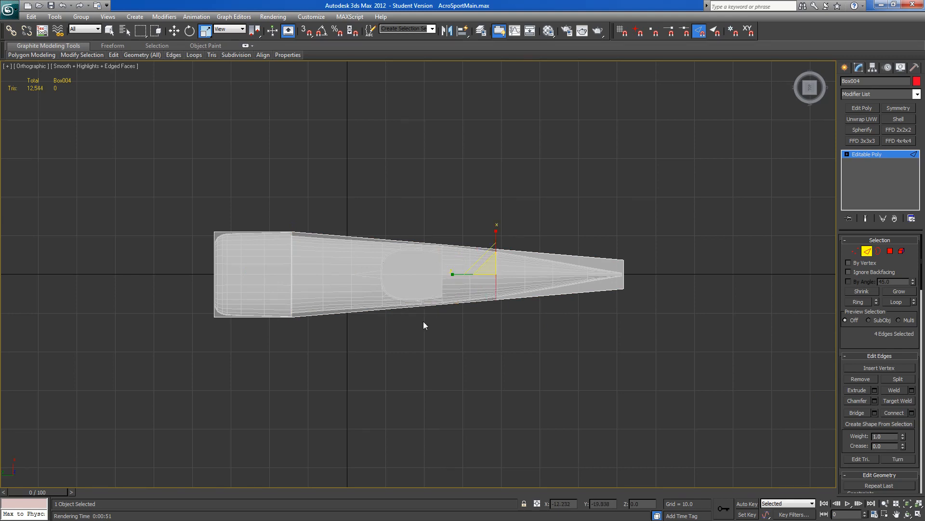
- Scale the tail-end vertices along X to match the fuselage's narrow tail width
{"action": "left_click", "coordinate": [855, 250]}
{"action": "left_click_drag", "start_coordinate": [675, 229], "coordinate": [607, 322]}
{"action": "left_click_drag", "start_coordinate": [625, 233], "coordinate": [620, 331]}
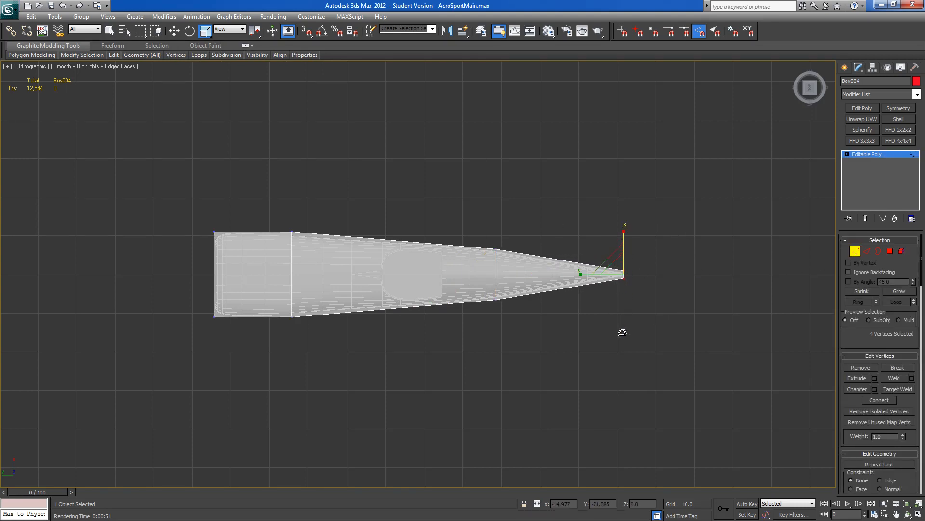
- In the left view, raise the box's lower vertices to the fuselage belly and fit the tail and nose pairs to the underside's outline
{"action": "left_click", "coordinate": [811, 99]}
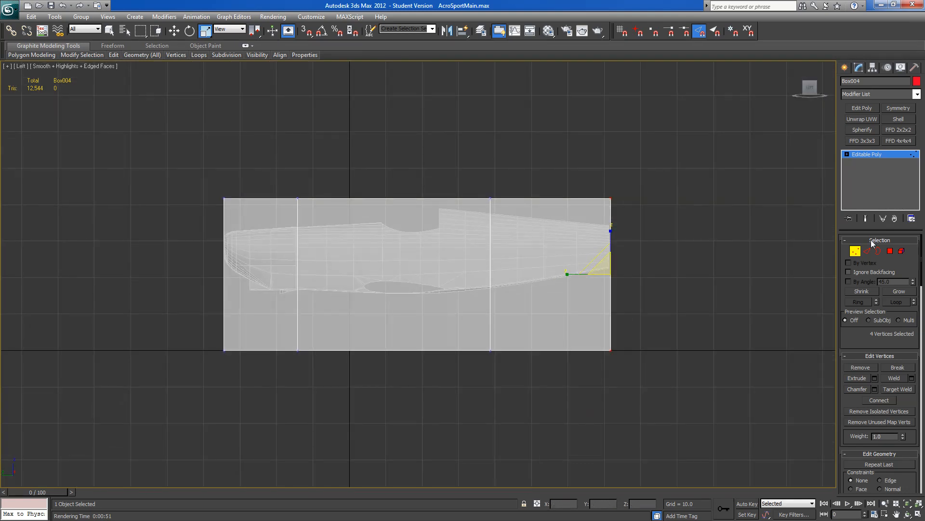
{"action": "left_click", "coordinate": [856, 251]}
{"action": "left_click_drag", "start_coordinate": [180, 380], "coordinate": [662, 316]}
{"action": "left_click", "coordinate": [567, 314]}
{"action": "left_click", "coordinate": [855, 251]}
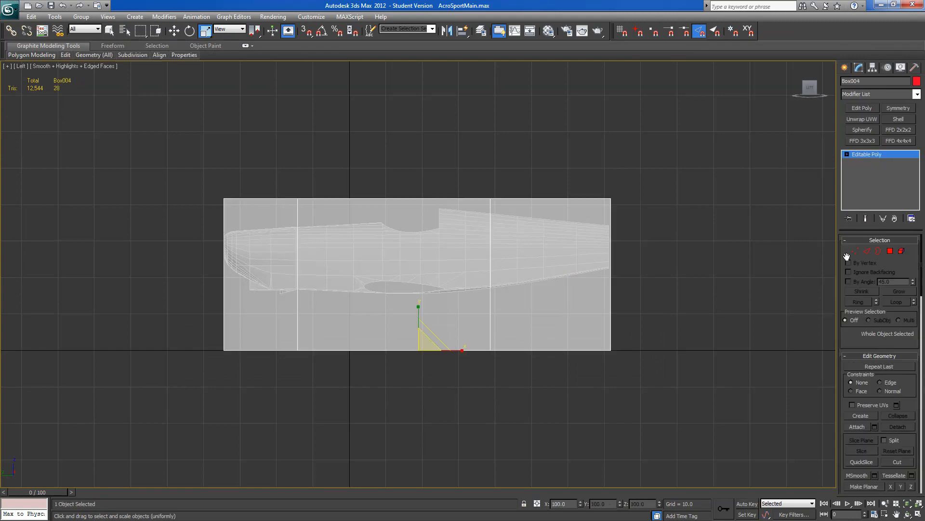
{"action": "left_click_drag", "start_coordinate": [595, 188], "coordinate": [650, 330]}
{"action": "left_click_drag", "start_coordinate": [597, 337], "coordinate": [657, 322]}
{"action": "key", "text": "e"}
{"action": "key", "text": "w"}
{"action": "left_click_drag", "start_coordinate": [405, 315], "coordinate": [402, 261]}
{"action": "left_click_drag", "start_coordinate": [590, 315], "coordinate": [610, 238]}
{"action": "left_click_drag", "start_coordinate": [230, 273], "coordinate": [230, 273]}
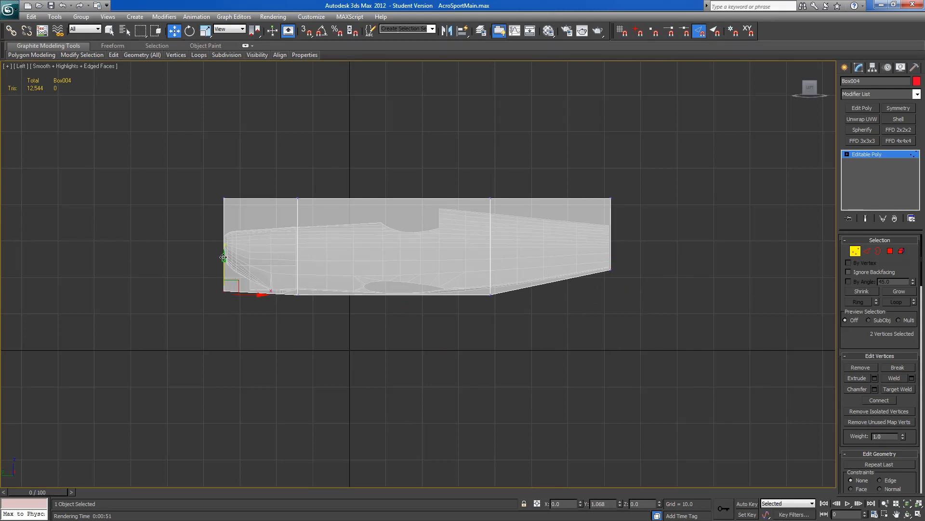
- Lower the upper vertices to the fuselage's highest point, Z about 39.4, and the upper tail-end pair to Z about 34.8
{"action": "left_click_drag", "start_coordinate": [215, 185], "coordinate": [662, 208]}
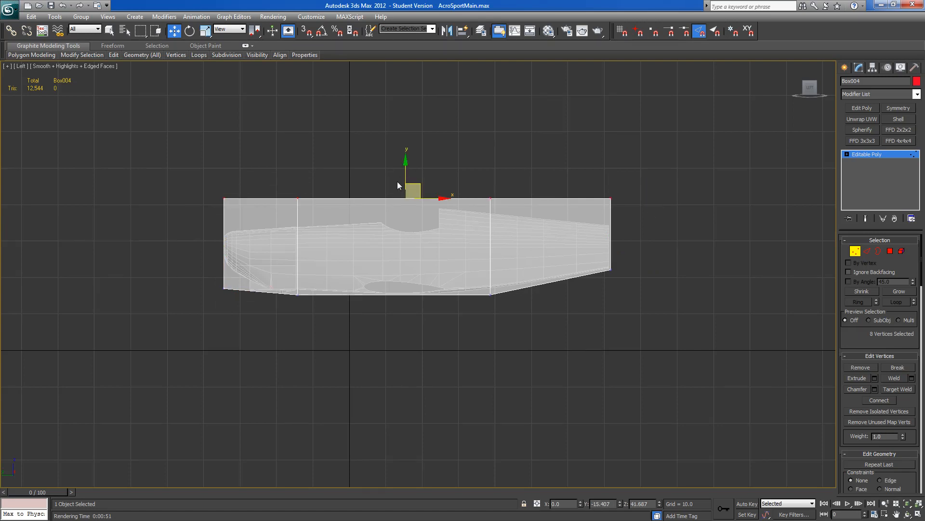
{"action": "left_click_drag", "start_coordinate": [405, 165], "coordinate": [405, 174]}
{"action": "left_click_drag", "start_coordinate": [508, 208], "coordinate": [463, 209]}
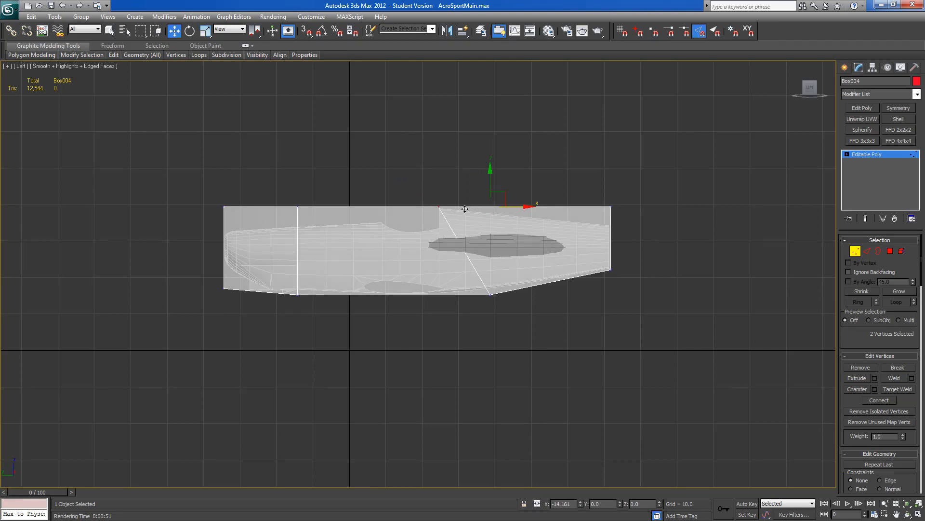
{"action": "right_click", "coordinate": [465, 209]}
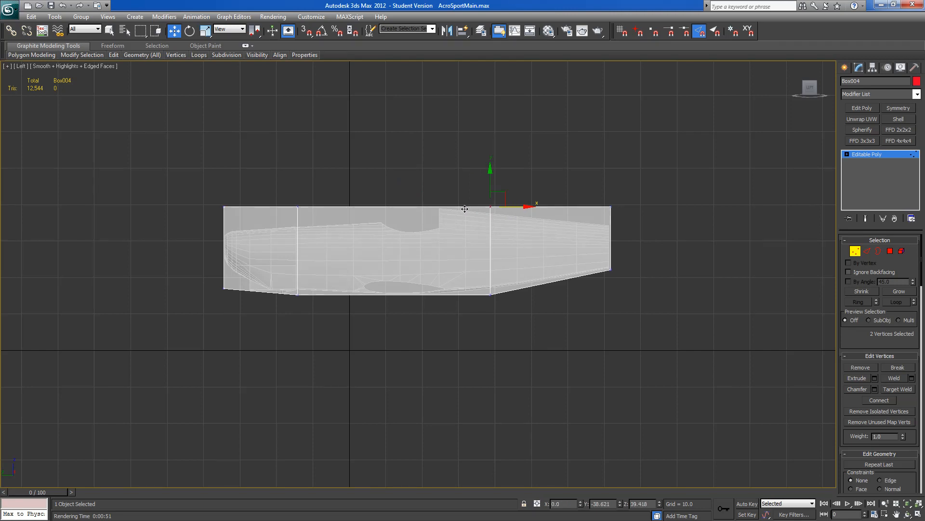
{"action": "left_click_drag", "start_coordinate": [603, 198], "coordinate": [625, 220]}
{"action": "left_click_drag", "start_coordinate": [611, 184], "coordinate": [611, 200]}
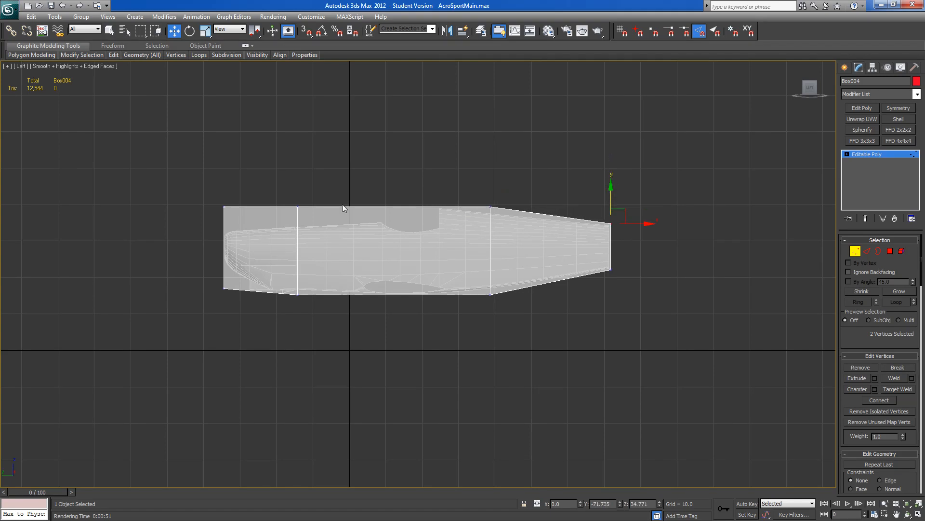
- Lower the upper vertices at the cowling's rear edge to Z about 34.2 and those at the nose to about 32.8
{"action": "left_click_drag", "start_coordinate": [279, 188], "coordinate": [300, 215]}
{"action": "left_click_drag", "start_coordinate": [296, 179], "coordinate": [297, 196]}
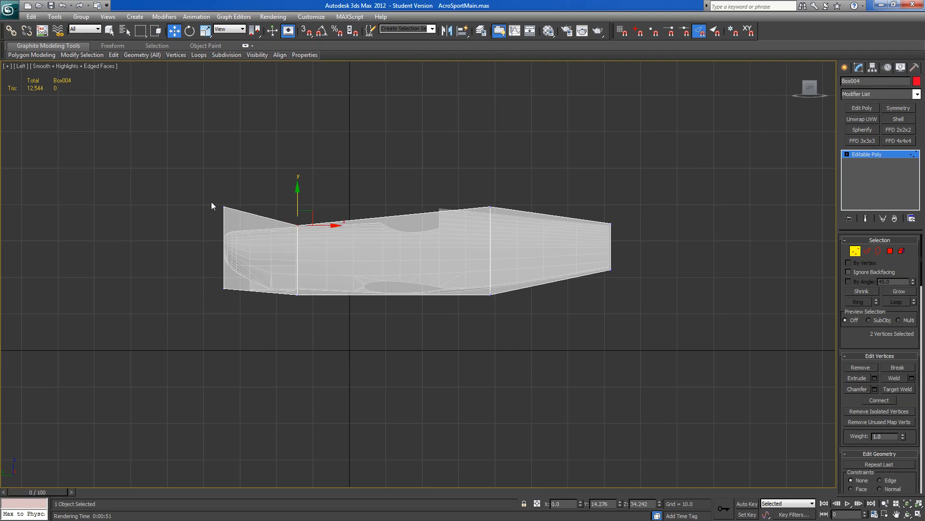
{"action": "left_click_drag", "start_coordinate": [236, 226], "coordinate": [236, 227]}
{"action": "left_click_drag", "start_coordinate": [224, 179], "coordinate": [224, 202]}
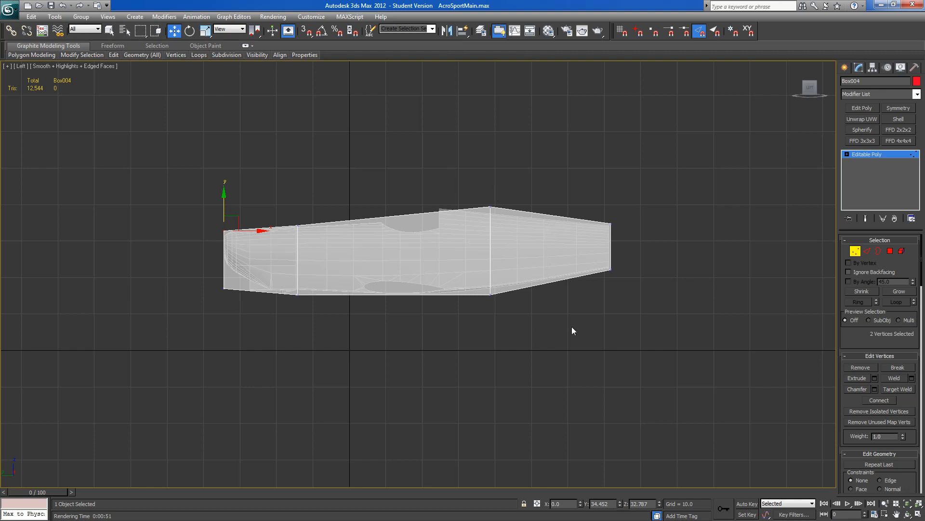
- Connect the two upper cross edges with one segment and raise the new centre edge to Z about 38.1
{"action": "middle_click_drag", "start_coordinate": [530, 294], "coordinate": [525, 339], "text": "alt"}
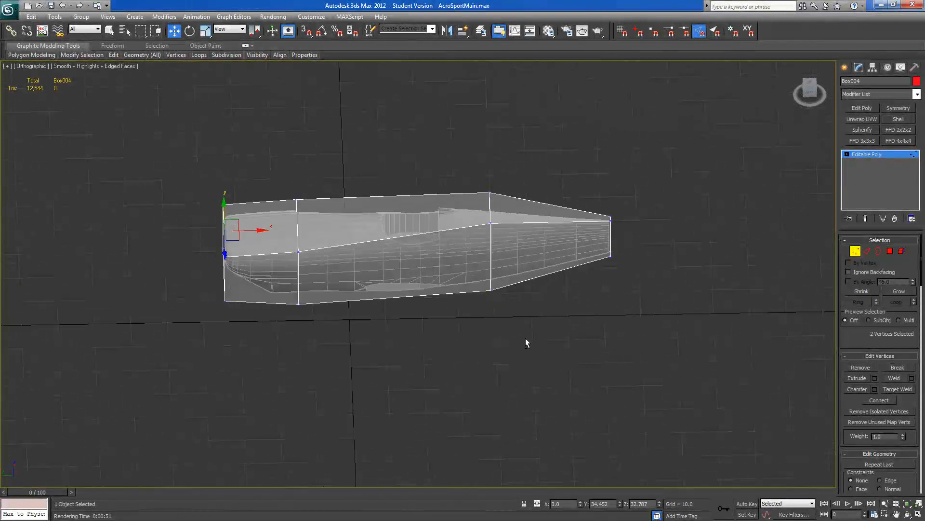
{"action": "left_click", "coordinate": [867, 250]}
{"action": "double_click", "coordinate": [491, 205]}
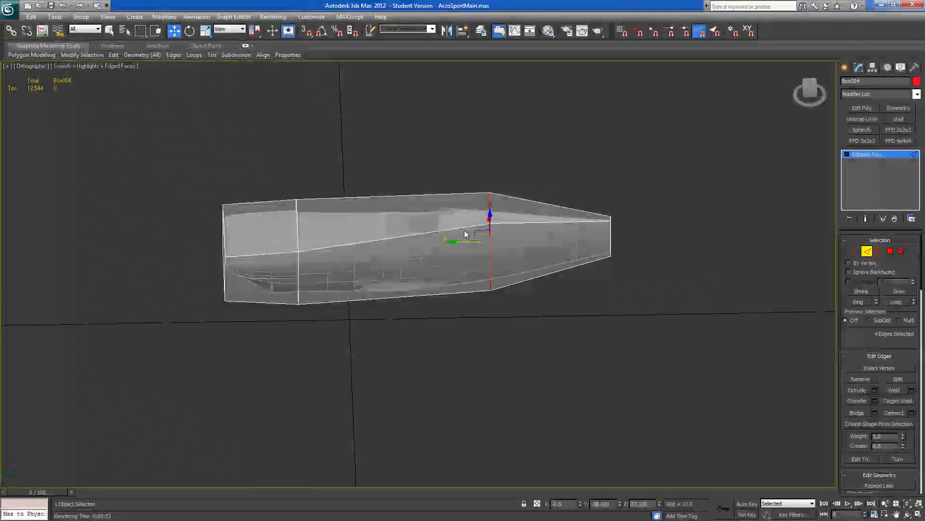
{"action": "left_click", "coordinate": [491, 204]}
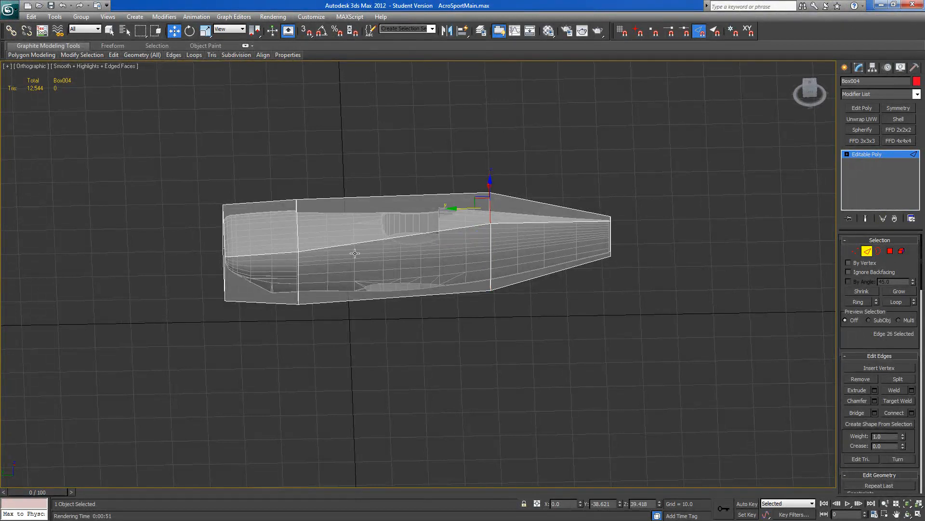
{"action": "left_click", "coordinate": [297, 223], "text": "ctrl"}
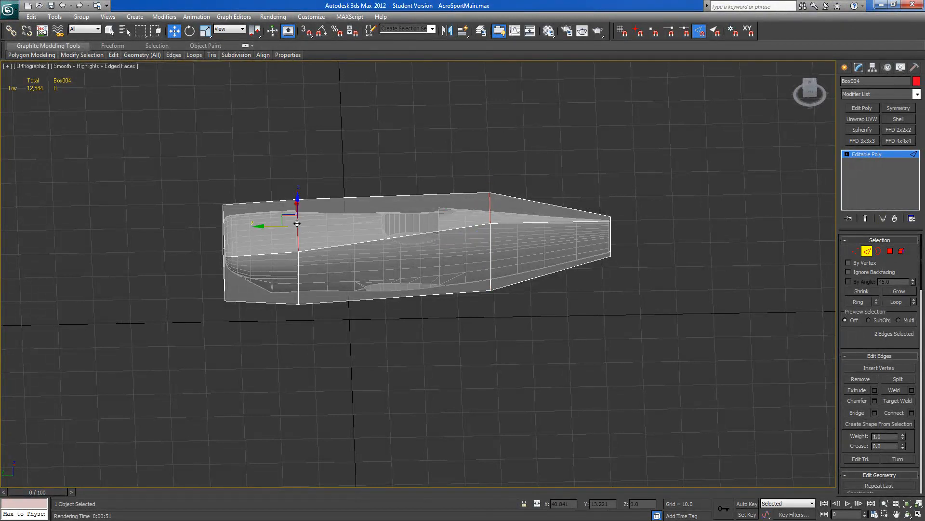
{"action": "left_click", "coordinate": [912, 413]}
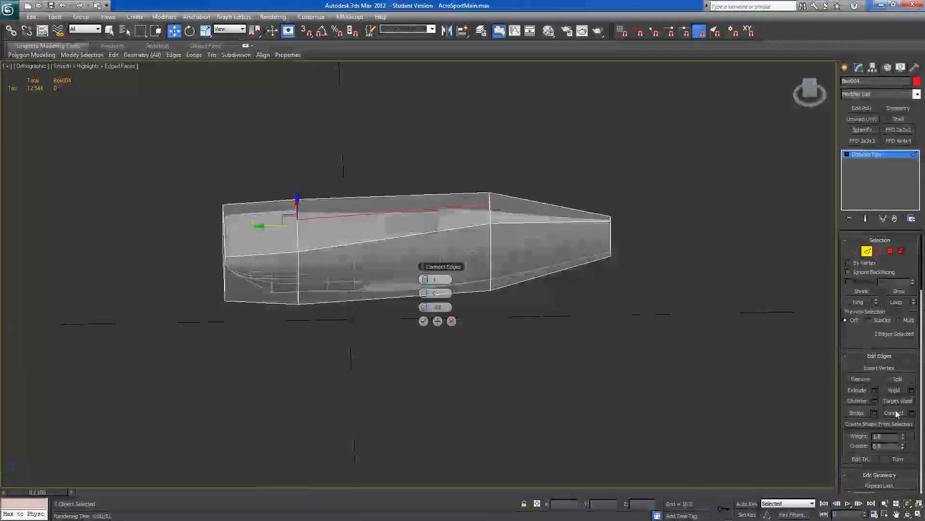
{"action": "left_click", "coordinate": [424, 320]}
{"action": "middle_click_drag", "start_coordinate": [425, 320], "coordinate": [416, 303], "text": "alt"}
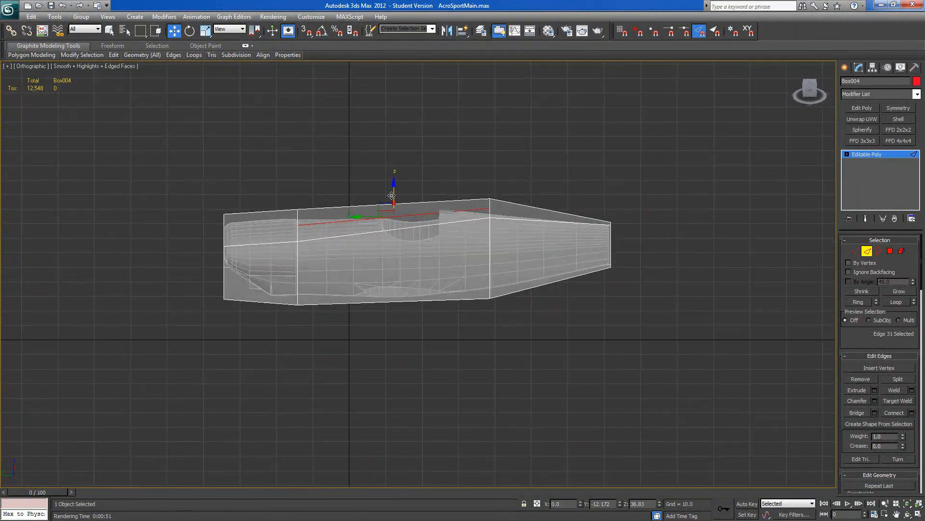
{"action": "middle_click_drag", "start_coordinate": [391, 179], "coordinate": [417, 189], "text": "alt"}
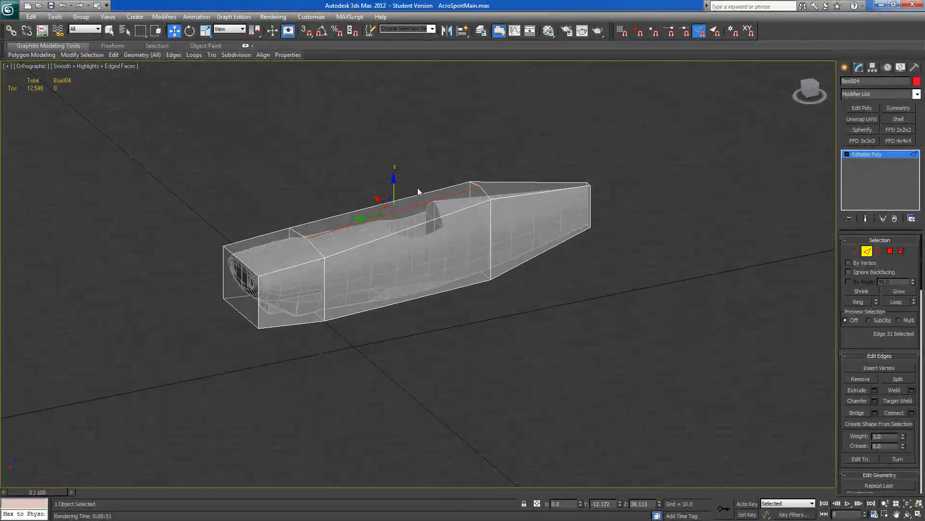
- Rename the finished fuselage mesh ~CS_COLL_FUSE and turn off its see-through display
{"action": "left_click", "coordinate": [867, 251]}
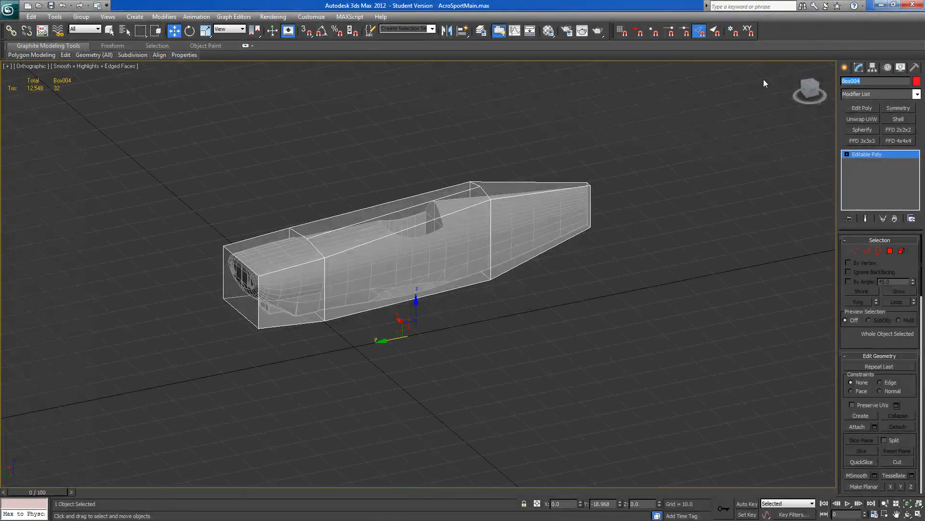
{"action": "type", "text": "~CS_COLL_FUSE"}
{"action": "key", "text": "Return"}
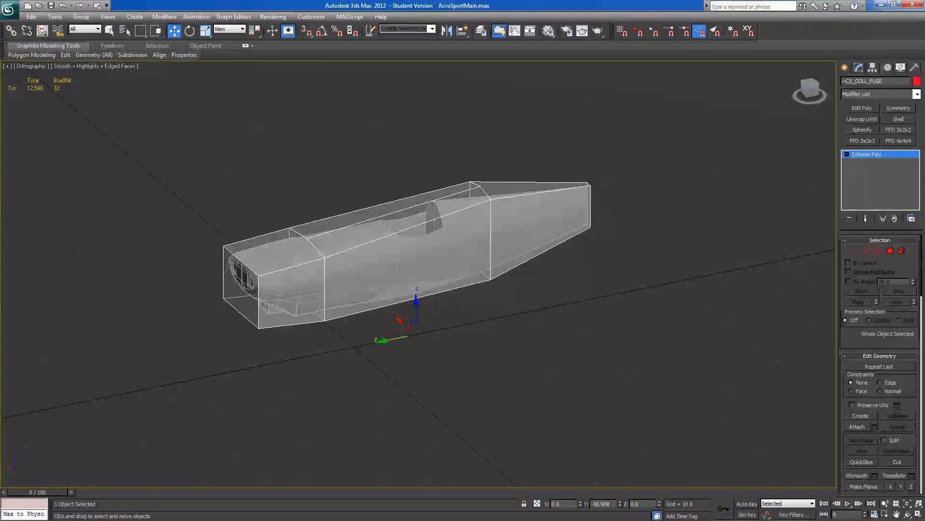
{"action": "middle_click_drag", "start_coordinate": [547, 286], "coordinate": [536, 298], "text": "alt"}
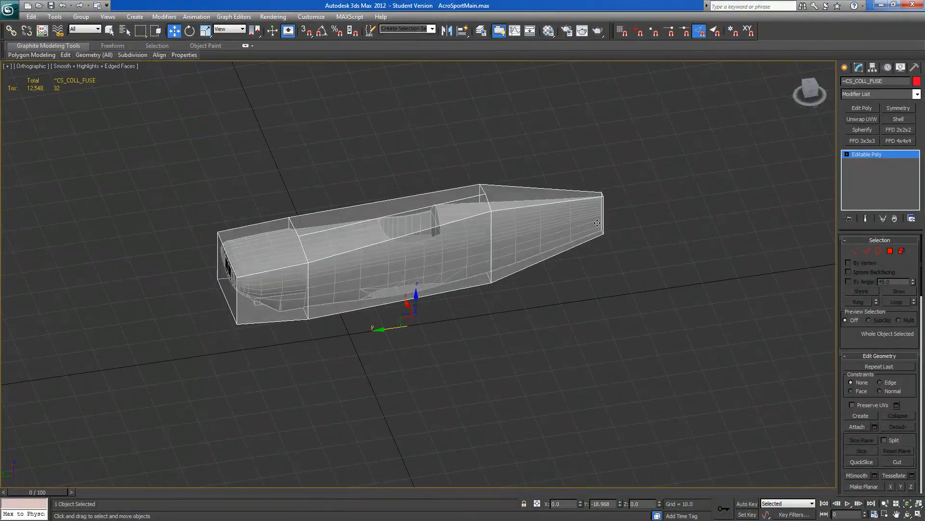
{"action": "key", "text": "alt+x"}
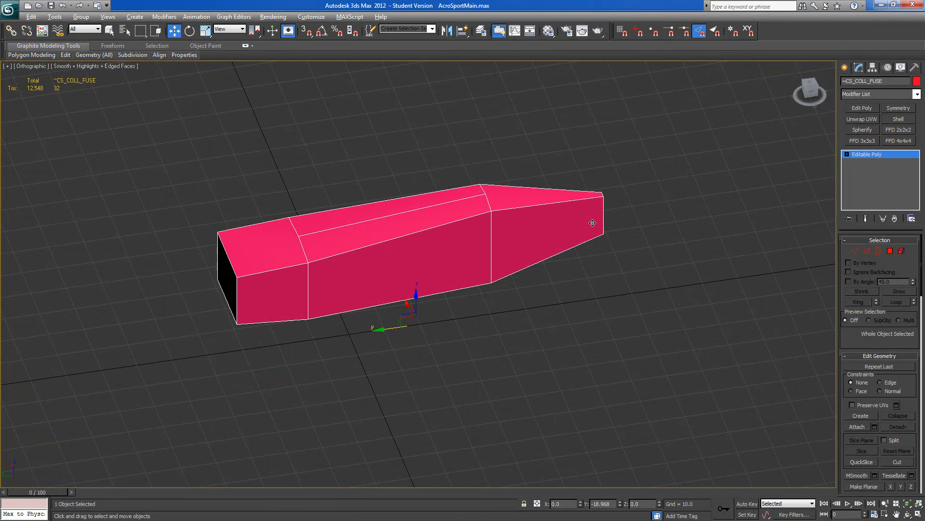
- Add the fuselage mesh ~CS_COLL_FUSE to the CollisionMesh selection set
{"action": "left_click", "coordinate": [371, 31]}
{"action": "left_click", "coordinate": [153, 202]}
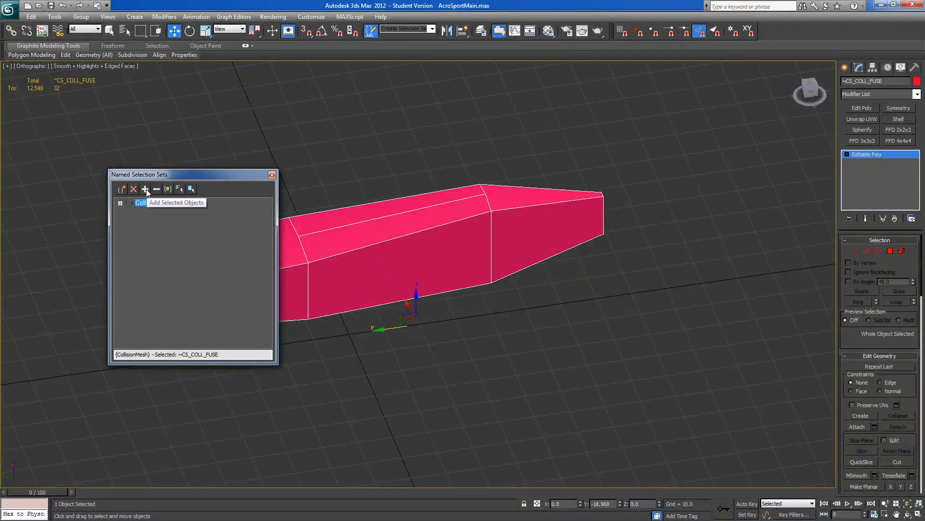
{"action": "left_click", "coordinate": [146, 189]}
{"action": "left_click", "coordinate": [272, 175]}
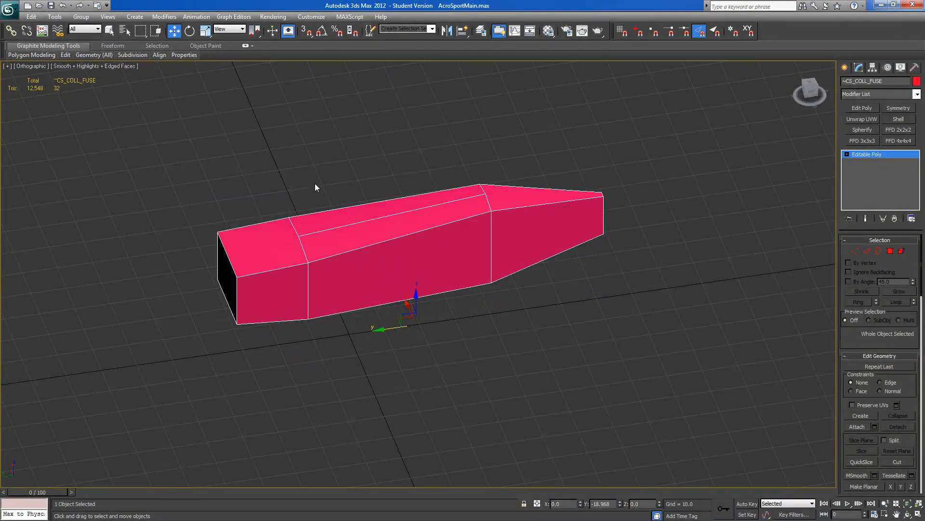
- Unhide the whole aircraft, select the lower wing on one side and hide everything else, ready to model it from above
{"action": "right_click", "coordinate": [311, 178]}
{"action": "left_click", "coordinate": [330, 135]}
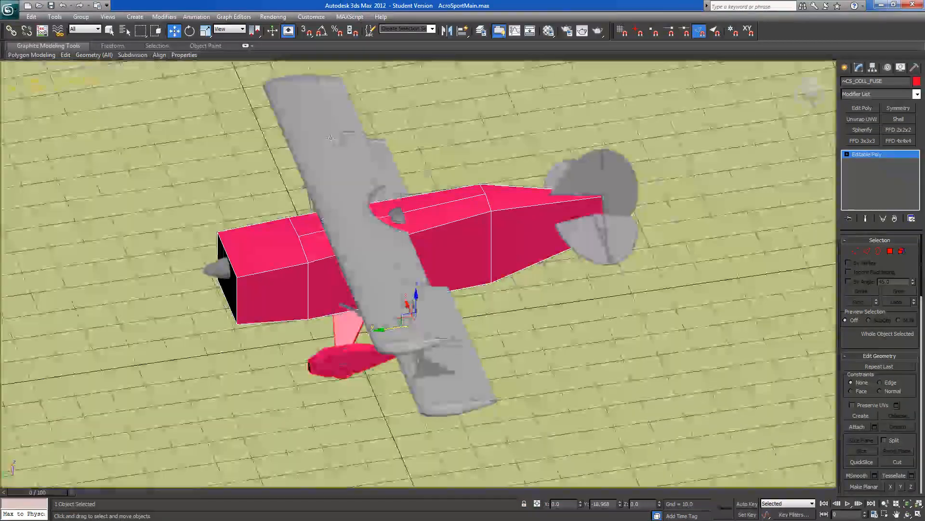
{"action": "middle_click_drag", "start_coordinate": [330, 136], "coordinate": [439, 277], "text": "alt"}
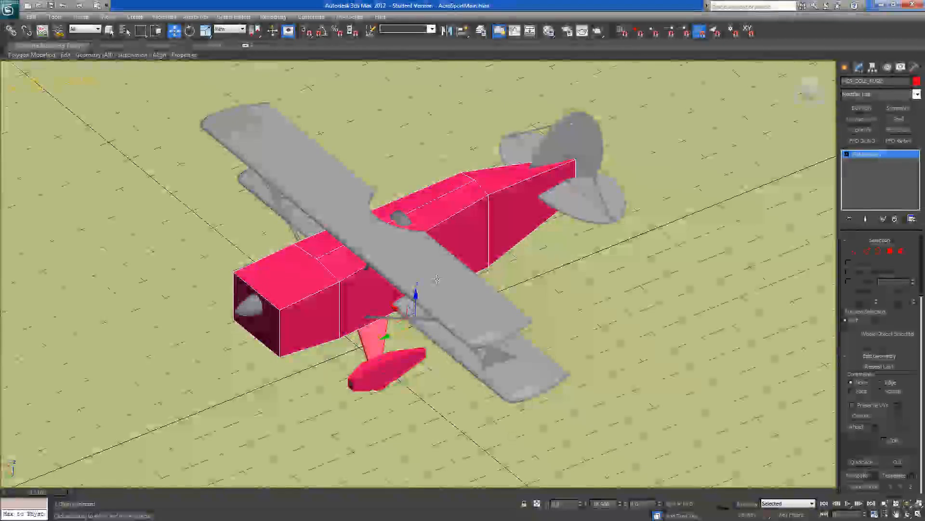
{"action": "middle_click_drag", "start_coordinate": [409, 254], "coordinate": [463, 308], "text": "alt"}
{"action": "left_click", "coordinate": [506, 328]}
{"action": "middle_click_drag", "start_coordinate": [506, 329], "coordinate": [699, 155], "text": "alt"}
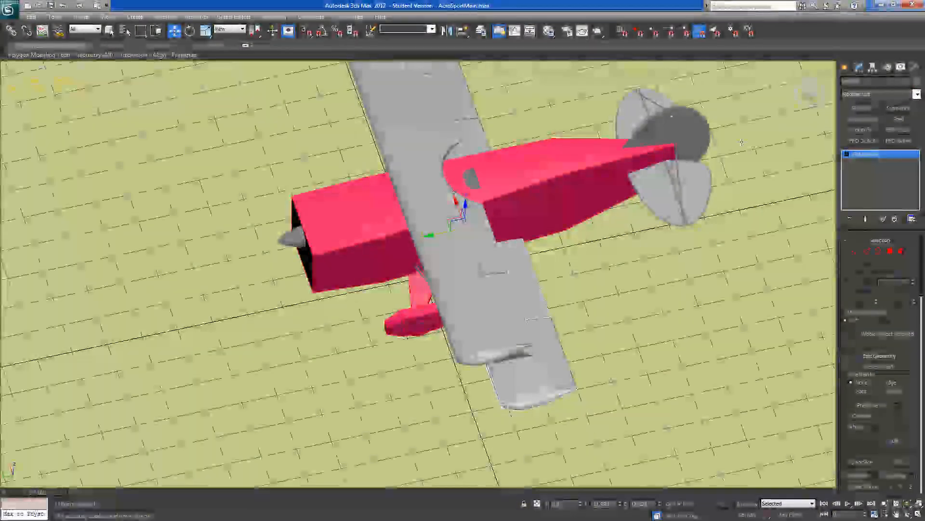
{"action": "left_click", "coordinate": [805, 85]}
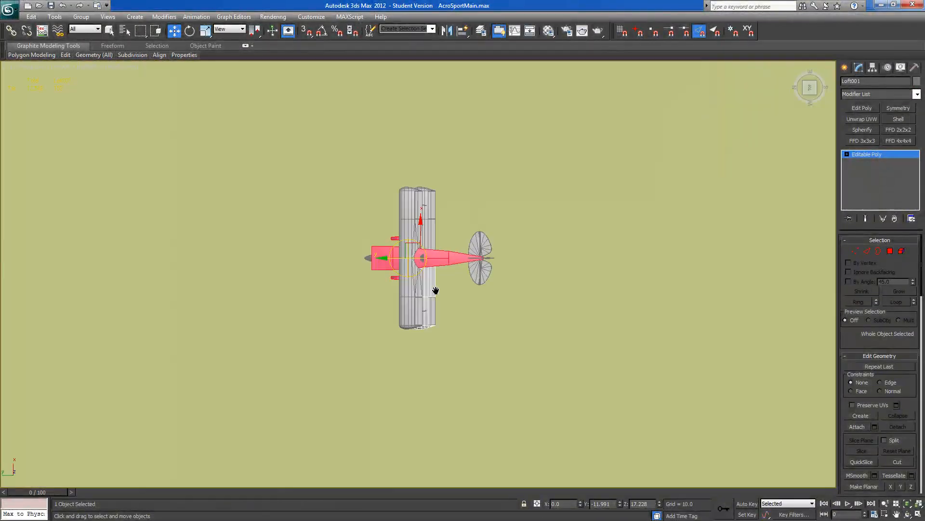
{"action": "scroll", "coordinate": [436, 290], "scroll_direction": "up", "scroll_amount": 3}
{"action": "right_click", "coordinate": [479, 279]}
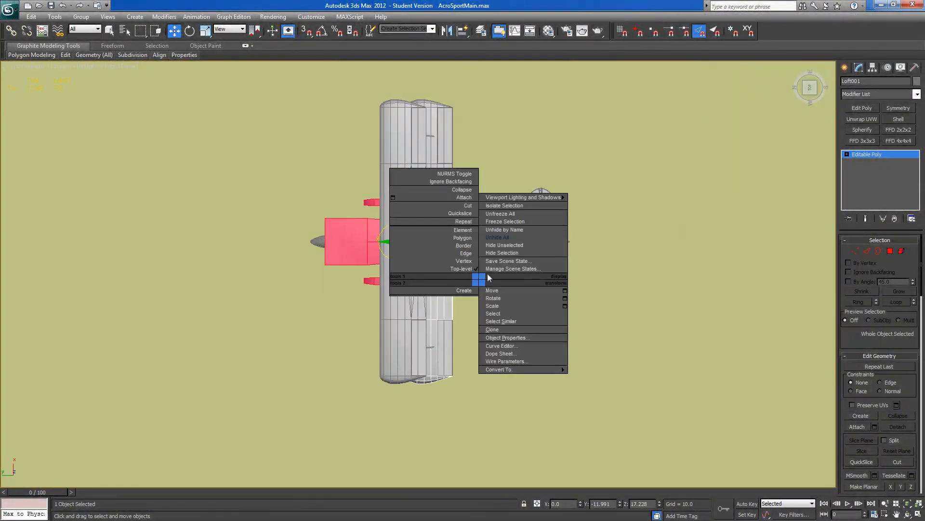
{"action": "left_click", "coordinate": [492, 246]}
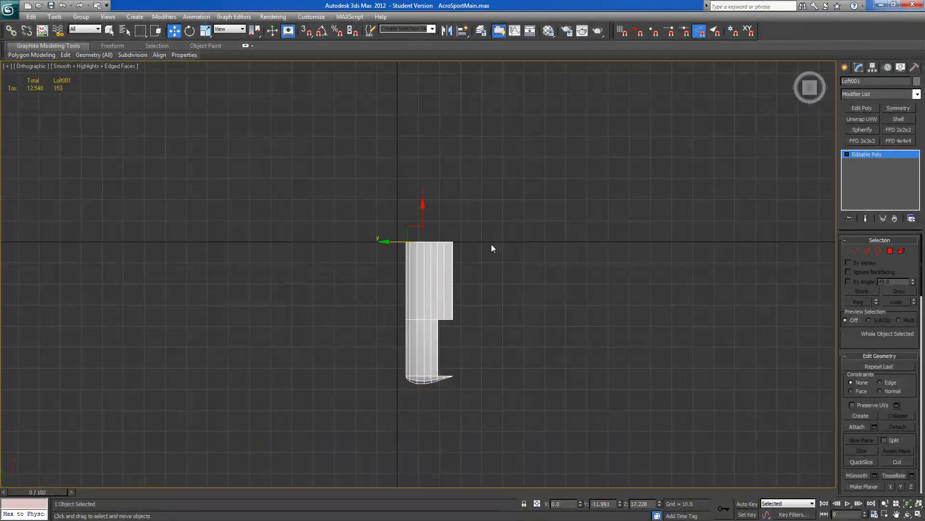
{"action": "scroll", "coordinate": [511, 282], "scroll_direction": "up", "scroll_amount": 2}
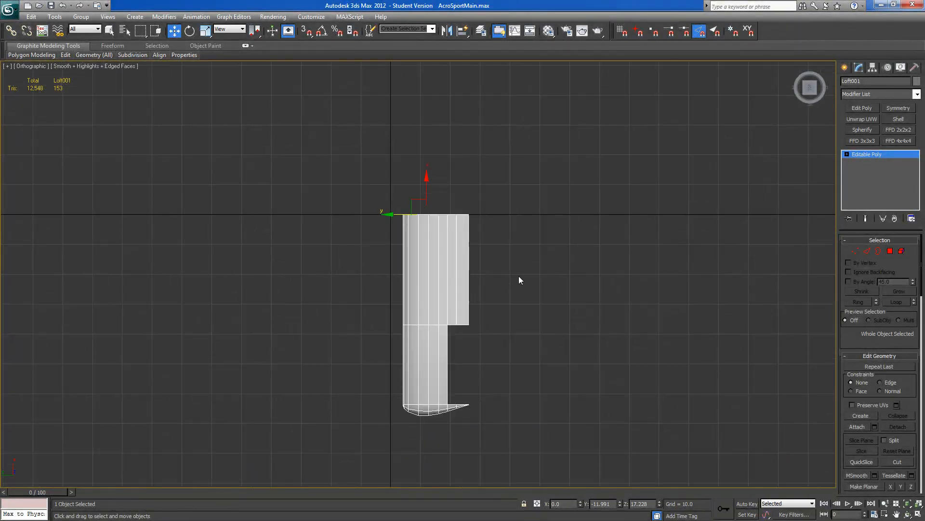
- Draw a box covering the wing's outline, about 22.8 long, 67.9 wide and 4.8 high
{"action": "left_click", "coordinate": [845, 68]}
{"action": "left_click", "coordinate": [855, 130]}
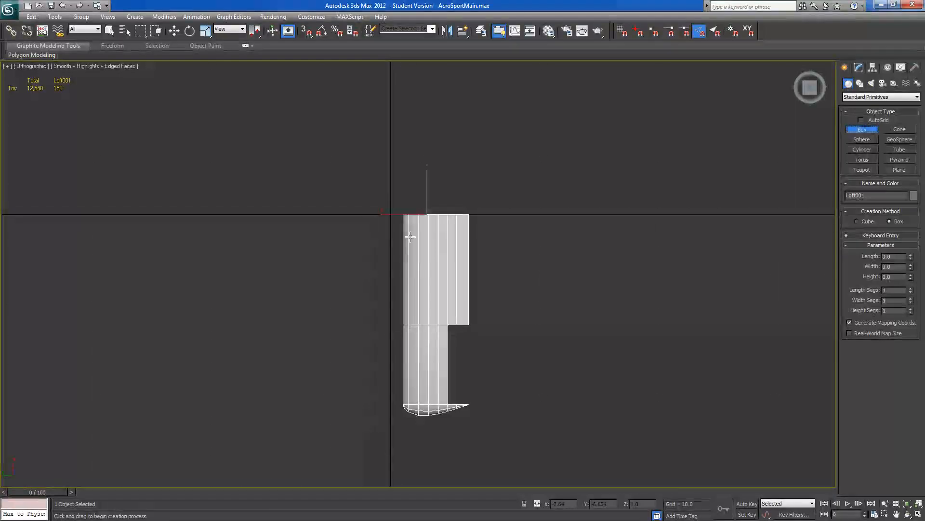
{"action": "left_click_drag", "start_coordinate": [401, 213], "coordinate": [470, 415]}
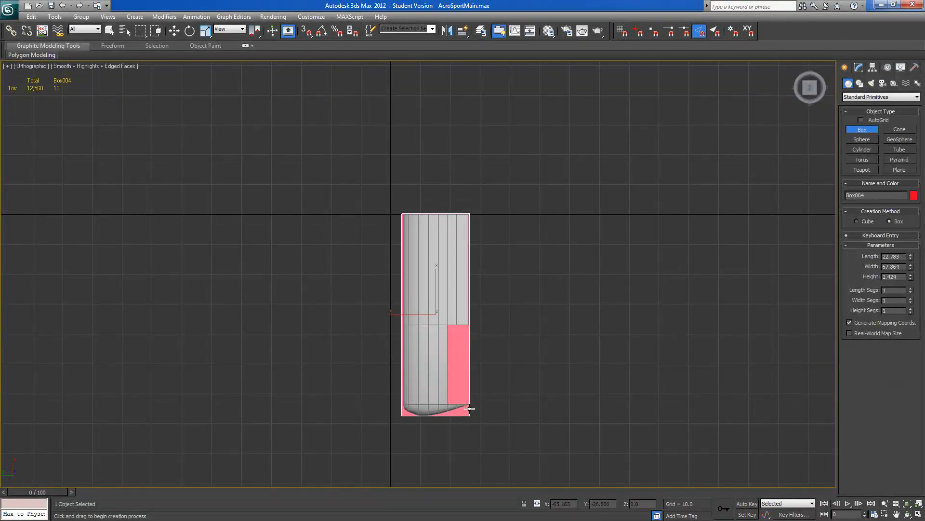
{"action": "middle_click_drag", "start_coordinate": [470, 401], "coordinate": [462, 308], "text": "alt"}
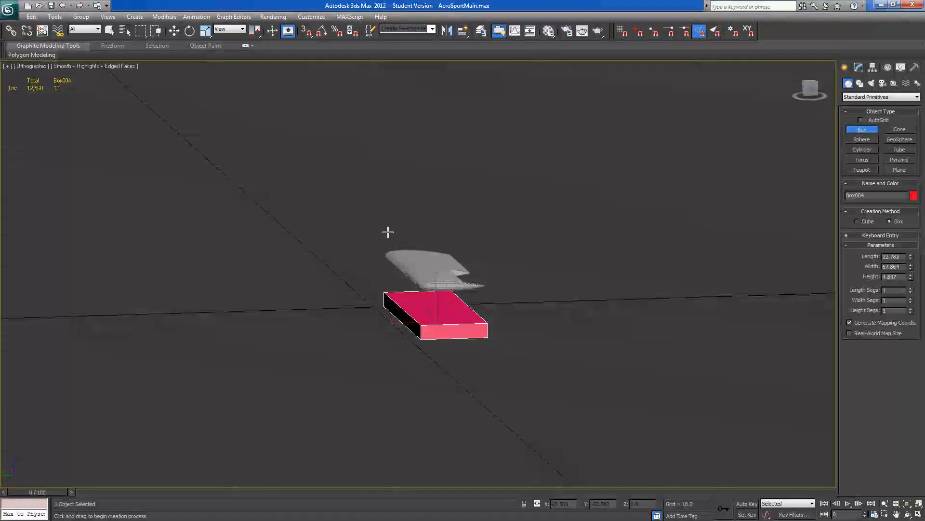
- Raise the box to the wing's height, Z about 15.6, and make it see-through
{"action": "left_click", "coordinate": [175, 31]}
{"action": "left_click_drag", "start_coordinate": [436, 289], "coordinate": [437, 246]}
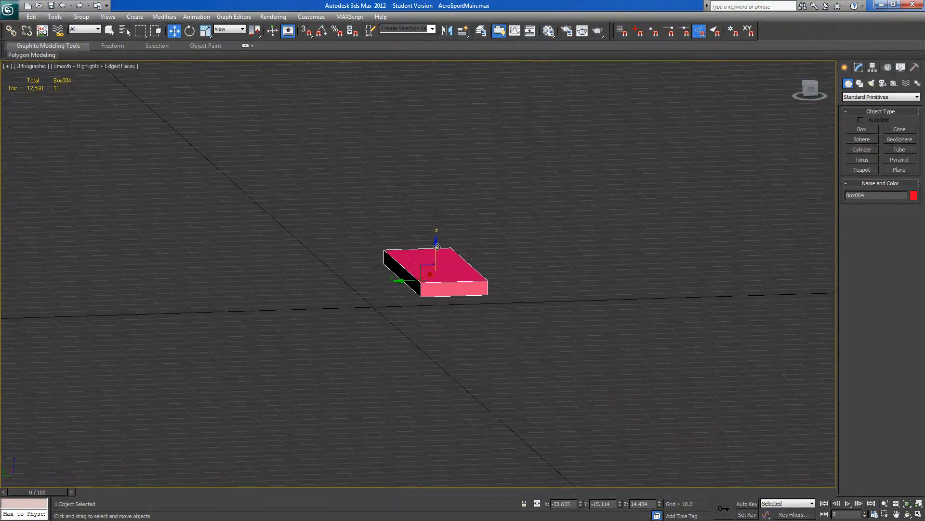
{"action": "key", "text": "alt+x"}
{"action": "left_click", "coordinate": [810, 93]}
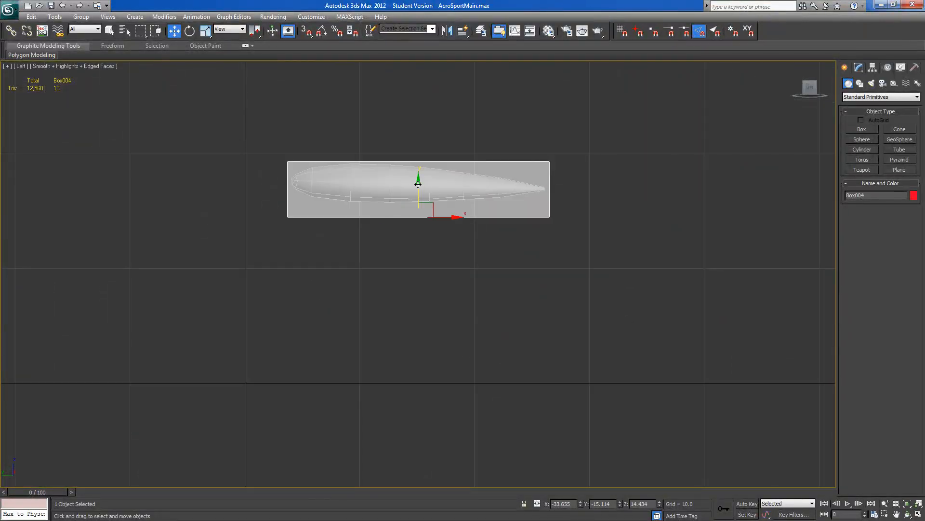
{"action": "left_click_drag", "start_coordinate": [417, 184], "coordinate": [418, 169]}
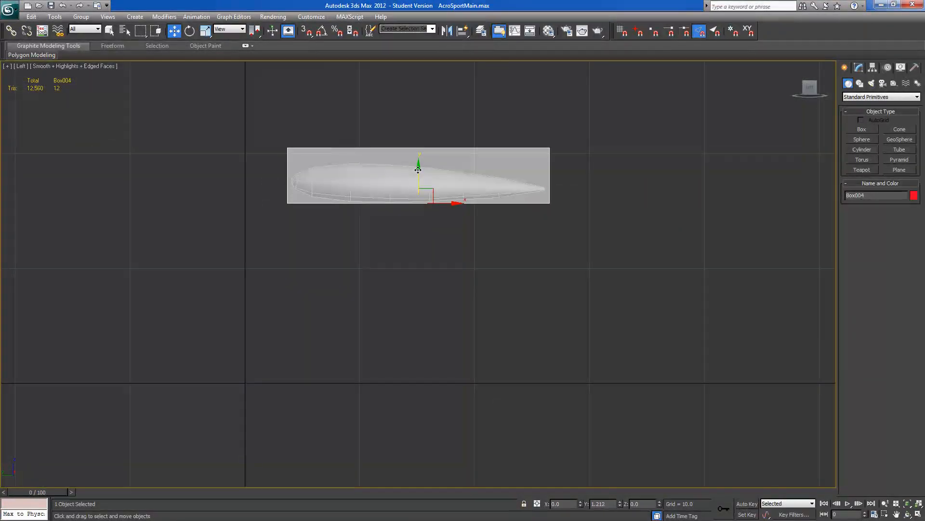
- Convert the box to an editable poly and lower its upper vertices to the wing's top surface, Z about 19.2
{"action": "left_click", "coordinate": [859, 67]}
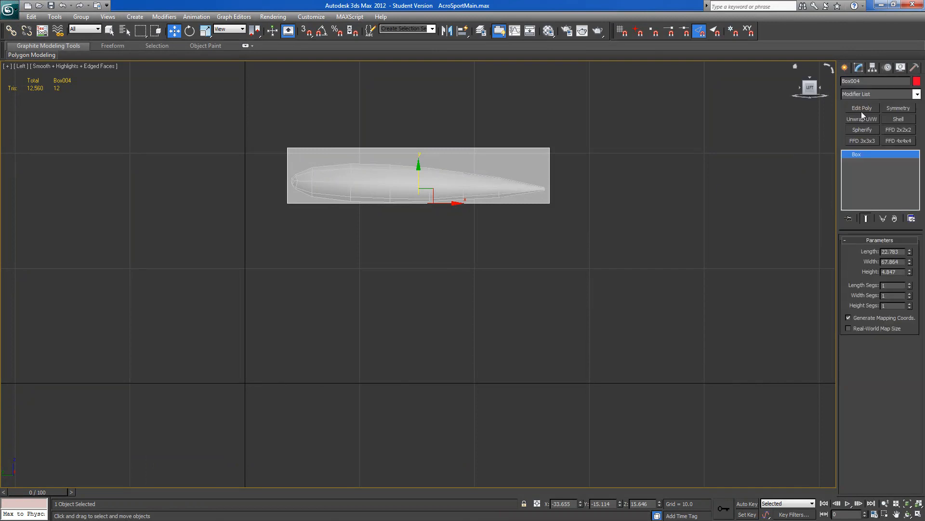
{"action": "right_click", "coordinate": [856, 155]}
{"action": "left_click", "coordinate": [865, 220]}
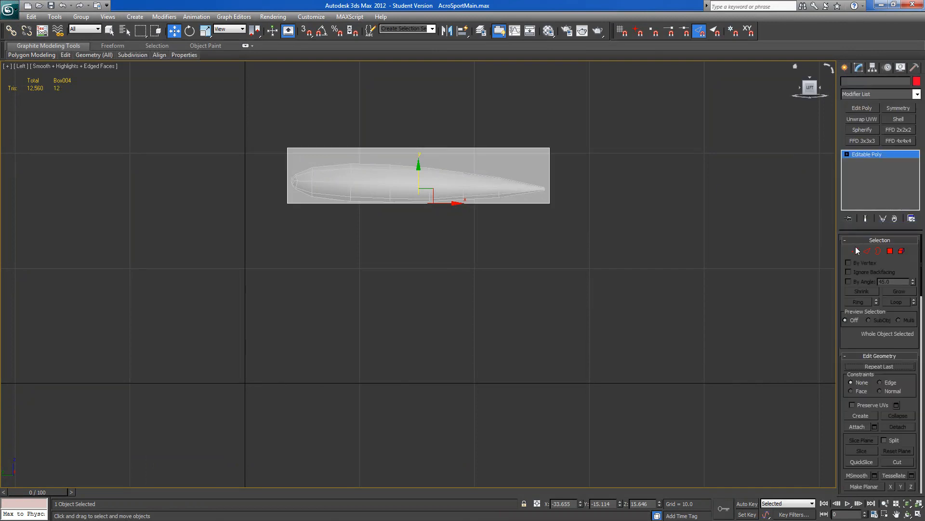
{"action": "key", "text": "1"}
{"action": "left_click_drag", "start_coordinate": [612, 124], "coordinate": [260, 150]}
{"action": "left_click_drag", "start_coordinate": [416, 126], "coordinate": [419, 132]}
- Connect the four edges across the wing chord with one segment and a slide of 26 toward the leading edge
{"action": "middle_click_drag", "start_coordinate": [437, 183], "coordinate": [379, 268], "text": "alt"}
{"action": "scroll", "coordinate": [372, 275], "scroll_direction": "down", "scroll_amount": 5}
{"action": "scroll", "coordinate": [371, 275], "scroll_direction": "up", "scroll_amount": 2}
{"action": "left_click", "coordinate": [867, 251]}
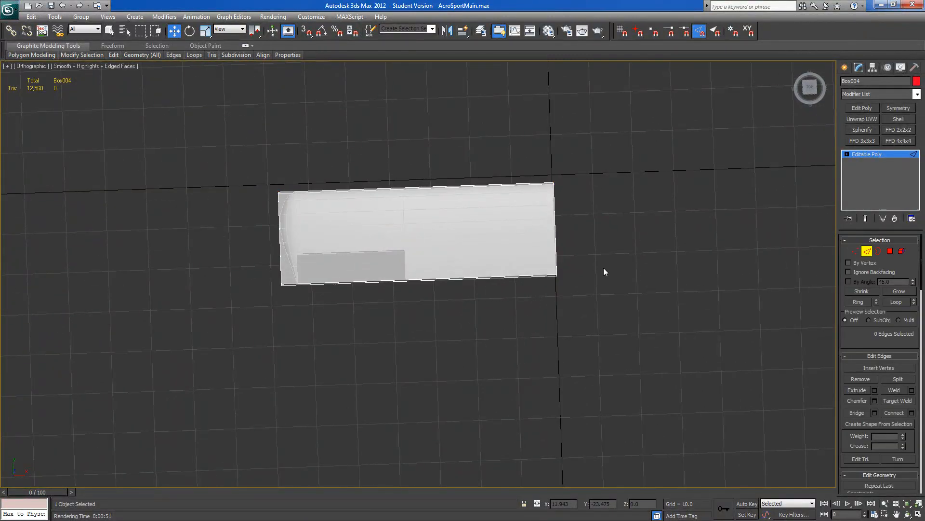
{"action": "middle_click_drag", "start_coordinate": [603, 268], "coordinate": [599, 273], "text": "alt"}
{"action": "left_click_drag", "start_coordinate": [596, 227], "coordinate": [229, 239]}
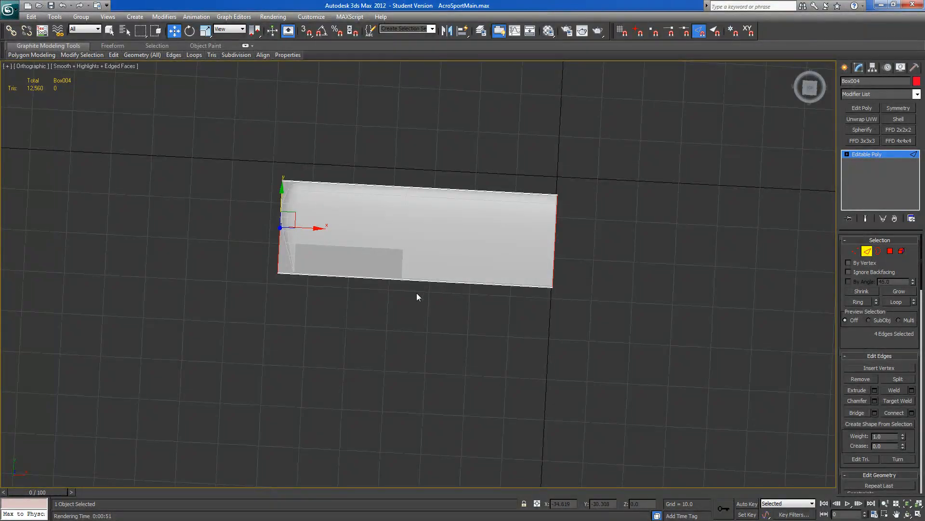
{"action": "middle_click_drag", "start_coordinate": [383, 283], "coordinate": [430, 291], "text": "alt"}
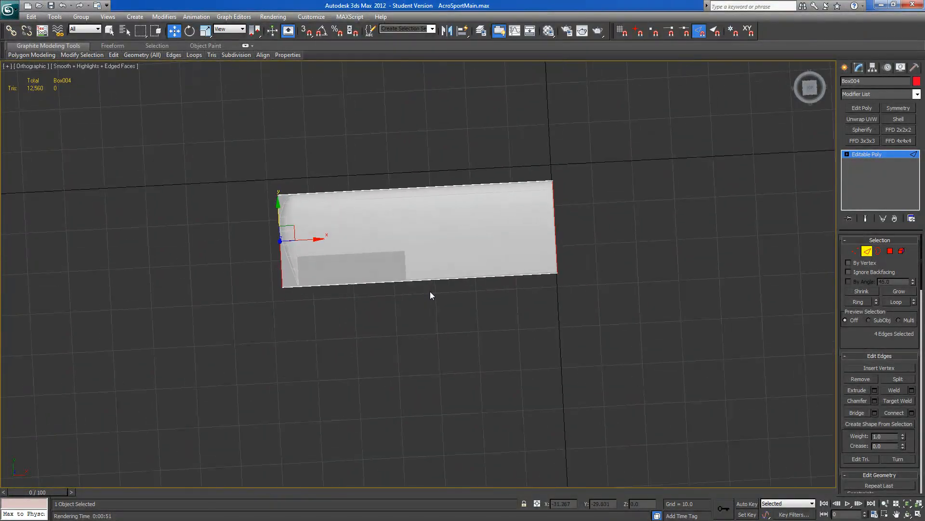
{"action": "left_click", "coordinate": [911, 413]}
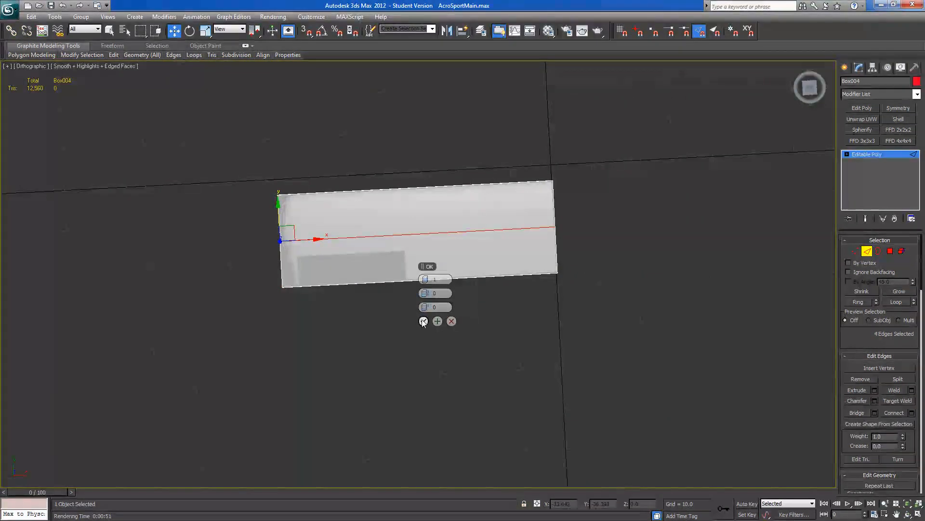
{"action": "left_click_drag", "start_coordinate": [427, 305], "coordinate": [476, 311]}
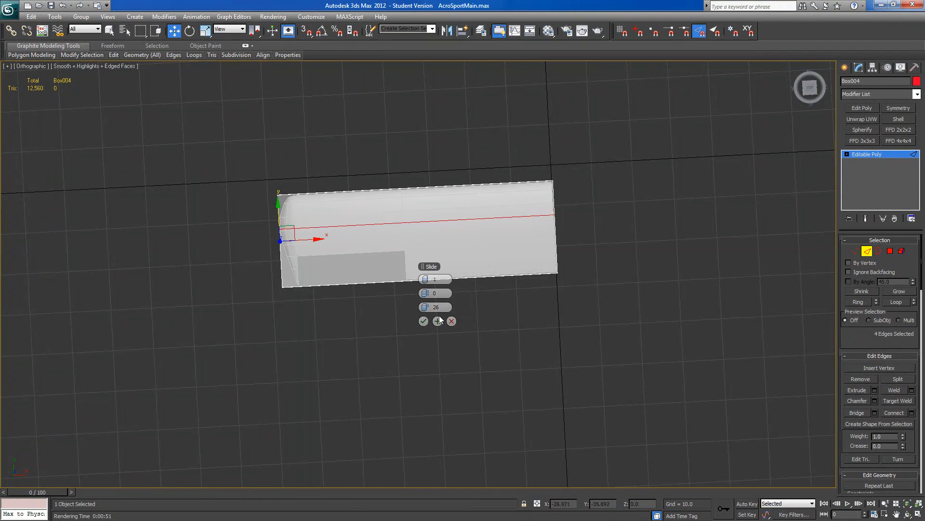
{"action": "left_click", "coordinate": [423, 321]}
- Pull the wing-tip corner vertices inboard to follow the tip outline and move the middle vertices forward to Y about -9.8
{"action": "left_click", "coordinate": [855, 251]}
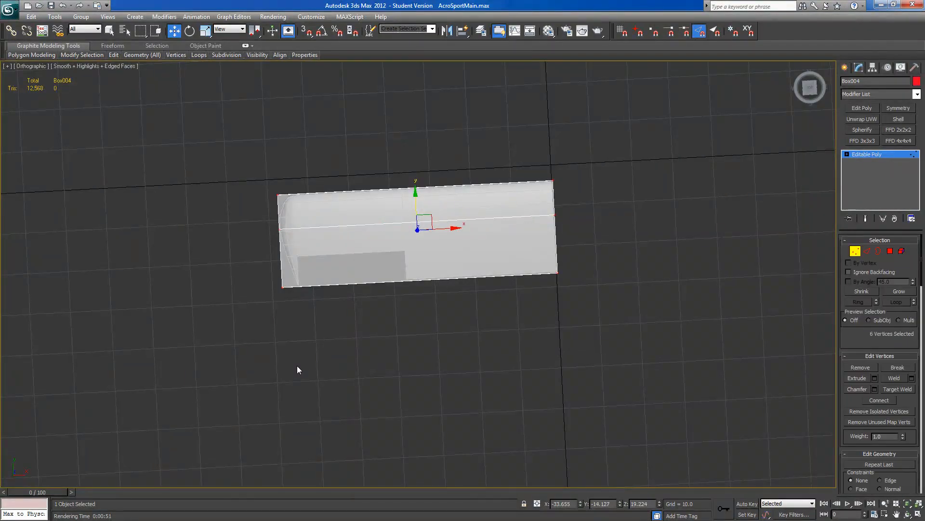
{"action": "left_click_drag", "start_coordinate": [299, 281], "coordinate": [321, 285]}
{"action": "left_click_drag", "start_coordinate": [272, 188], "coordinate": [318, 195]}
{"action": "left_click_drag", "start_coordinate": [264, 251], "coordinate": [293, 204]}
{"action": "left_click_drag", "start_coordinate": [551, 234], "coordinate": [553, 178]}
{"action": "middle_click_drag", "start_coordinate": [553, 178], "coordinate": [470, 109], "text": "alt"}
{"action": "middle_click_drag", "start_coordinate": [579, 213], "coordinate": [403, 231], "text": "alt"}
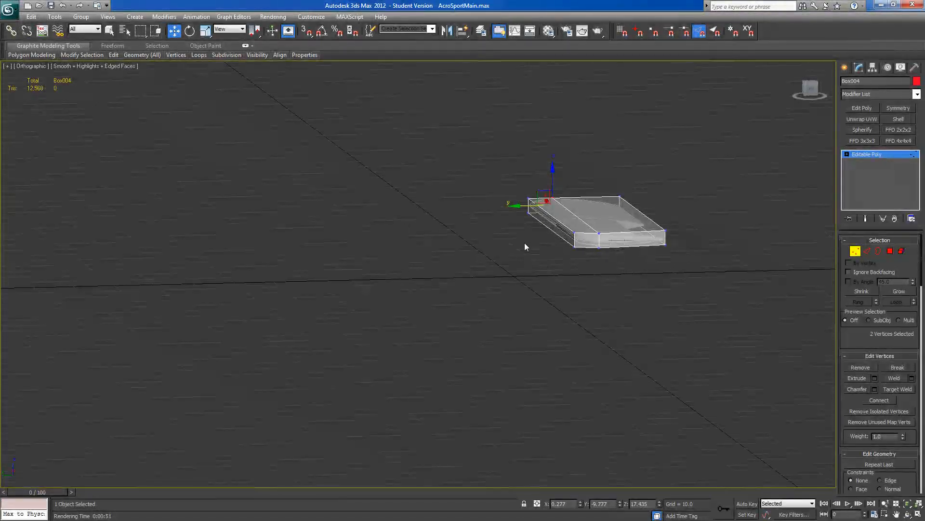
- Select the four leading-edge vertices and scale them down vertically to thin the front of the wing mesh
{"action": "left_click_drag", "start_coordinate": [533, 184], "coordinate": [533, 183]}
{"action": "left_click", "coordinate": [582, 232], "text": "ctrl"}
{"action": "left_click", "coordinate": [206, 31]}
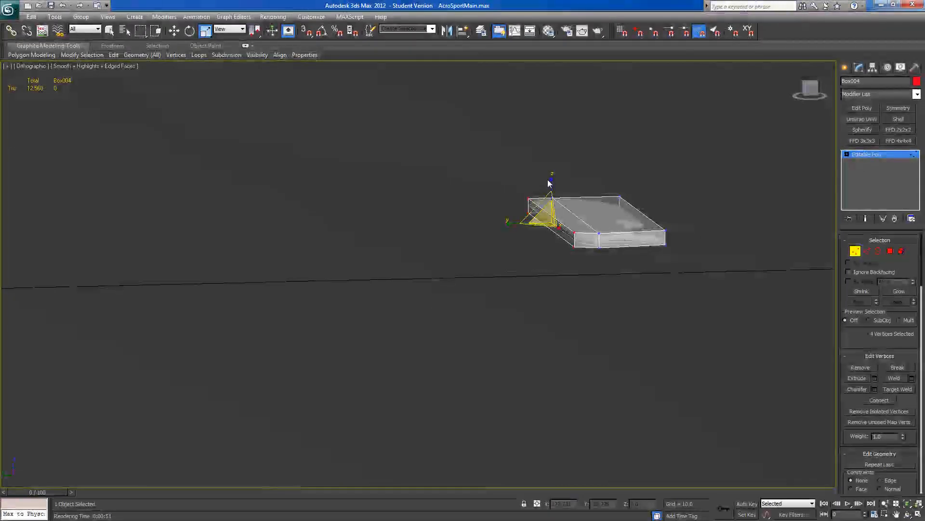
{"action": "left_click_drag", "start_coordinate": [551, 174], "coordinate": [552, 200]}
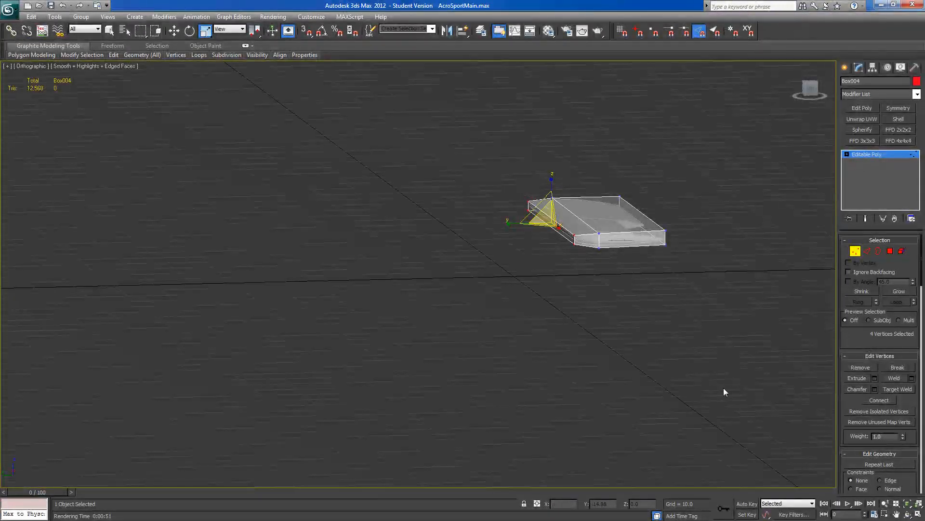
- Scale the four trailing-edge vertices vertically to about 33% and lower them slightly to match the wing's rear edge
{"action": "middle_click_drag", "start_coordinate": [734, 392], "coordinate": [699, 380], "text": "alt"}
{"action": "left_click_drag", "start_coordinate": [621, 289], "coordinate": [650, 254]}
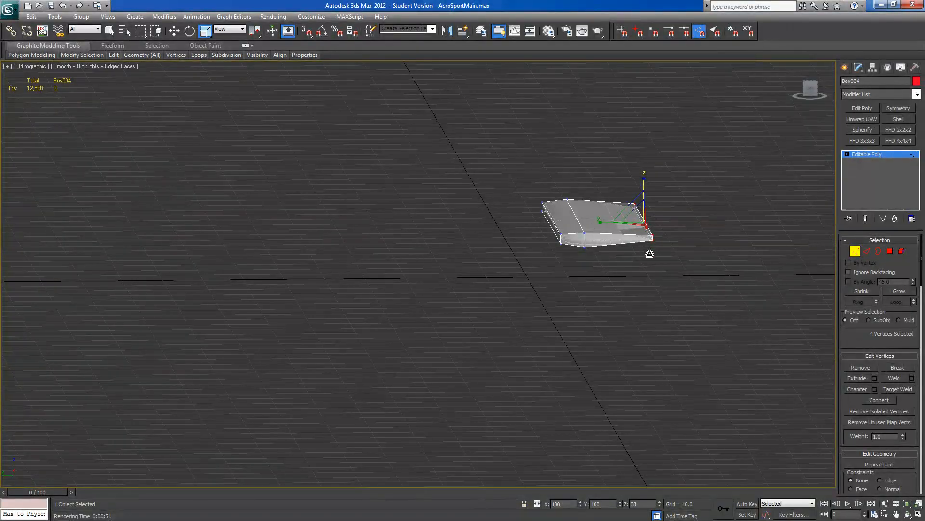
{"action": "key", "text": "e"}
{"action": "key", "text": "w"}
{"action": "left_click_drag", "start_coordinate": [644, 186], "coordinate": [644, 190]}
{"action": "middle_click_drag", "start_coordinate": [643, 190], "coordinate": [597, 269], "text": "alt"}
{"action": "left_click", "coordinate": [856, 252]}
{"action": "middle_click_drag", "start_coordinate": [745, 218], "coordinate": [651, 289]}
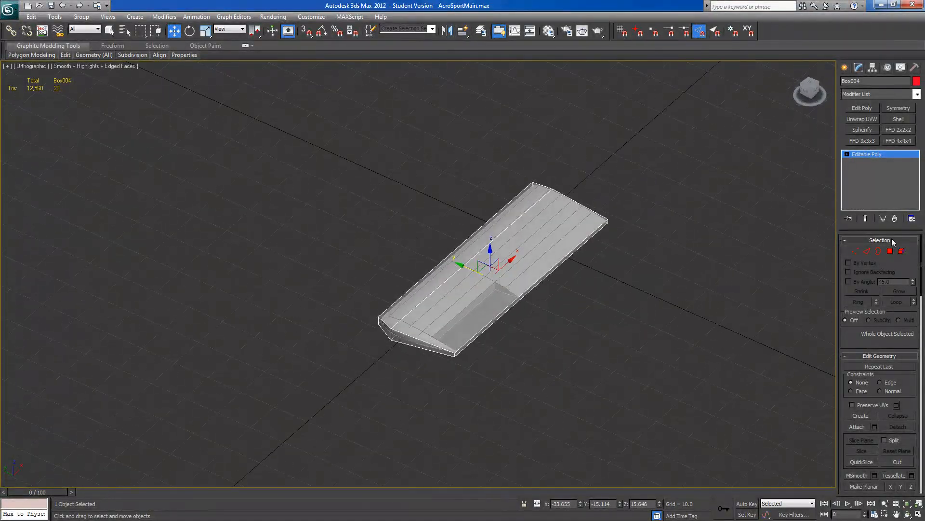
- Raise the large rear polygon on the wing mesh's upper side slightly, to Z about 18.7
{"action": "left_click", "coordinate": [891, 251]}
{"action": "left_click", "coordinate": [501, 251]}
{"action": "middle_click_drag", "start_coordinate": [502, 250], "coordinate": [511, 249], "text": "alt"}
{"action": "left_click_drag", "start_coordinate": [502, 245], "coordinate": [501, 242]}
{"action": "middle_click_drag", "start_coordinate": [501, 242], "coordinate": [462, 286], "text": "alt"}
{"action": "scroll", "coordinate": [462, 285], "scroll_direction": "up", "scroll_amount": 3}
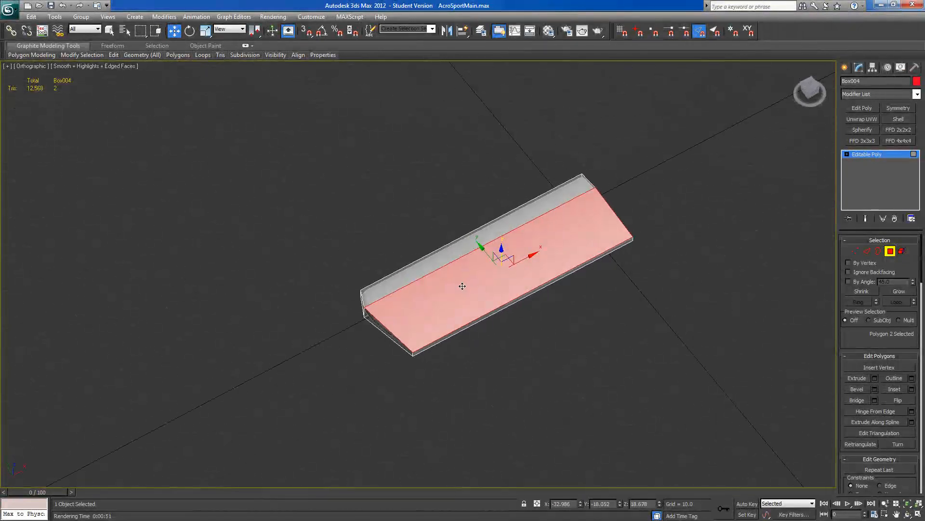
- Rename the wing mesh ~CS_COLL_LMBW and turn off its see-through display
{"action": "type", "text": "~CS_C"}
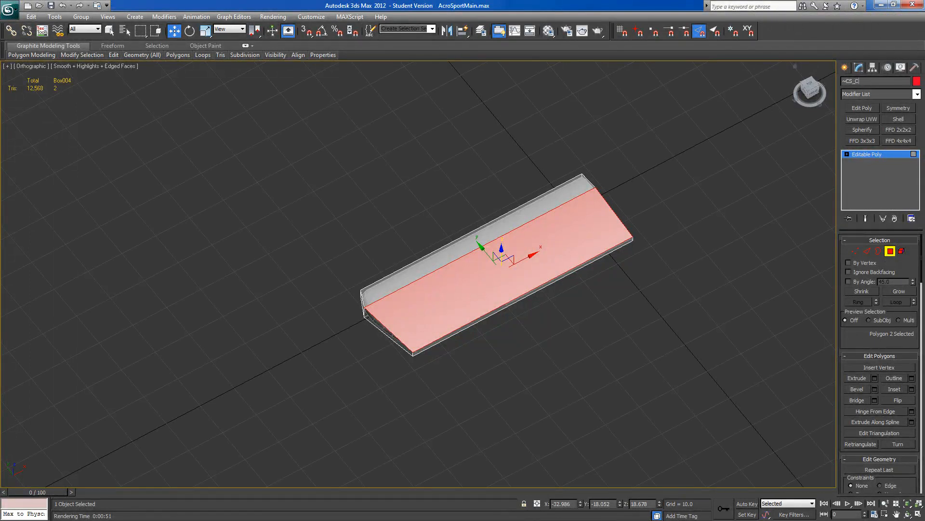
{"action": "type", "text": "OLL_LMBW"}
{"action": "left_click", "coordinate": [891, 251]}
{"action": "right_click", "coordinate": [541, 346]}
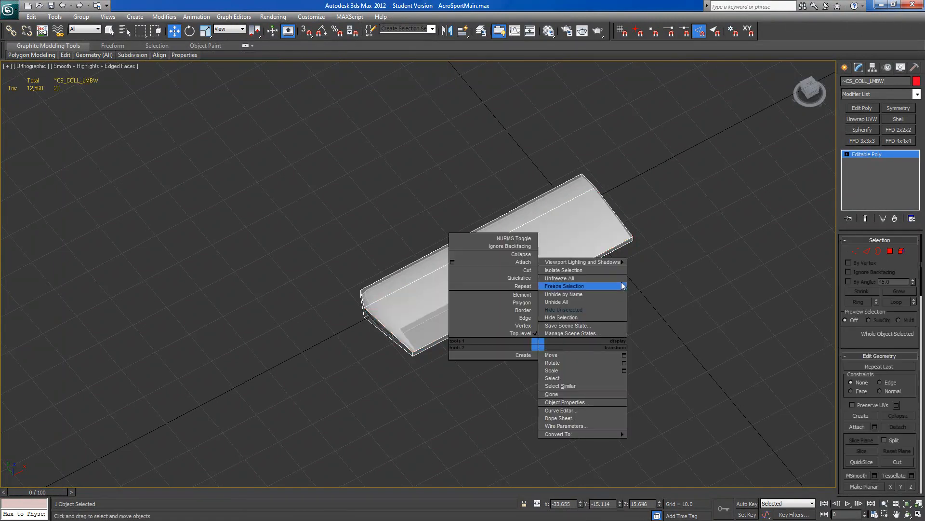
{"action": "left_click", "coordinate": [601, 227]}
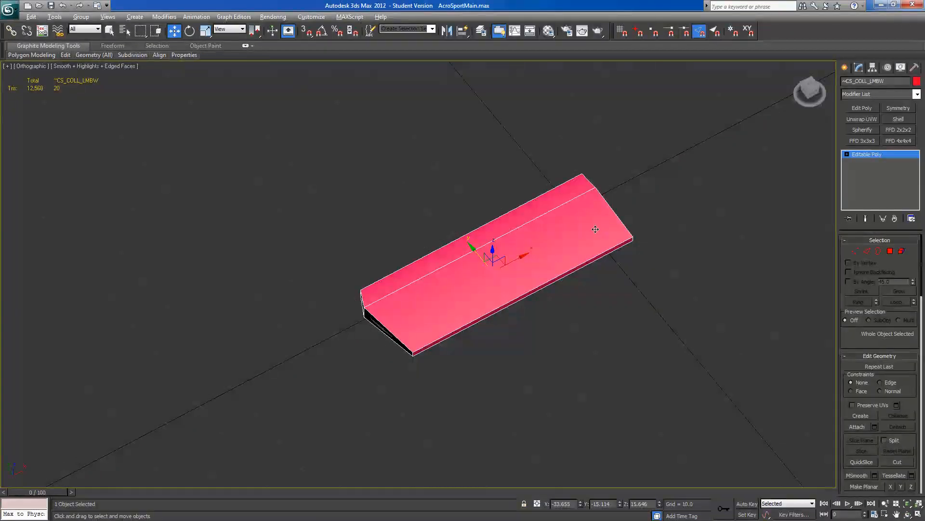
- Unhide the whole aircraft and copy the lower wing mesh upward to Z about 38.7 as ~CS_COLL_LMTW
{"action": "right_click", "coordinate": [573, 338]}
{"action": "left_click", "coordinate": [580, 293]}
{"action": "middle_click_drag", "start_coordinate": [555, 300], "coordinate": [513, 269], "text": "alt"}
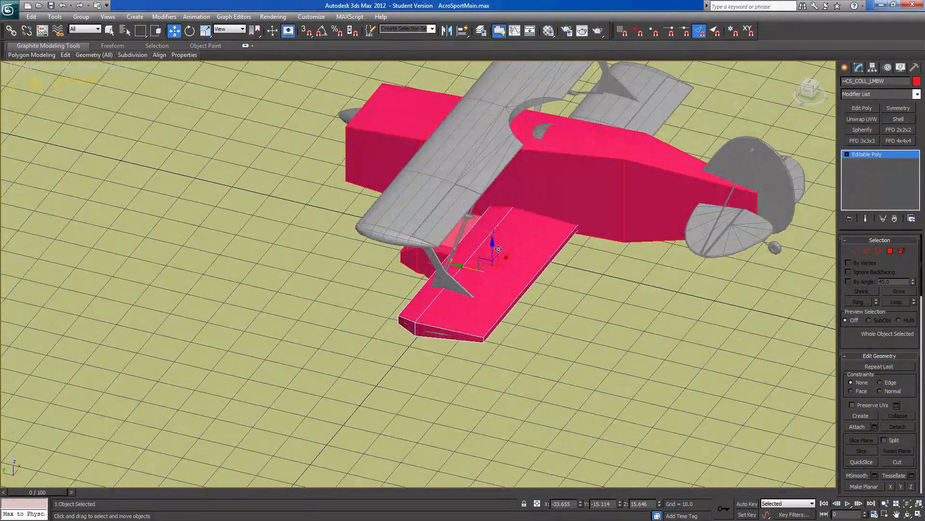
{"action": "mouse_move", "coordinate": [492, 245]}
{"action": "left_mouse_down", "text": "shift"}
{"action": "mouse_move", "coordinate": [481, 145]}
{"action": "mouse_move", "coordinate": [480, 167]}
{"action": "left_mouse_up", "text": "shift"}
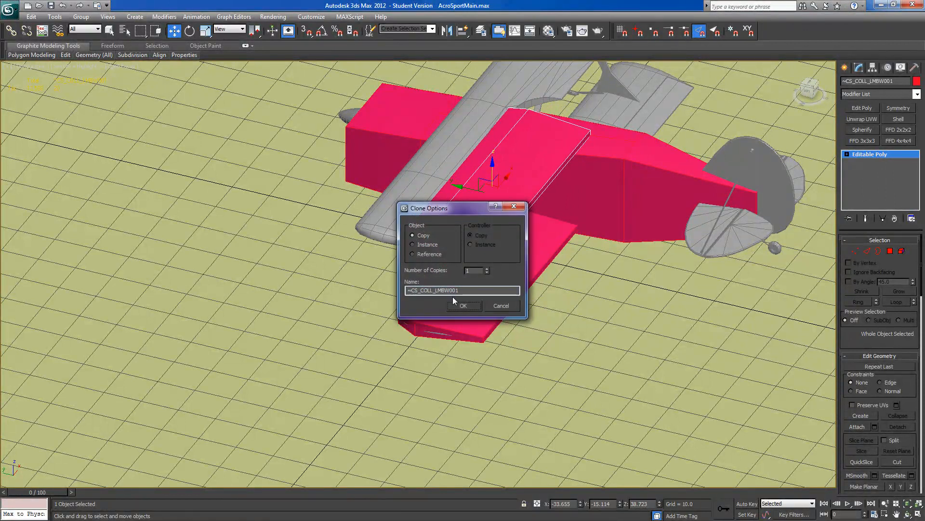
{"action": "left_click_drag", "start_coordinate": [461, 290], "coordinate": [435, 291]}
{"action": "type", "text": "LMTW"}
{"action": "left_click", "coordinate": [469, 309]}
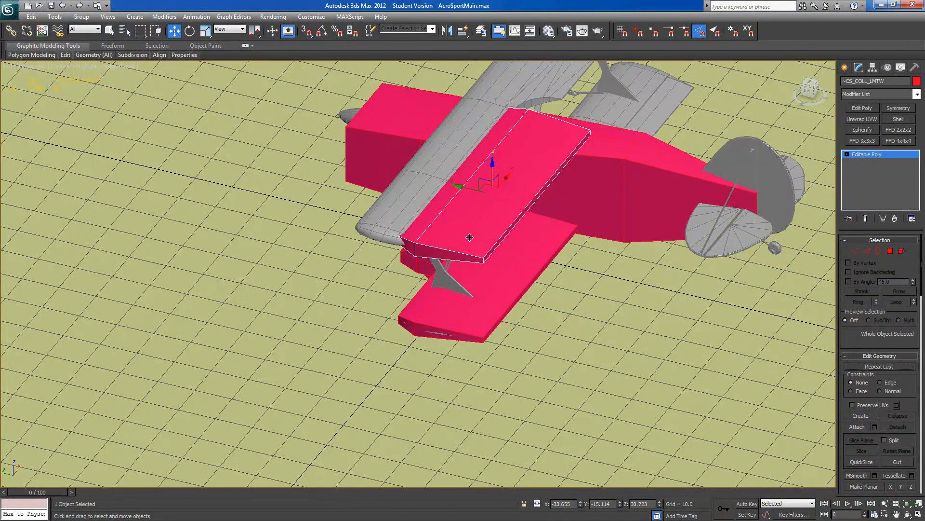
- Move the top wing mesh forward onto the upper wing, and mirror both left wing meshes across X as copies about the working pivot
{"action": "mouse_move", "coordinate": [489, 189]}
{"action": "left_mouse_down"}
{"action": "mouse_move", "coordinate": [454, 167]}
{"action": "mouse_move", "coordinate": [421, 179]}
{"action": "left_mouse_up"}
{"action": "middle_click_drag", "start_coordinate": [420, 179], "coordinate": [394, 202], "text": "alt"}
{"action": "left_click", "coordinate": [485, 262], "text": "ctrl"}
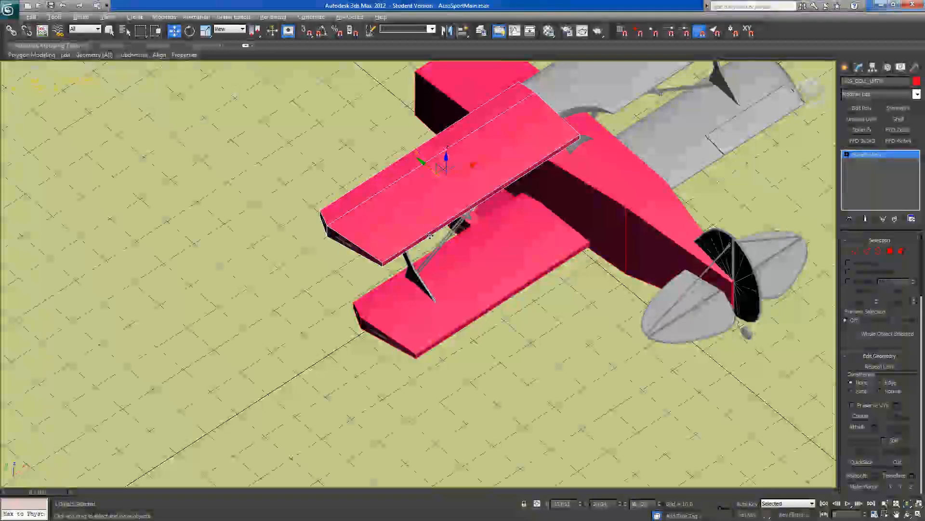
{"action": "left_click", "coordinate": [872, 68]}
{"action": "left_click", "coordinate": [884, 275]}
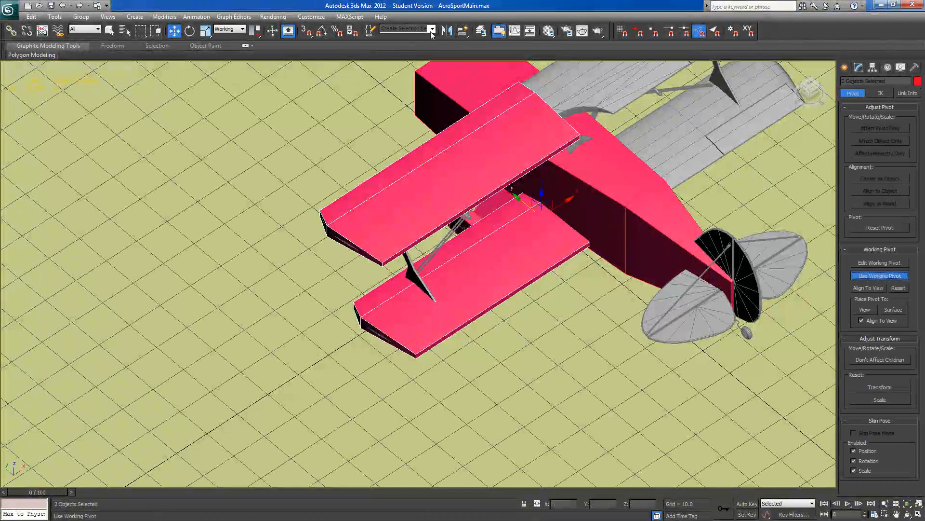
{"action": "left_click", "coordinate": [447, 30]}
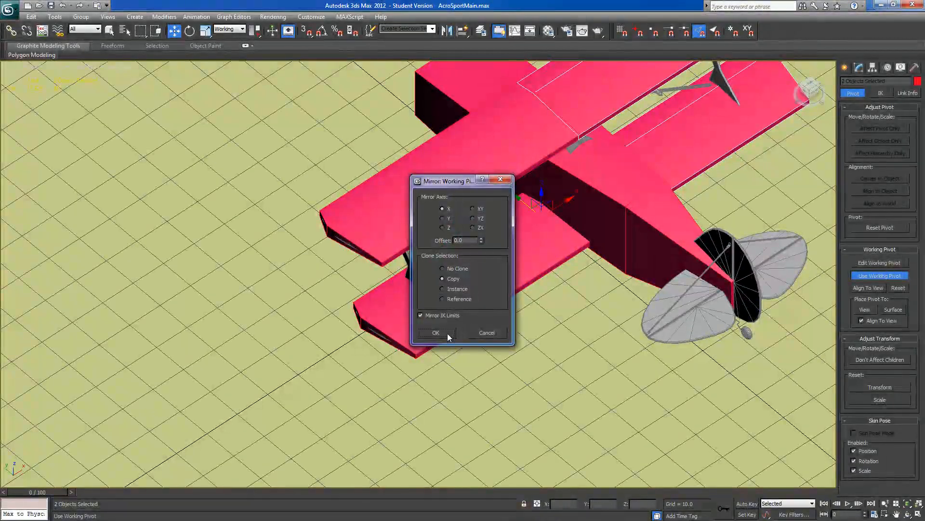
{"action": "left_click", "coordinate": [436, 332]}
{"action": "middle_click_drag", "start_coordinate": [448, 337], "coordinate": [395, 369], "text": "alt"}
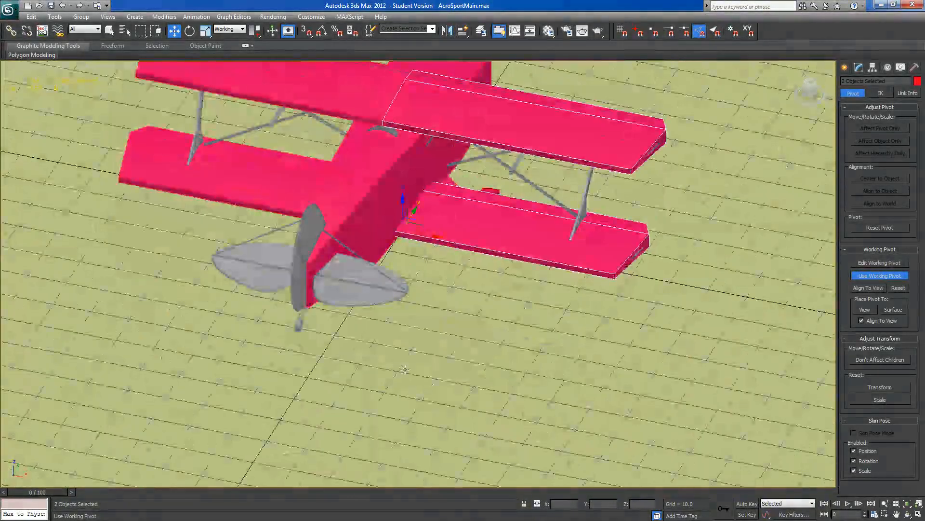
{"action": "left_click", "coordinate": [872, 276]}
- Rename the mirrored wing meshes ~CS_COLL_RMTW for the upper one and ~CS_COLL_RMBW for the lower one
{"action": "left_click", "coordinate": [521, 231], "text": "alt"}
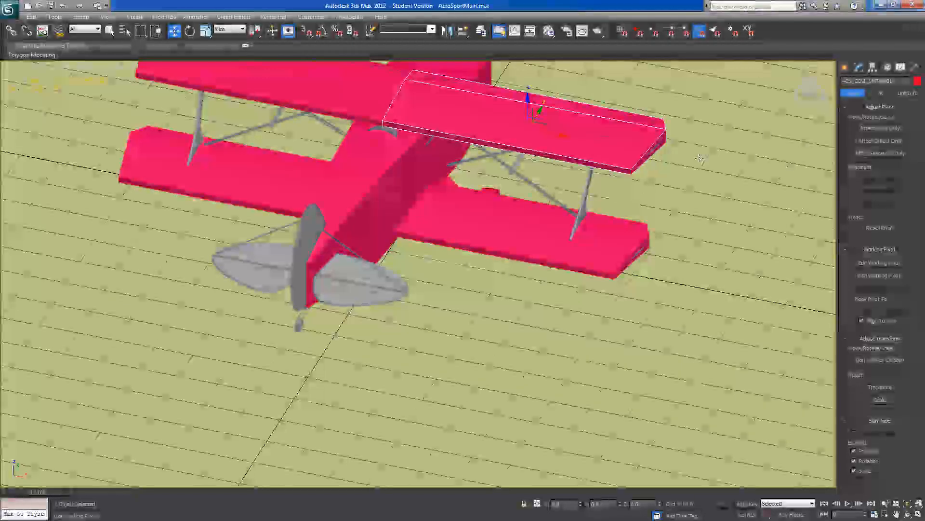
{"action": "left_click_drag", "start_coordinate": [896, 81], "coordinate": [881, 81]}
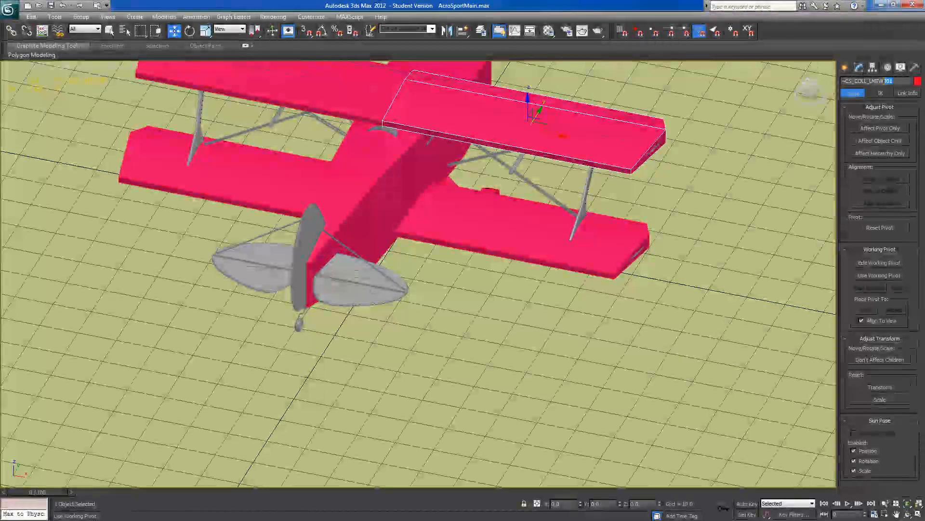
{"action": "key", "text": "BackSpace"}
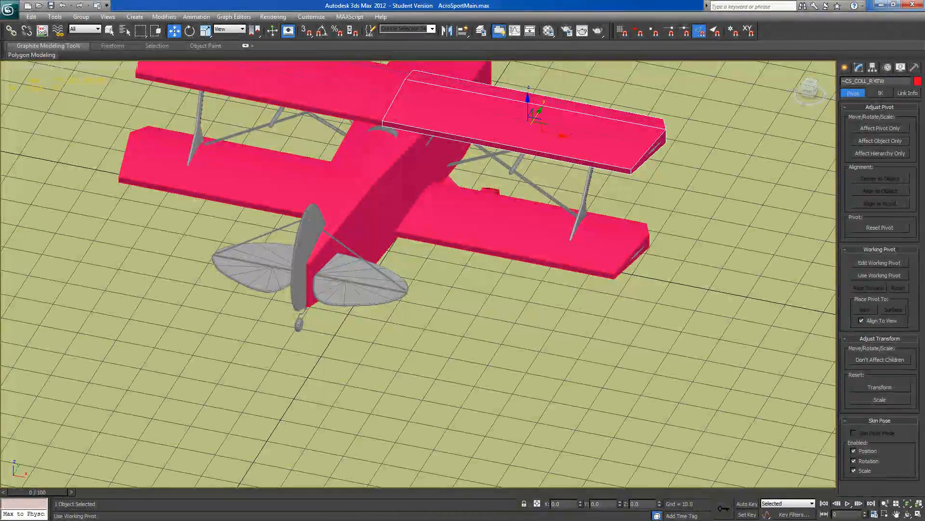
{"action": "left_click", "coordinate": [637, 232]}
{"action": "left_click_drag", "start_coordinate": [894, 80], "coordinate": [883, 80]}
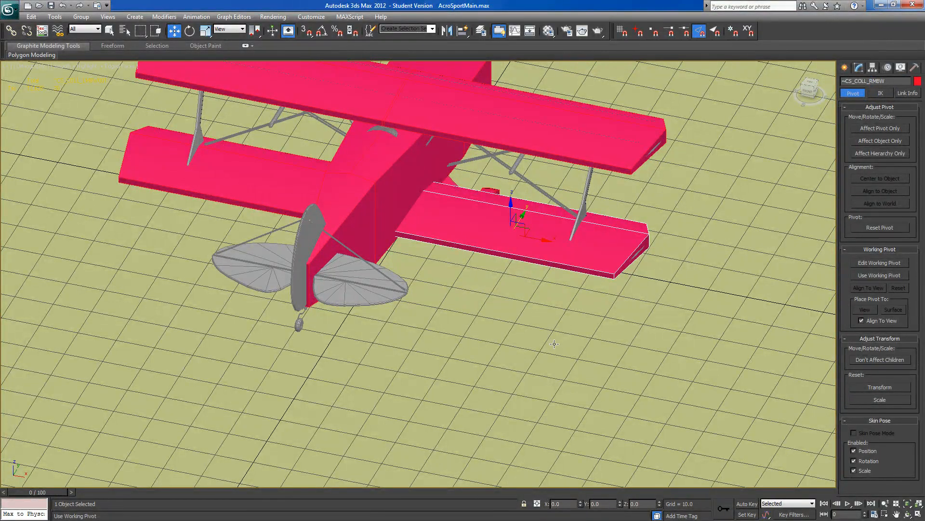
- Add all four wing collision meshes to the CollisionMesh named selection set
{"action": "left_click", "coordinate": [229, 190], "text": "ctrl"}
{"action": "left_click", "coordinate": [270, 89], "text": "ctrl"}
{"action": "left_click", "coordinate": [596, 155], "text": "ctrl"}
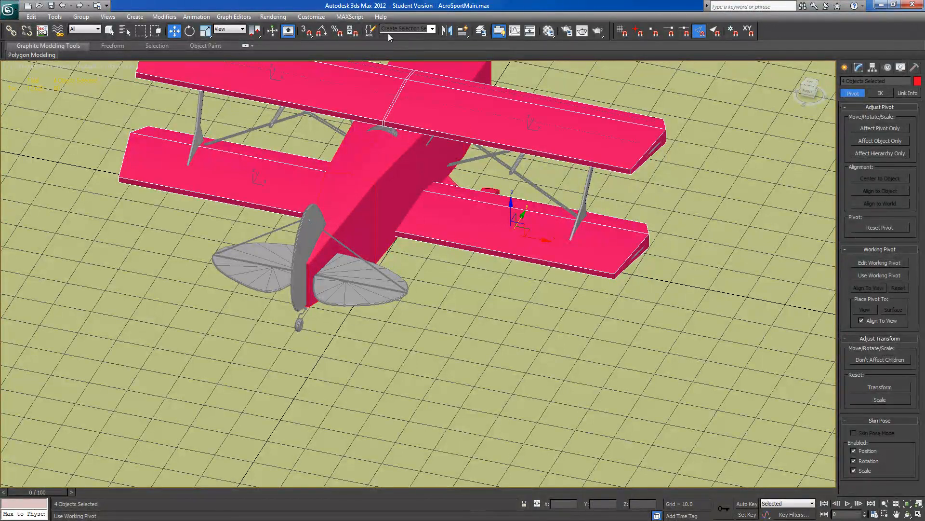
{"action": "left_click", "coordinate": [370, 31]}
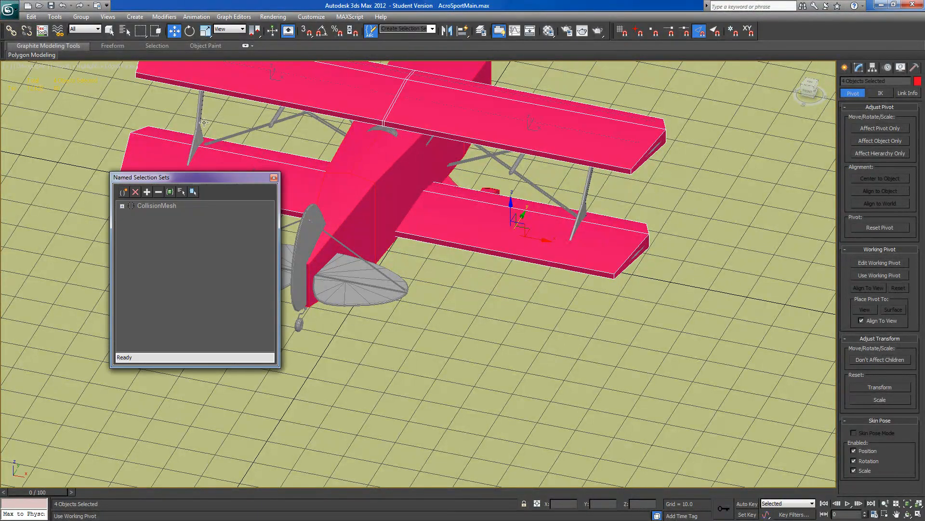
{"action": "left_click", "coordinate": [150, 205]}
{"action": "left_click", "coordinate": [147, 191]}
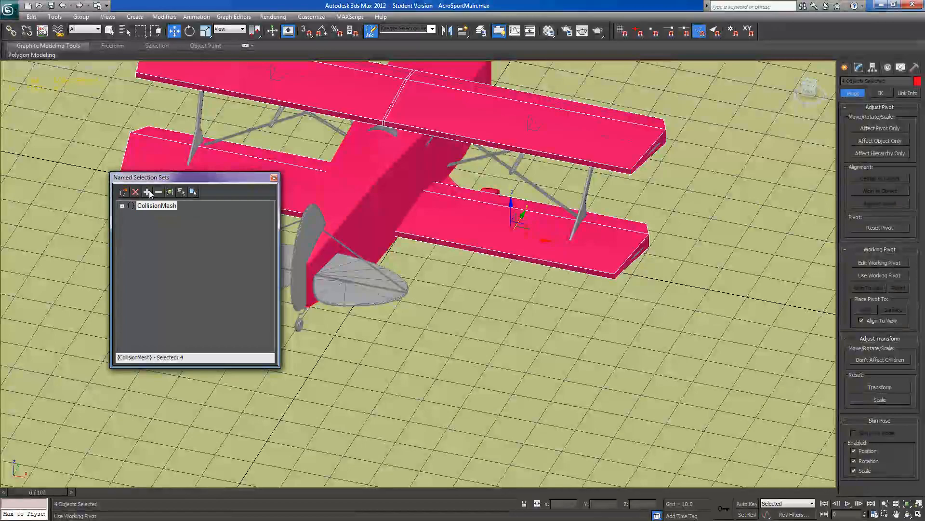
{"action": "left_click", "coordinate": [273, 177]}
- Select the left horizontal stabilizer and elevator and hide every other object
{"action": "middle_click_drag", "start_coordinate": [606, 281], "coordinate": [388, 376], "text": "alt"}
{"action": "middle_click_drag", "start_coordinate": [615, 307], "coordinate": [497, 268]}
{"action": "left_click", "coordinate": [450, 271]}
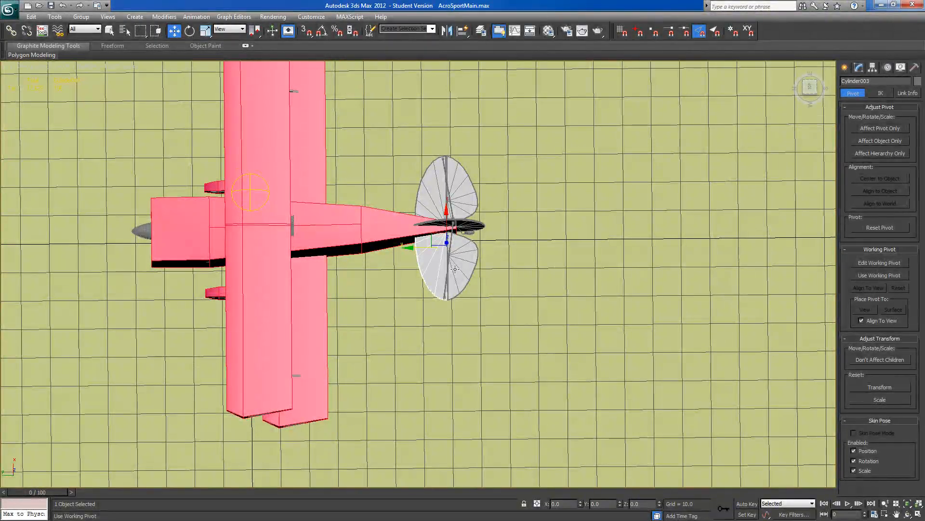
{"action": "left_click", "coordinate": [455, 269], "text": "ctrl"}
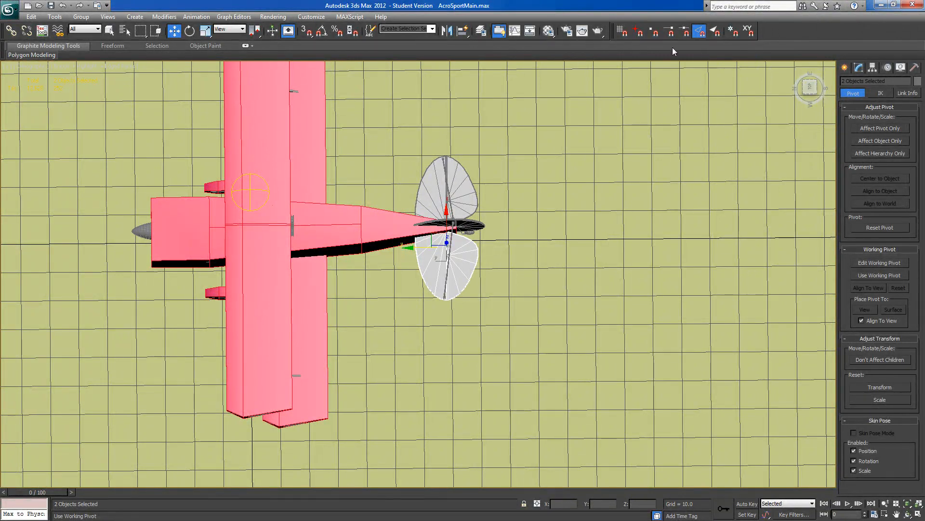
{"action": "right_click", "coordinate": [601, 310]}
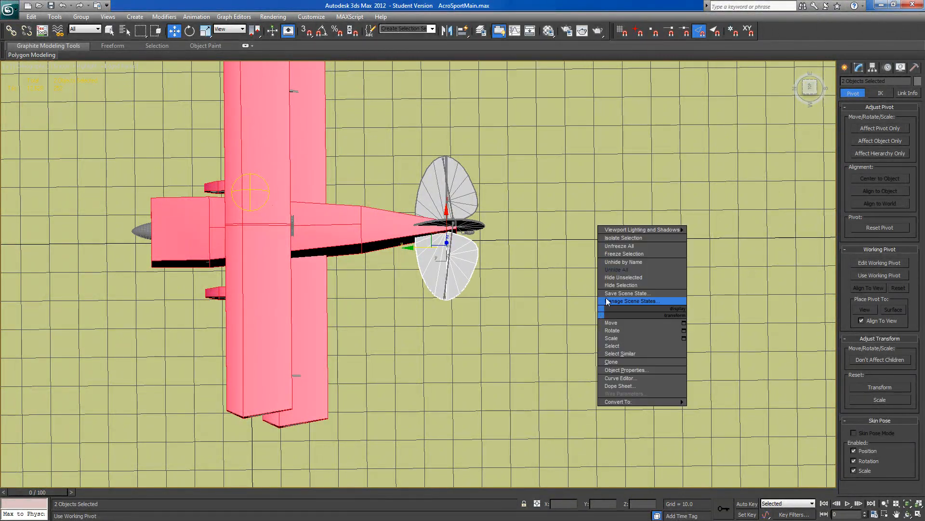
{"action": "left_click", "coordinate": [620, 278]}
{"action": "key", "text": "z"}
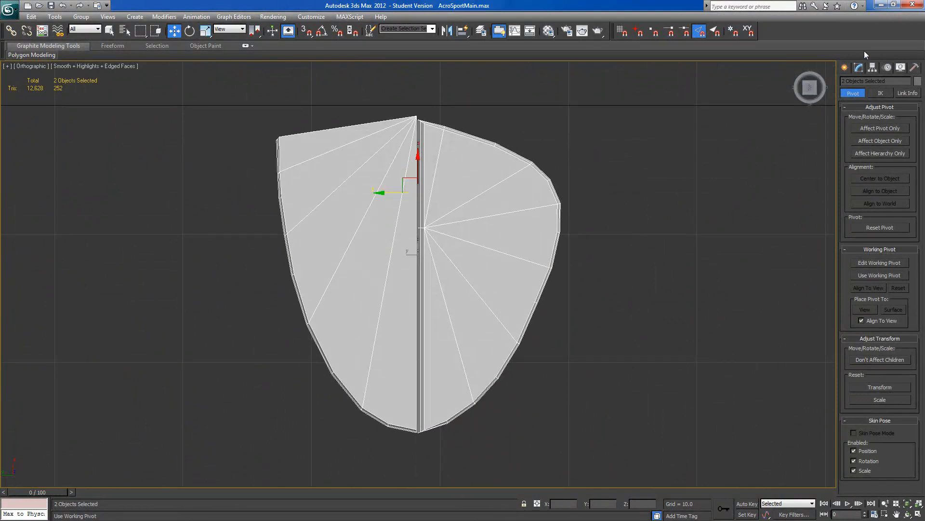
- Create a box about 24.2 by 27.1 by 8.0 over the left horizontal tail and centre it on the surfaces
{"action": "left_click", "coordinate": [846, 68]}
{"action": "left_click", "coordinate": [866, 132]}
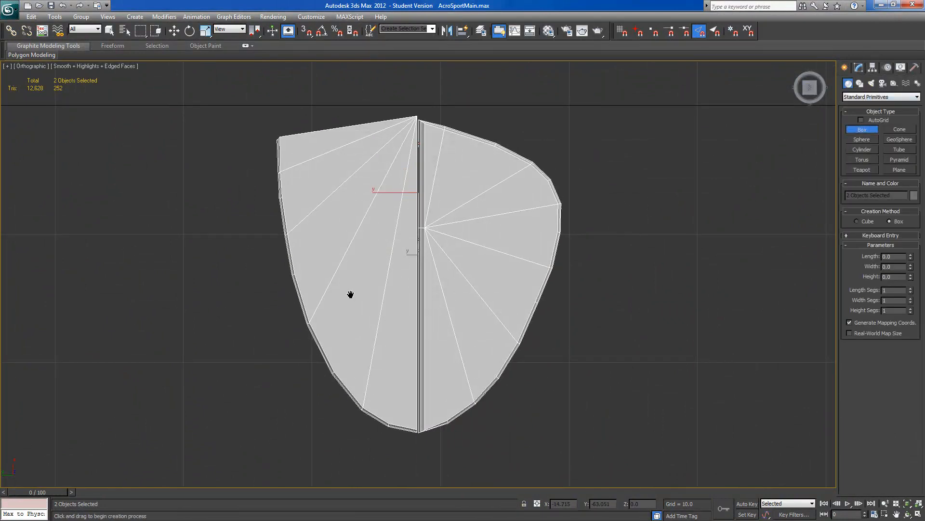
{"action": "scroll", "coordinate": [347, 289], "scroll_direction": "down", "scroll_amount": 2}
{"action": "scroll", "coordinate": [367, 333], "scroll_direction": "down", "scroll_amount": 2}
{"action": "left_click_drag", "start_coordinate": [362, 337], "coordinate": [472, 213]}
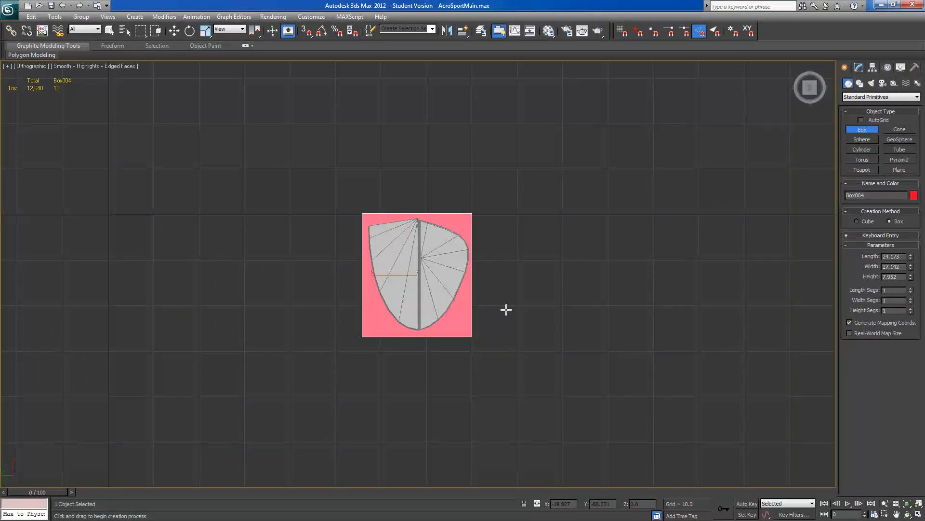
{"action": "left_click", "coordinate": [174, 31]}
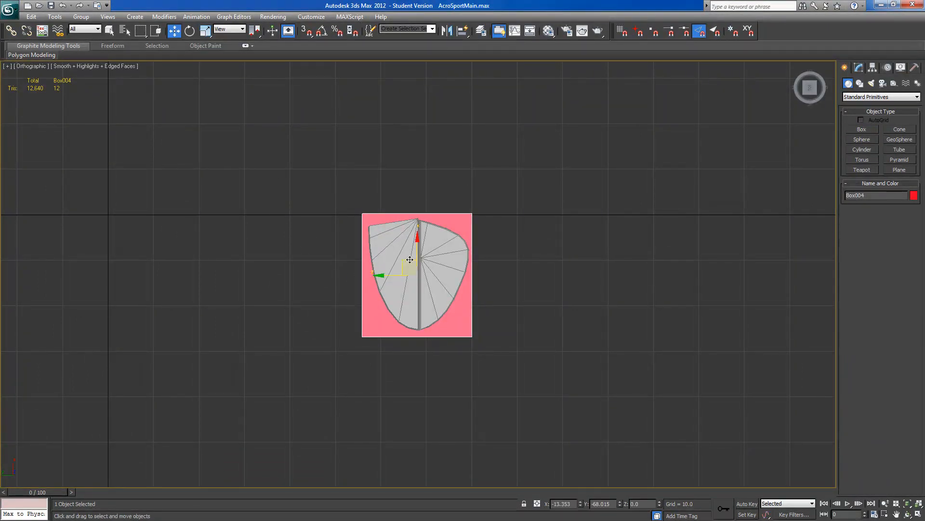
{"action": "left_click_drag", "start_coordinate": [391, 276], "coordinate": [394, 276]}
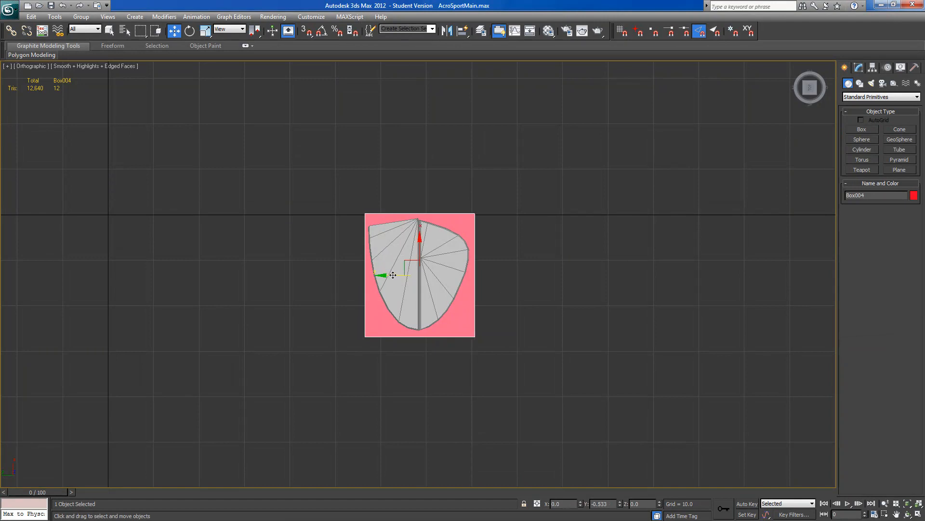
- Convert the new tail box to an editable poly
{"action": "left_click", "coordinate": [853, 68]}
{"action": "right_click", "coordinate": [865, 155]}
{"action": "left_click", "coordinate": [861, 231]}
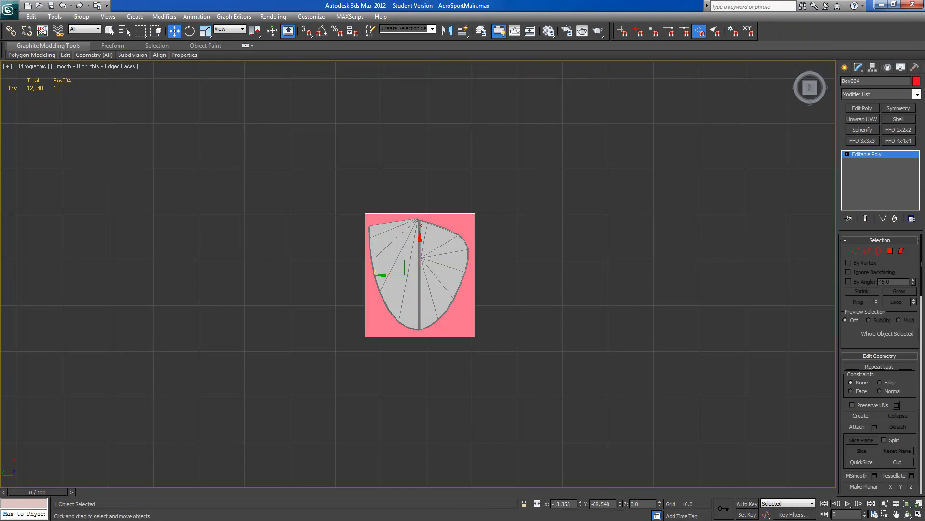
- Move the vertices on the box's four sides inward until they closely frame the stabilizer and elevator outline
{"action": "left_click", "coordinate": [856, 251]}
{"action": "left_click_drag", "start_coordinate": [350, 187], "coordinate": [505, 231]}
{"action": "left_click_drag", "start_coordinate": [421, 190], "coordinate": [421, 194]}
{"action": "left_click_drag", "start_coordinate": [348, 386], "coordinate": [485, 347]}
{"action": "left_click_drag", "start_coordinate": [422, 309], "coordinate": [422, 302]}
{"action": "left_click_drag", "start_coordinate": [493, 197], "coordinate": [459, 343]}
{"action": "left_click_drag", "start_coordinate": [451, 274], "coordinate": [446, 274]}
{"action": "left_click_drag", "start_coordinate": [351, 218], "coordinate": [374, 357]}
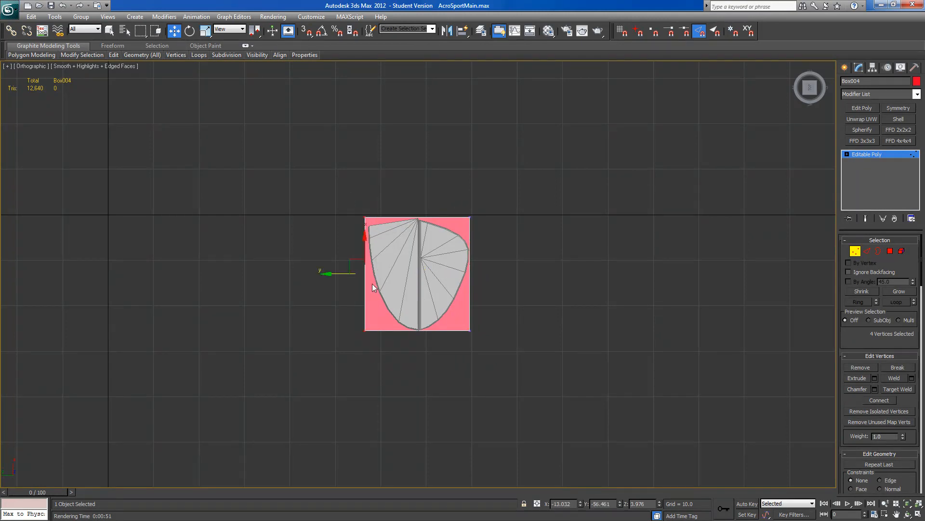
{"action": "left_click_drag", "start_coordinate": [339, 273], "coordinate": [344, 273]}
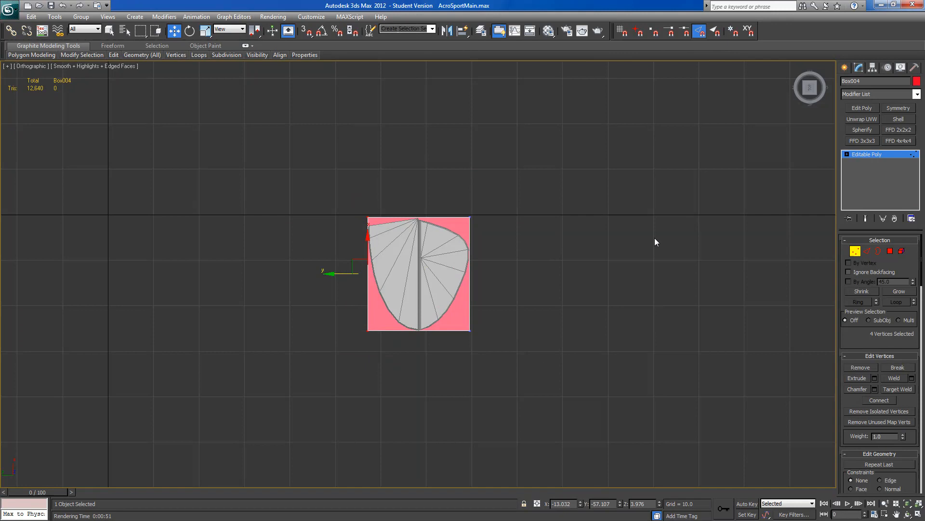
- Raise the whole box to the tail surface's height, Z about 29.0, and make it see-through
{"action": "left_click", "coordinate": [809, 100]}
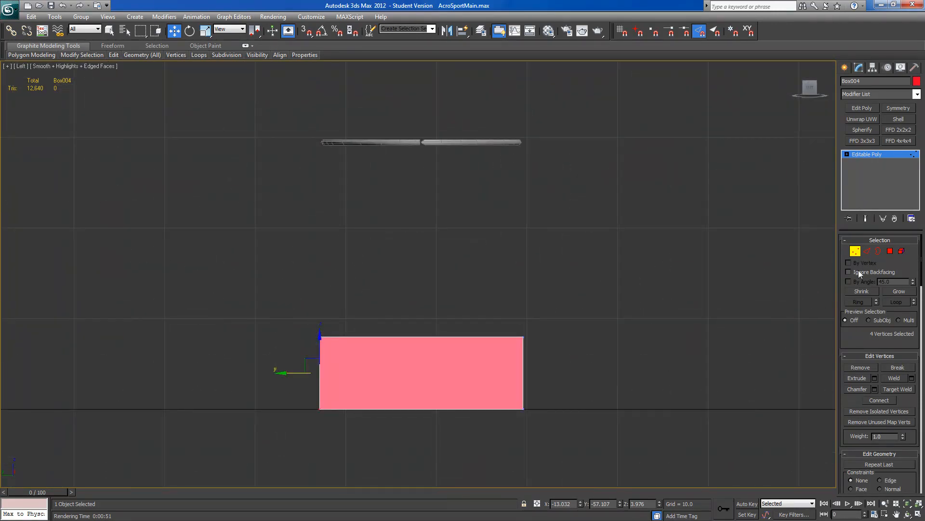
{"action": "left_click", "coordinate": [854, 251]}
{"action": "left_click_drag", "start_coordinate": [424, 380], "coordinate": [423, 119]}
{"action": "key", "text": "alt+x"}
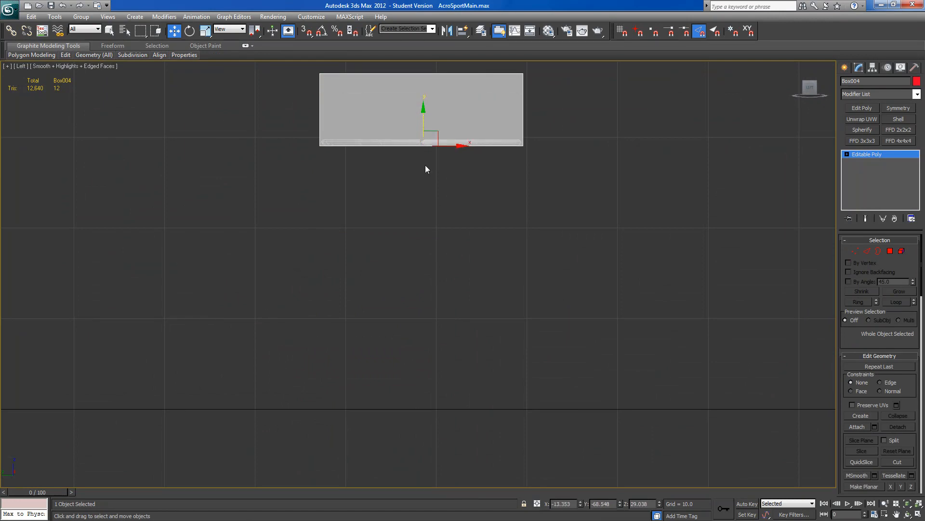
- Lower the box's upper vertices to Z about 29.8 to match the thickness of the tail surface
{"action": "middle_click_drag", "start_coordinate": [417, 139], "coordinate": [412, 207]}
{"action": "left_click", "coordinate": [851, 252]}
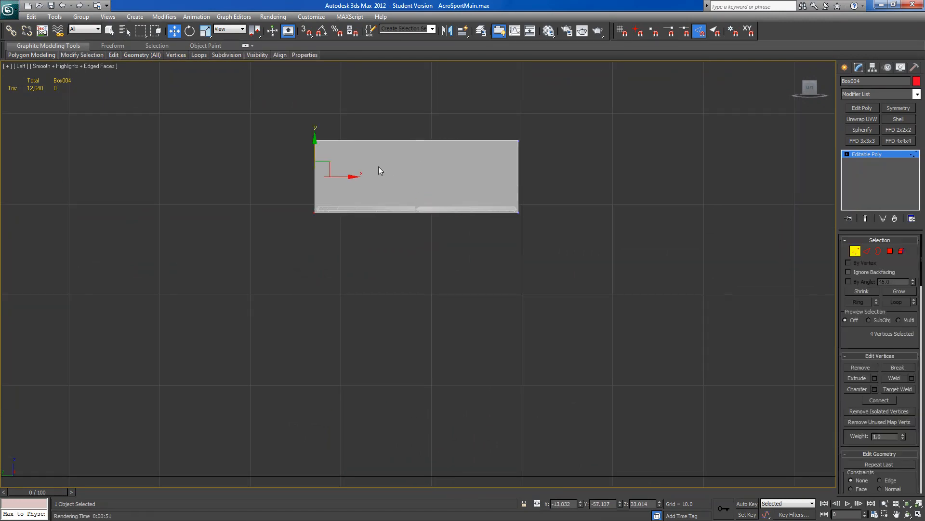
{"action": "left_click_drag", "start_coordinate": [288, 118], "coordinate": [534, 135]}
{"action": "left_click_drag", "start_coordinate": [417, 112], "coordinate": [417, 175]}
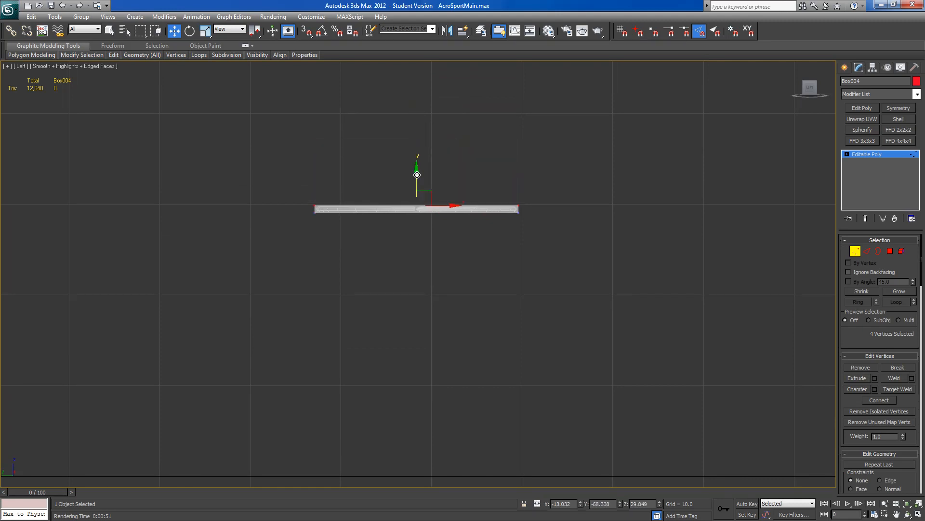
- Connect the box's inboard and outboard edges with 1 segment, pinch 0 and slide 0, along the elevator hinge line
{"action": "middle_click_drag", "start_coordinate": [434, 236], "coordinate": [370, 311], "text": "alt"}
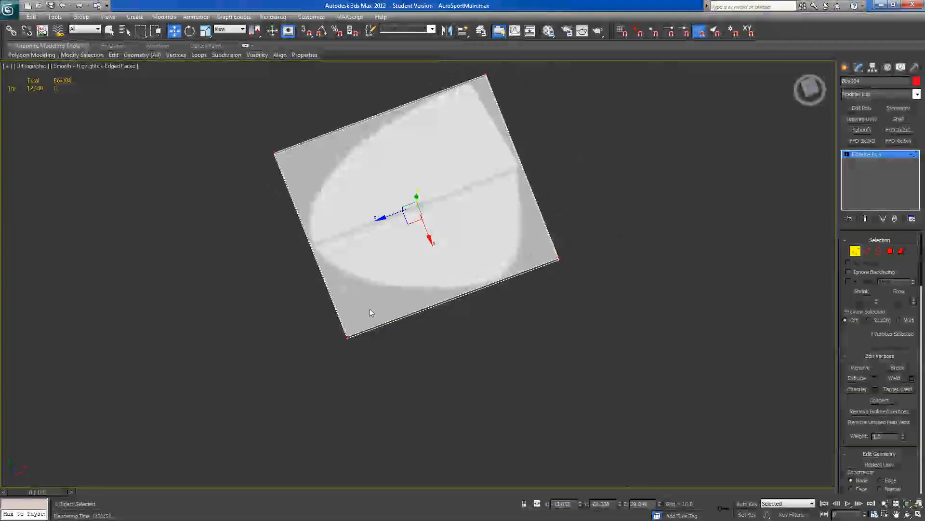
{"action": "left_click", "coordinate": [867, 251]}
{"action": "left_click_drag", "start_coordinate": [584, 144], "coordinate": [304, 268]}
{"action": "middle_click_drag", "start_coordinate": [351, 262], "coordinate": [713, 159], "text": "alt"}
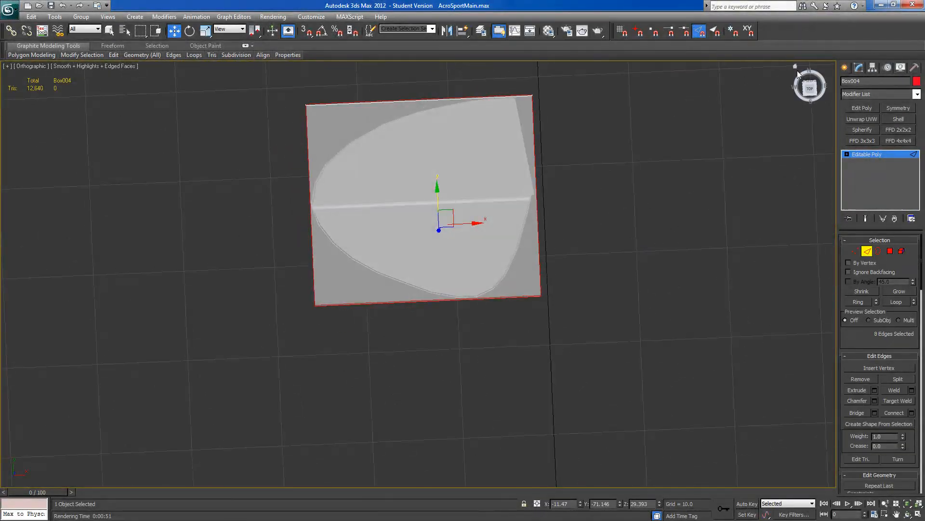
{"action": "left_click", "coordinate": [809, 90]}
{"action": "left_click_drag", "start_coordinate": [605, 238], "coordinate": [263, 331]}
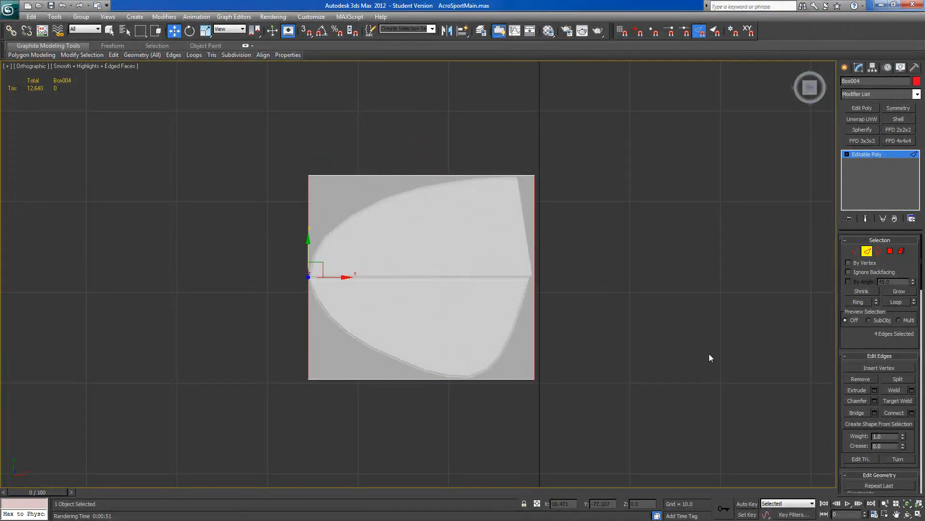
{"action": "left_click", "coordinate": [911, 413]}
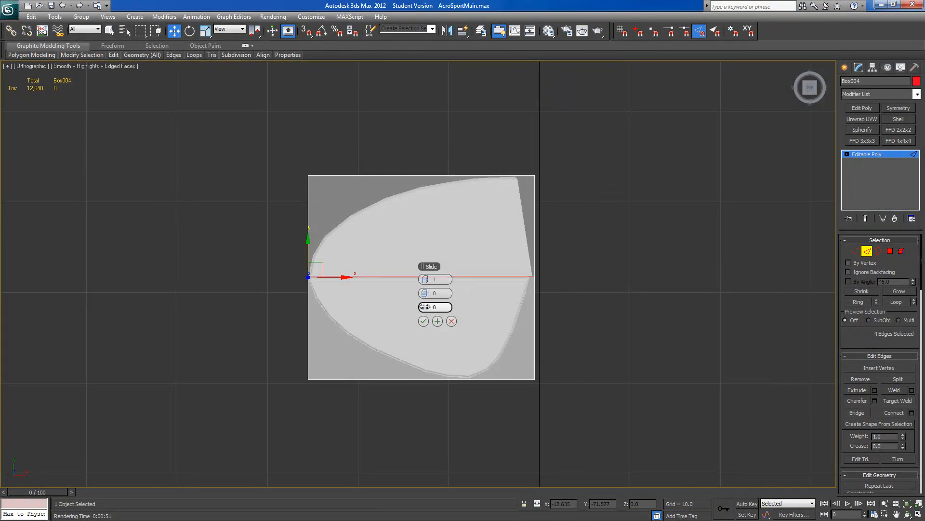
{"action": "left_click", "coordinate": [424, 321]}
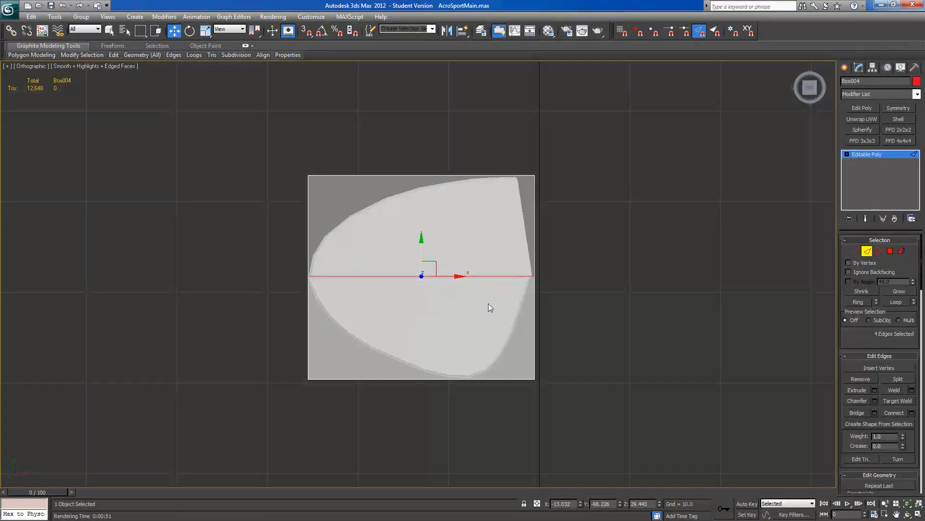
- Move the inboard front and rear corner vertices outboard to follow the angled root outline, the rear pair to X about -4.7
{"action": "middle_click_drag", "start_coordinate": [574, 290], "coordinate": [591, 275]}
{"action": "left_click", "coordinate": [855, 251]}
{"action": "left_click_drag", "start_coordinate": [572, 141], "coordinate": [533, 184]}
{"action": "left_click_drag", "start_coordinate": [579, 162], "coordinate": [564, 163]}
{"action": "left_click_drag", "start_coordinate": [563, 350], "coordinate": [537, 357]}
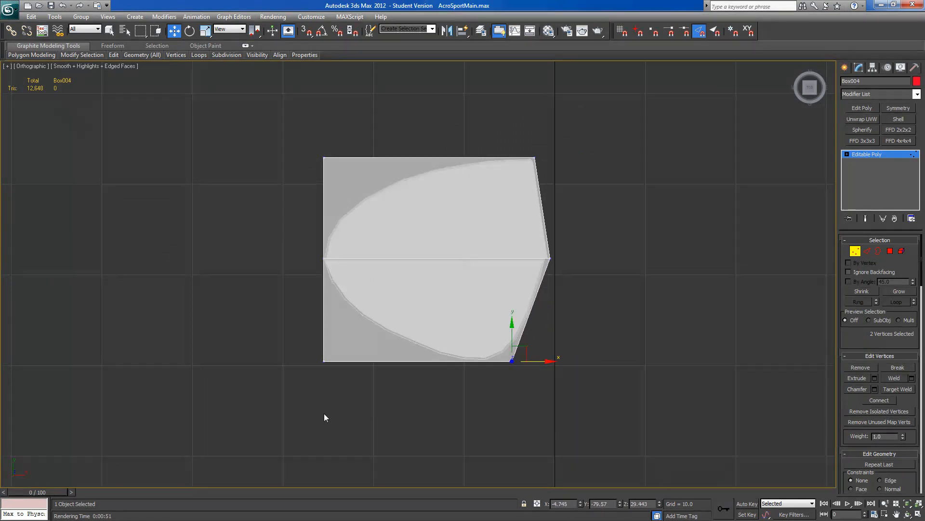
- Chamfer the box's two outboard vertical corner edges with 2 segments and an amount of about 9.2
{"action": "left_click", "coordinate": [867, 251]}
{"action": "left_click_drag", "start_coordinate": [281, 126], "coordinate": [346, 190]}
{"action": "left_click_drag", "start_coordinate": [325, 378], "coordinate": [348, 336]}
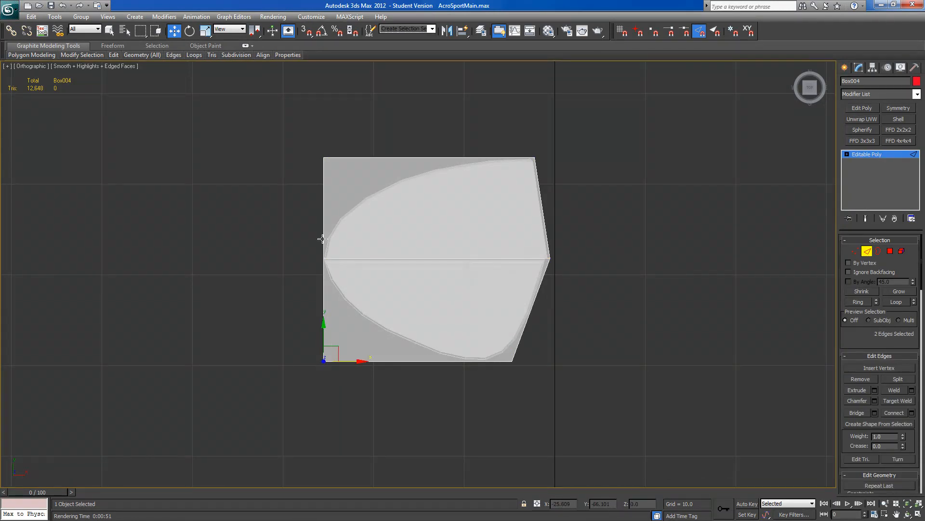
{"action": "middle_click_drag", "start_coordinate": [313, 159], "coordinate": [346, 187], "text": "alt"}
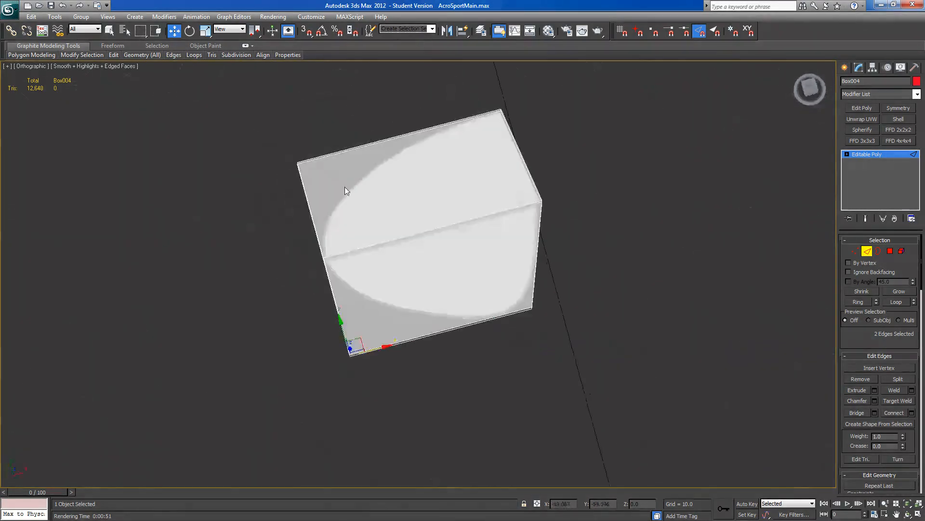
{"action": "left_click", "coordinate": [810, 88]}
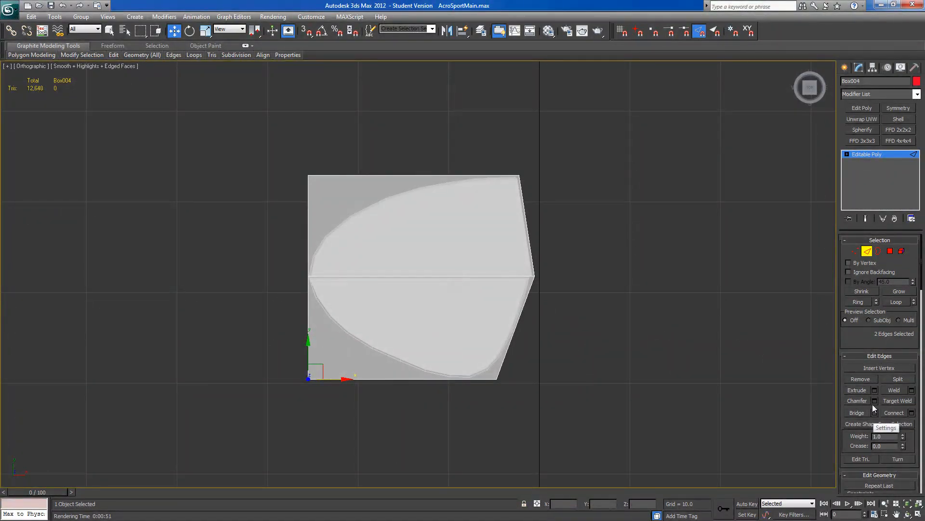
{"action": "key", "text": "ctrl+shift+e"}
{"action": "left_click", "coordinate": [428, 293]}
{"action": "left_click_drag", "start_coordinate": [427, 279], "coordinate": [500, 292]}
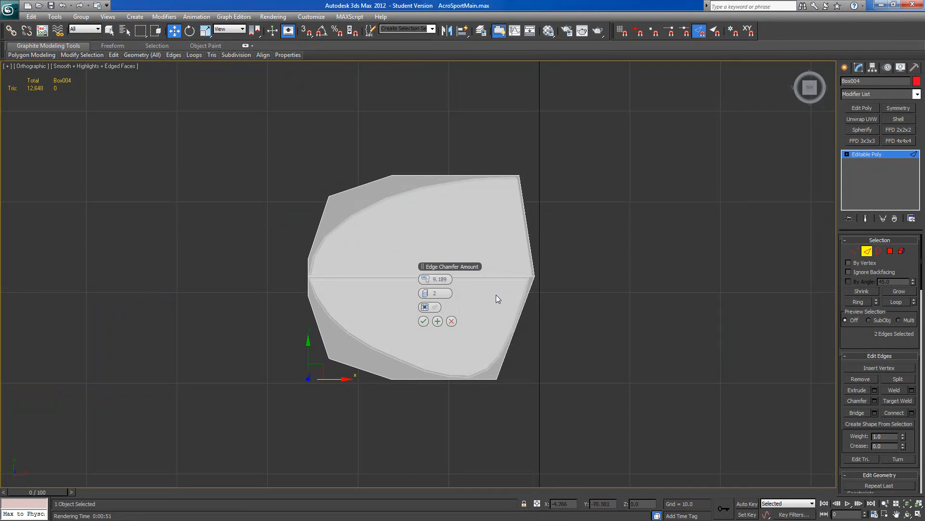
{"action": "left_click", "coordinate": [423, 321]}
- Move the chamfered vertices along the front and outboard tip inward to follow the tail surface's rounded outline
{"action": "left_click", "coordinate": [855, 251]}
{"action": "mouse_move", "coordinate": [333, 196]}
{"action": "left_mouse_down"}
{"action": "mouse_move", "coordinate": [345, 193]}
{"action": "mouse_move", "coordinate": [341, 210]}
{"action": "left_mouse_up"}
{"action": "left_click_drag", "start_coordinate": [381, 171], "coordinate": [407, 179]}
{"action": "left_click_drag", "start_coordinate": [316, 372], "coordinate": [324, 290]}
{"action": "left_click_drag", "start_coordinate": [296, 254], "coordinate": [326, 259]}
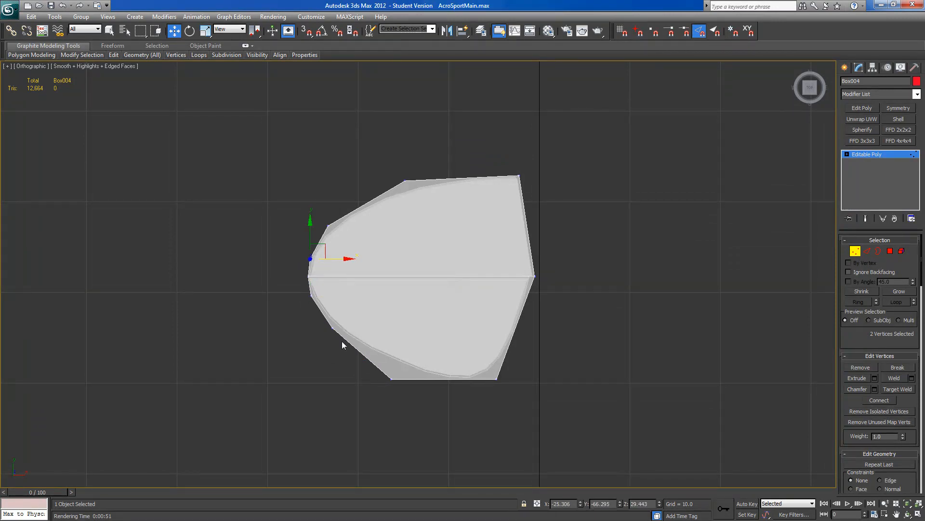
- Move the rear chamfer vertices to follow the curved trailing edge, the outer pair to X about -19.7, Y about -76.6
{"action": "left_click", "coordinate": [391, 379]}
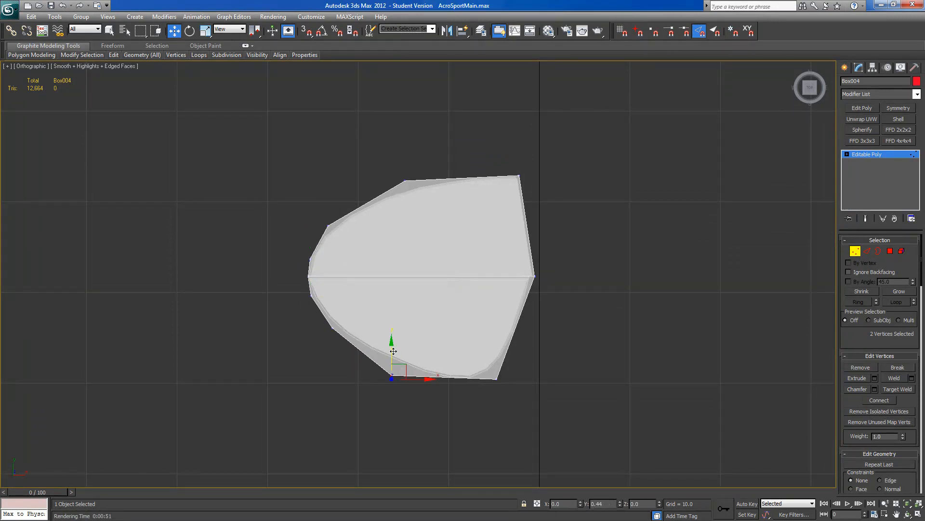
{"action": "left_click_drag", "start_coordinate": [398, 368], "coordinate": [472, 369]}
{"action": "left_click", "coordinate": [332, 328]}
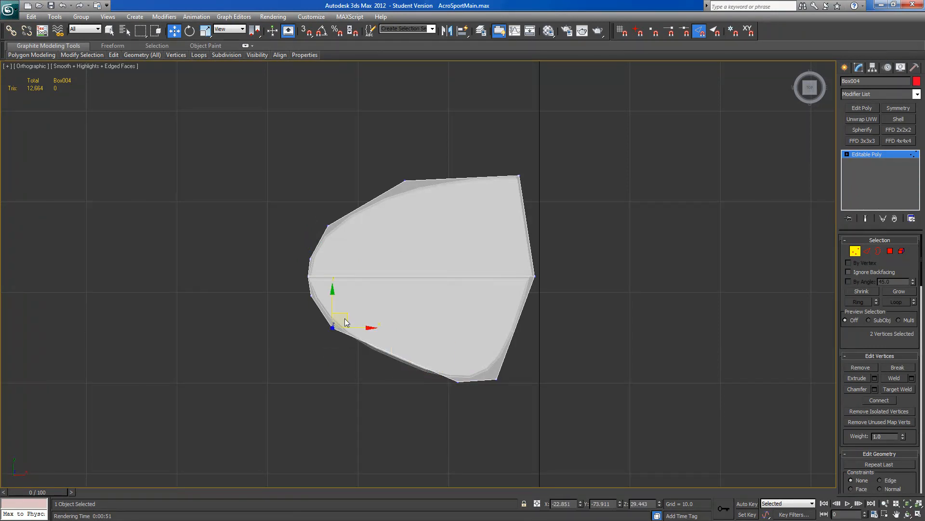
{"action": "left_click_drag", "start_coordinate": [344, 312], "coordinate": [384, 342]}
- Select the polygons behind the elevator hinge line and detach them as a separate object named ~CS_COLL_LME
{"action": "middle_click_drag", "start_coordinate": [384, 342], "coordinate": [433, 303], "text": "alt"}
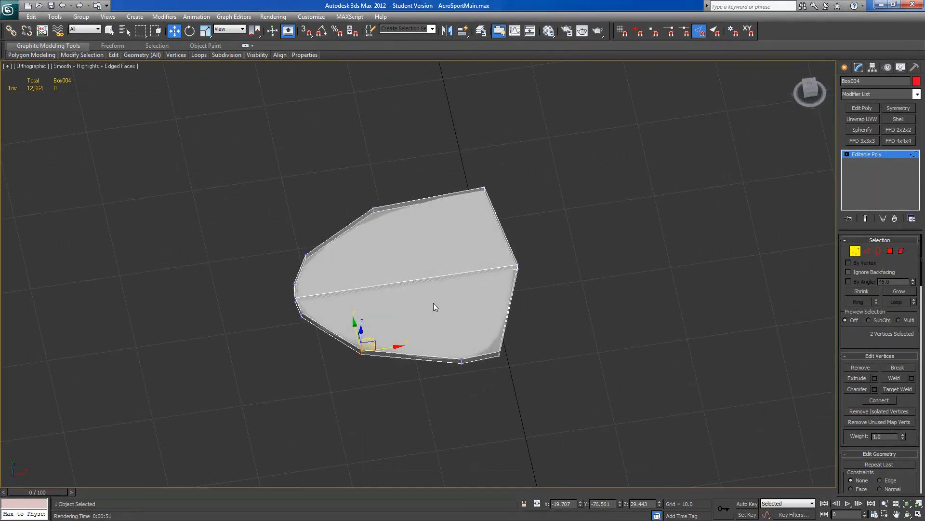
{"action": "left_click", "coordinate": [890, 251]}
{"action": "middle_click_drag", "start_coordinate": [519, 389], "coordinate": [543, 319], "text": "alt"}
{"action": "left_click_drag", "start_coordinate": [542, 319], "coordinate": [200, 456]}
{"action": "middle_click_drag", "start_coordinate": [201, 455], "coordinate": [344, 456], "text": "alt"}
{"action": "left_click", "coordinate": [337, 399], "text": "ctrl"}
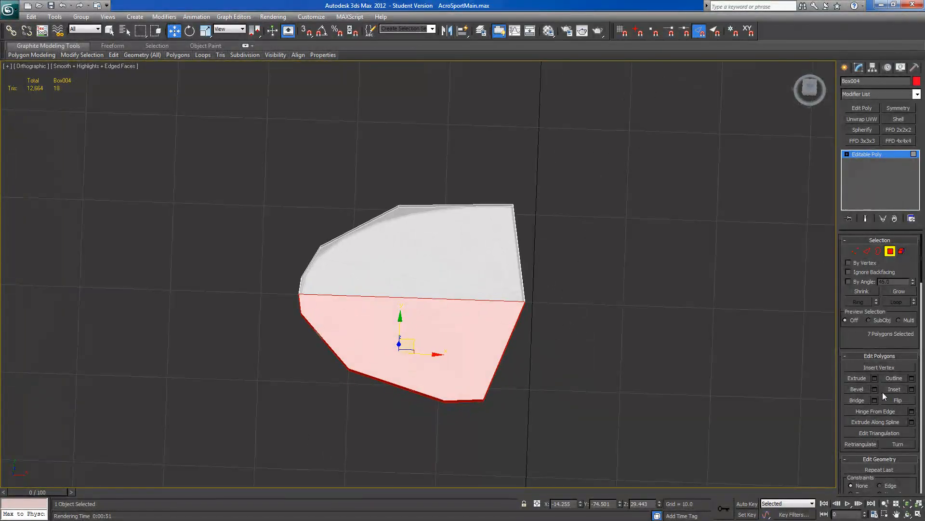
{"action": "scroll", "coordinate": [877, 406], "scroll_direction": "down", "scroll_amount": 3}
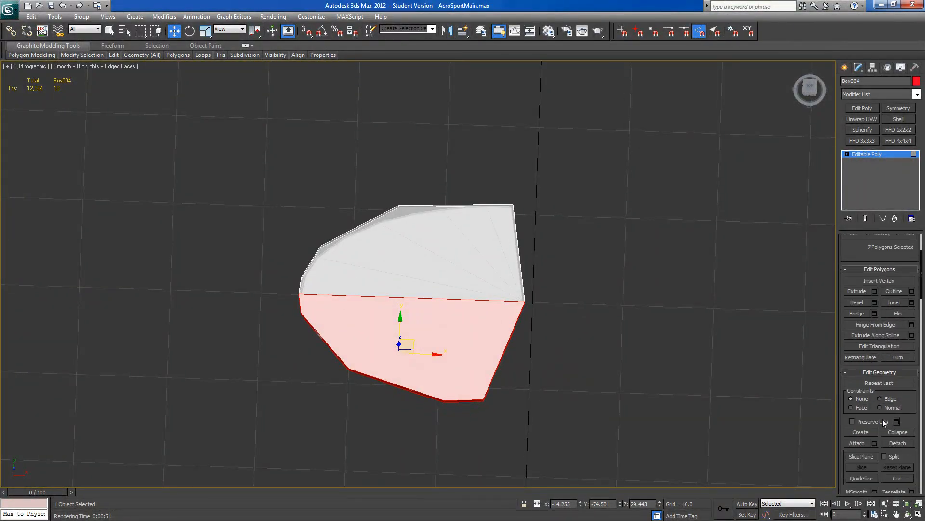
{"action": "left_click", "coordinate": [895, 444]}
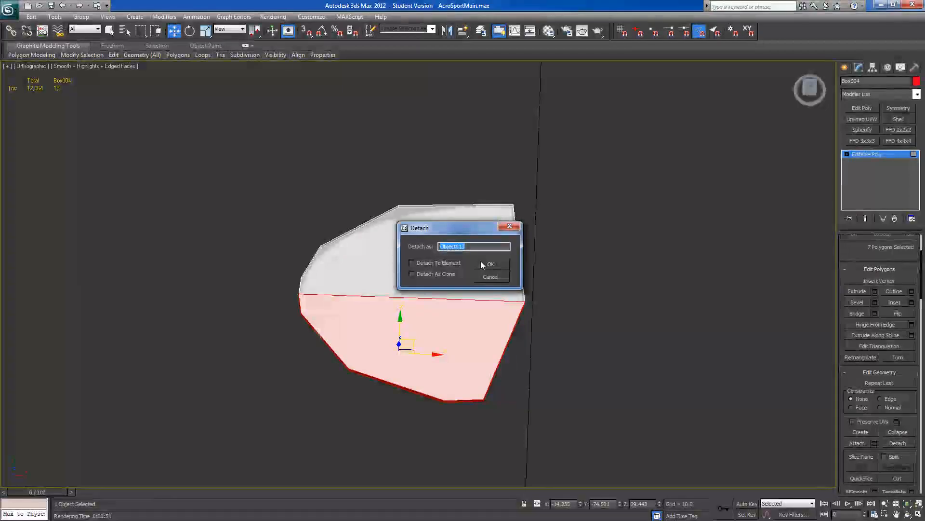
{"action": "type", "text": "~CS_COLL"}
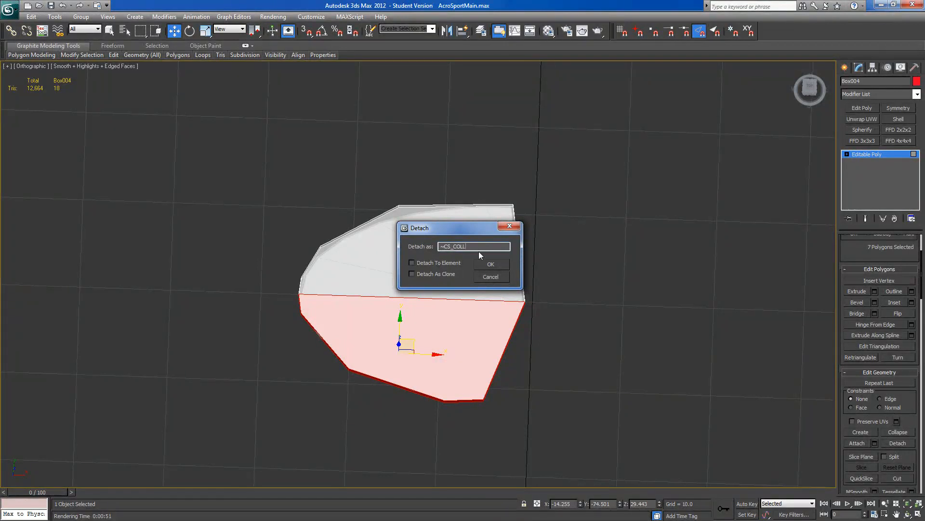
{"action": "type", "text": "_LME"}
{"action": "left_click", "coordinate": [490, 264]}
- Rename the remaining front stabilizer piece ~CS_COLL_LMHS
{"action": "left_click", "coordinate": [463, 282]}
{"action": "middle_click_drag", "start_coordinate": [453, 309], "coordinate": [539, 268], "text": "alt"}
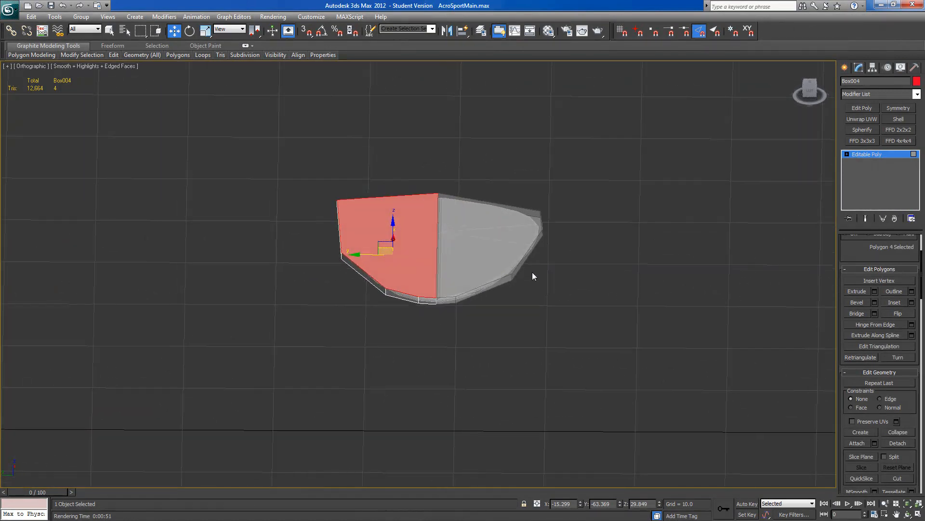
{"action": "middle_click_drag", "start_coordinate": [400, 282], "coordinate": [508, 275], "text": "alt"}
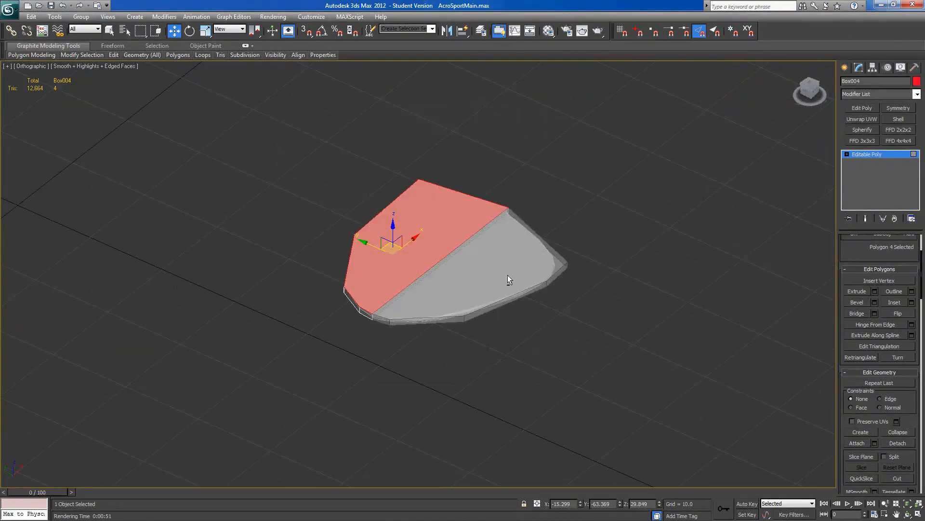
{"action": "left_click", "coordinate": [863, 81]}
{"action": "type", "text": "~"}
- Cap the open border along the hinge line of the ~CS_COLL_LMHS stabilizer piece
{"action": "left_click", "coordinate": [847, 154]}
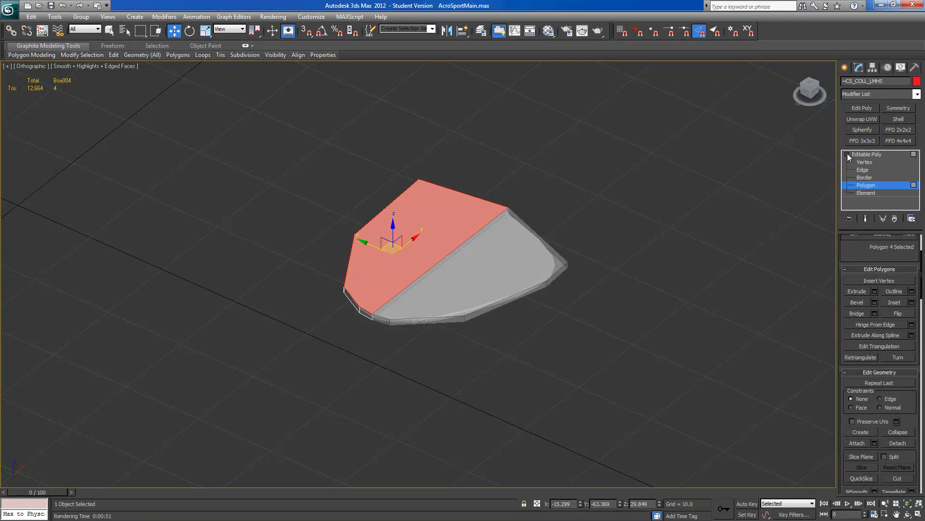
{"action": "left_click", "coordinate": [442, 259], "text": "alt"}
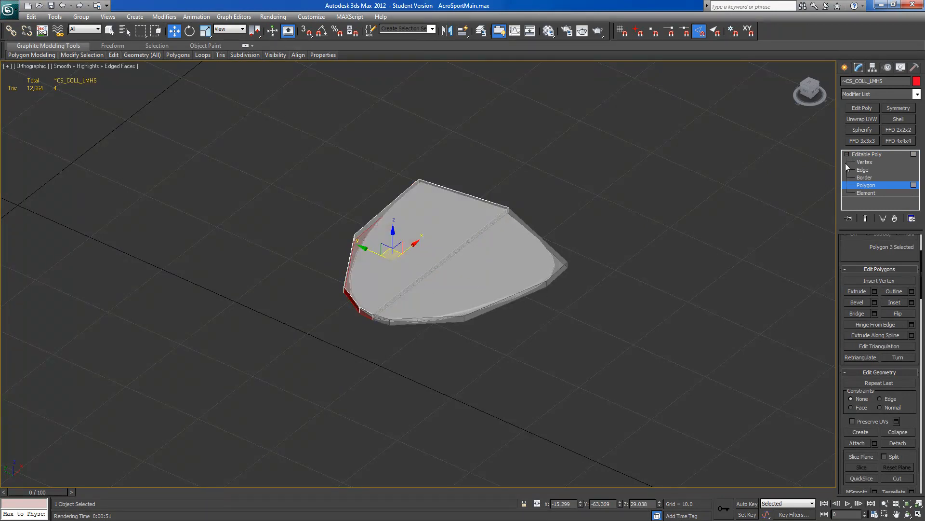
{"action": "left_click", "coordinate": [858, 154]}
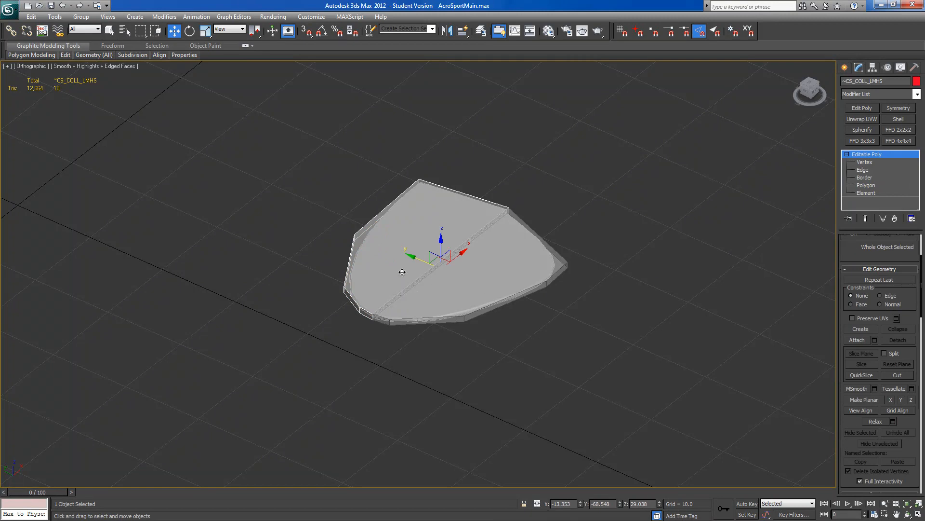
{"action": "middle_click_drag", "start_coordinate": [402, 272], "coordinate": [462, 290], "text": "alt"}
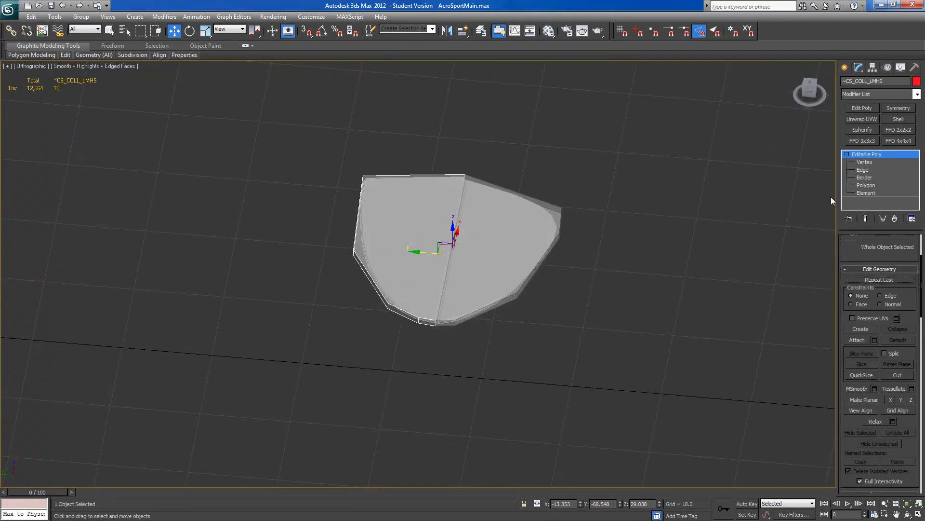
{"action": "left_click", "coordinate": [864, 177]}
{"action": "left_click", "coordinate": [437, 314]}
{"action": "middle_click_drag", "start_coordinate": [447, 317], "coordinate": [525, 333], "text": "alt"}
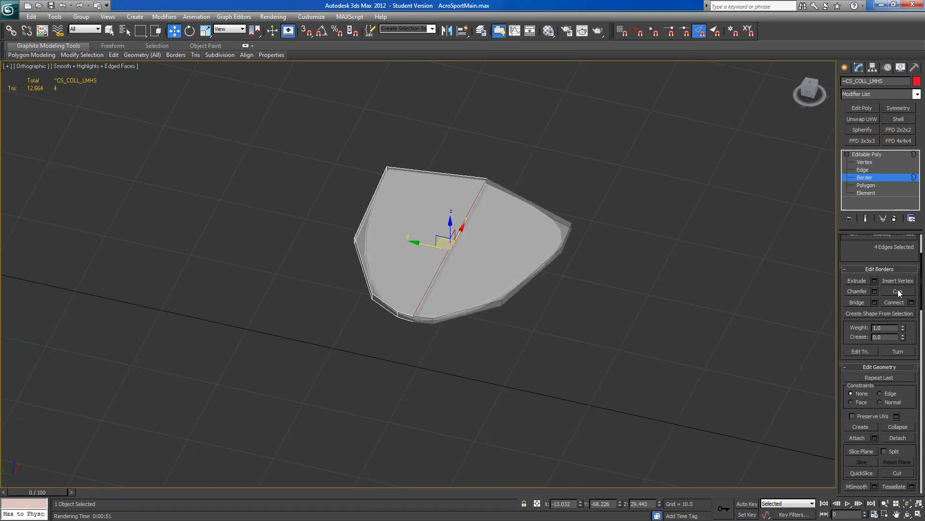
{"action": "left_click", "coordinate": [866, 154]}
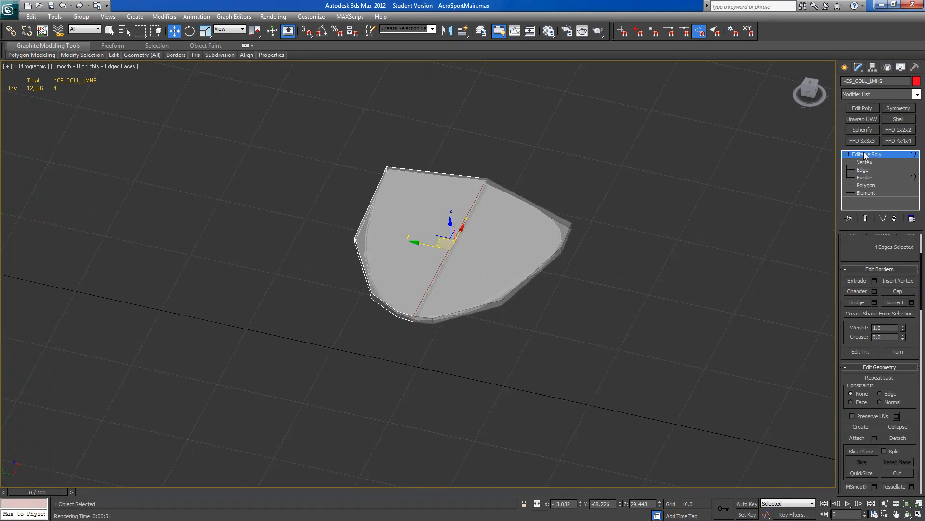
- Cap the open hinge-side border of the detached elevator piece ~CS_COLL_LME
{"action": "left_click", "coordinate": [540, 270]}
{"action": "left_click", "coordinate": [847, 154]}
{"action": "left_click", "coordinate": [860, 177]}
{"action": "left_click", "coordinate": [447, 255]}
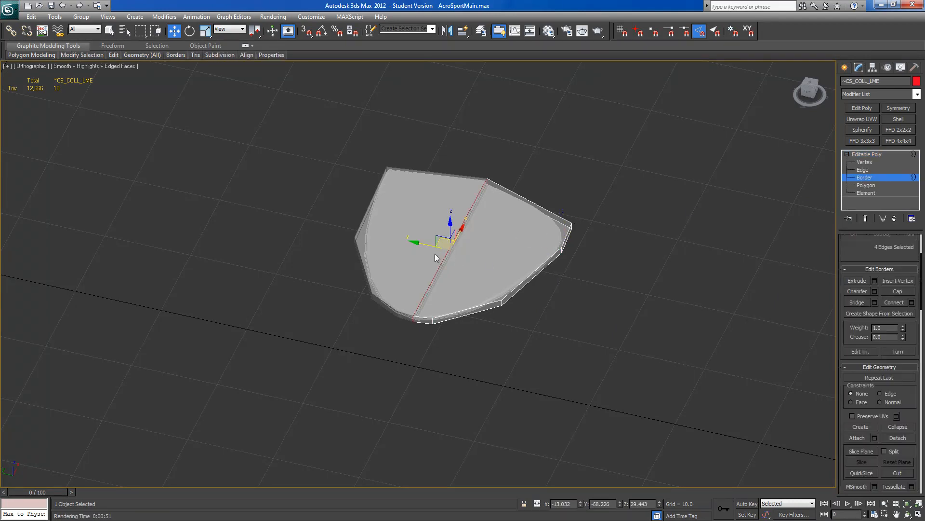
{"action": "left_click", "coordinate": [902, 292]}
{"action": "left_click", "coordinate": [540, 328]}
{"action": "middle_click_drag", "start_coordinate": [540, 328], "coordinate": [565, 286], "text": "alt"}
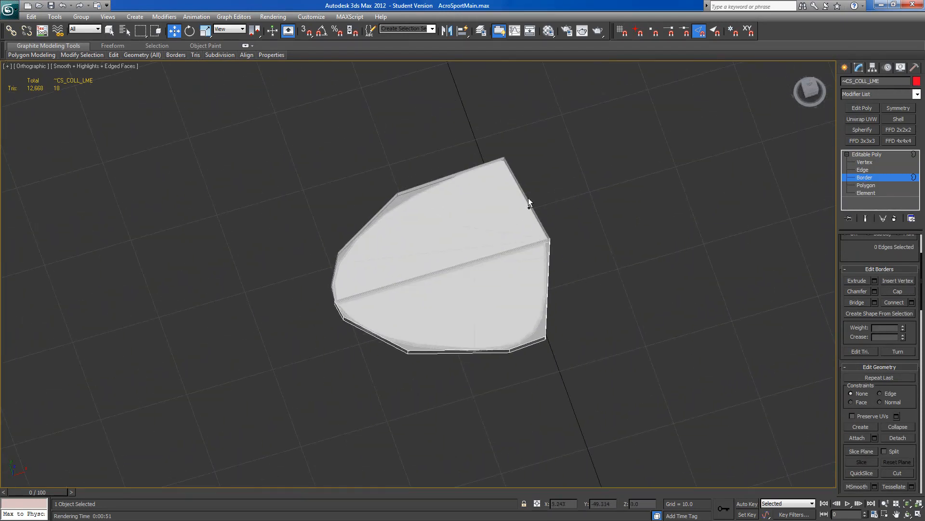
{"action": "left_click", "coordinate": [863, 155]}
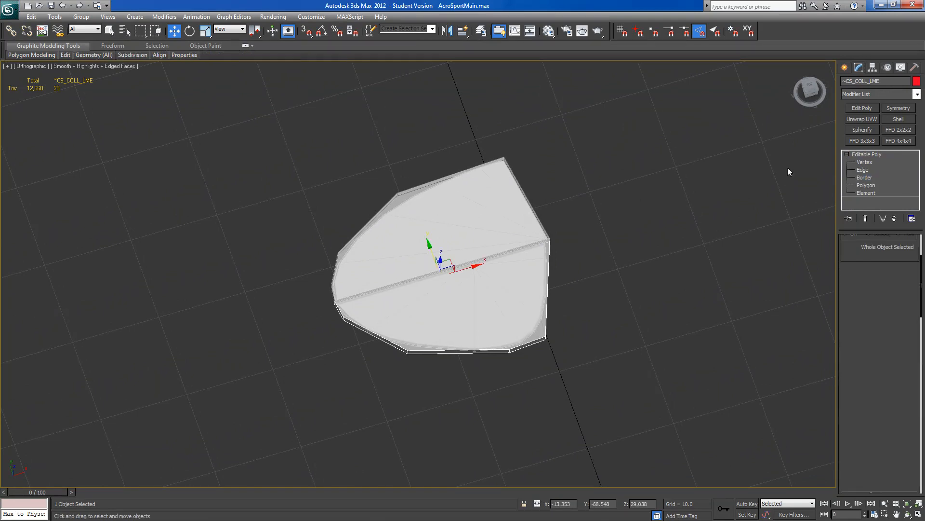
- Turn off see-through on the stabilizer and elevator pieces and add both to the CollisionMesh selection set
{"action": "left_click", "coordinate": [406, 182], "text": "ctrl"}
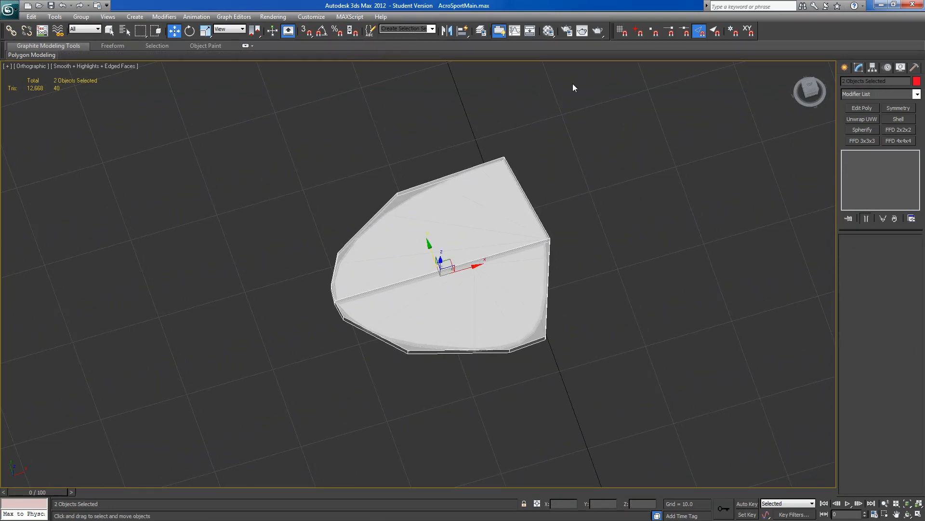
{"action": "key", "text": "F2"}
{"action": "left_click", "coordinate": [370, 31]}
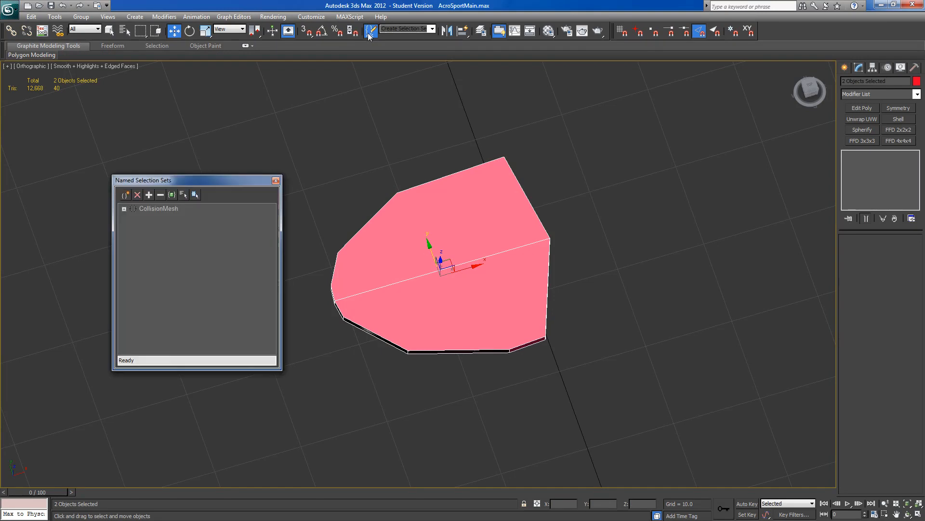
{"action": "left_click", "coordinate": [158, 210]}
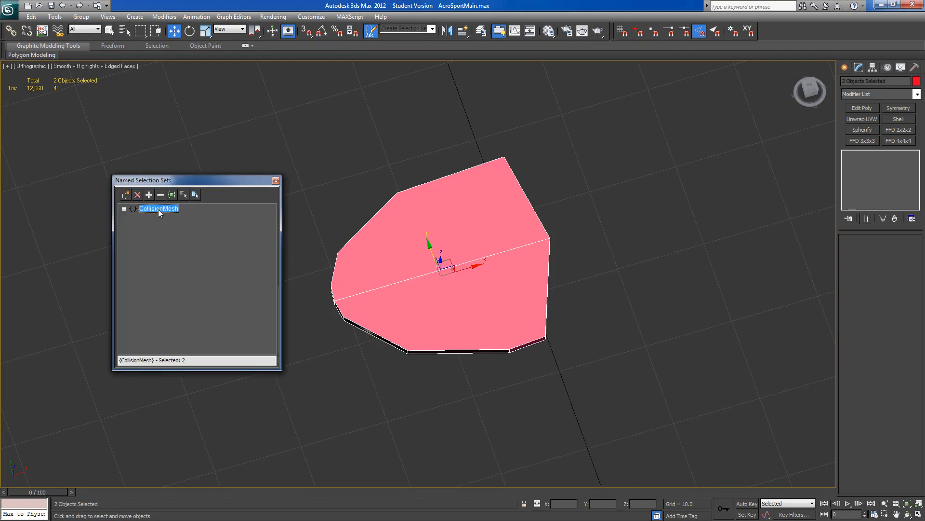
{"action": "left_click", "coordinate": [276, 181]}
- Unhide all objects and mirror the two tail pieces as copies across the X axis using the working pivot, offset 0.0
{"action": "right_click", "coordinate": [695, 268]}
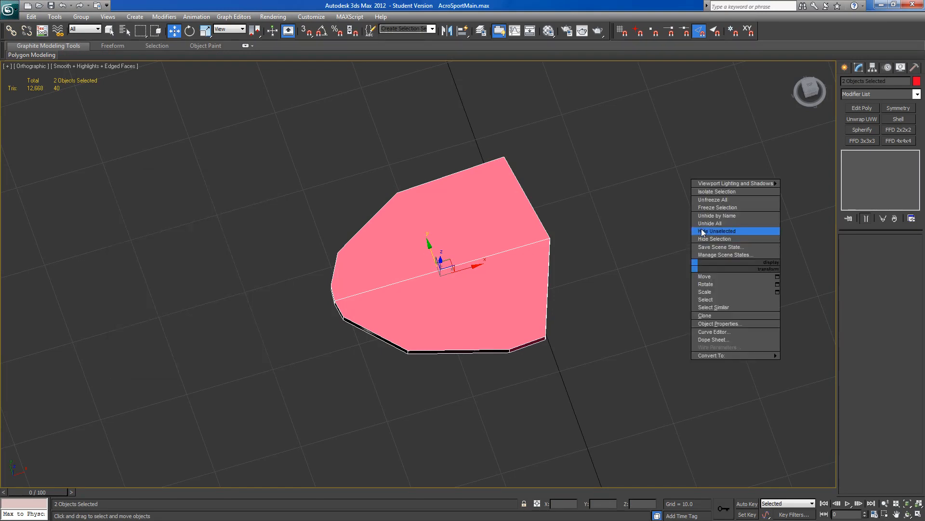
{"action": "left_click", "coordinate": [702, 224]}
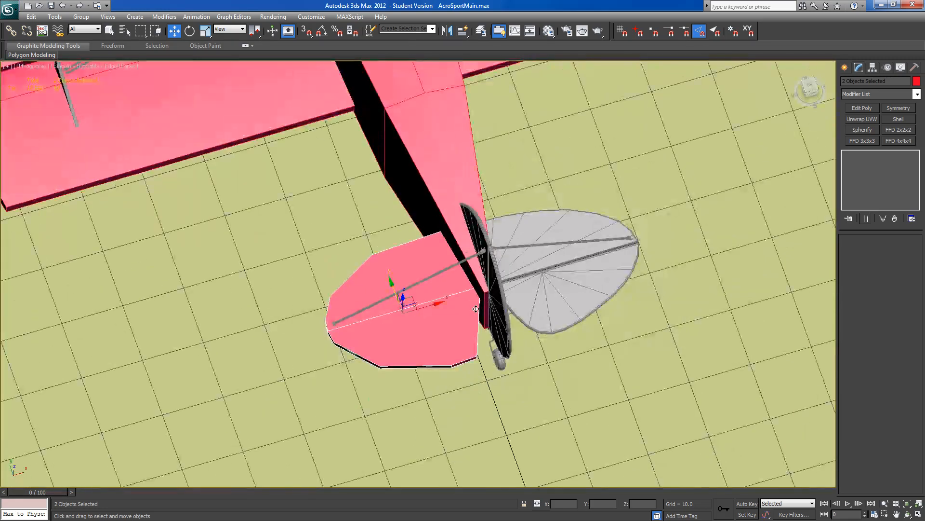
{"action": "left_click", "coordinate": [873, 69]}
{"action": "left_click", "coordinate": [865, 273]}
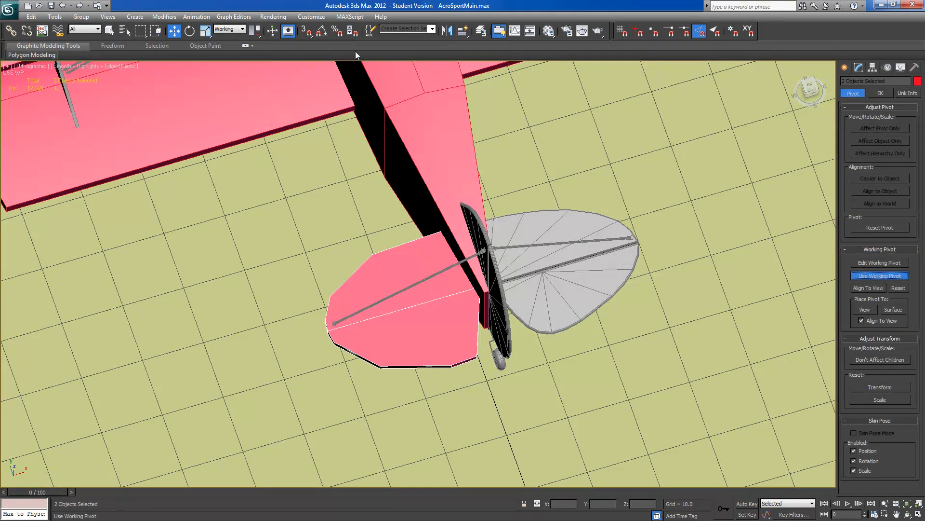
{"action": "left_click", "coordinate": [451, 32]}
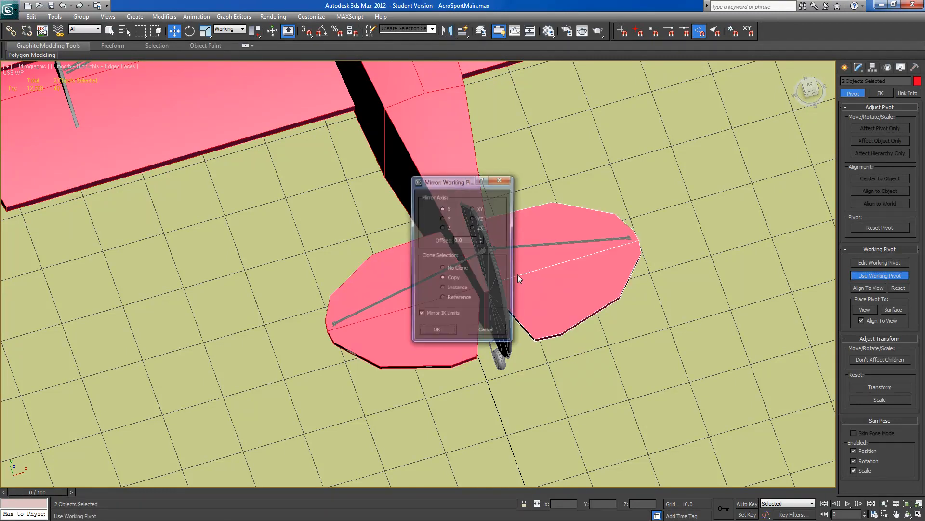
{"action": "left_click", "coordinate": [424, 332]}
{"action": "left_click", "coordinate": [880, 275]}
- Rename the mirrored elevator ~CS_COLL_RME and the mirrored stabilizer ~CS_COLL_RMHS
{"action": "left_click", "coordinate": [597, 299]}
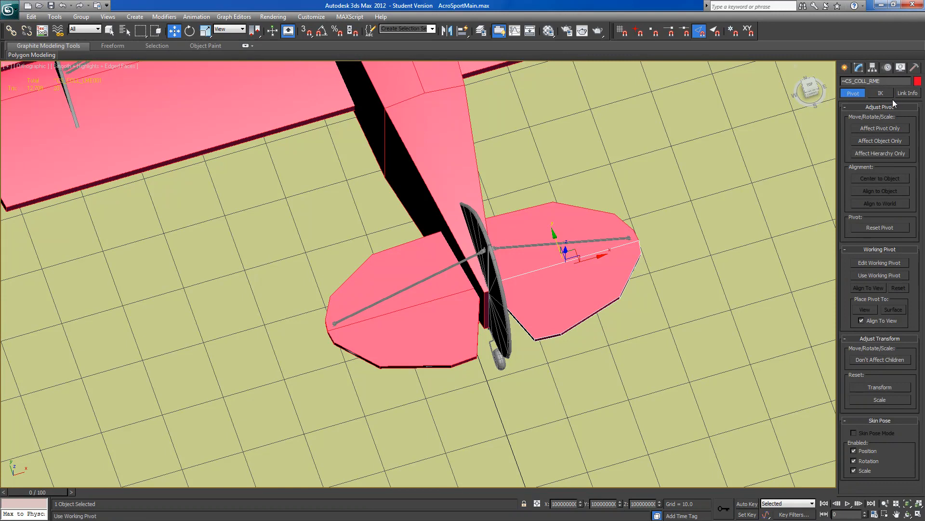
{"action": "left_click", "coordinate": [574, 210]}
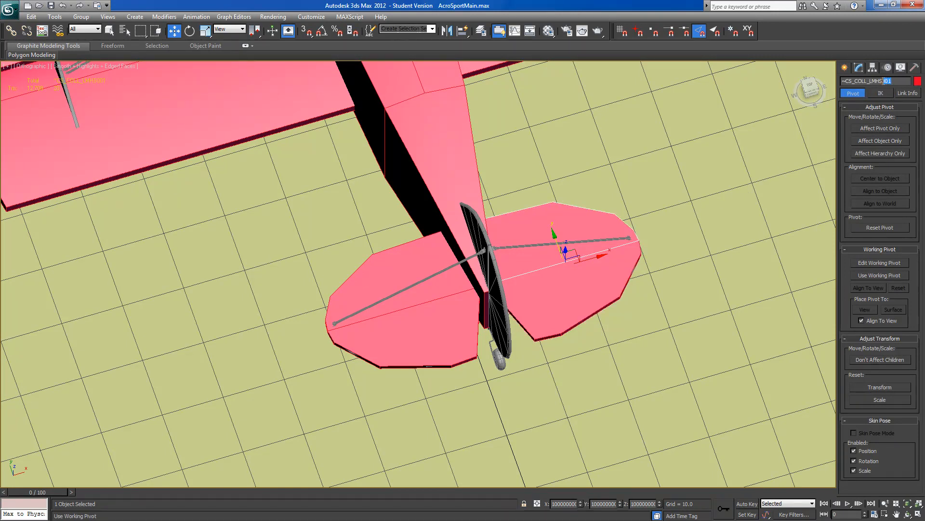
{"action": "key", "text": "BackSpace"}
{"action": "type", "text": "R"}
- Add the mirrored right stabilizer and elevator pieces to the CollisionMesh selection set
{"action": "scroll", "coordinate": [687, 214], "scroll_direction": "down", "scroll_amount": 2}
{"action": "left_click", "coordinate": [562, 278], "text": "ctrl"}
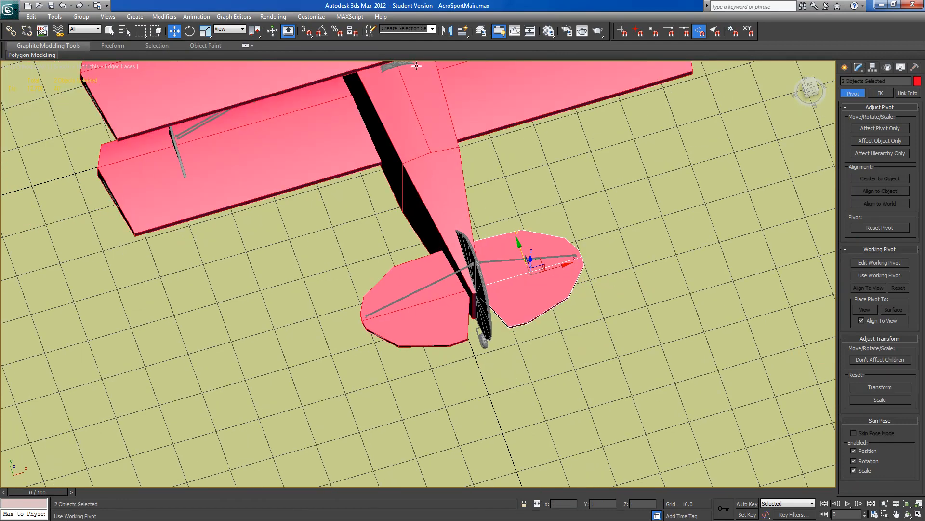
{"action": "left_click", "coordinate": [370, 31]}
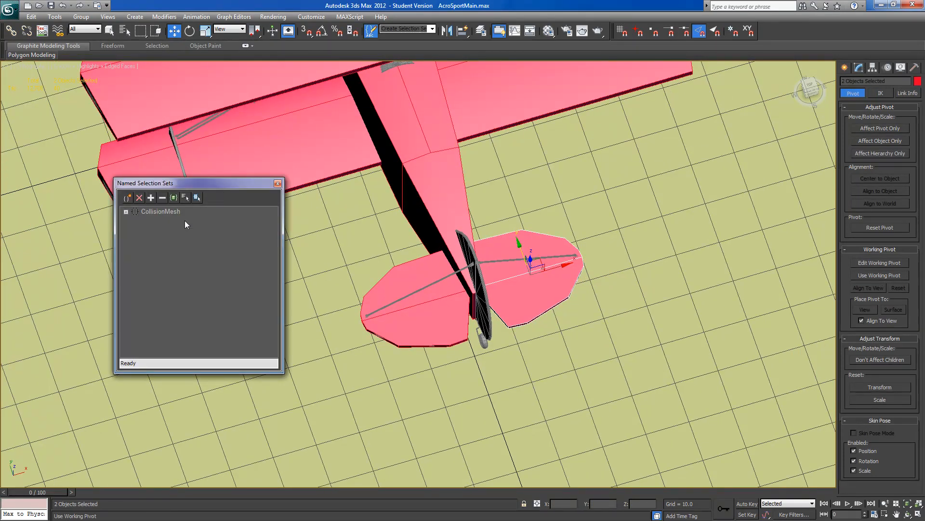
{"action": "left_click", "coordinate": [166, 213]}
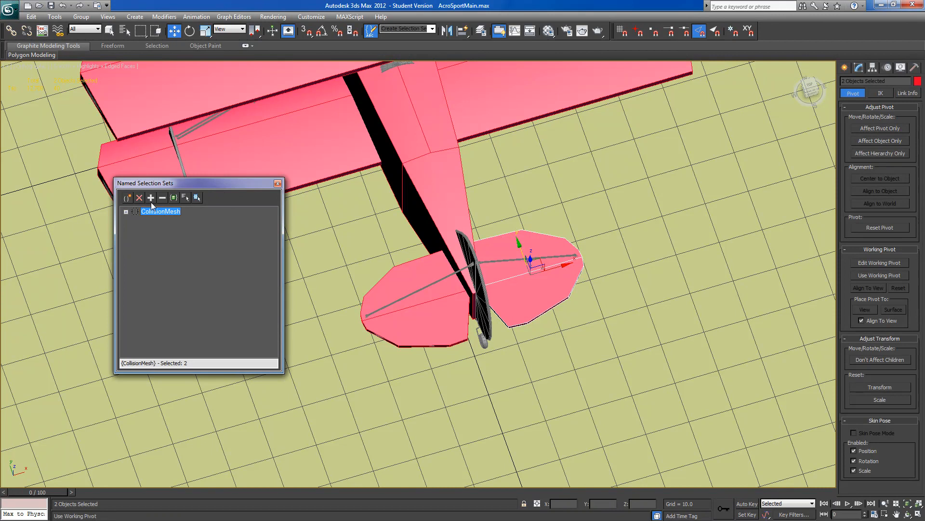
{"action": "left_click", "coordinate": [277, 183]}
- Create a box about 16.2 long, 16.0 wide and 1.1 high over the vertical stabilizer in the left view and make it see-through
{"action": "mouse_move", "coordinate": [530, 270]}
{"action": "middle_mouse_down", "text": "alt"}
{"action": "mouse_move", "coordinate": [549, 302]}
{"action": "mouse_move", "coordinate": [557, 274]}
{"action": "mouse_move", "coordinate": [547, 290]}
{"action": "middle_mouse_up", "text": "alt"}
{"action": "left_click", "coordinate": [555, 255]}
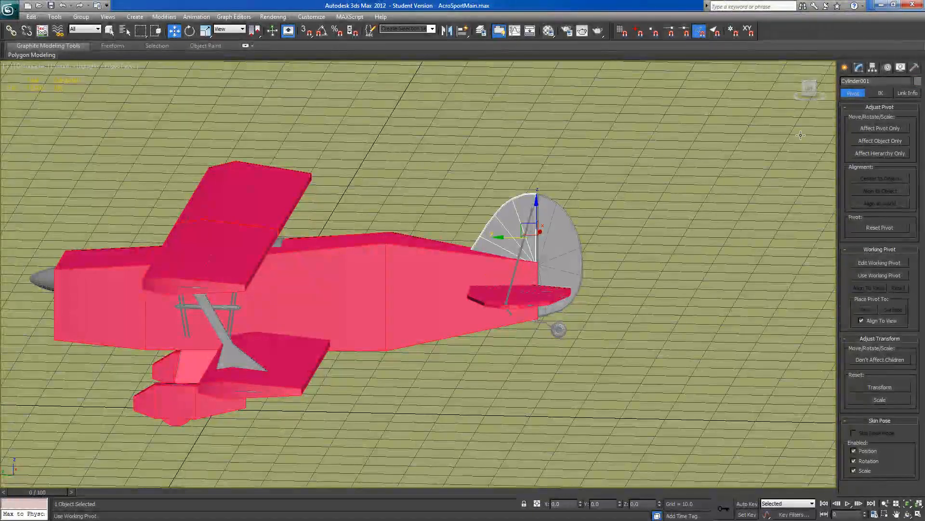
{"action": "left_click", "coordinate": [808, 86]}
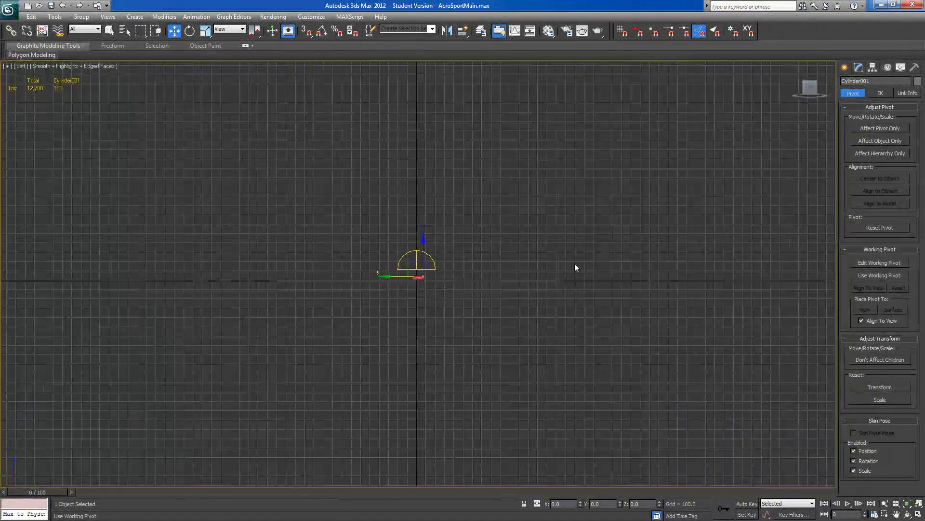
{"action": "middle_click_drag", "start_coordinate": [633, 203], "coordinate": [343, 393]}
{"action": "scroll", "coordinate": [533, 362], "scroll_direction": "up", "scroll_amount": 8}
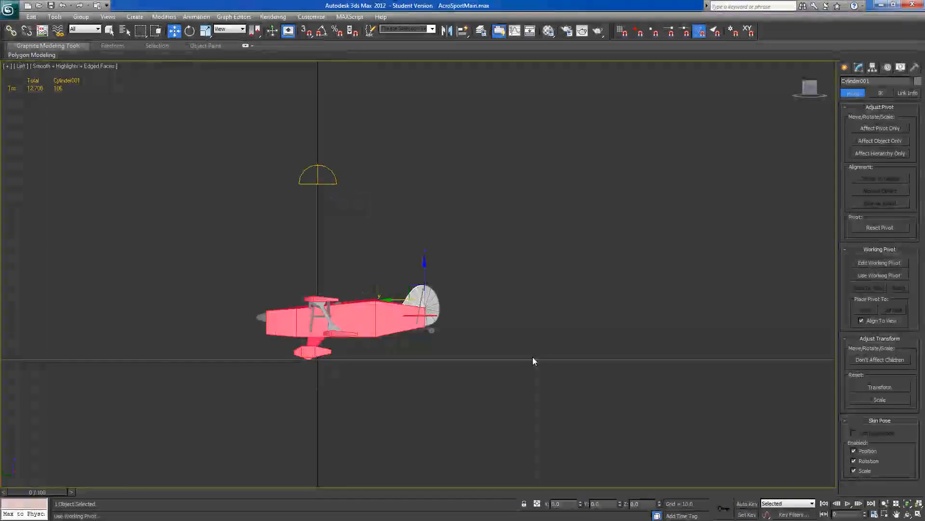
{"action": "scroll", "coordinate": [542, 254], "scroll_direction": "up", "scroll_amount": 1}
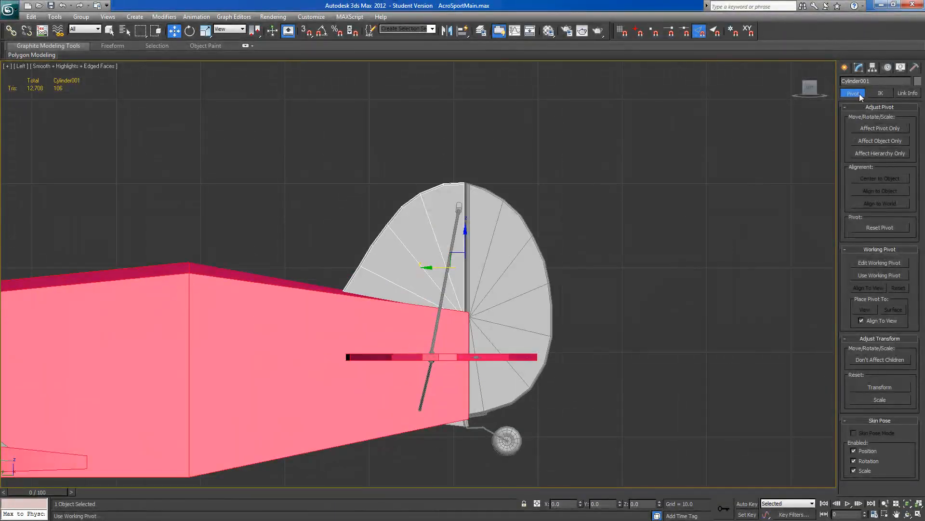
{"action": "left_click", "coordinate": [844, 67]}
{"action": "left_click", "coordinate": [861, 129]}
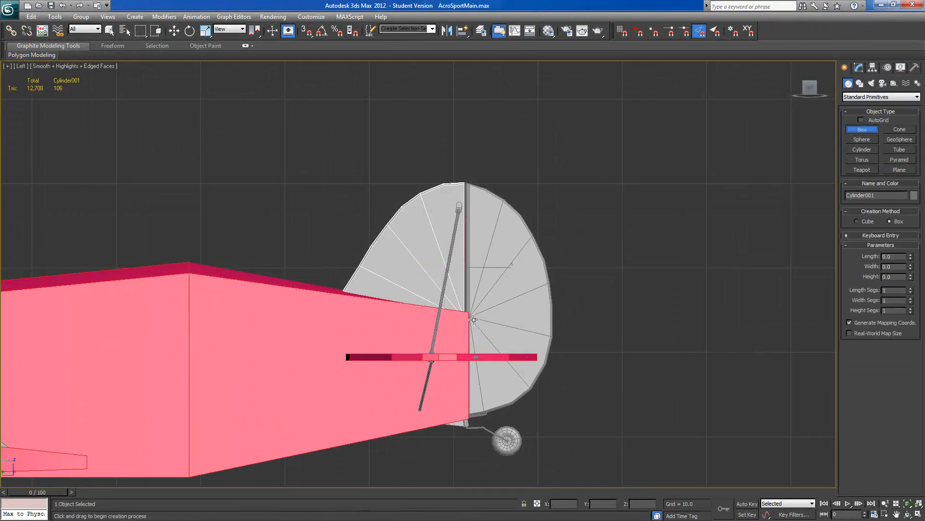
{"action": "left_click_drag", "start_coordinate": [449, 239], "coordinate": [465, 289]}
{"action": "left_click_drag", "start_coordinate": [423, 251], "coordinate": [333, 181]}
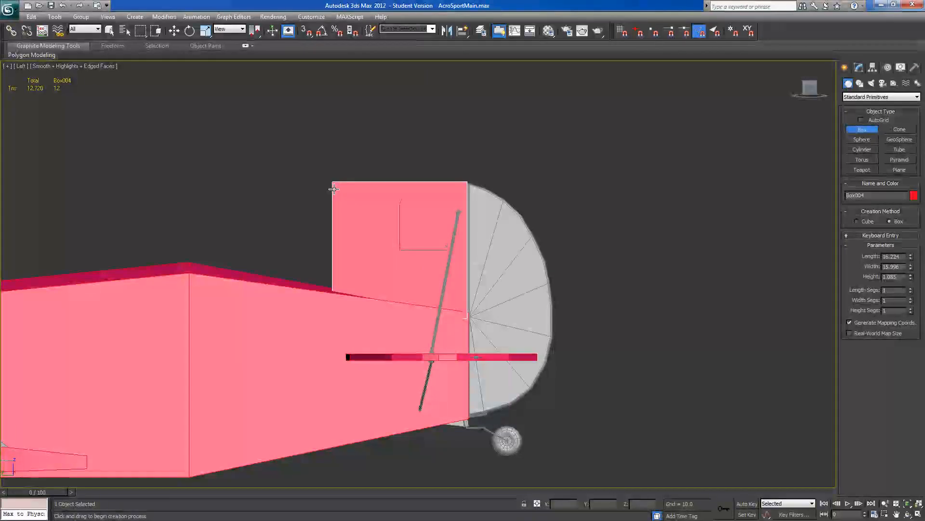
{"action": "left_click", "coordinate": [344, 208]}
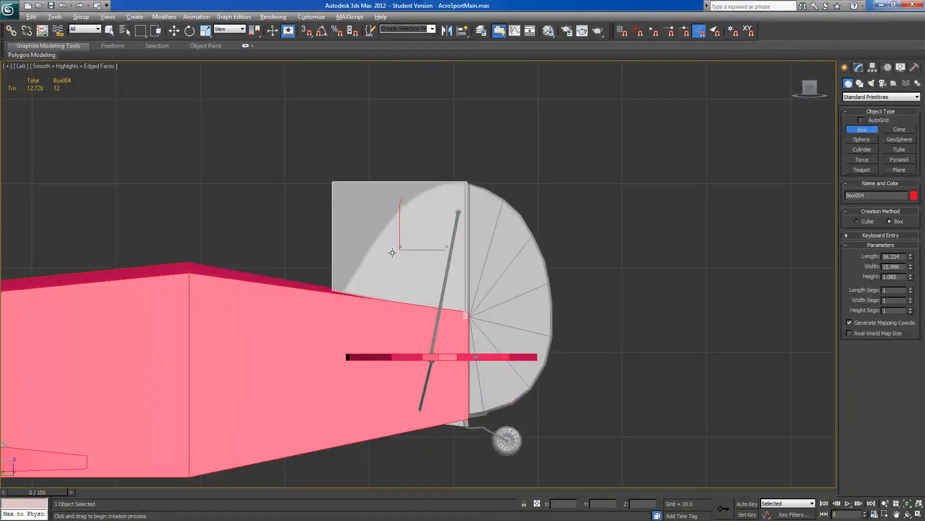
- Convert the vertical stabilizer box to an editable poly
{"action": "left_click", "coordinate": [174, 31]}
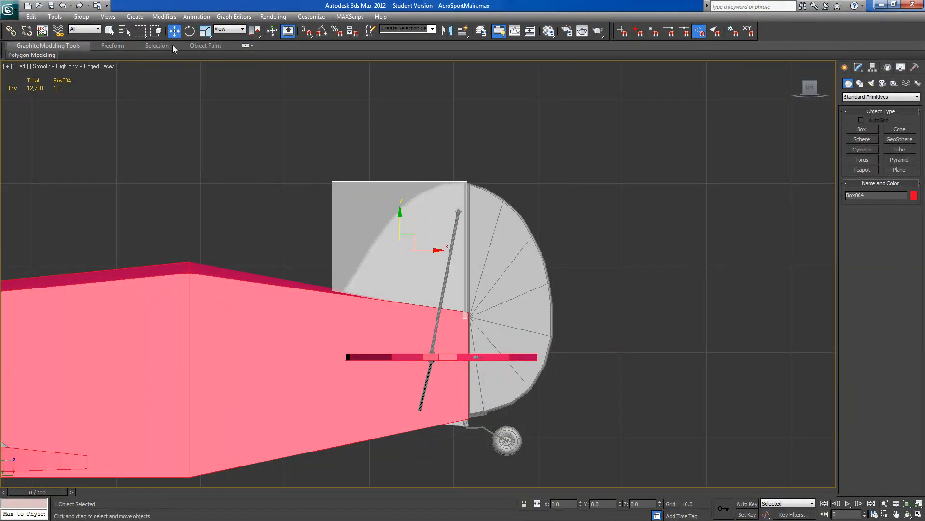
{"action": "left_click", "coordinate": [859, 68]}
{"action": "right_click", "coordinate": [857, 154]}
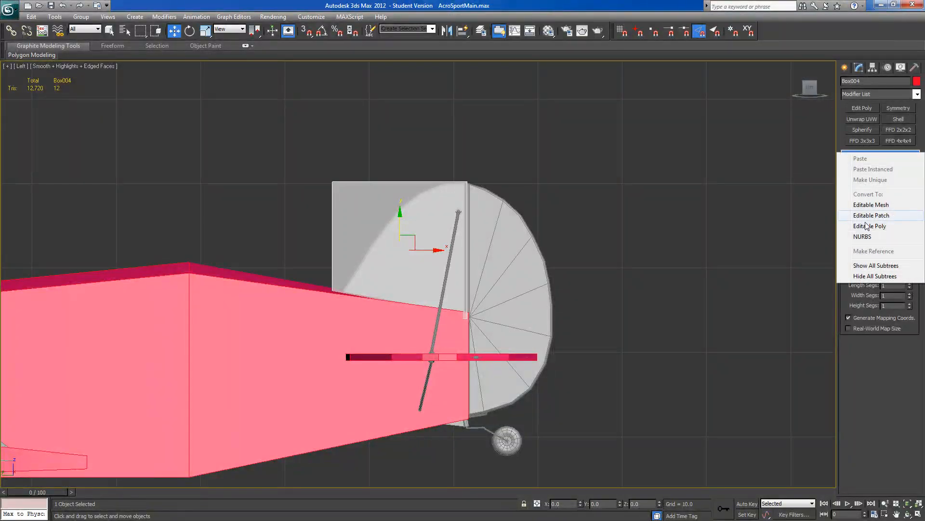
{"action": "left_click", "coordinate": [865, 226]}
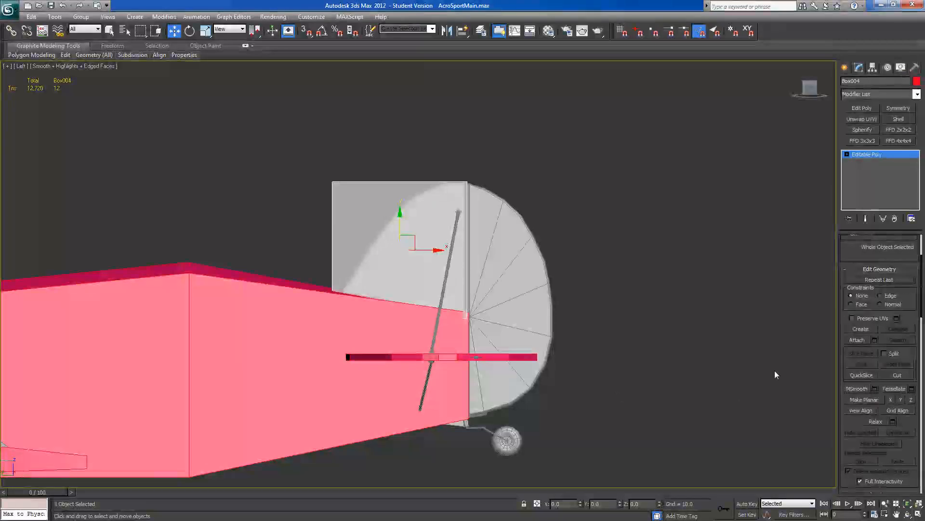
- Reposition the box's vertices in the left view to follow the hinge line, the fuselage top and the fin's sloping leading edge
{"action": "left_click", "coordinate": [847, 154]}
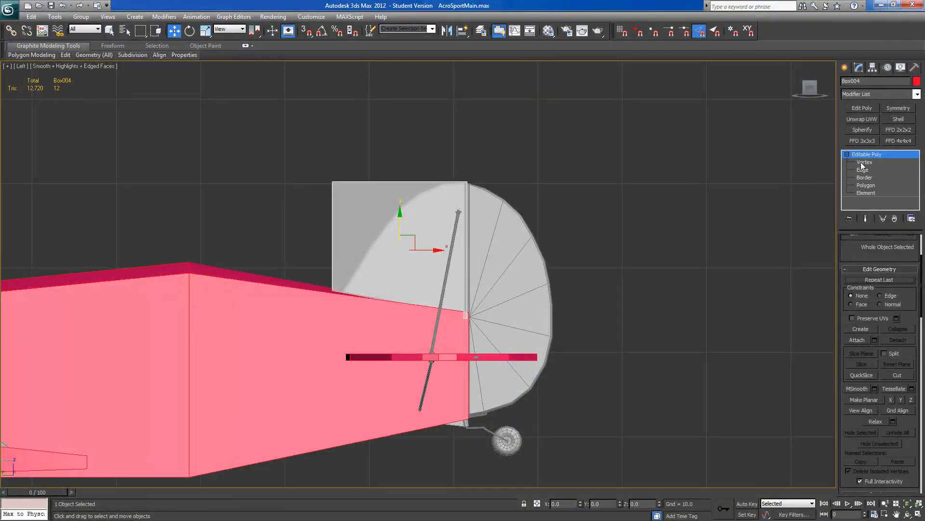
{"action": "left_click", "coordinate": [865, 162]}
{"action": "left_click_drag", "start_coordinate": [572, 138], "coordinate": [461, 378]}
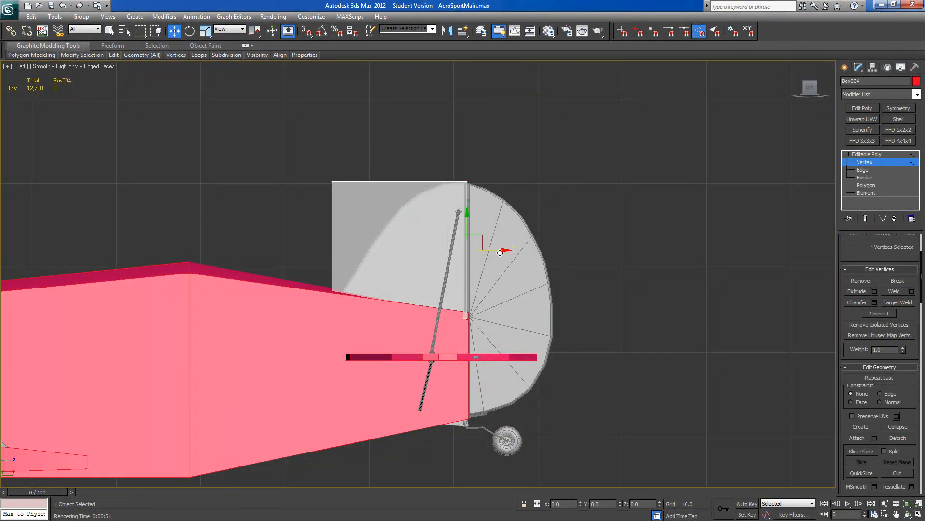
{"action": "left_click_drag", "start_coordinate": [498, 251], "coordinate": [497, 251]}
{"action": "left_click_drag", "start_coordinate": [459, 342], "coordinate": [475, 291]}
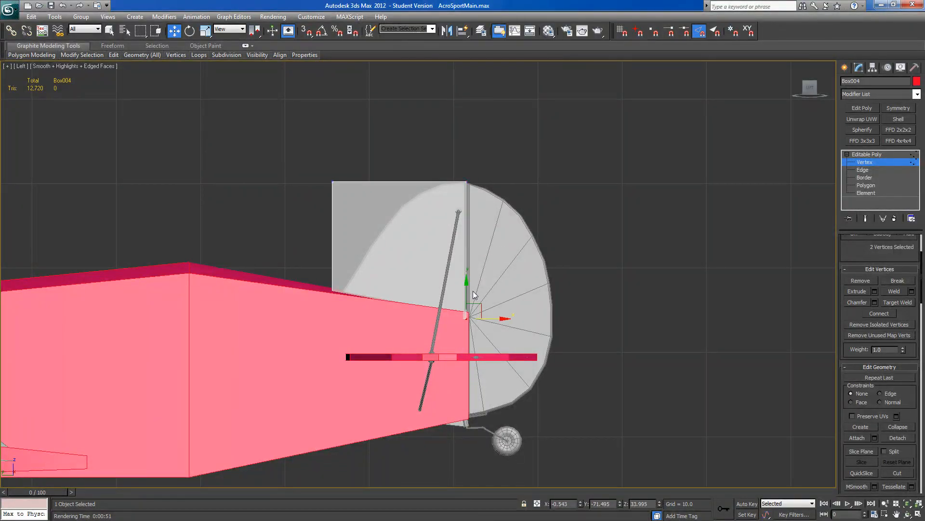
{"action": "left_click_drag", "start_coordinate": [309, 328], "coordinate": [351, 253]}
{"action": "left_click_drag", "start_coordinate": [333, 285], "coordinate": [335, 261]}
{"action": "left_click_drag", "start_coordinate": [324, 175], "coordinate": [443, 190]}
- Shift the whole vertical stabilizer box along X in the top view to about 0.411, lining it up with the fin
{"action": "middle_click_drag", "start_coordinate": [443, 193], "coordinate": [361, 283], "text": "alt"}
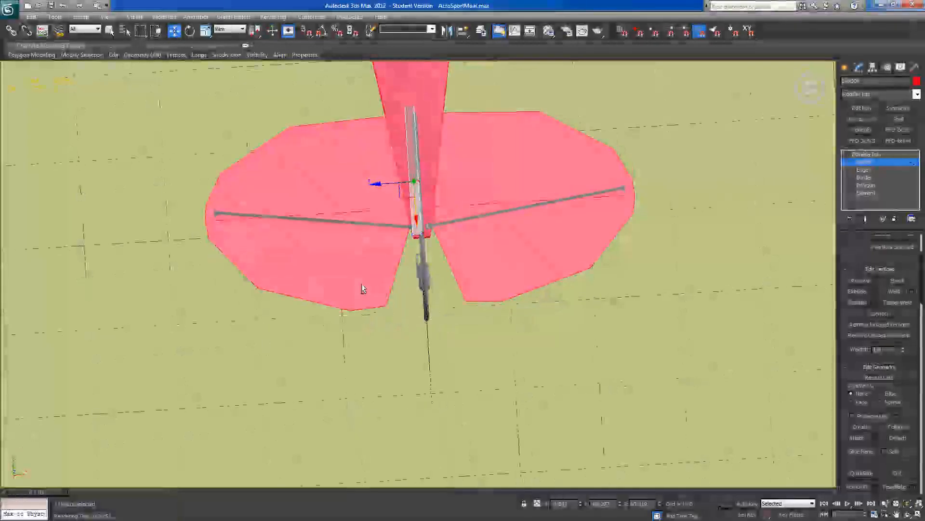
{"action": "left_click", "coordinate": [810, 89]}
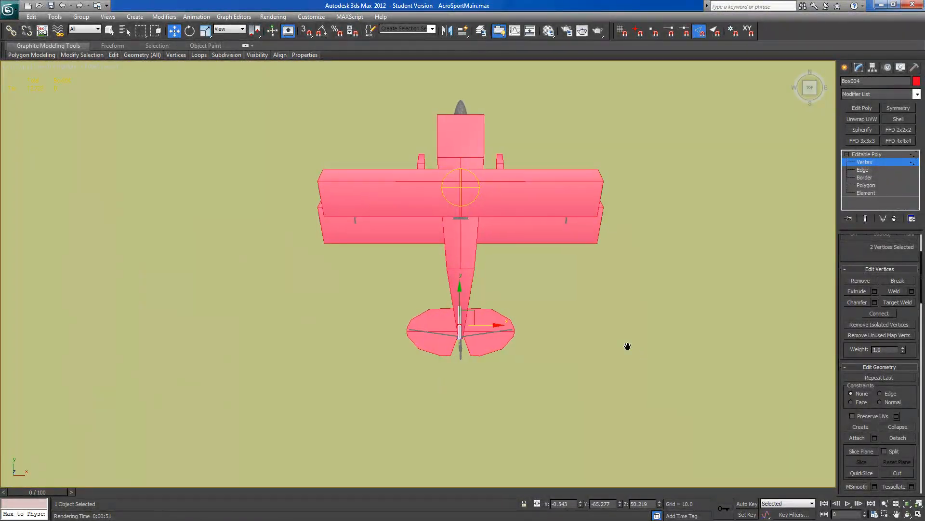
{"action": "scroll", "coordinate": [576, 324], "scroll_direction": "up", "scroll_amount": 4}
{"action": "left_click", "coordinate": [867, 155]}
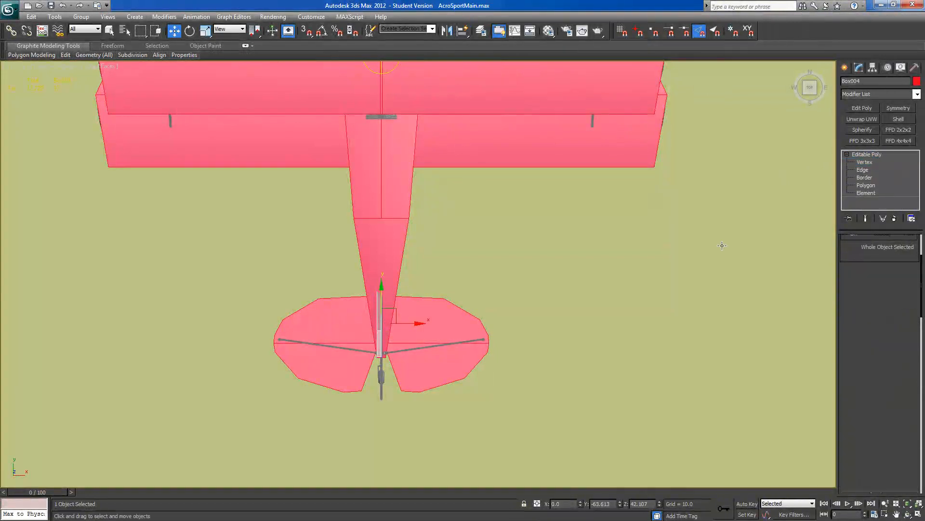
{"action": "scroll", "coordinate": [521, 323], "scroll_direction": "up", "scroll_amount": 2}
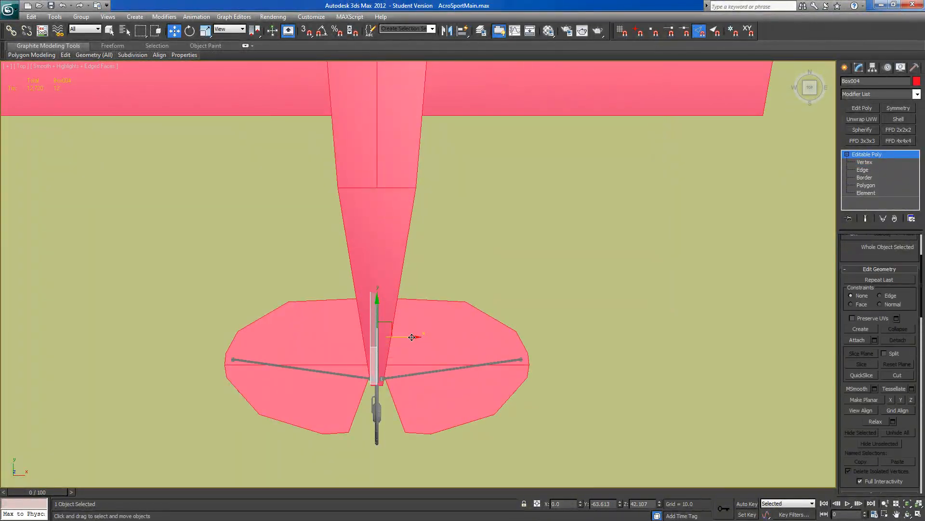
{"action": "scroll", "coordinate": [411, 337], "scroll_direction": "up", "scroll_amount": 4}
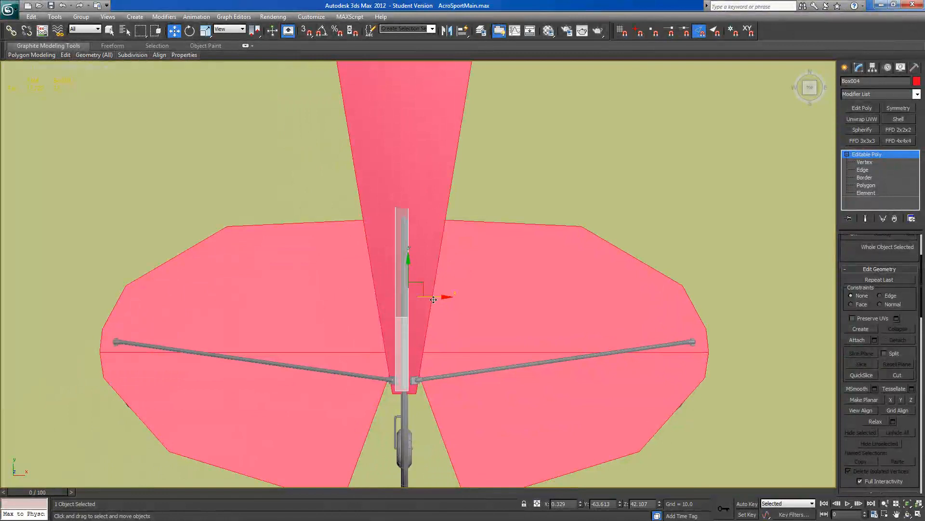
{"action": "left_click_drag", "start_coordinate": [433, 299], "coordinate": [435, 297]}
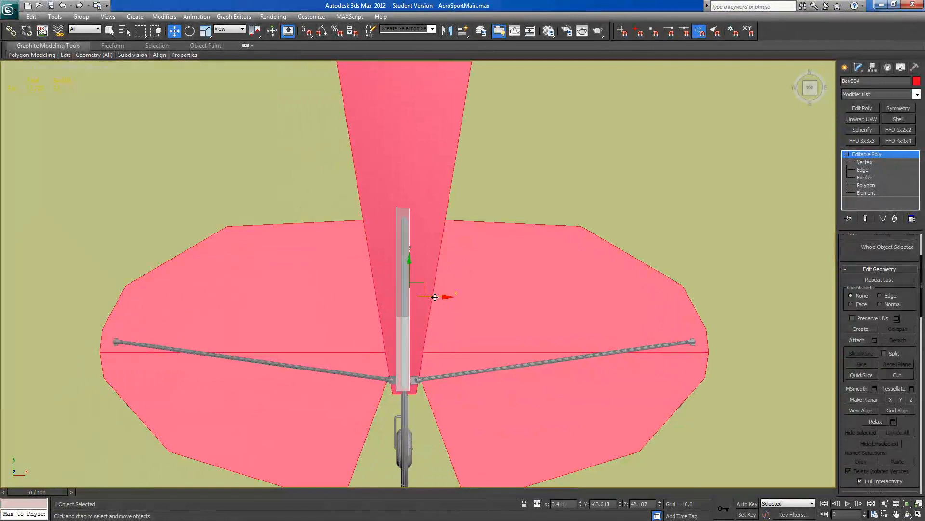
- Move the four vertices on one side of the stabilizer box inward along X to fit the fin's thickness
{"action": "left_click", "coordinate": [866, 163]}
{"action": "left_click_drag", "start_coordinate": [346, 143], "coordinate": [404, 479]}
{"action": "left_click_drag", "start_coordinate": [417, 321], "coordinate": [420, 322]}
- Turn off see-through on the vertical stabilizer box and rename it ~CS_COLL_MMVS
{"action": "middle_click_drag", "start_coordinate": [489, 307], "coordinate": [607, 268], "text": "alt"}
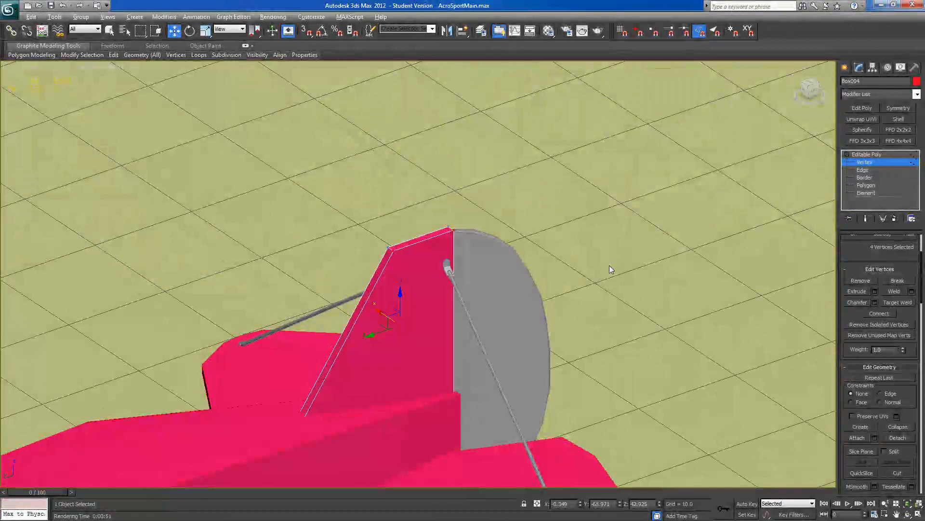
{"action": "left_click", "coordinate": [852, 82]}
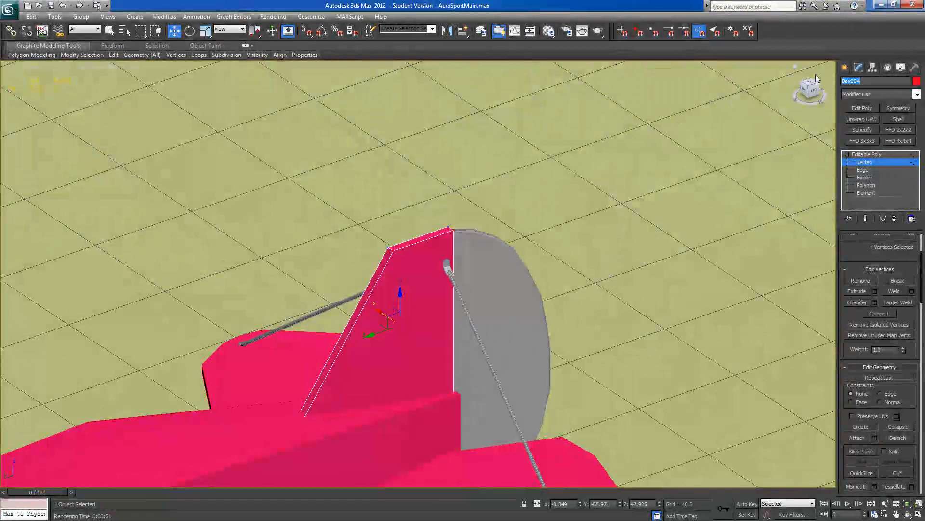
{"action": "type", "text": "~CS_COLL_"}
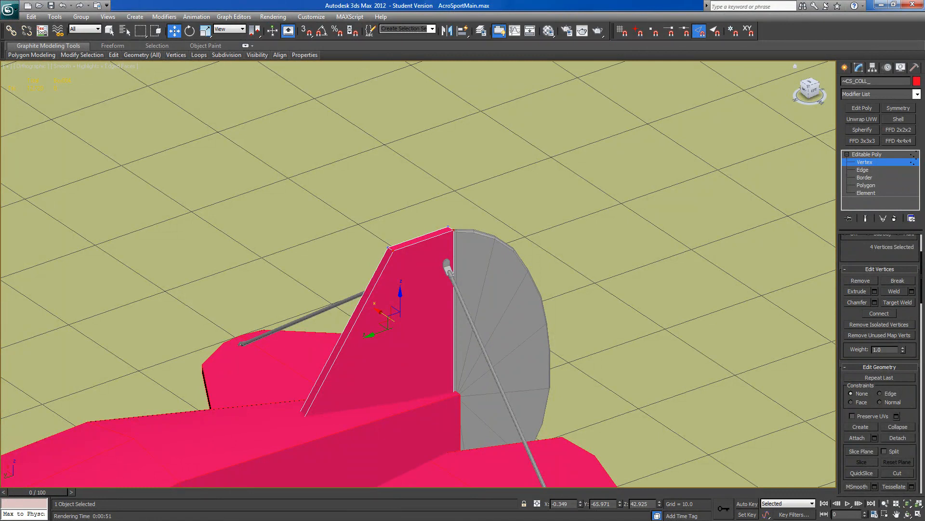
{"action": "type", "text": "MMVS"}
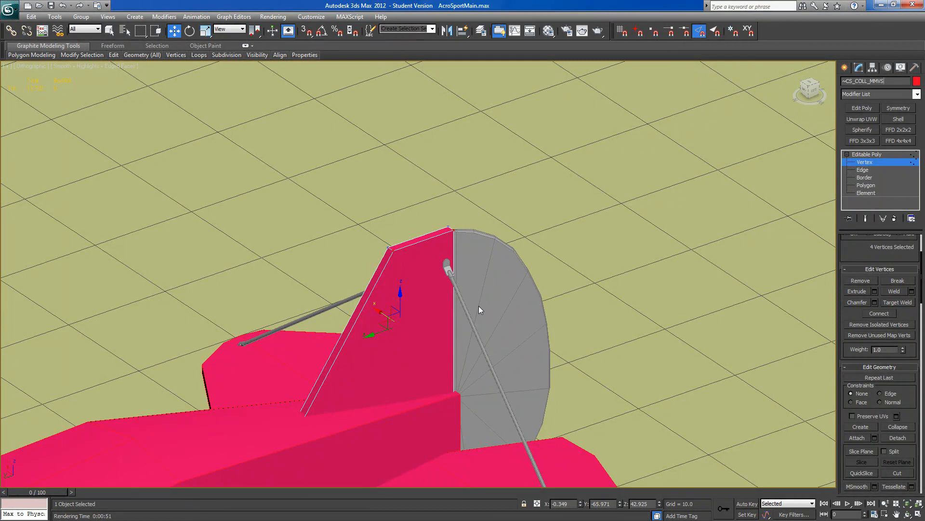
- Leave vertex editing and add ~CS_COLL_MMVS to the CollisionMesh selection set
{"action": "left_click", "coordinate": [370, 30]}
{"action": "left_click", "coordinate": [513, 162]}
{"action": "left_click", "coordinate": [887, 154]}
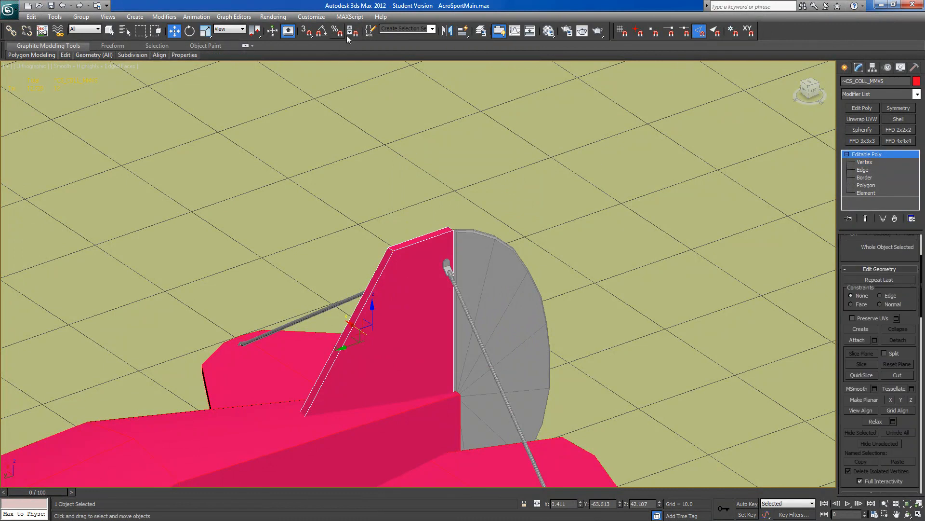
{"action": "left_click", "coordinate": [370, 30]}
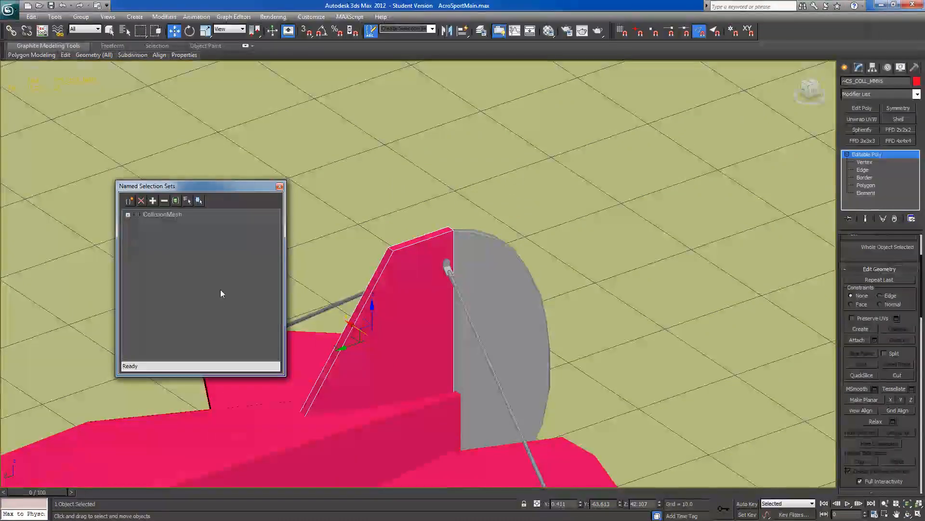
{"action": "left_click", "coordinate": [163, 212]}
{"action": "left_click", "coordinate": [280, 187]}
- Create a box about 27.7 long, 10.3 wide and 1.2 high over the rudder in the left view and make it see-through
{"action": "middle_click_drag", "start_coordinate": [434, 430], "coordinate": [459, 302], "text": "alt"}
{"action": "left_click", "coordinate": [458, 303]}
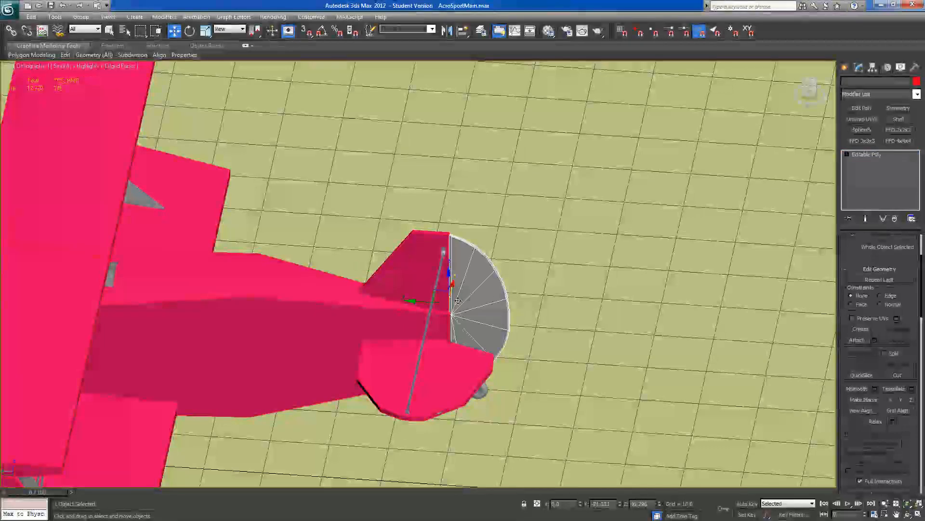
{"action": "left_click", "coordinate": [810, 93]}
{"action": "left_click", "coordinate": [844, 68]}
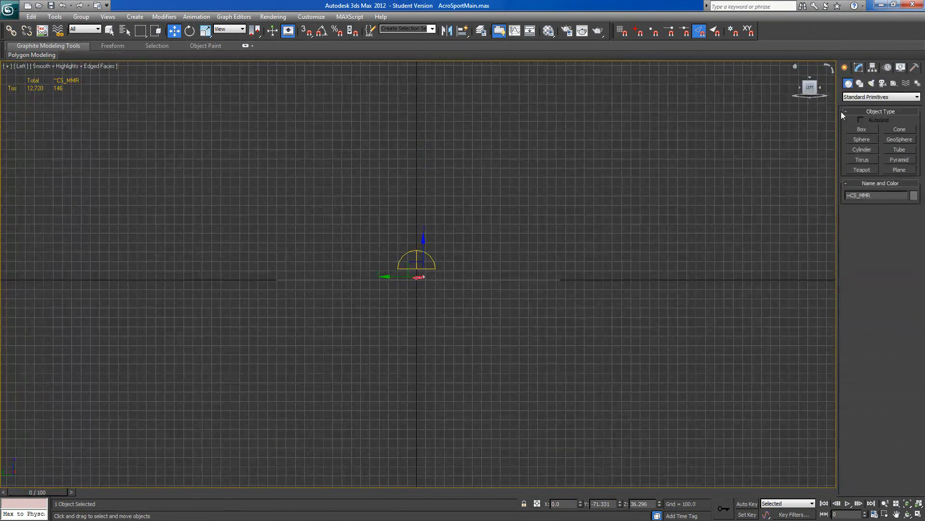
{"action": "left_click", "coordinate": [862, 129]}
{"action": "scroll", "coordinate": [538, 250], "scroll_direction": "up", "scroll_amount": 5}
{"action": "middle_click_drag", "start_coordinate": [349, 198], "coordinate": [344, 384]}
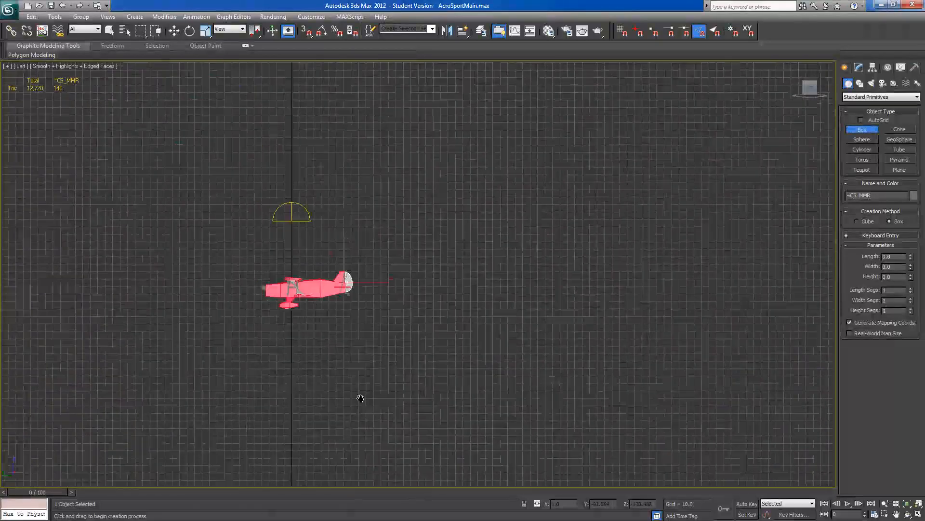
{"action": "scroll", "coordinate": [801, 456], "scroll_direction": "up", "scroll_amount": 3}
{"action": "left_click", "coordinate": [908, 504]}
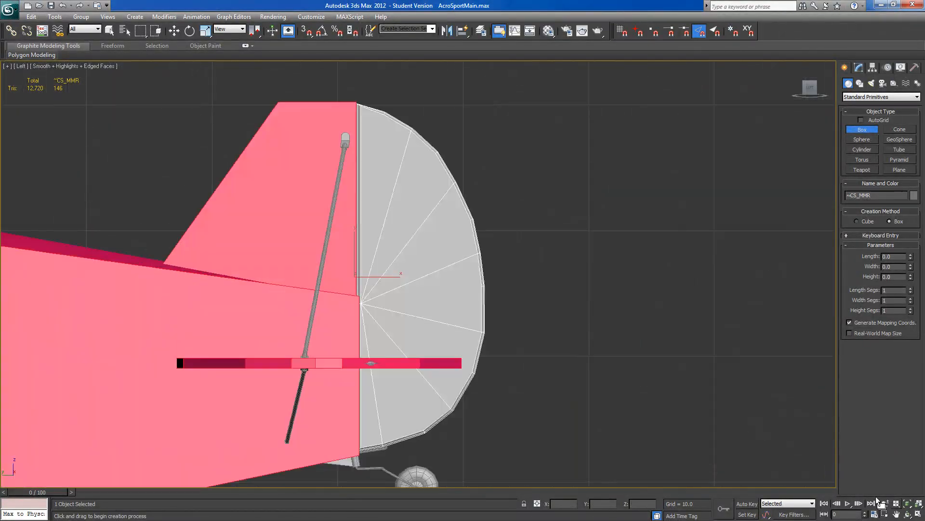
{"action": "scroll", "coordinate": [480, 350], "scroll_direction": "down", "scroll_amount": 2}
{"action": "left_click_drag", "start_coordinate": [380, 158], "coordinate": [475, 398]}
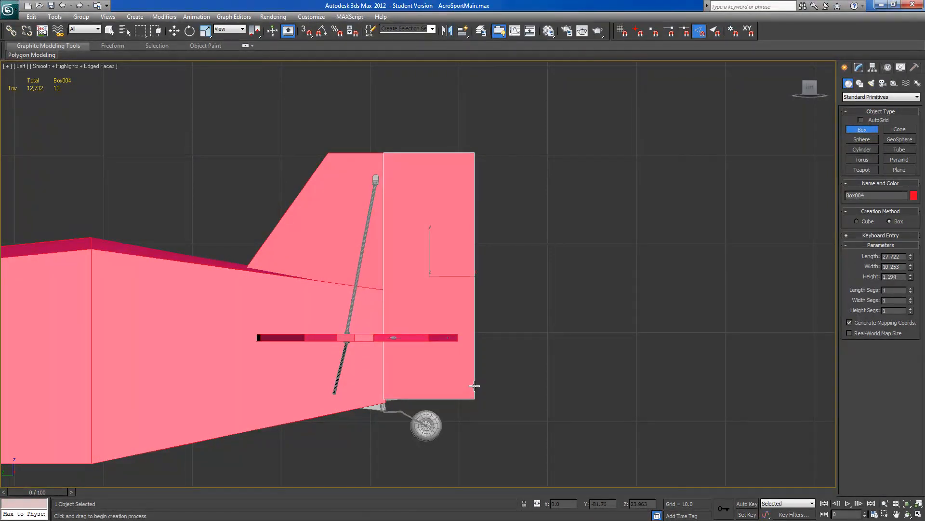
{"action": "left_click", "coordinate": [475, 386]}
{"action": "key", "text": "alt+x"}
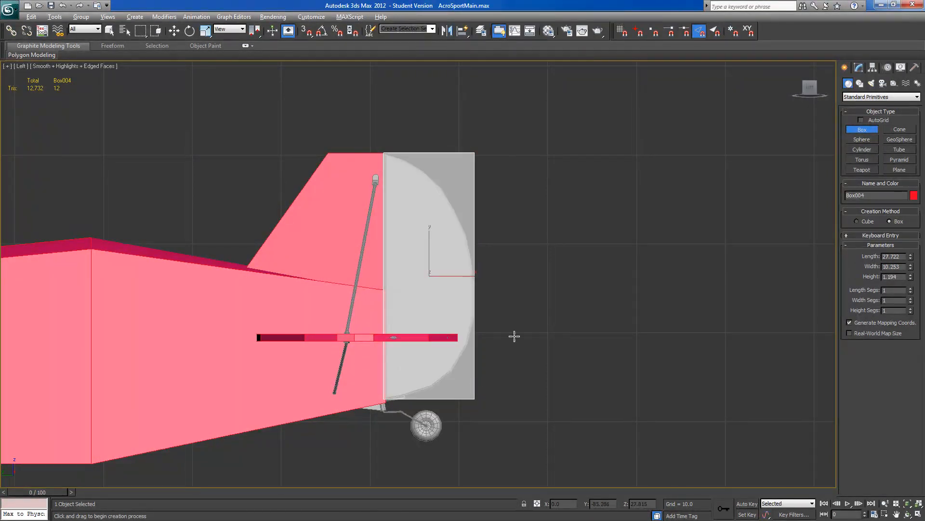
- Center the rudder box's pivot on the object and set the box's X position to 0
{"action": "left_click", "coordinate": [872, 69]}
{"action": "left_click", "coordinate": [869, 128]}
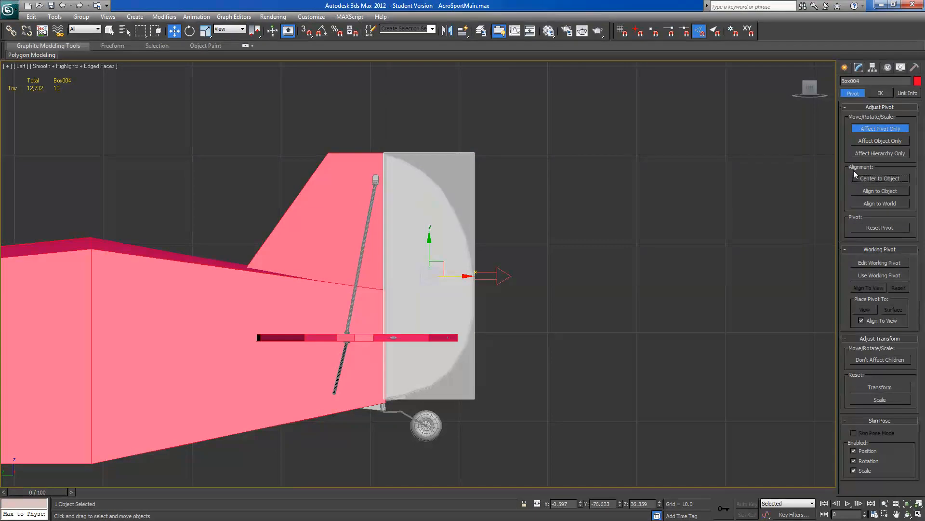
{"action": "left_click", "coordinate": [863, 131]}
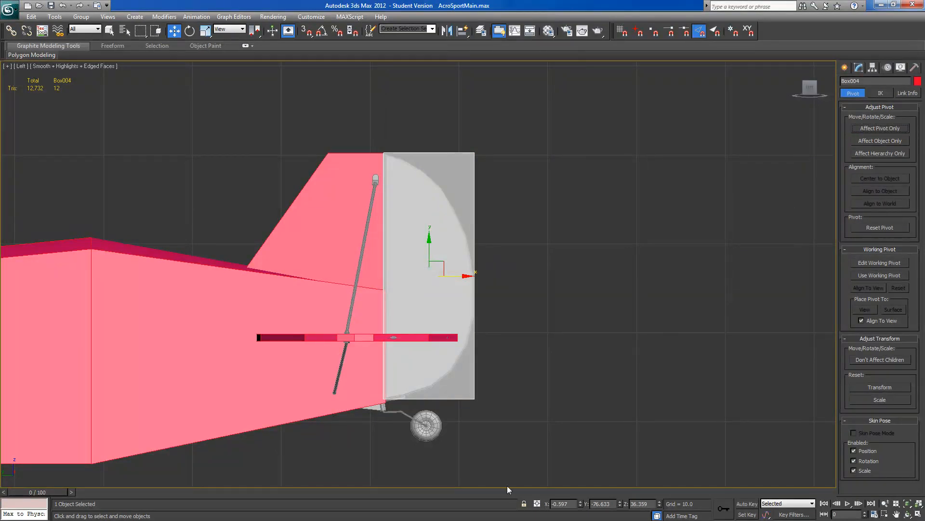
{"action": "right_click", "coordinate": [581, 505]}
{"action": "scroll", "coordinate": [506, 374], "scroll_direction": "up", "scroll_amount": 3}
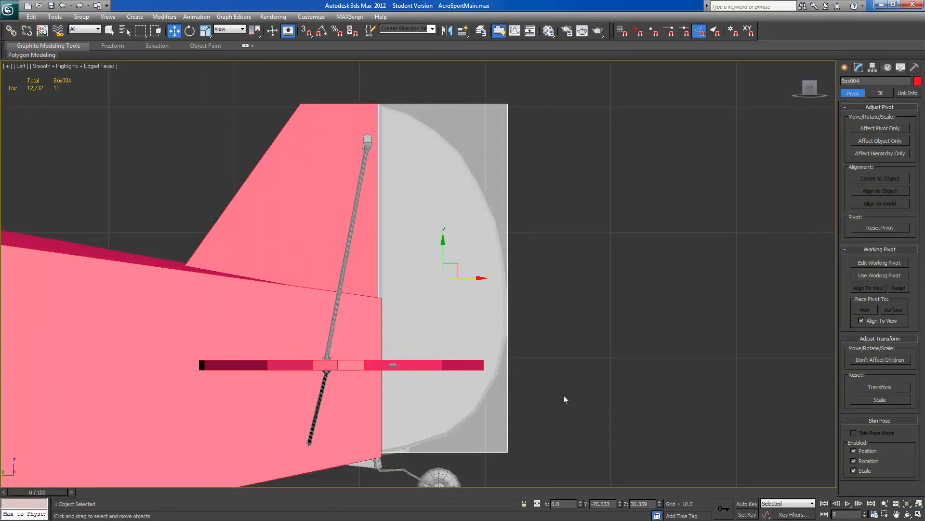
- Convert the rudder box to an Editable Poly
{"action": "left_click", "coordinate": [860, 68]}
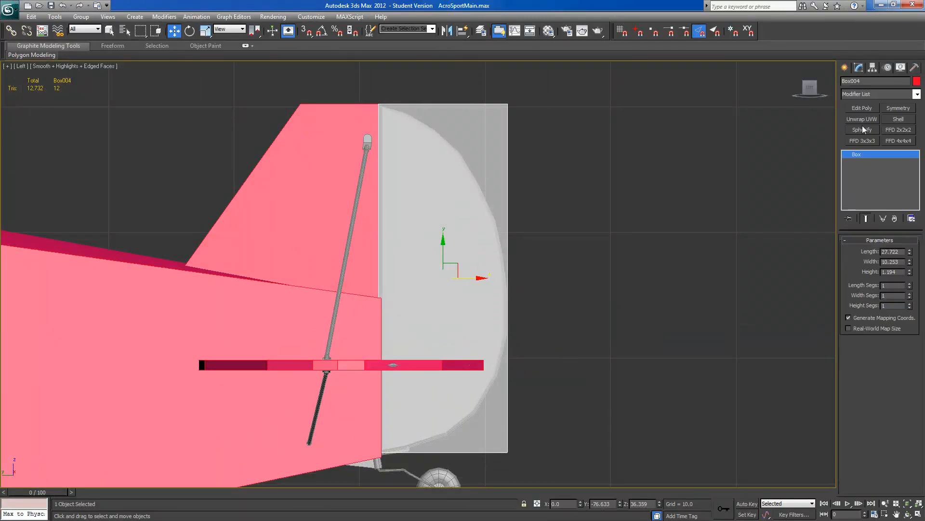
{"action": "right_click", "coordinate": [858, 160]}
{"action": "left_click", "coordinate": [860, 230]}
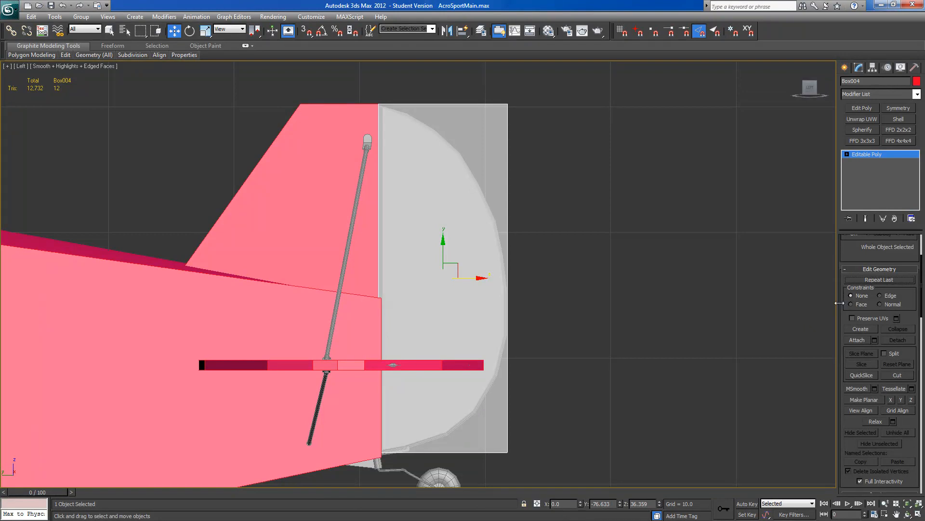
{"action": "scroll", "coordinate": [841, 302], "scroll_direction": "up", "scroll_amount": 3}
- Chamfer the rudder box's upper and lower rear edges by about 7.25 with 2 segments
{"action": "left_click", "coordinate": [867, 251]}
{"action": "left_click_drag", "start_coordinate": [556, 83], "coordinate": [487, 147]}
{"action": "left_click_drag", "start_coordinate": [485, 66], "coordinate": [525, 141]}
{"action": "left_click_drag", "start_coordinate": [493, 474], "coordinate": [531, 432]}
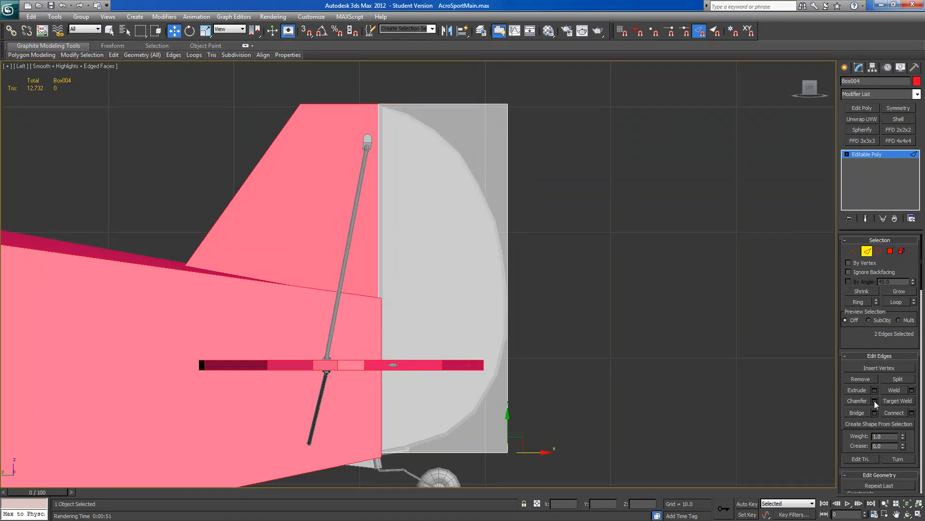
{"action": "left_click", "coordinate": [912, 413]}
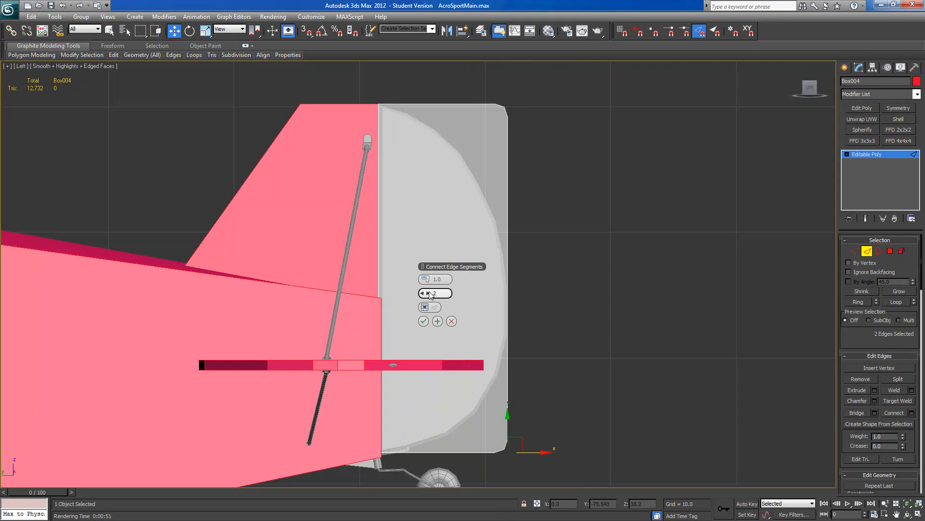
{"action": "left_click_drag", "start_coordinate": [425, 279], "coordinate": [505, 297]}
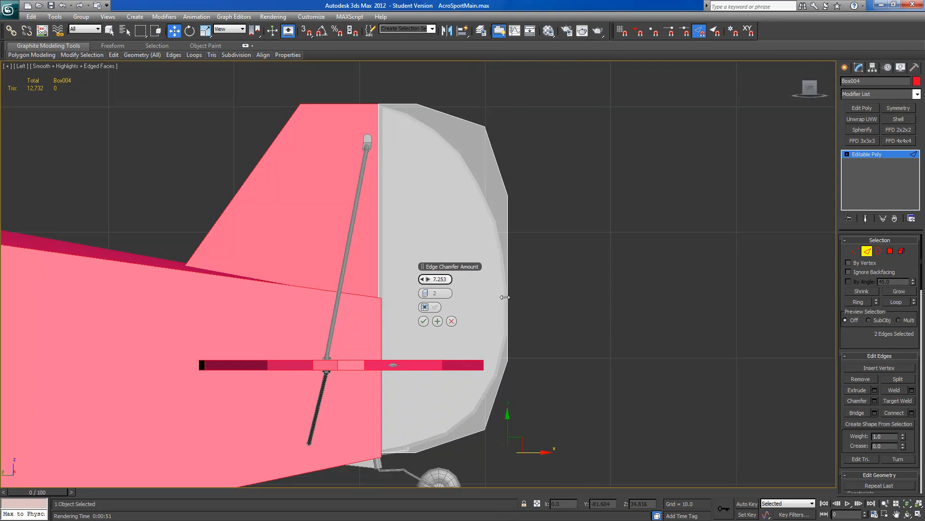
{"action": "left_click", "coordinate": [423, 321]}
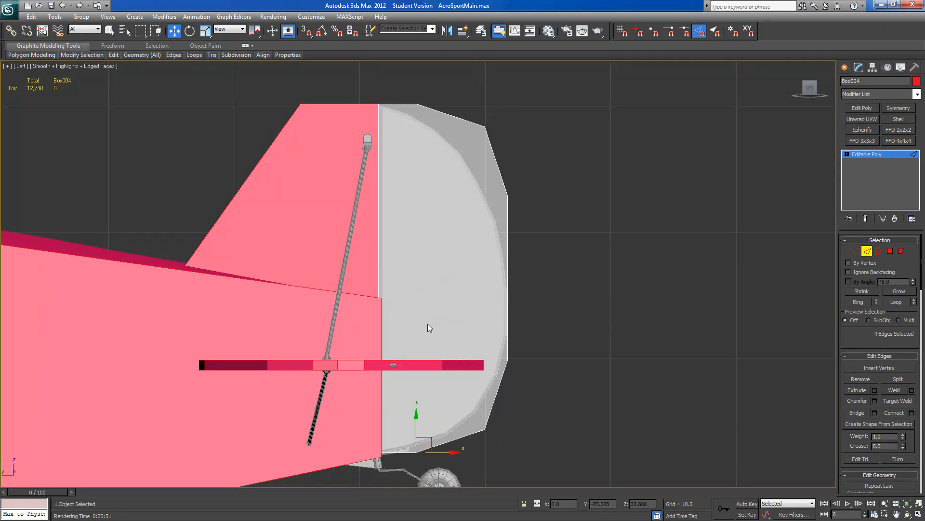
- Move the chamfered vertices of the rudder box so its outline follows the rudder's curved rear edge
{"action": "left_click", "coordinate": [855, 251]}
{"action": "left_click_drag", "start_coordinate": [413, 88], "coordinate": [435, 126]}
{"action": "left_click_drag", "start_coordinate": [434, 91], "coordinate": [501, 155]}
{"action": "left_click_drag", "start_coordinate": [504, 116], "coordinate": [504, 386]}
{"action": "left_click_drag", "start_coordinate": [522, 348], "coordinate": [525, 315]}
{"action": "left_click_drag", "start_coordinate": [479, 444], "coordinate": [501, 379]}
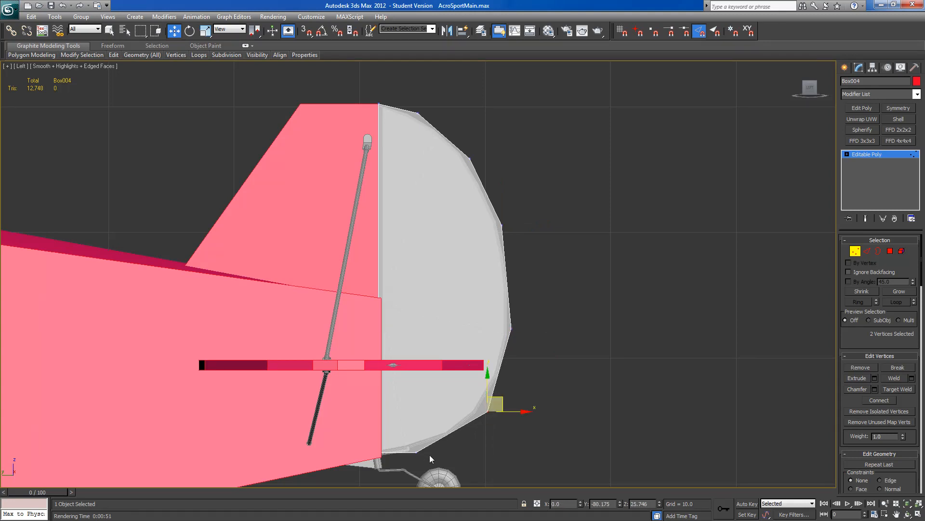
- Leave vertex editing and scale the rudder box along its thickness to fit the rudder
{"action": "scroll", "coordinate": [479, 423], "scroll_direction": "down", "scroll_amount": 3}
{"action": "middle_click_drag", "start_coordinate": [540, 384], "coordinate": [450, 452], "text": "alt"}
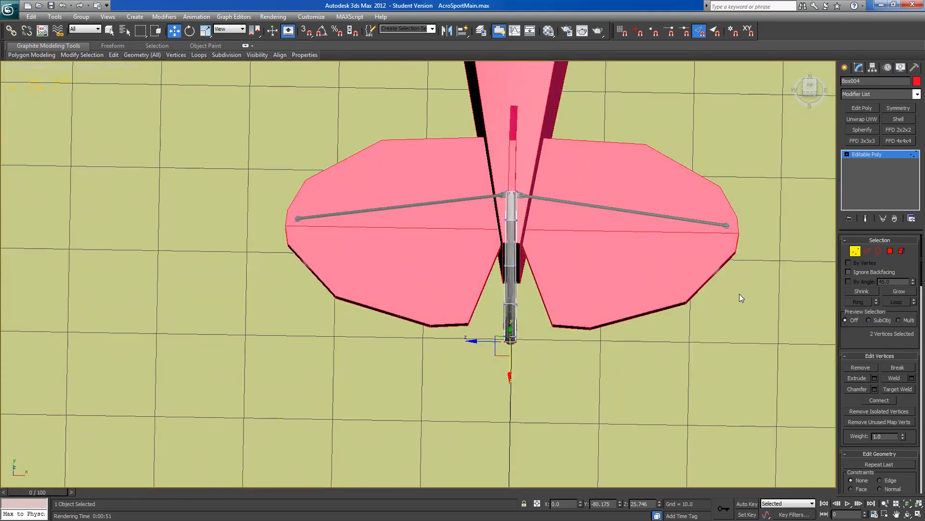
{"action": "left_click", "coordinate": [855, 251]}
{"action": "left_click", "coordinate": [205, 32]}
{"action": "left_click_drag", "start_coordinate": [558, 278], "coordinate": [542, 279]}
- Rename the rudder box ~CS_COLL_MMVR and turn off its see-through display
{"action": "middle_click_drag", "start_coordinate": [550, 280], "coordinate": [623, 207], "text": "alt"}
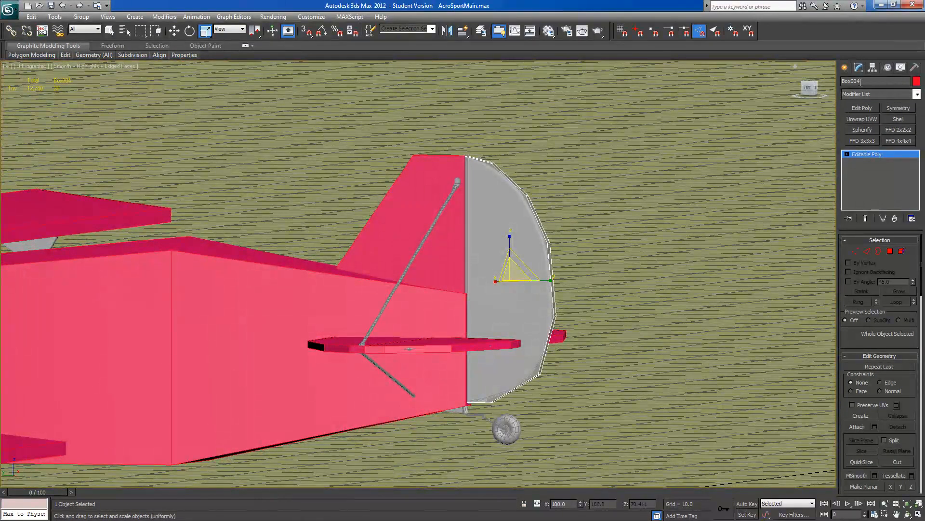
{"action": "type", "text": "~CS_COLL_MMVR"}
{"action": "key", "text": "alt+x"}
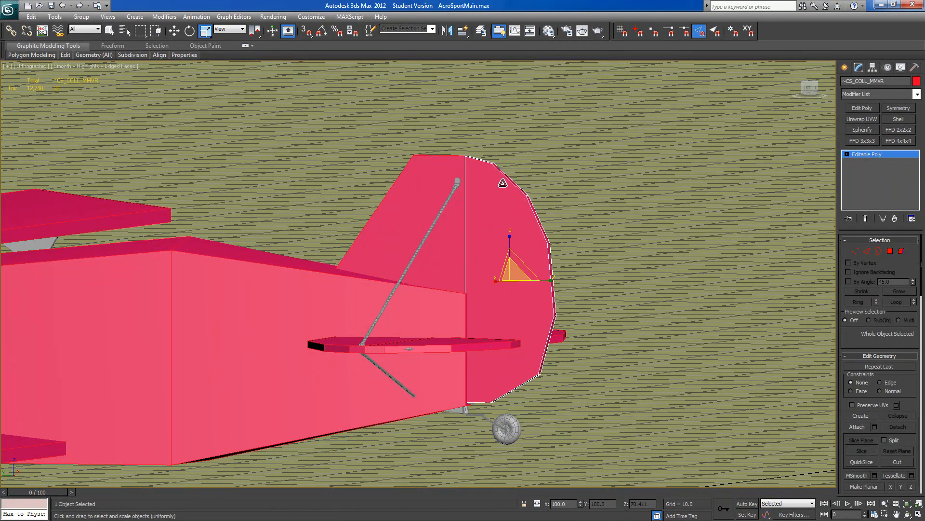
- Add ~CS_COLL_MMVR to the CollisionMesh selection set
{"action": "left_click", "coordinate": [370, 33]}
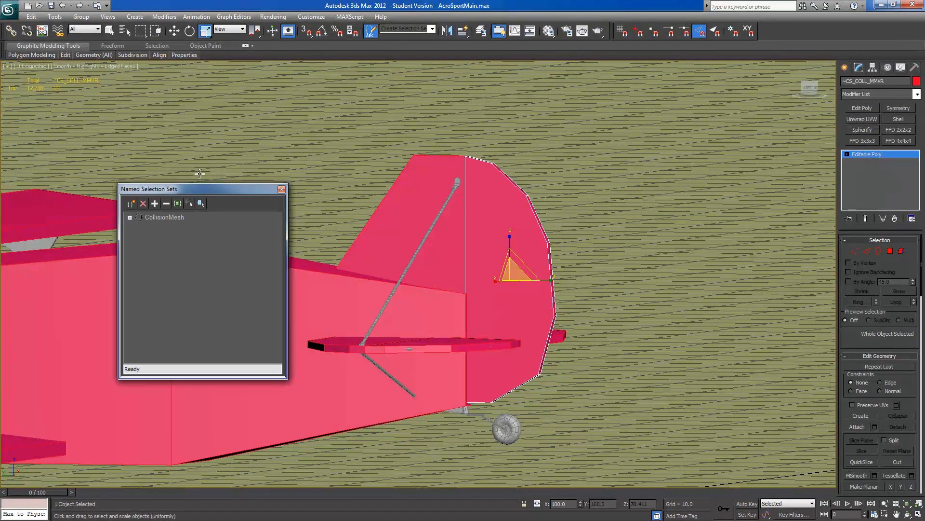
{"action": "left_click", "coordinate": [155, 217]}
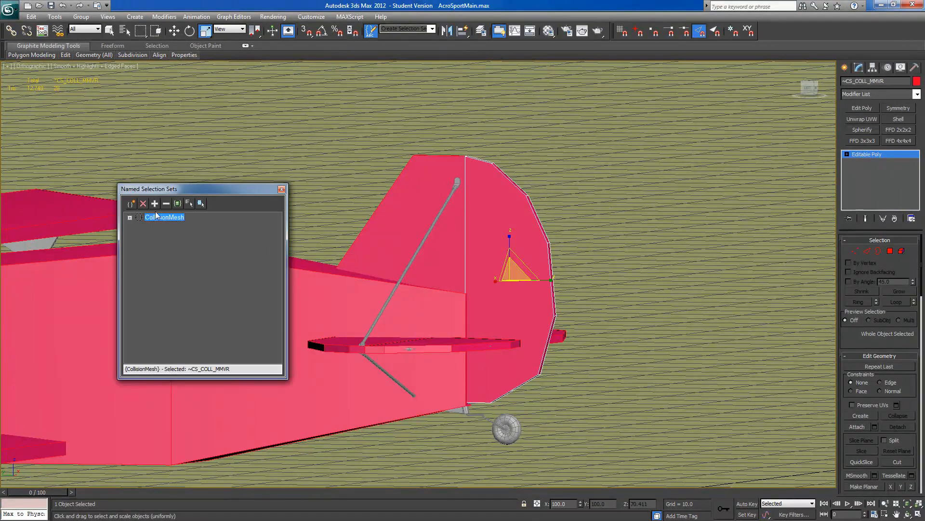
{"action": "left_click", "coordinate": [281, 189]}
- Copy the ~CS_COLL_LW wheel cylinder toward the tail and name the copy ~CS_COLL_SW
{"action": "scroll", "coordinate": [660, 338], "scroll_direction": "down", "scroll_amount": 3}
{"action": "middle_click_drag", "start_coordinate": [660, 339], "coordinate": [617, 323], "text": "alt"}
{"action": "middle_click_drag", "start_coordinate": [252, 389], "coordinate": [373, 307]}
{"action": "left_click", "coordinate": [173, 385]}
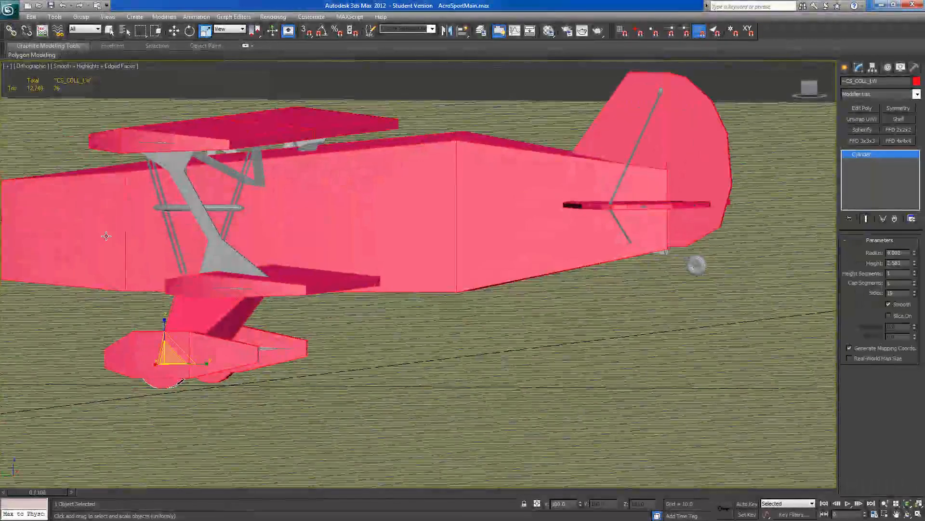
{"action": "left_click", "coordinate": [174, 31]}
{"action": "left_click_drag", "start_coordinate": [138, 364], "coordinate": [541, 367], "text": "shift"}
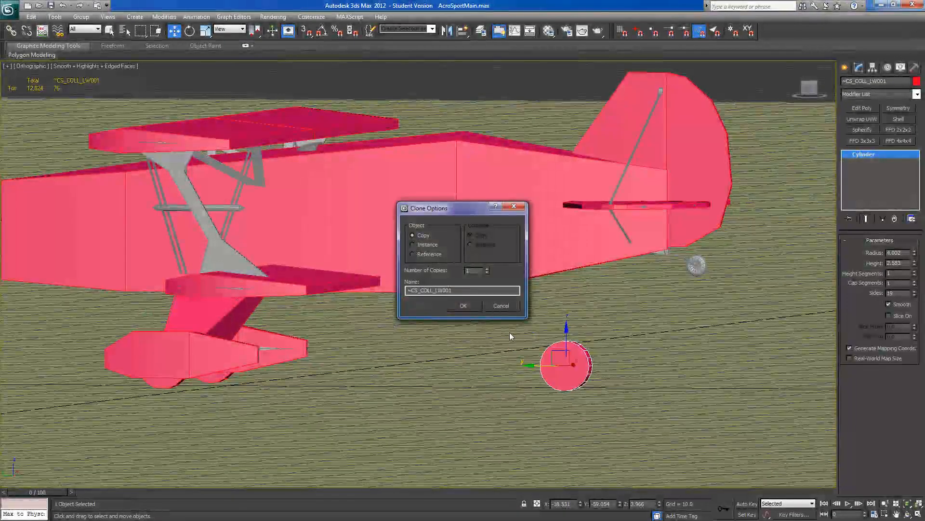
{"action": "left_click_drag", "start_coordinate": [453, 290], "coordinate": [447, 290]}
{"action": "type", "text": "SW"}
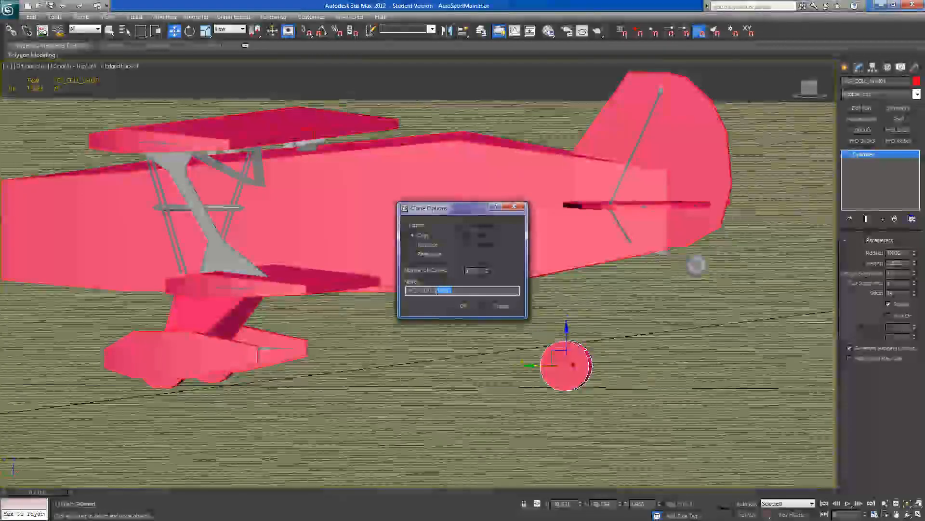
{"action": "left_click", "coordinate": [460, 305]}
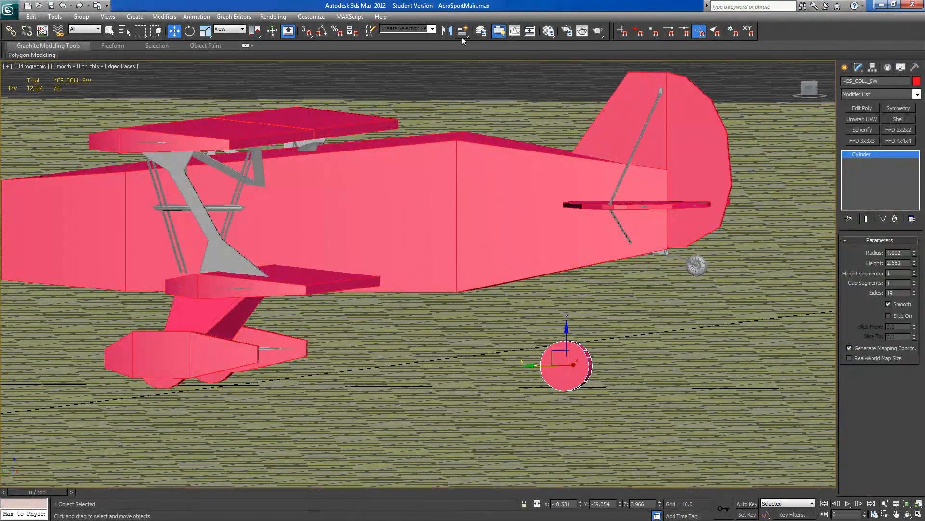
- Align ~CS_COLL_SW with the tail wheel and scale its diameter down to about 44%
{"action": "left_click_drag", "start_coordinate": [570, 390], "coordinate": [699, 292]}
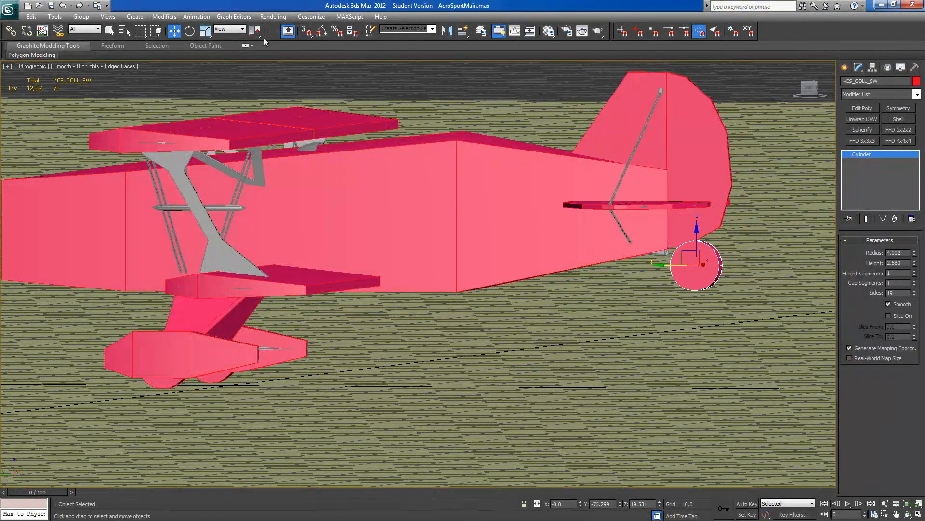
{"action": "left_click", "coordinate": [205, 30]}
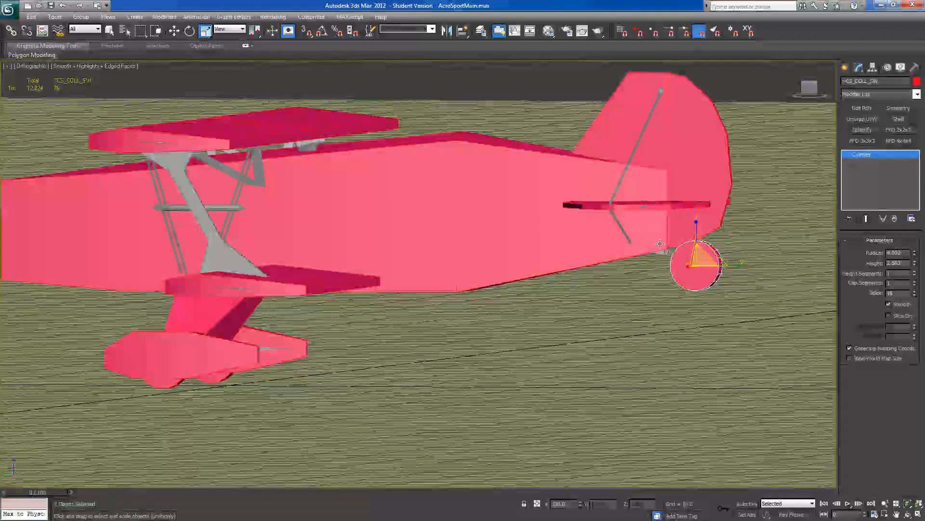
{"action": "left_click_drag", "start_coordinate": [701, 251], "coordinate": [685, 291]}
{"action": "scroll", "coordinate": [685, 290], "scroll_direction": "down", "scroll_amount": 2}
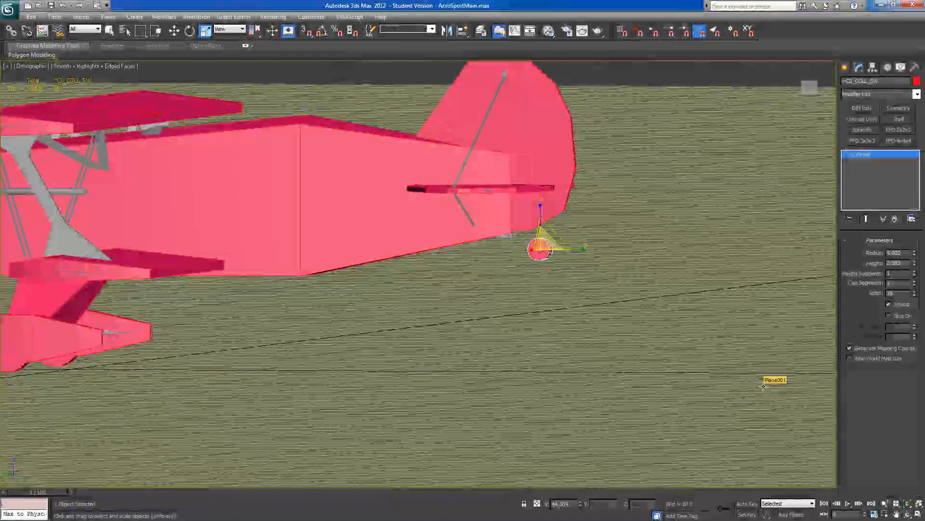
- Refine the scale of ~CS_COLL_SW to about 45% in diameter and 51% in width so it encloses the tail wheel
{"action": "key", "text": "p"}
{"action": "middle_click_drag", "start_coordinate": [709, 376], "coordinate": [708, 376]}
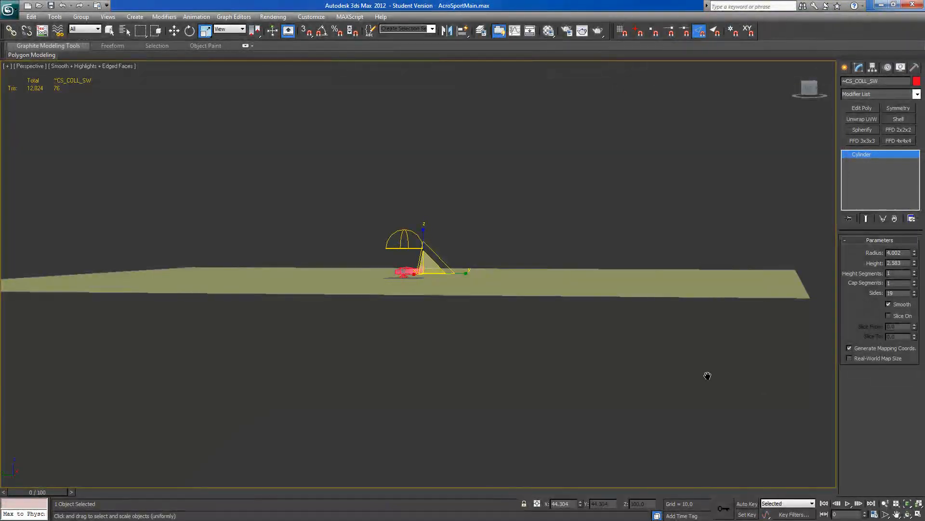
{"action": "left_click", "coordinate": [919, 504]}
{"action": "middle_click_drag", "start_coordinate": [502, 336], "coordinate": [516, 334], "text": "alt"}
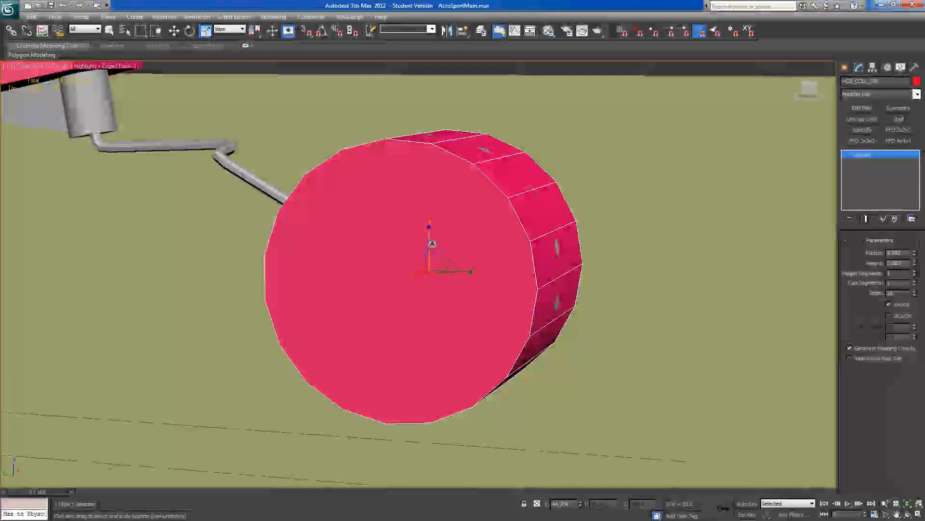
{"action": "middle_click_drag", "start_coordinate": [423, 276], "coordinate": [386, 272], "text": "alt"}
{"action": "left_click_drag", "start_coordinate": [387, 272], "coordinate": [417, 281]}
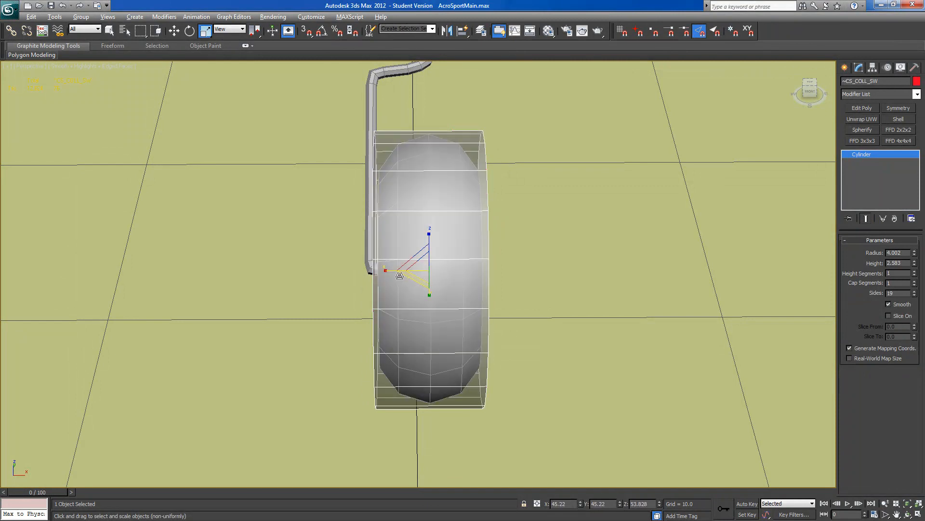
{"action": "middle_click_drag", "start_coordinate": [405, 276], "coordinate": [480, 252], "text": "alt"}
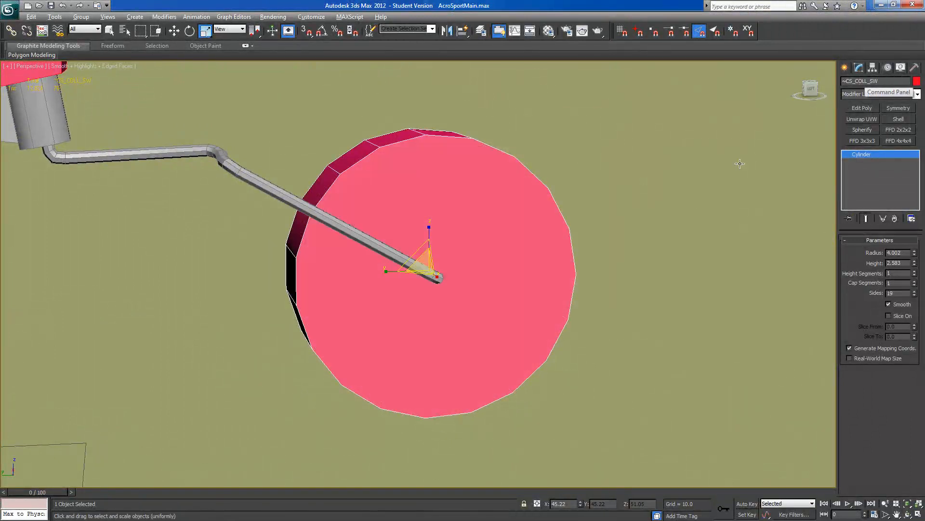
- Add the ~CS_COLL_SW cylinder to the CollisionMesh selection set
{"action": "middle_click_drag", "start_coordinate": [568, 225], "coordinate": [634, 272]}
{"action": "scroll", "coordinate": [627, 265], "scroll_direction": "down", "scroll_amount": 2}
{"action": "left_click", "coordinate": [371, 30]}
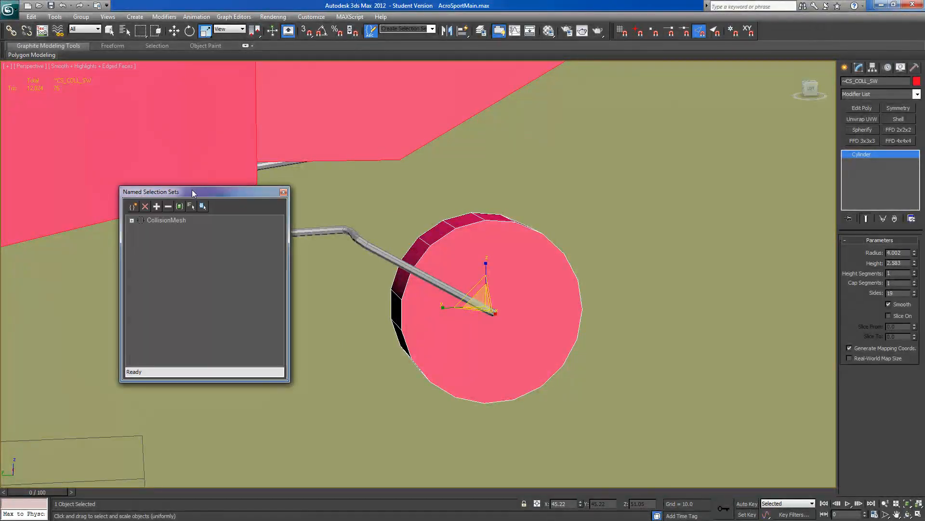
{"action": "left_click", "coordinate": [160, 221]}
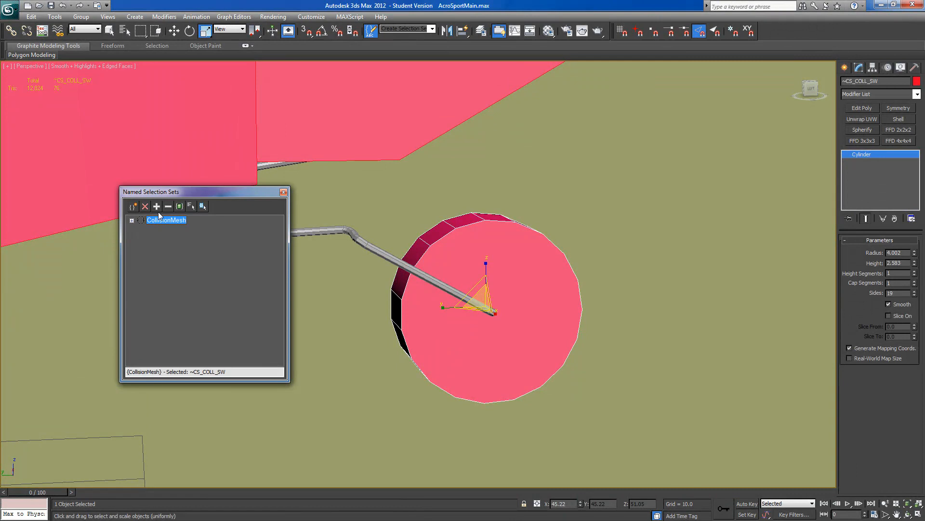
{"action": "left_click", "coordinate": [283, 193]}
- Select all collision objects through the CollisionMesh selection set and hide them
{"action": "scroll", "coordinate": [482, 279], "scroll_direction": "down", "scroll_amount": 8}
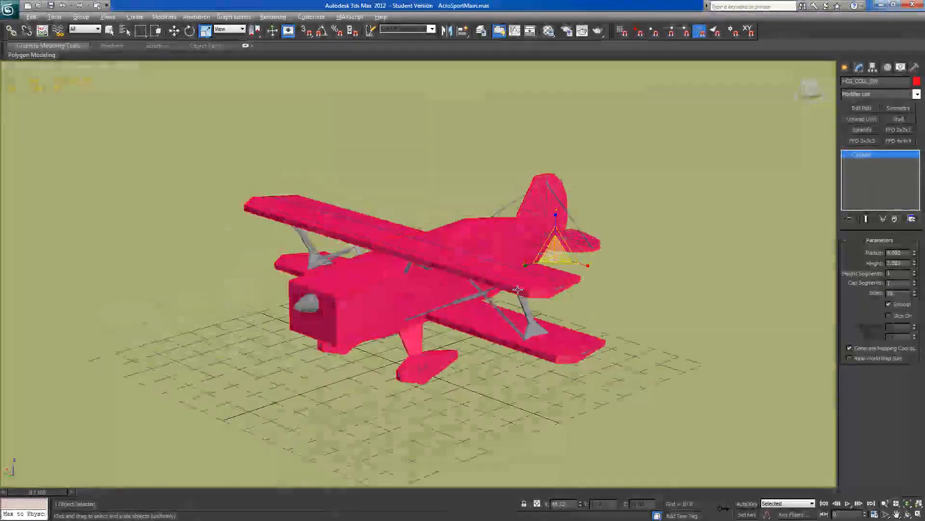
{"action": "middle_click_drag", "start_coordinate": [463, 217], "coordinate": [448, 161], "text": "alt"}
{"action": "left_click", "coordinate": [432, 29]}
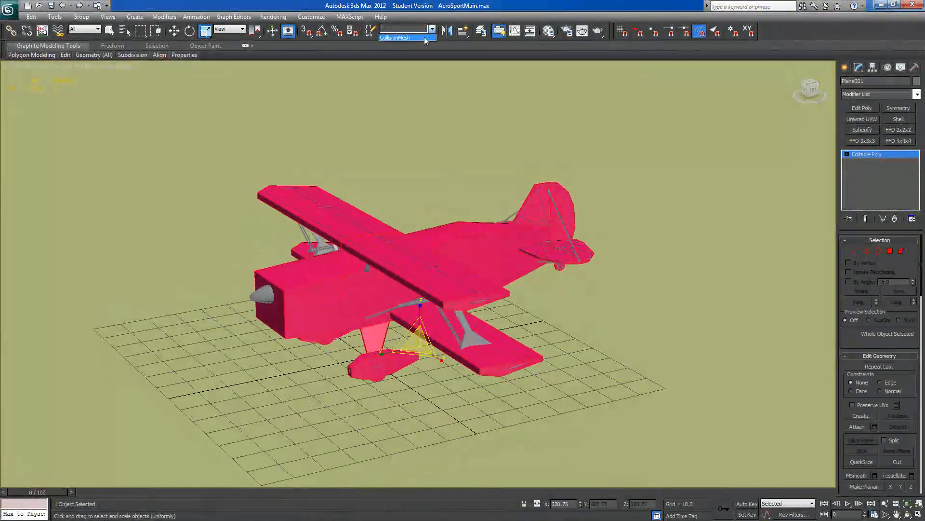
{"action": "left_click", "coordinate": [424, 37]}
{"action": "middle_click_drag", "start_coordinate": [462, 241], "coordinate": [506, 293], "text": "alt"}
{"action": "right_click", "coordinate": [587, 316]}
{"action": "left_click", "coordinate": [607, 286]}
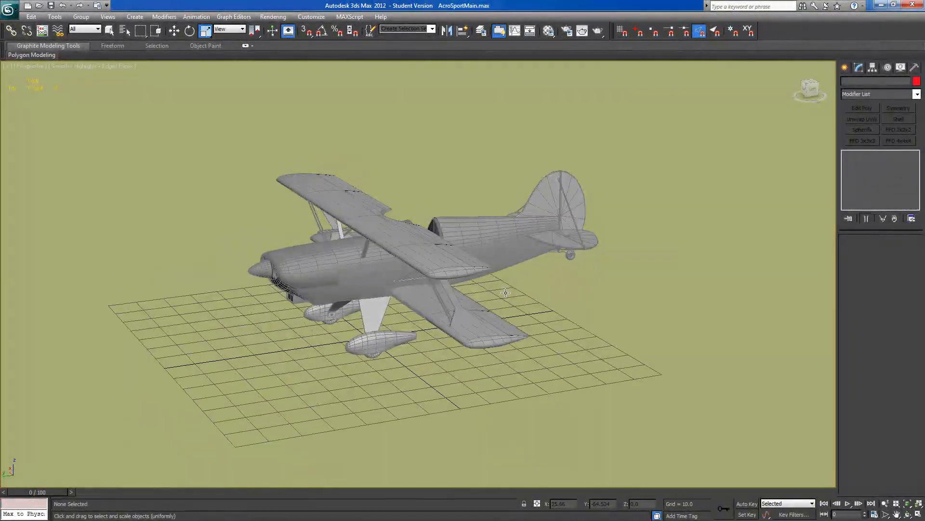
- Select the left outer wing strut and frame it in an orthographic side view
{"action": "key", "text": "F4"}
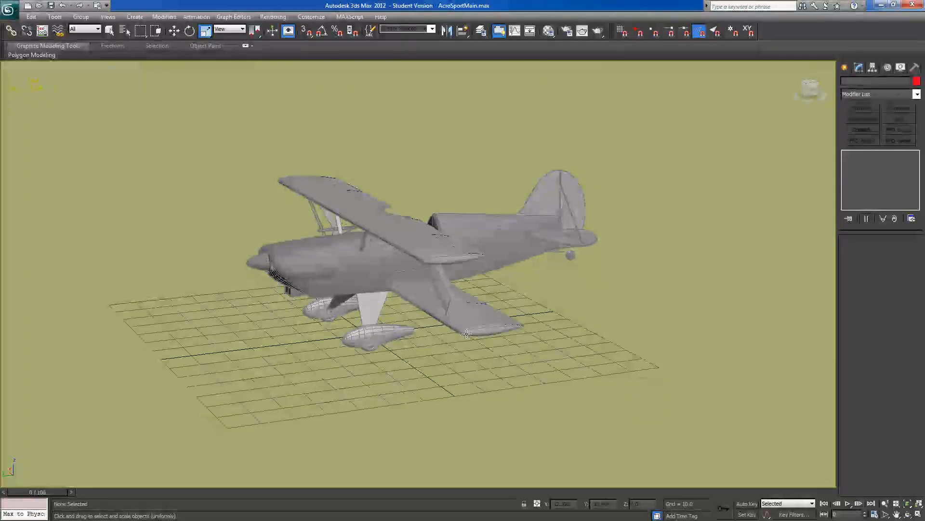
{"action": "middle_click_drag", "start_coordinate": [394, 304], "coordinate": [482, 202], "text": "alt"}
{"action": "scroll", "coordinate": [484, 193], "scroll_direction": "up", "scroll_amount": 6}
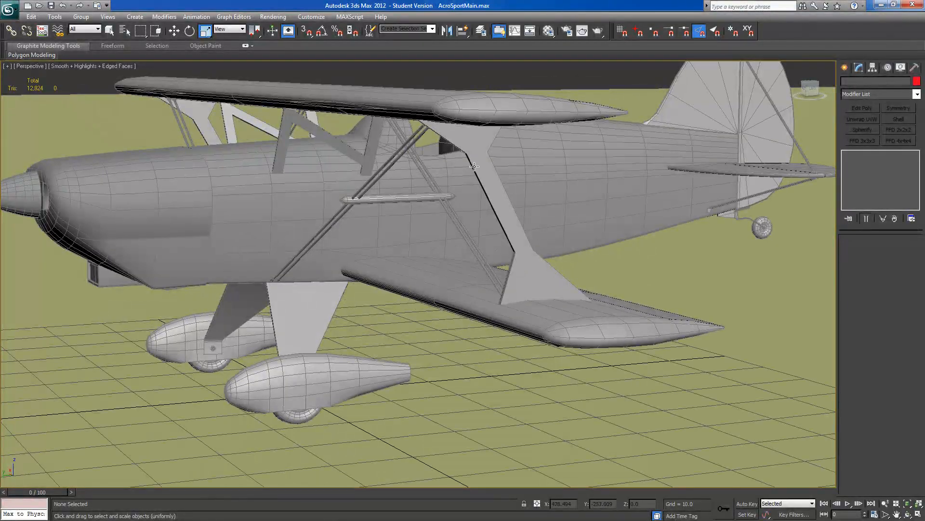
{"action": "left_click", "coordinate": [505, 222]}
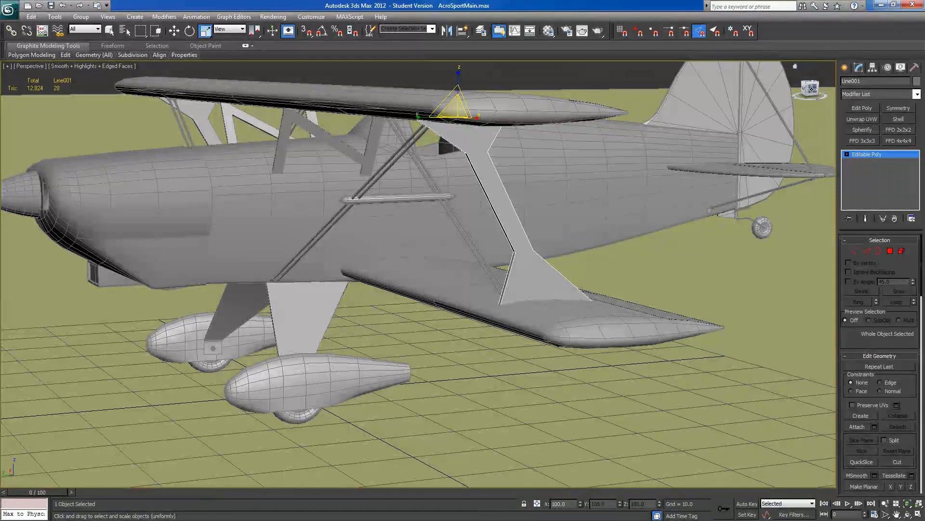
{"action": "left_click", "coordinate": [810, 87]}
{"action": "scroll", "coordinate": [524, 238], "scroll_direction": "up", "scroll_amount": 3}
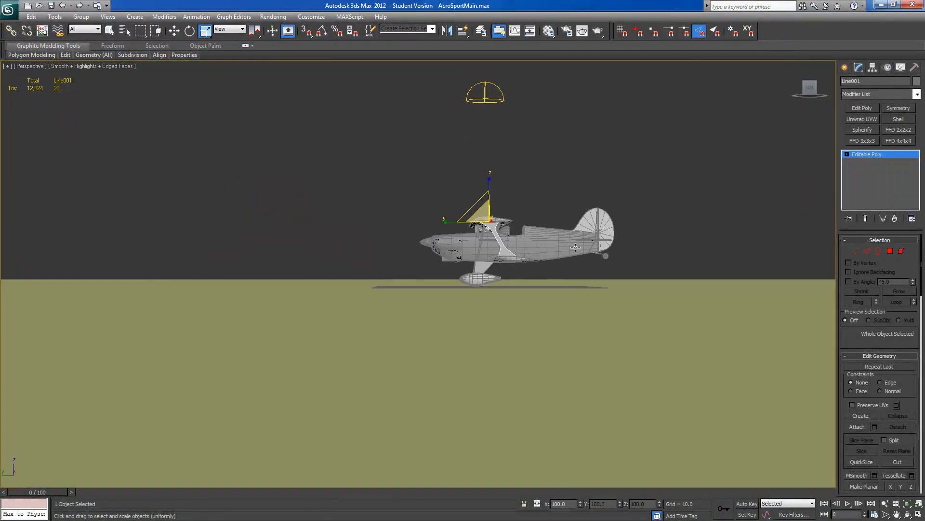
{"action": "middle_click_drag", "start_coordinate": [575, 248], "coordinate": [460, 284]}
{"action": "left_click", "coordinate": [810, 91]}
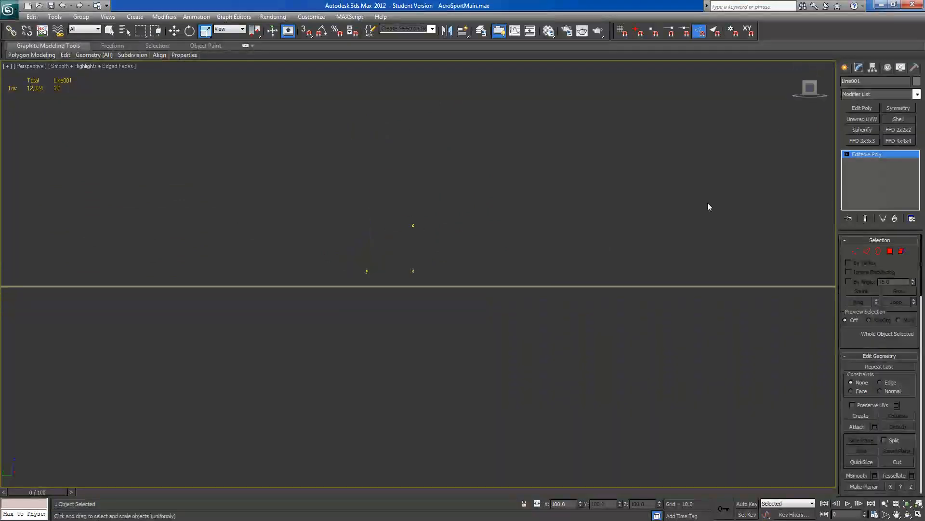
{"action": "scroll", "coordinate": [553, 257], "scroll_direction": "up", "scroll_amount": 3}
{"action": "middle_click_drag", "start_coordinate": [553, 258], "coordinate": [554, 256]}
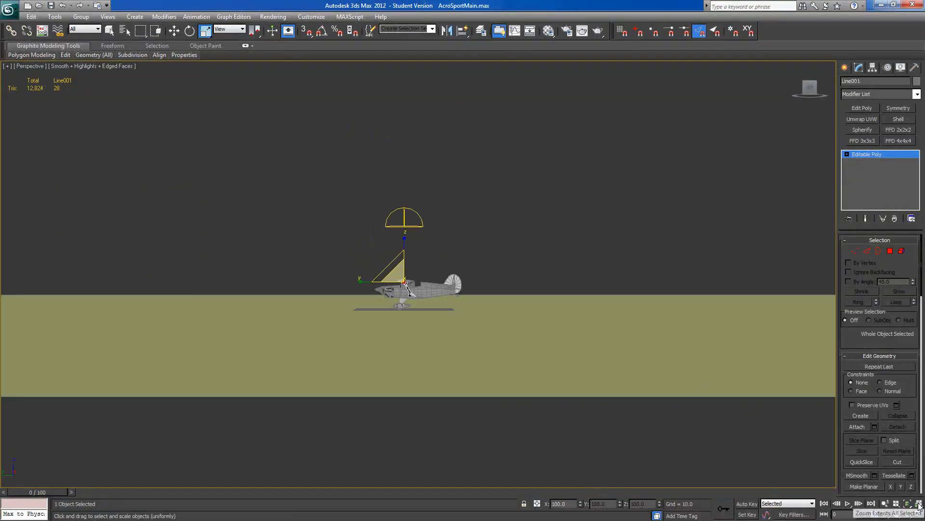
{"action": "scroll", "coordinate": [408, 288], "scroll_direction": "up", "scroll_amount": 10}
{"action": "scroll", "coordinate": [539, 314], "scroll_direction": "down", "scroll_amount": 2}
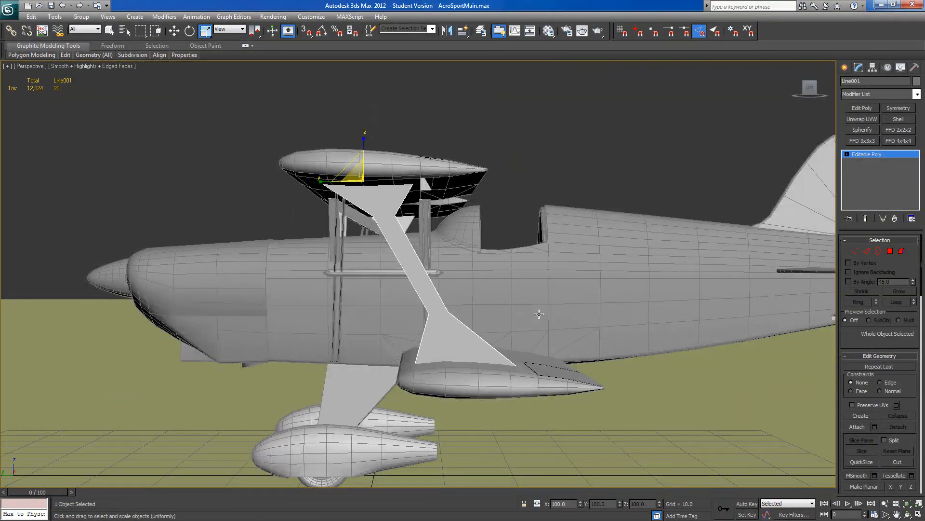
{"action": "key", "text": "u"}
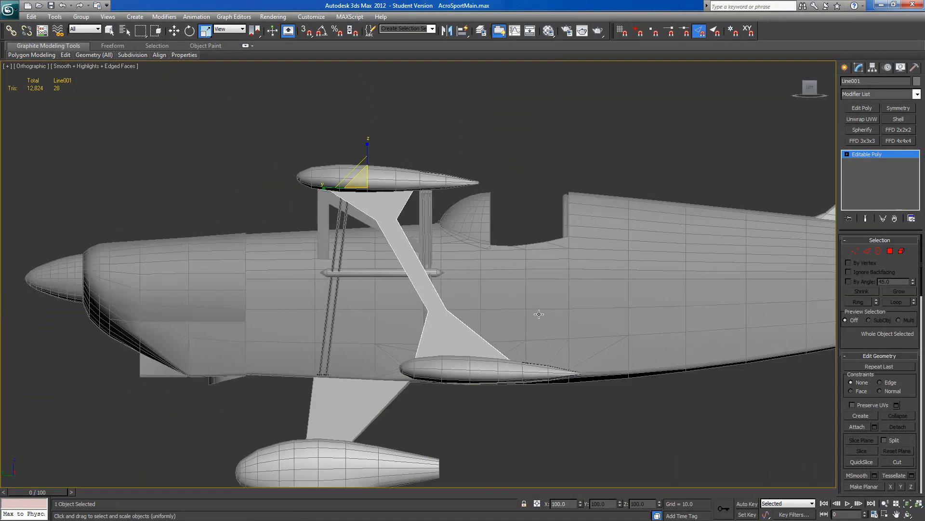
- In the Left view, create a box about 22.4 long, 22.5 wide and 1.9 high covering the left wing strut
{"action": "left_click", "coordinate": [844, 69]}
{"action": "left_click", "coordinate": [860, 129]}
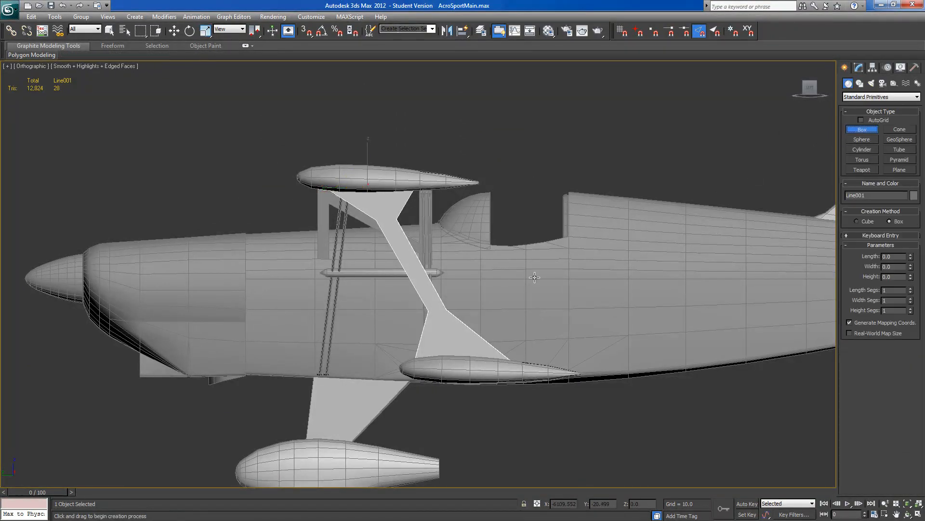
{"action": "key", "text": "v"}
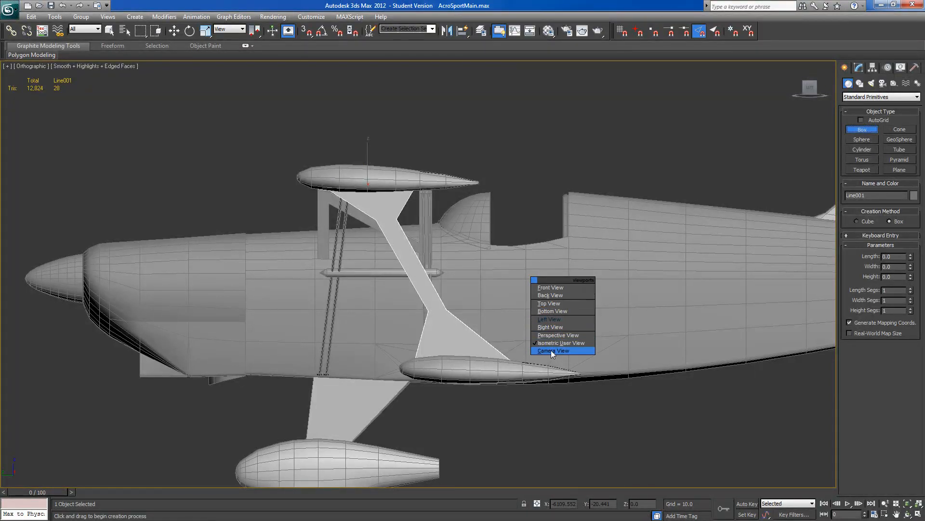
{"action": "left_click", "coordinate": [547, 320]}
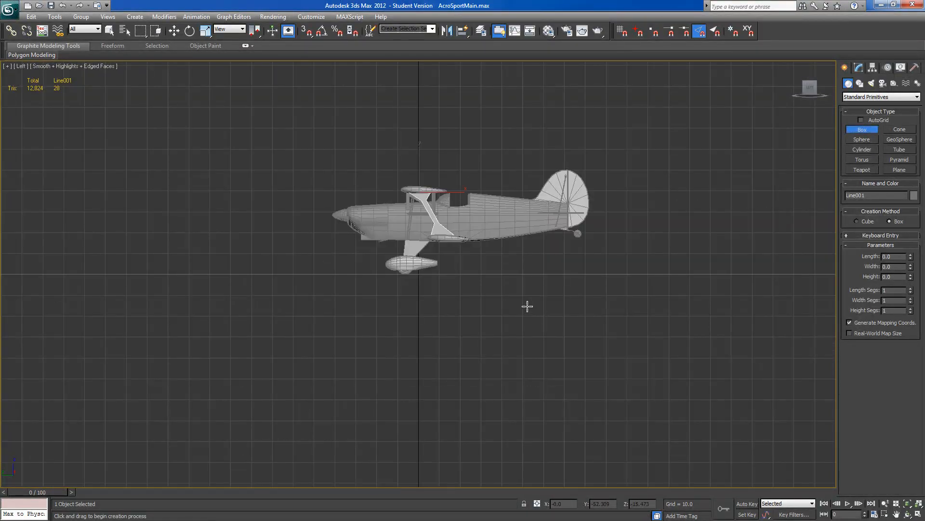
{"action": "scroll", "coordinate": [530, 308], "scroll_direction": "up", "scroll_amount": 3}
{"action": "scroll", "coordinate": [549, 211], "scroll_direction": "up", "scroll_amount": 4}
{"action": "middle_click_drag", "start_coordinate": [521, 371], "coordinate": [510, 261]}
{"action": "scroll", "coordinate": [510, 261], "scroll_direction": "up", "scroll_amount": 2}
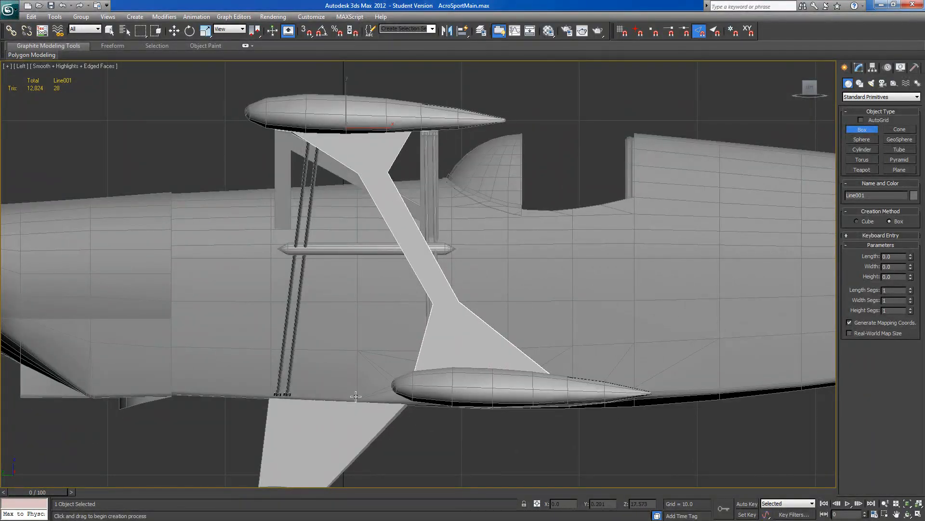
{"action": "left_click_drag", "start_coordinate": [289, 119], "coordinate": [555, 384]}
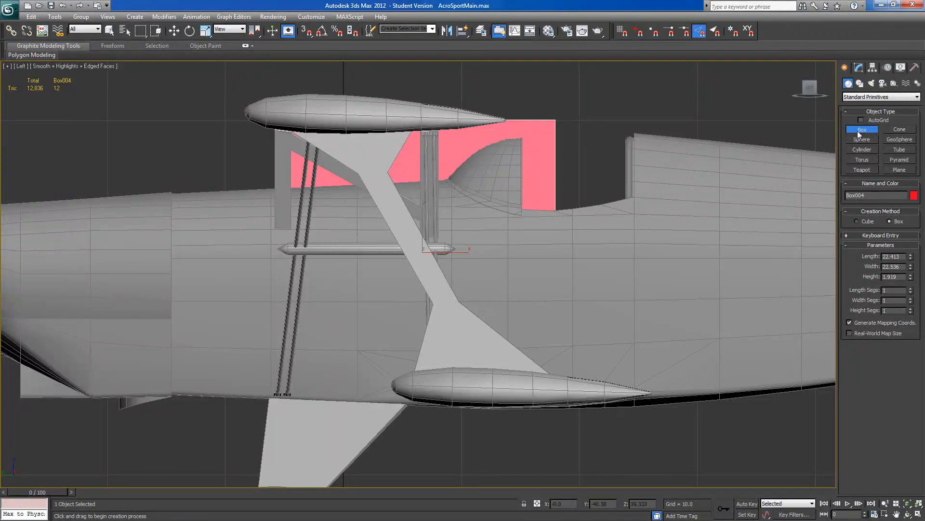
- Center the new box's pivot on the object and align the box with the left wing strut
{"action": "left_click", "coordinate": [872, 68]}
{"action": "left_click", "coordinate": [877, 129]}
{"action": "left_click", "coordinate": [880, 178]}
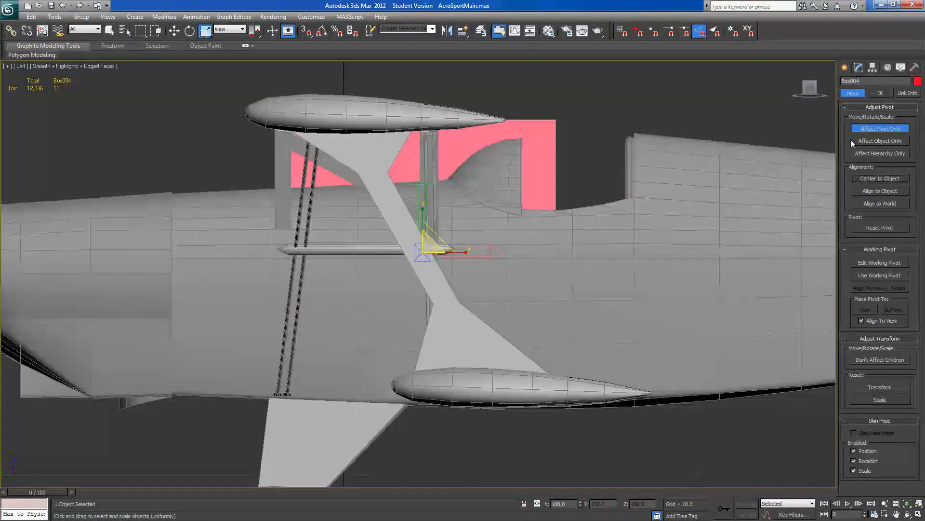
{"action": "left_click", "coordinate": [858, 129]}
{"action": "left_click", "coordinate": [457, 32]}
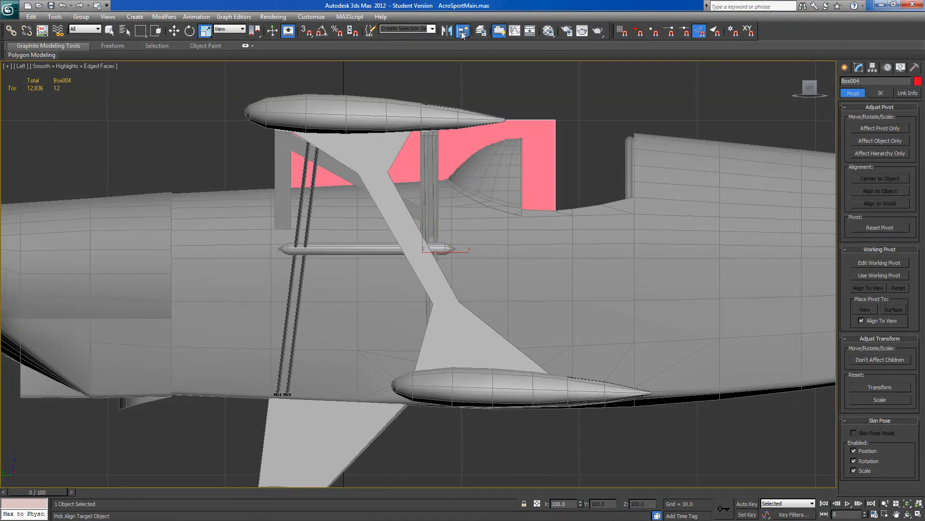
{"action": "left_click", "coordinate": [444, 311]}
- Make the box see-through and move it in the side view so it covers the strut
{"action": "middle_click_drag", "start_coordinate": [481, 274], "coordinate": [475, 319]}
{"action": "scroll", "coordinate": [475, 318], "scroll_direction": "down", "scroll_amount": 2}
{"action": "left_click_drag", "start_coordinate": [377, 196], "coordinate": [428, 285]}
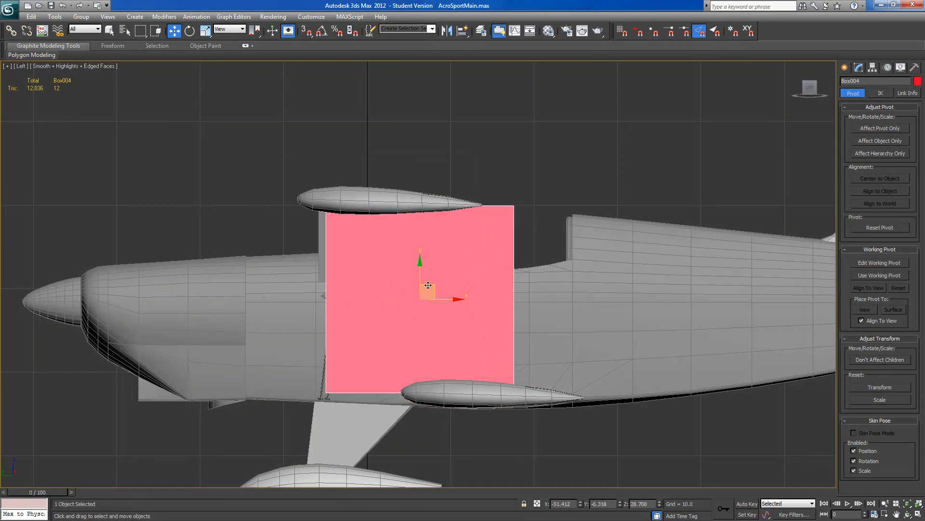
{"action": "key", "text": "alt+x"}
{"action": "middle_click_drag", "start_coordinate": [428, 285], "coordinate": [429, 241]}
{"action": "scroll", "coordinate": [429, 241], "scroll_direction": "up", "scroll_amount": 3}
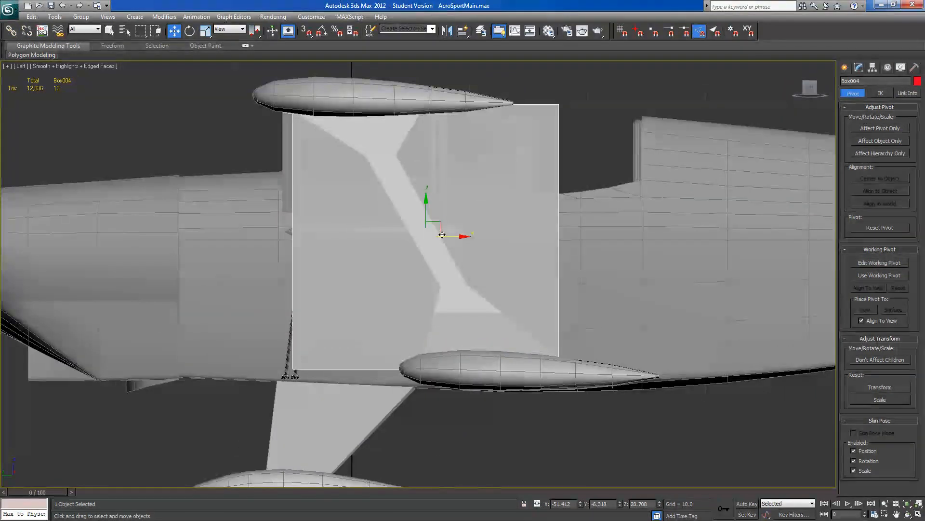
{"action": "left_click_drag", "start_coordinate": [440, 224], "coordinate": [445, 225]}
- Facing the nose, shift the box sideways along the wingspan to about X -52.06 so it meets the strut's upper end
{"action": "middle_click_drag", "start_coordinate": [479, 286], "coordinate": [565, 283], "text": "alt"}
{"action": "left_click", "coordinate": [810, 88]}
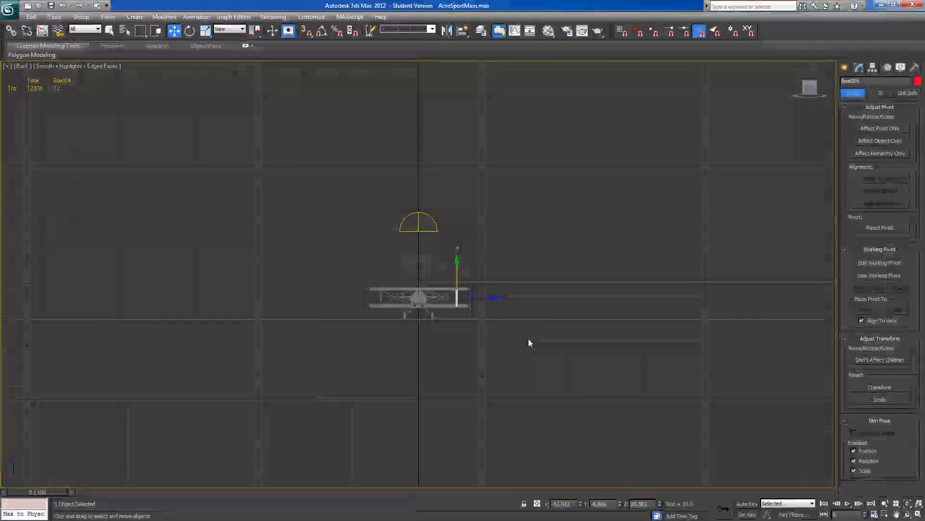
{"action": "middle_click_drag", "start_coordinate": [540, 340], "coordinate": [401, 181]}
{"action": "scroll", "coordinate": [401, 182], "scroll_direction": "up", "scroll_amount": 4}
{"action": "middle_click_drag", "start_coordinate": [440, 136], "coordinate": [337, 322]}
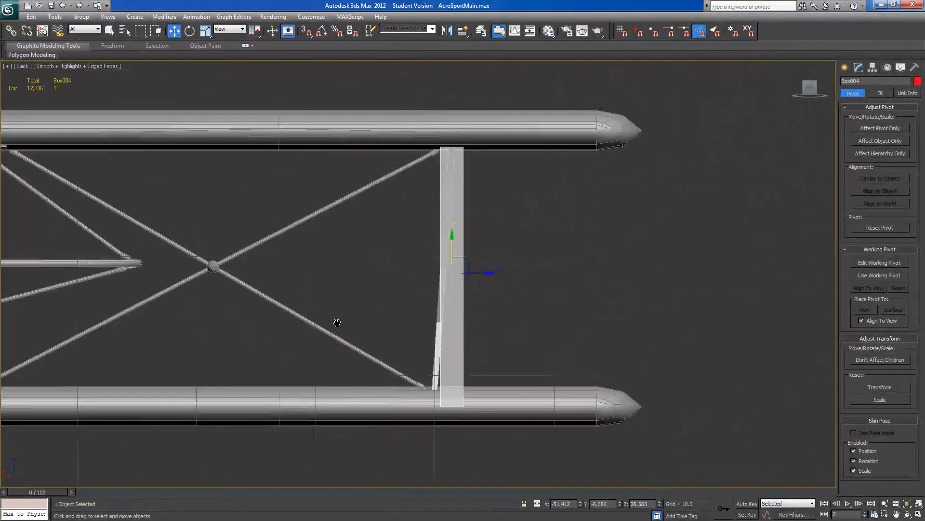
{"action": "left_click_drag", "start_coordinate": [477, 274], "coordinate": [485, 275]}
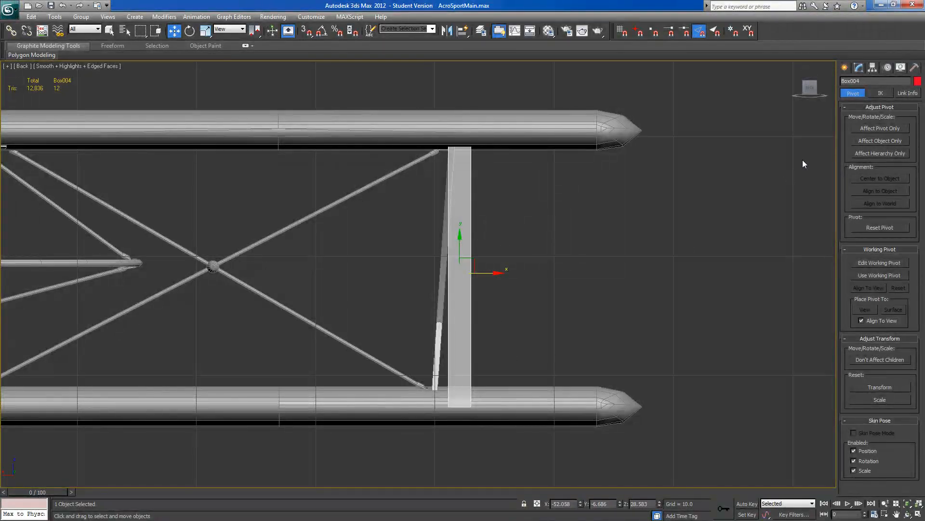
- Convert the box to Editable Poly and move its vertices to match the strut's slant and thickness as seen from the nose
{"action": "left_click", "coordinate": [860, 68]}
{"action": "right_click", "coordinate": [855, 154]}
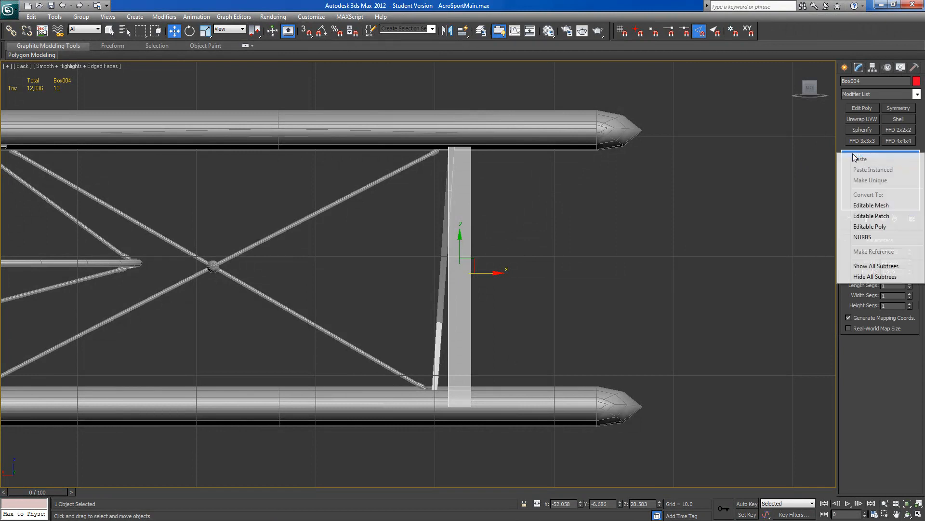
{"action": "left_click", "coordinate": [862, 227]}
{"action": "left_click", "coordinate": [855, 251]}
{"action": "left_click_drag", "start_coordinate": [433, 453], "coordinate": [538, 343]}
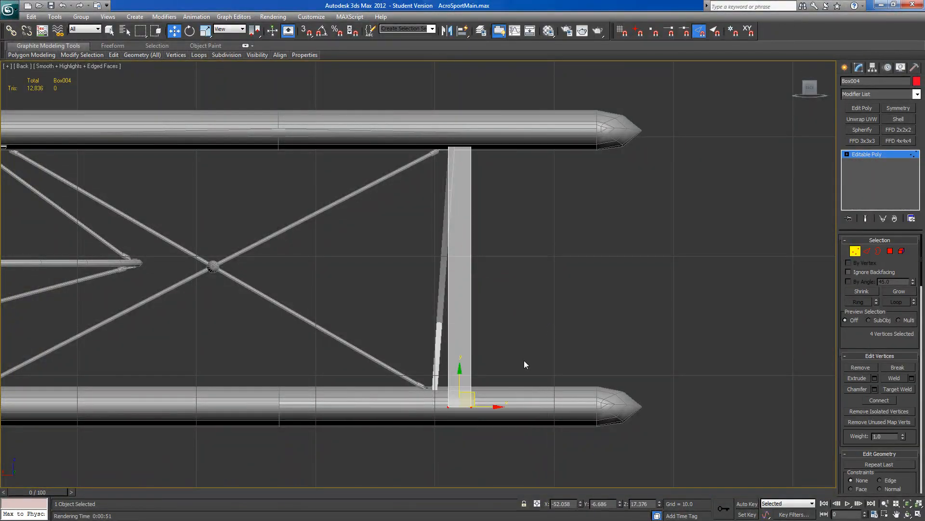
{"action": "left_click_drag", "start_coordinate": [487, 405], "coordinate": [462, 390]}
{"action": "left_click_drag", "start_coordinate": [522, 101], "coordinate": [452, 451]}
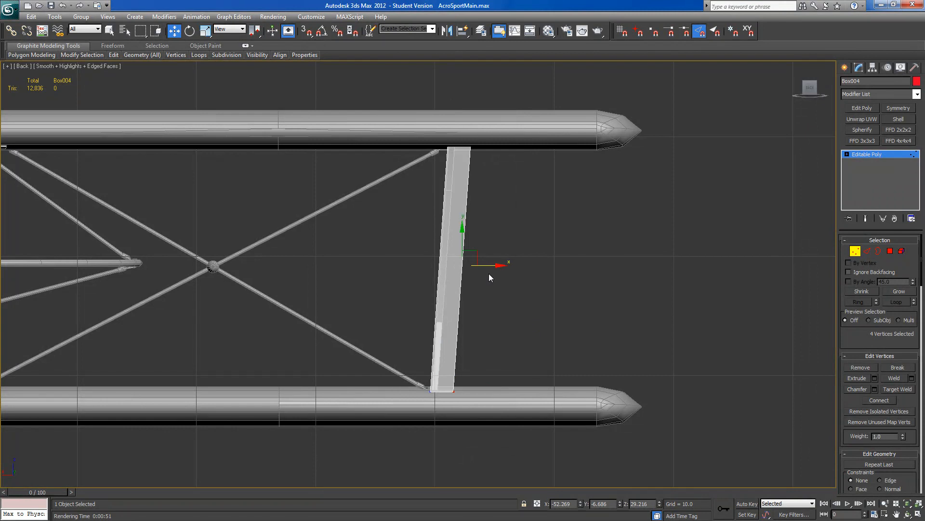
{"action": "left_click_drag", "start_coordinate": [491, 265], "coordinate": [461, 266]}
- In the side view, move the box's corner vertices to fit the strut's upper and lower ends
{"action": "left_click", "coordinate": [810, 89]}
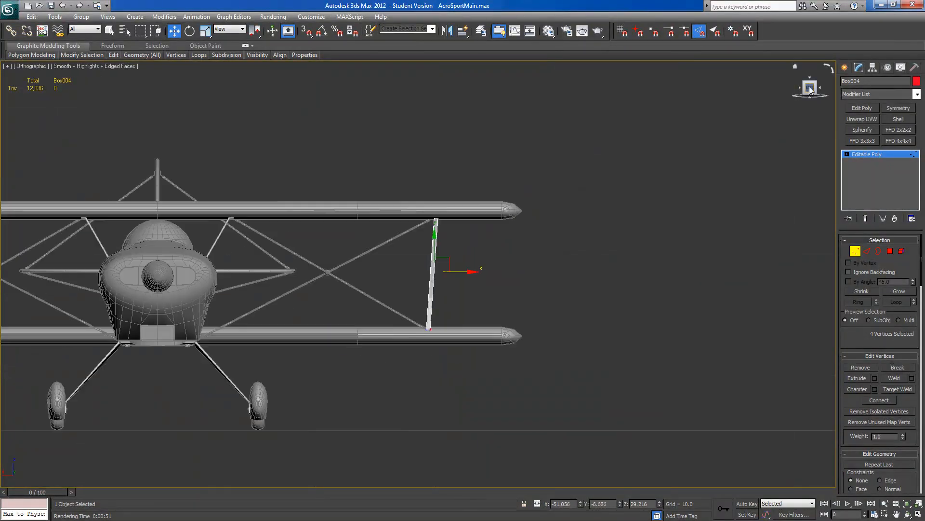
{"action": "left_click", "coordinate": [917, 504]}
{"action": "scroll", "coordinate": [519, 297], "scroll_direction": "down", "scroll_amount": 4}
{"action": "left_click_drag", "start_coordinate": [564, 141], "coordinate": [520, 198]}
{"action": "left_click_drag", "start_coordinate": [559, 174], "coordinate": [453, 167]}
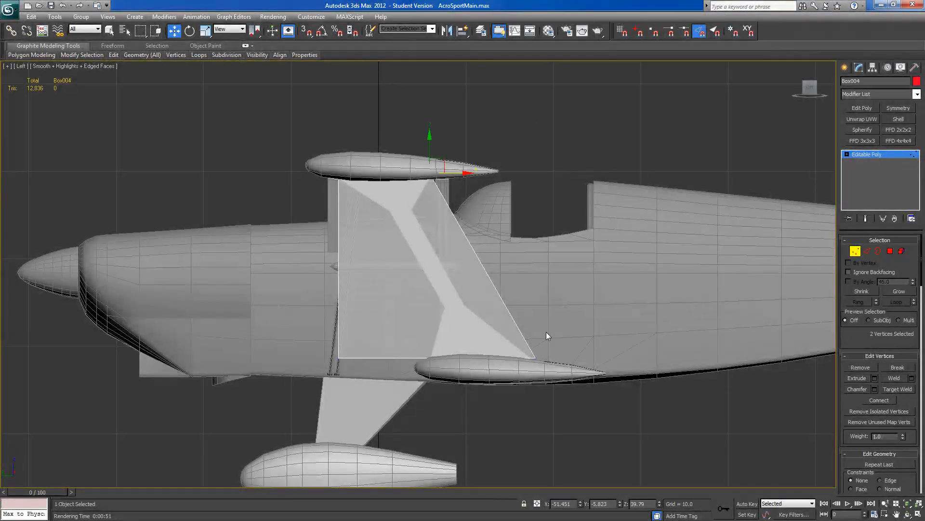
{"action": "left_click_drag", "start_coordinate": [531, 383], "coordinate": [550, 349]}
{"action": "left_click_drag", "start_coordinate": [357, 321], "coordinate": [357, 321]}
{"action": "left_click_drag", "start_coordinate": [362, 357], "coordinate": [459, 371]}
{"action": "left_click_drag", "start_coordinate": [395, 289], "coordinate": [441, 369]}
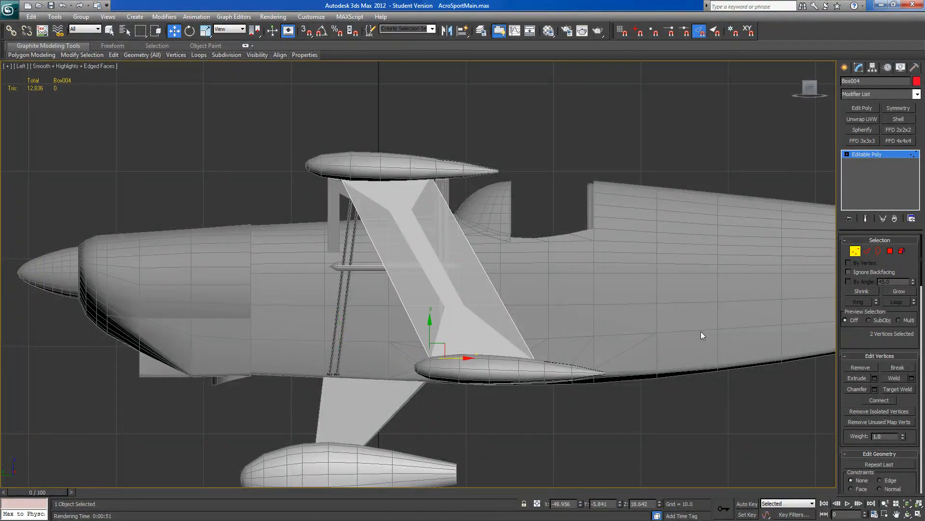
- Connect the box's long slanted edges with 2 segments, pinch 32 and slide 10
{"action": "key", "text": "2"}
{"action": "left_click_drag", "start_coordinate": [390, 280], "coordinate": [378, 295]}
{"action": "left_click", "coordinate": [912, 412]}
{"action": "left_click", "coordinate": [428, 281]}
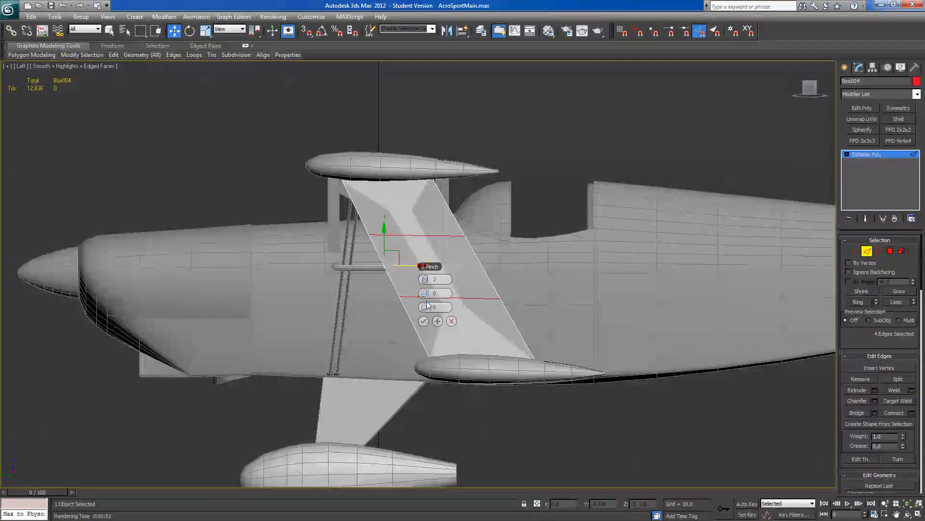
{"action": "left_click_drag", "start_coordinate": [429, 294], "coordinate": [494, 306]}
{"action": "left_click_drag", "start_coordinate": [428, 306], "coordinate": [448, 308]}
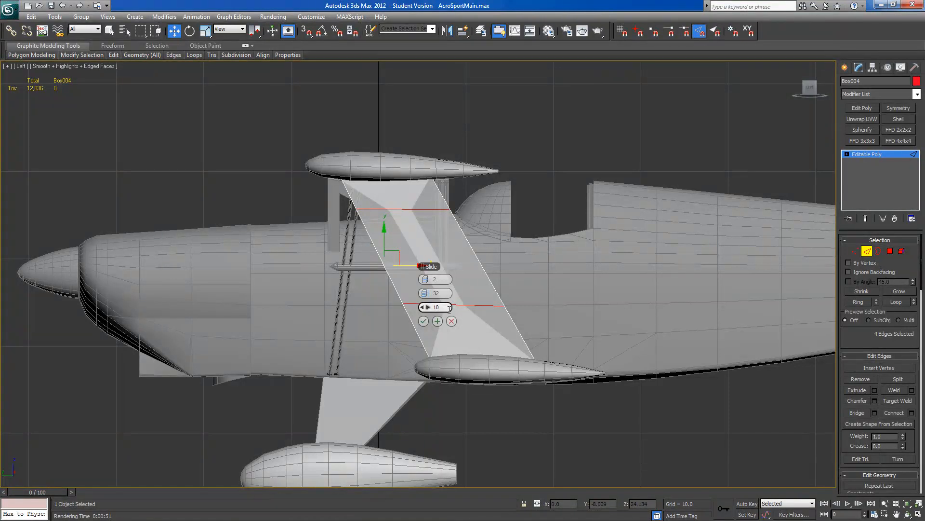
{"action": "left_click", "coordinate": [423, 321]}
- Scale the two inner vertex rows narrower to approximate the strut's slim middle section
{"action": "key", "text": "1"}
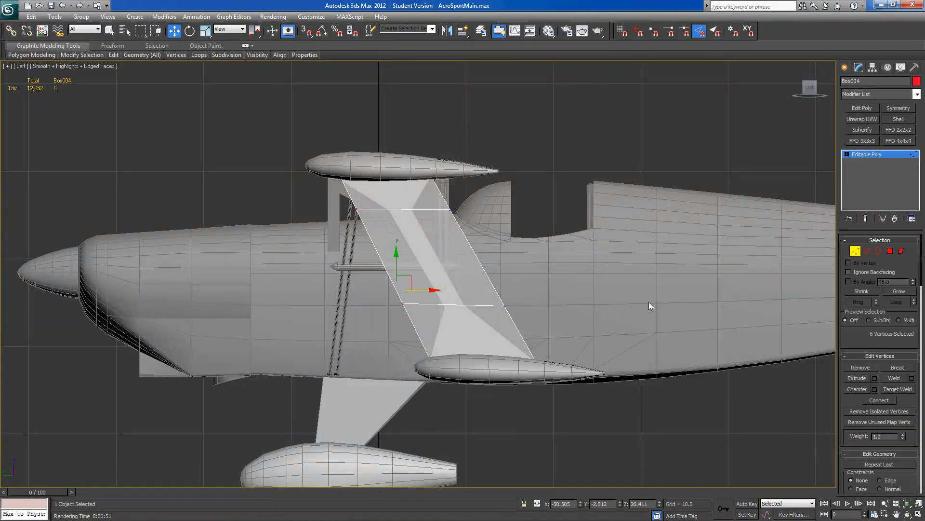
{"action": "left_click_drag", "start_coordinate": [340, 198], "coordinate": [528, 319]}
{"action": "left_click", "coordinate": [206, 32]}
{"action": "left_click_drag", "start_coordinate": [475, 261], "coordinate": [448, 259]}
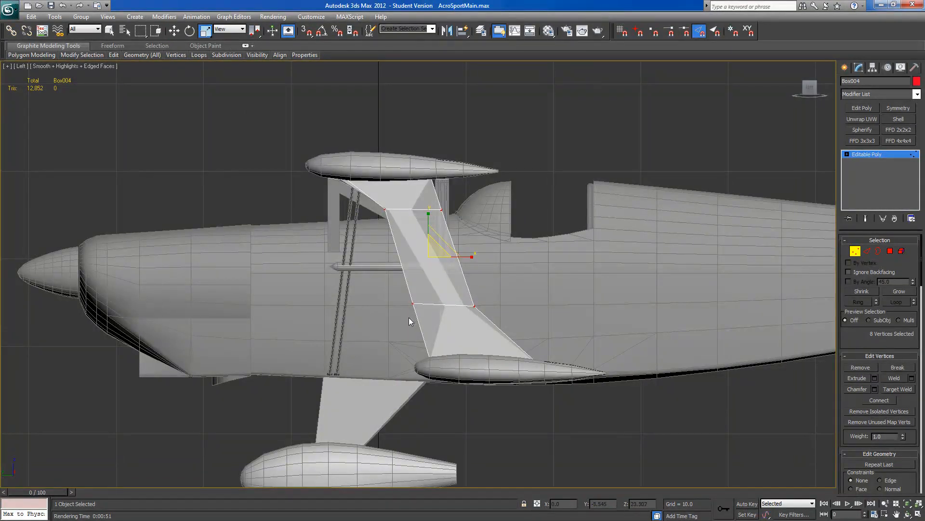
{"action": "left_click_drag", "start_coordinate": [422, 295], "coordinate": [479, 288]}
- Move the upper inner vertices and top corner vertices of the box onto the strut's outline
{"action": "key", "text": "w"}
{"action": "left_click", "coordinate": [445, 212]}
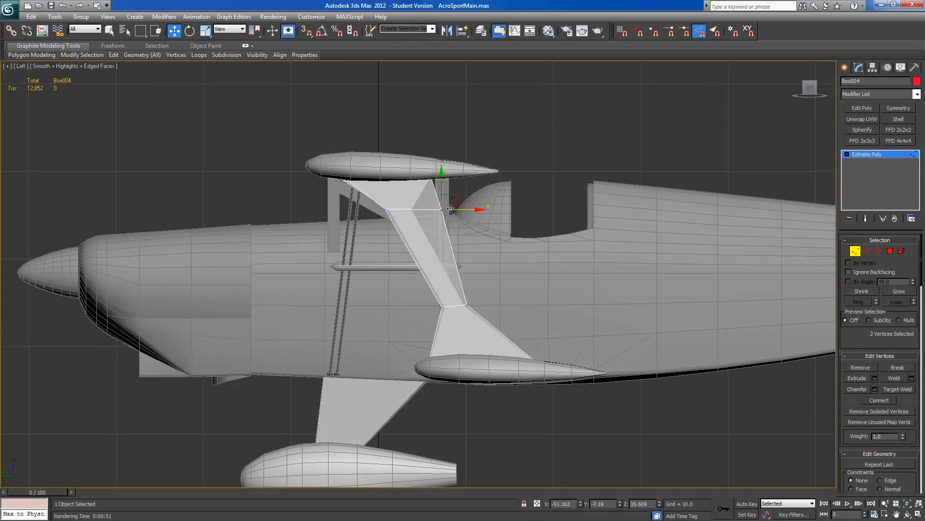
{"action": "left_click_drag", "start_coordinate": [455, 197], "coordinate": [444, 159]}
{"action": "left_click", "coordinate": [426, 180]}
{"action": "left_click", "coordinate": [385, 209]}
{"action": "left_click_drag", "start_coordinate": [400, 196], "coordinate": [402, 197]}
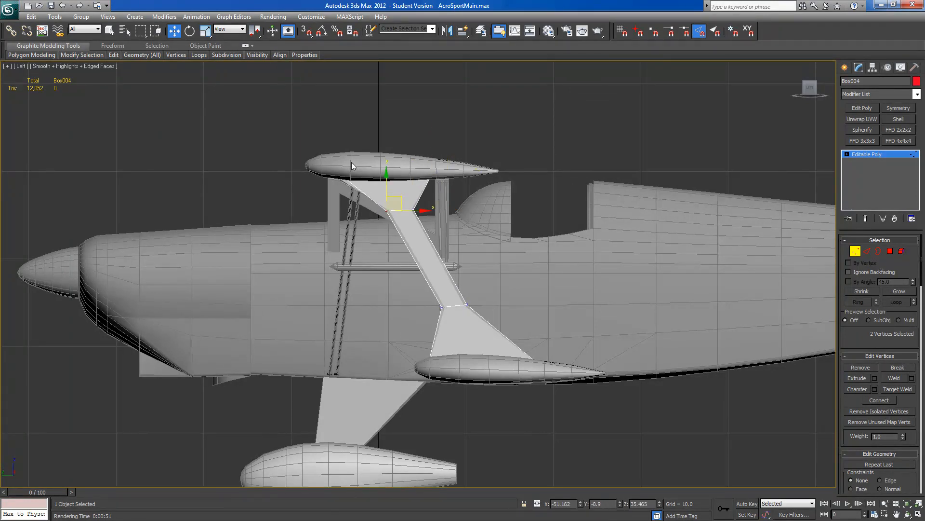
{"action": "mouse_move", "coordinate": [338, 181]}
{"action": "left_mouse_down"}
{"action": "mouse_move", "coordinate": [348, 160]}
{"action": "mouse_move", "coordinate": [342, 166]}
{"action": "left_mouse_up"}
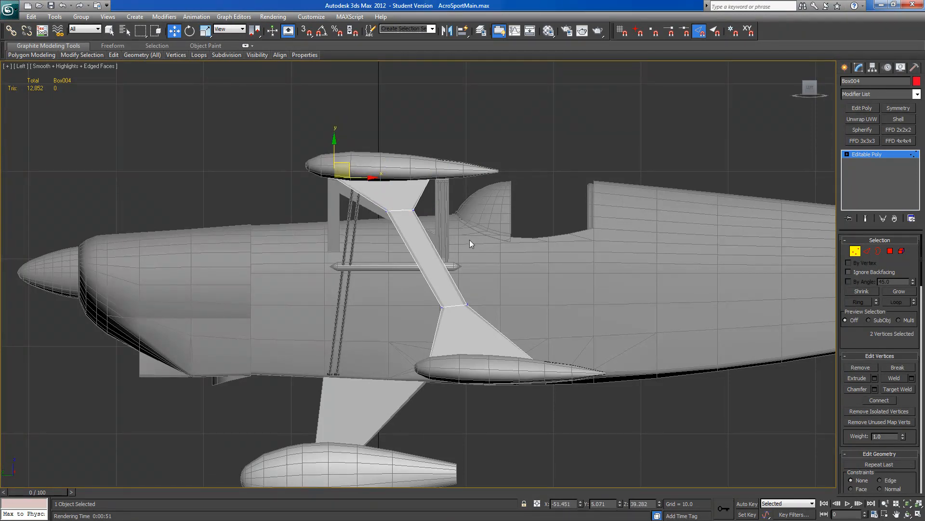
- Leave vertex editing and rename the strut collision box ~CS_COLL_LWS
{"action": "left_click", "coordinate": [856, 252]}
{"action": "double_click", "coordinate": [864, 81]}
{"action": "type", "text": "~CS_COLL_LWS"}
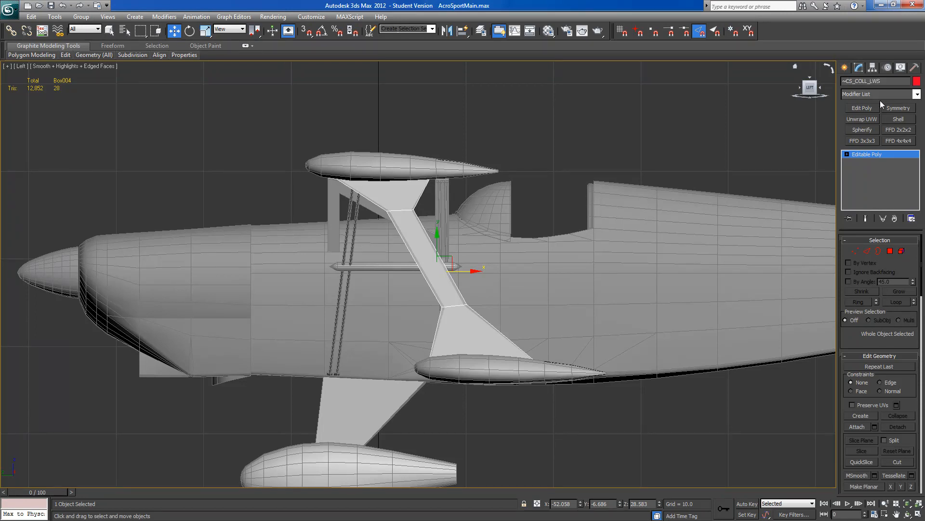
- Mirror the left strut's collision box across X about the working pivot as a copy with zero offset
{"action": "middle_click_drag", "start_coordinate": [640, 234], "coordinate": [674, 249], "text": "alt"}
{"action": "key", "text": "ctrl+a"}
{"action": "middle_click_drag", "start_coordinate": [504, 306], "coordinate": [875, 168], "text": "alt"}
{"action": "left_click", "coordinate": [872, 68]}
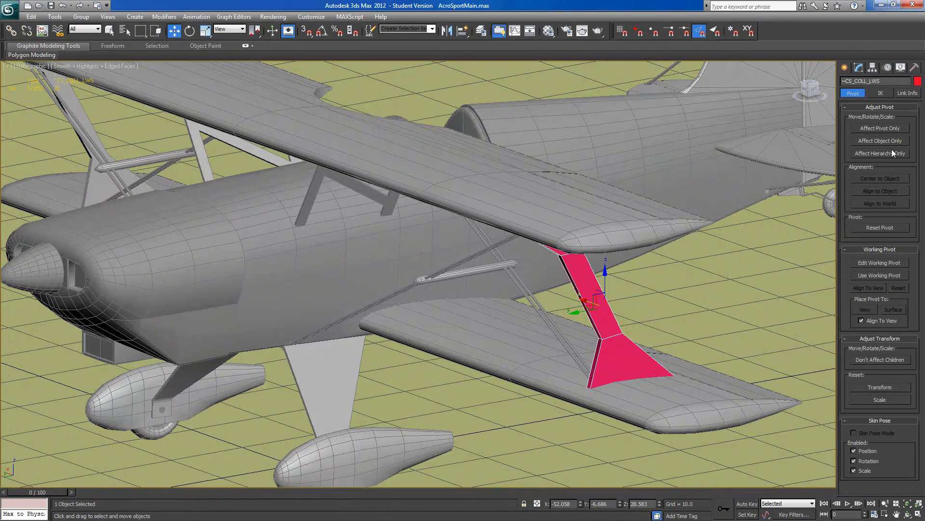
{"action": "left_click", "coordinate": [868, 276]}
{"action": "left_click", "coordinate": [447, 30]}
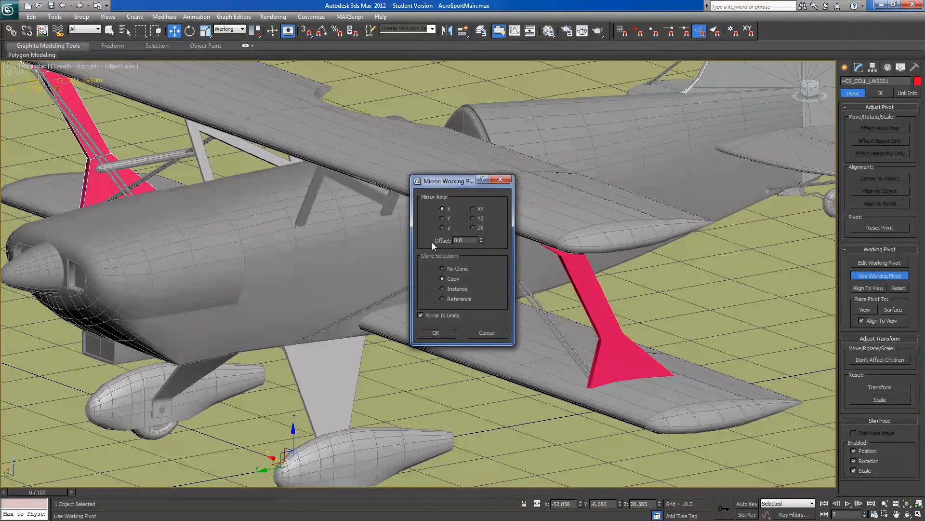
{"action": "left_click", "coordinate": [436, 332]}
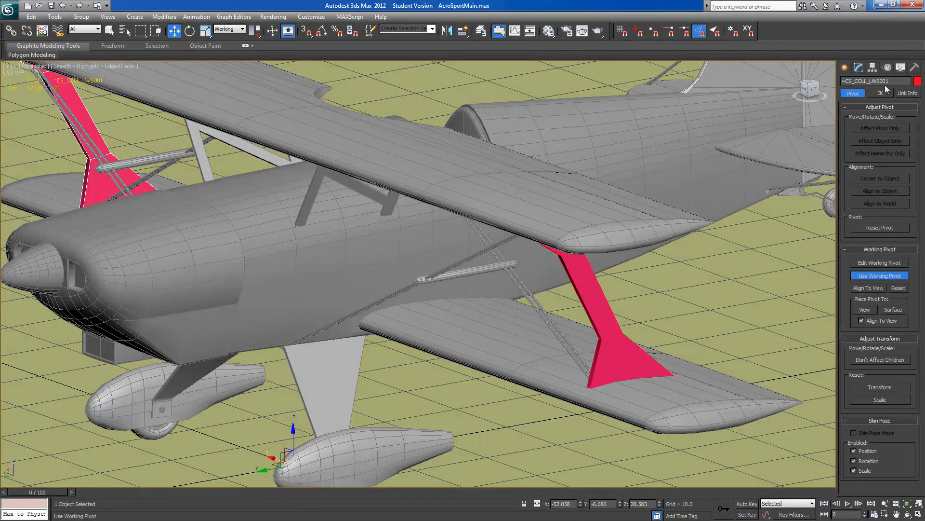
- Edit the mirrored strut's name to remove the automatic number suffix and stop using the working pivot
{"action": "left_click_drag", "start_coordinate": [890, 81], "coordinate": [882, 81]}
{"action": "key", "text": "BackSpace"}
{"action": "key", "text": "BackSpace"}
{"action": "left_click", "coordinate": [854, 277]}
{"action": "scroll", "coordinate": [584, 310], "scroll_direction": "down", "scroll_amount": 4}
- Add both strut collision boxes to the CollisionMesh named selection set
{"action": "left_click", "coordinate": [639, 344], "text": "ctrl"}
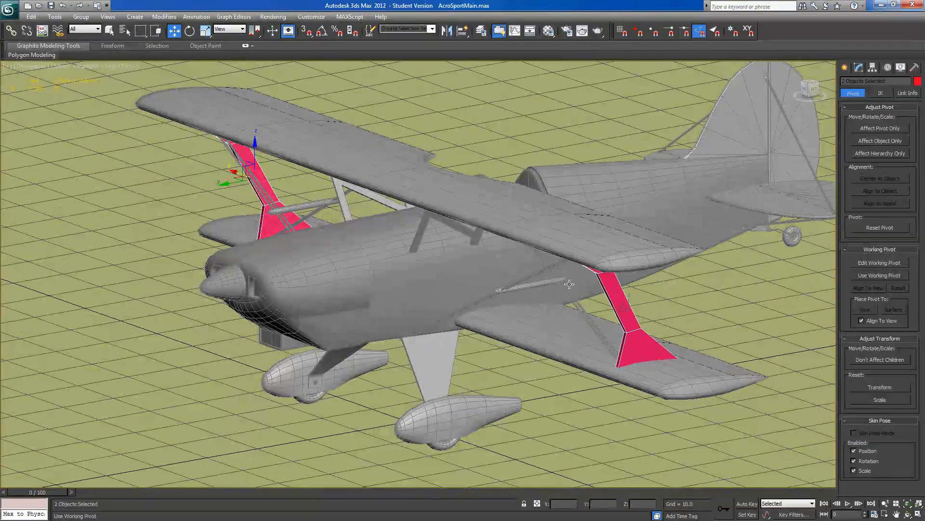
{"action": "left_click", "coordinate": [371, 31]}
{"action": "left_click", "coordinate": [183, 222]}
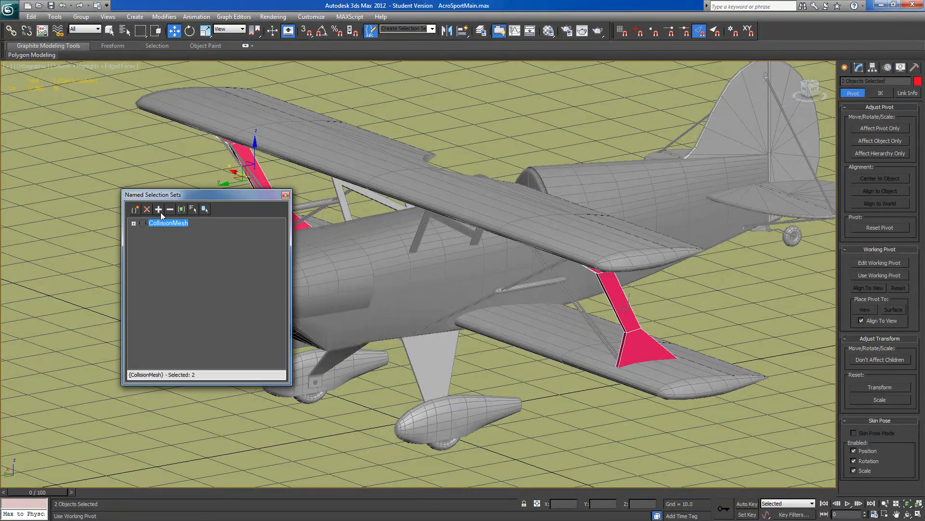
{"action": "left_click", "coordinate": [285, 195]}
- Select the CollisionMesh set and examine the collision coverage around the aircraft, from the front to the tail wheel
{"action": "right_click", "coordinate": [538, 226]}
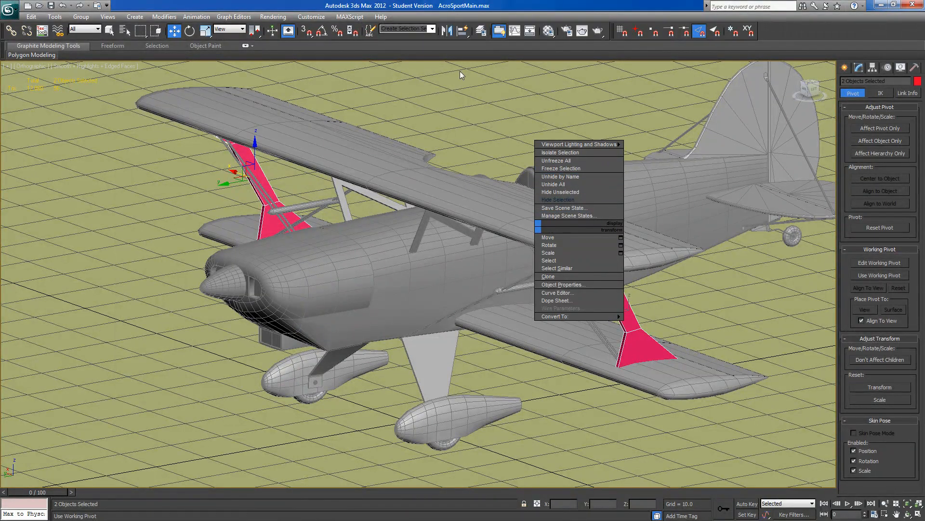
{"action": "left_click", "coordinate": [431, 31]}
{"action": "left_click", "coordinate": [431, 30]}
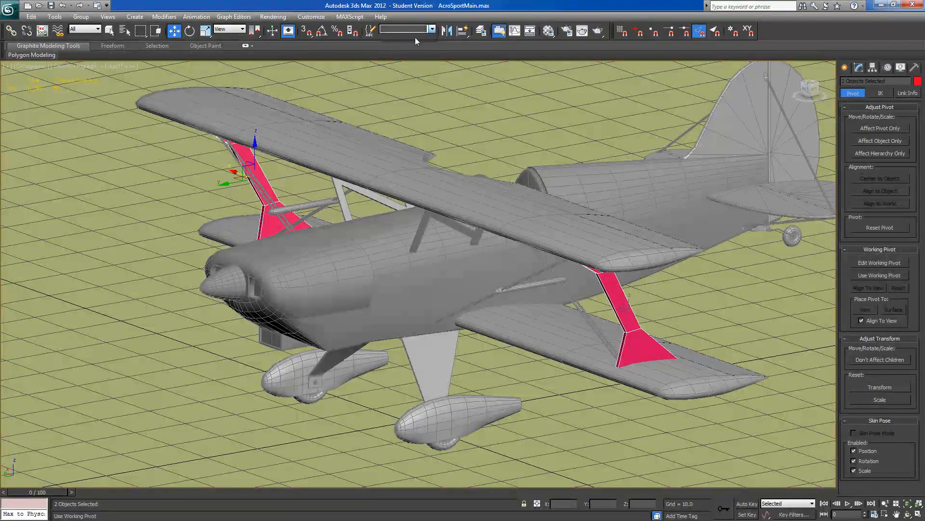
{"action": "left_click", "coordinate": [415, 37]}
{"action": "left_click", "coordinate": [501, 304]}
{"action": "scroll", "coordinate": [490, 328], "scroll_direction": "down", "scroll_amount": 3}
{"action": "middle_click_drag", "start_coordinate": [491, 327], "coordinate": [513, 329], "text": "alt"}
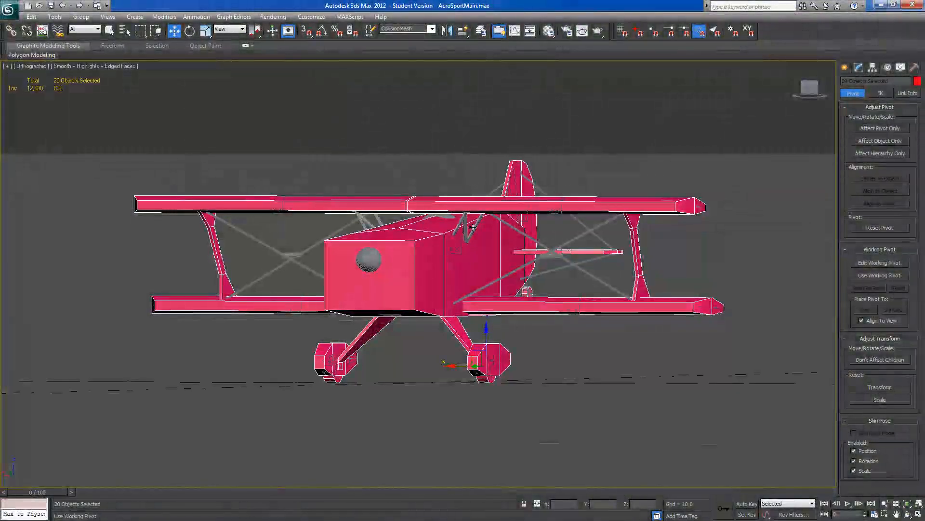
{"action": "middle_click_drag", "start_coordinate": [479, 236], "coordinate": [476, 248], "text": "alt"}
{"action": "middle_click_drag", "start_coordinate": [550, 282], "coordinate": [465, 289], "text": "alt"}
{"action": "scroll", "coordinate": [540, 294], "scroll_direction": "up", "scroll_amount": 5}
{"action": "middle_click_drag", "start_coordinate": [530, 289], "coordinate": [409, 246], "text": "alt"}
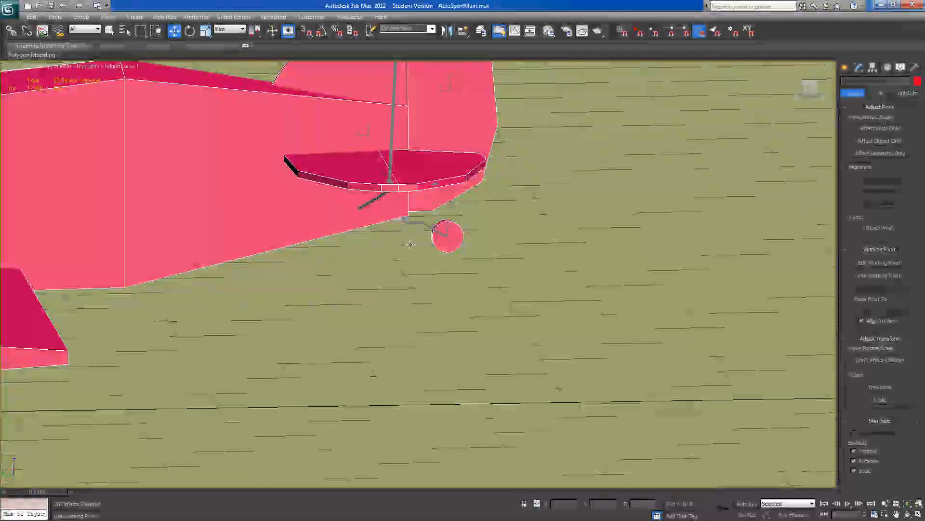
{"action": "scroll", "coordinate": [414, 245], "scroll_direction": "up", "scroll_amount": 4}
{"action": "scroll", "coordinate": [425, 237], "scroll_direction": "up", "scroll_amount": 2}
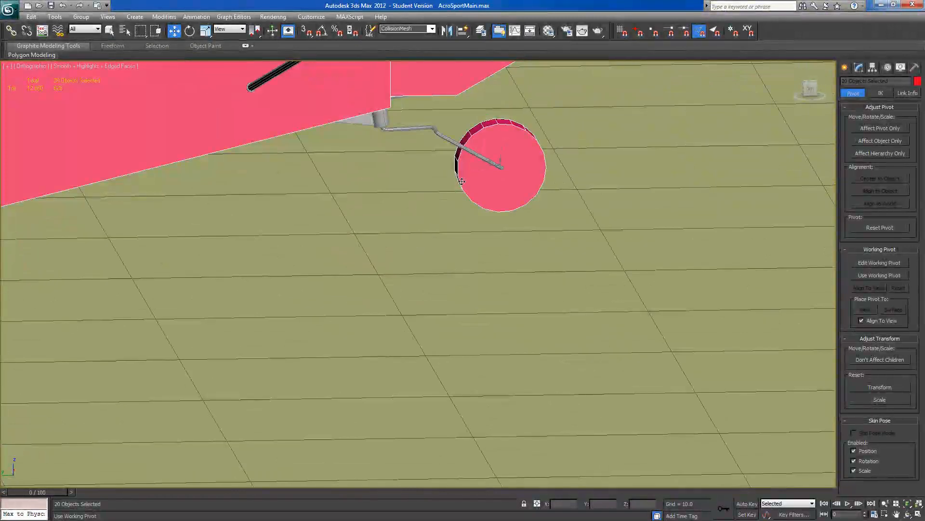
- Examine the tail wheel area from the left side view for parts not covered by collision meshes
{"action": "left_click", "coordinate": [808, 88]}
{"action": "scroll", "coordinate": [547, 306], "scroll_direction": "up", "scroll_amount": 12}
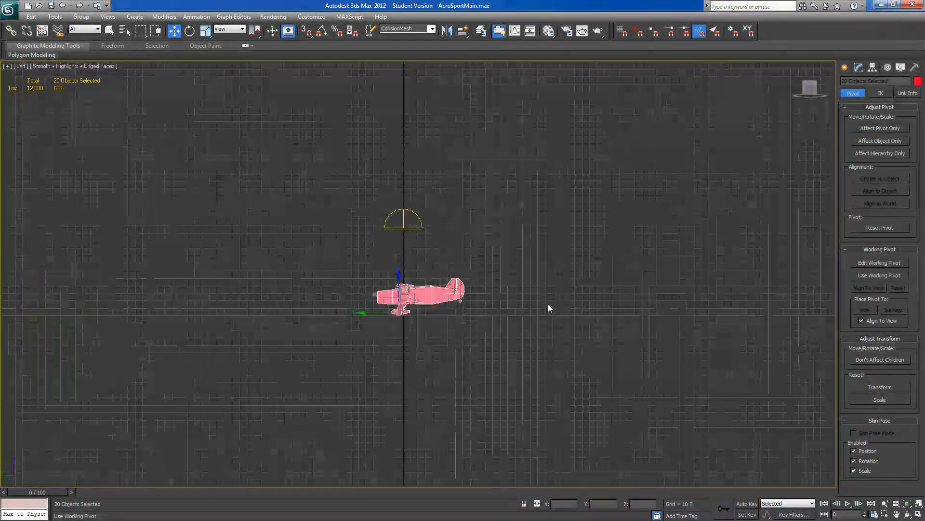
{"action": "left_click", "coordinate": [918, 503]}
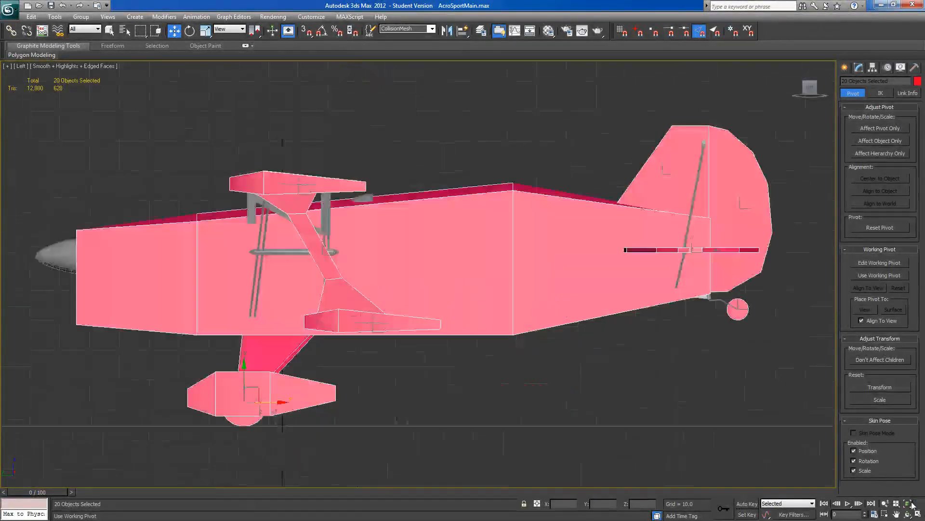
{"action": "middle_click_drag", "start_coordinate": [603, 364], "coordinate": [382, 342]}
{"action": "scroll", "coordinate": [413, 272], "scroll_direction": "up", "scroll_amount": 5}
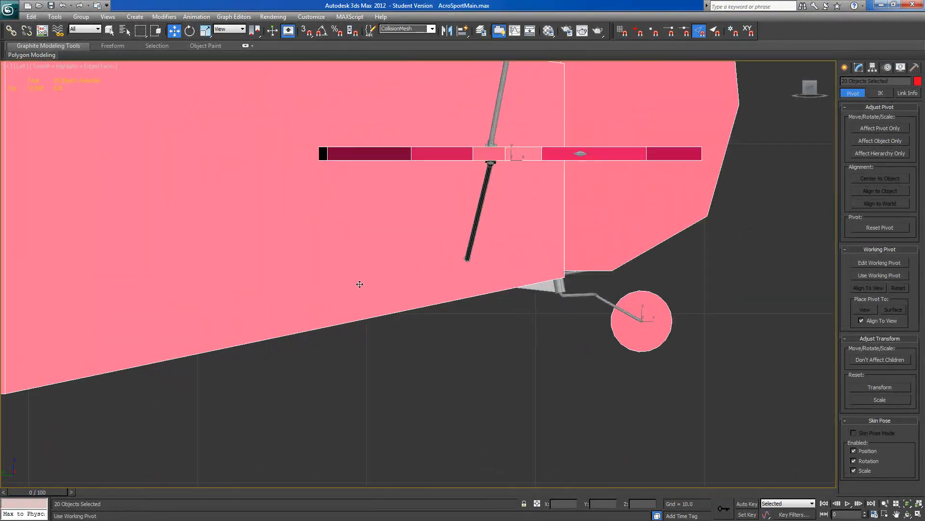
{"action": "middle_click_drag", "start_coordinate": [559, 349], "coordinate": [409, 336]}
{"action": "scroll", "coordinate": [419, 333], "scroll_direction": "up", "scroll_amount": 5}
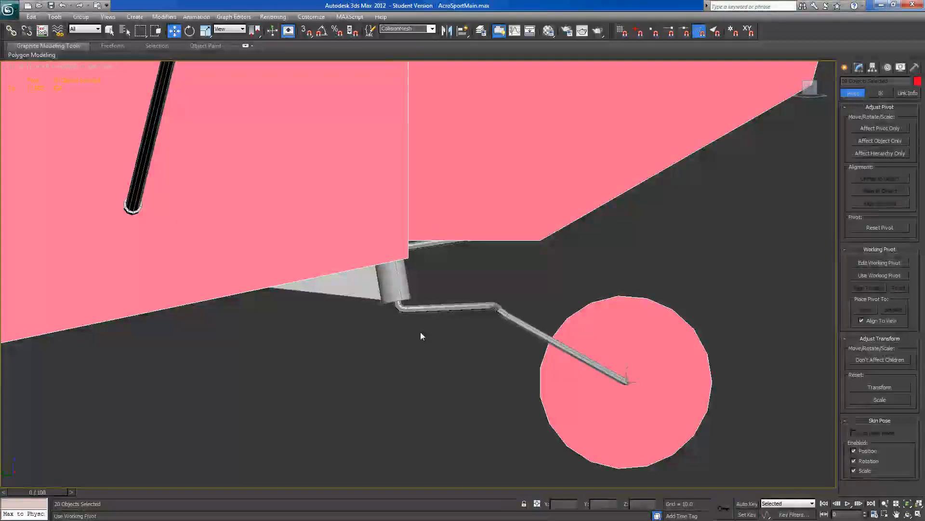
{"action": "scroll", "coordinate": [420, 332], "scroll_direction": "down", "scroll_amount": 10}
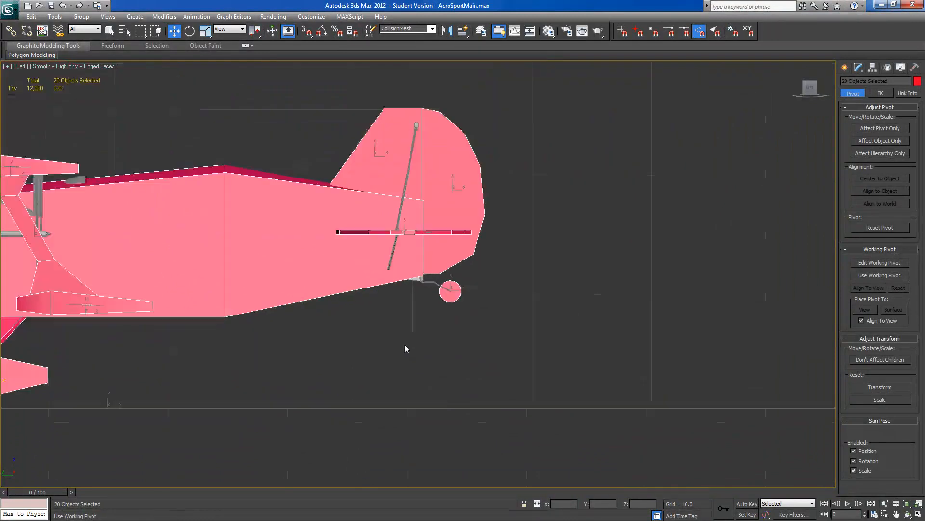
{"action": "scroll", "coordinate": [407, 345], "scroll_direction": "up", "scroll_amount": 3}
{"action": "middle_click_drag", "start_coordinate": [407, 346], "coordinate": [539, 358]}
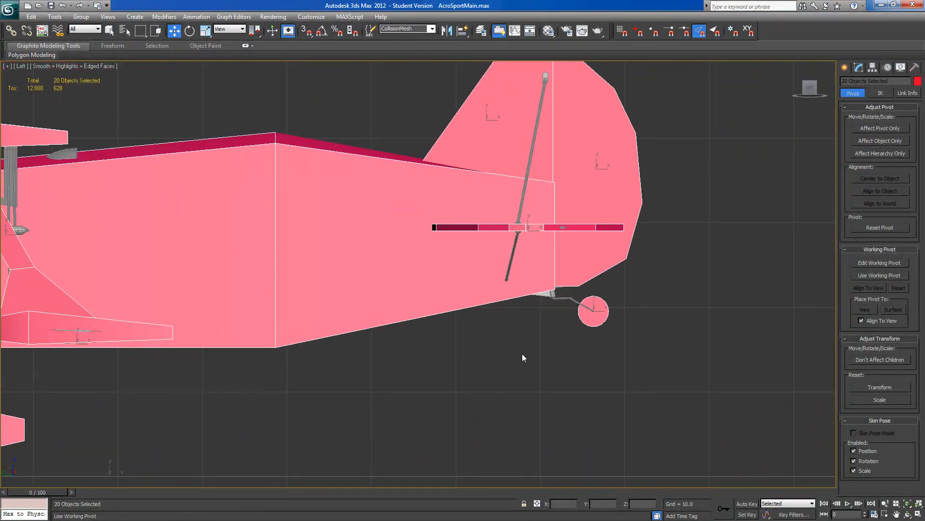
{"action": "scroll", "coordinate": [670, 347], "scroll_direction": "down", "scroll_amount": 5}
{"action": "scroll", "coordinate": [461, 319], "scroll_direction": "up", "scroll_amount": 10}
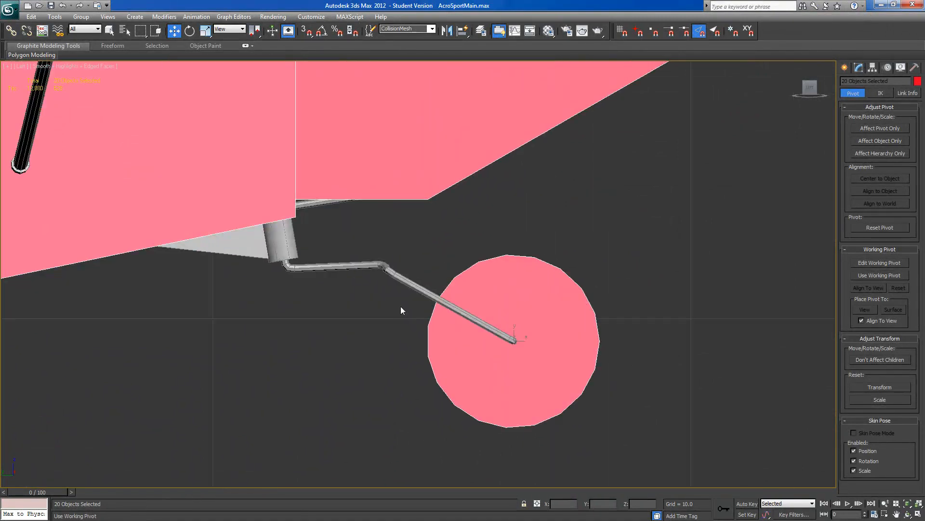
{"action": "scroll", "coordinate": [350, 265], "scroll_direction": "up", "scroll_amount": 3}
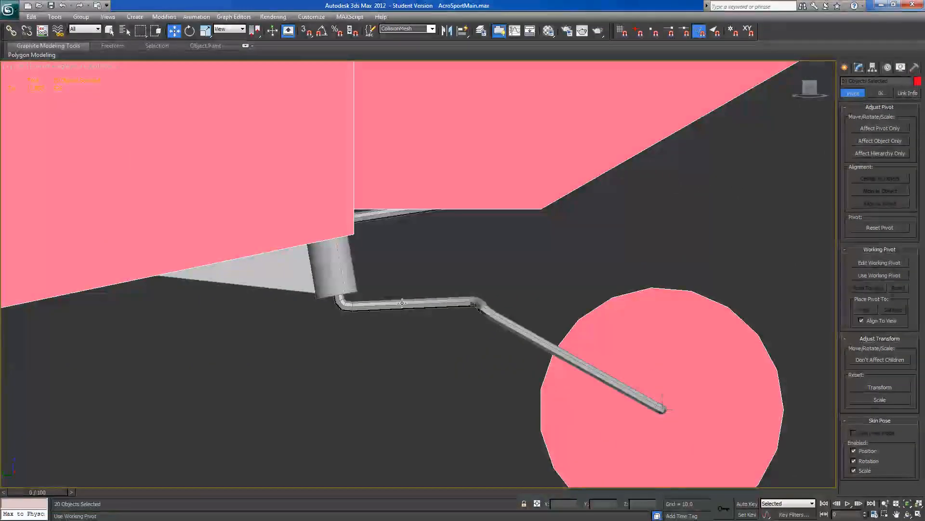
- Select the bent tail wheel rod and hide all other objects
{"action": "left_click", "coordinate": [402, 303]}
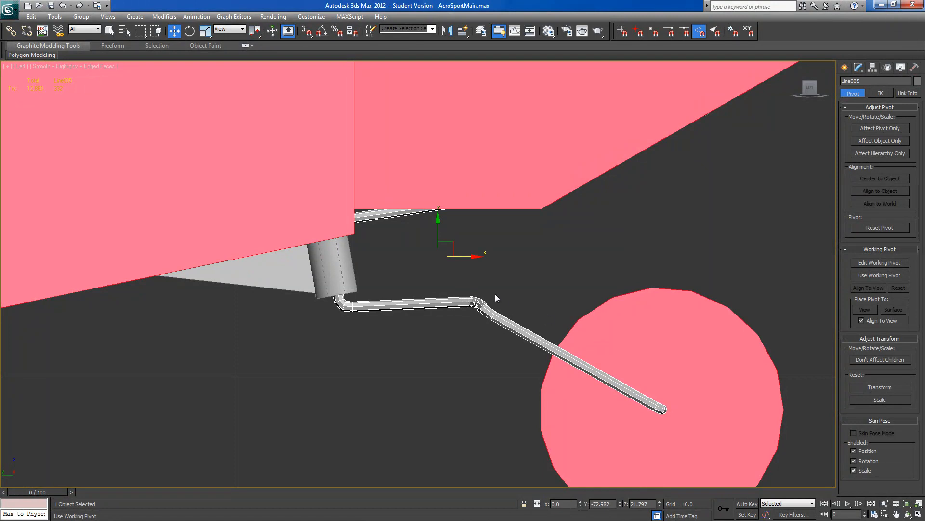
{"action": "right_click", "coordinate": [444, 296]}
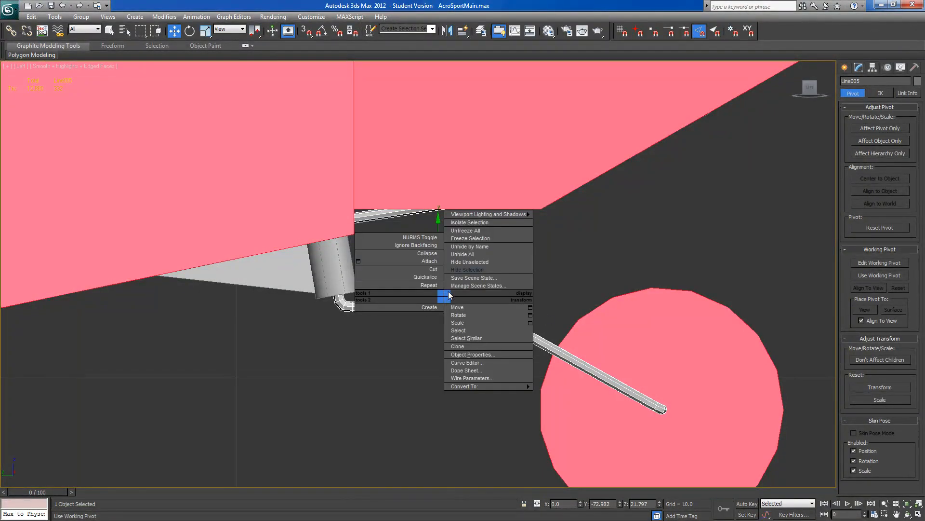
{"action": "left_click", "coordinate": [456, 262]}
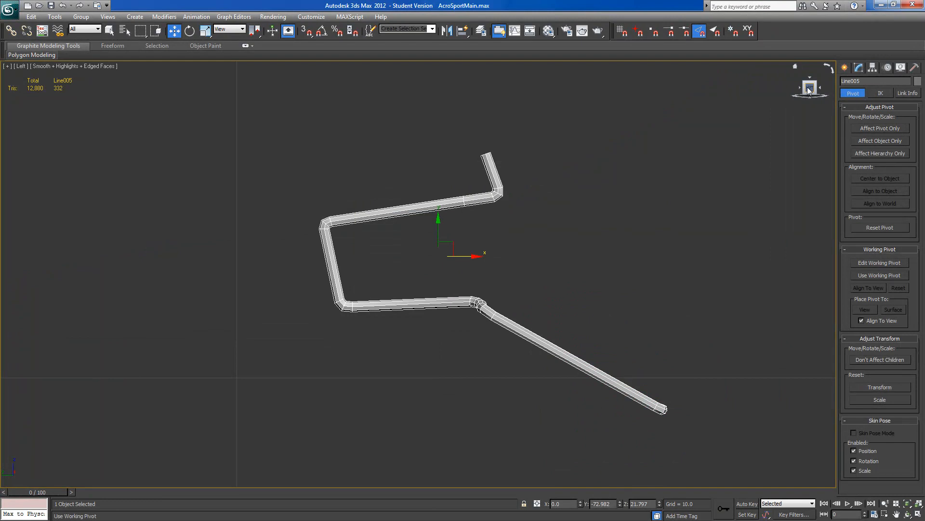
- Create a box about 4.3 long, 5.6 wide and 0.48 high over the whole rod and make it see-through
{"action": "left_click", "coordinate": [845, 68]}
{"action": "left_click", "coordinate": [861, 129]}
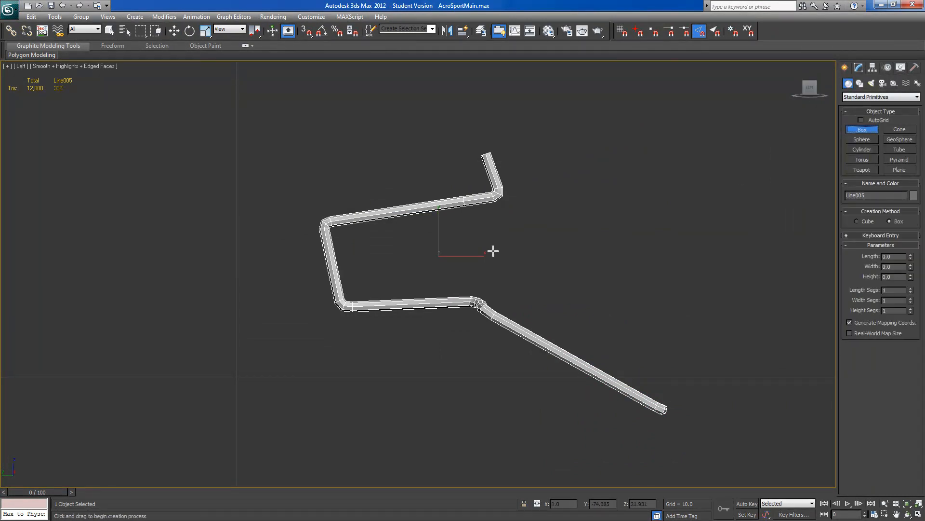
{"action": "key", "text": "v"}
{"action": "left_click", "coordinate": [452, 303]}
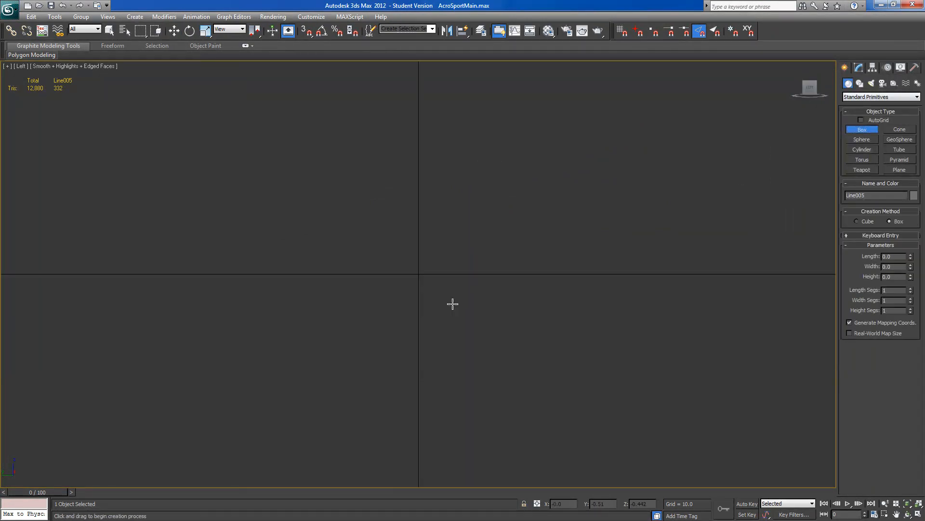
{"action": "key", "text": "z"}
{"action": "scroll", "coordinate": [507, 345], "scroll_direction": "down", "scroll_amount": 2}
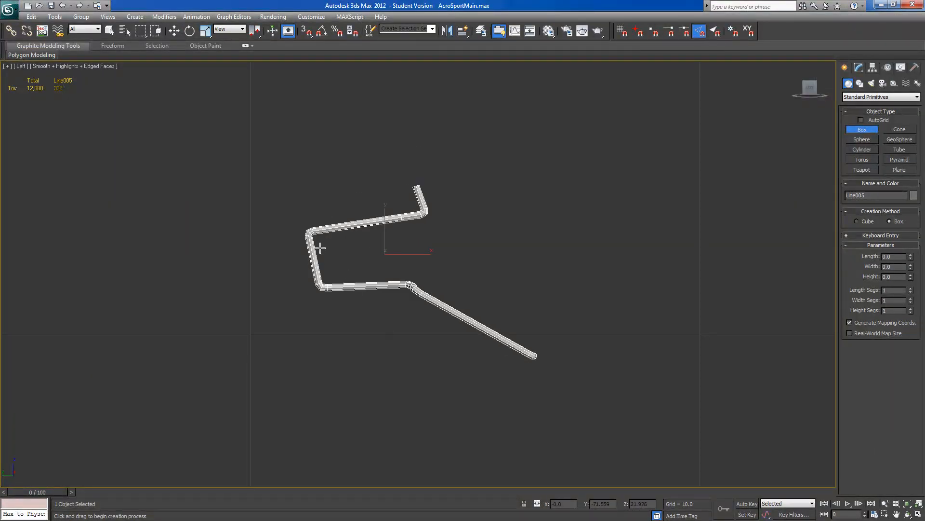
{"action": "left_click_drag", "start_coordinate": [291, 170], "coordinate": [541, 363]}
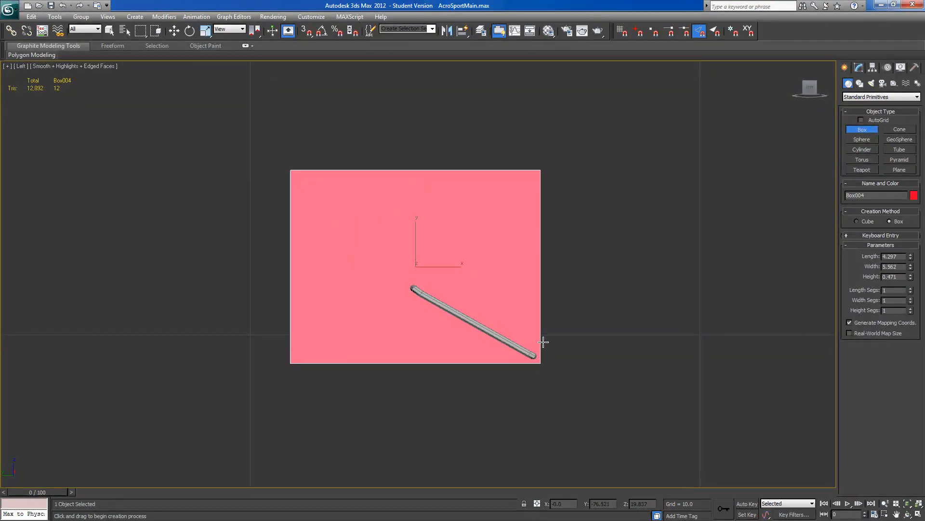
{"action": "key", "text": "alt+x"}
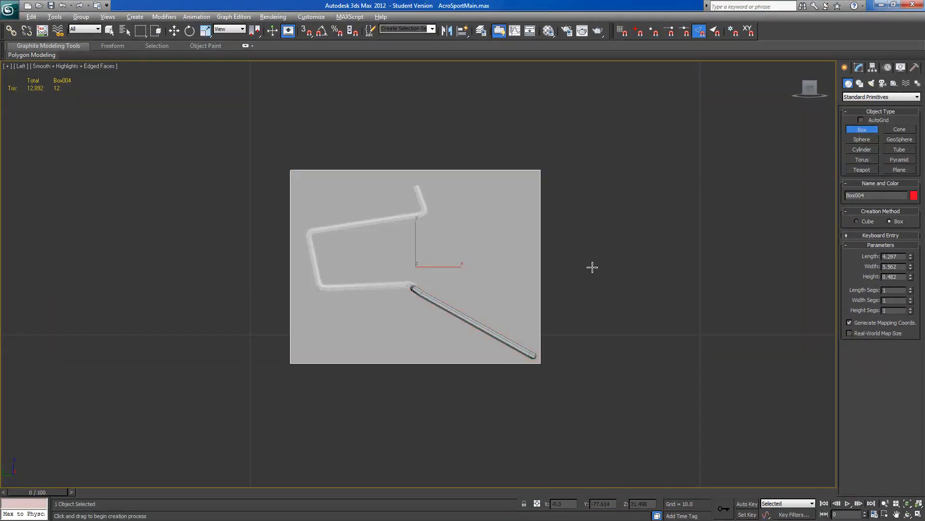
- Convert the new box to an editable poly and enter vertex editing
{"action": "left_click", "coordinate": [859, 68]}
{"action": "right_click", "coordinate": [865, 154]}
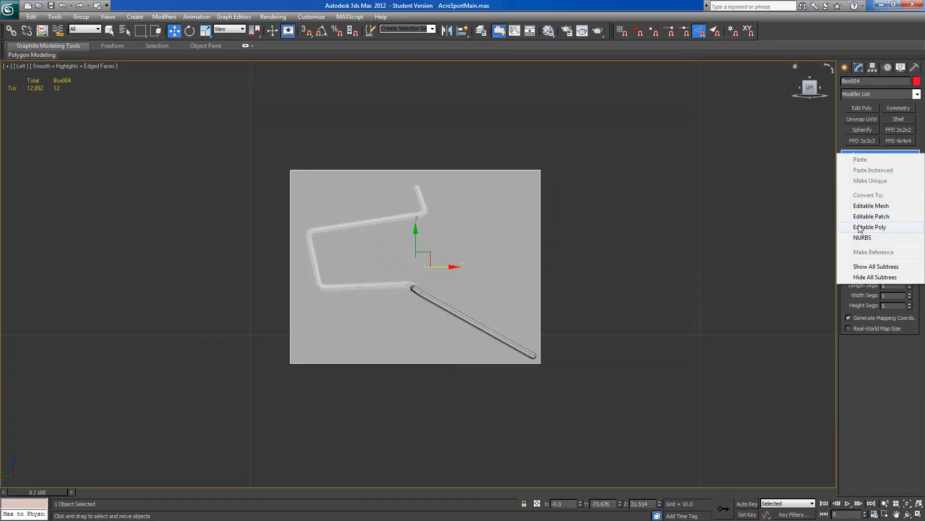
{"action": "left_click", "coordinate": [858, 223]}
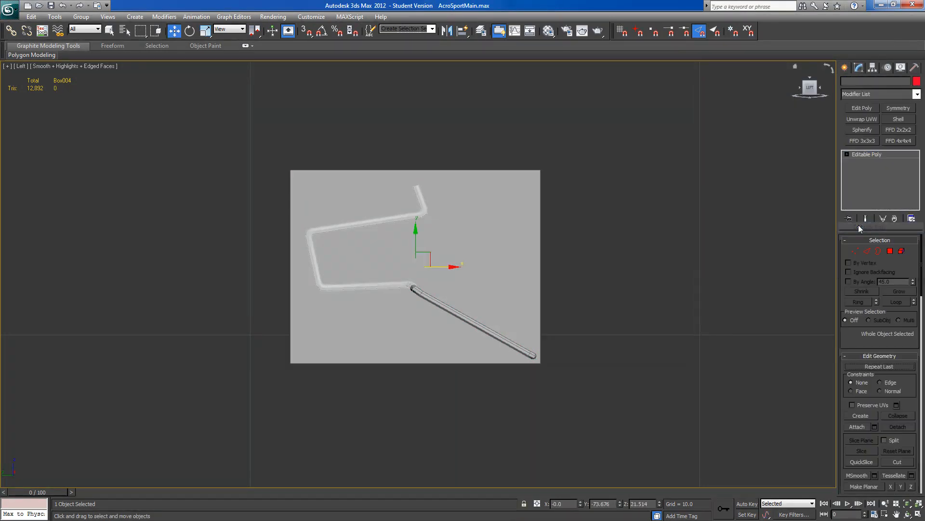
{"action": "left_click", "coordinate": [852, 250]}
- Lower the box's top vertices to the rod's upper tip and bring the rear top corner in line with that tip
{"action": "left_click_drag", "start_coordinate": [356, 195], "coordinate": [593, 216]}
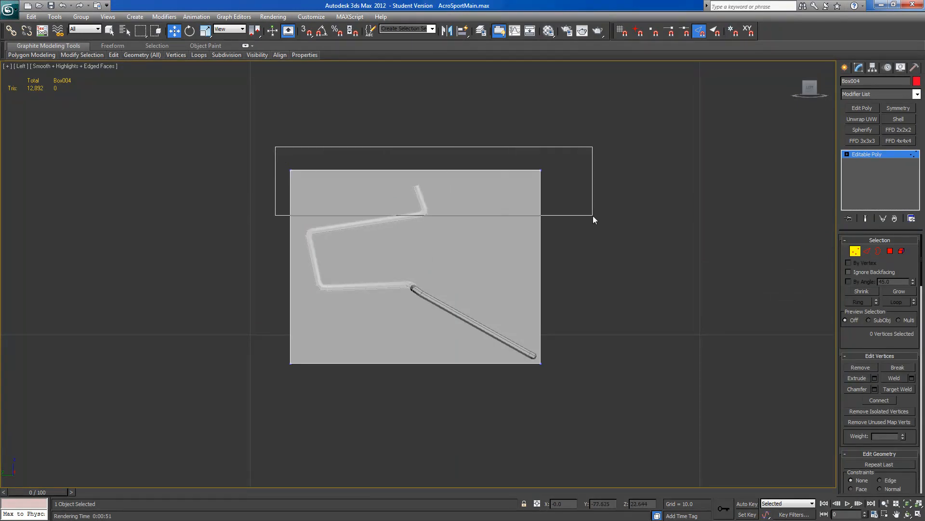
{"action": "left_click_drag", "start_coordinate": [415, 144], "coordinate": [415, 148]}
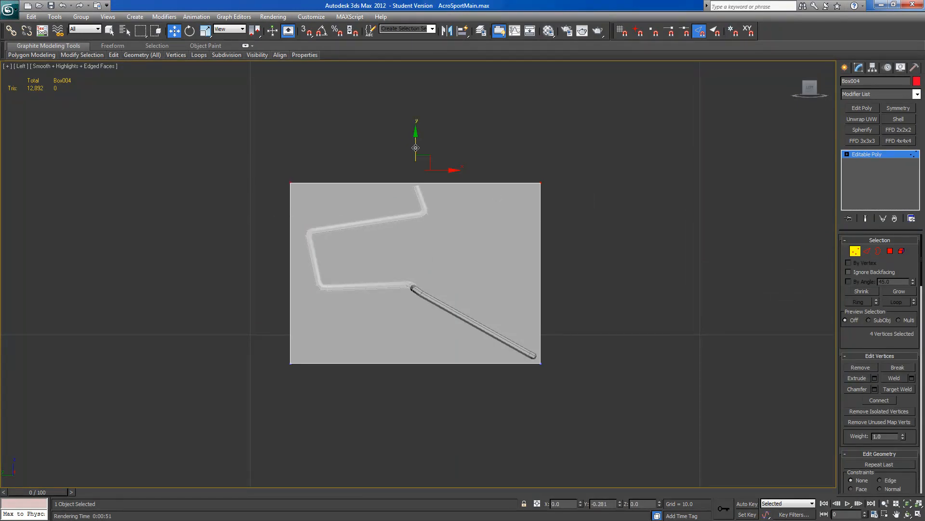
{"action": "left_click_drag", "start_coordinate": [515, 206], "coordinate": [515, 204]}
{"action": "left_click_drag", "start_coordinate": [559, 183], "coordinate": [441, 176]}
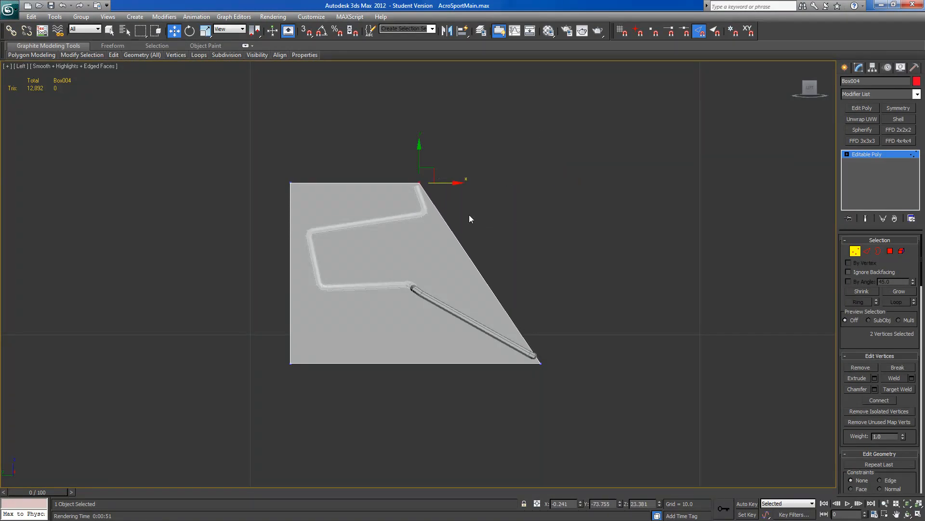
- Gather the box's lower vertices around the rod's wheel end and lower the front top corner to the rod's front bend
{"action": "left_click_drag", "start_coordinate": [549, 362], "coordinate": [539, 316]}
{"action": "left_click_drag", "start_coordinate": [304, 350], "coordinate": [548, 346]}
{"action": "left_click_drag", "start_coordinate": [428, 195], "coordinate": [432, 167]}
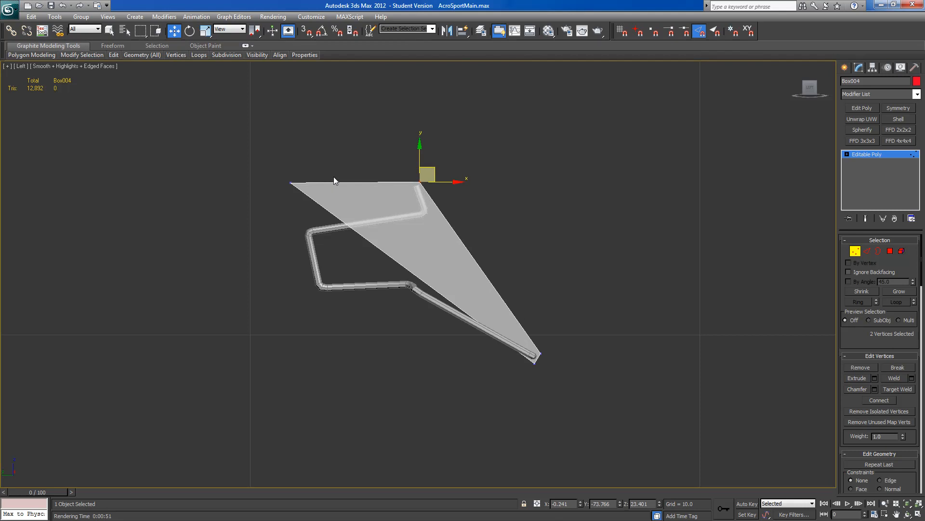
{"action": "left_click_drag", "start_coordinate": [299, 193], "coordinate": [305, 212]}
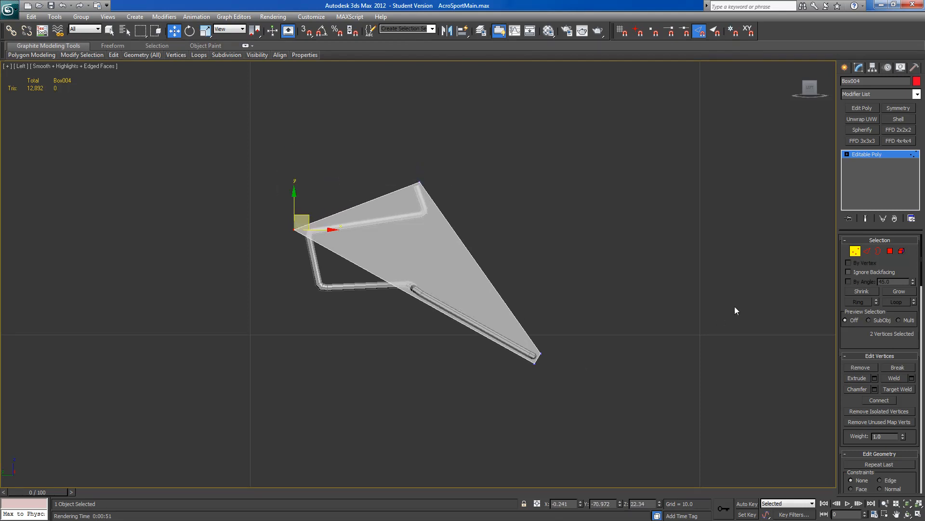
- Connect the box's two long lower edges with one segment and move the new edge onto the rod's middle bend
{"action": "left_click", "coordinate": [867, 251]}
{"action": "left_click_drag", "start_coordinate": [429, 361], "coordinate": [388, 286]}
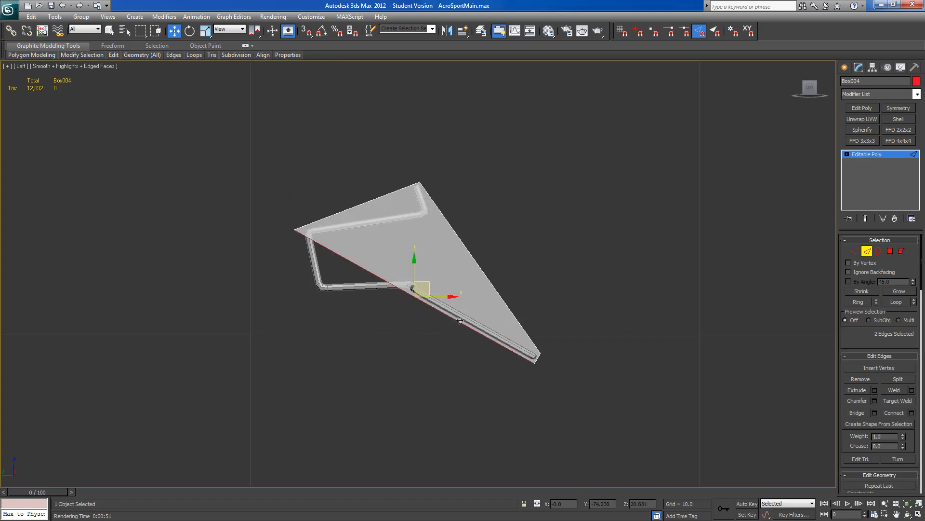
{"action": "left_click", "coordinate": [911, 413]}
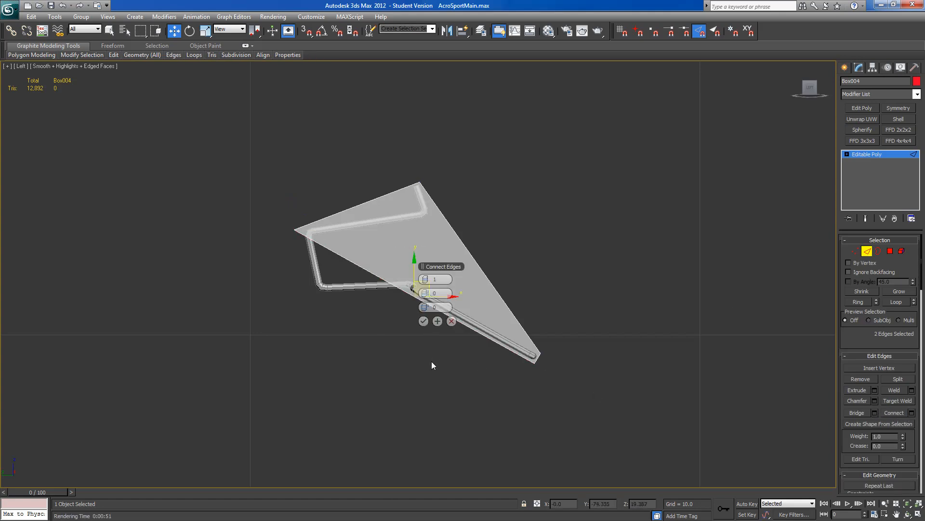
{"action": "left_click", "coordinate": [423, 321]}
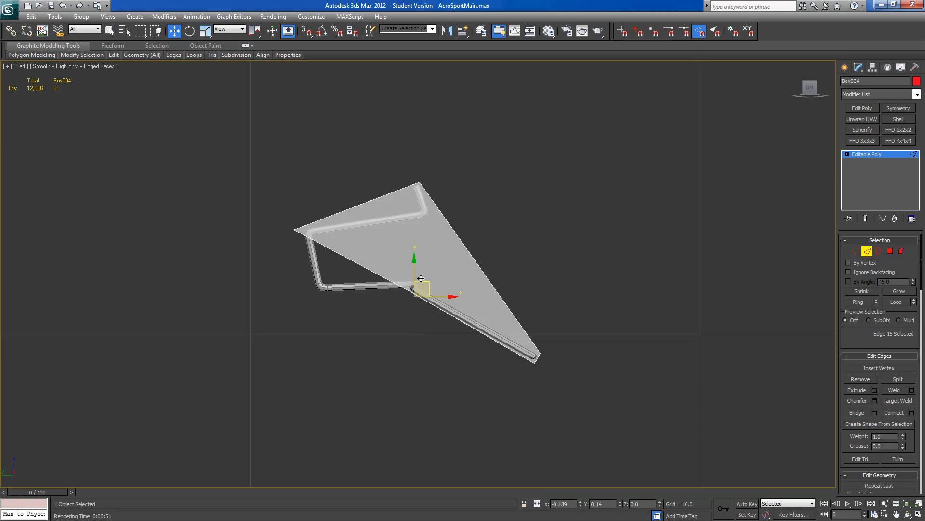
{"action": "left_click_drag", "start_coordinate": [418, 277], "coordinate": [409, 276]}
- Connect the front section's lower edges, move the new edge to the rod's lower front bend, and fit the upper front edge closer to the rod
{"action": "left_click_drag", "start_coordinate": [372, 249], "coordinate": [398, 310]}
{"action": "left_click", "coordinate": [895, 413]}
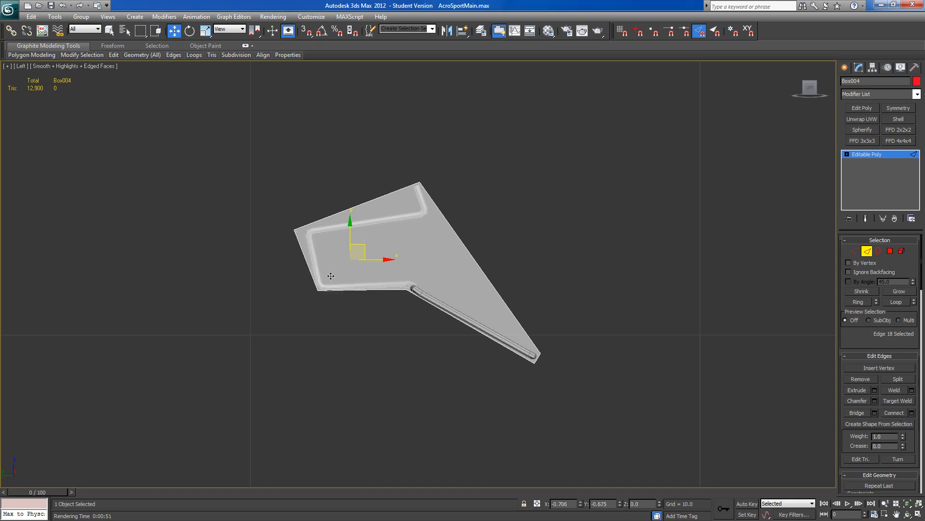
{"action": "left_click", "coordinate": [330, 276]}
{"action": "mouse_move", "coordinate": [271, 219]}
{"action": "left_mouse_down"}
{"action": "mouse_move", "coordinate": [305, 250]}
{"action": "mouse_move", "coordinate": [318, 215]}
{"action": "left_mouse_up"}
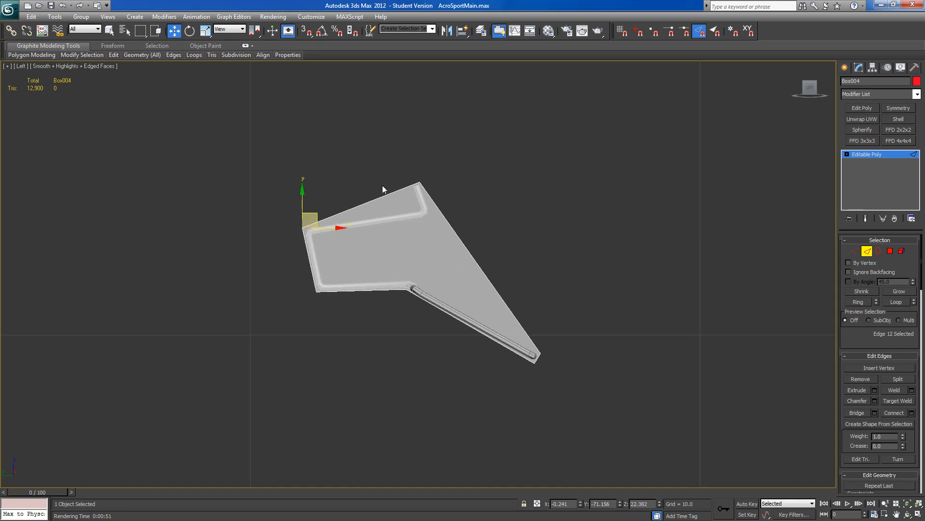
- Move the vertices on both sides of the box outward until it spans the full width of the bent rod
{"action": "left_click", "coordinate": [807, 77]}
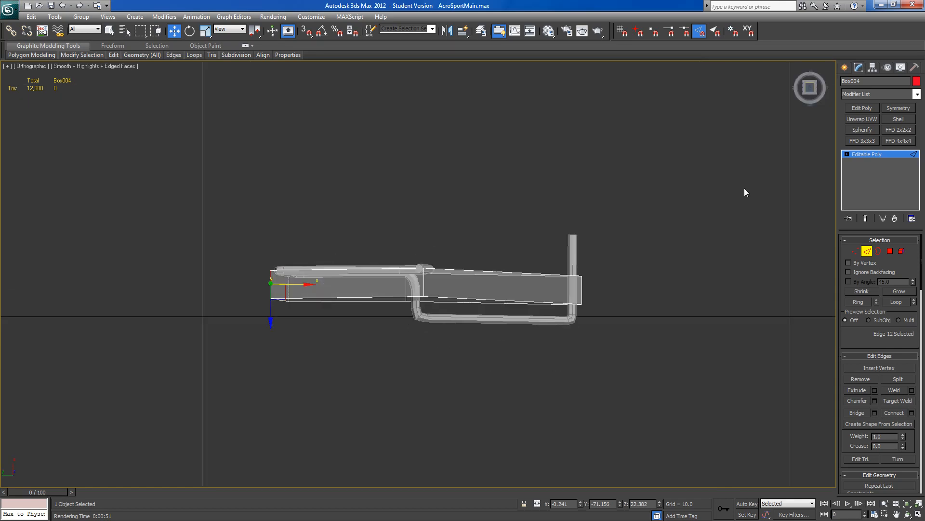
{"action": "left_click", "coordinate": [855, 251]}
{"action": "left_click_drag", "start_coordinate": [268, 257], "coordinate": [611, 282]}
{"action": "left_click_drag", "start_coordinate": [422, 244], "coordinate": [423, 196]}
{"action": "left_click_drag", "start_coordinate": [262, 324], "coordinate": [612, 281]}
{"action": "left_click_drag", "start_coordinate": [424, 269], "coordinate": [425, 292]}
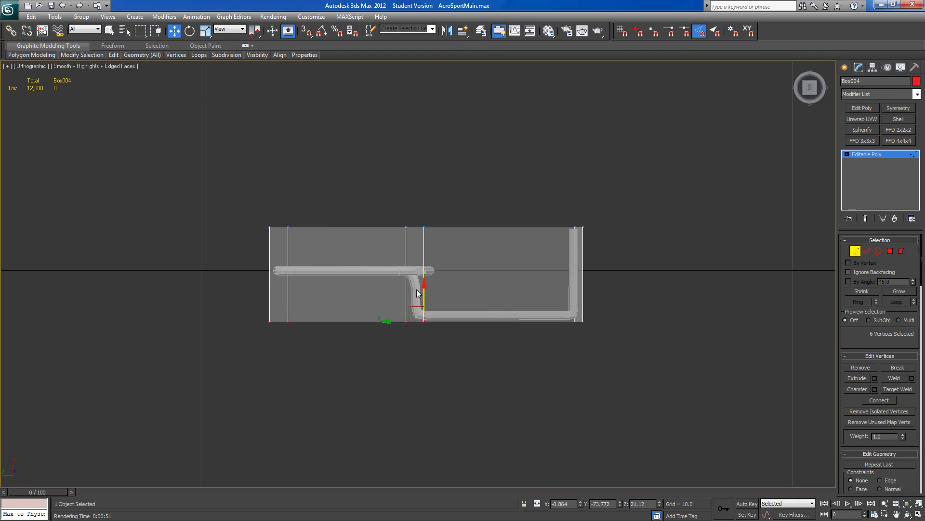
- Pull the front vertices on one side and the front and upper vertices on the other side inward toward the straight part of the rod
{"action": "left_click_drag", "start_coordinate": [297, 307], "coordinate": [279, 251]}
{"action": "left_click_drag", "start_coordinate": [246, 200], "coordinate": [474, 252]}
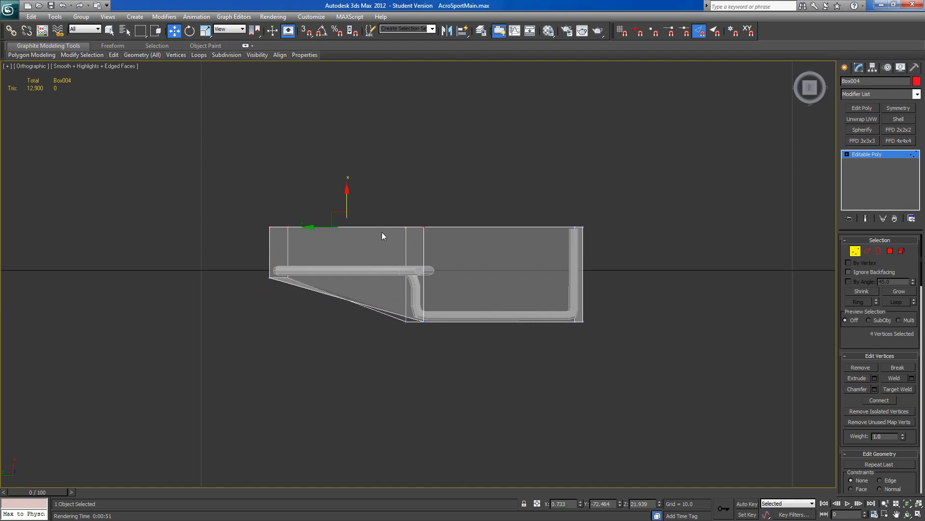
{"action": "left_click_drag", "start_coordinate": [349, 198], "coordinate": [345, 235]}
- Move the protruding corner vertex at the rod's upper tip about 0.58 inward along X and check the fit
{"action": "middle_click_drag", "start_coordinate": [429, 294], "coordinate": [531, 257], "text": "alt"}
{"action": "left_click", "coordinate": [506, 244]}
{"action": "left_click_drag", "start_coordinate": [508, 213], "coordinate": [509, 178]}
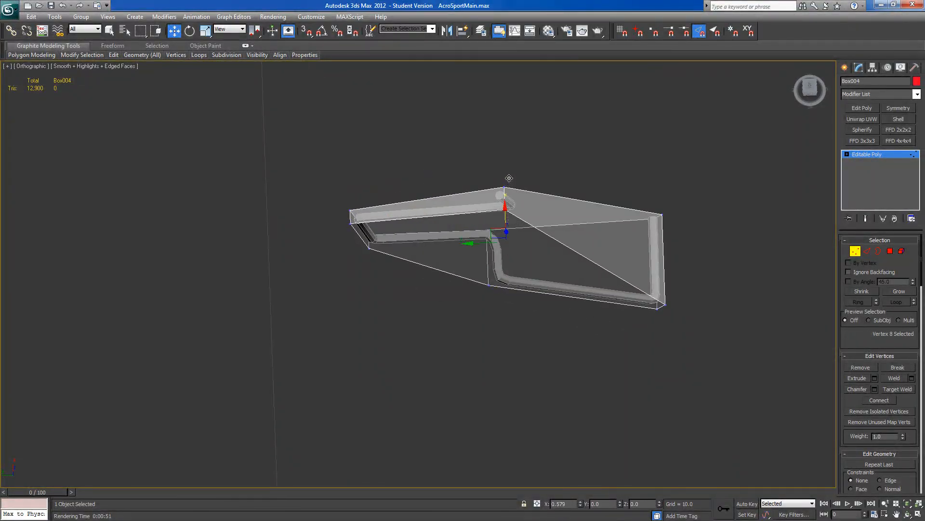
{"action": "middle_click_drag", "start_coordinate": [509, 178], "coordinate": [483, 194], "text": "alt"}
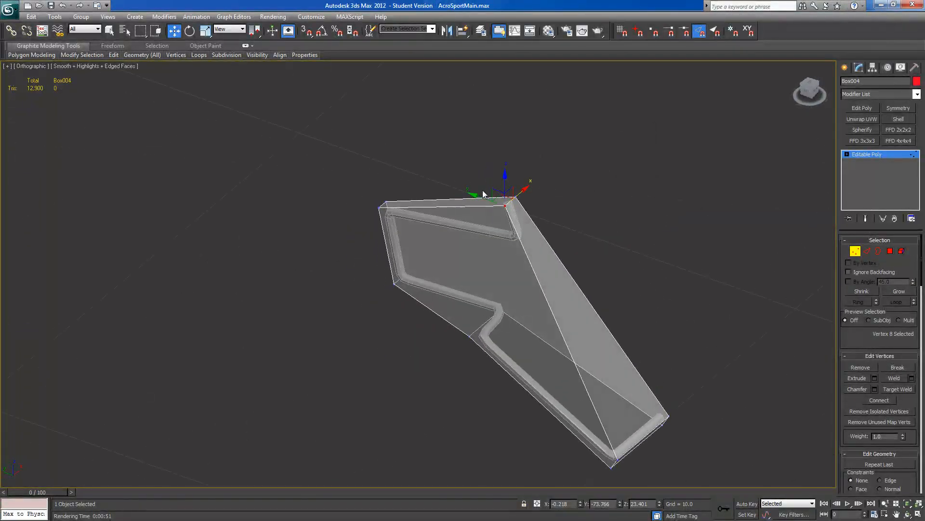
{"action": "middle_click_drag", "start_coordinate": [674, 254], "coordinate": [832, 178], "text": "alt"}
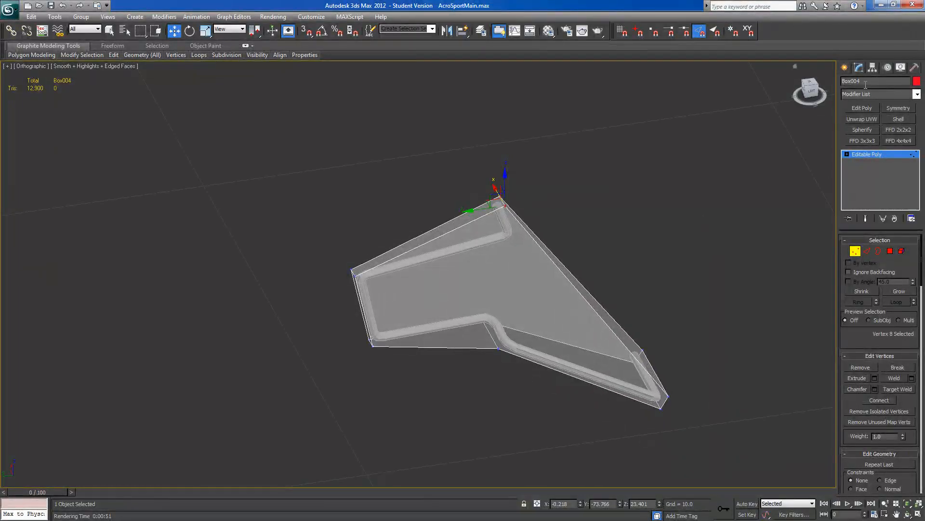
- Name the rod's collision box ~CS_COLL_SG and leave vertex editing
{"action": "type", "text": "~CS_COLL_SG"}
{"action": "left_click", "coordinate": [855, 251]}
{"action": "scroll", "coordinate": [564, 269], "scroll_direction": "down", "scroll_amount": 4}
{"action": "right_click", "coordinate": [562, 251]}
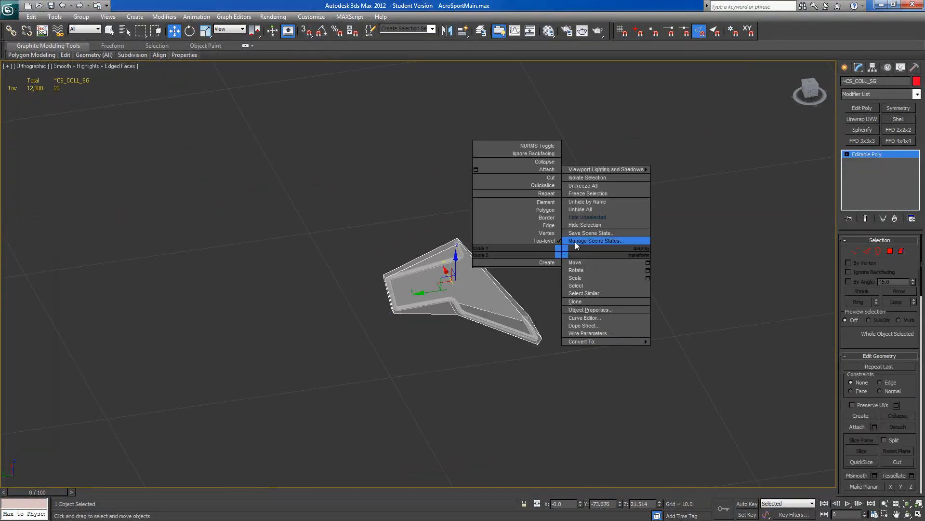
{"action": "left_click", "coordinate": [639, 241]}
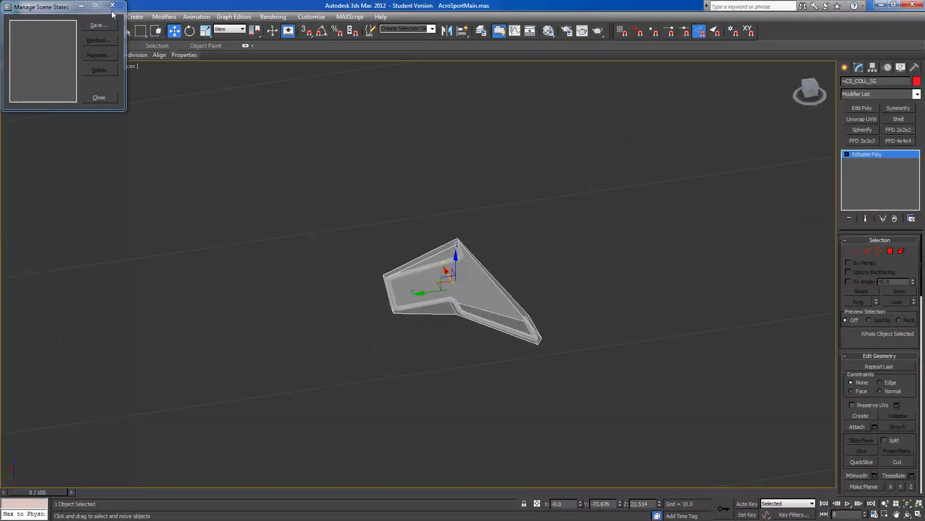
{"action": "left_click", "coordinate": [99, 97]}
- Turn off the see-through display of the rod's collision mesh and add it to the CollisionMesh selection set
{"action": "key", "text": "alt+x"}
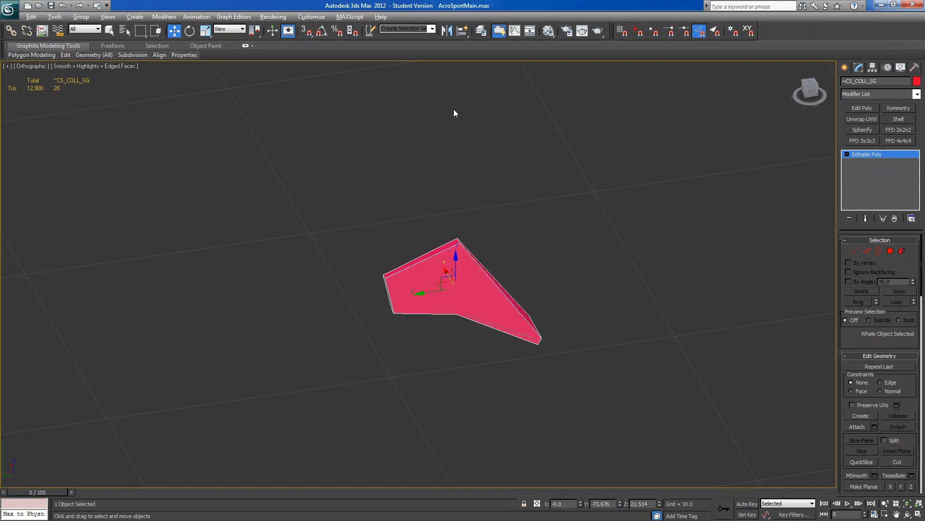
{"action": "left_click", "coordinate": [370, 30]}
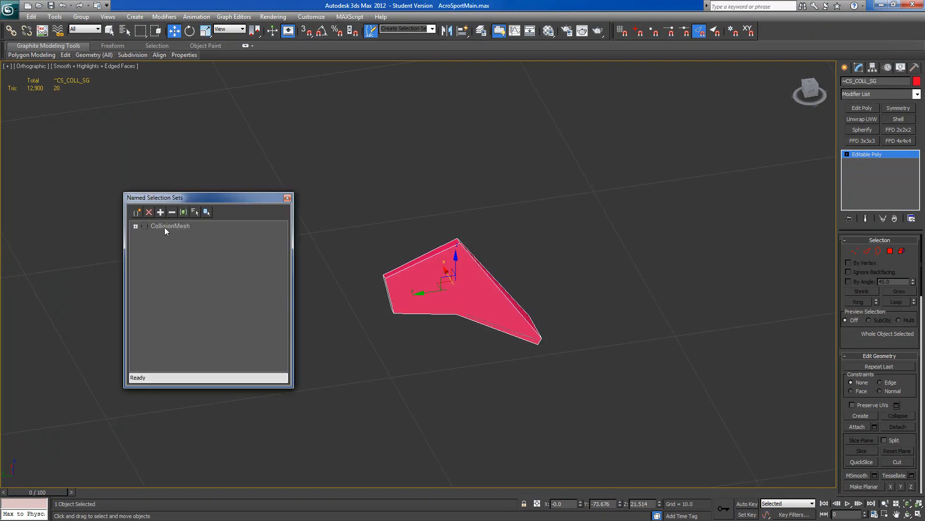
{"action": "left_click", "coordinate": [165, 227]}
{"action": "left_click", "coordinate": [287, 198]}
- Unhide all objects to bring back the complete aircraft with its collision meshes
{"action": "right_click", "coordinate": [351, 273]}
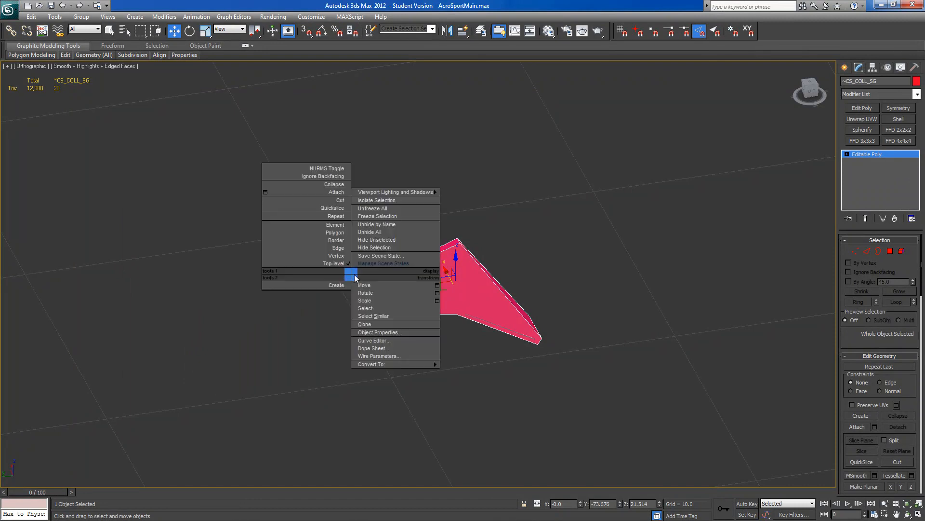
{"action": "left_click", "coordinate": [365, 238]}
{"action": "scroll", "coordinate": [366, 245], "scroll_direction": "down", "scroll_amount": 5}
{"action": "middle_click_drag", "start_coordinate": [434, 270], "coordinate": [597, 294], "text": "alt"}
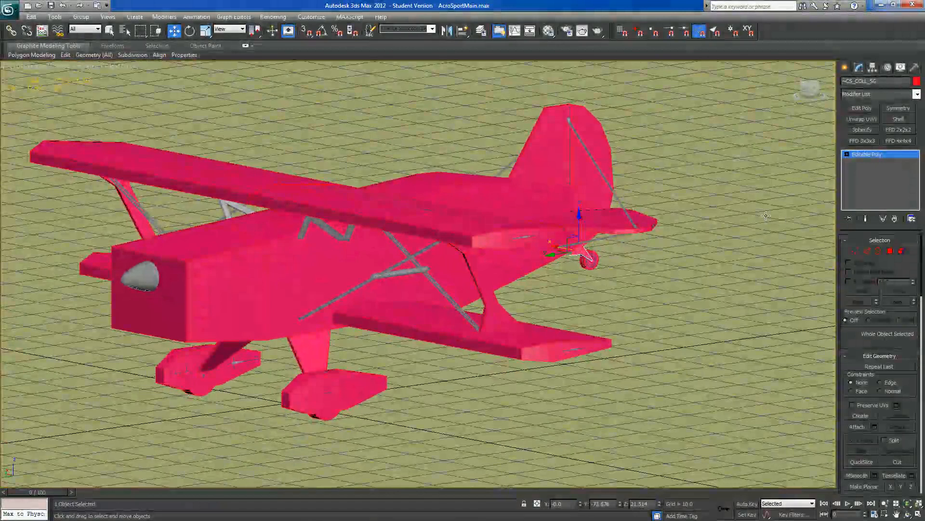
{"action": "middle_click_drag", "start_coordinate": [661, 324], "coordinate": [582, 341], "text": "alt"}
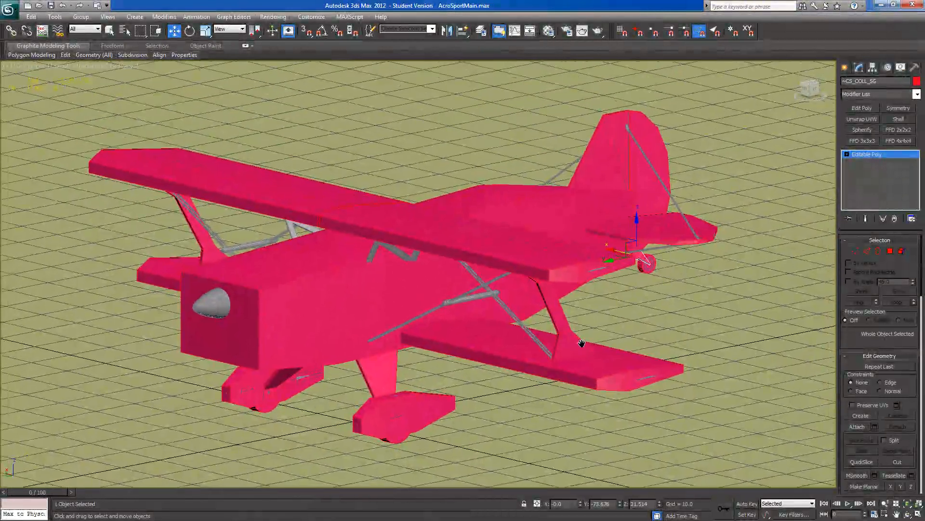
- Switch the viewport to perspective and select all objects of the CollisionMesh selection set
{"action": "left_click", "coordinate": [32, 66]}
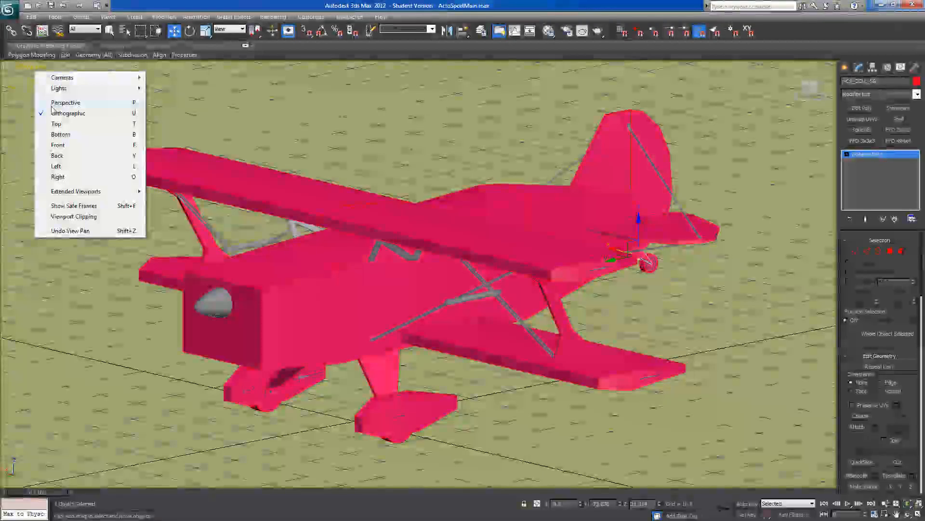
{"action": "left_click", "coordinate": [63, 99]}
{"action": "key", "text": "z"}
{"action": "scroll", "coordinate": [402, 247], "scroll_direction": "up", "scroll_amount": 6}
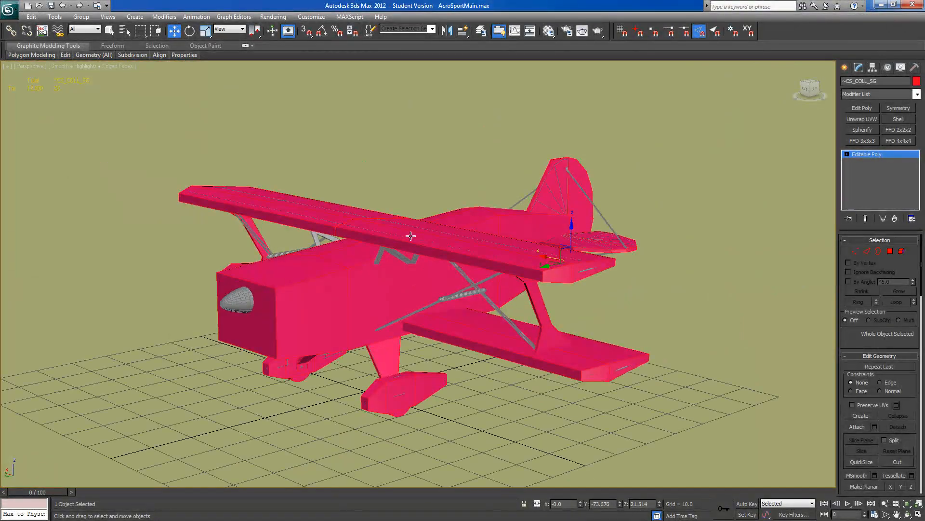
{"action": "middle_click_drag", "start_coordinate": [401, 246], "coordinate": [426, 86]}
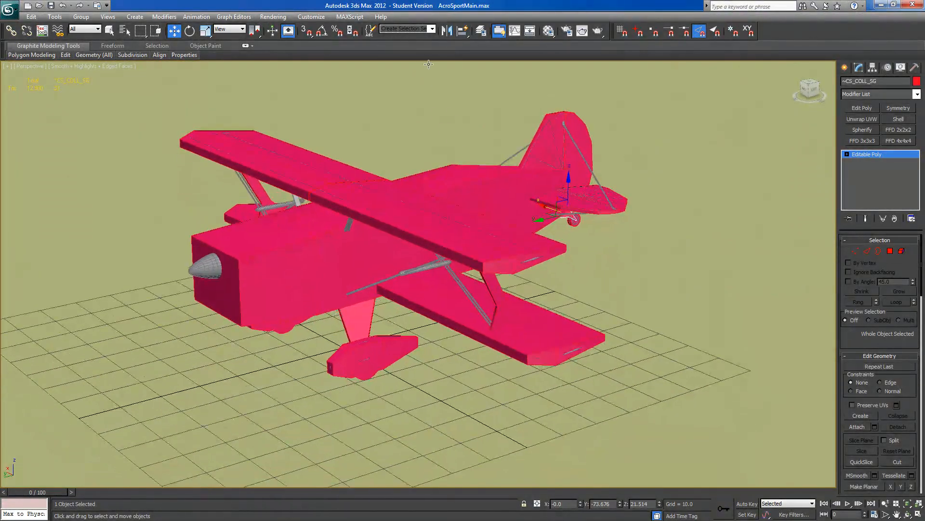
{"action": "left_click", "coordinate": [432, 29]}
{"action": "left_click", "coordinate": [405, 39]}
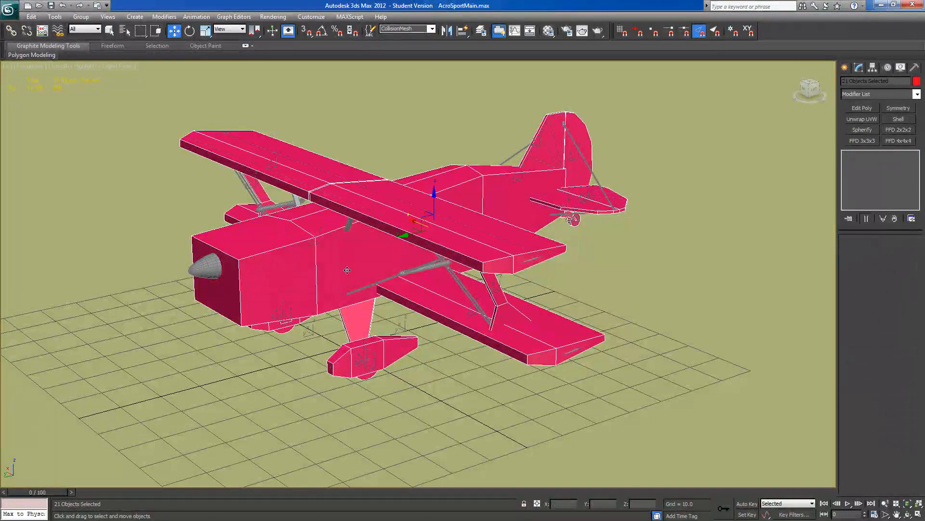